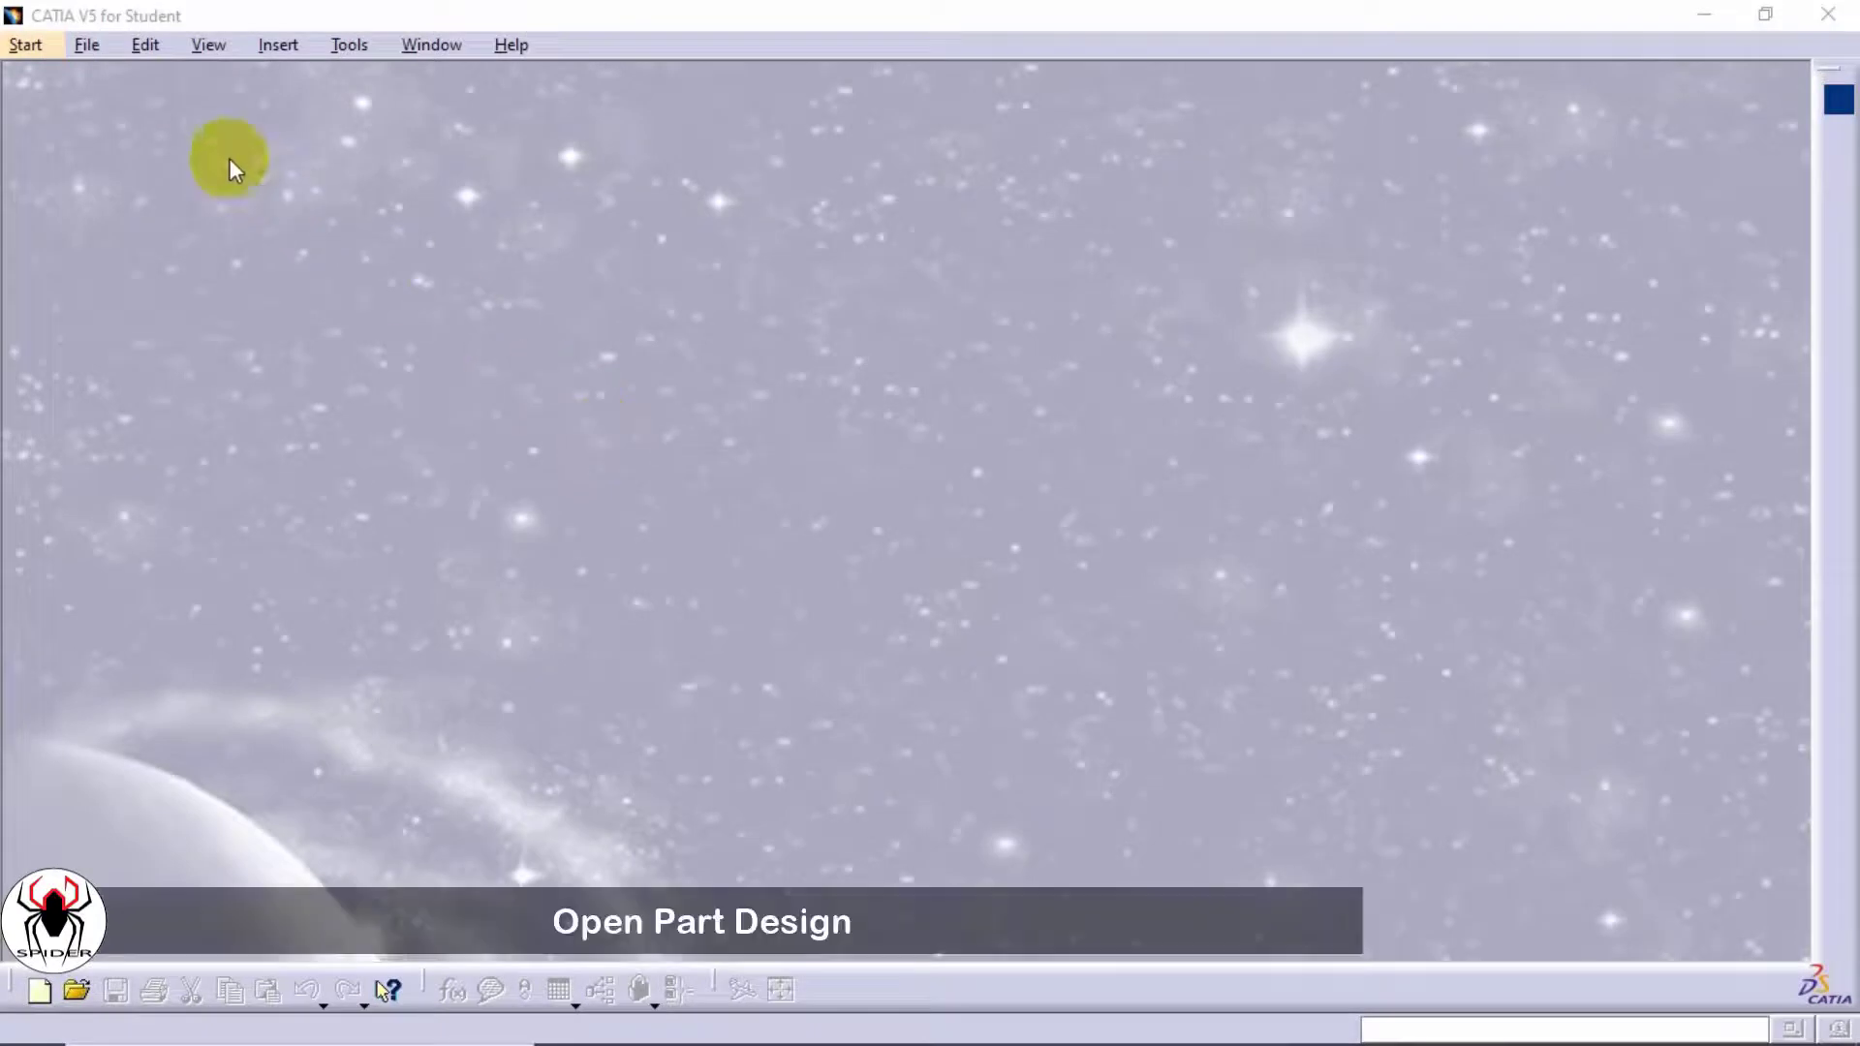
- Create a new Part Design part named HELICAL GEAR with hybrid design enabled
{"action": "left_click", "coordinate": [23, 45]}
{"action": "mouse_move", "coordinate": [39, 111]}
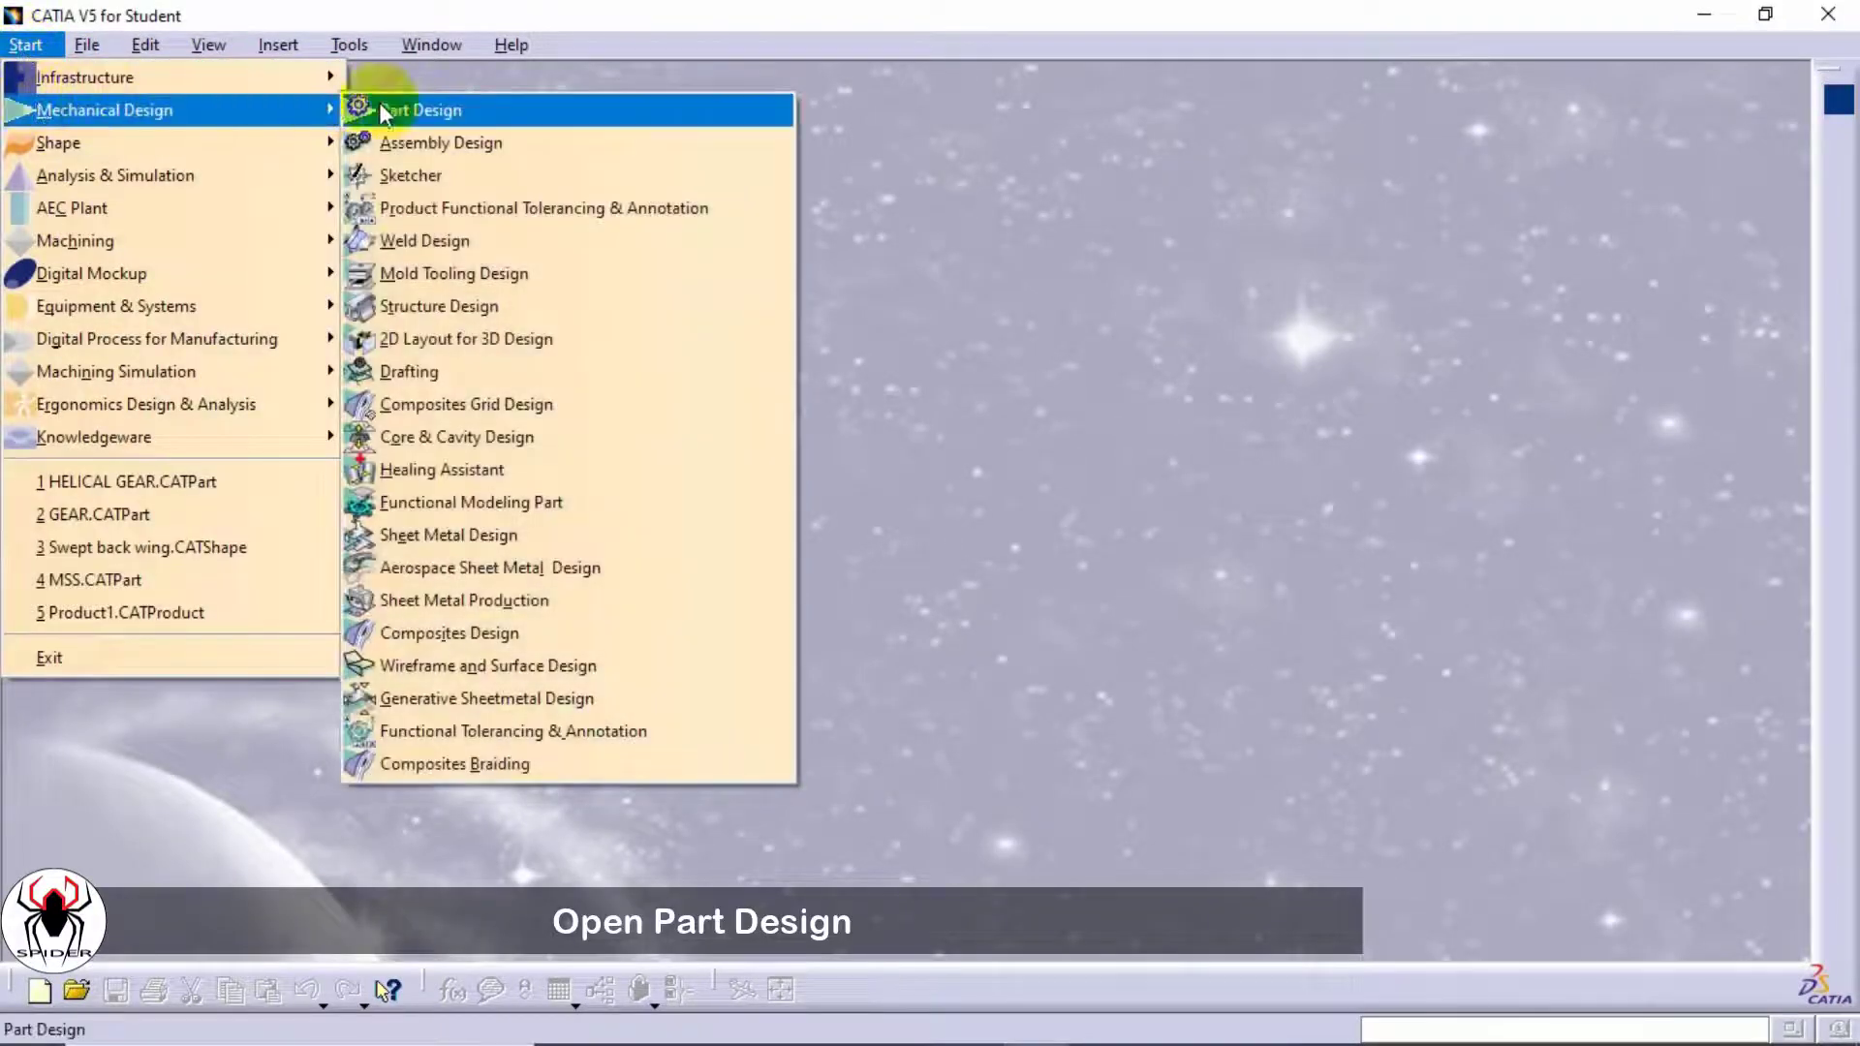
{"action": "left_click", "coordinate": [516, 104]}
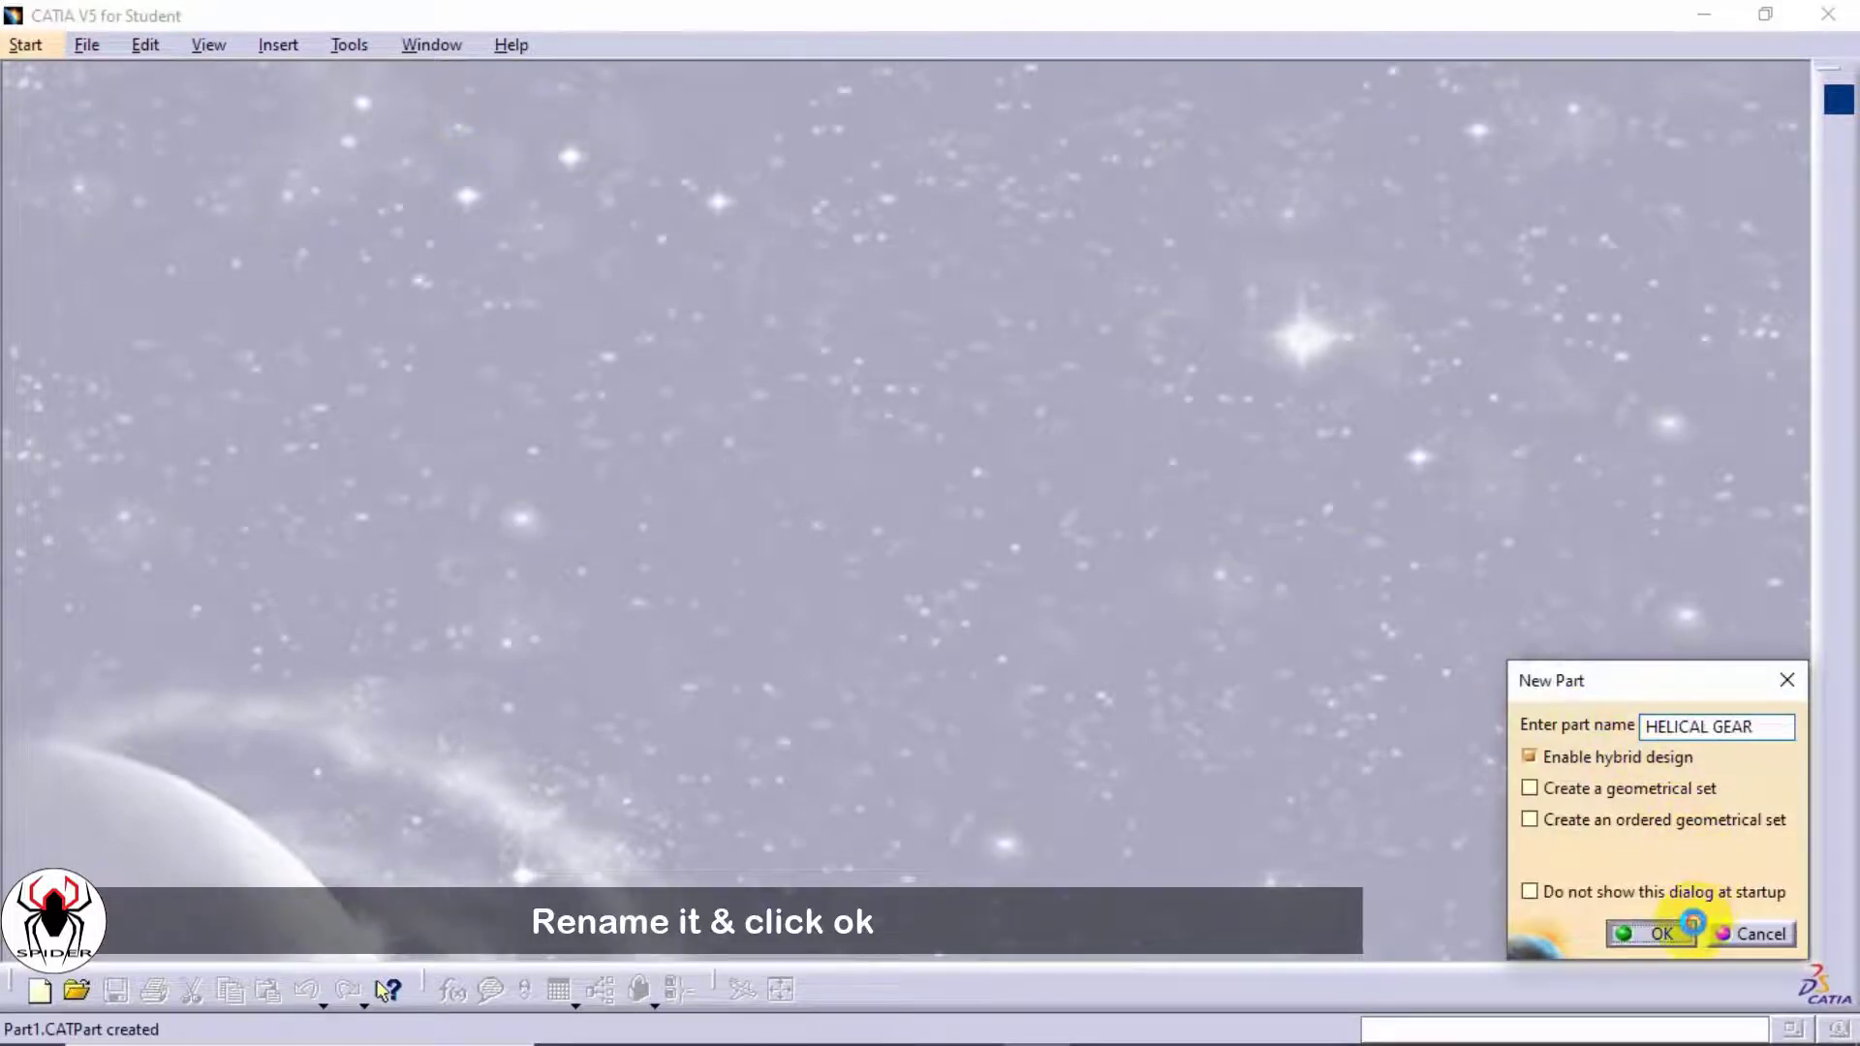
{"action": "left_click", "coordinate": [1647, 932]}
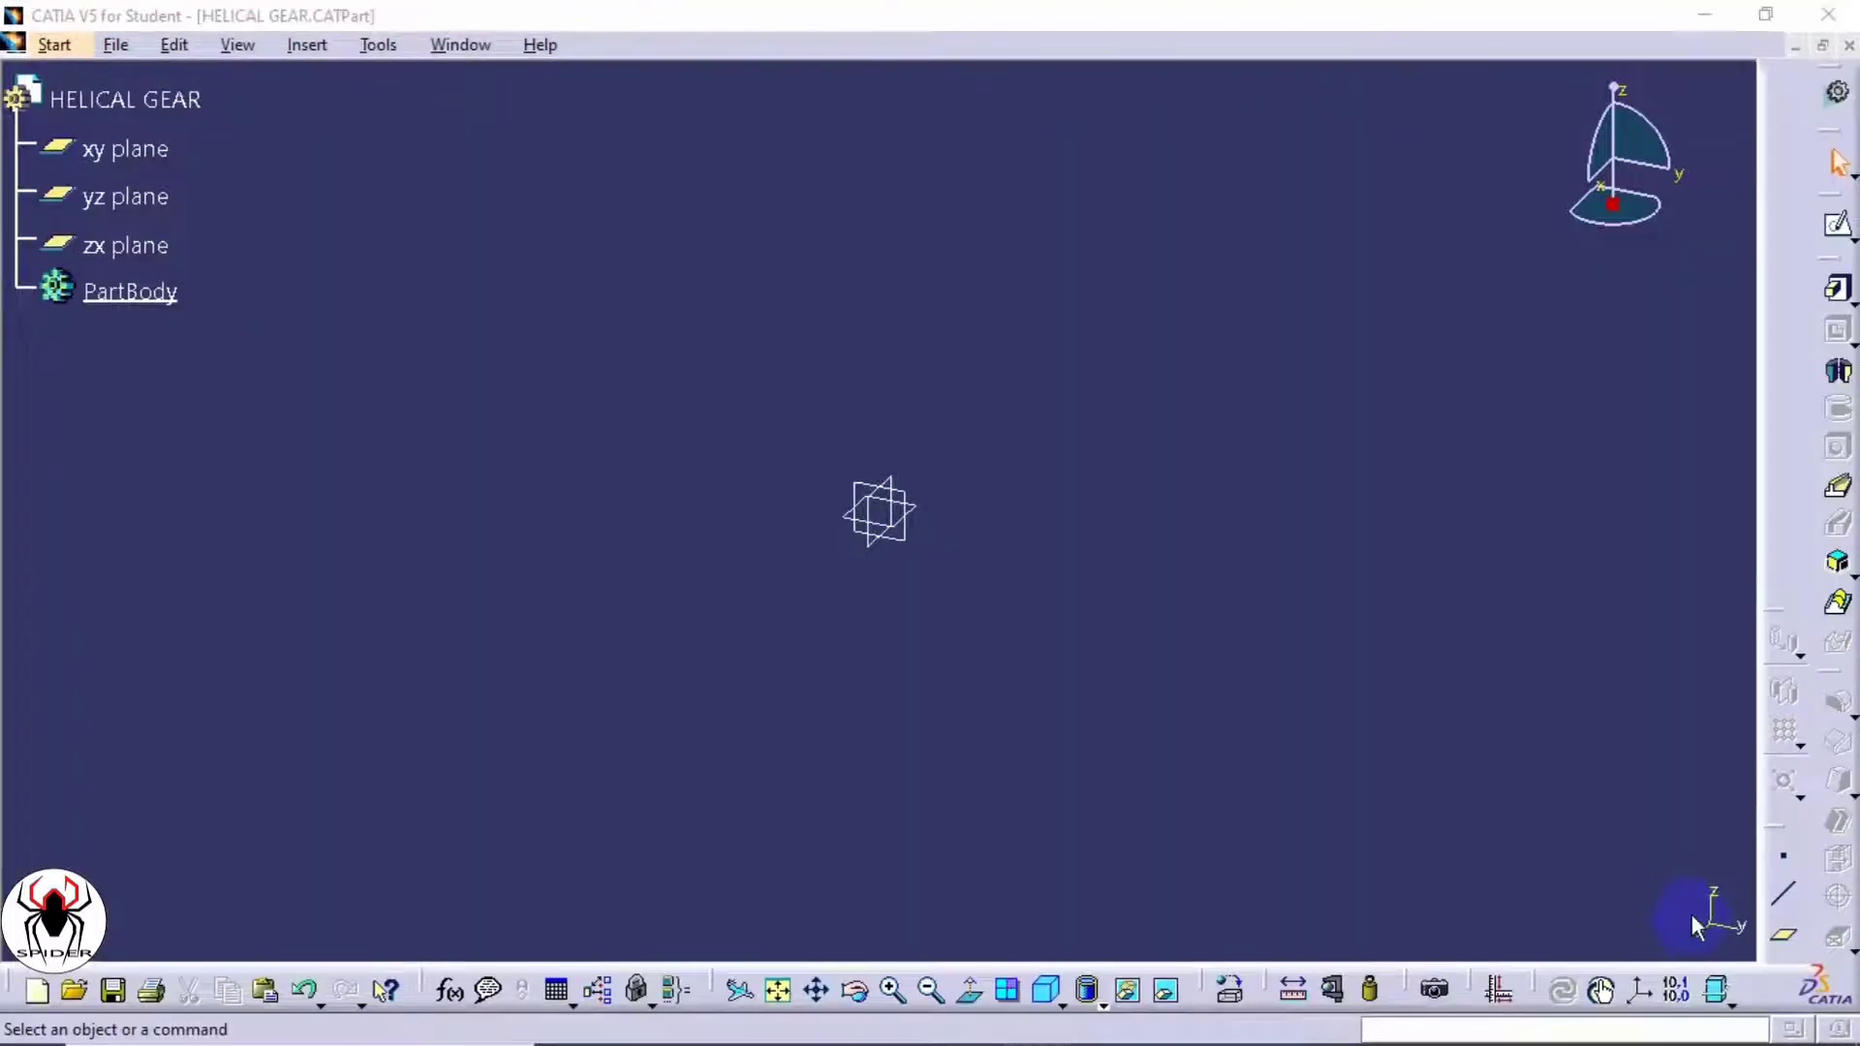
- Start a sketch on the yz plane and draw a horizontal axis about 185 mm long from the origin
{"action": "left_click", "coordinate": [1834, 236]}
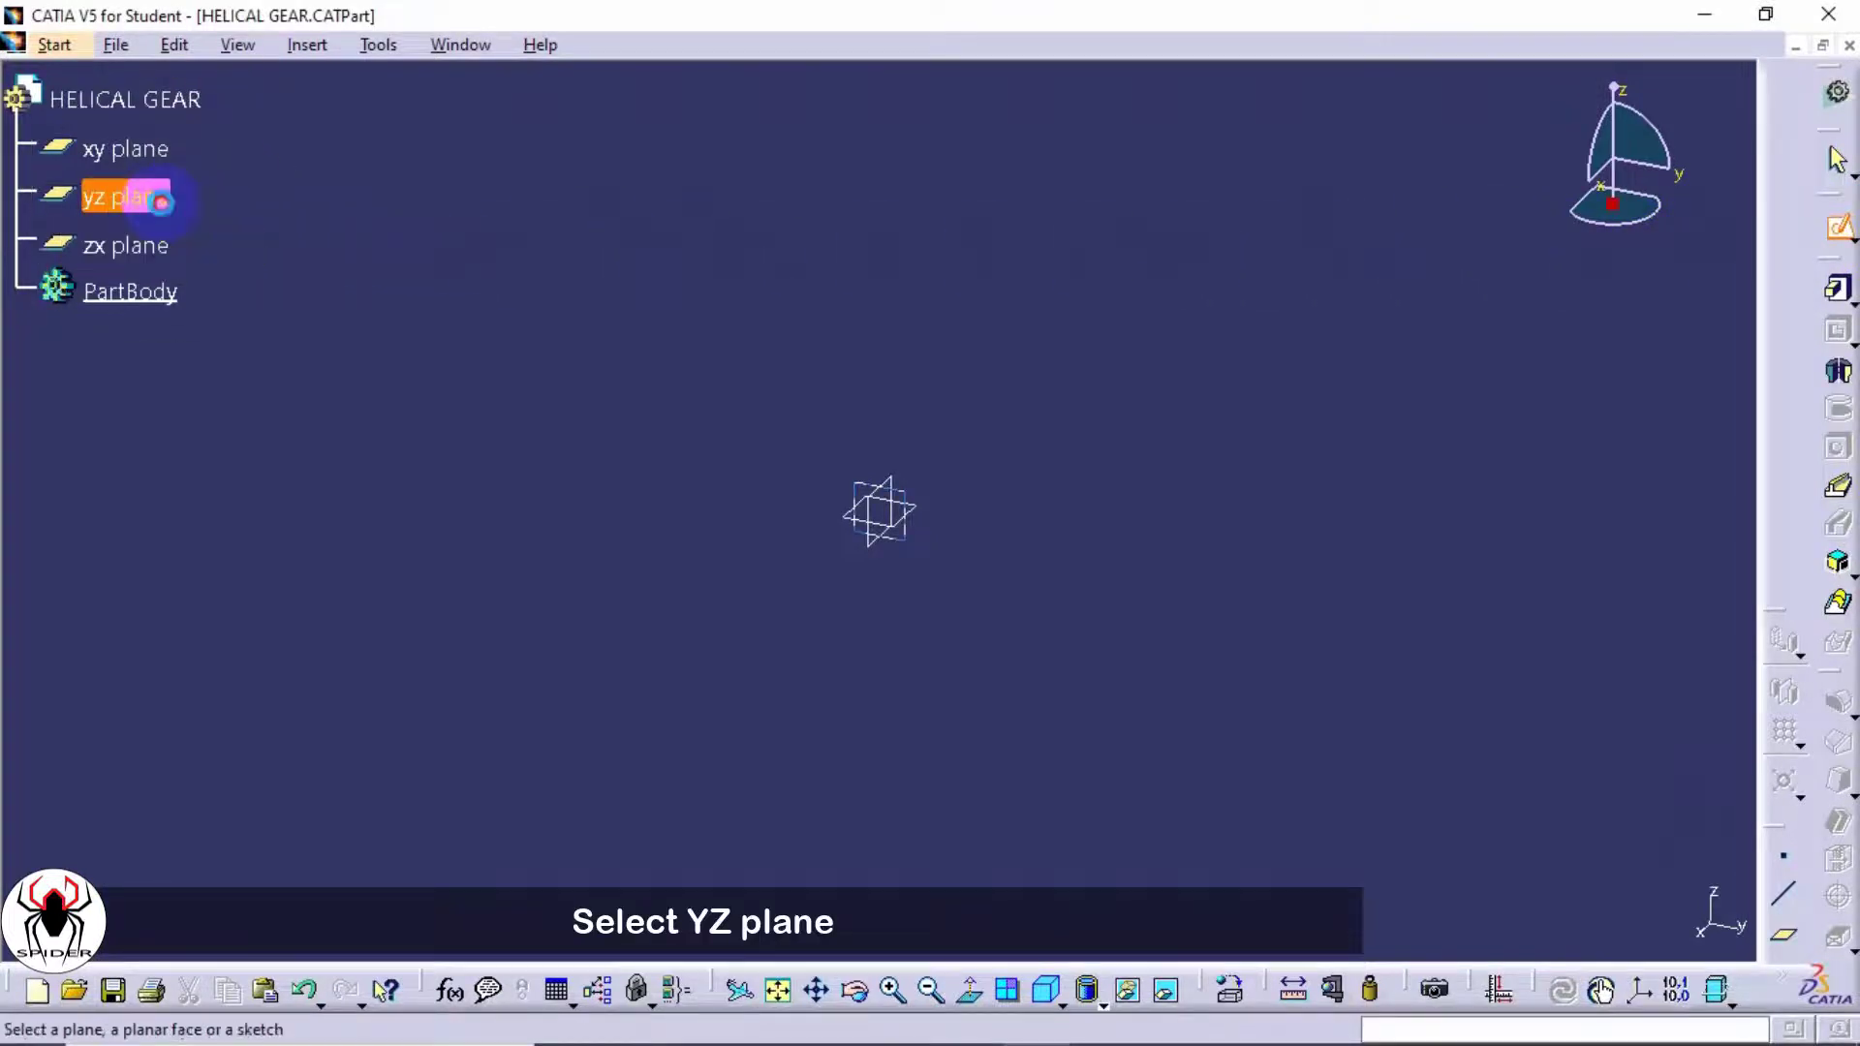
{"action": "left_click", "coordinate": [160, 200]}
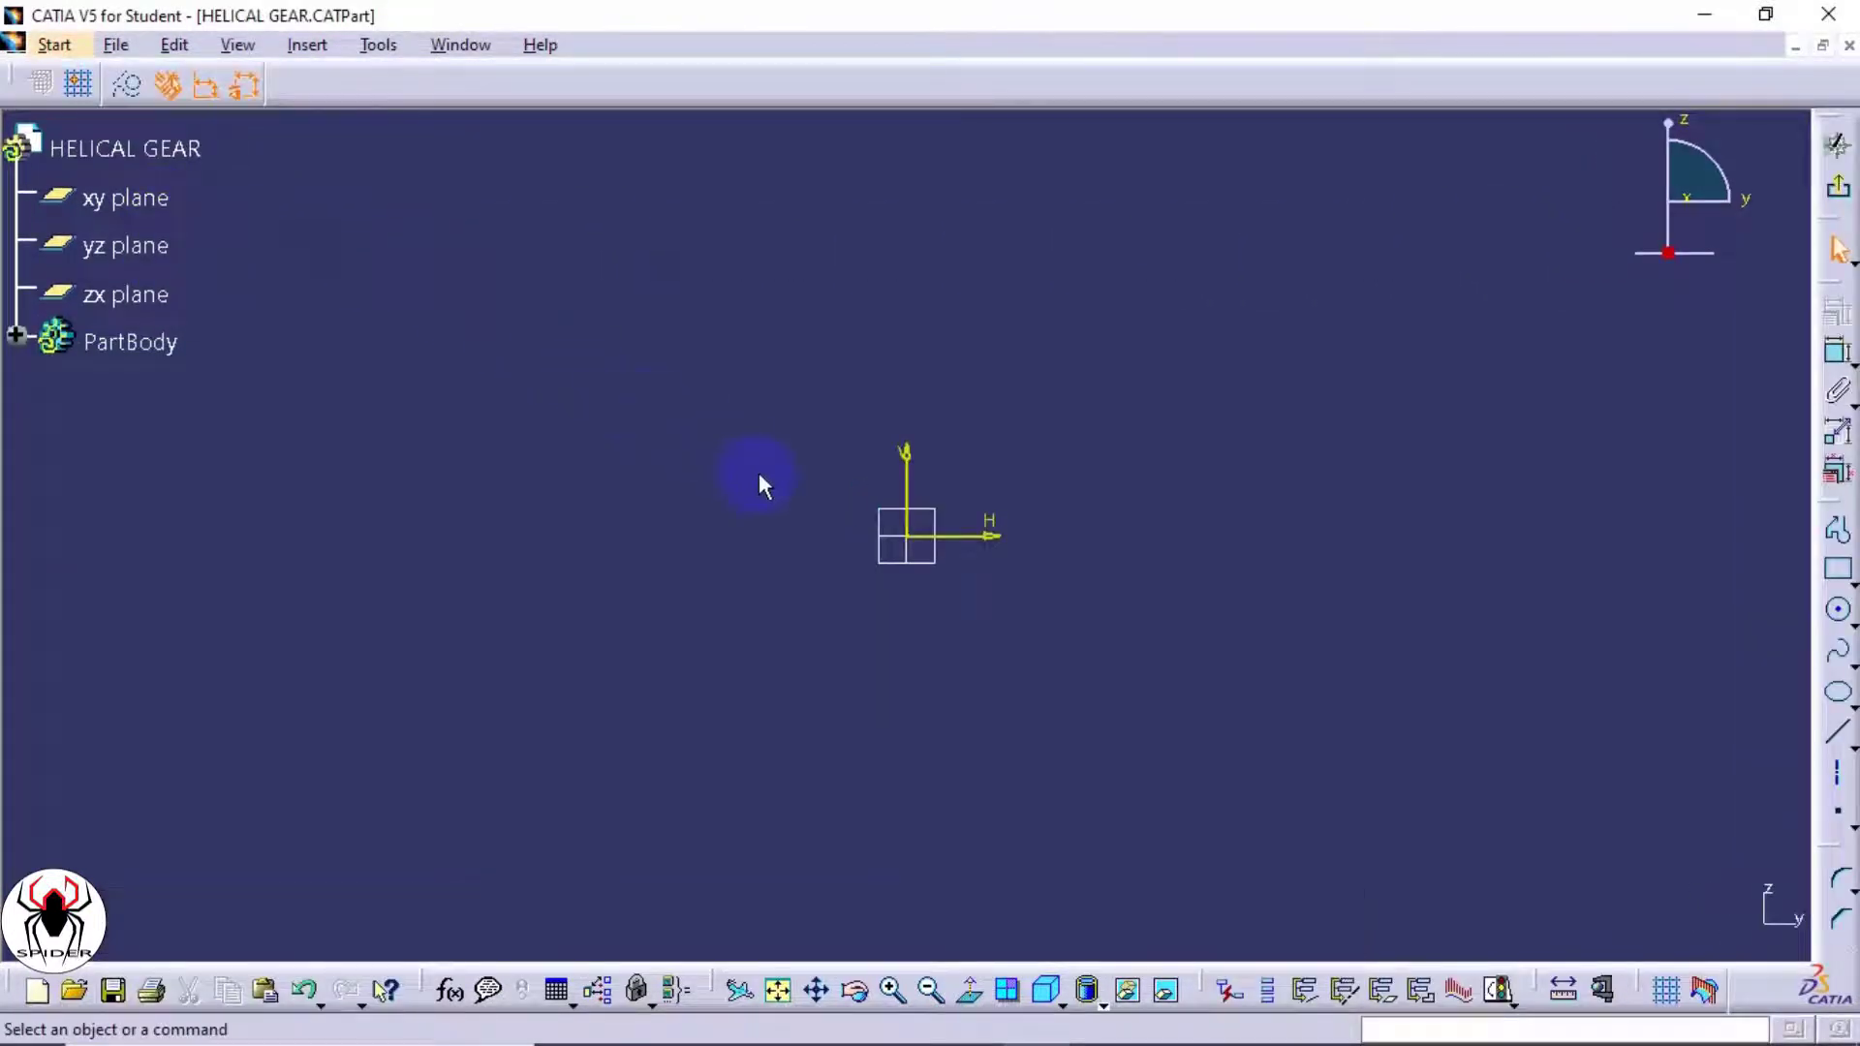
{"action": "left_click", "coordinate": [1838, 772]}
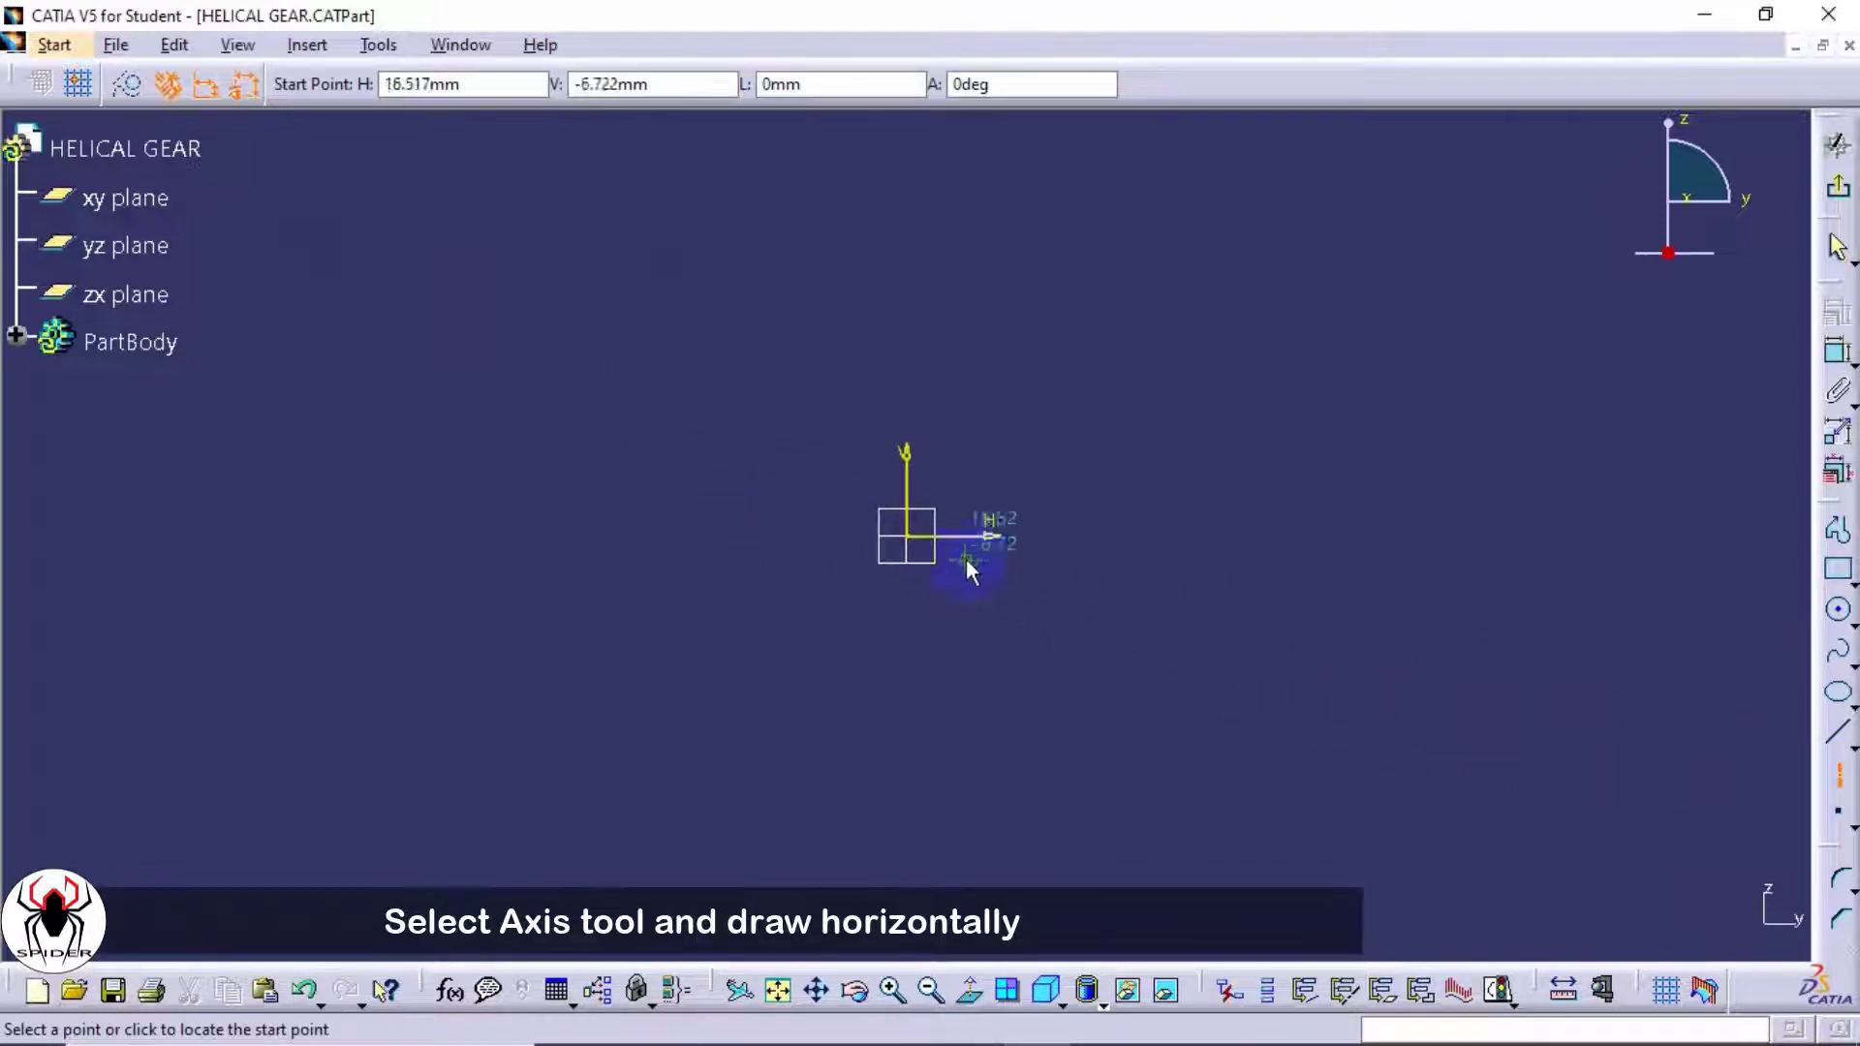
{"action": "left_click", "coordinate": [906, 536]}
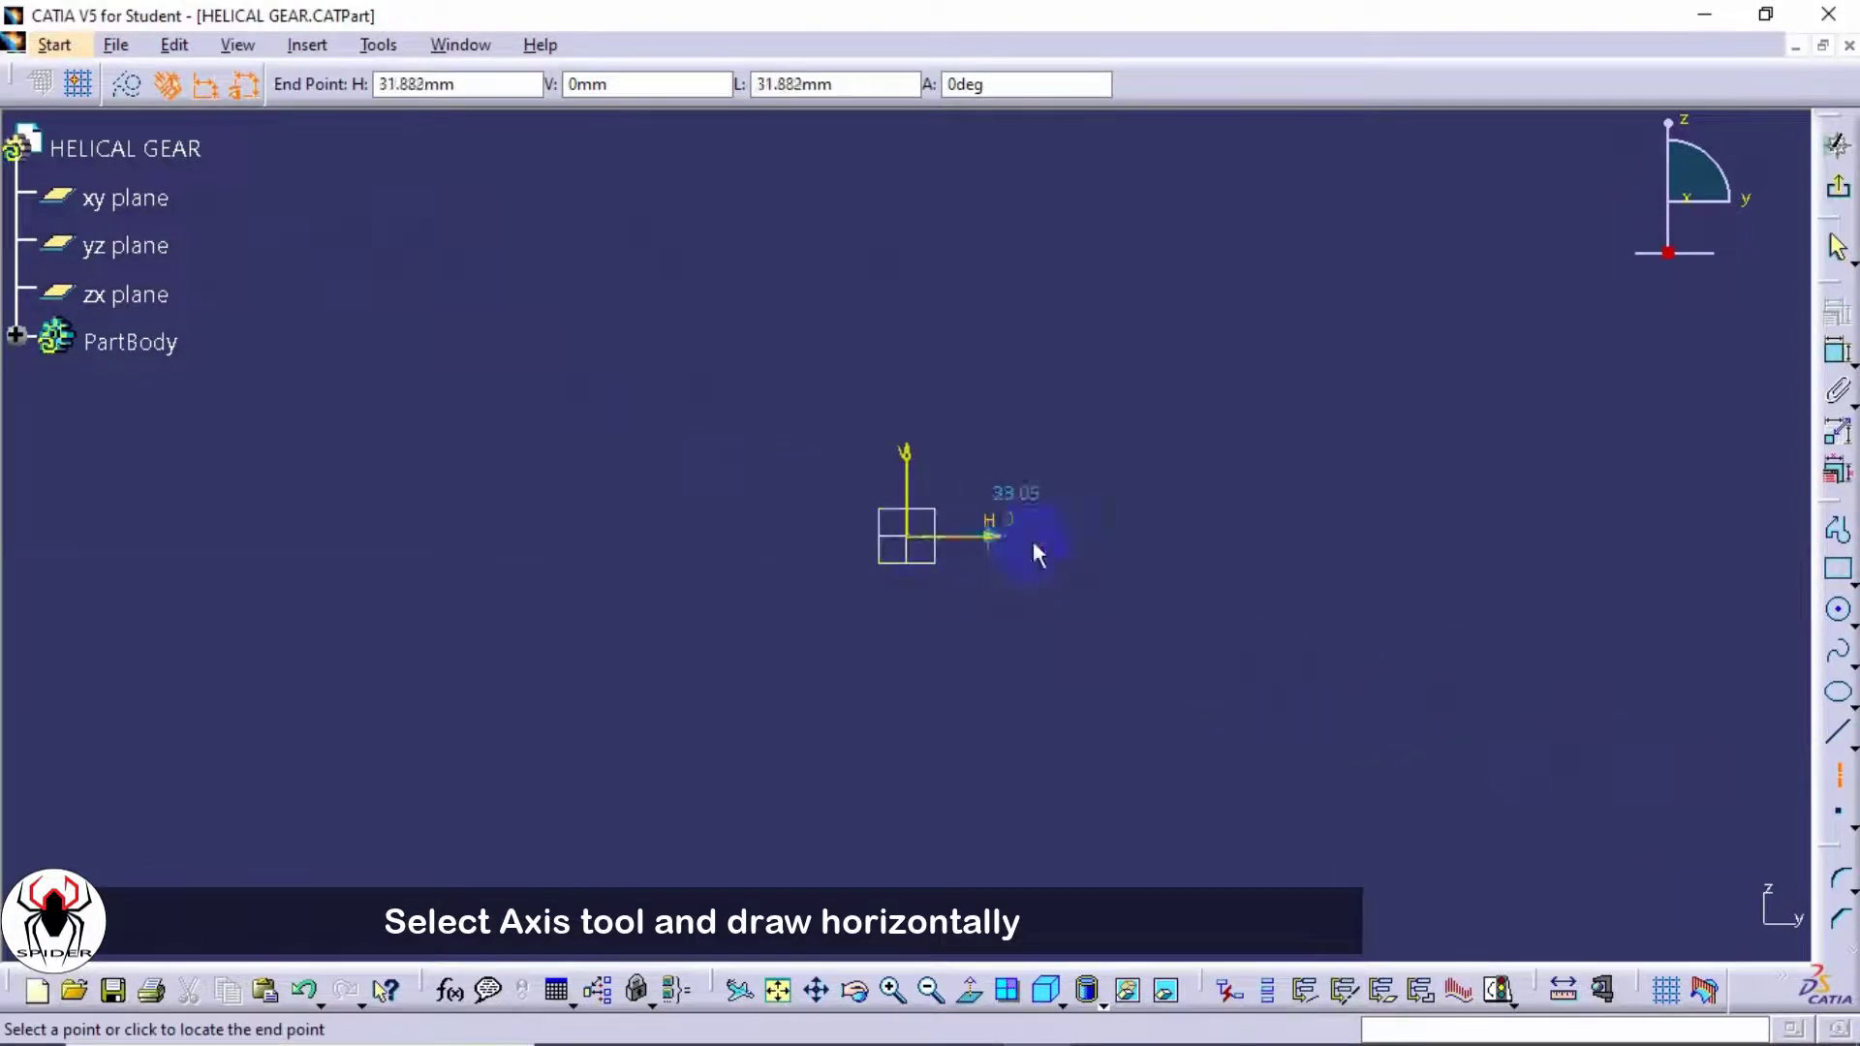
{"action": "left_click", "coordinate": [1564, 536]}
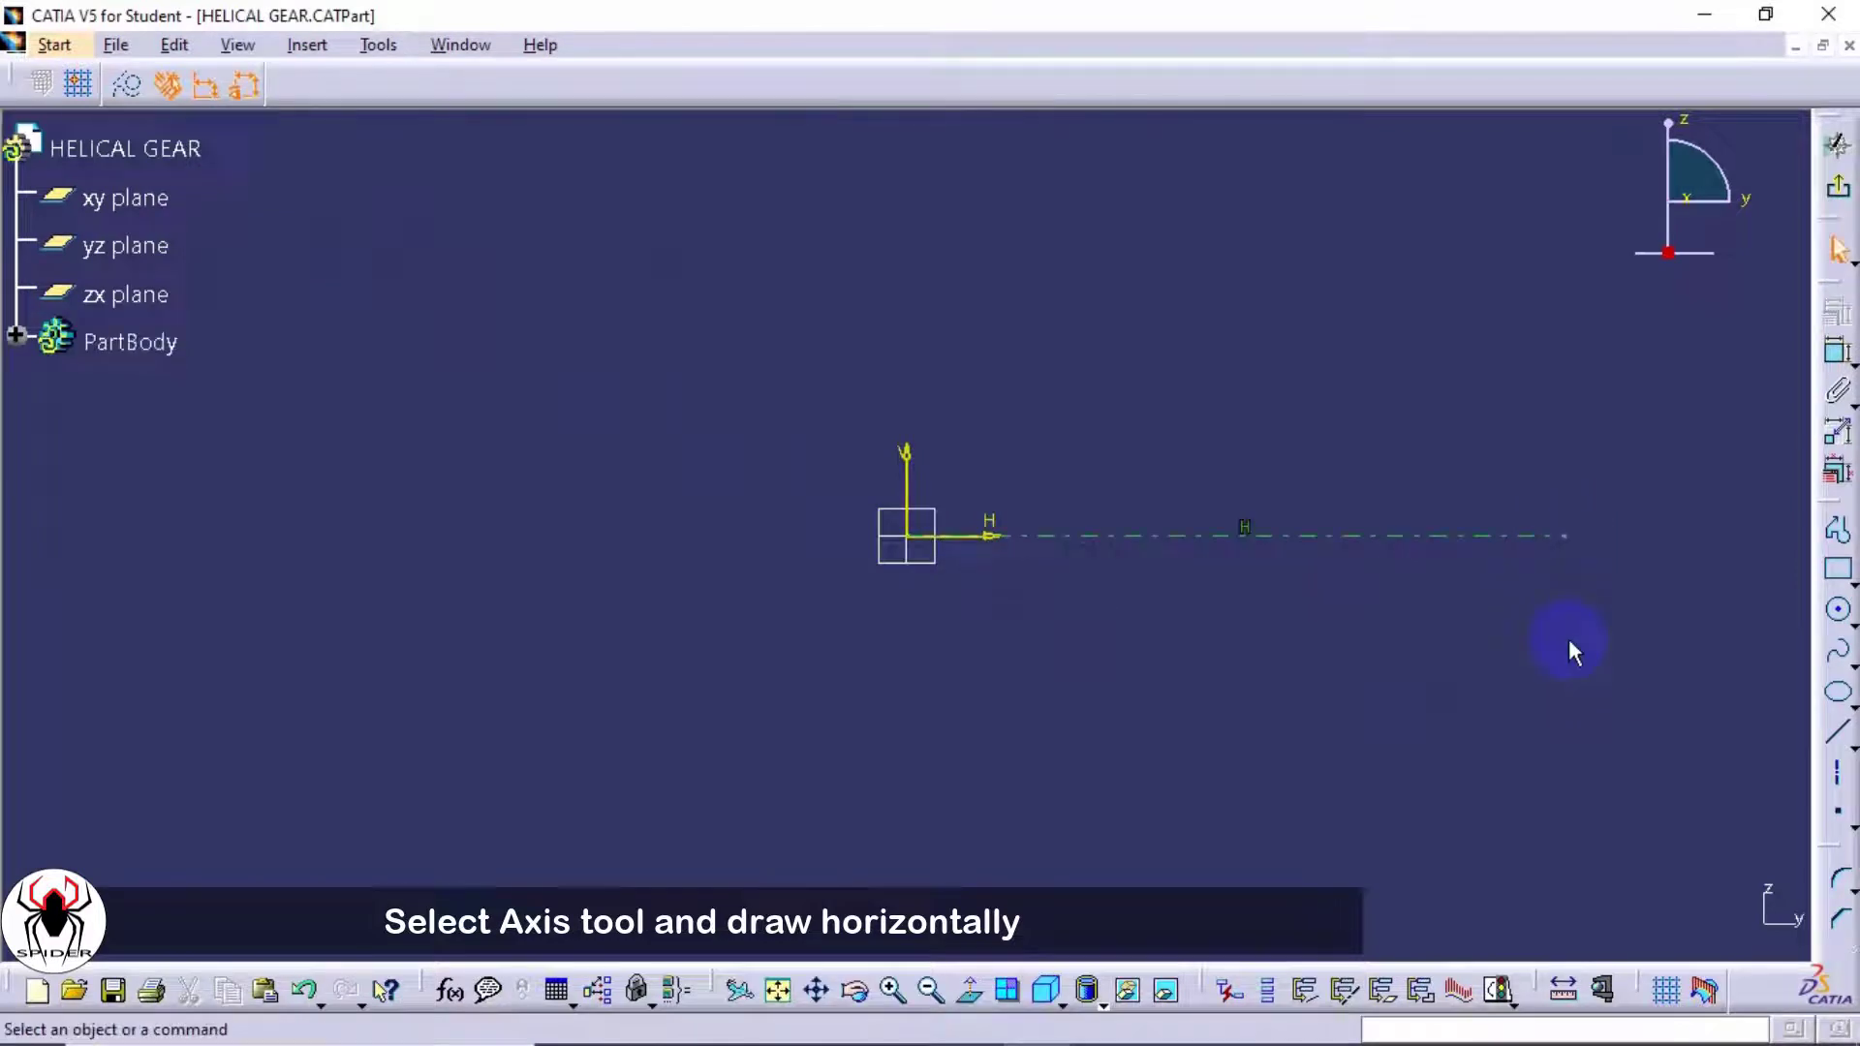
- Draw a profile from the origin with a vertical line about 66 mm high and a short horizontal line from its upper end
{"action": "left_click", "coordinate": [1842, 539]}
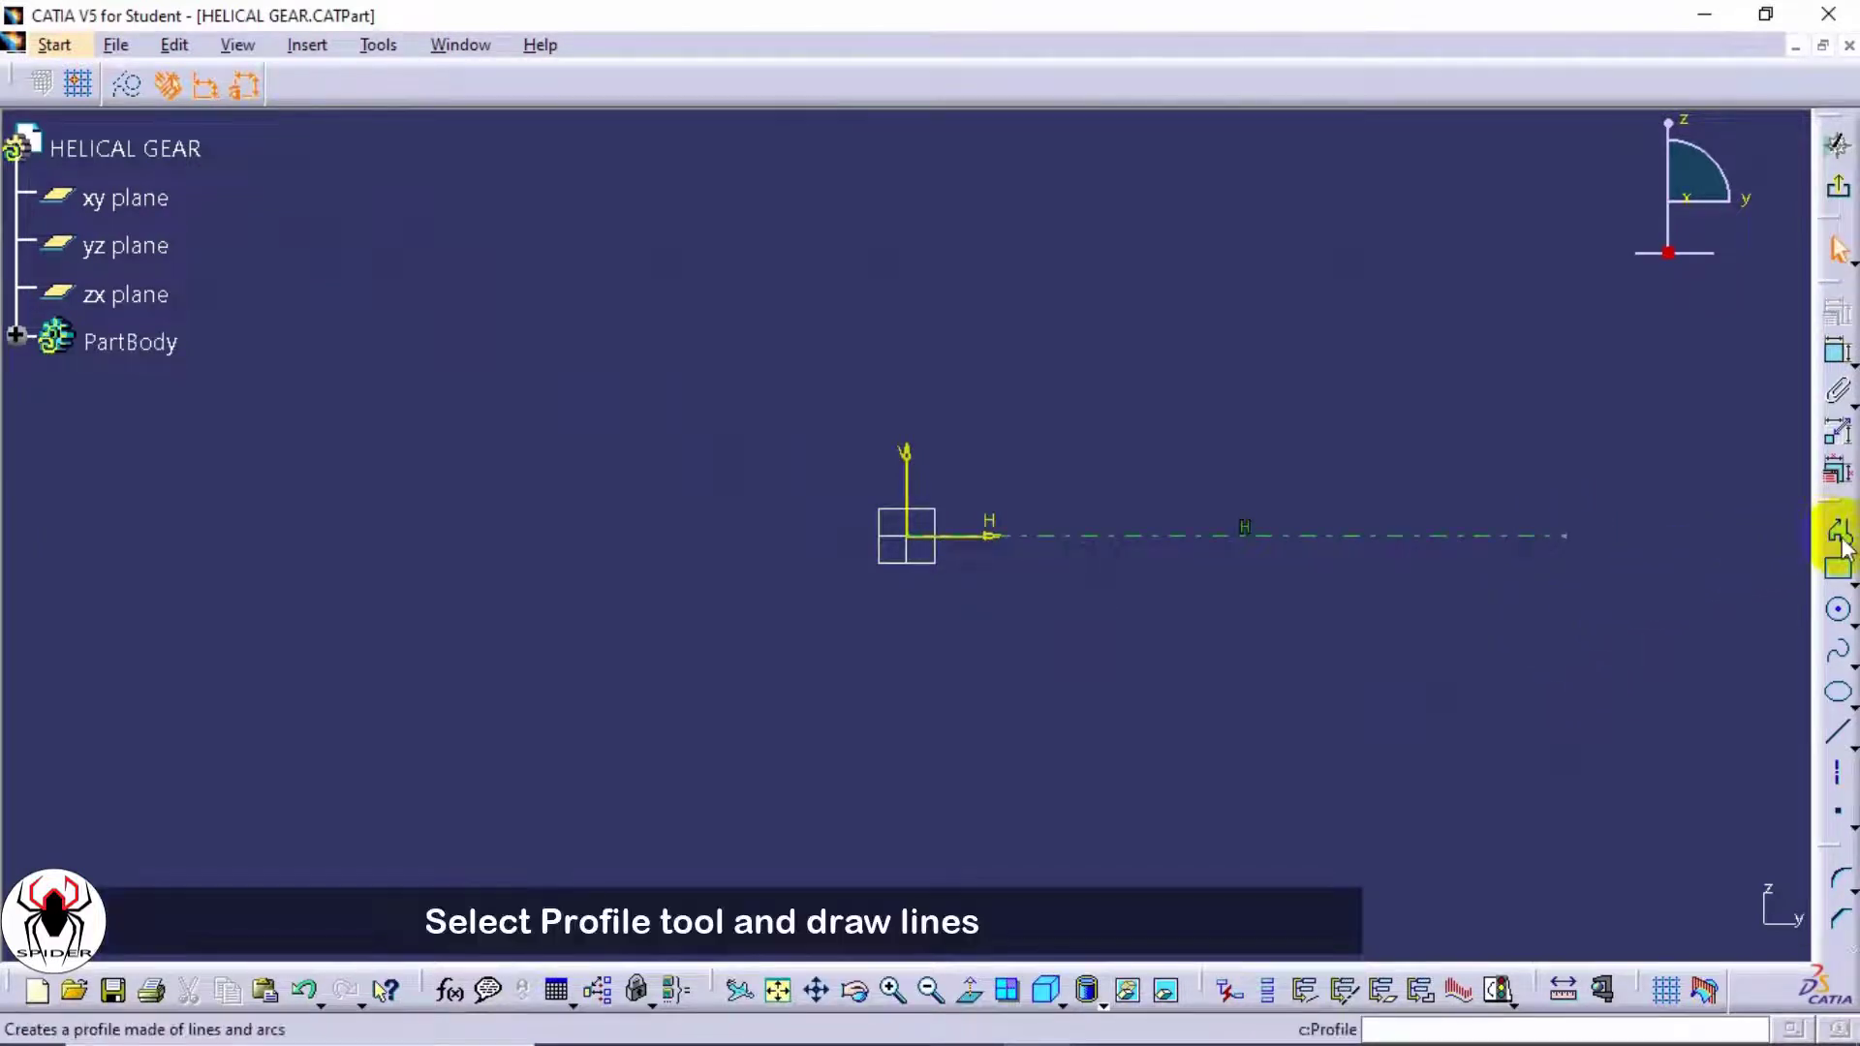
{"action": "left_click", "coordinate": [1843, 540]}
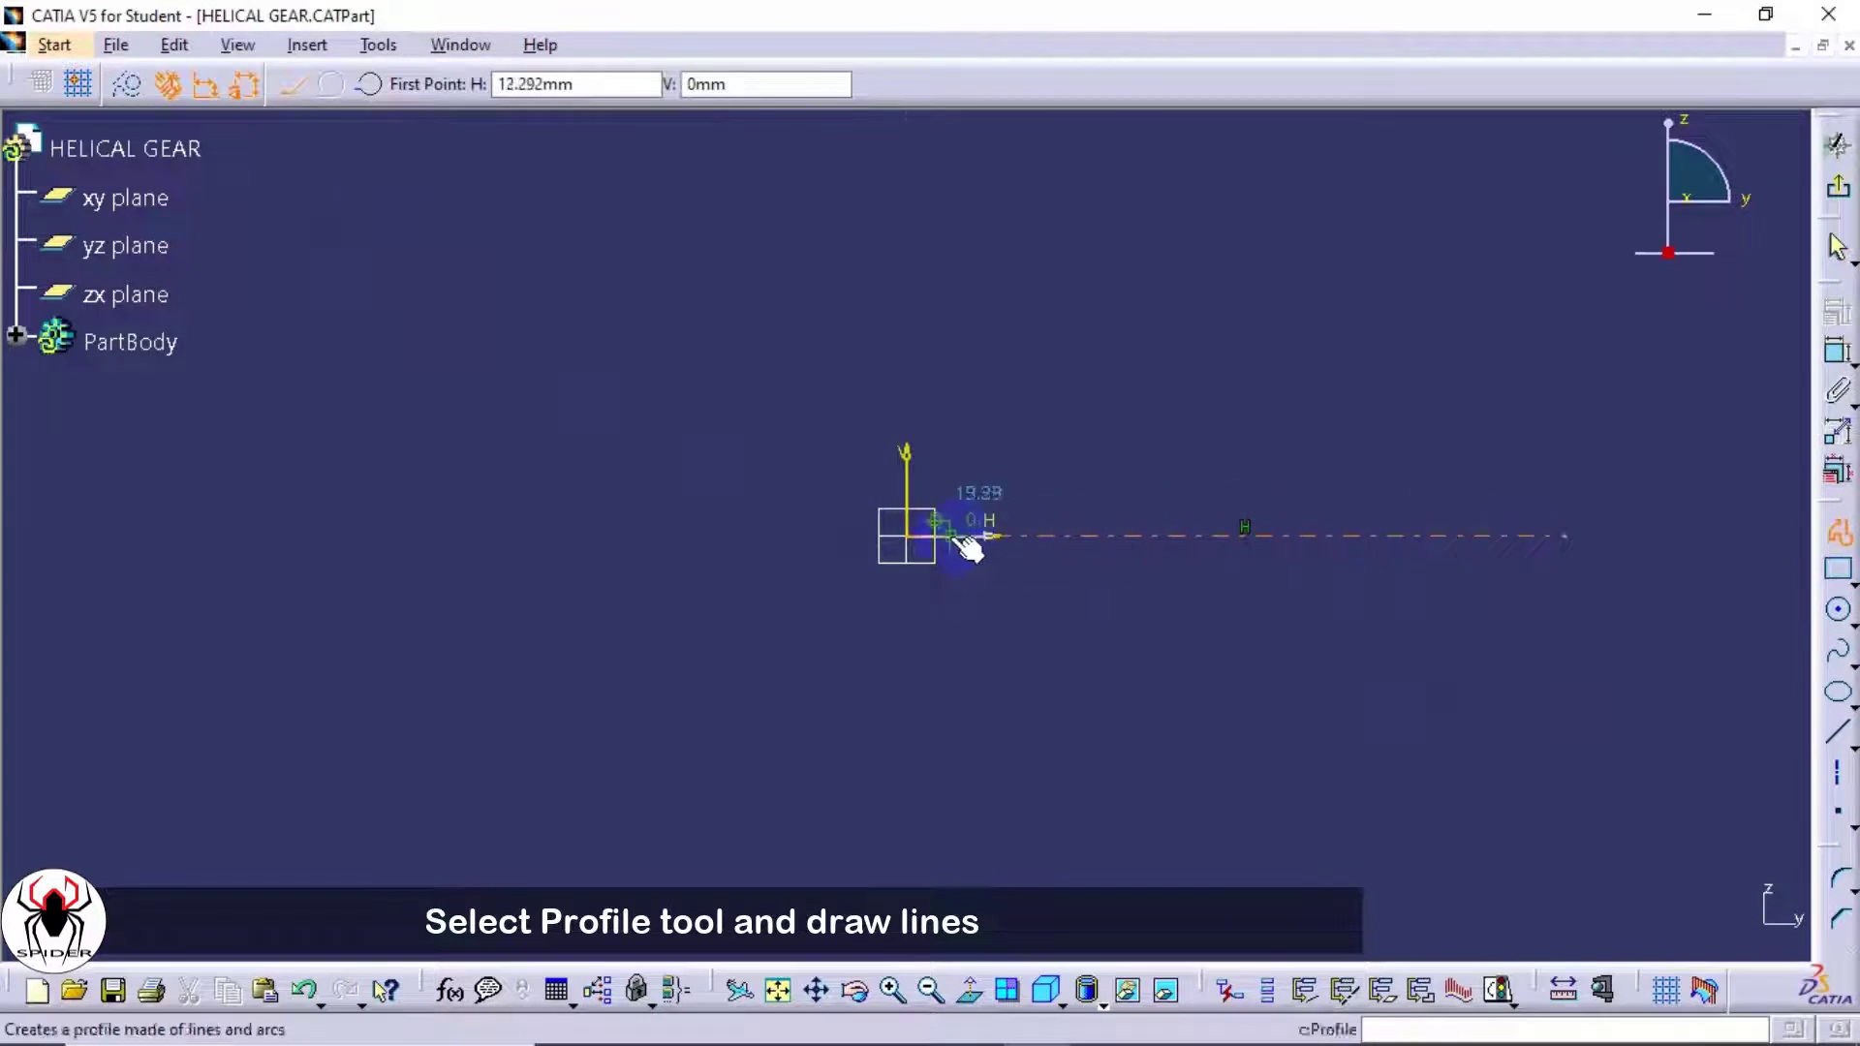
{"action": "left_click", "coordinate": [908, 537]}
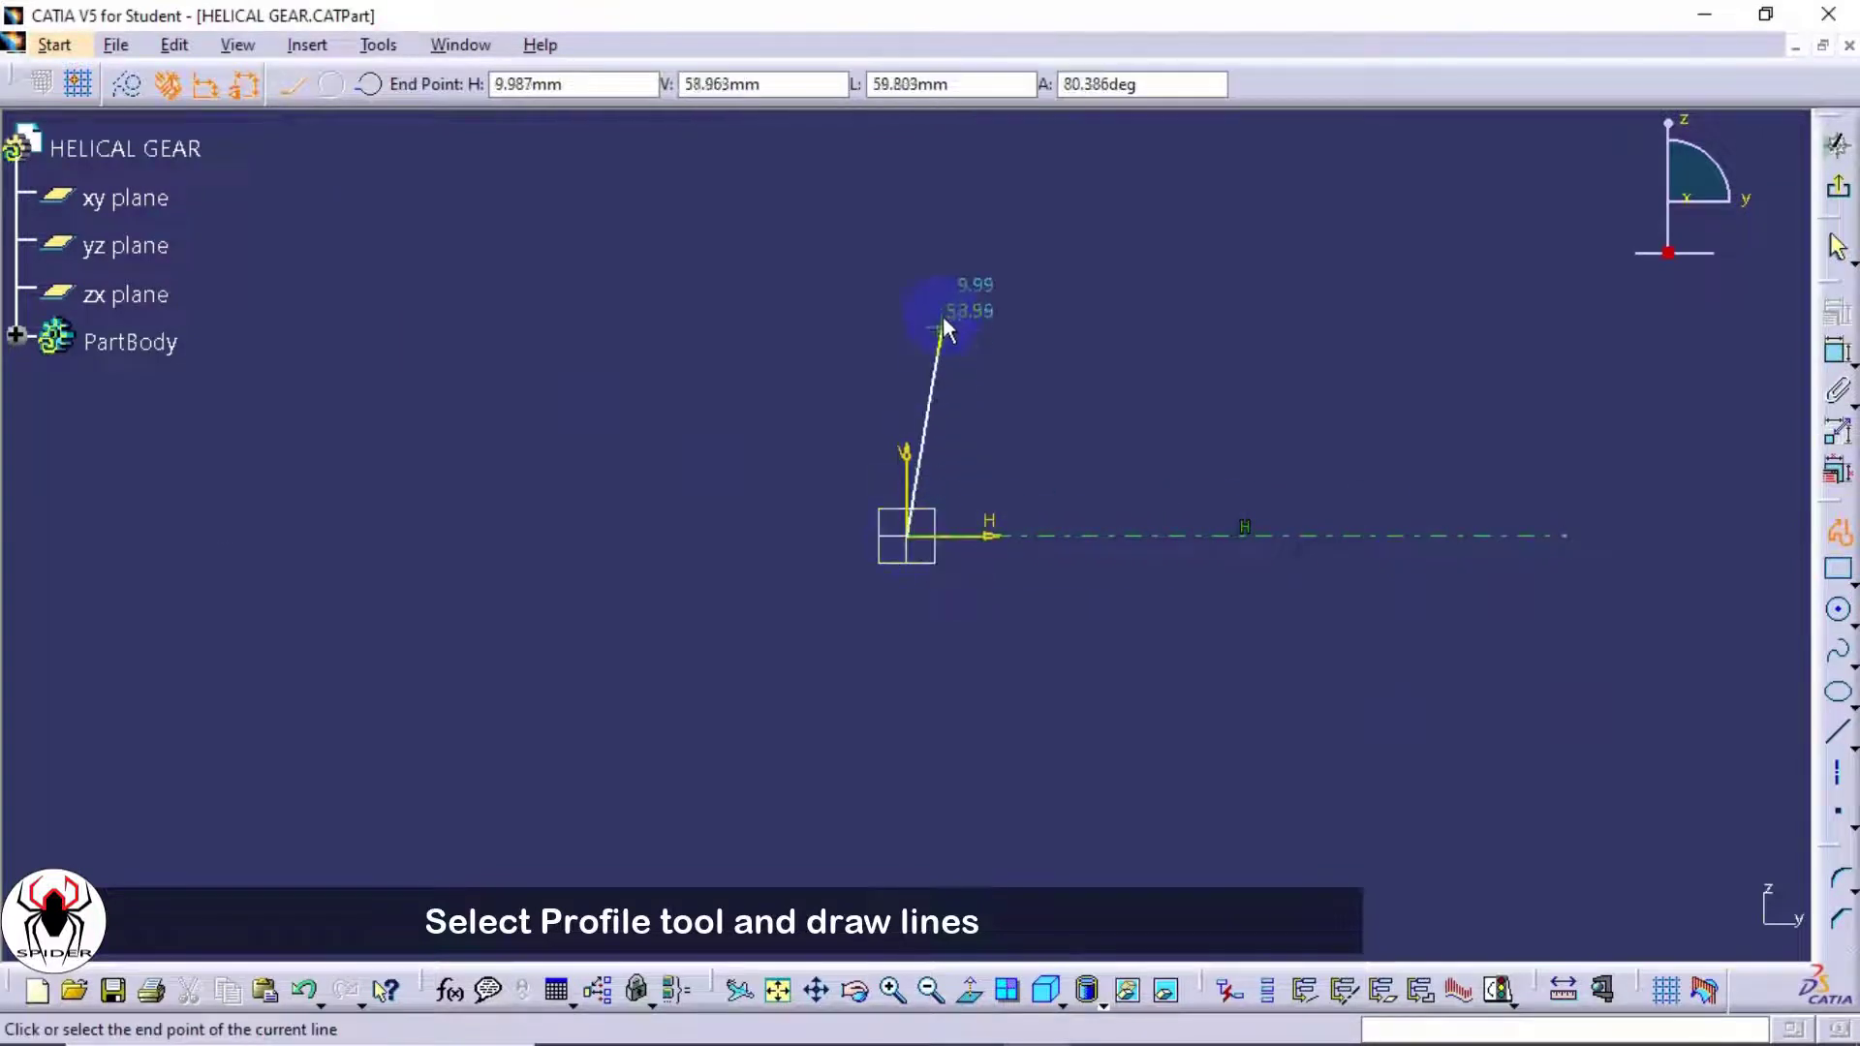
{"action": "left_click", "coordinate": [904, 302]}
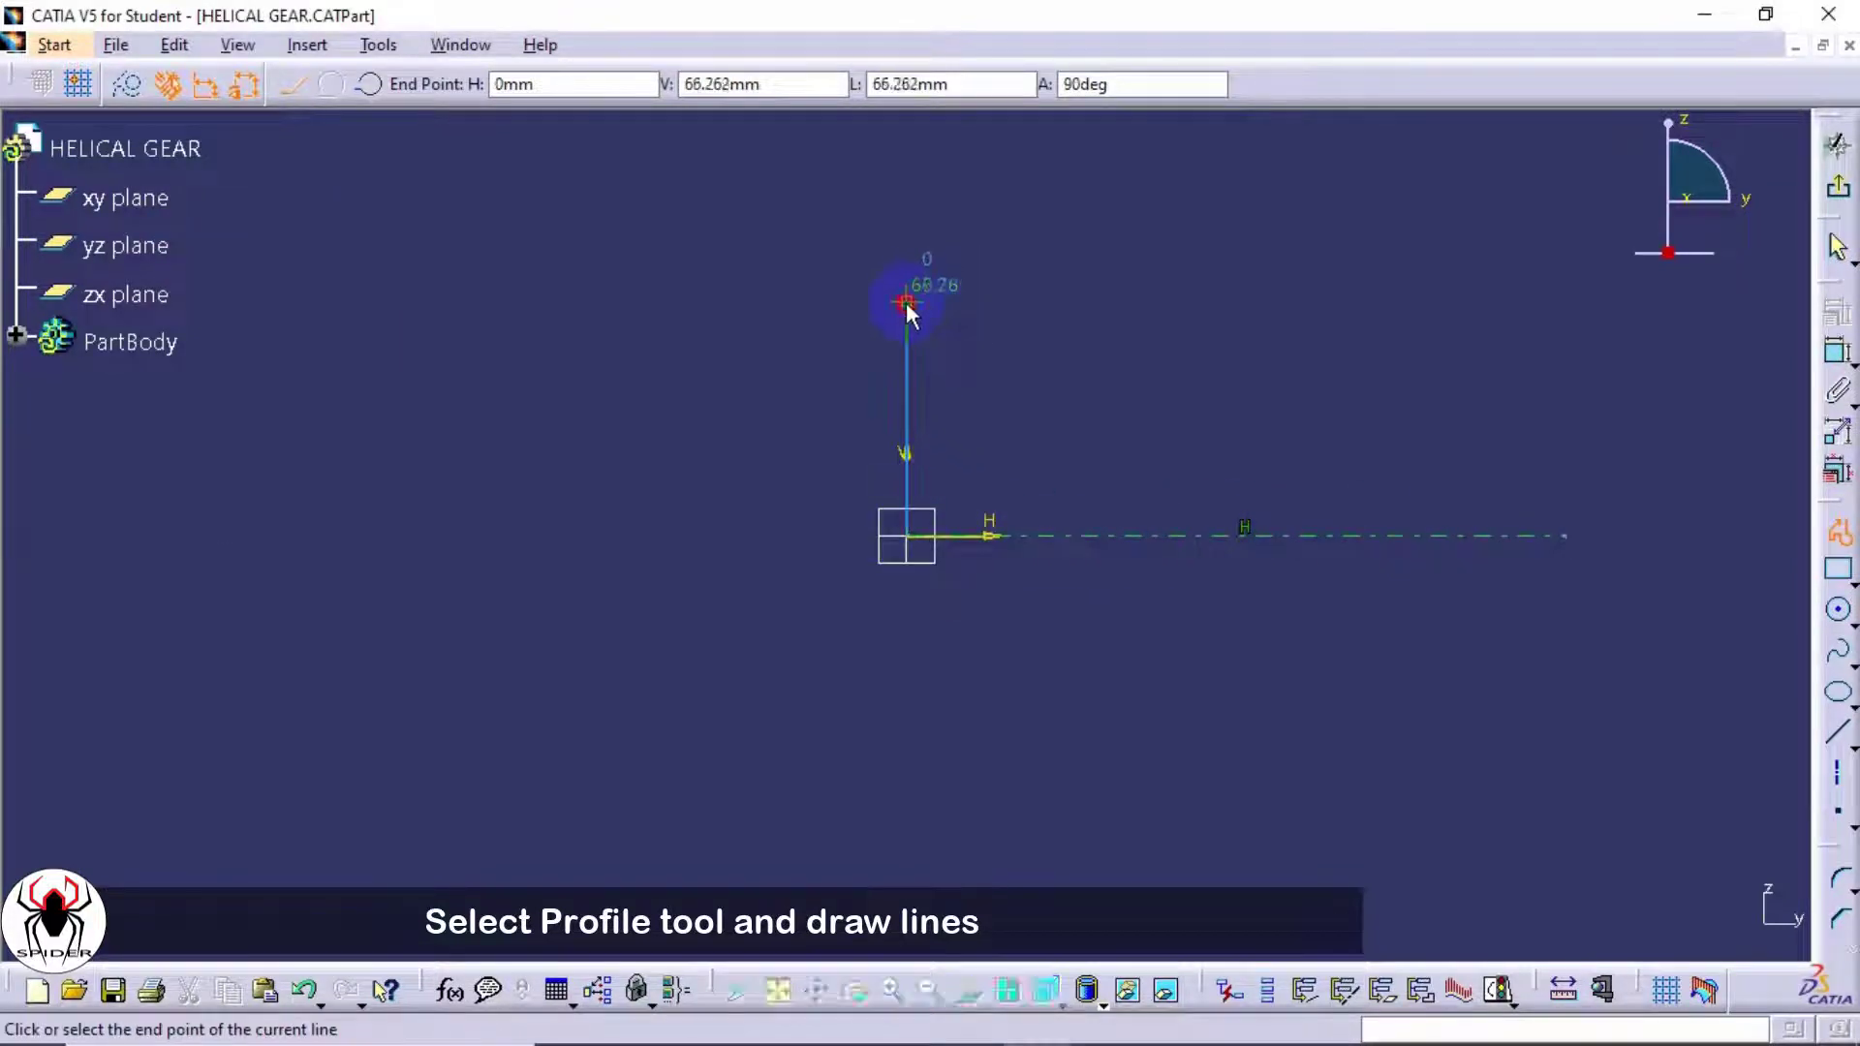
{"action": "left_click", "coordinate": [955, 300]}
{"action": "key", "text": "Escape"}
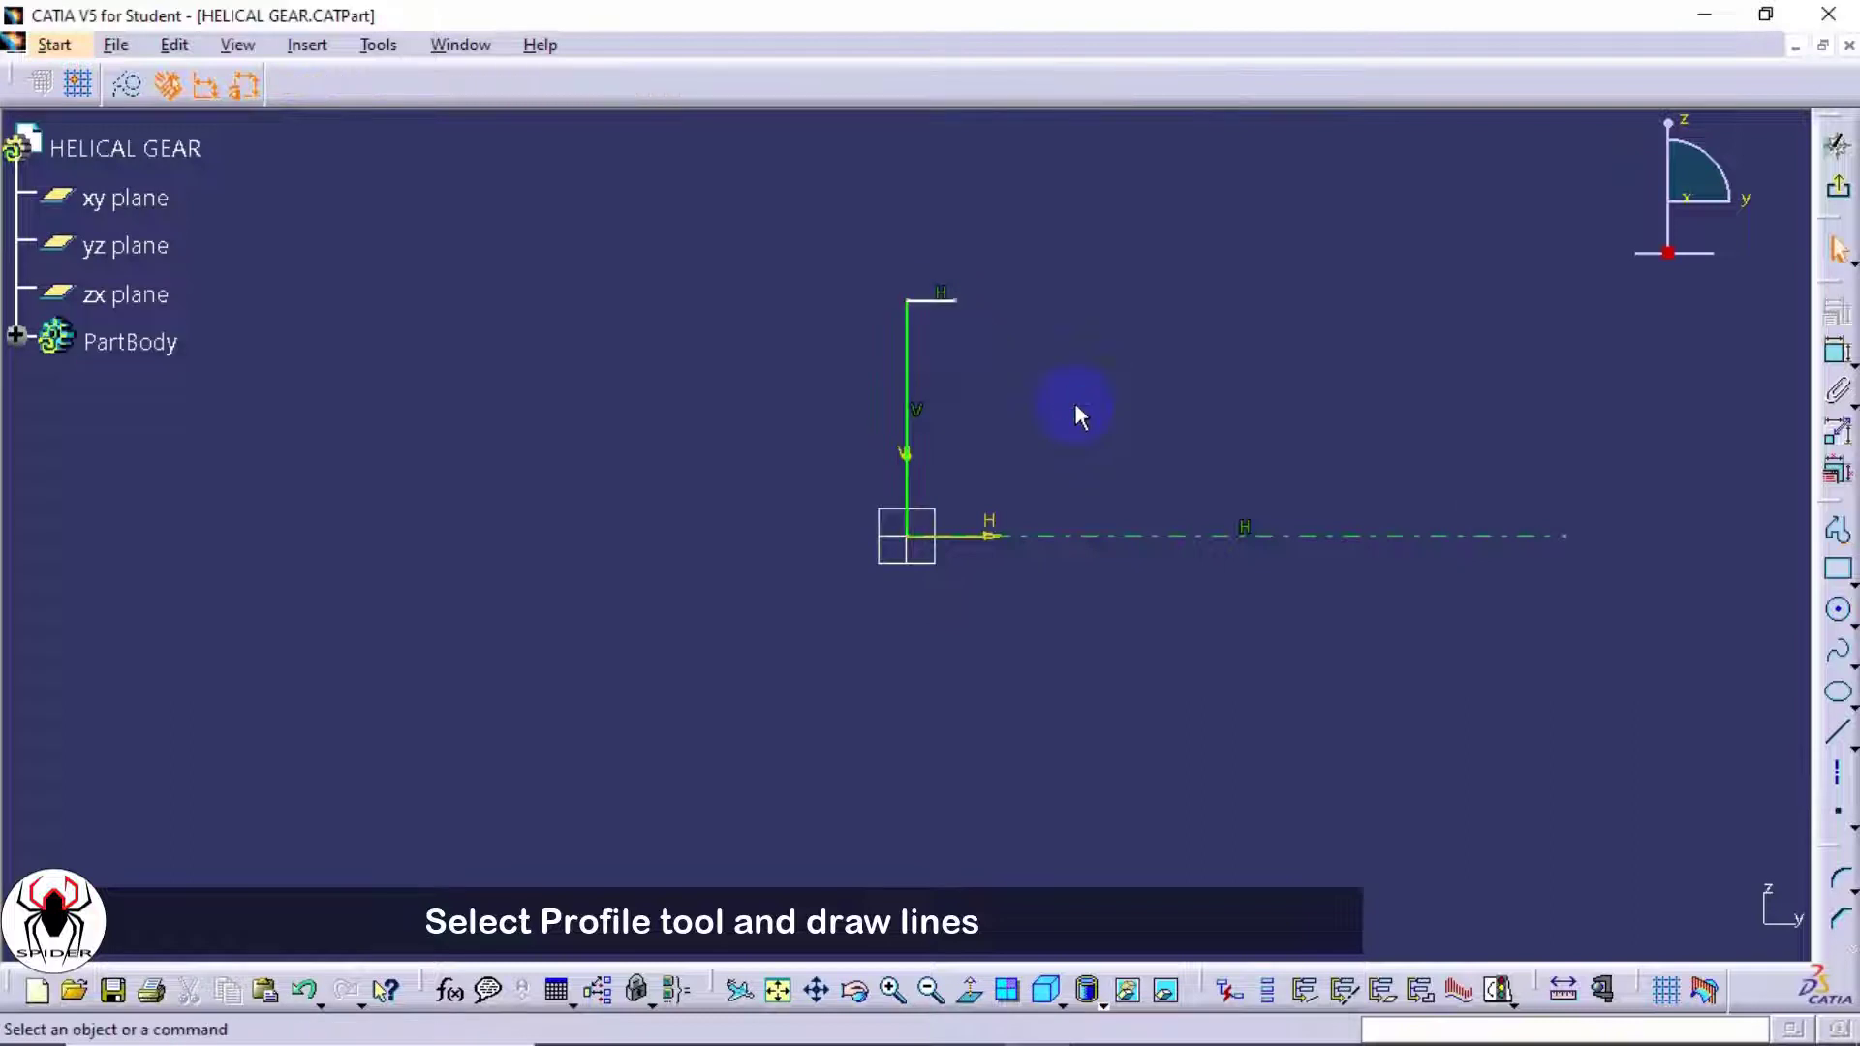
- Add a diameter dimension between the axis and the short horizontal line and set it to 90 mm
{"action": "left_click", "coordinate": [1838, 359]}
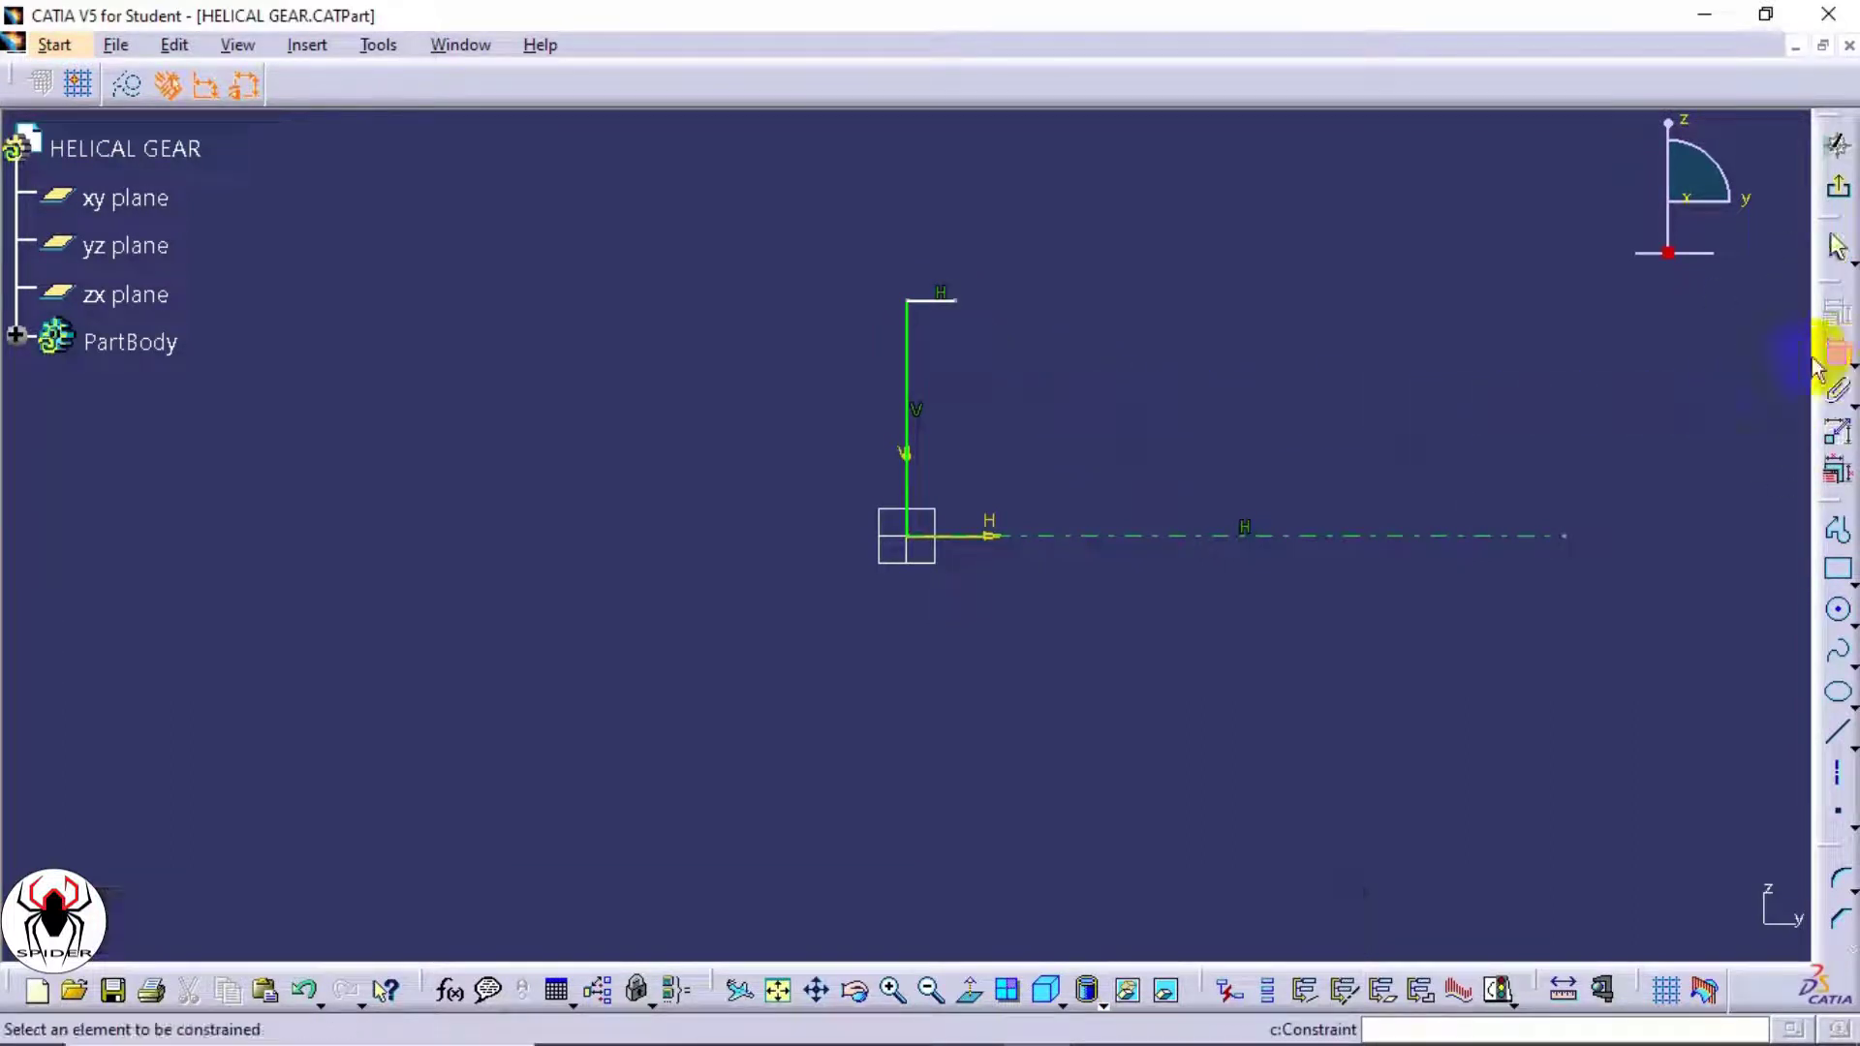
{"action": "left_click", "coordinate": [1090, 542]}
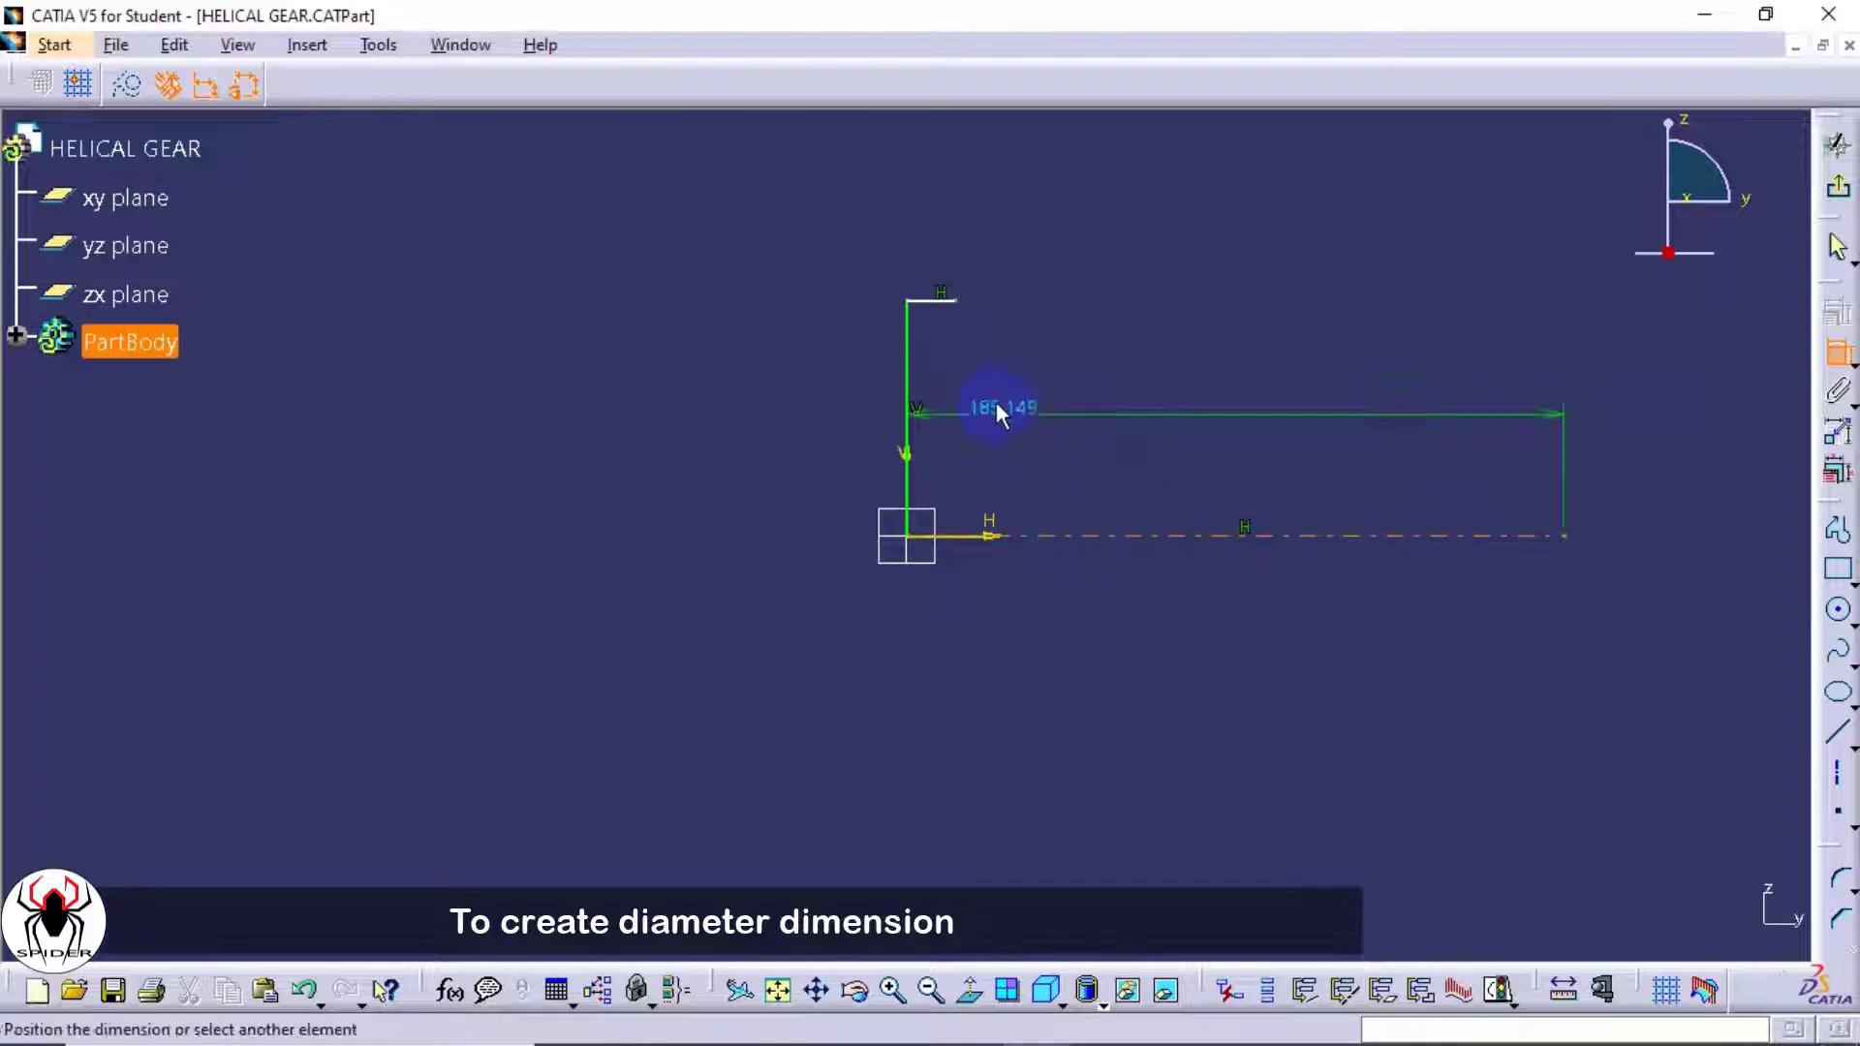
{"action": "left_click", "coordinate": [941, 302]}
{"action": "right_click", "coordinate": [680, 447]}
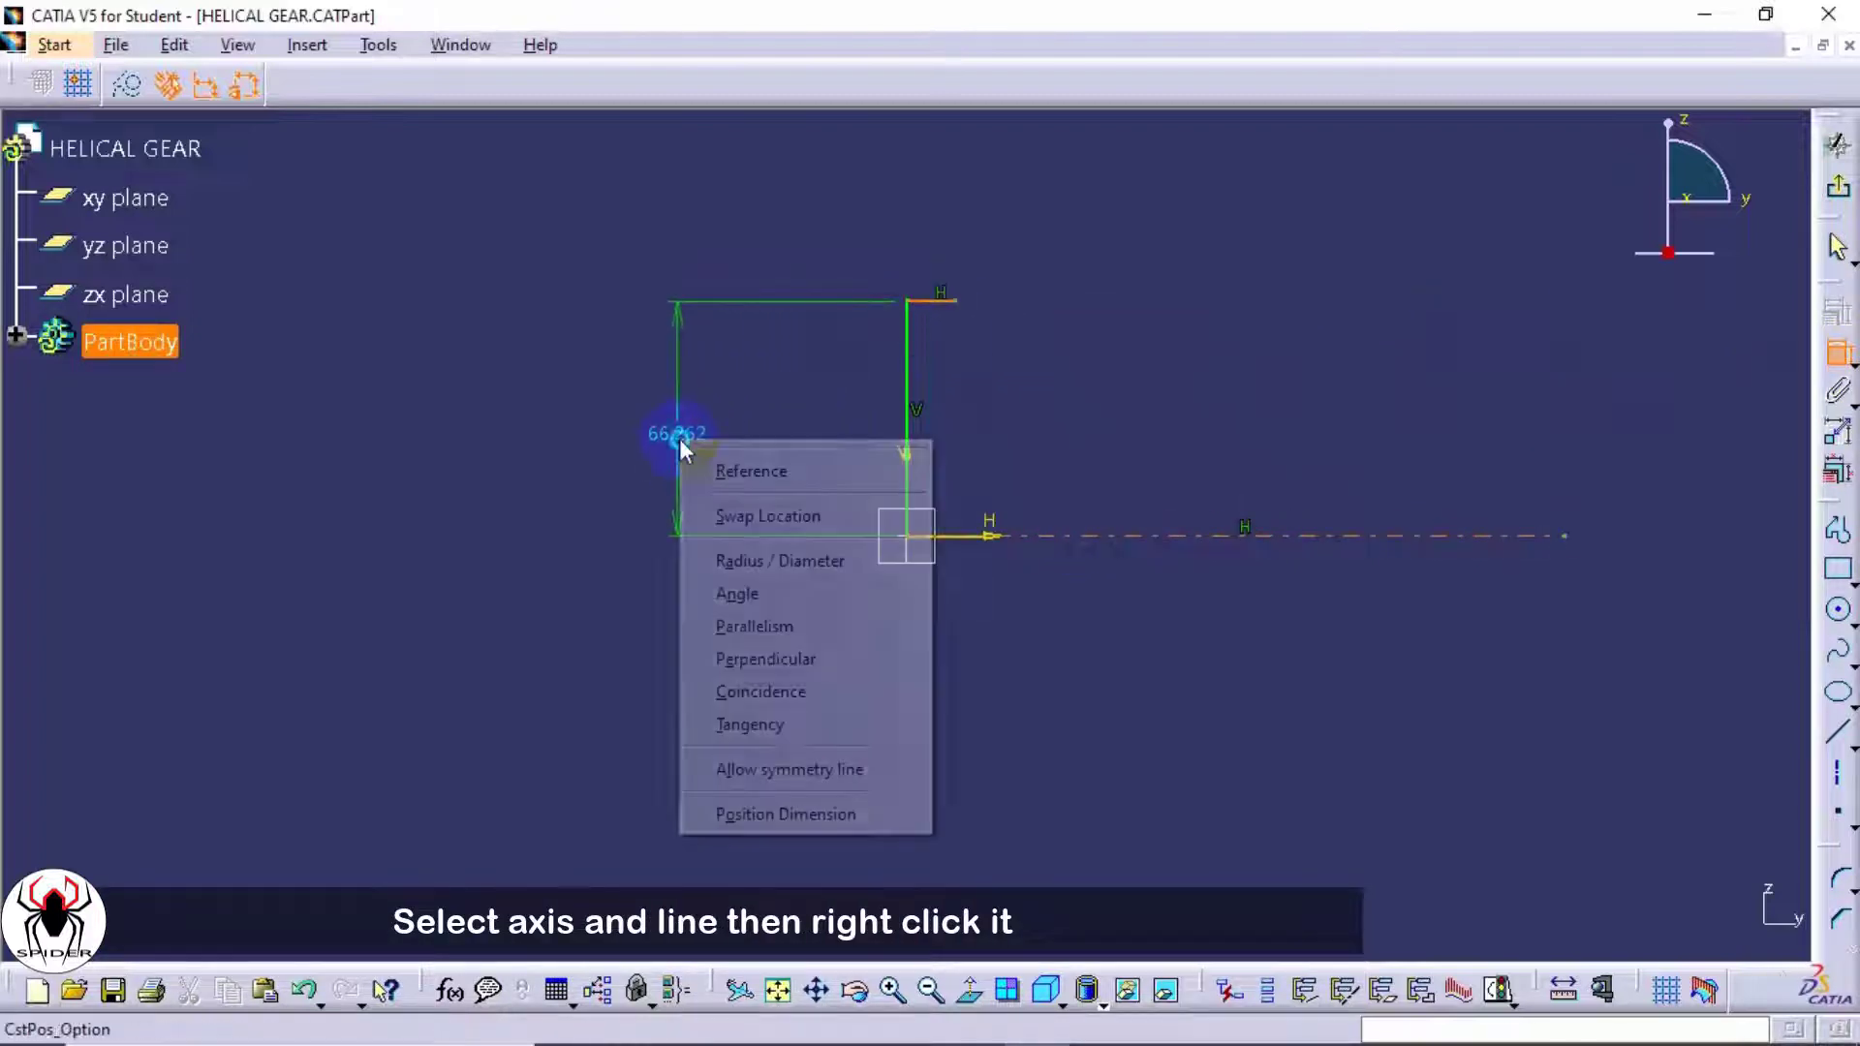
{"action": "left_click", "coordinate": [788, 560]}
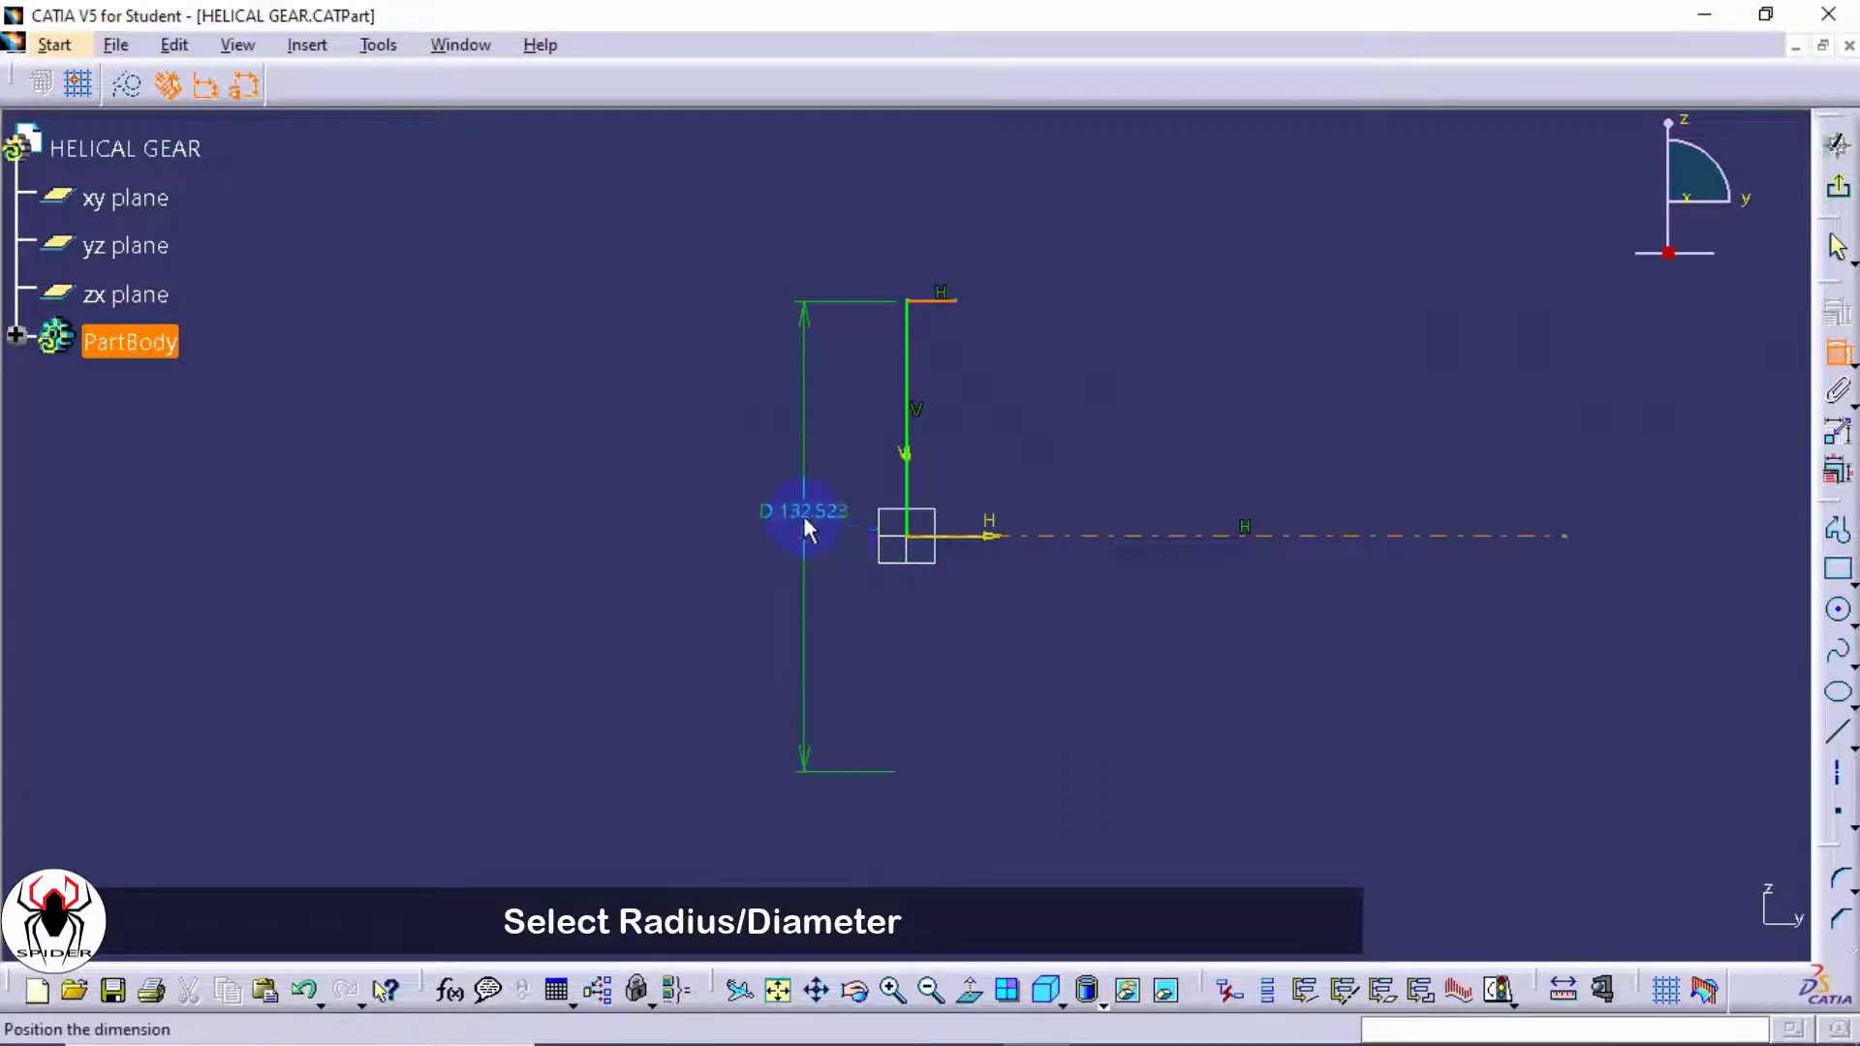
{"action": "left_click", "coordinate": [806, 523]}
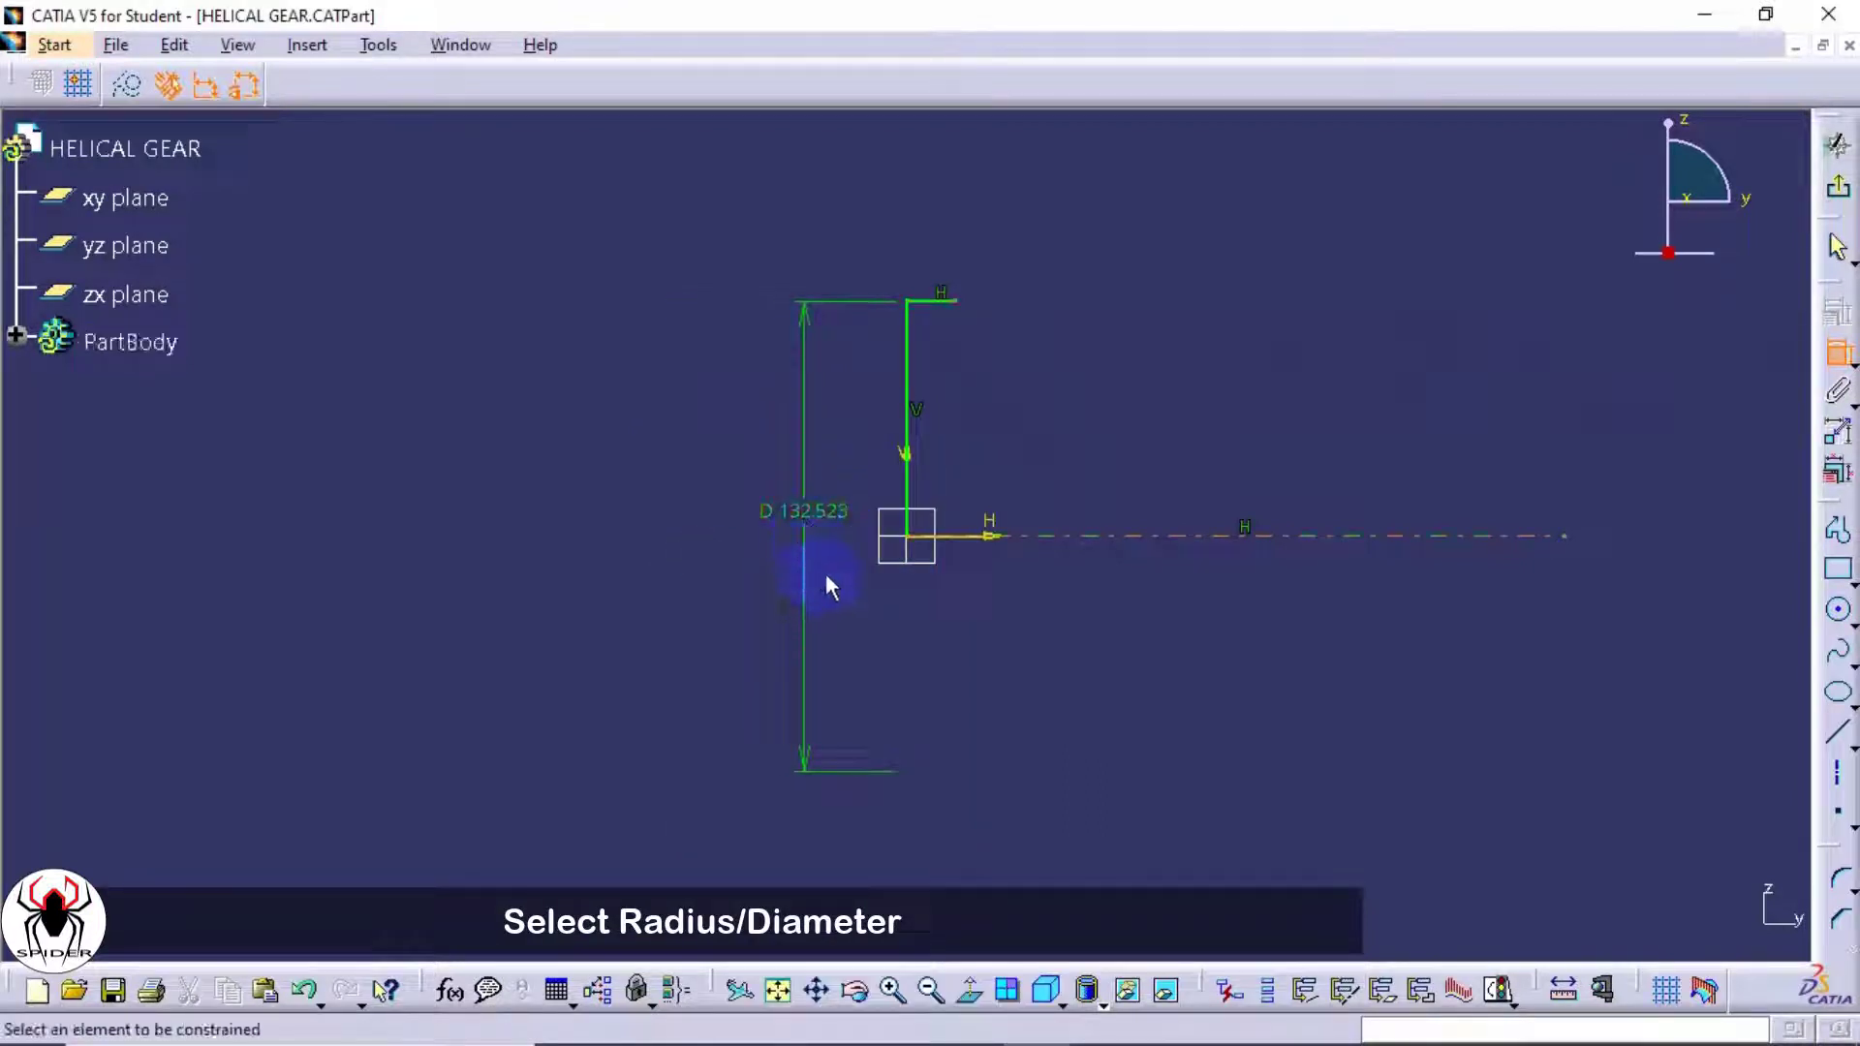
{"action": "double_click", "coordinate": [826, 514]}
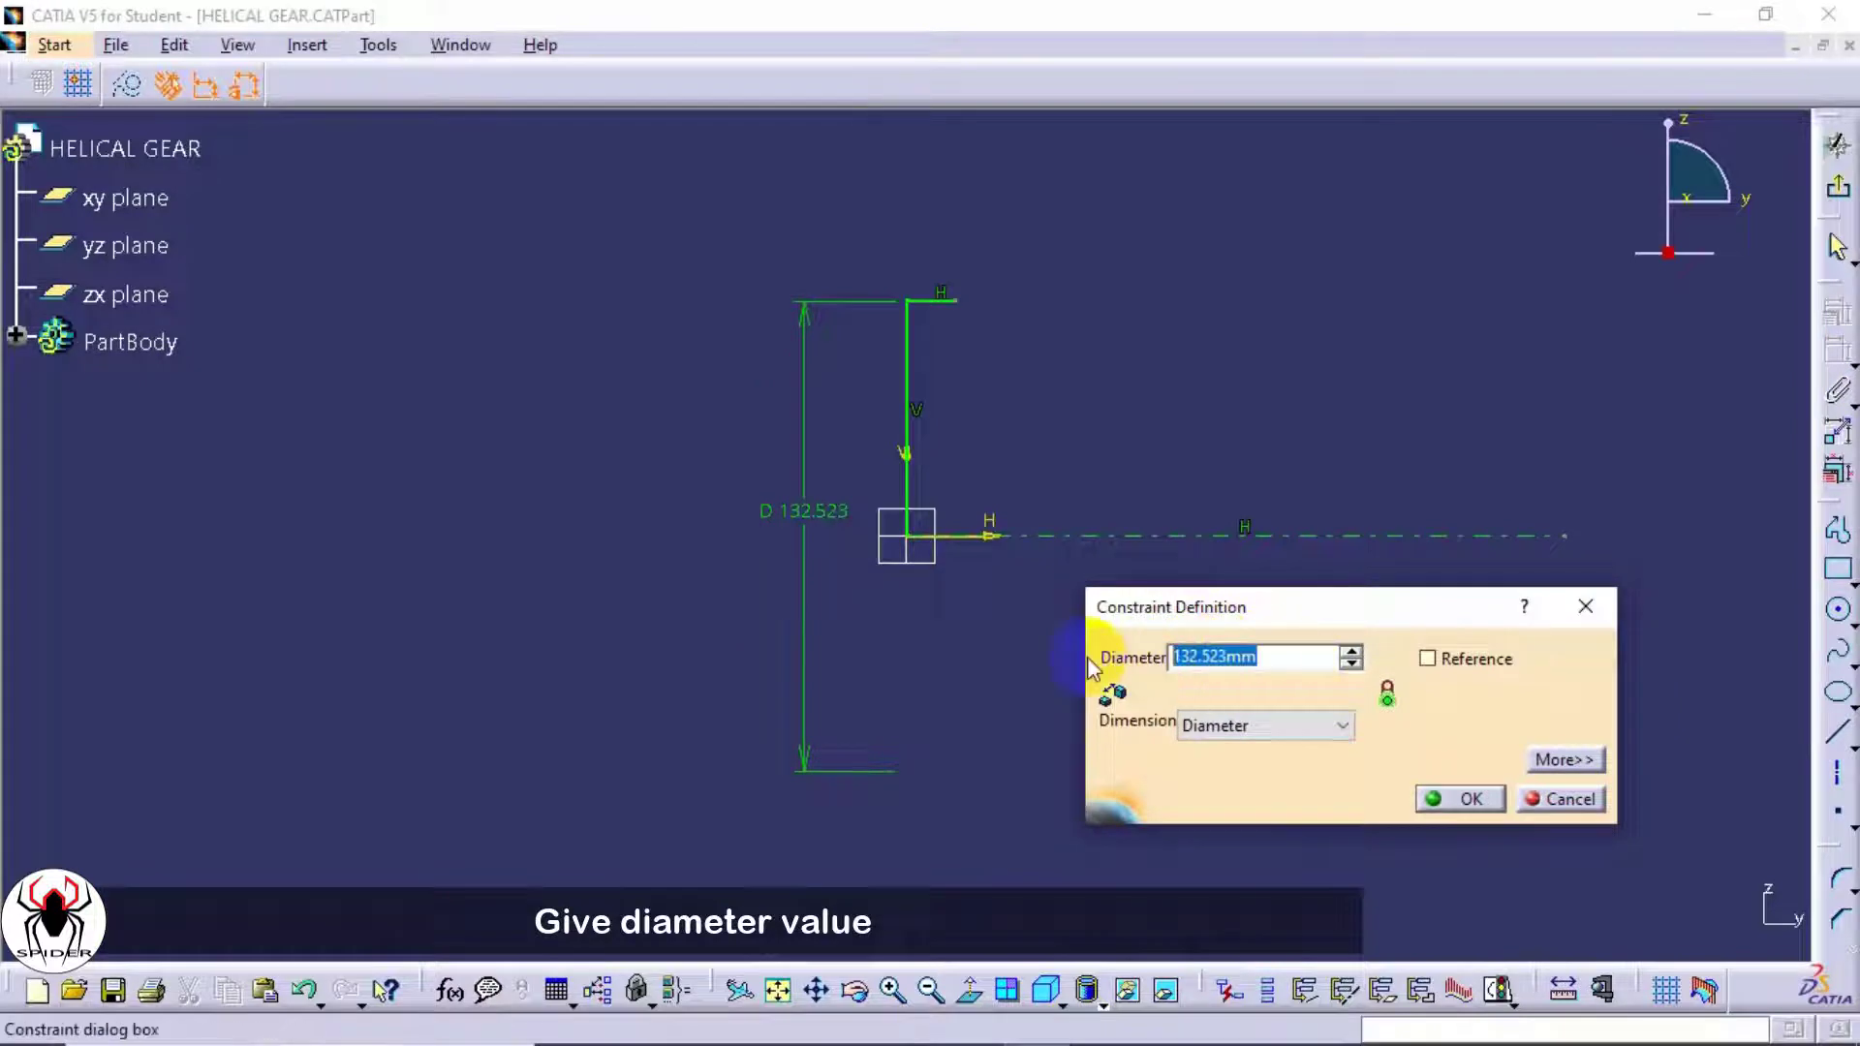
{"action": "key", "text": "Return"}
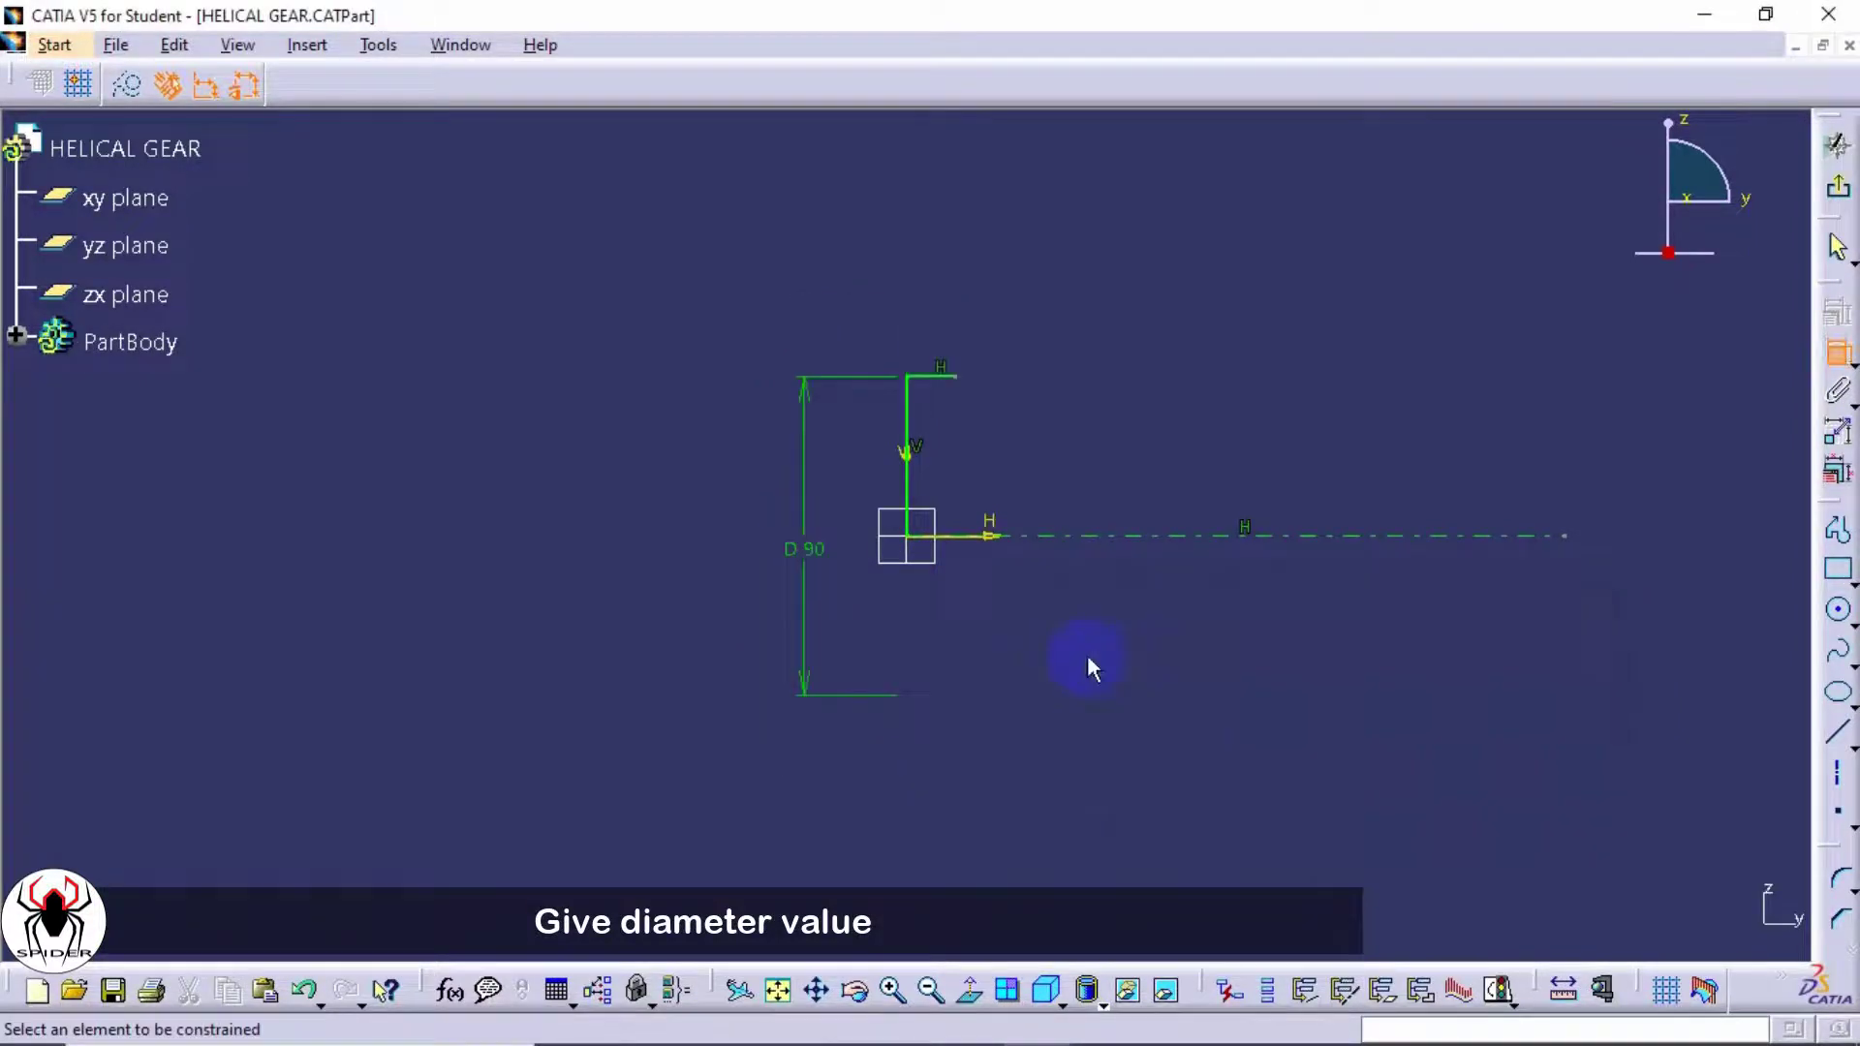
- Continue the profile from the short line's free end in descending steps, ending about 46 mm from the origin and 26 mm above the axis
{"action": "middle_click_drag", "start_coordinate": [1077, 655], "coordinate": [1067, 603]}
{"action": "middle_click_drag", "start_coordinate": [1203, 655], "coordinate": [761, 678]}
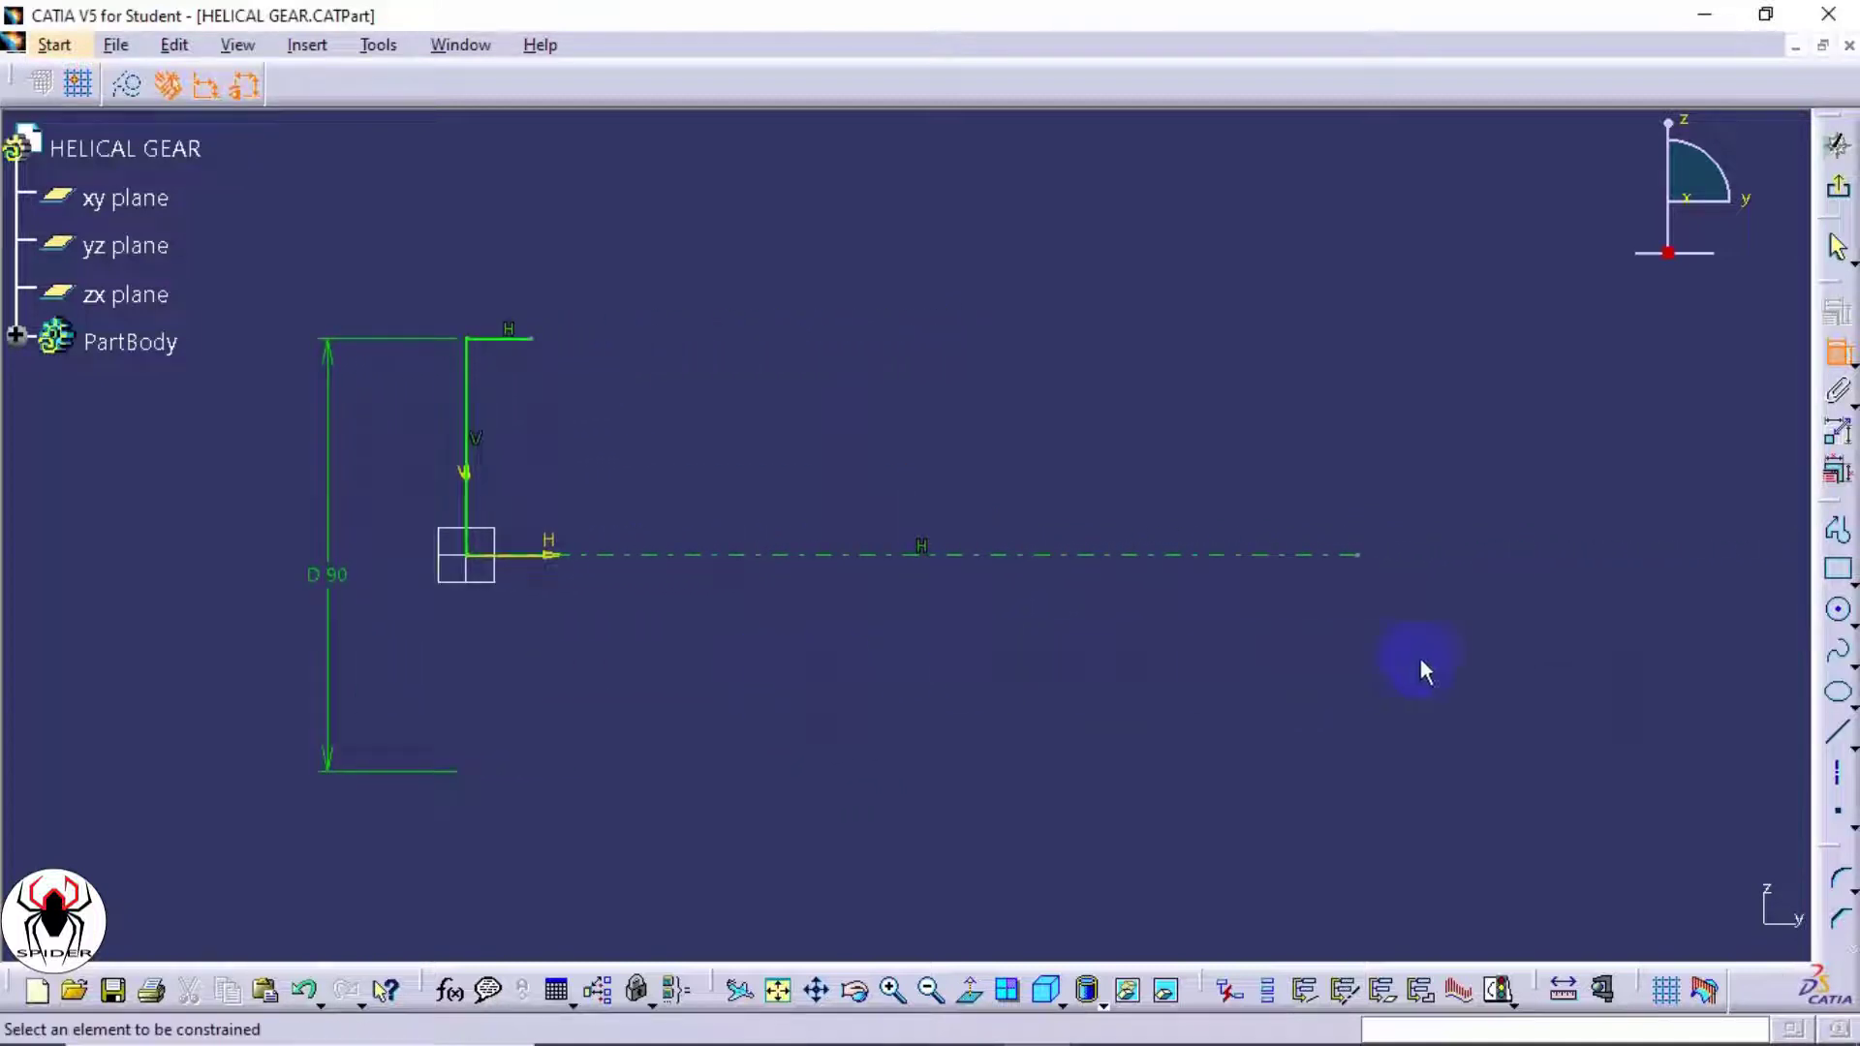
{"action": "left_click", "coordinate": [1841, 540]}
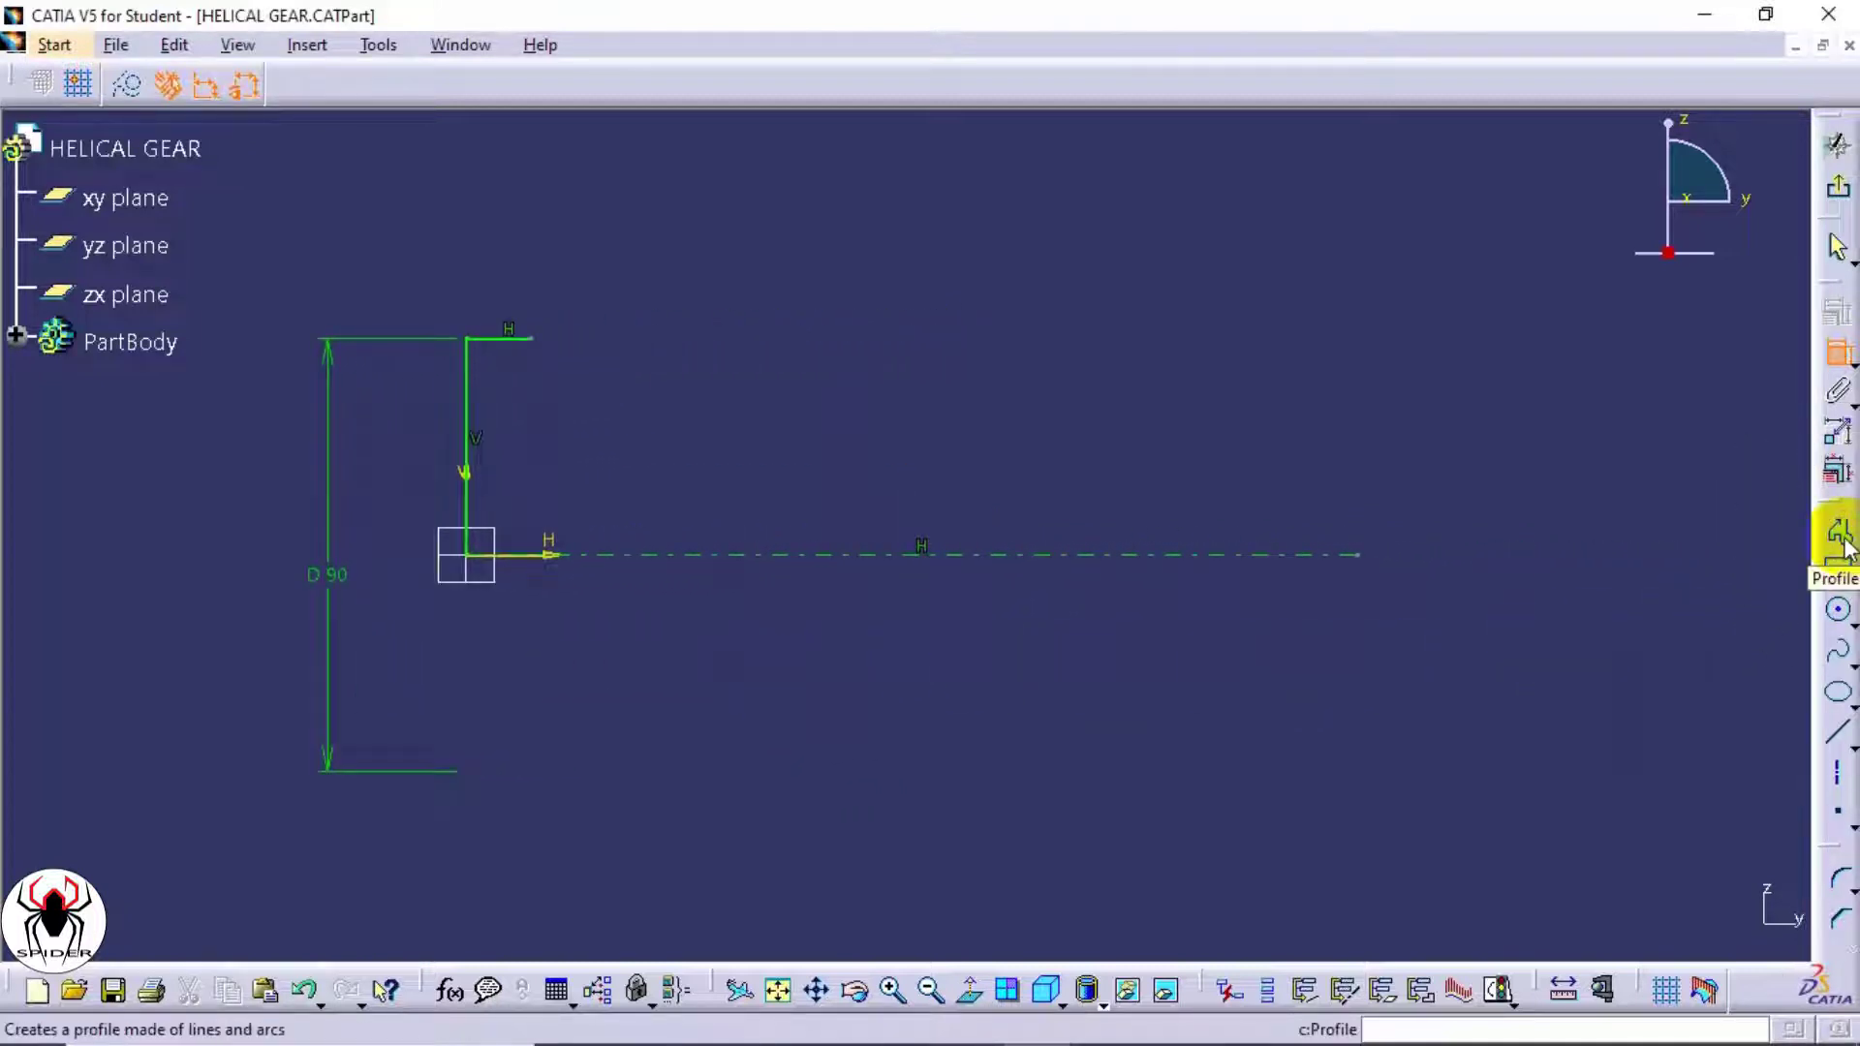
{"action": "left_click", "coordinate": [532, 339]}
{"action": "left_click", "coordinate": [531, 379]}
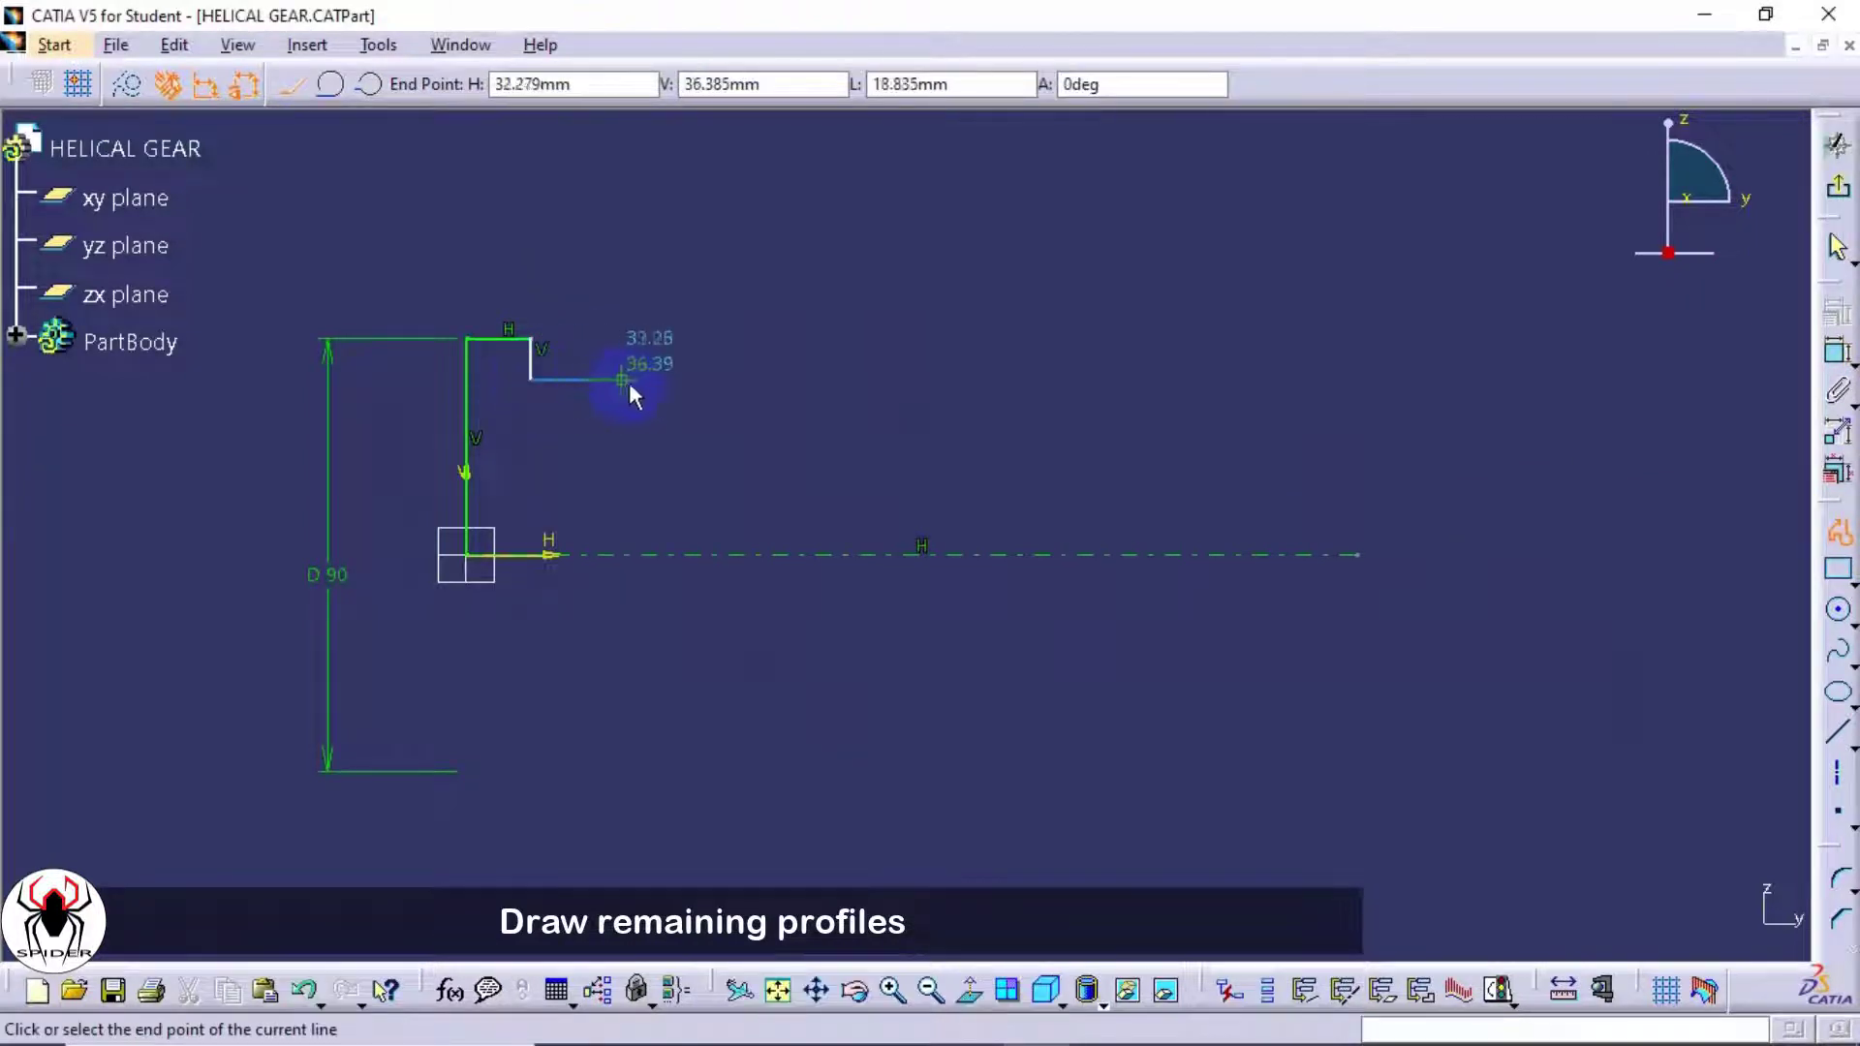
{"action": "left_click", "coordinate": [645, 380]}
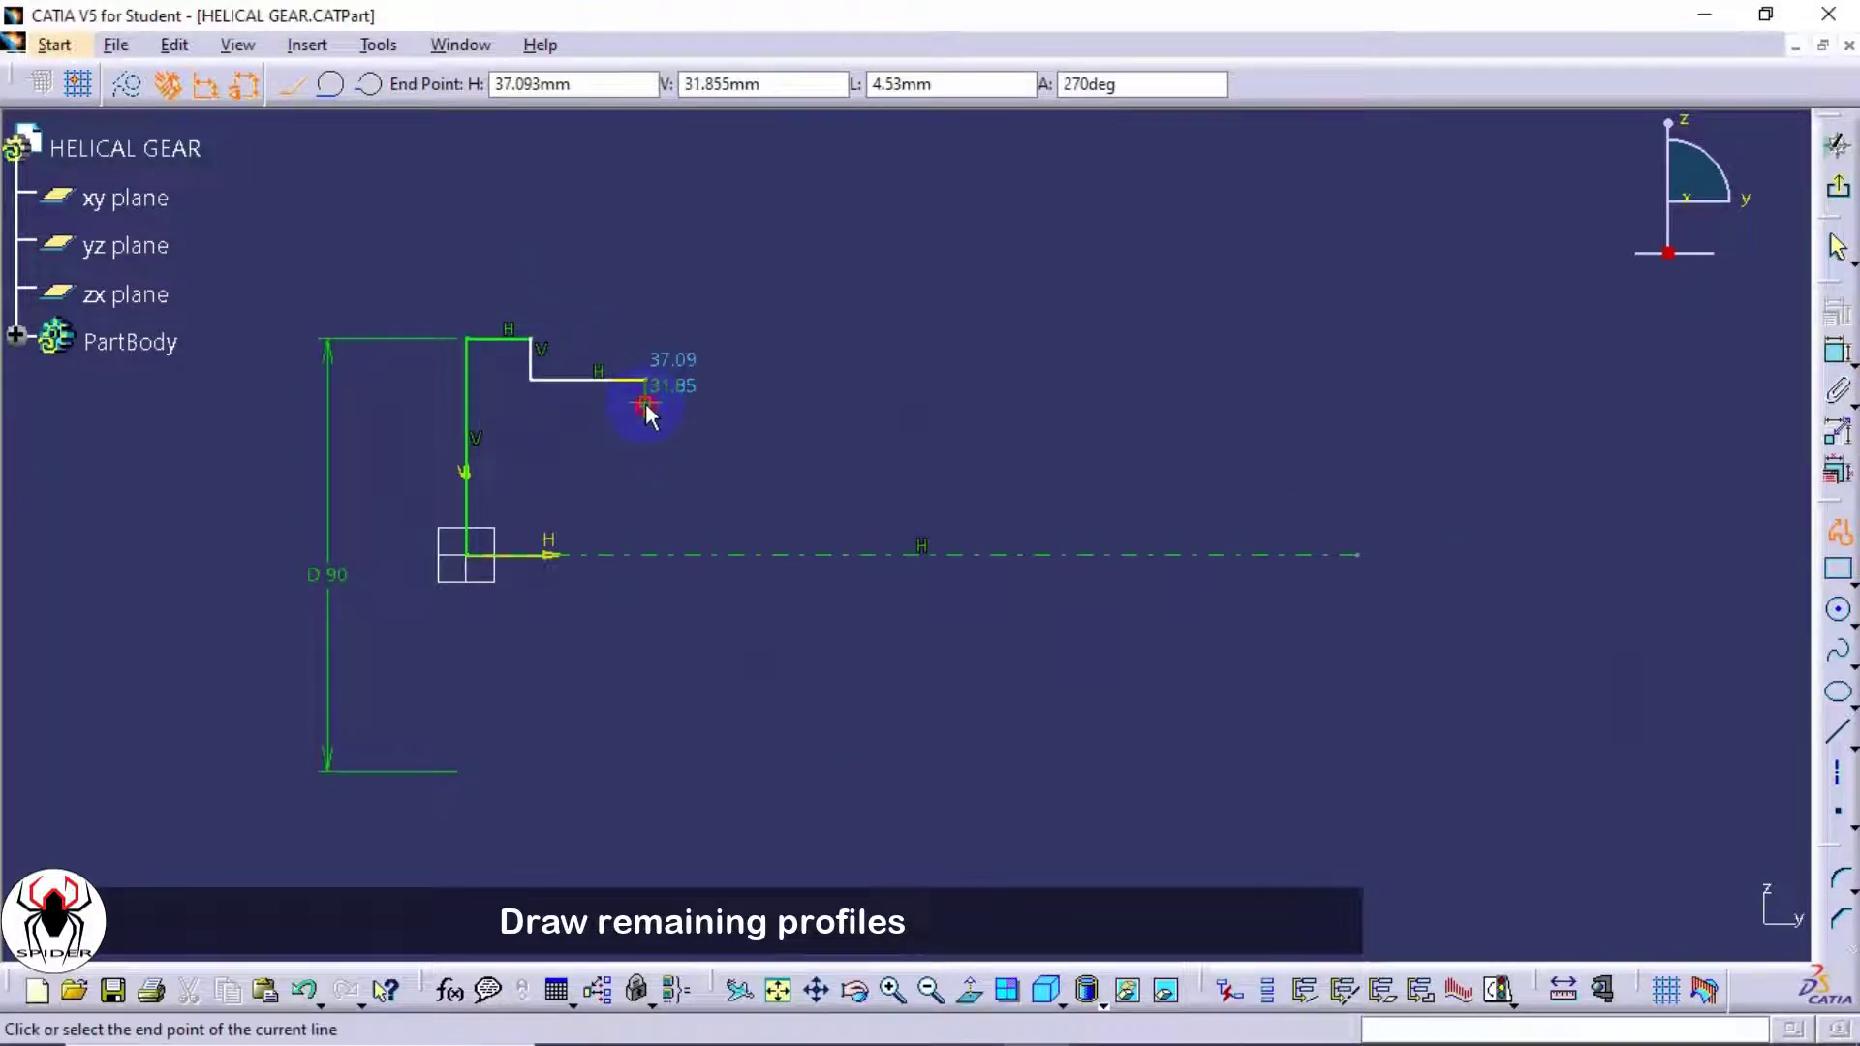
{"action": "left_click", "coordinate": [684, 405]}
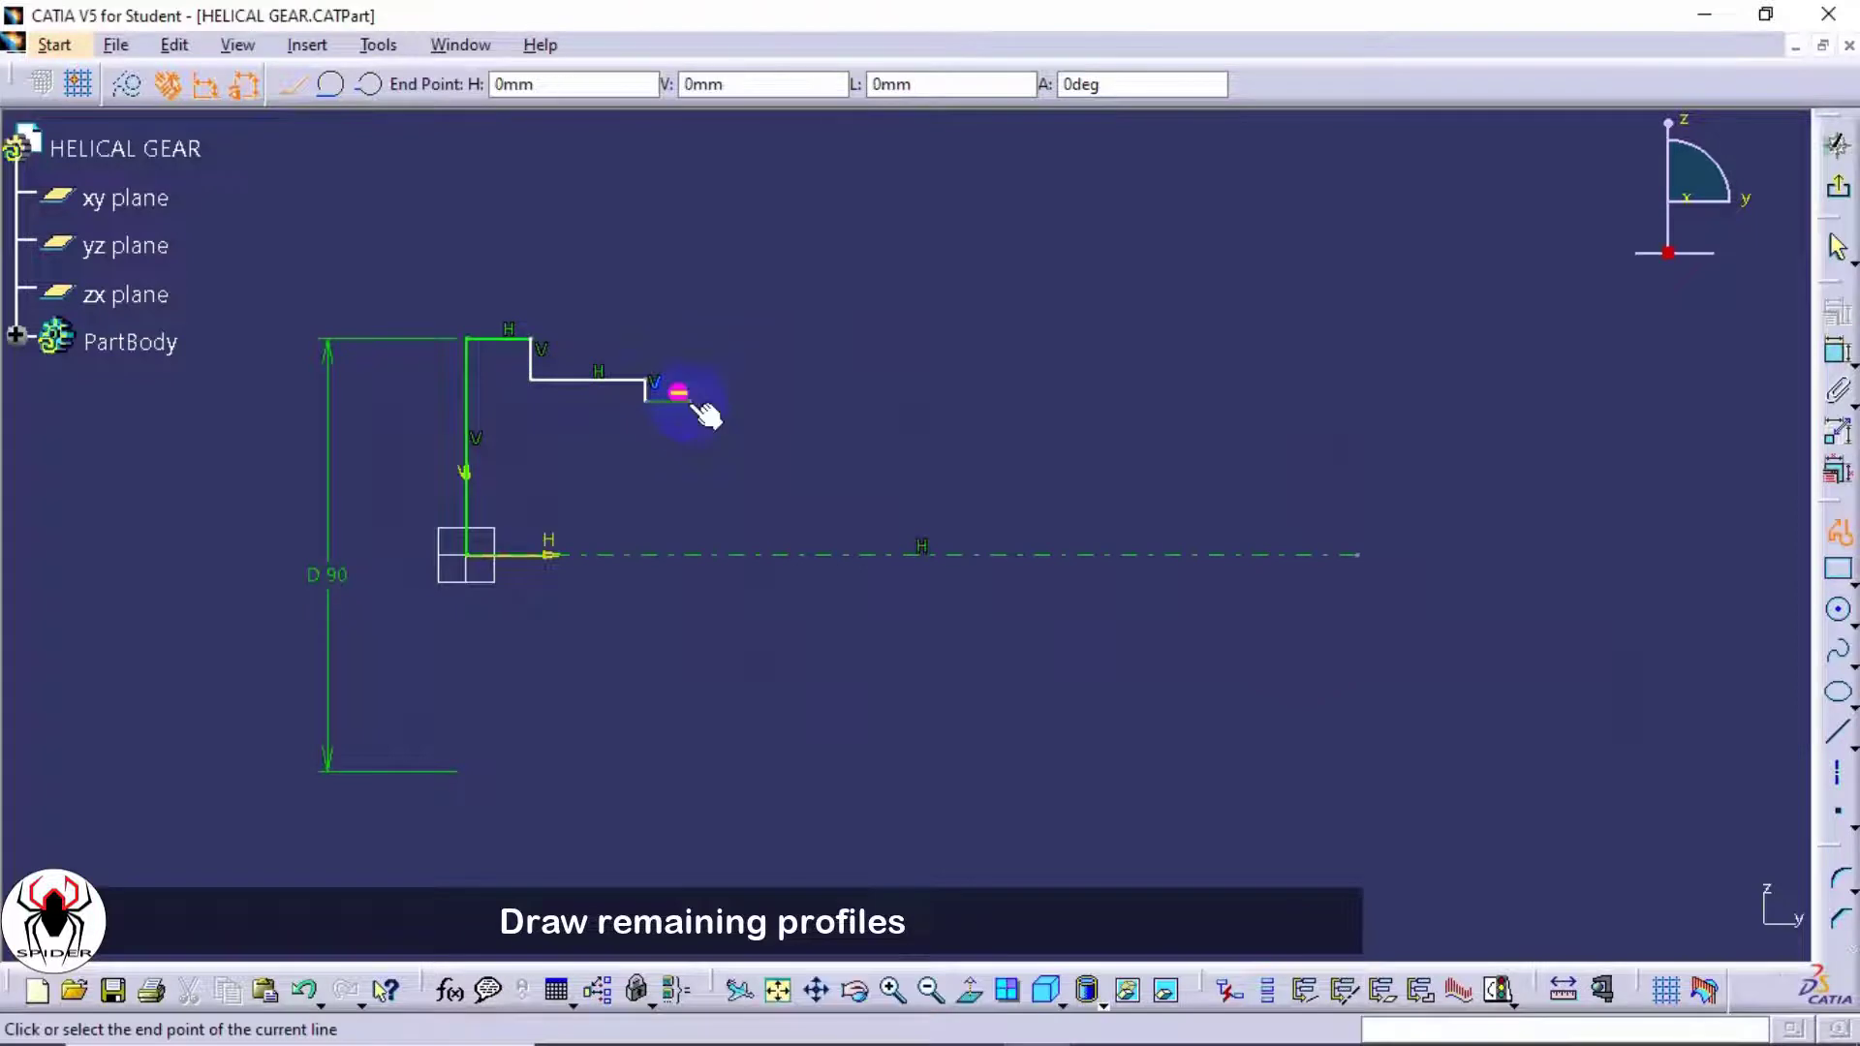
{"action": "left_click", "coordinate": [688, 401]}
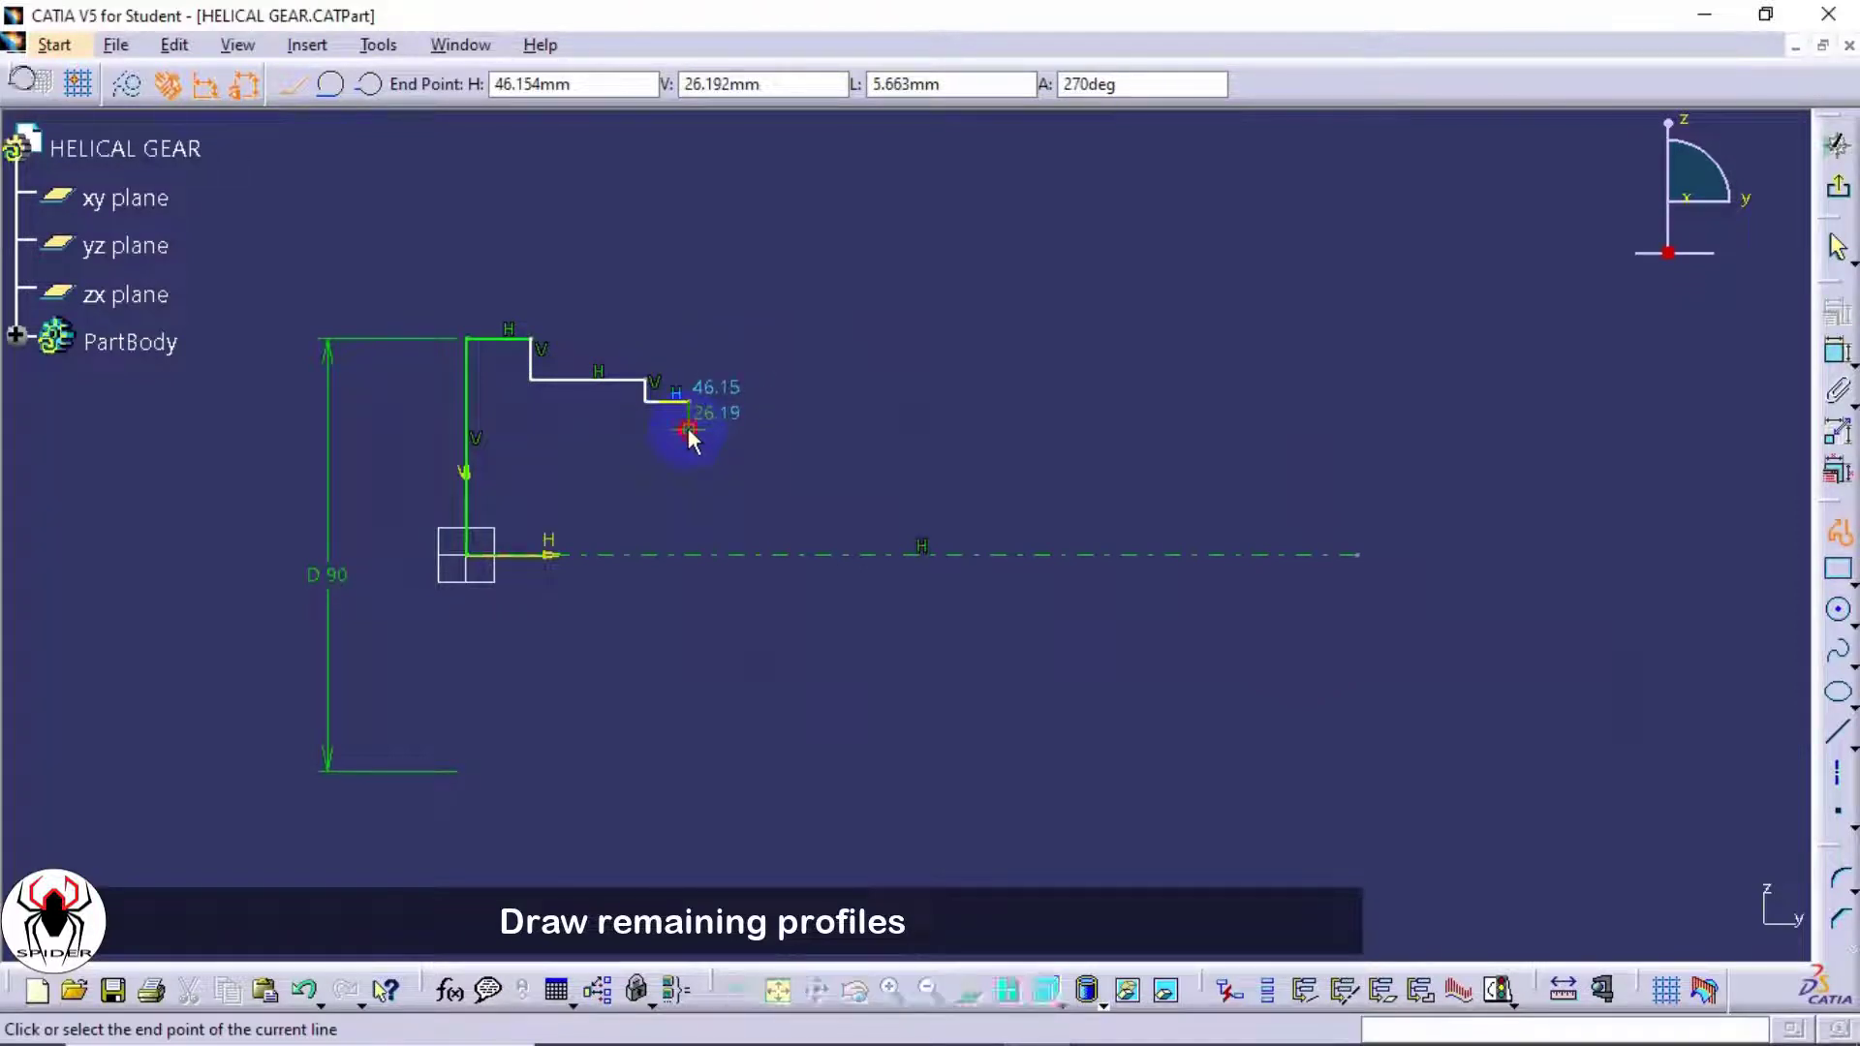
{"action": "left_click", "coordinate": [688, 429]}
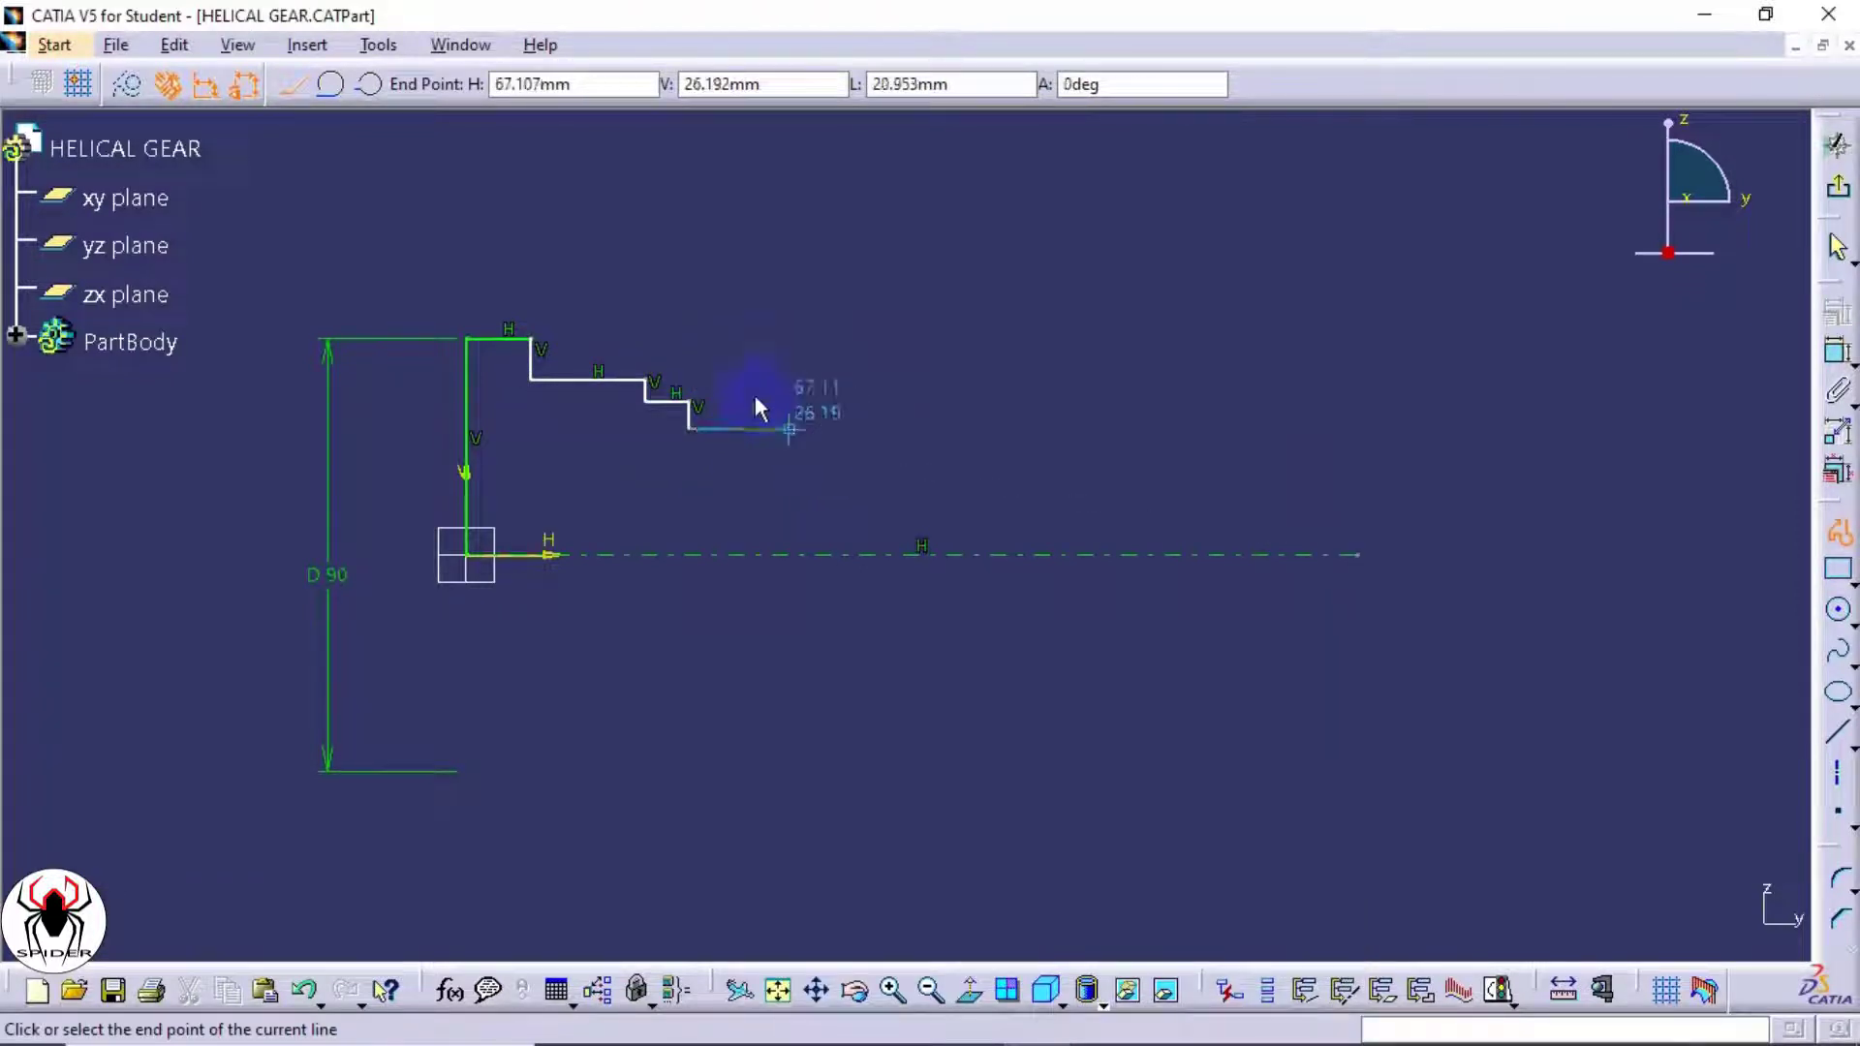
- Complete the profile with a tangent arc of about 7 mm radius, a long horizontal line and a vertical line down to the axis end
{"action": "left_click", "coordinate": [336, 89]}
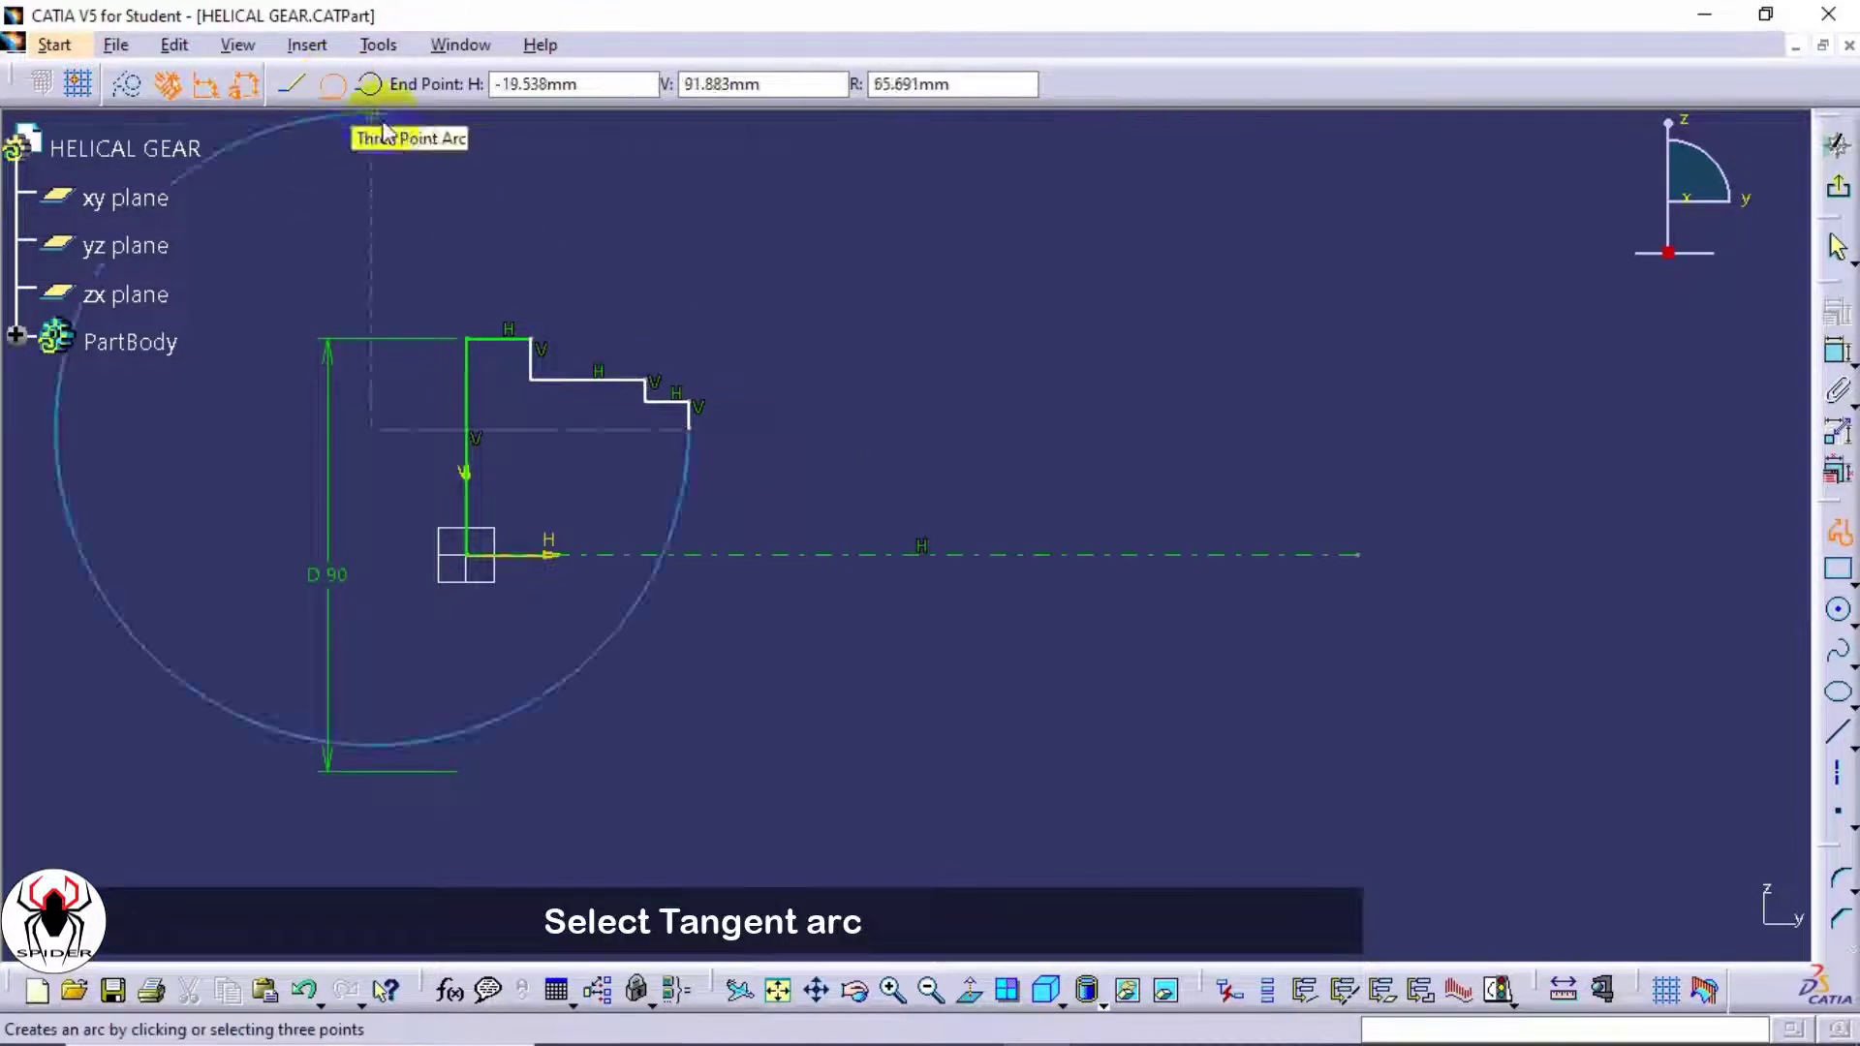
{"action": "middle_click_drag", "start_coordinate": [783, 370], "coordinate": [790, 291]}
{"action": "middle_click_drag", "start_coordinate": [773, 356], "coordinate": [888, 420]}
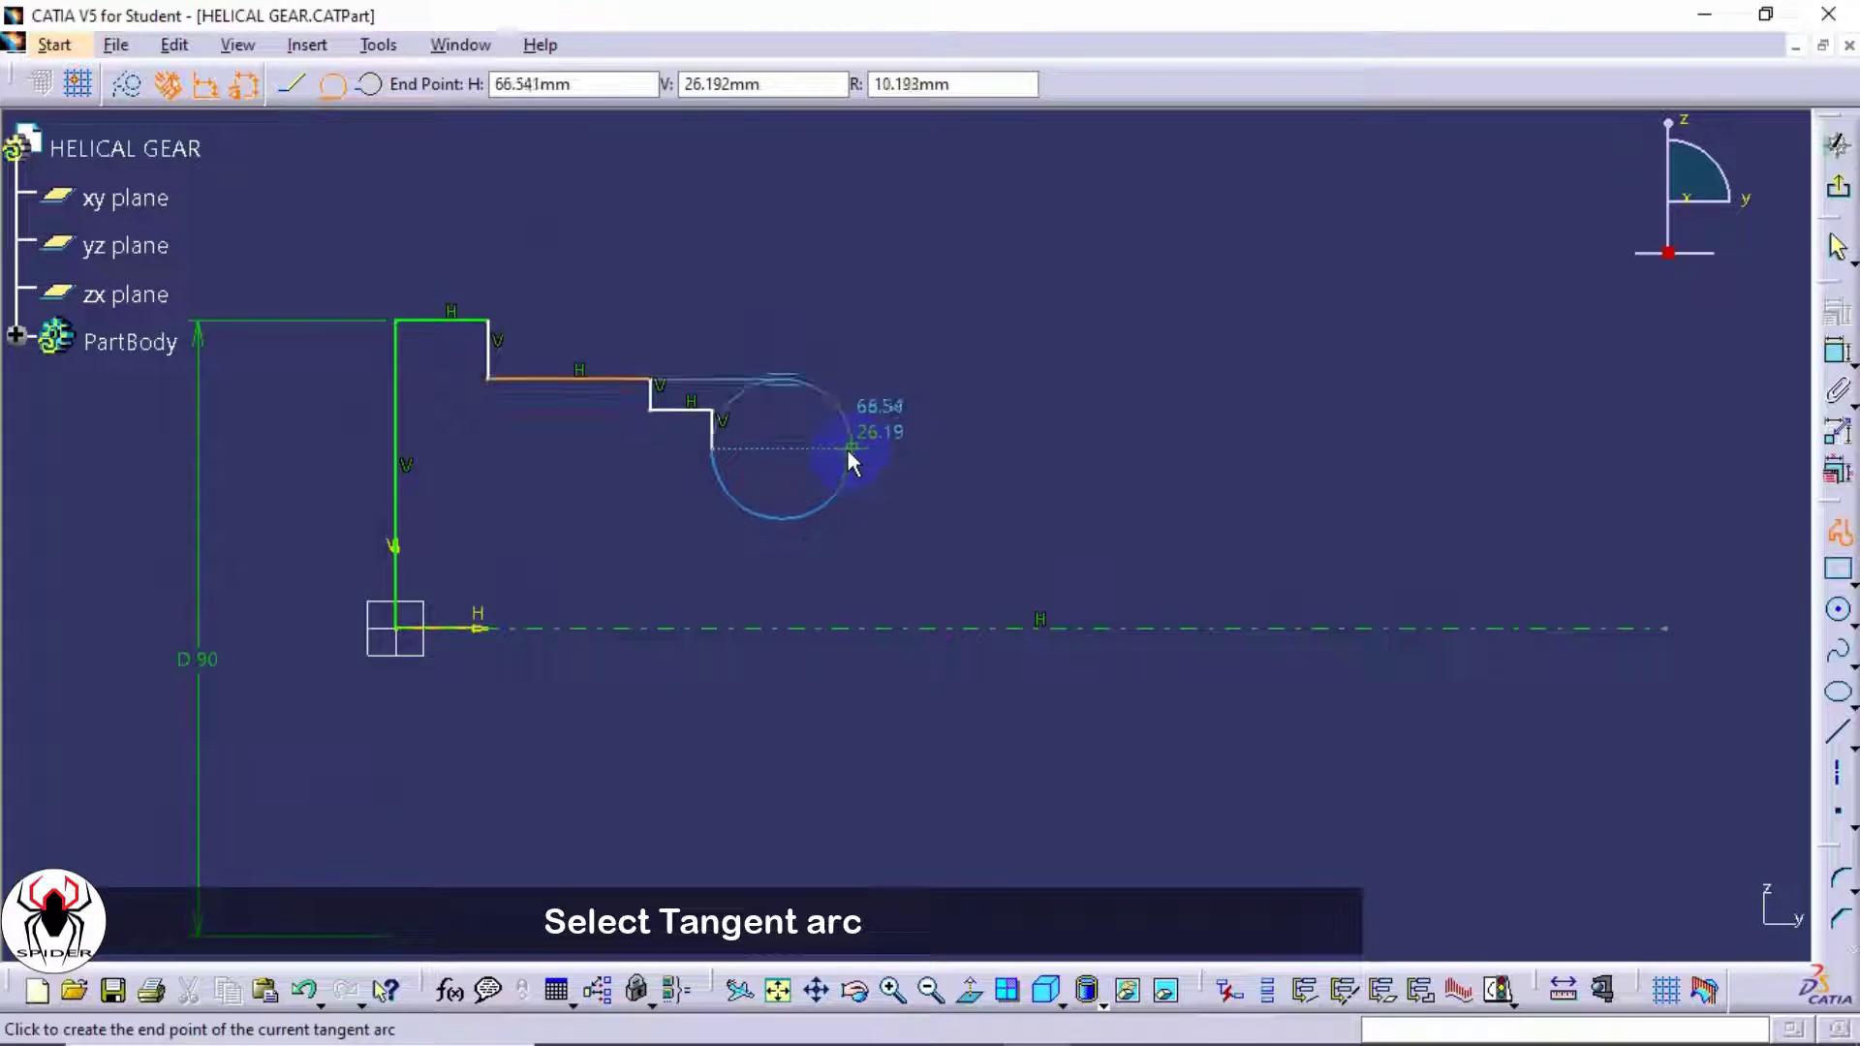
{"action": "left_click", "coordinate": [810, 448]}
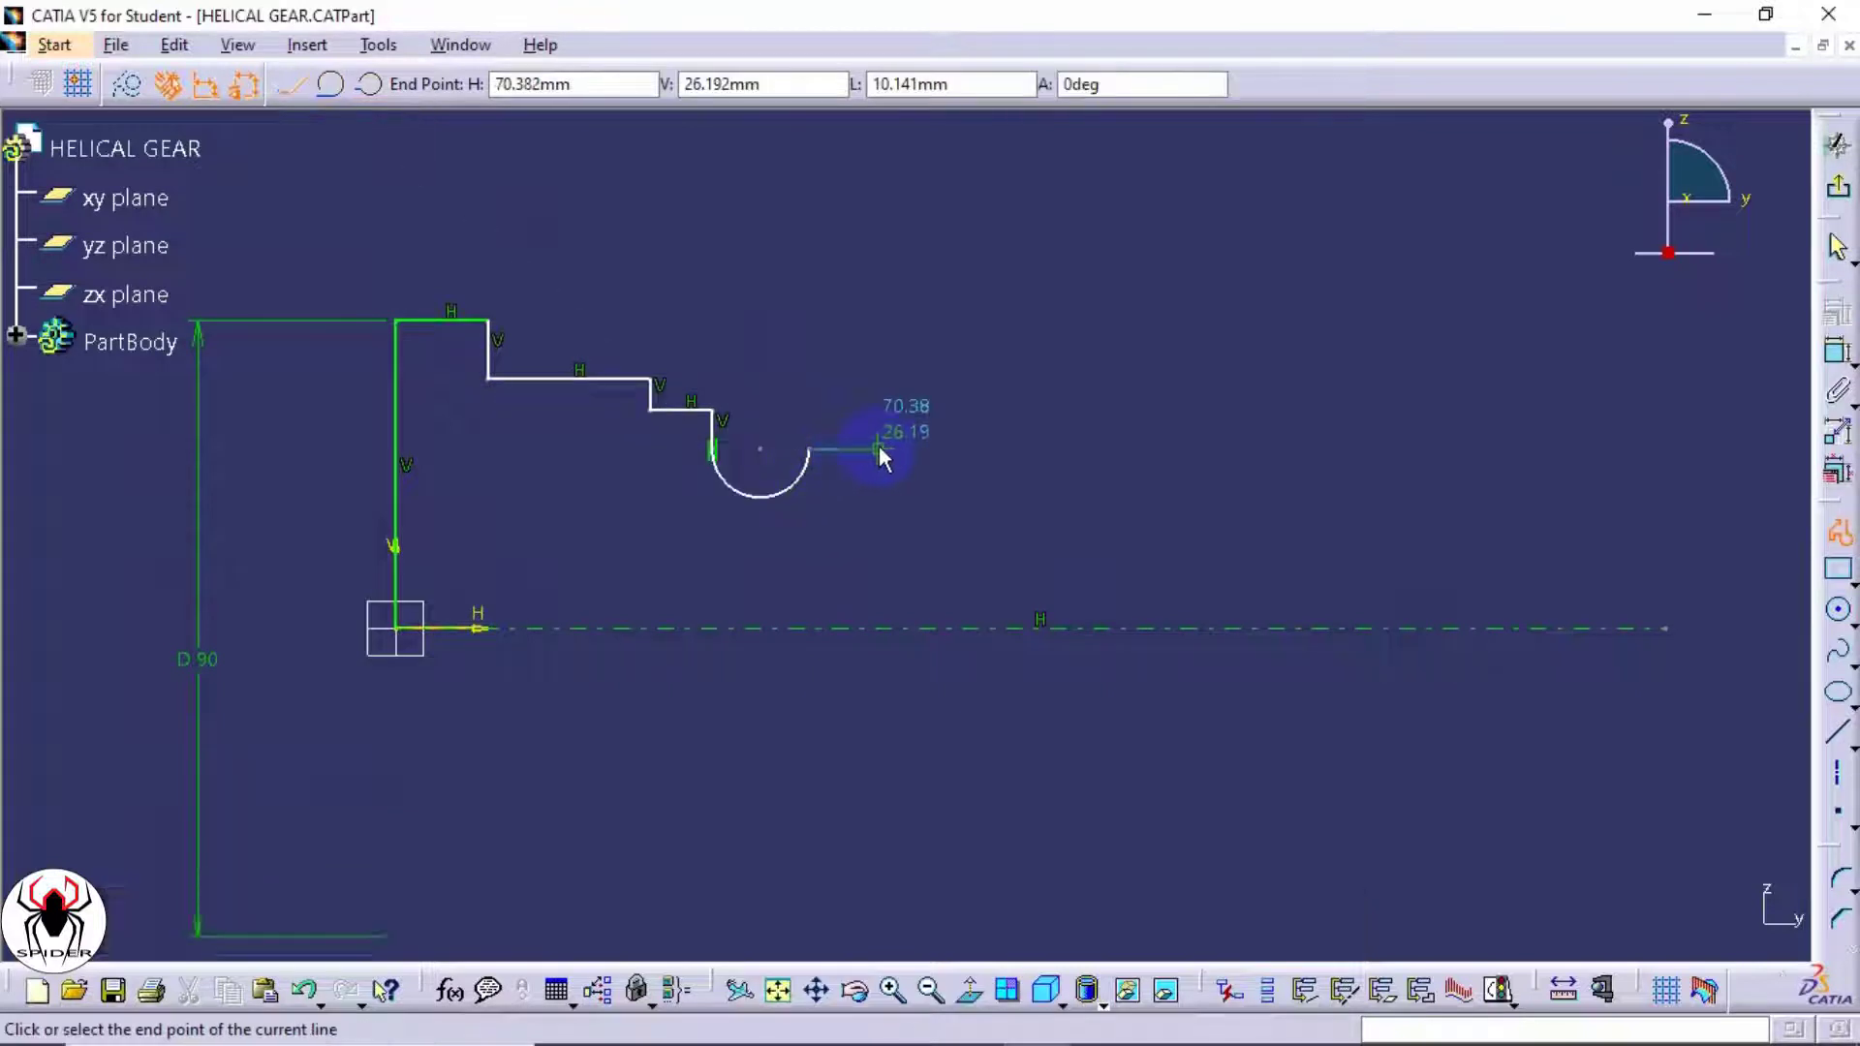
{"action": "left_click", "coordinate": [1665, 448]}
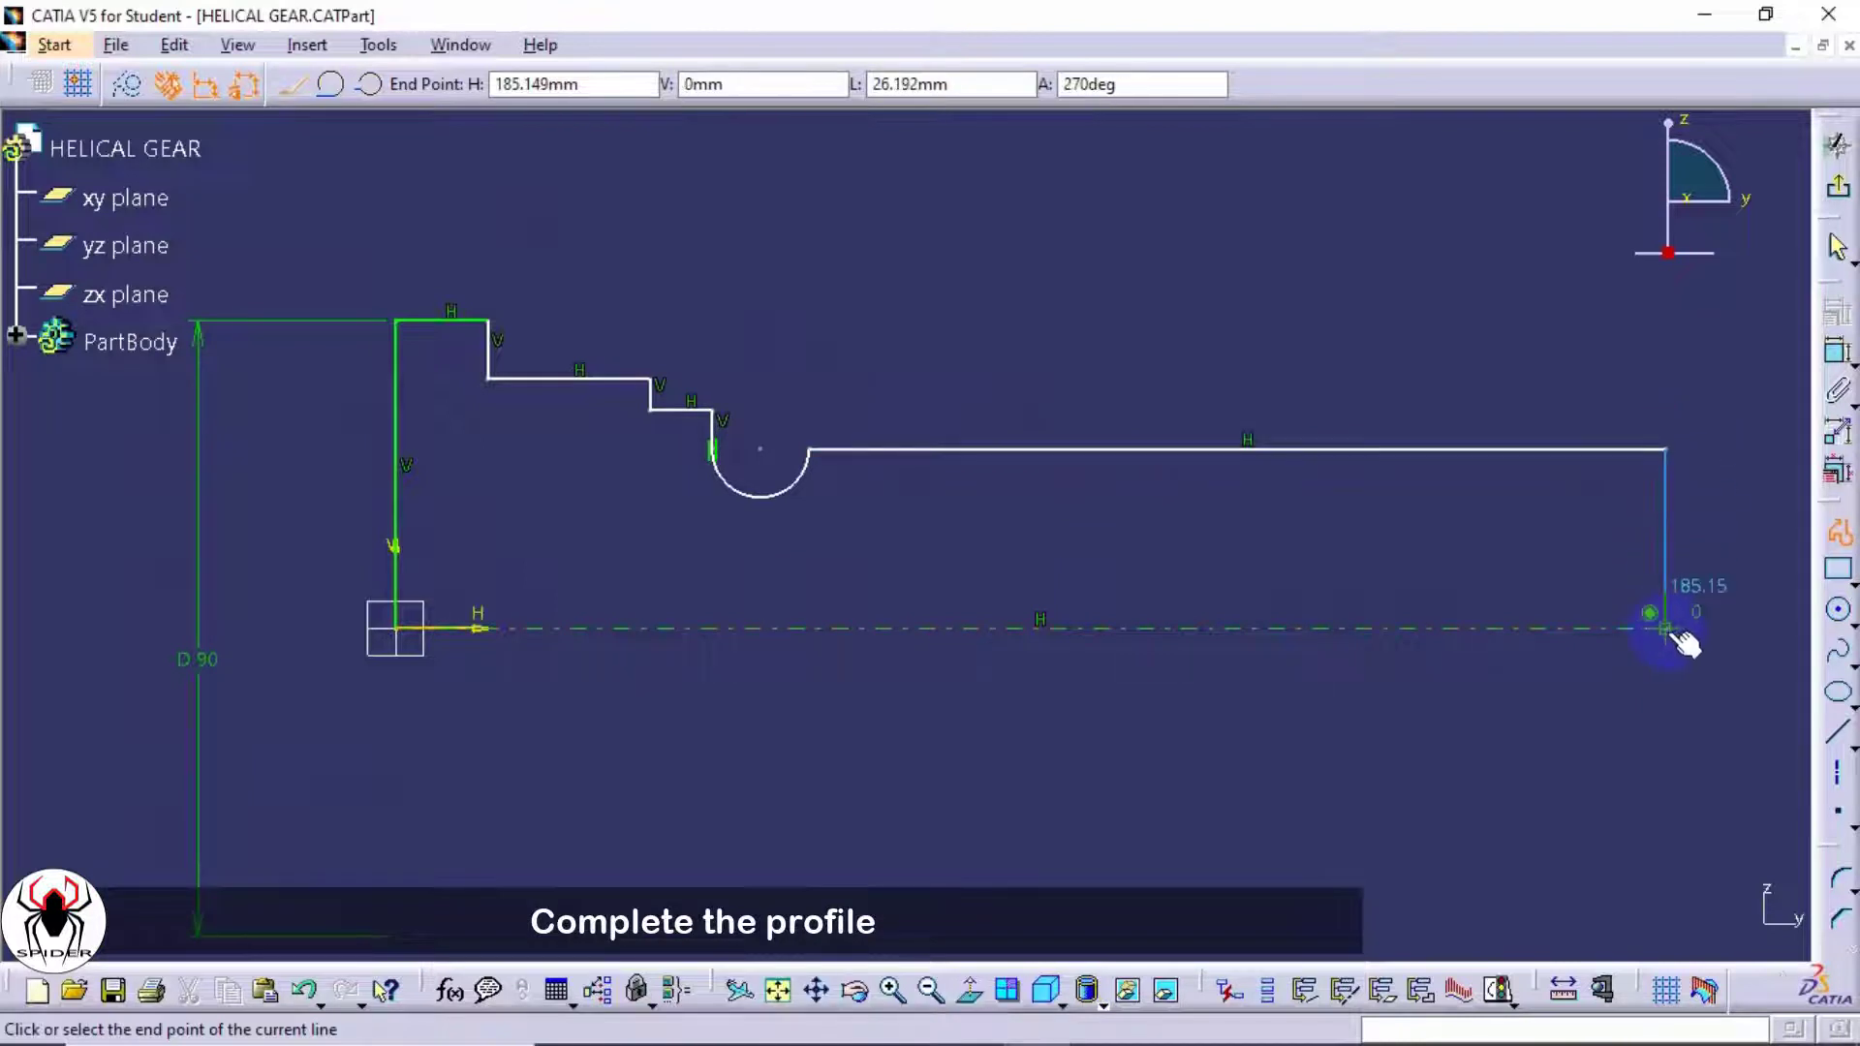
{"action": "left_click", "coordinate": [1670, 734]}
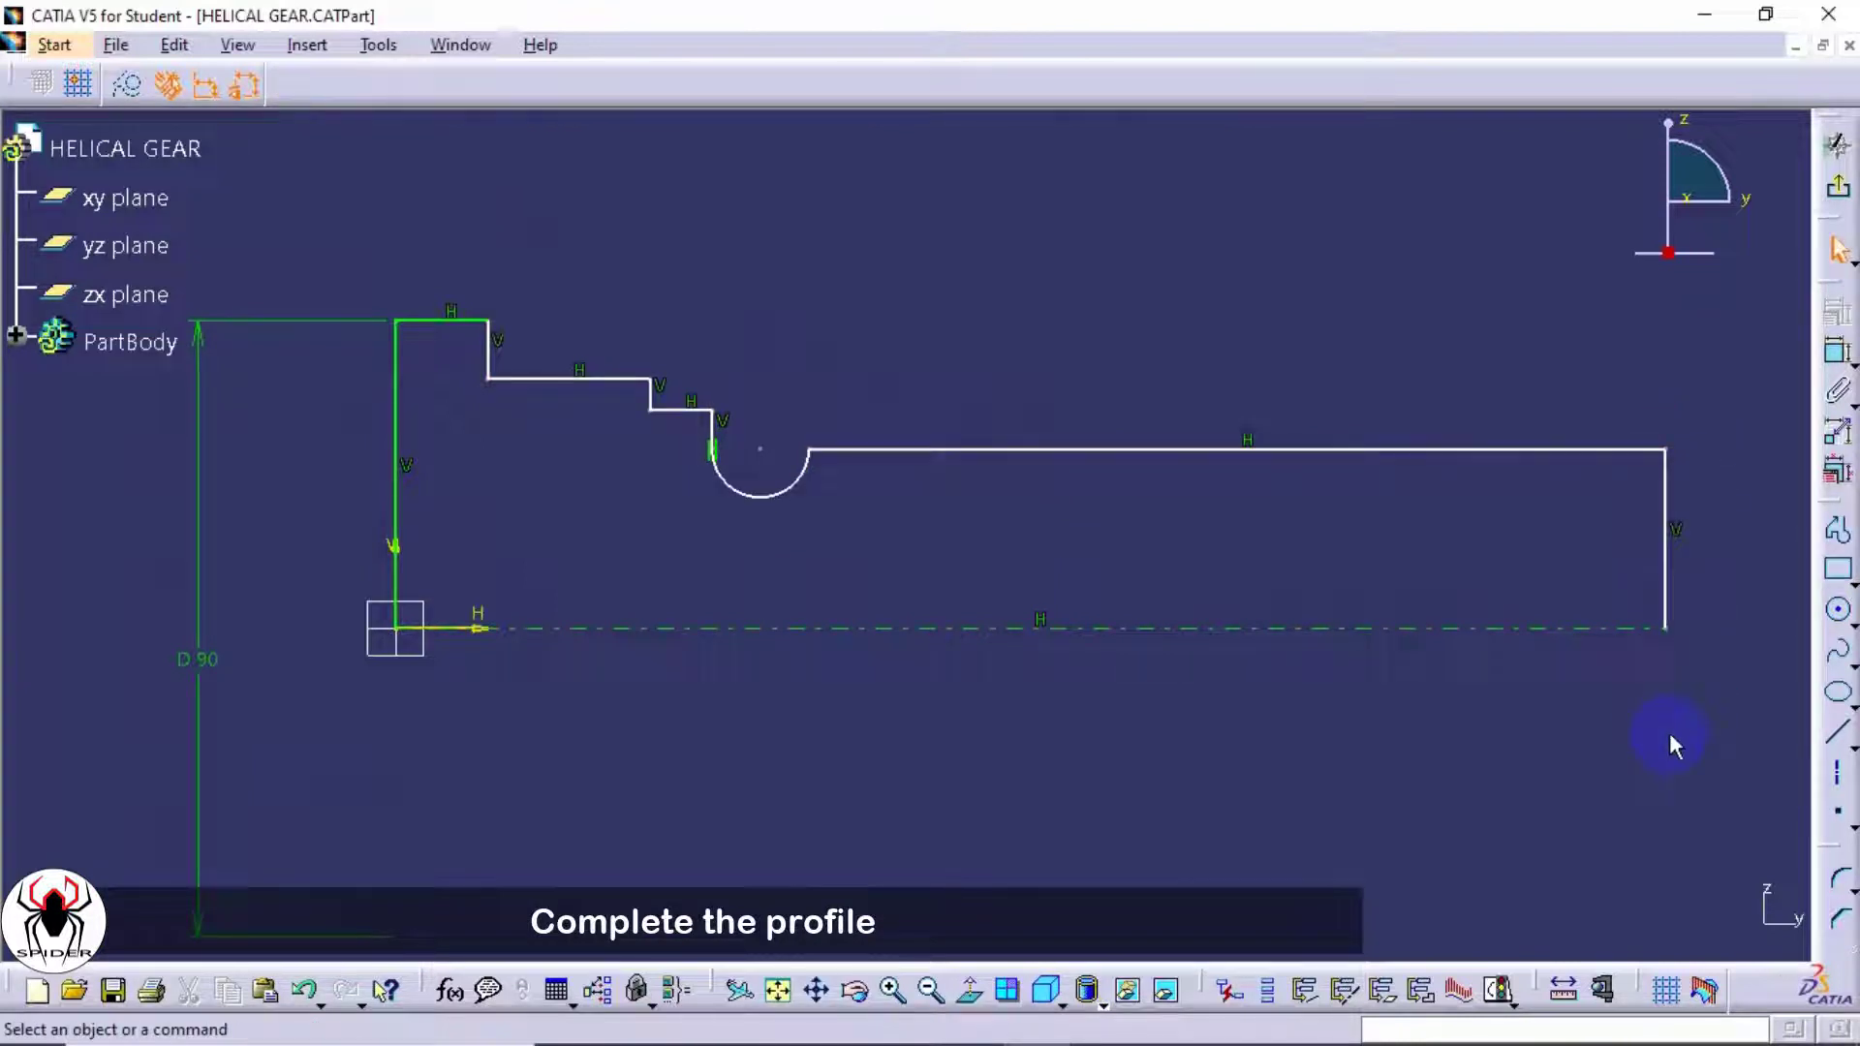
- Add a diameter dimension between the axis and the second step's horizontal line
{"action": "left_click", "coordinate": [1838, 354]}
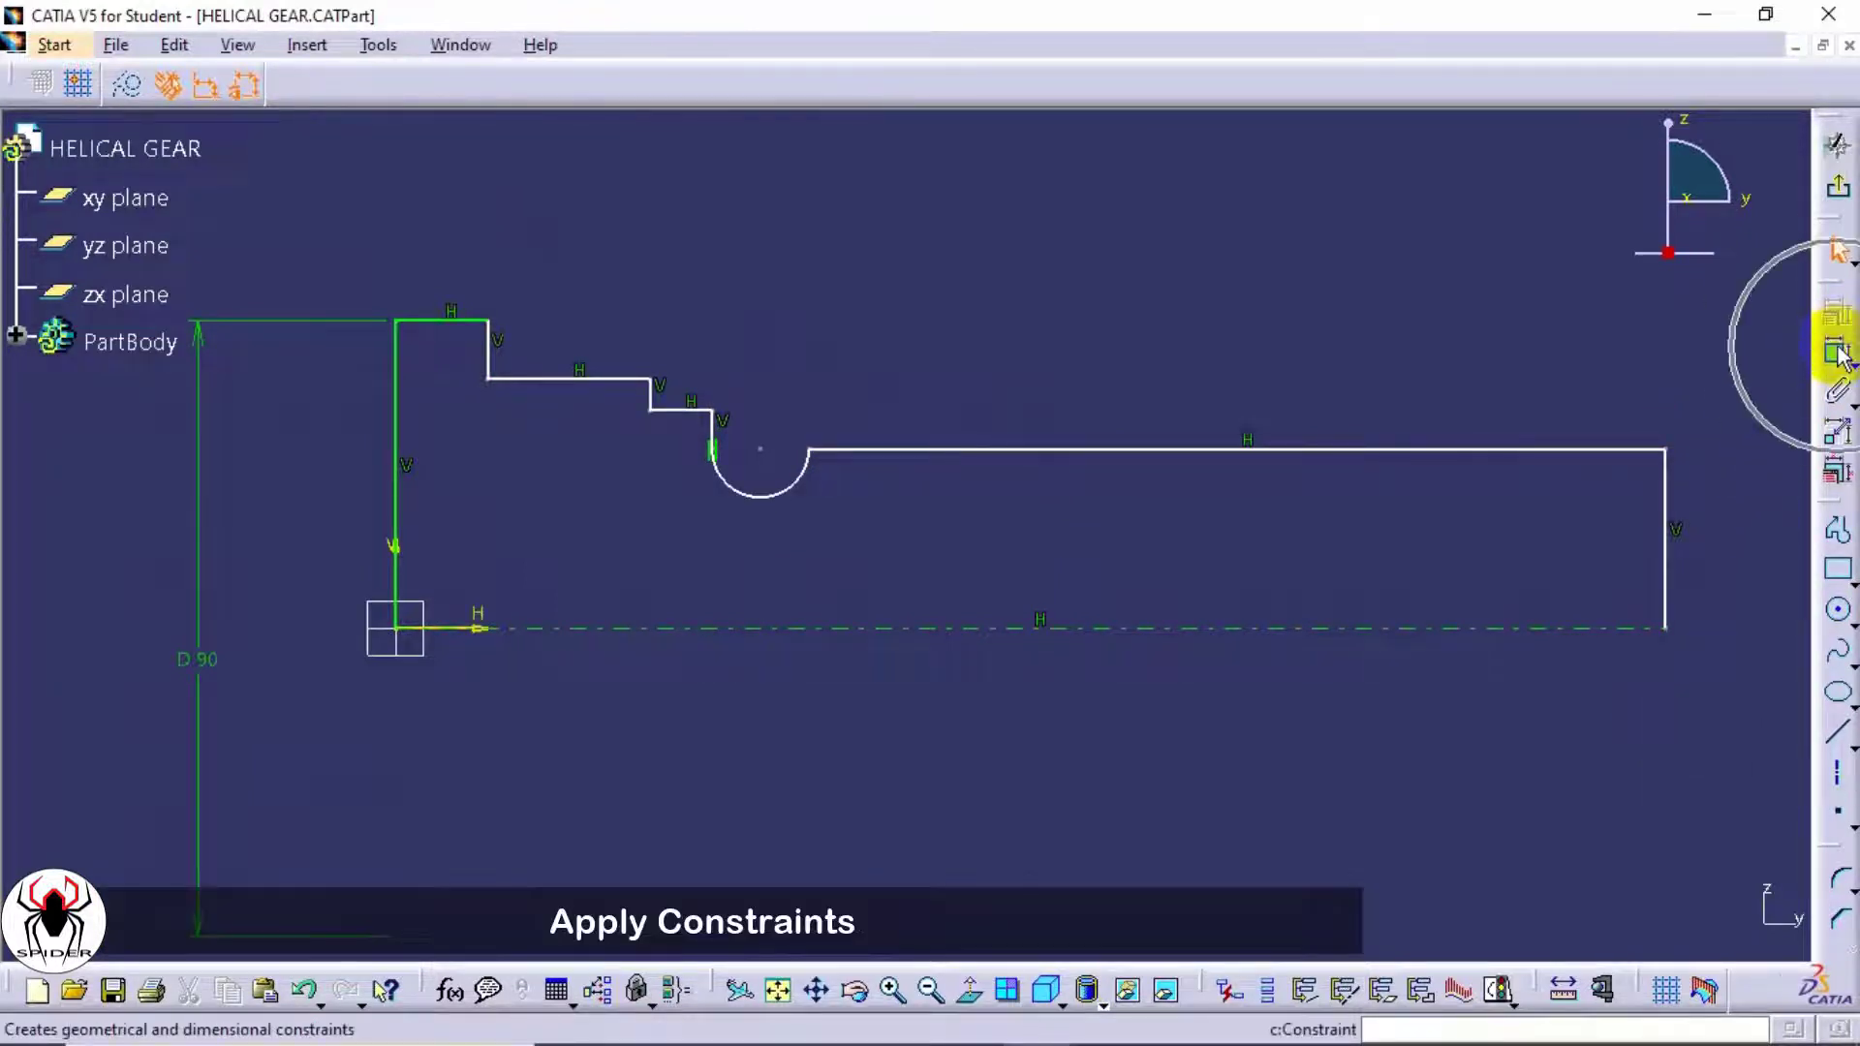
{"action": "left_click", "coordinate": [1837, 355]}
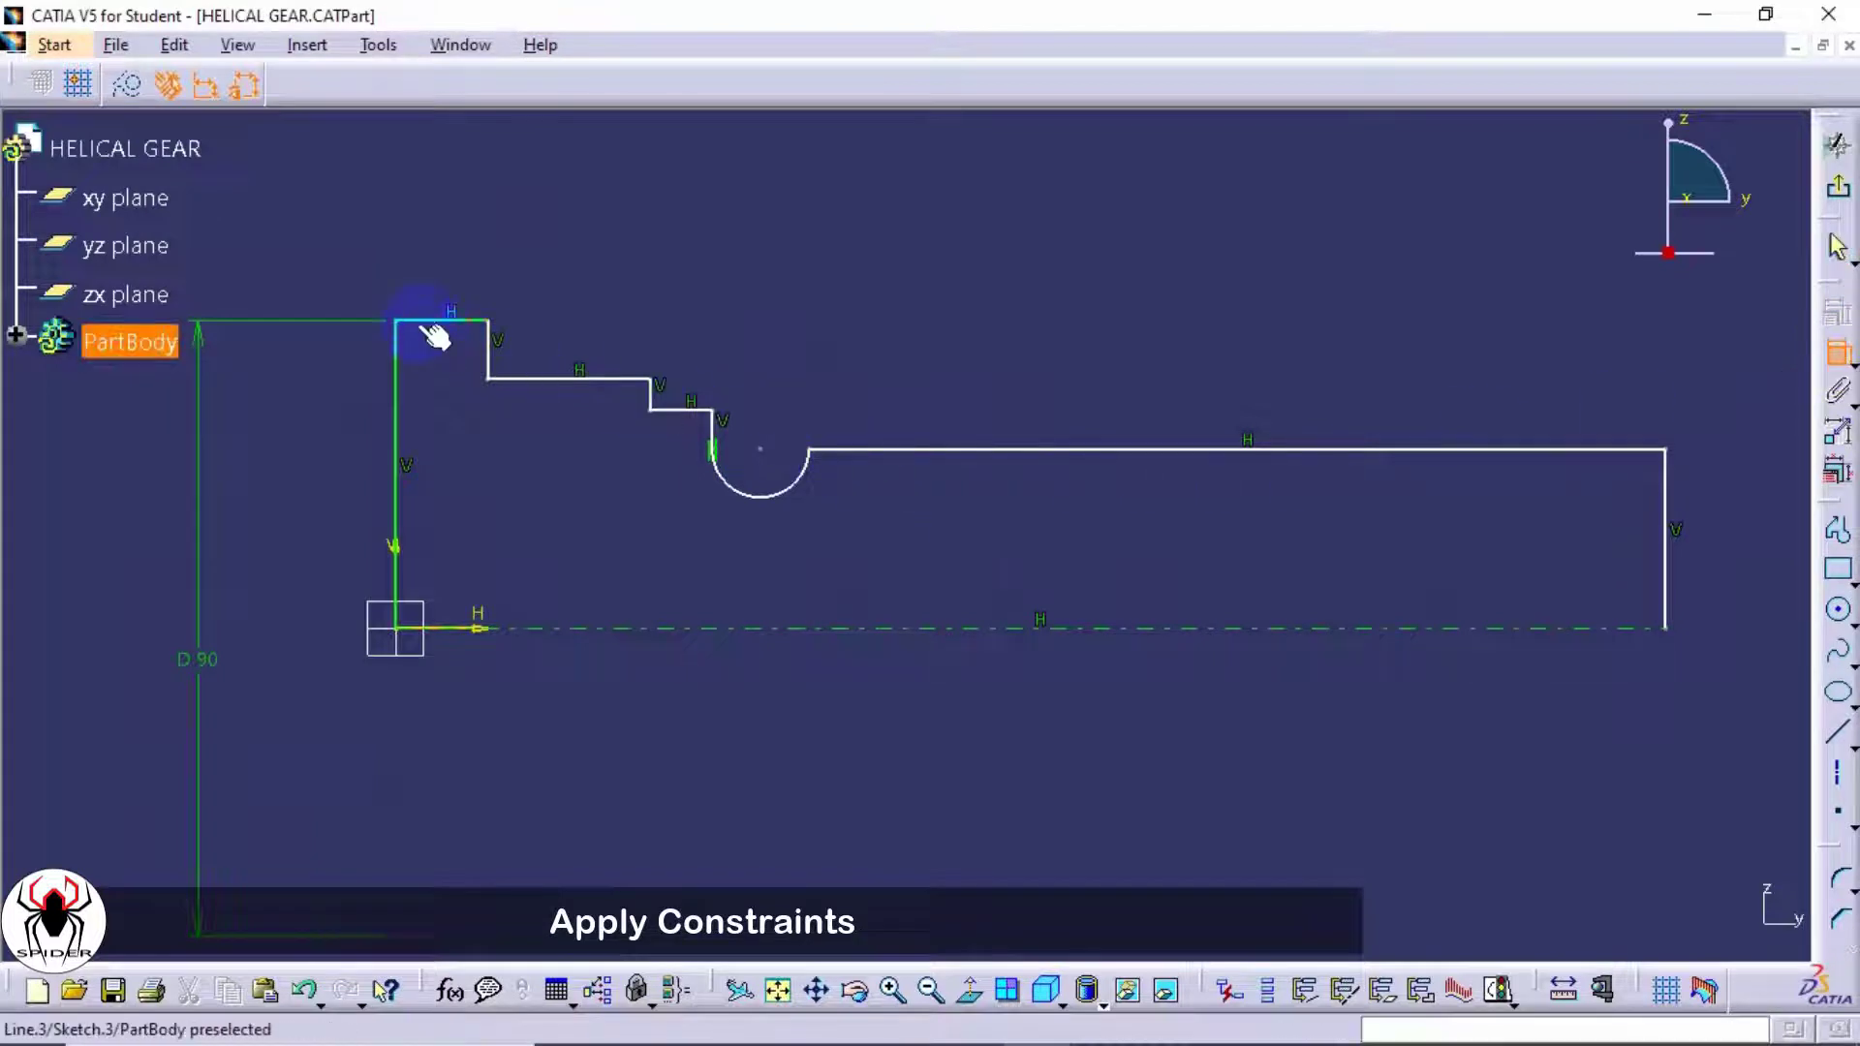
{"action": "left_click", "coordinate": [532, 377]}
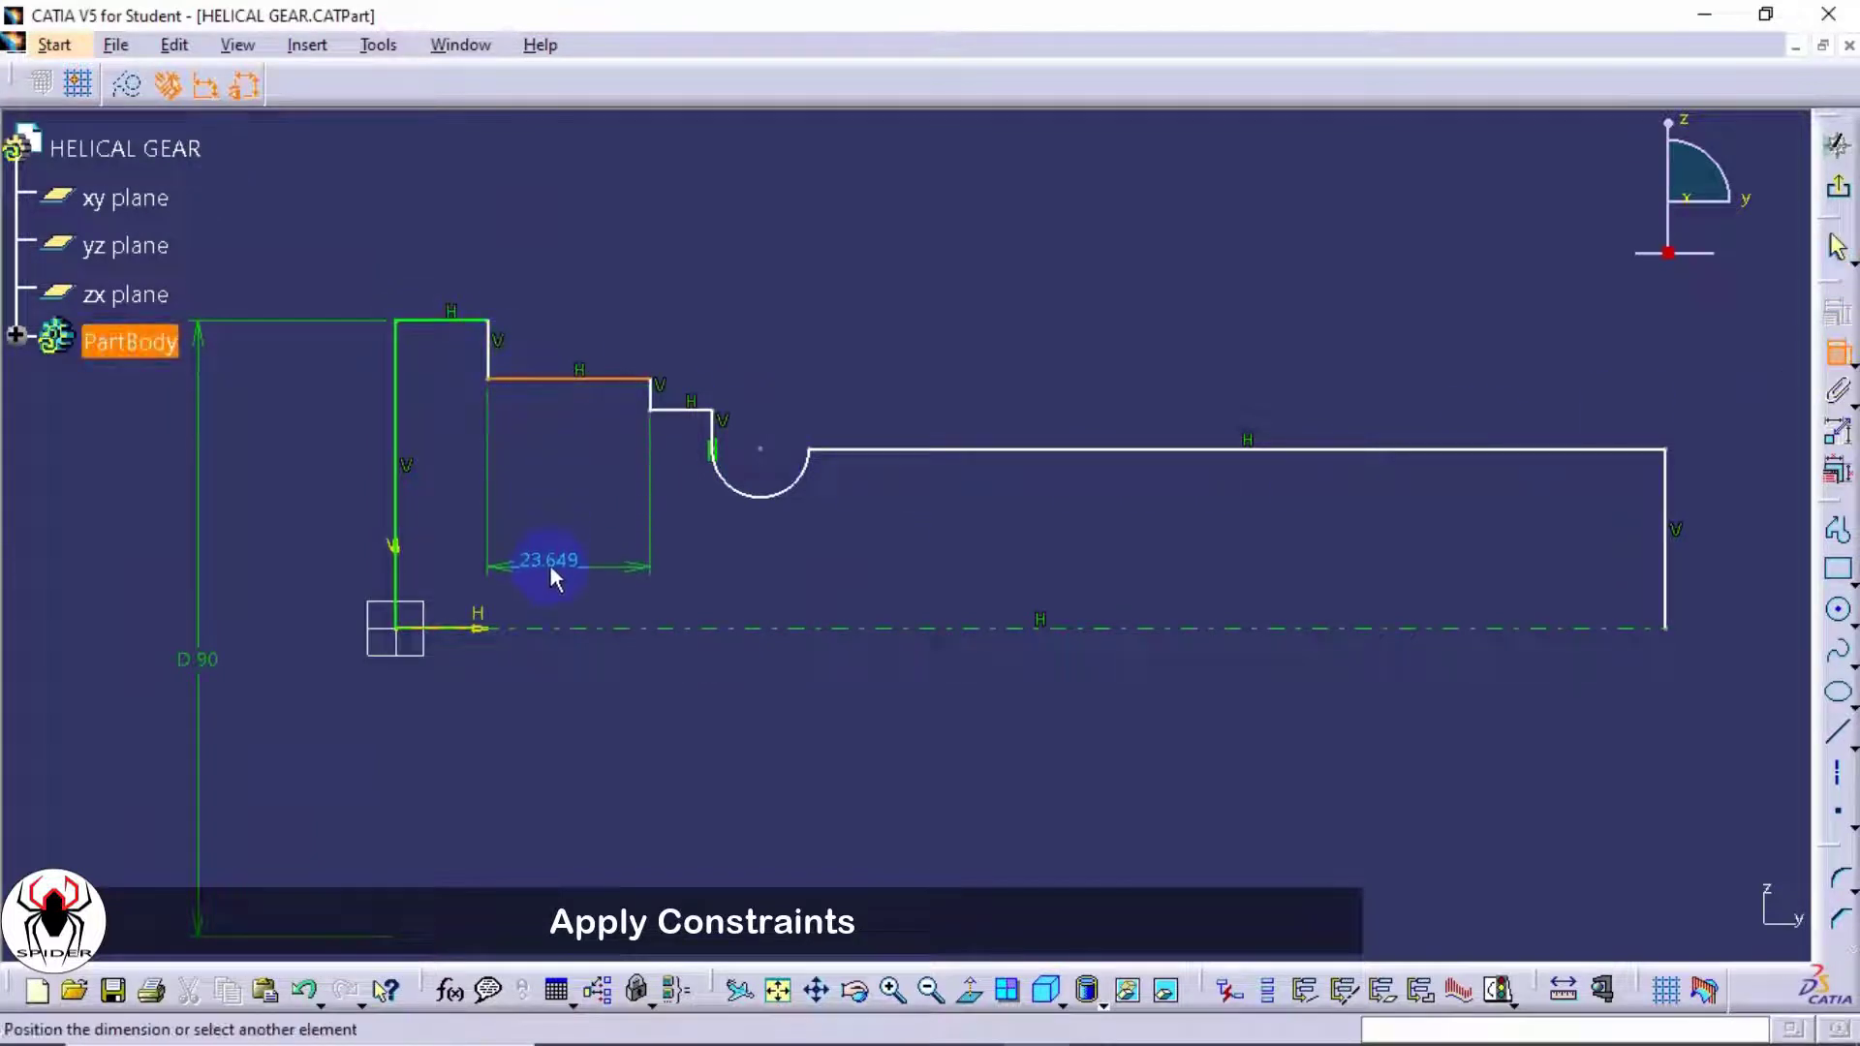
{"action": "right_click", "coordinate": [568, 524]}
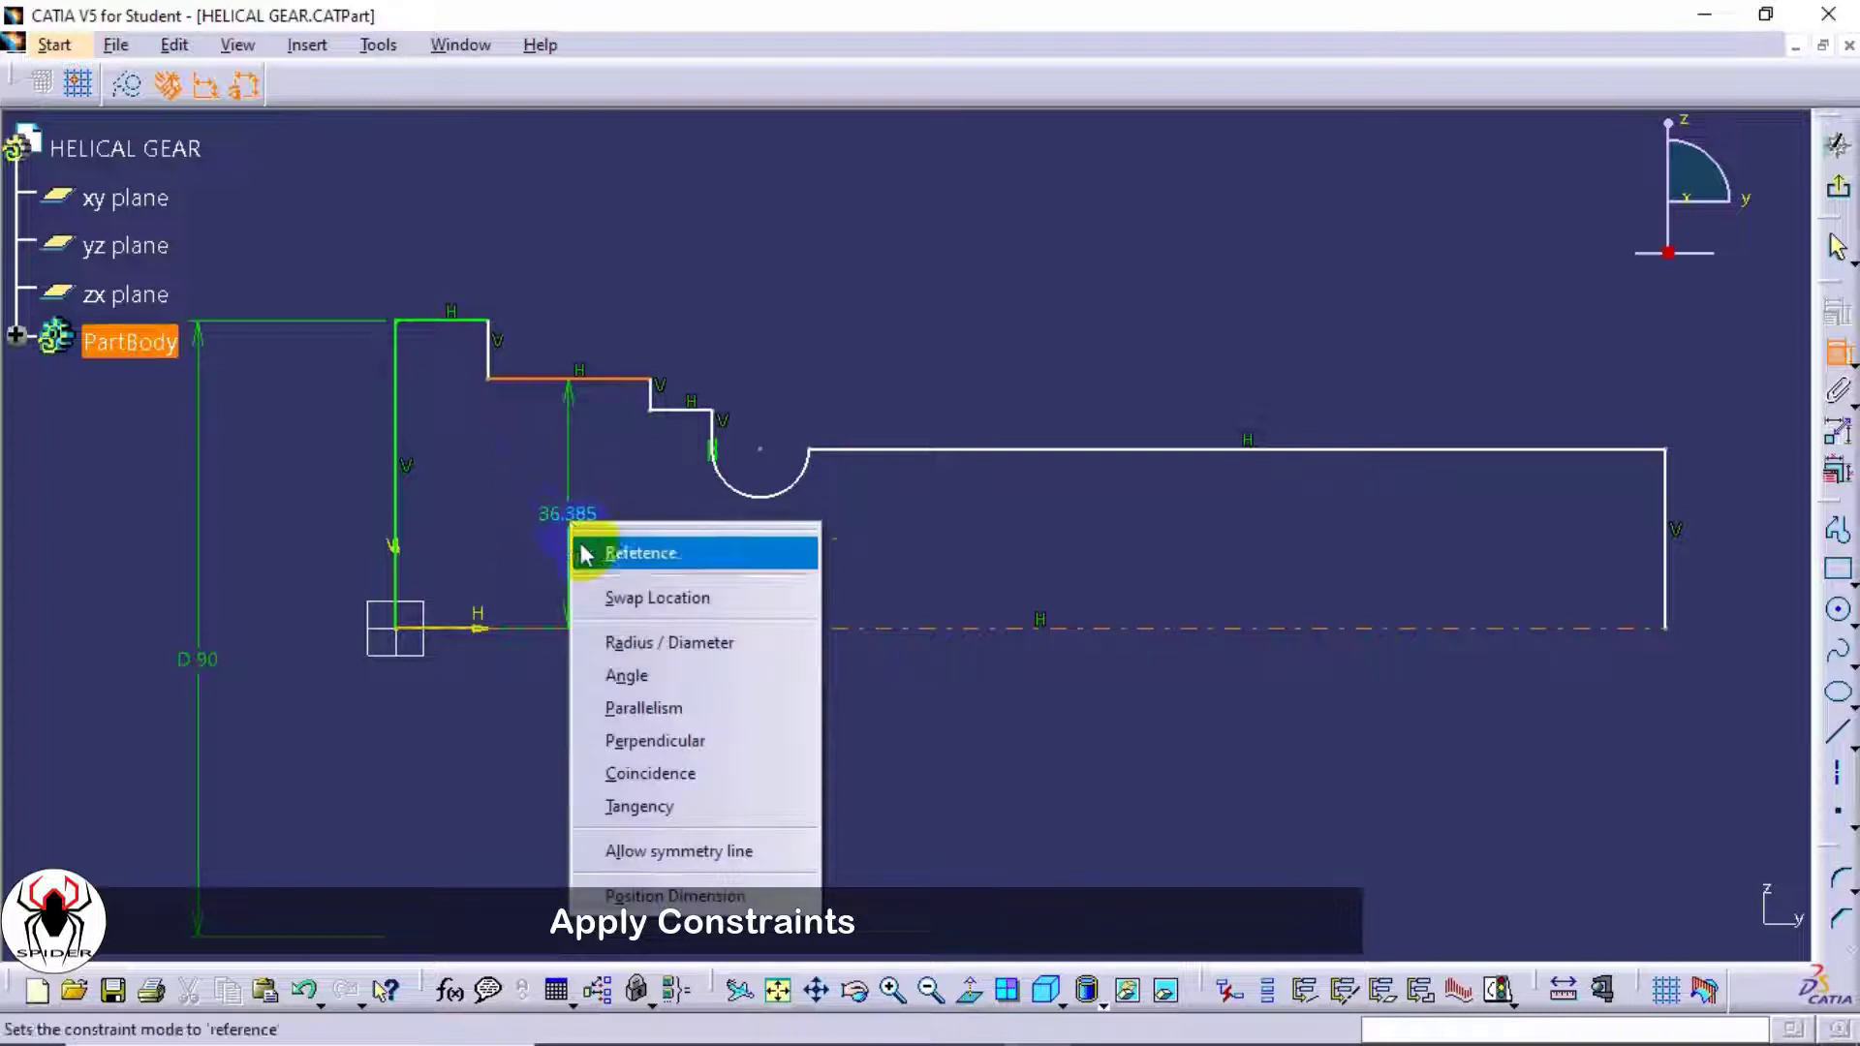
{"action": "left_click", "coordinate": [667, 643]}
{"action": "left_click", "coordinate": [579, 602]}
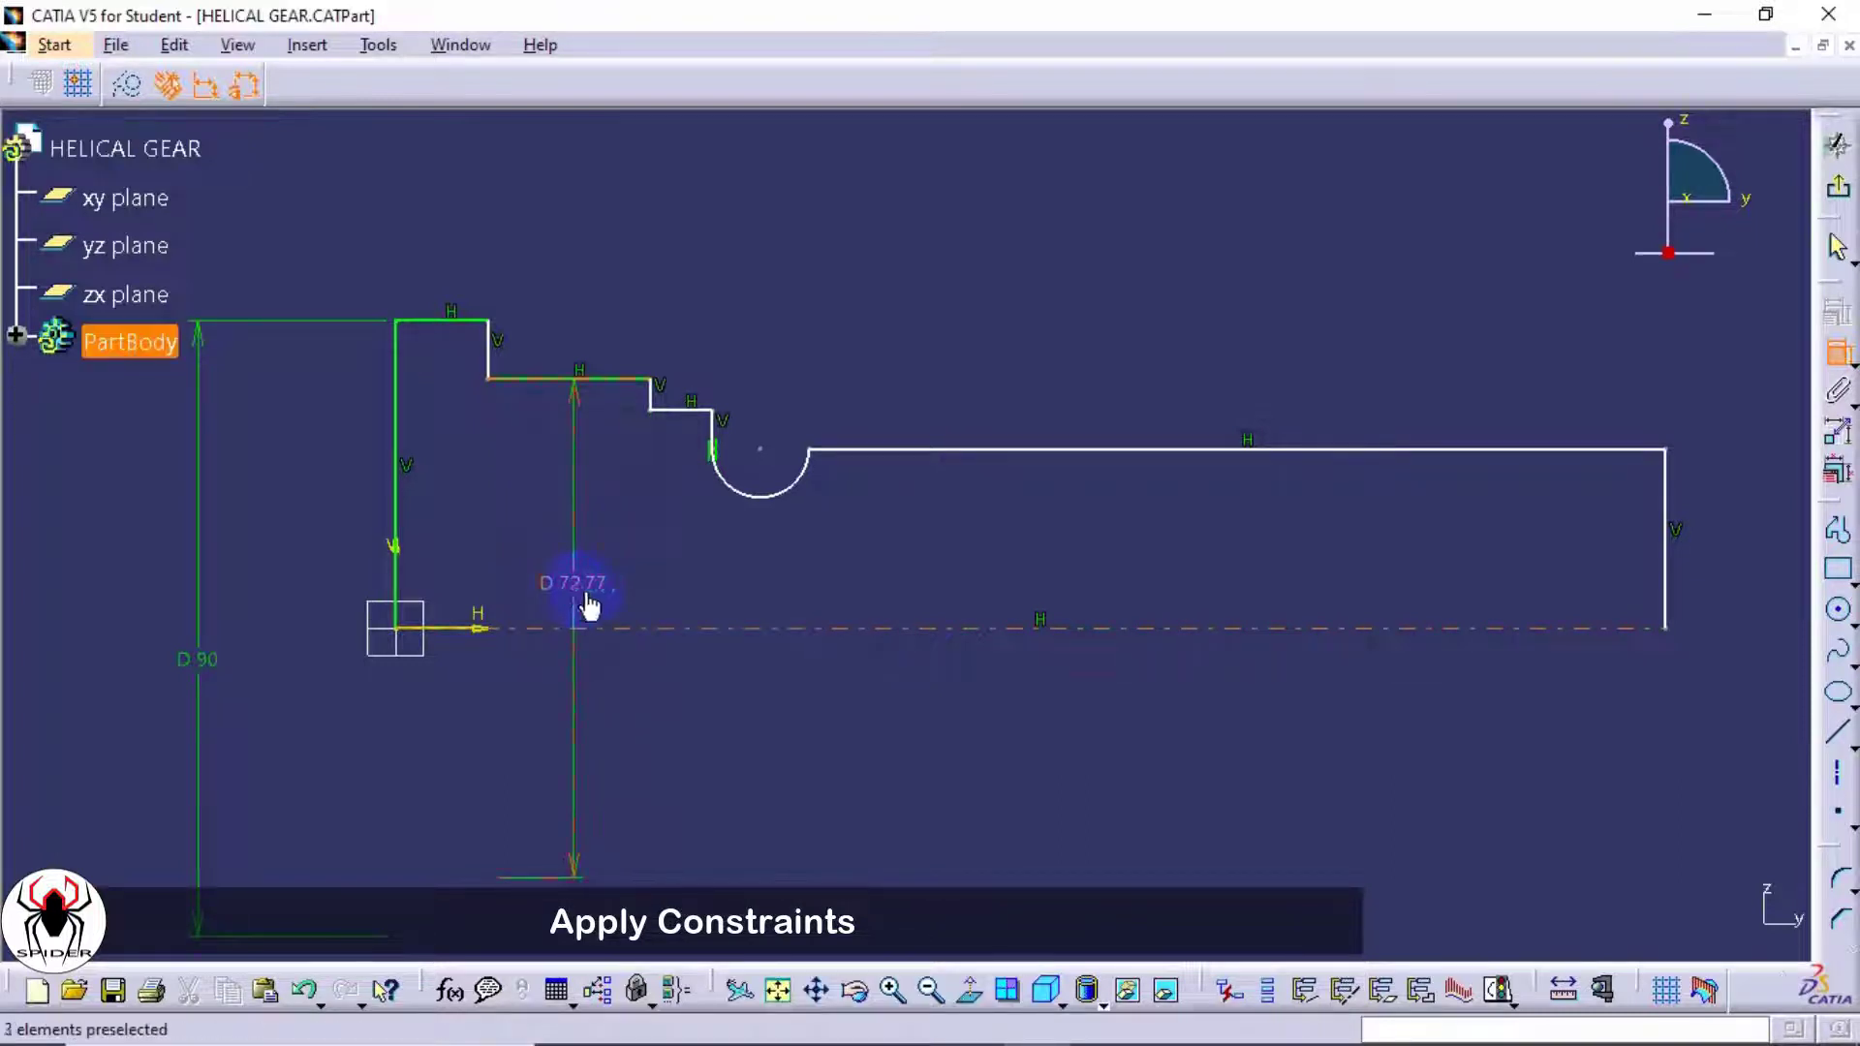
- Add a diameter dimension between the axis and the short horizontal line just before the arc
{"action": "left_click", "coordinate": [683, 411]}
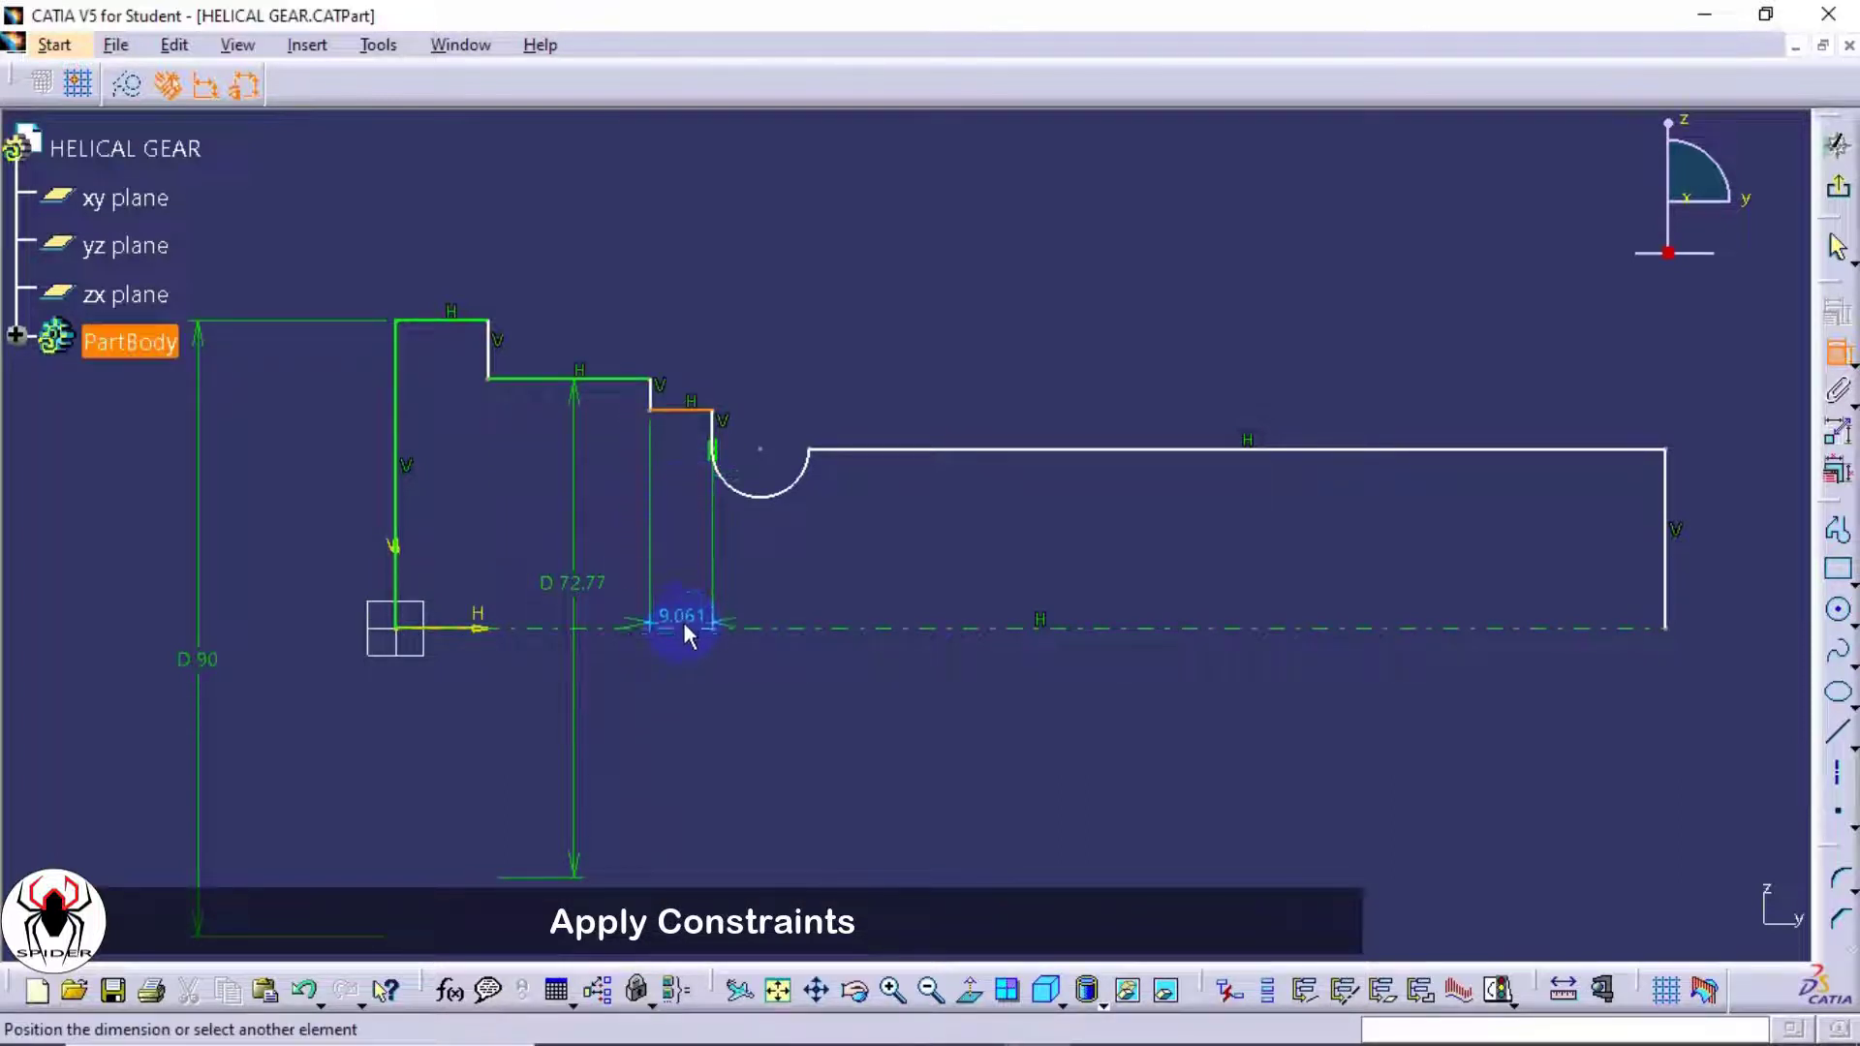
{"action": "right_click", "coordinate": [678, 541]}
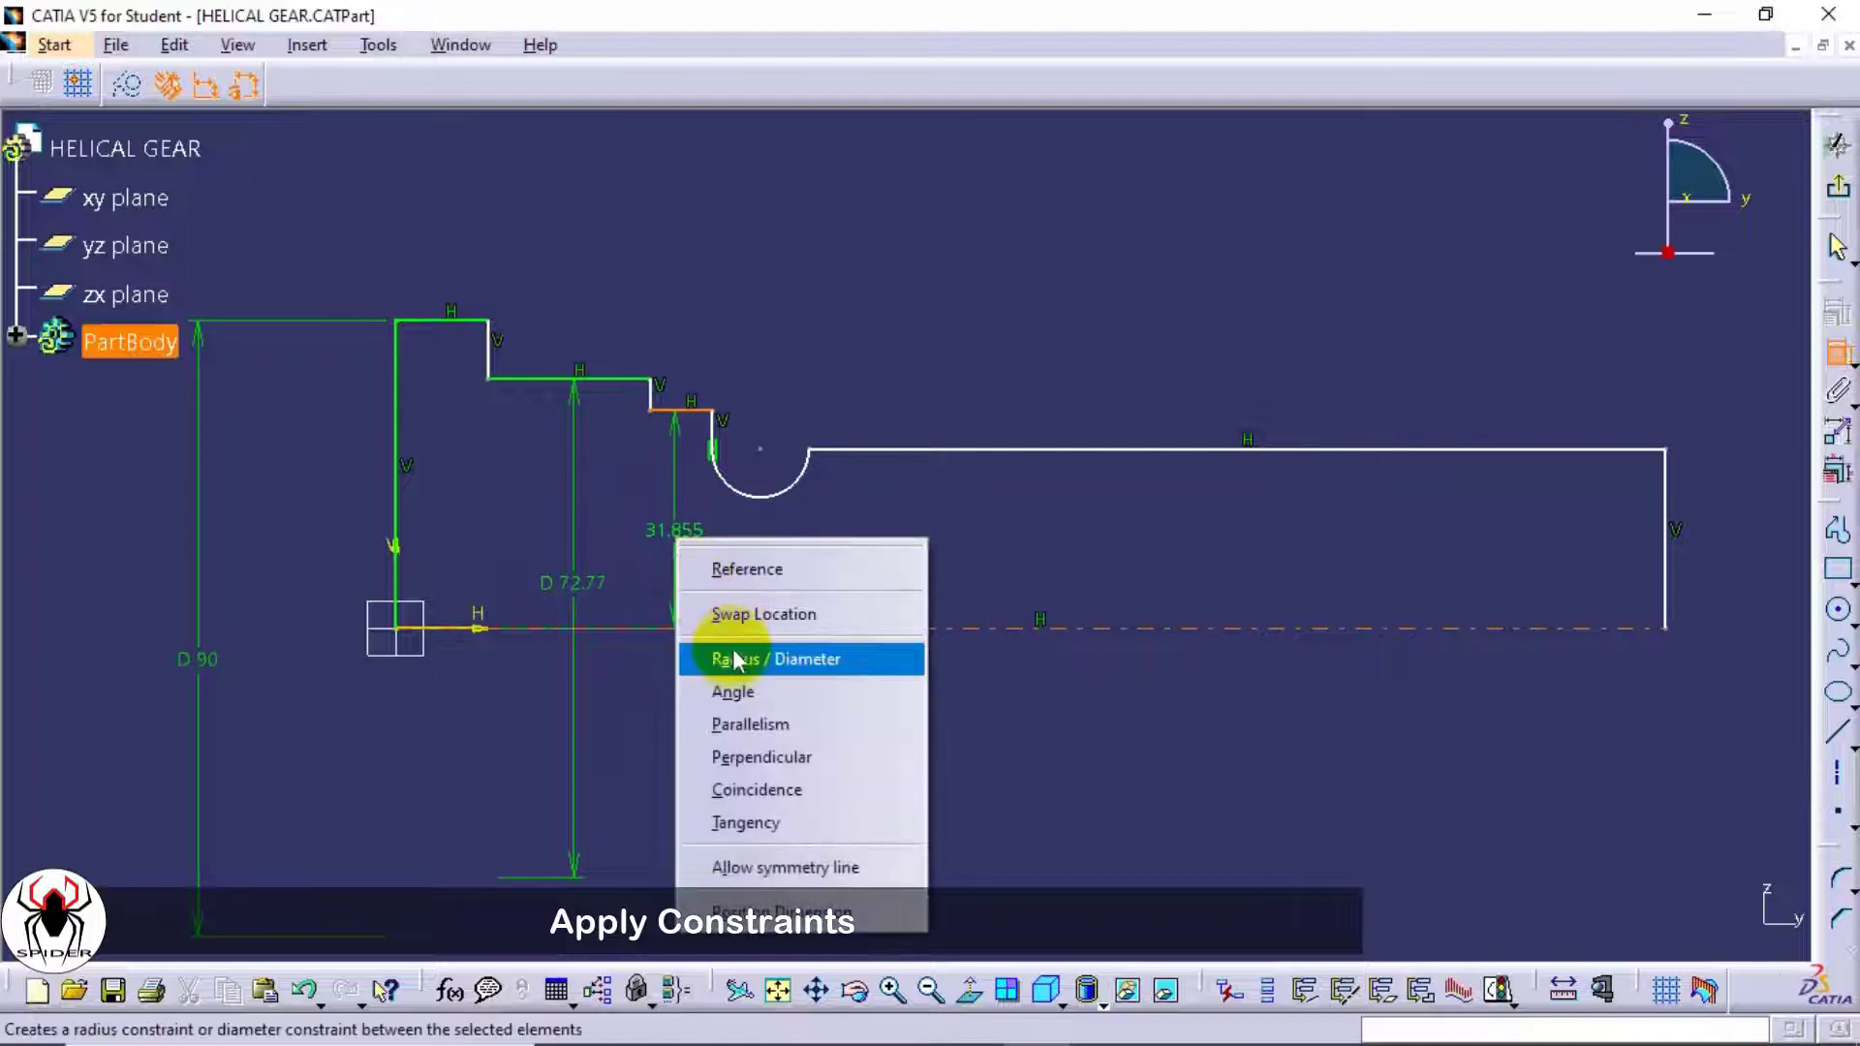
{"action": "left_click", "coordinate": [712, 658]}
{"action": "left_click", "coordinate": [690, 581]}
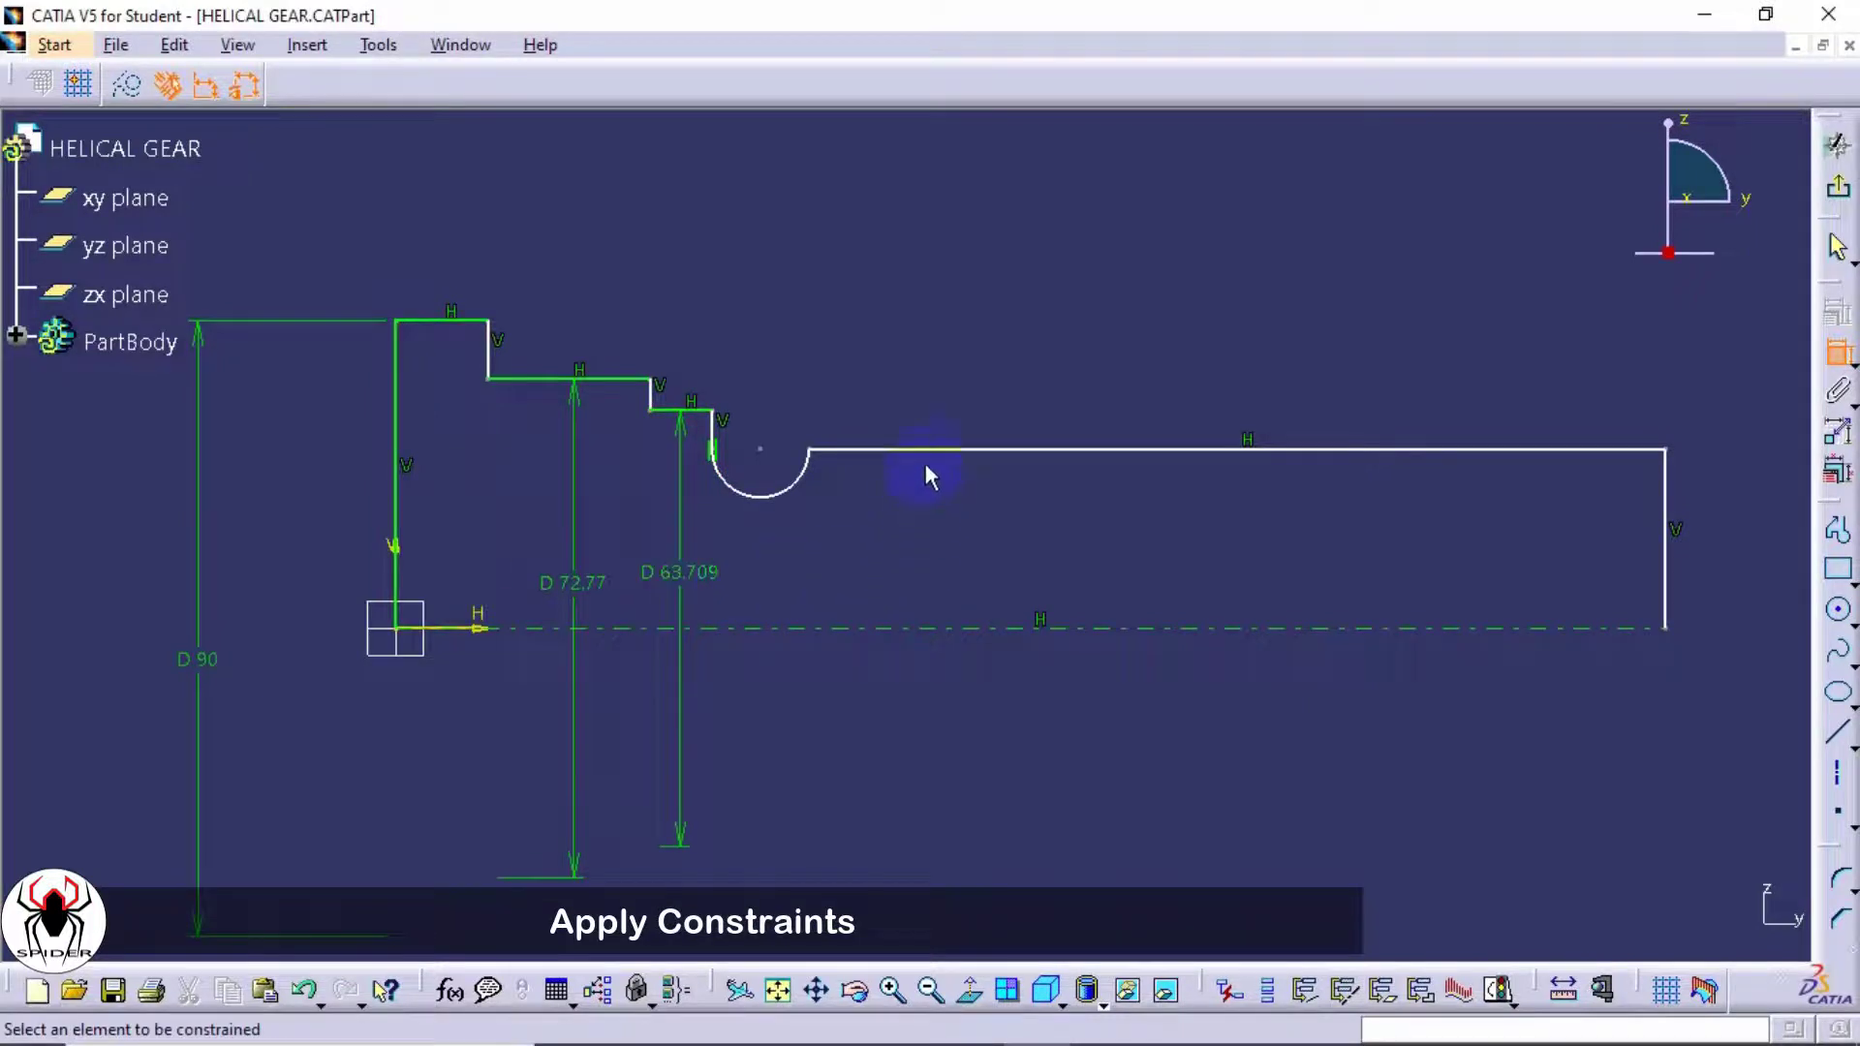
- Add a diameter dimension between the axis and the long horizontal line after the arc
{"action": "left_click", "coordinate": [928, 450]}
{"action": "left_click", "coordinate": [925, 627]}
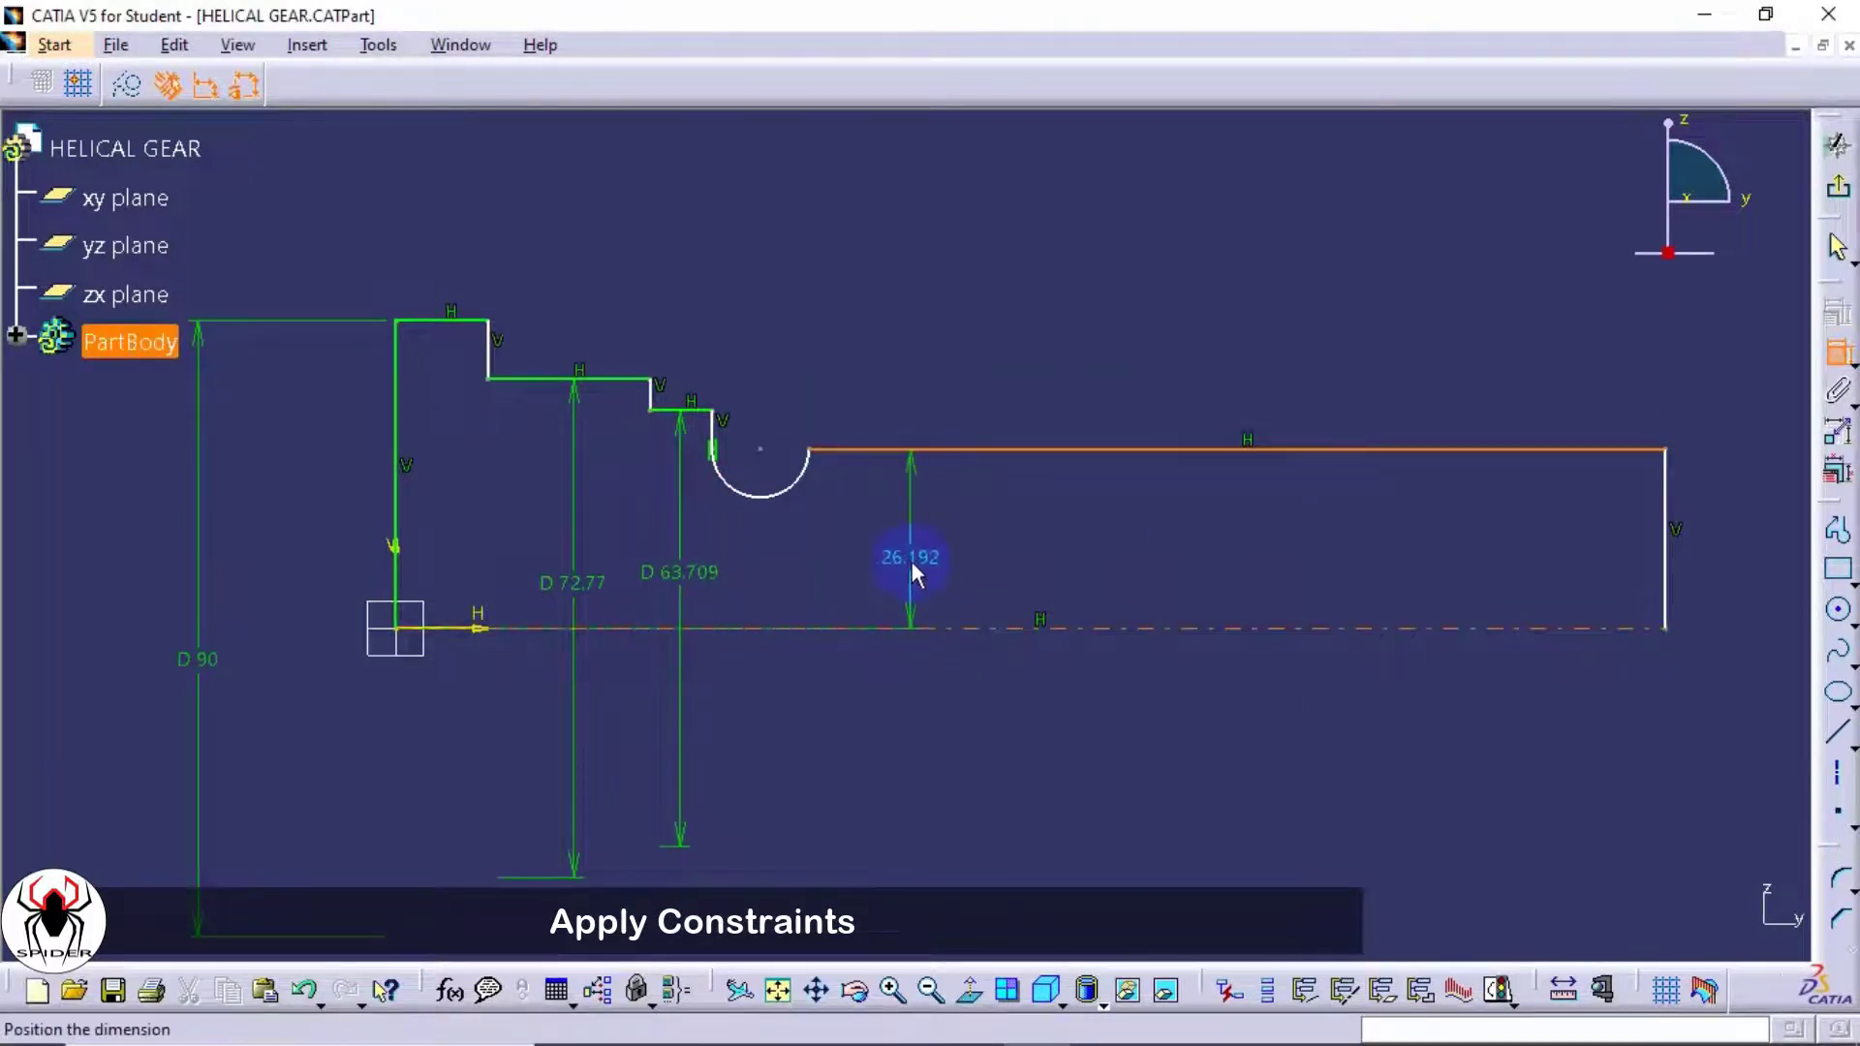
{"action": "right_click", "coordinate": [932, 626]}
{"action": "left_click", "coordinate": [954, 683]}
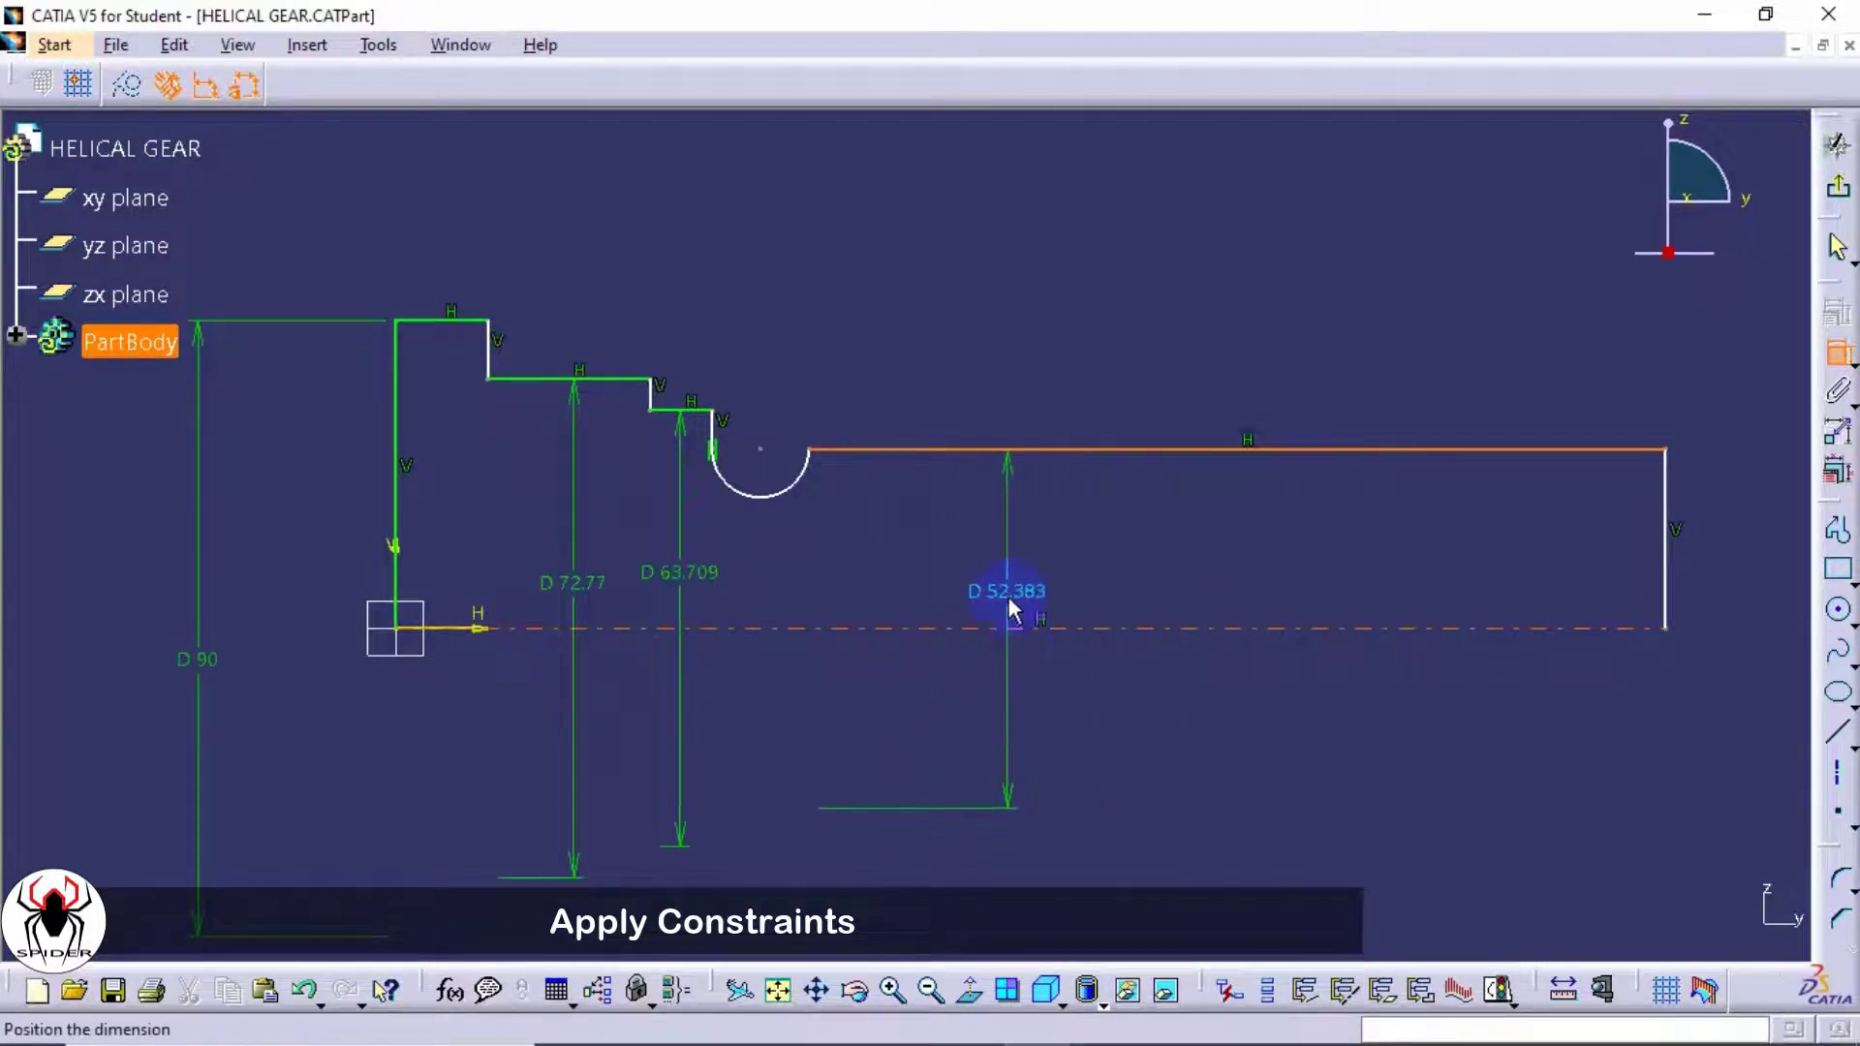
{"action": "left_click", "coordinate": [964, 591]}
{"action": "left_click", "coordinate": [1058, 720]}
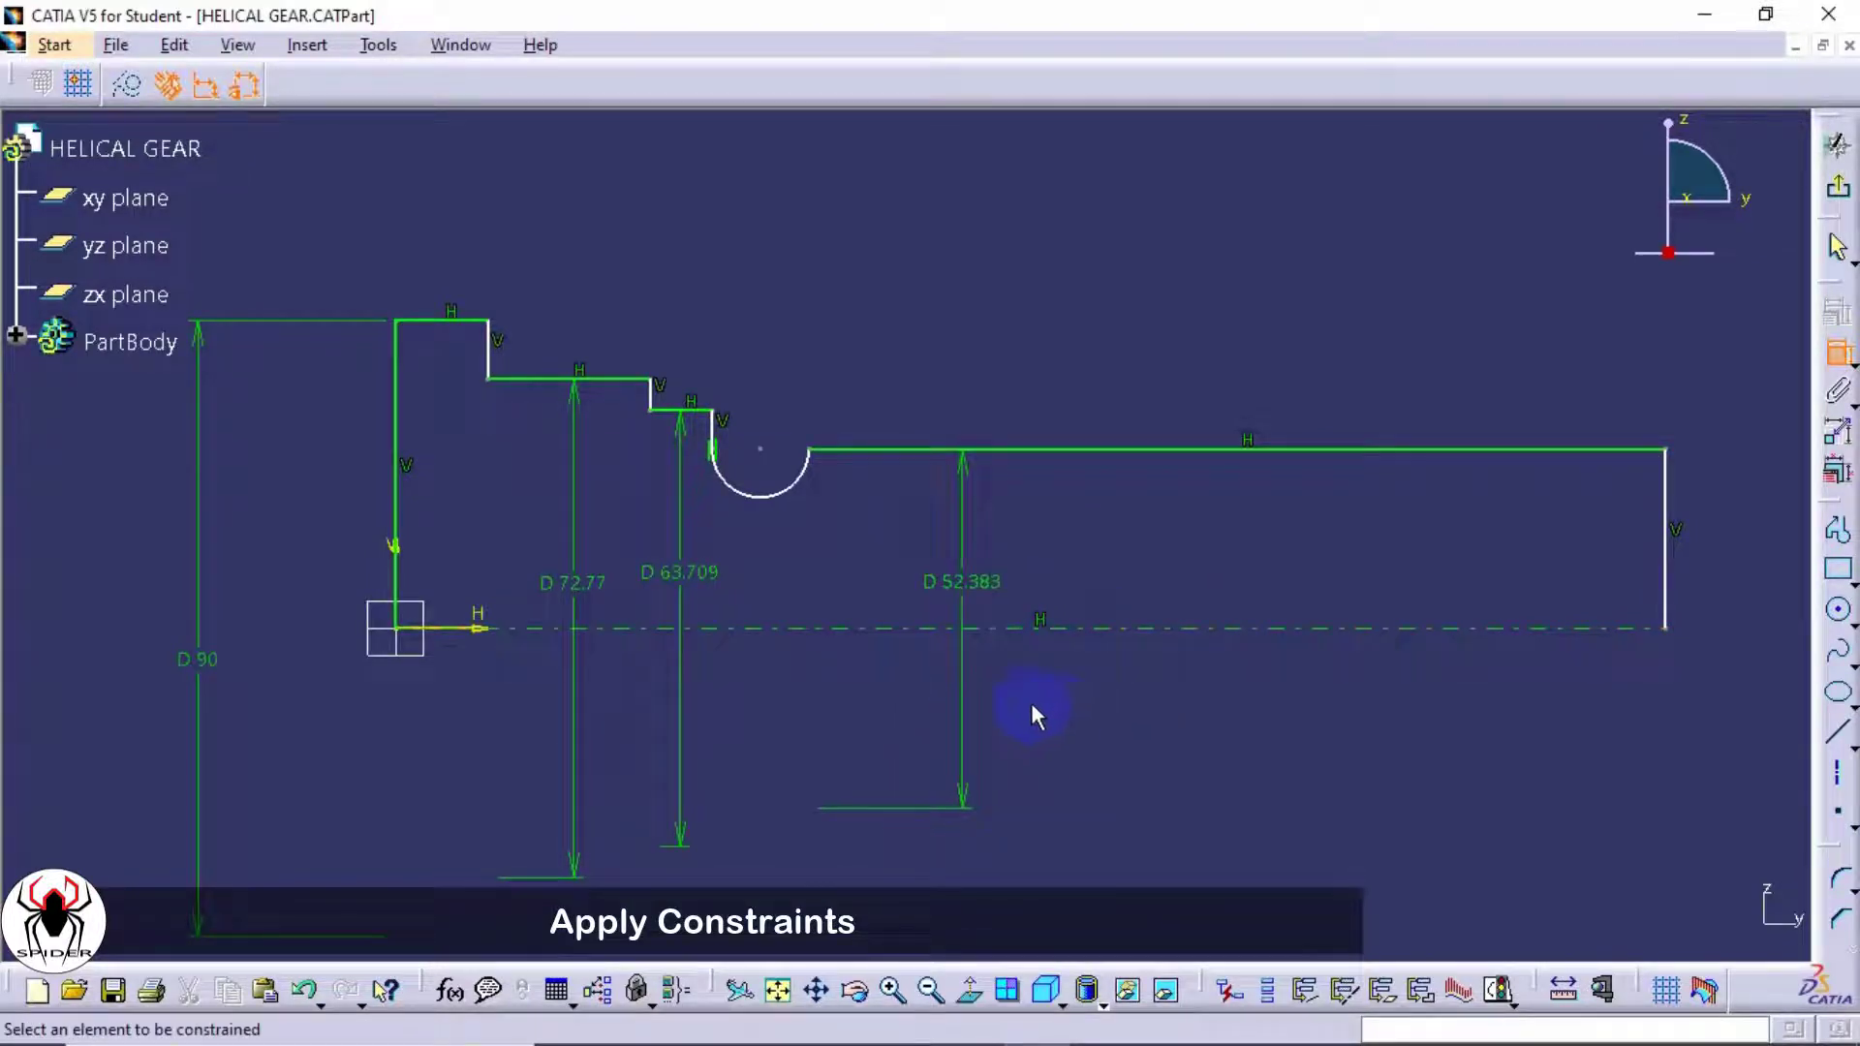
- Set the diameters of the second step, third step and long section to 78, 76 and 65 mm
{"action": "double_click", "coordinate": [593, 593]}
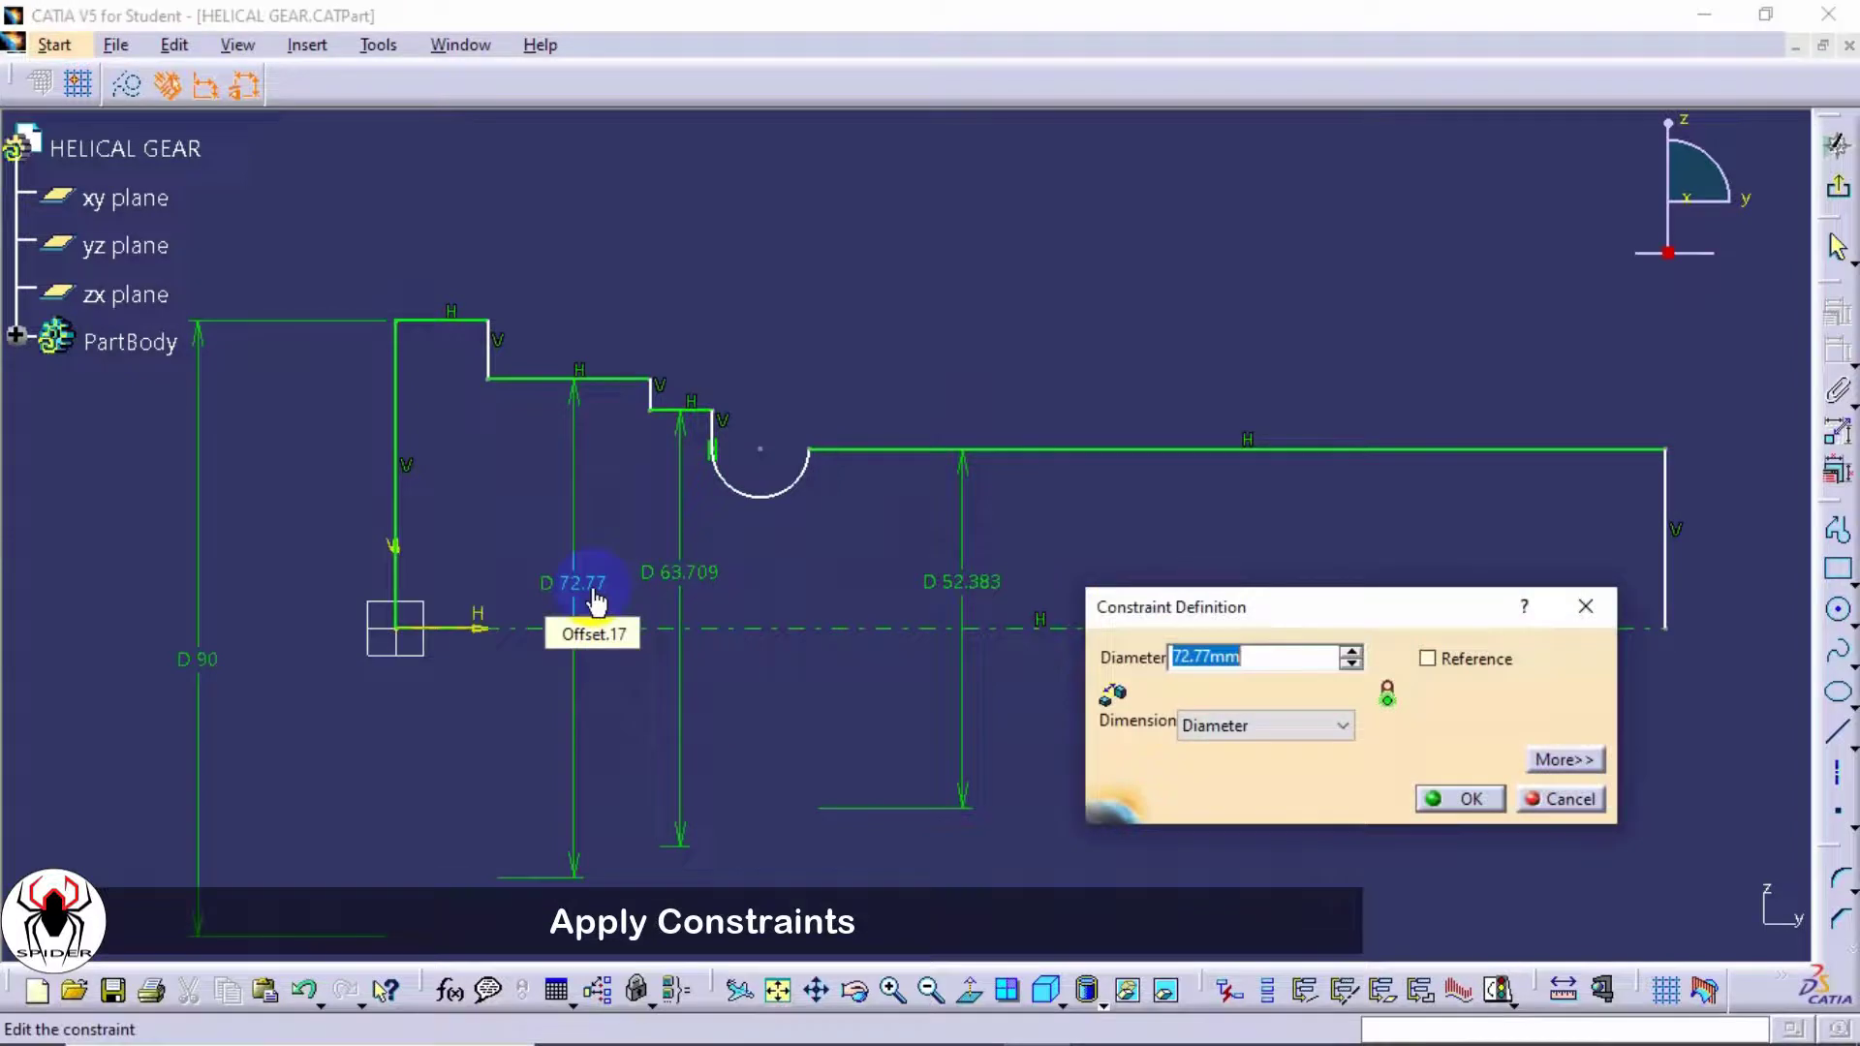
{"action": "key", "text": "Return"}
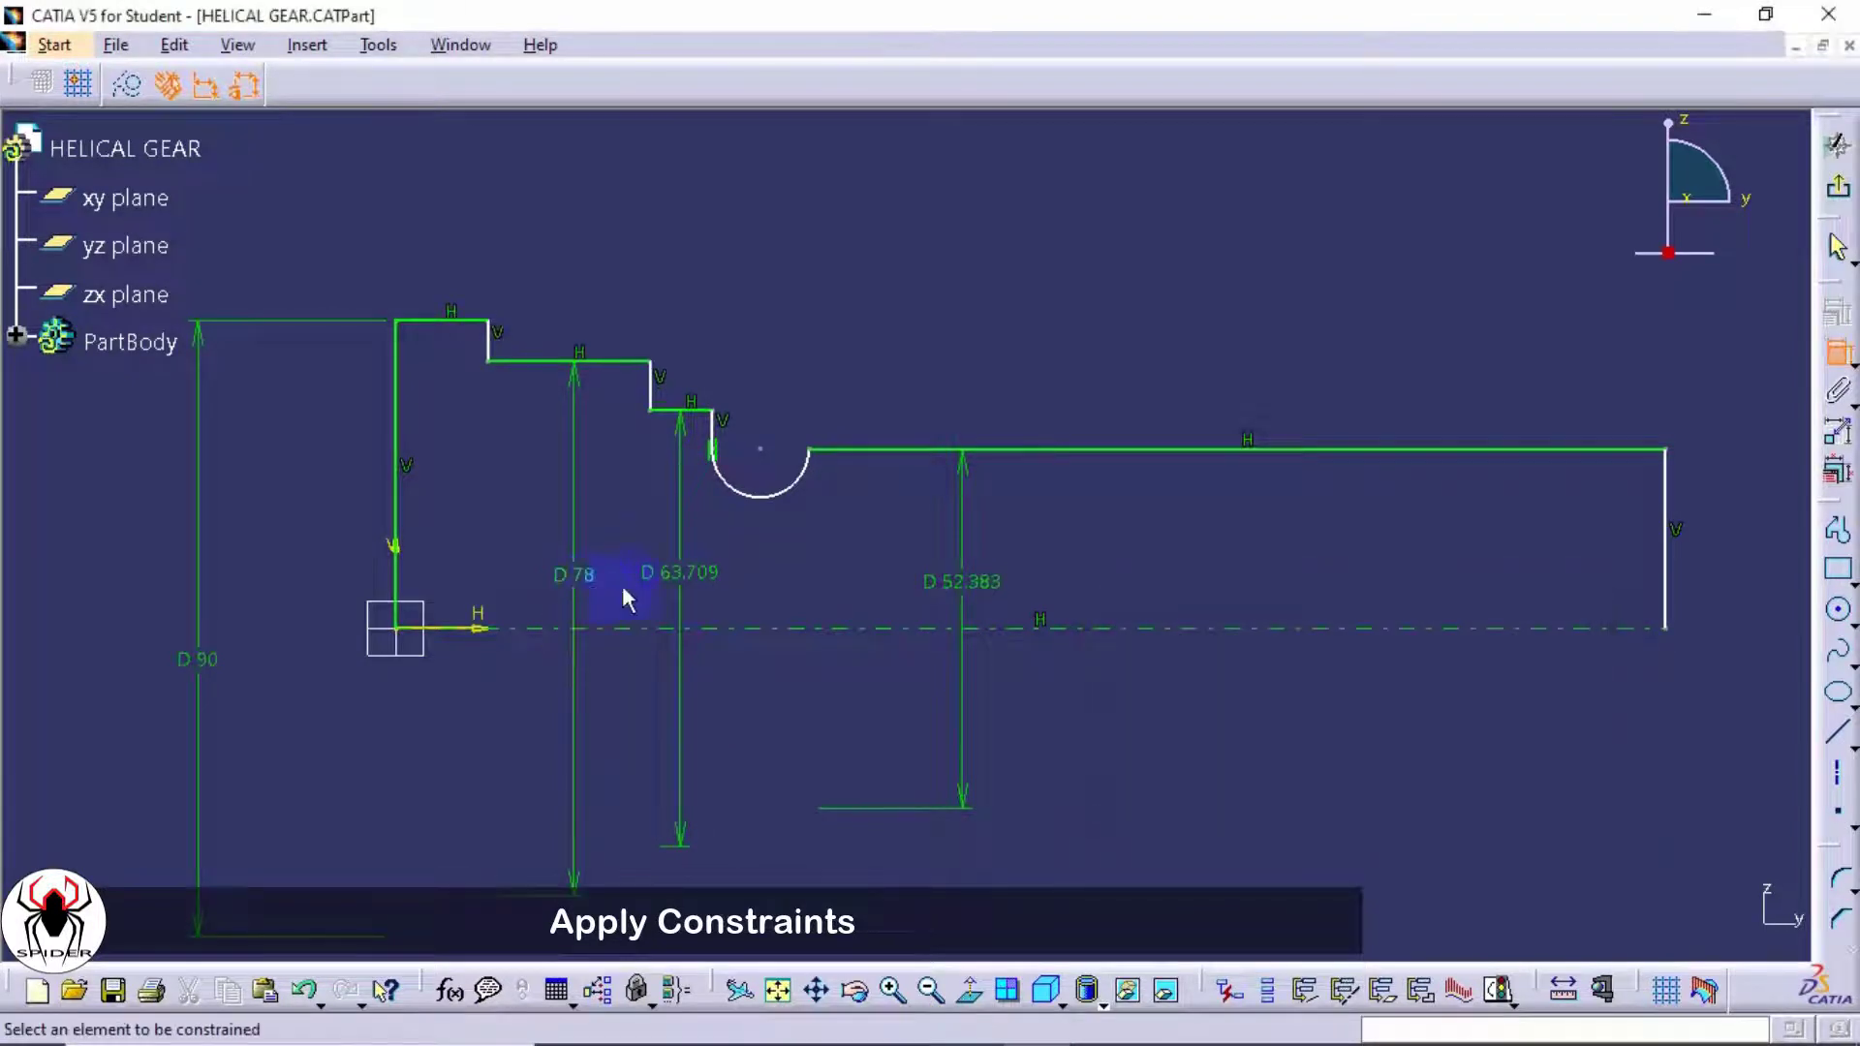
{"action": "double_click", "coordinate": [695, 576]}
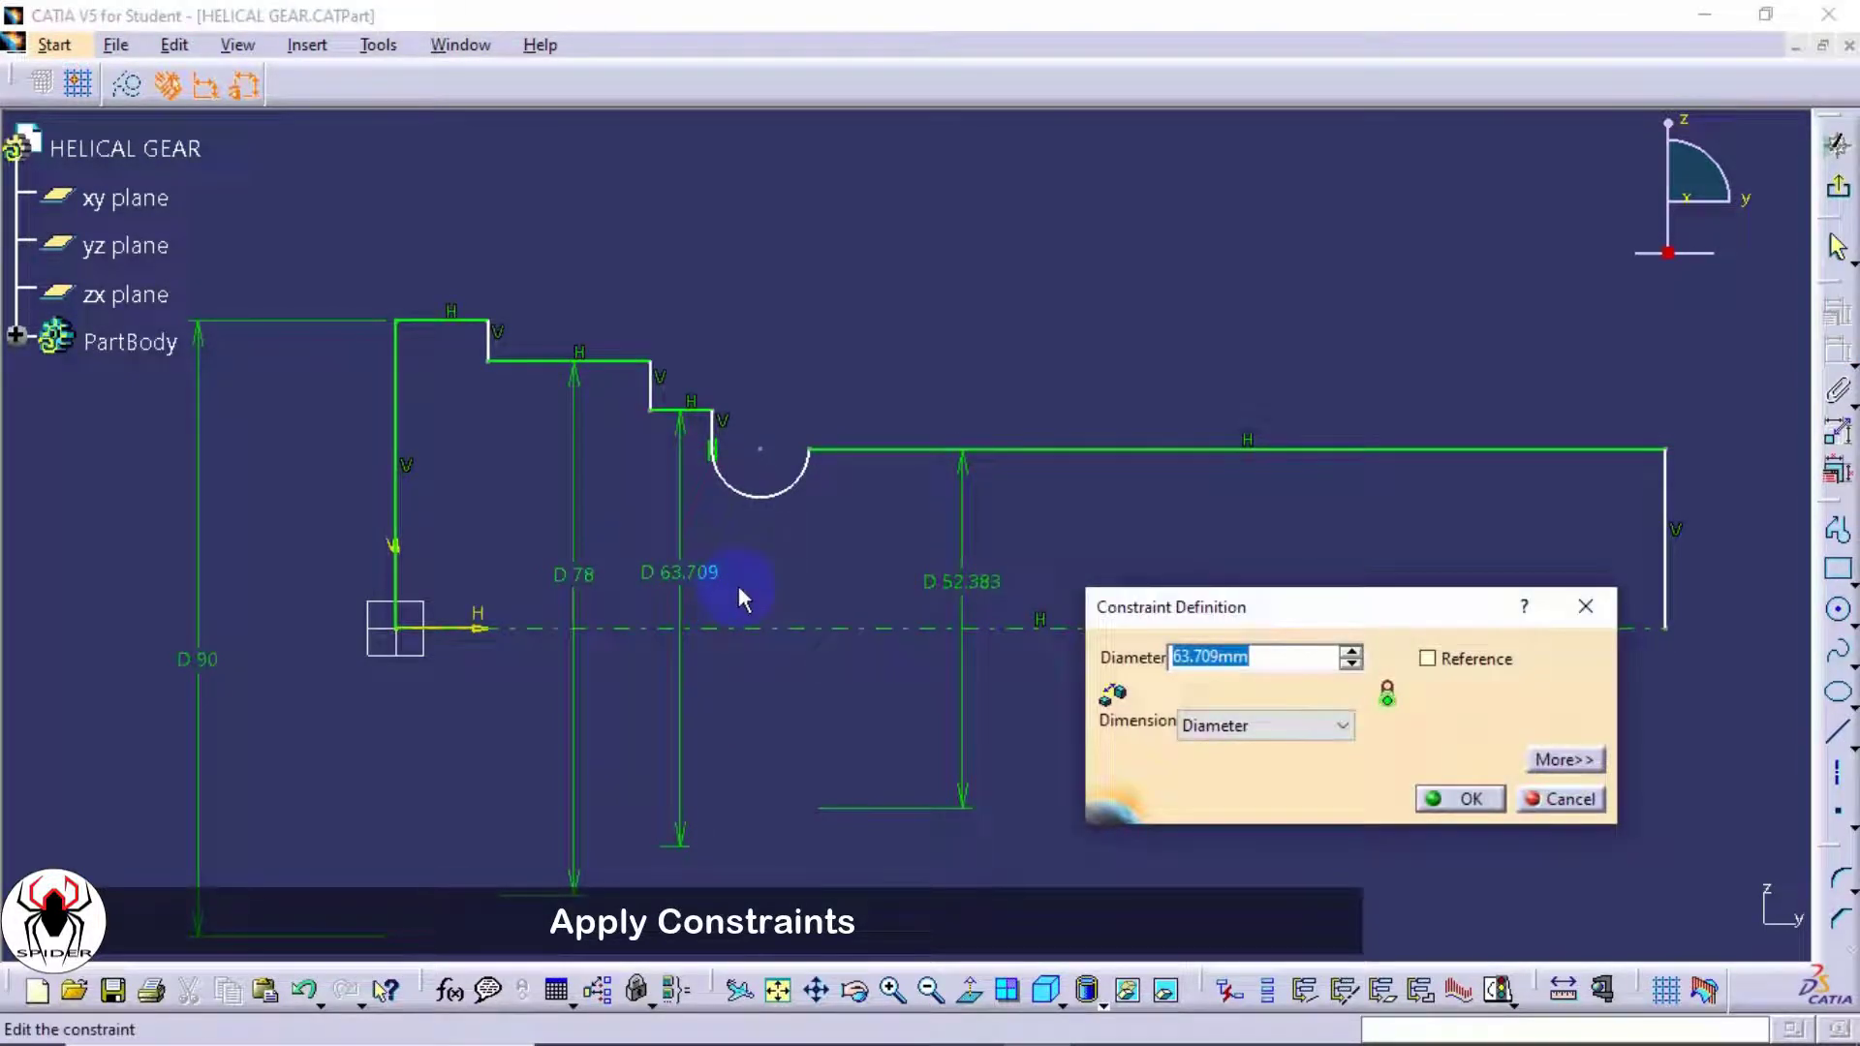
{"action": "key", "text": "Return"}
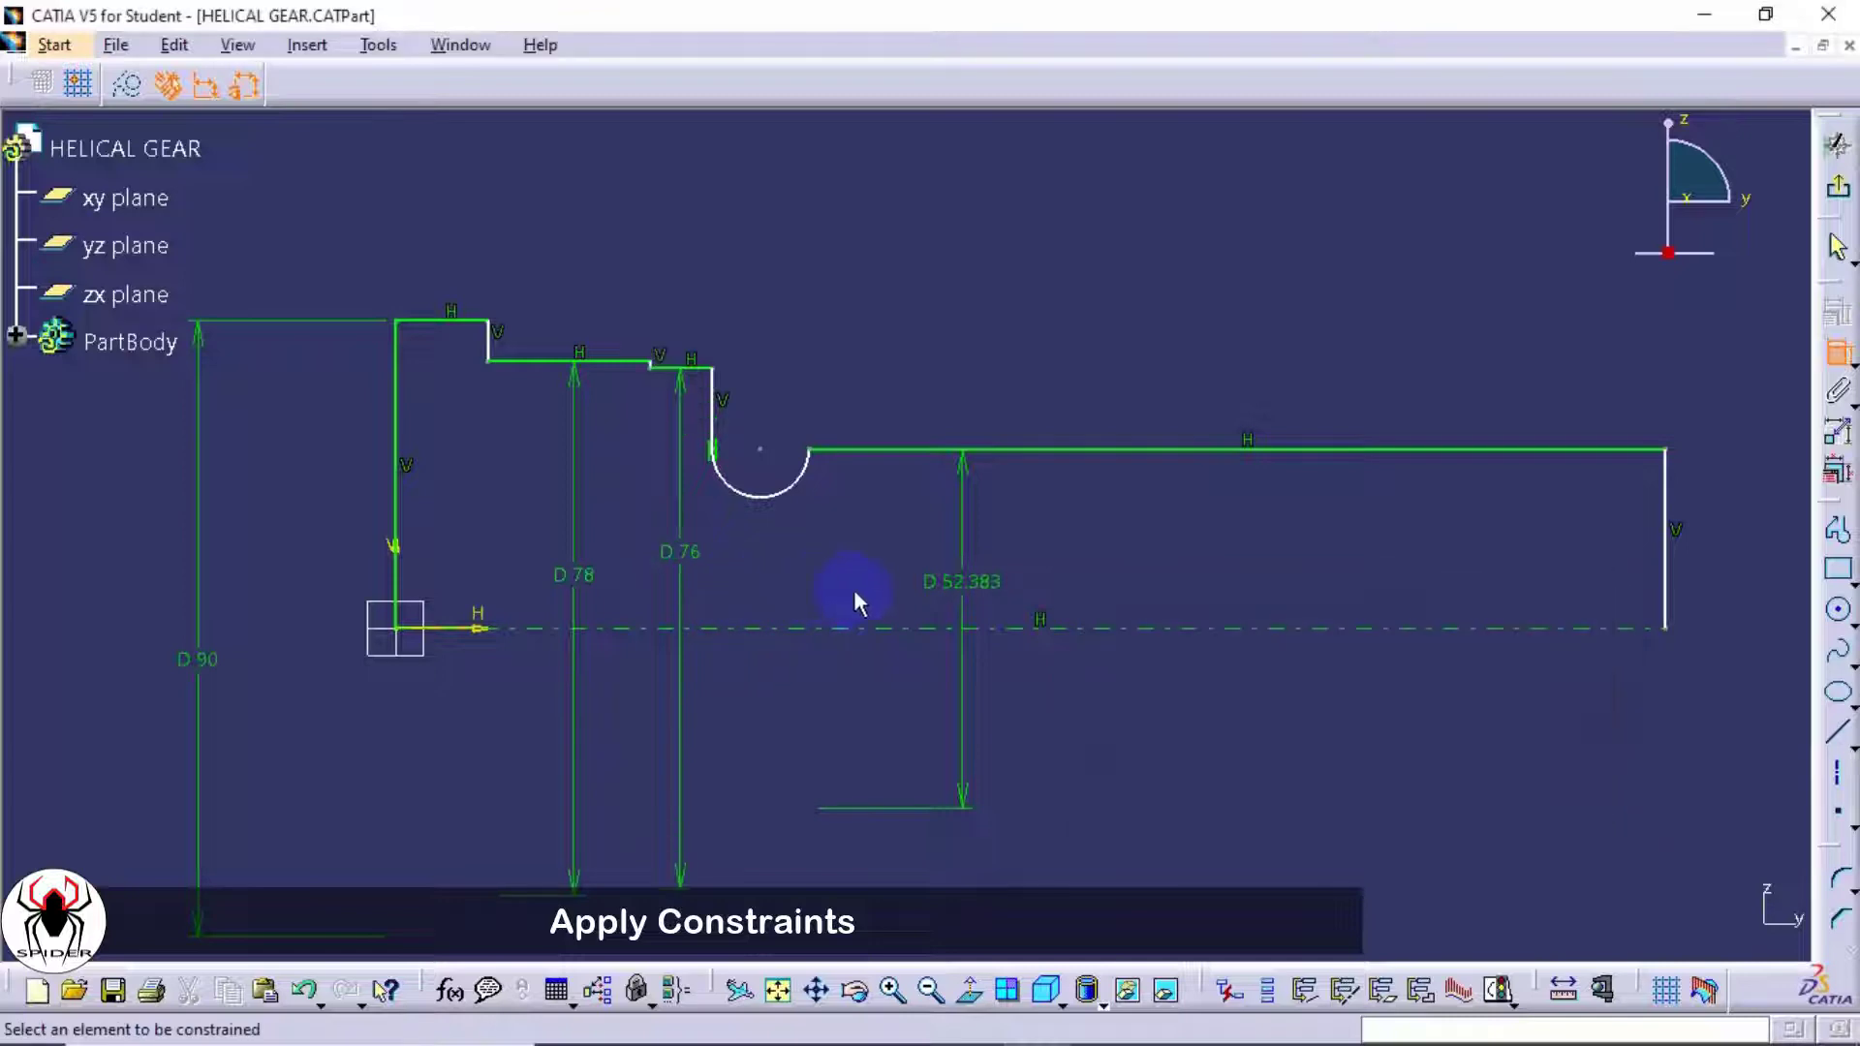
{"action": "double_click", "coordinate": [947, 586]}
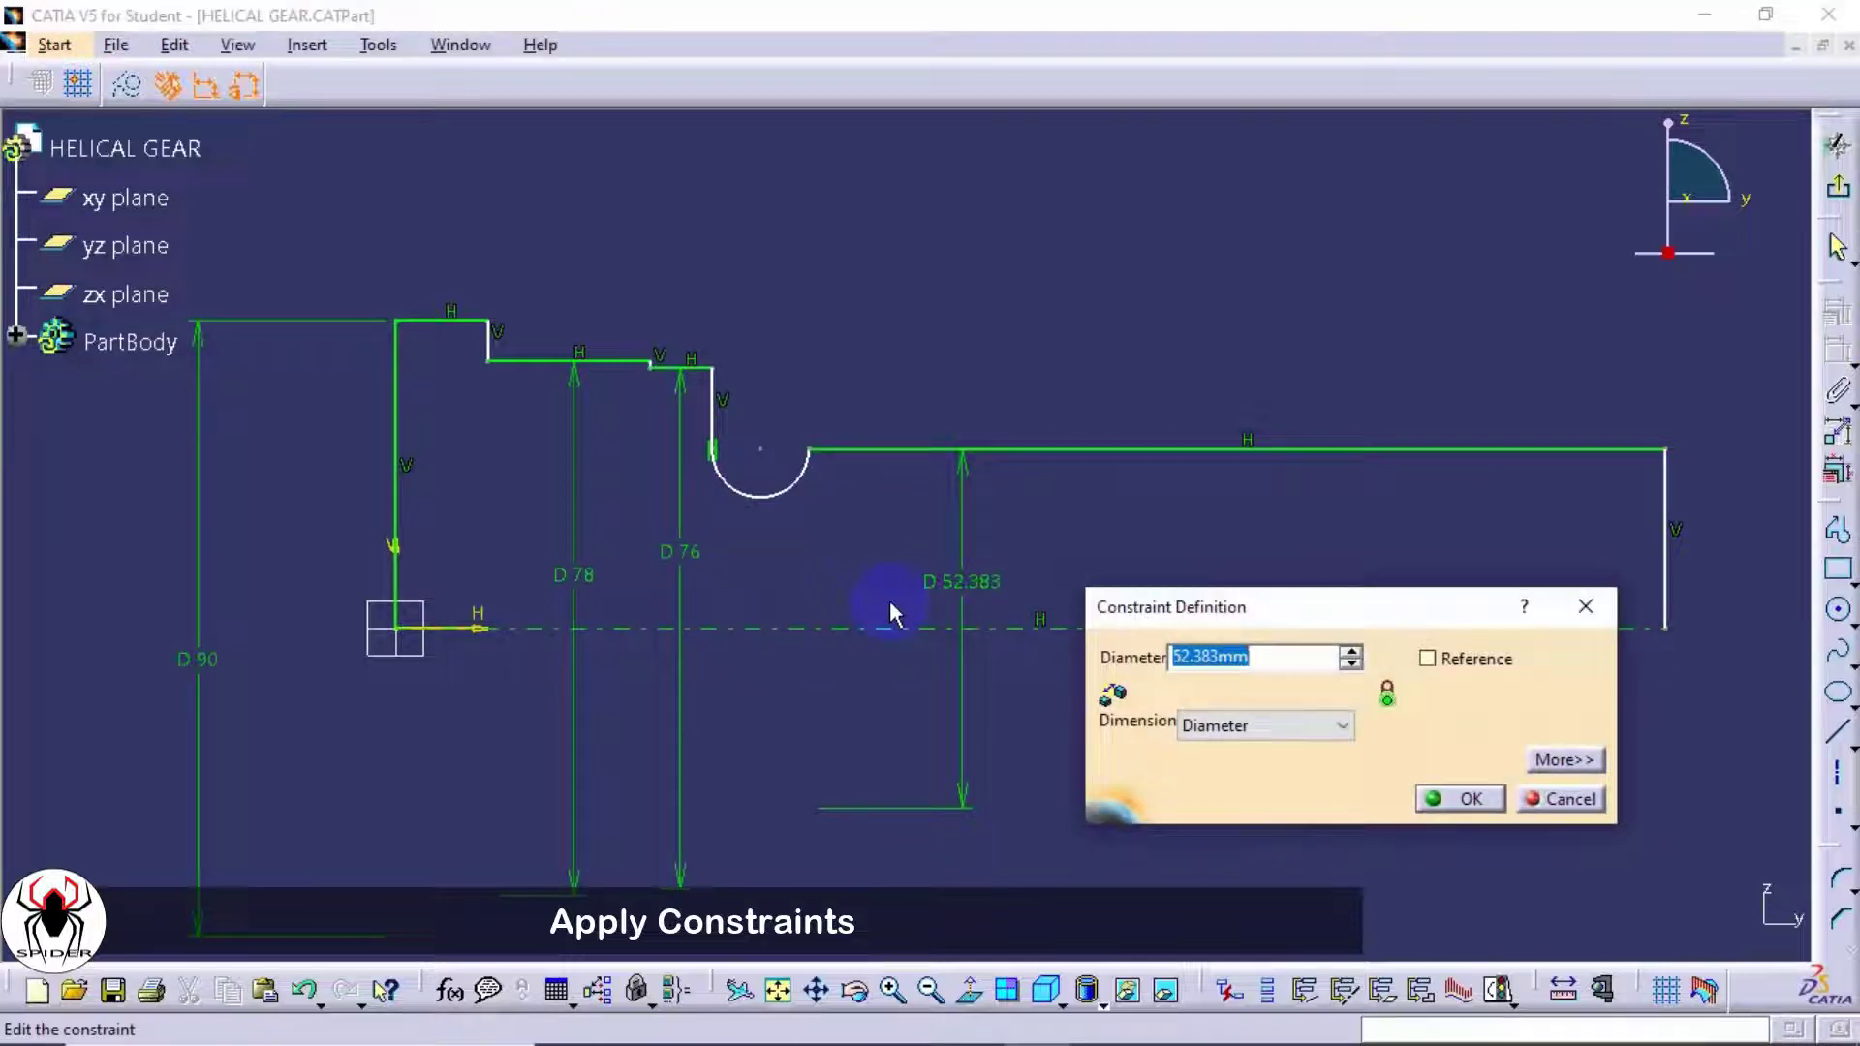
{"action": "key", "text": "Return"}
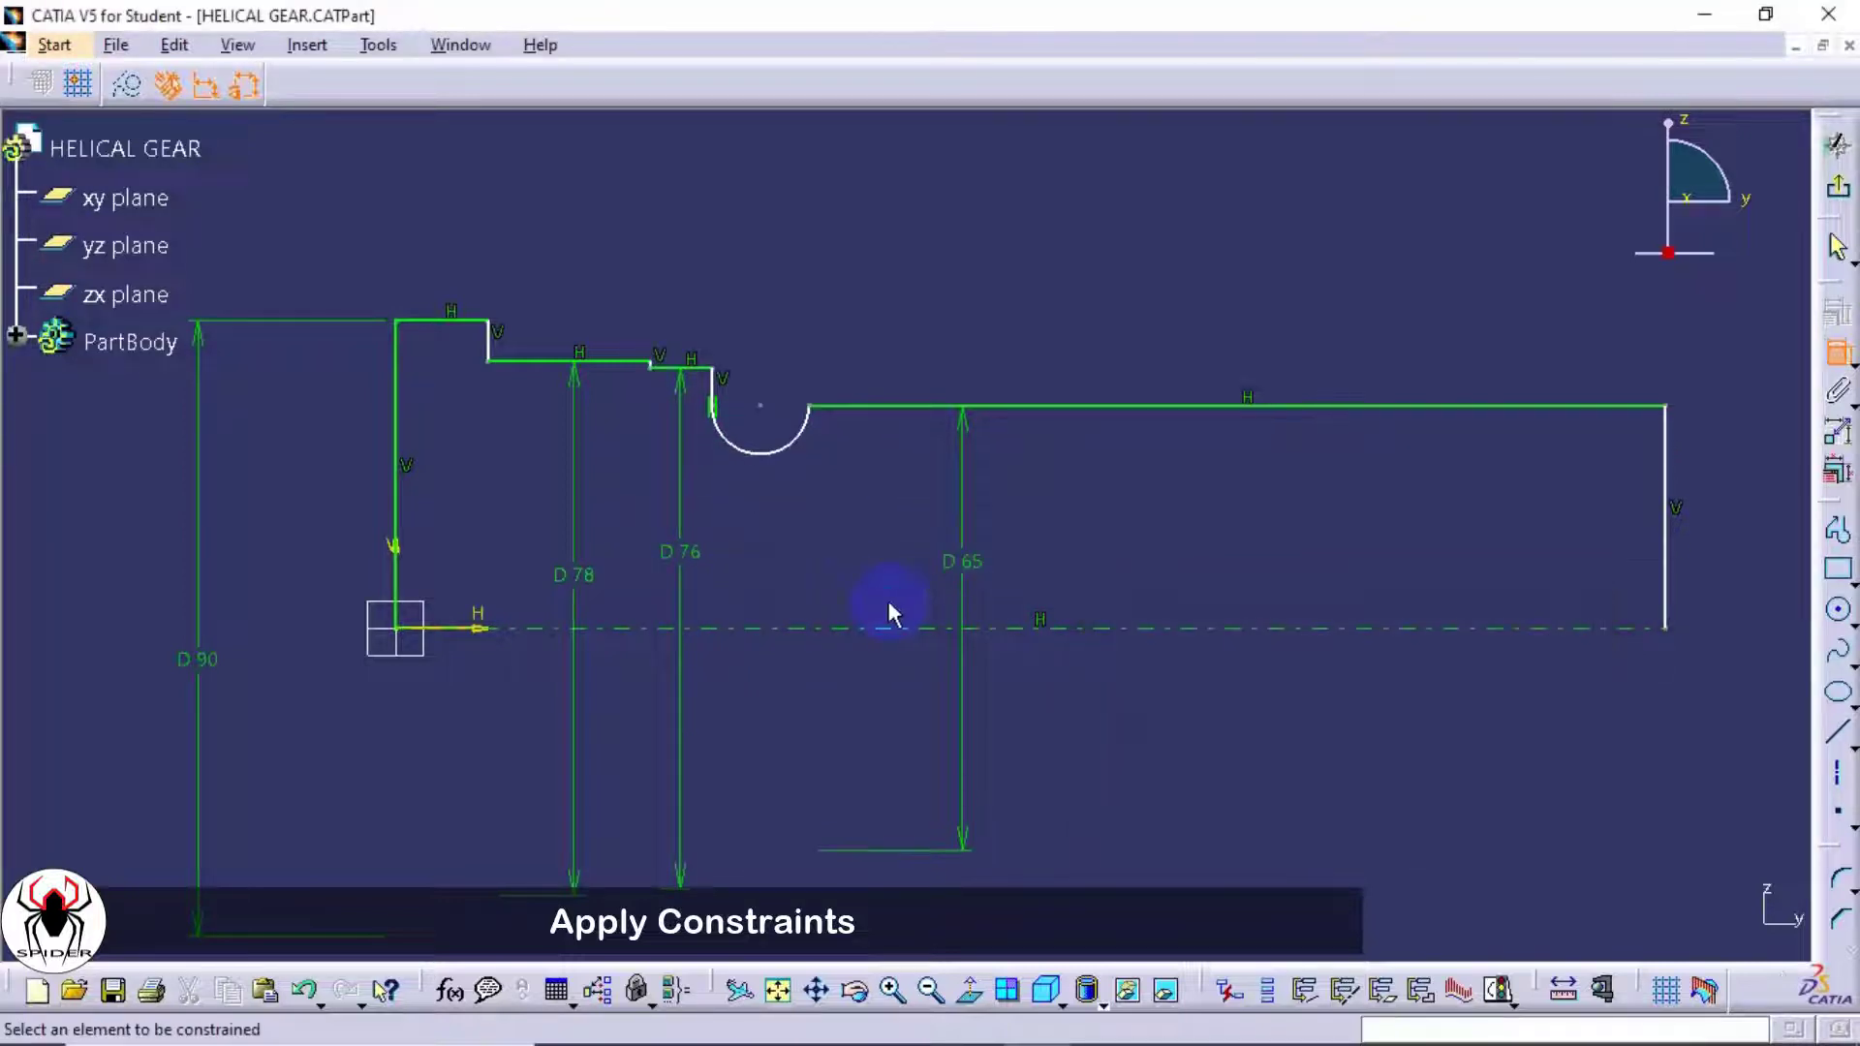
- Add length dimensions to the three horizontal step lines before the arc, placing them above the profile
{"action": "left_click", "coordinate": [436, 320]}
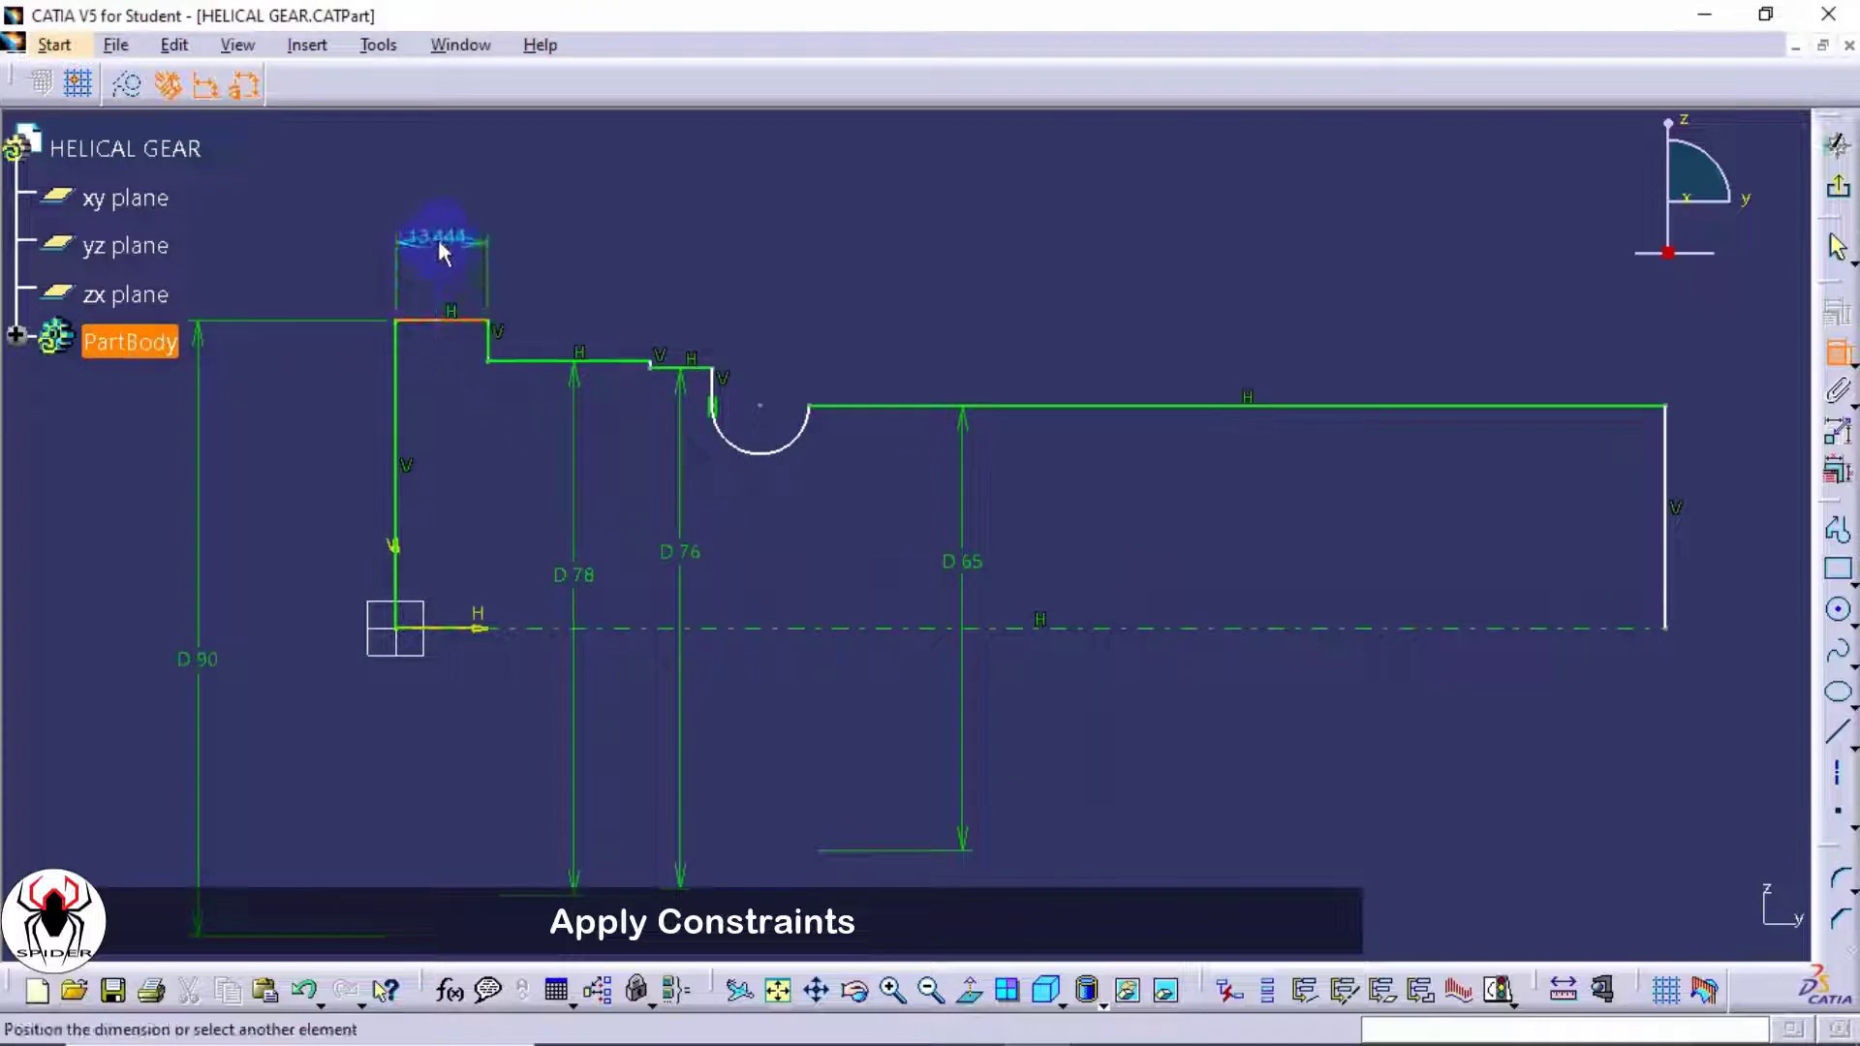
{"action": "left_click", "coordinate": [451, 273]}
{"action": "left_click", "coordinate": [545, 359]}
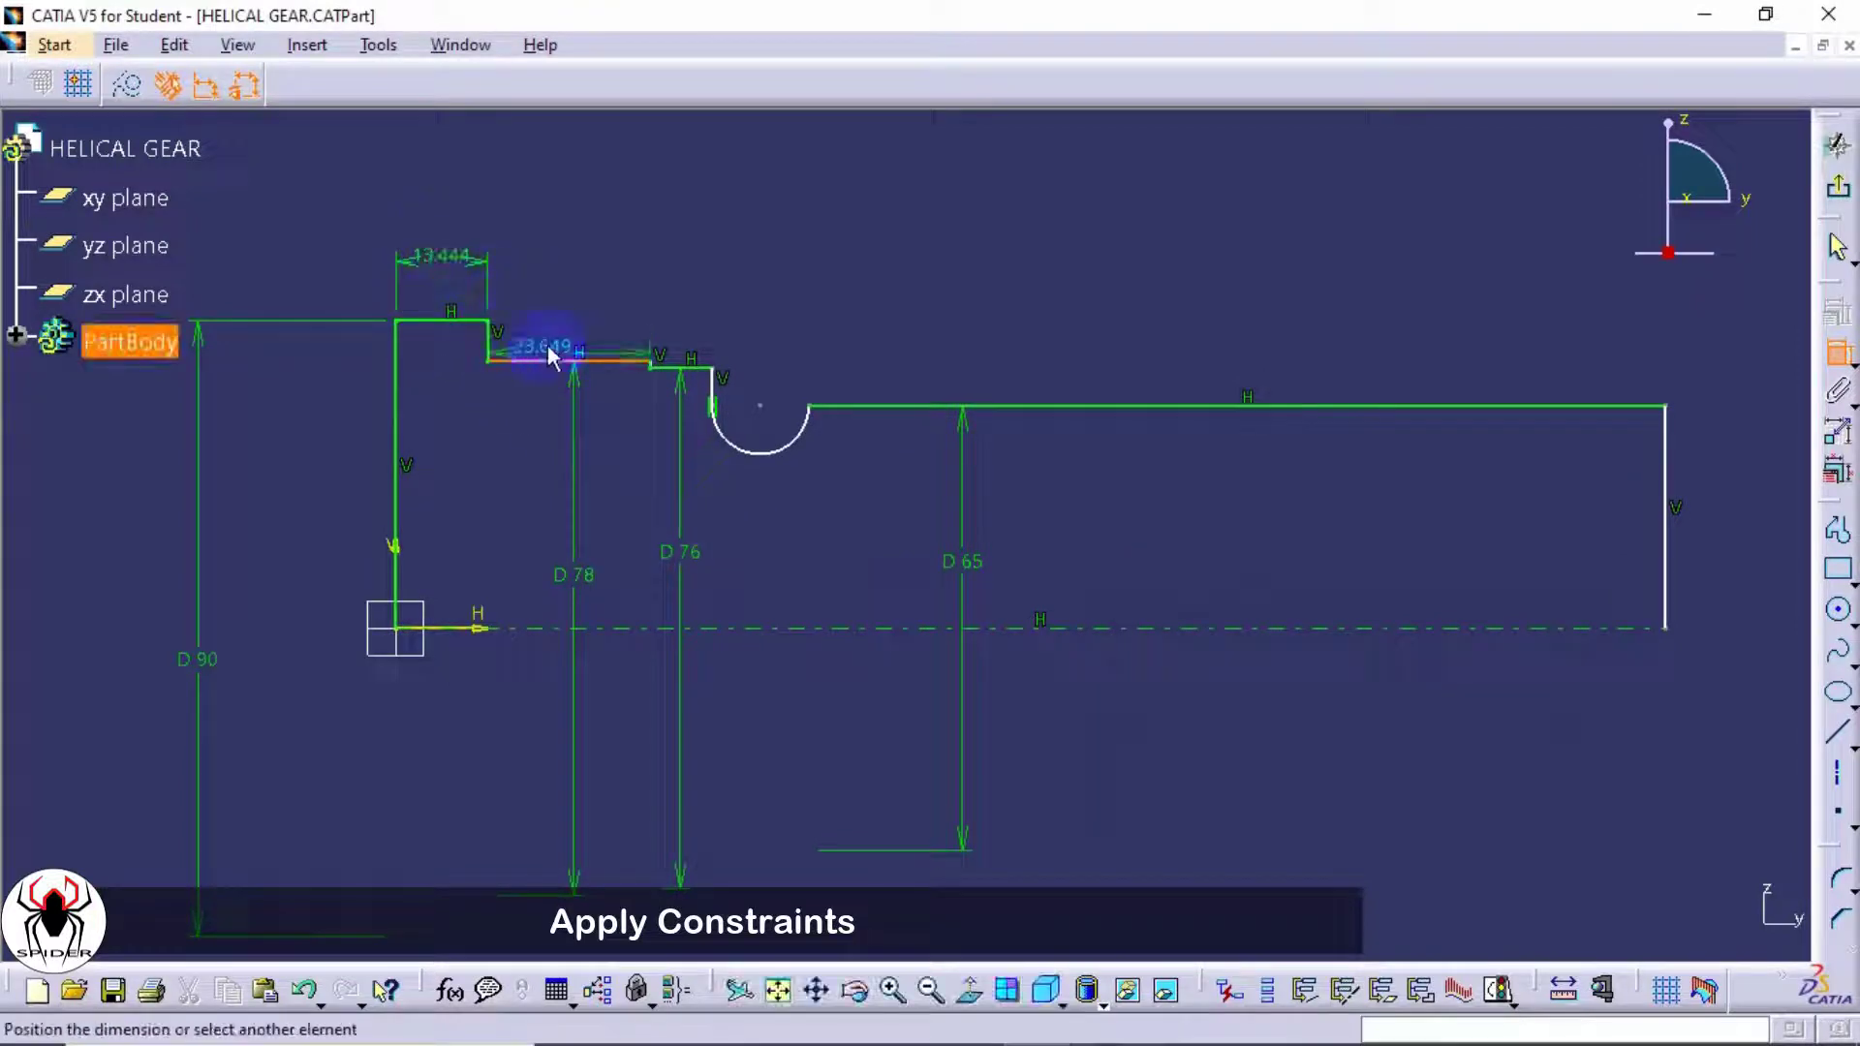
{"action": "left_click", "coordinate": [563, 206]}
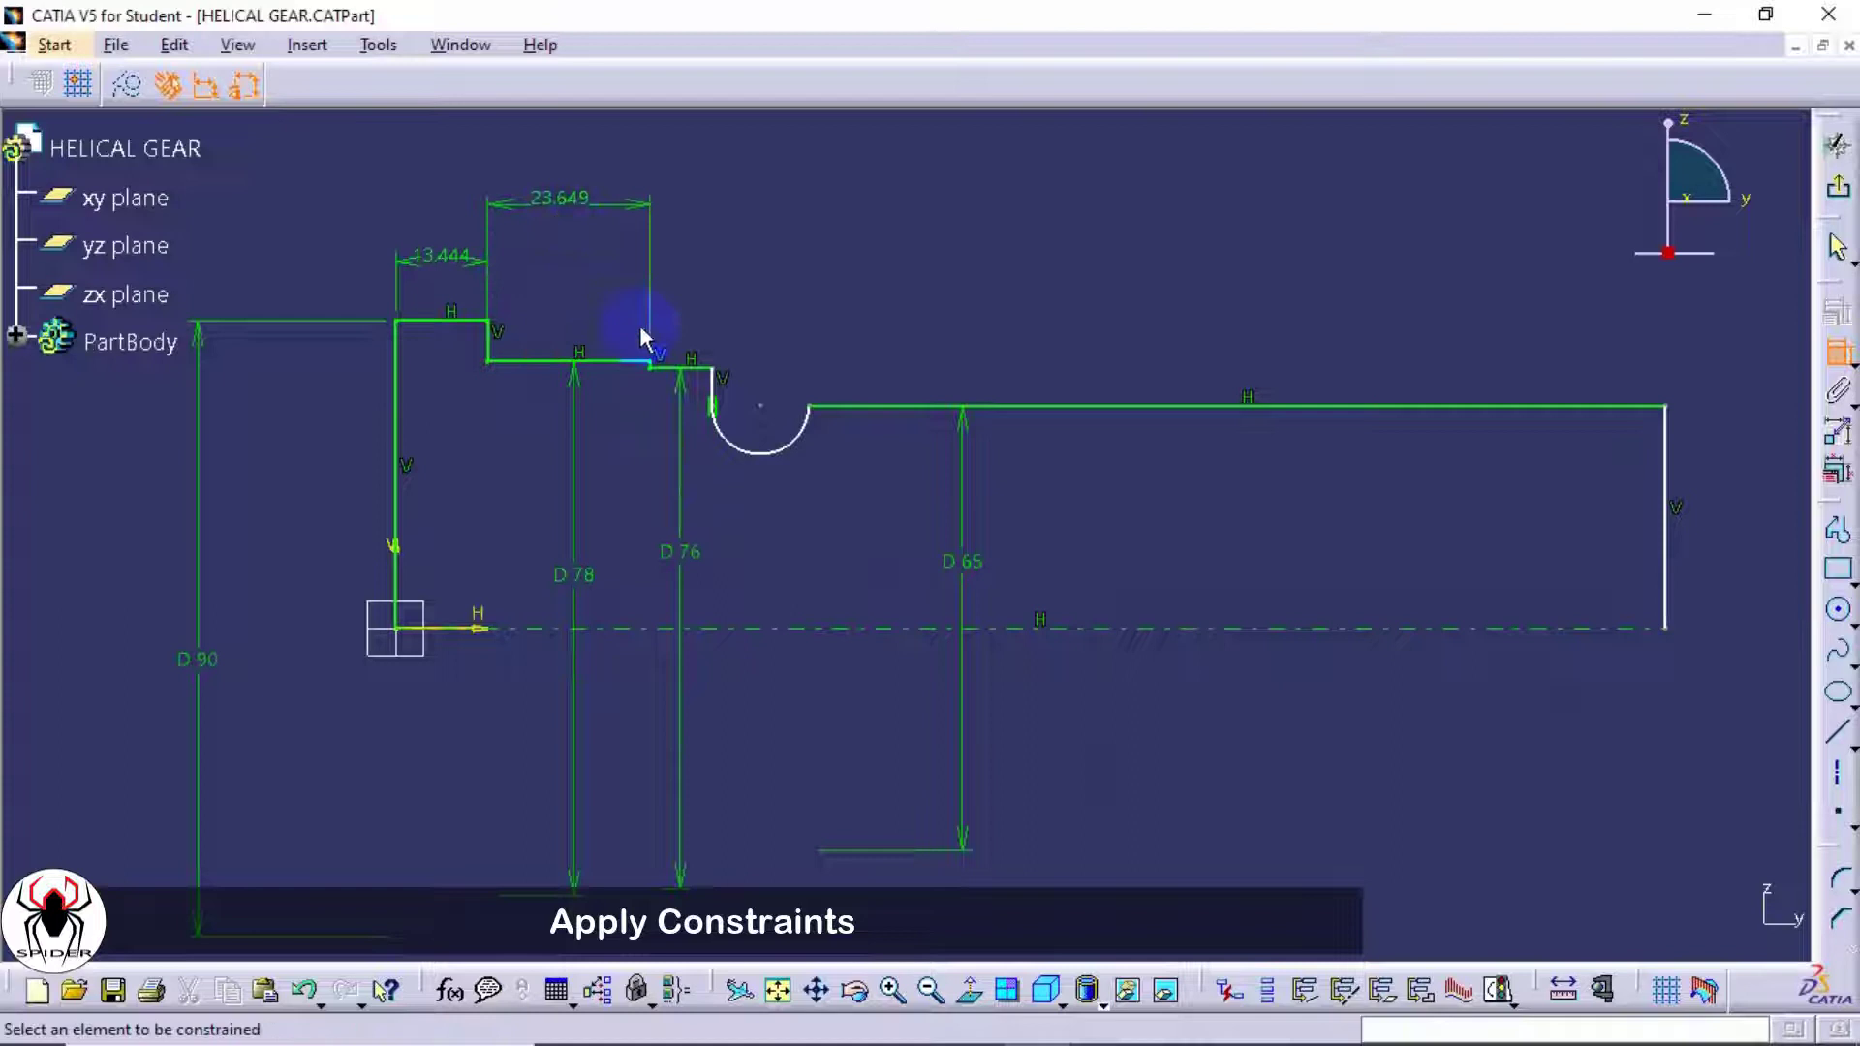
{"action": "left_click", "coordinate": [681, 367]}
{"action": "left_click", "coordinate": [689, 275]}
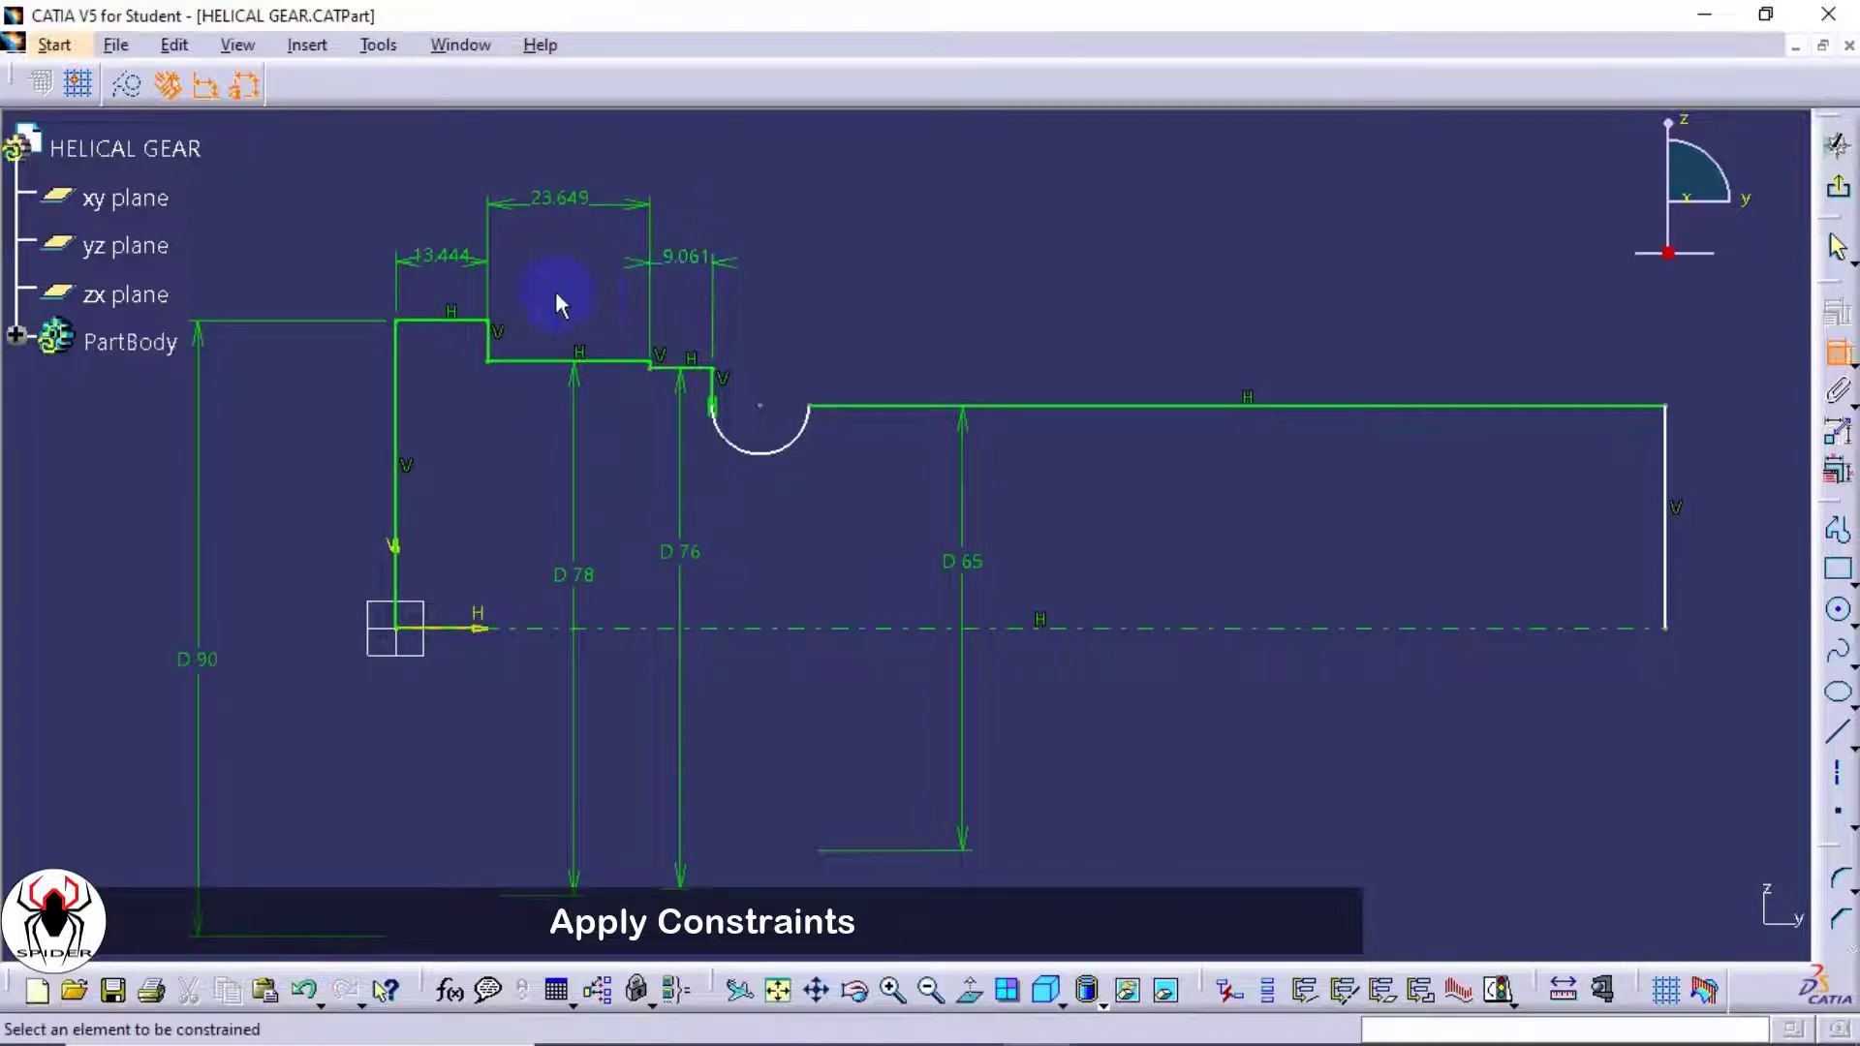
- Set the lengths of the three horizontal step lines before the arc to 5, 46 and 10 mm in order
{"action": "double_click", "coordinate": [448, 260]}
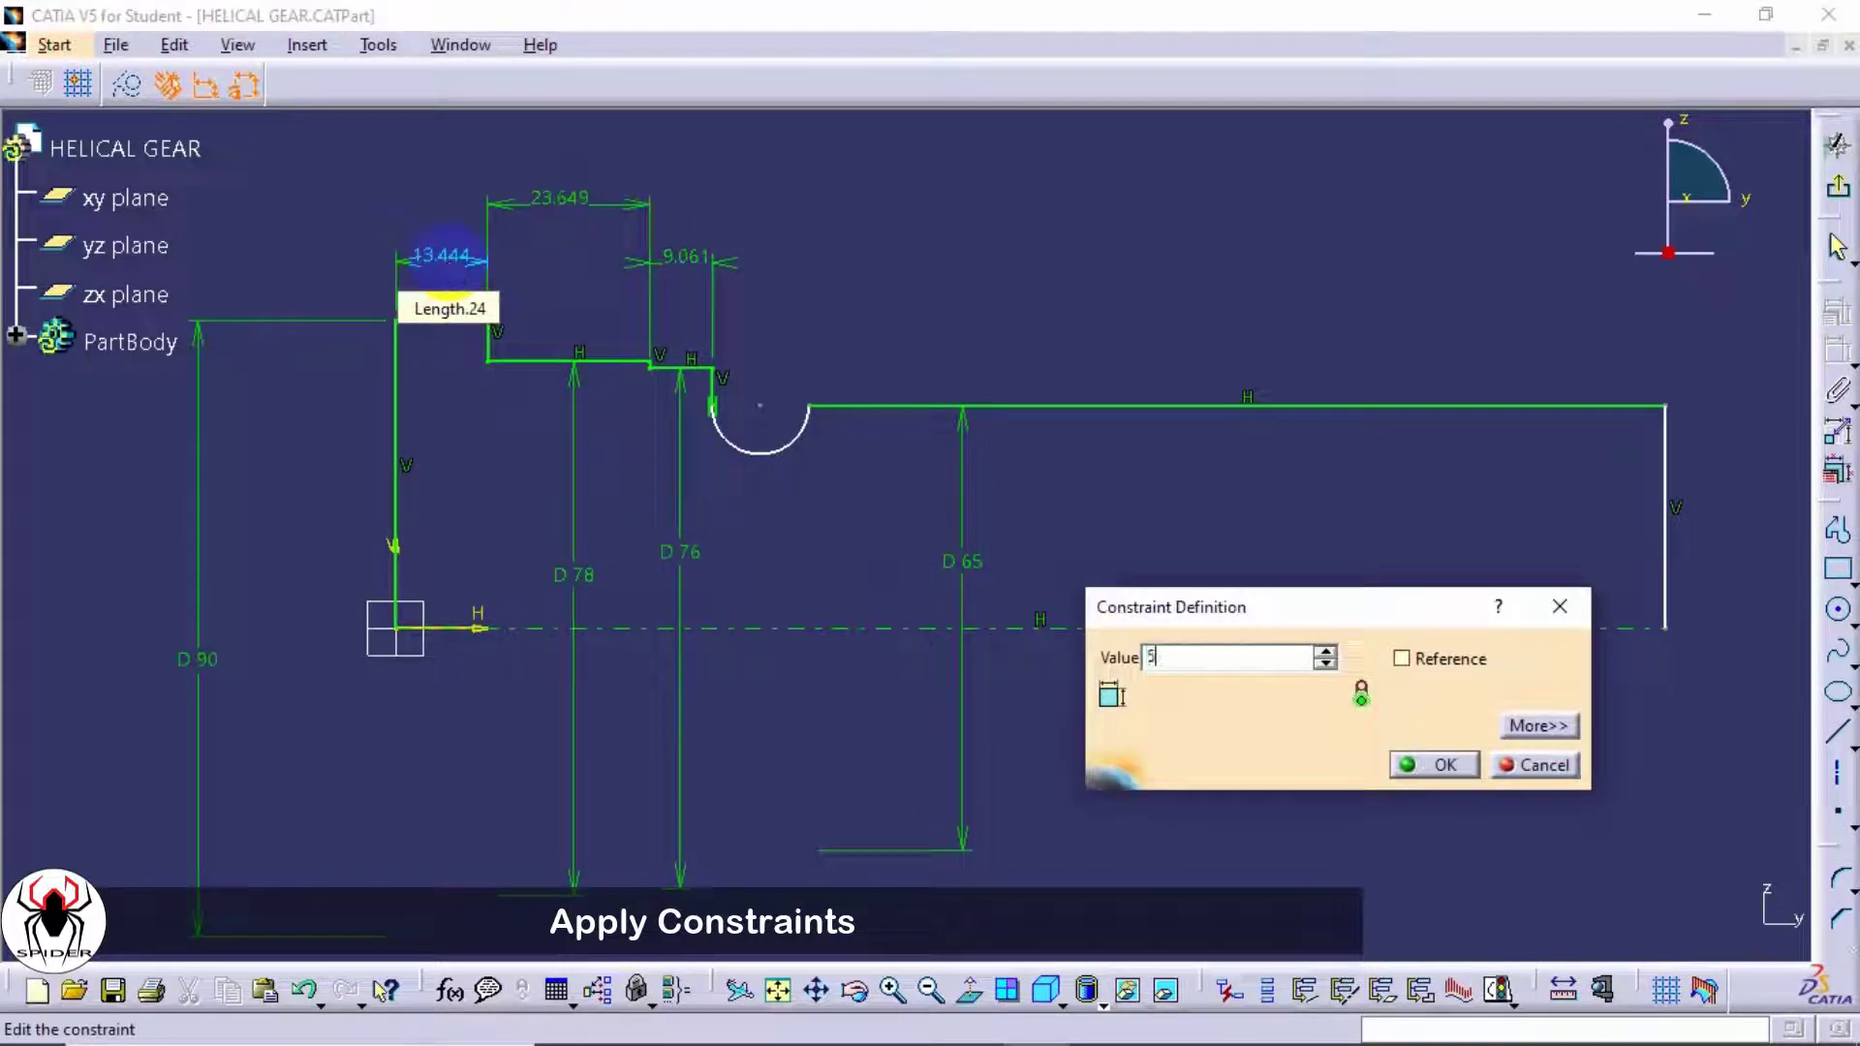
{"action": "key", "text": "Return"}
{"action": "double_click", "coordinate": [503, 204]}
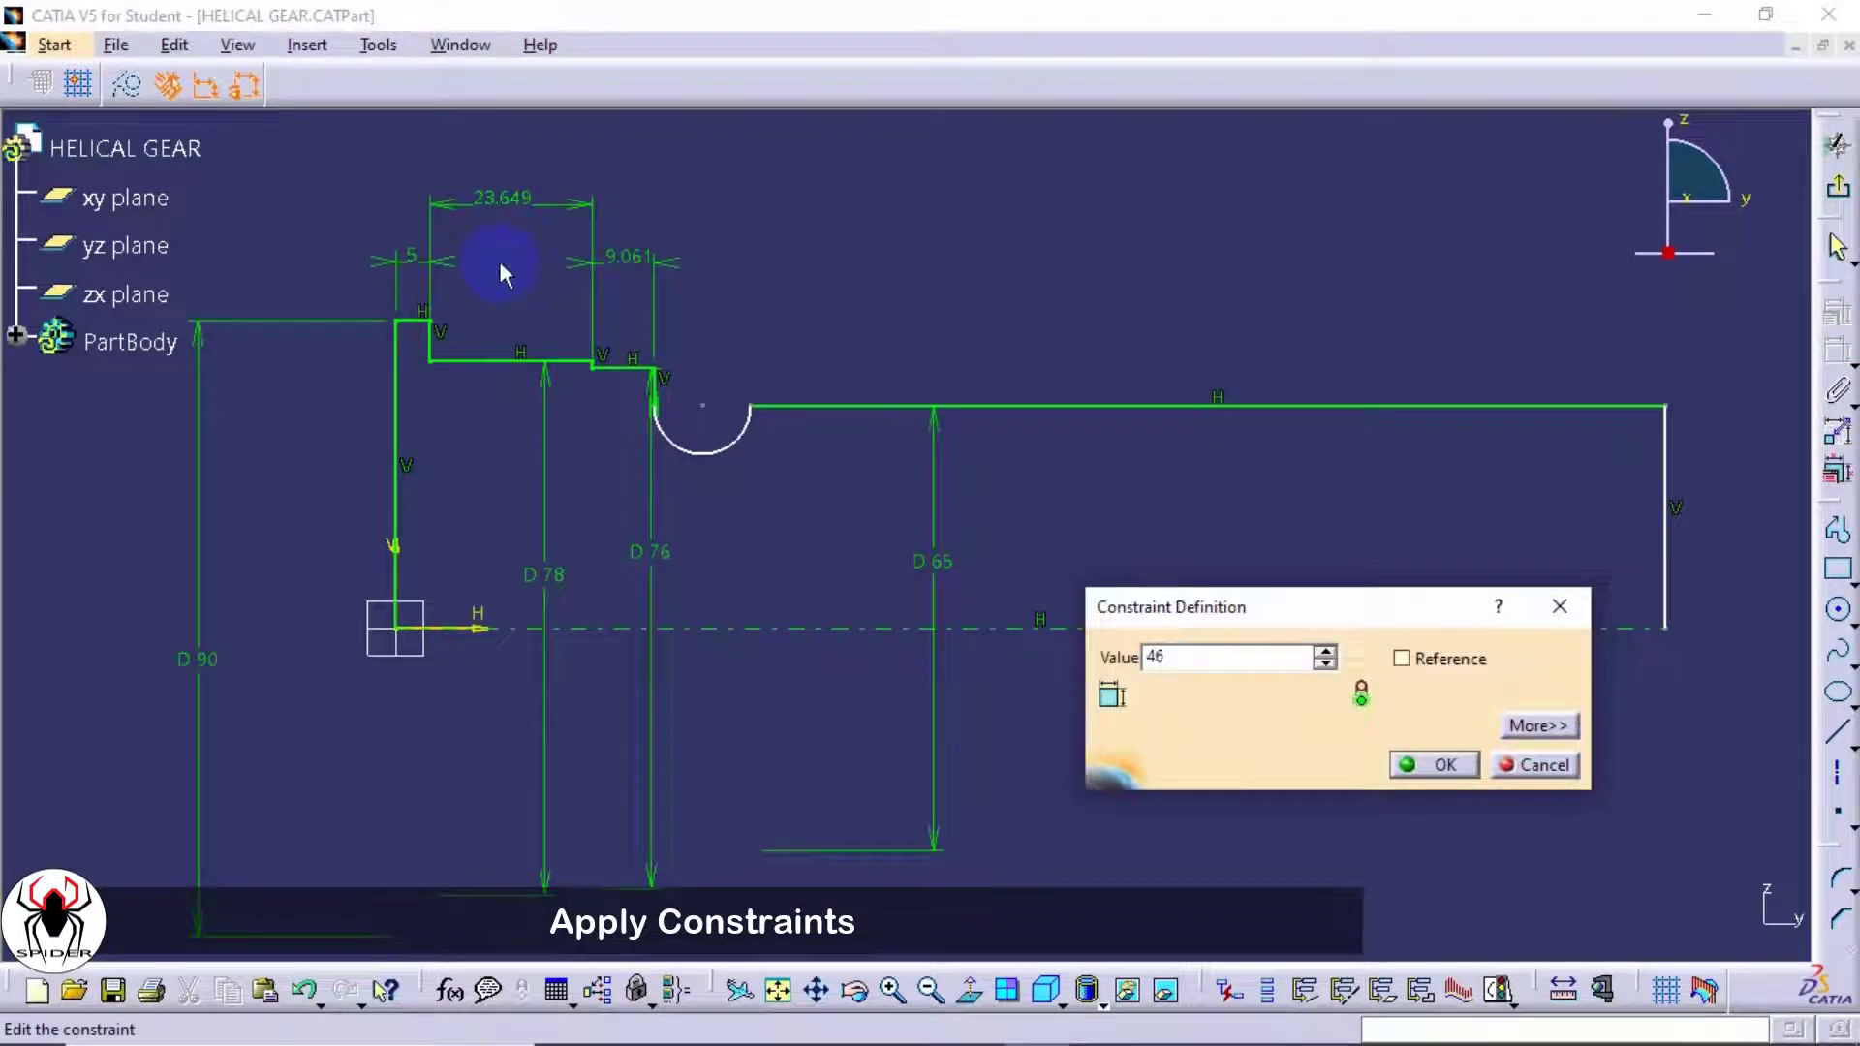
{"action": "key", "text": "Return"}
{"action": "double_click", "coordinate": [775, 257]}
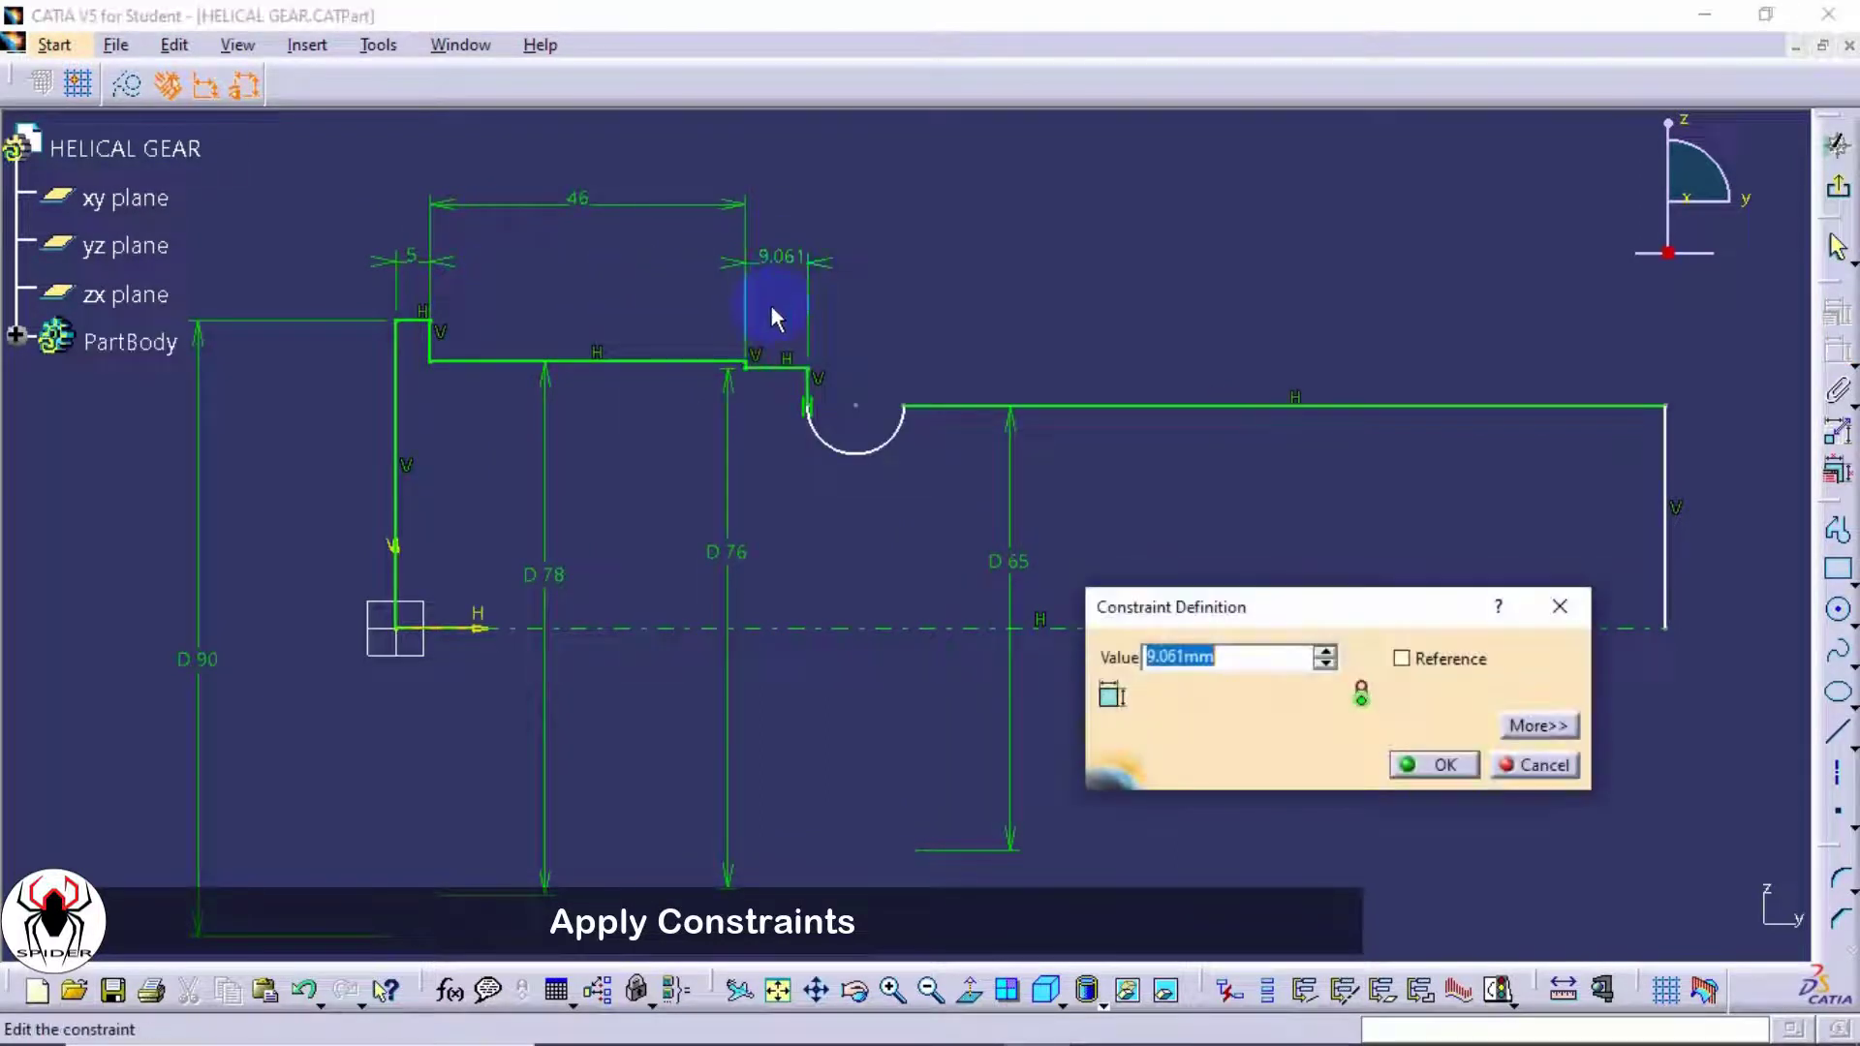
{"action": "key", "text": "Return"}
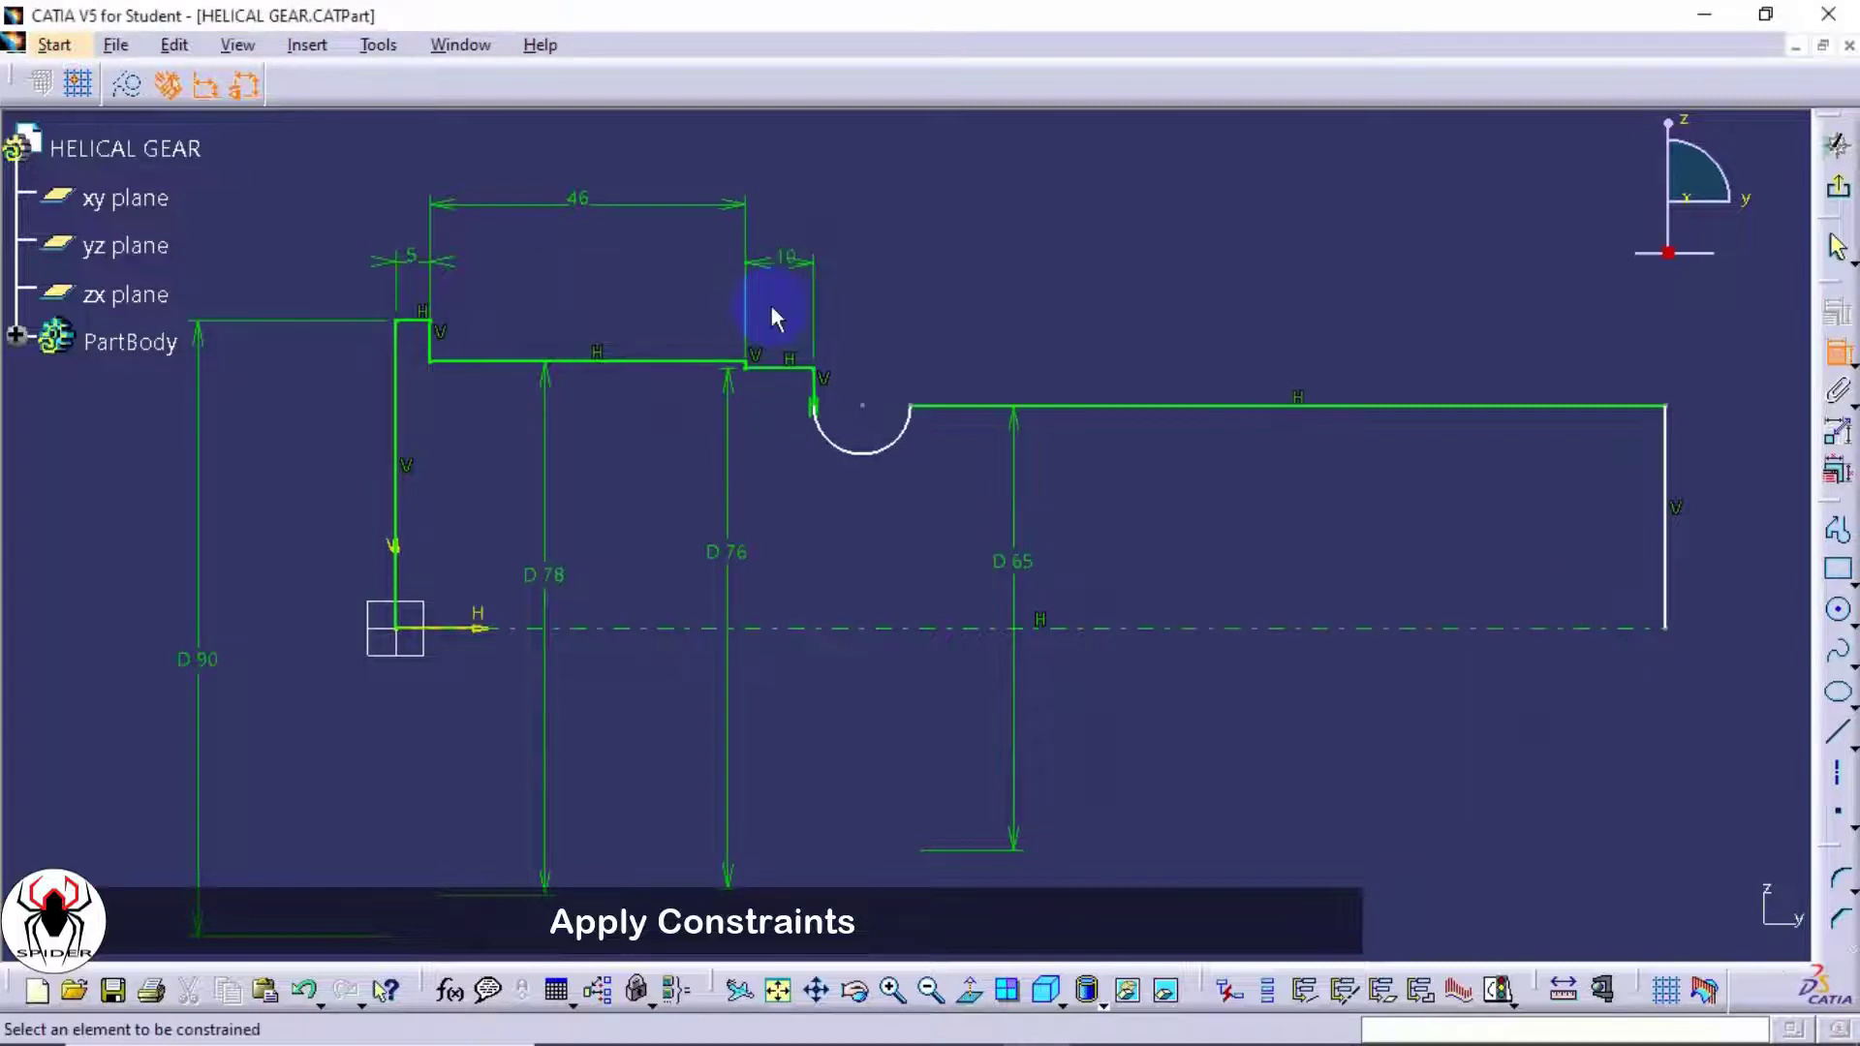
- Dimension the length of the long horizontal line after the arc and set it to 48+32 mm
{"action": "left_click", "coordinate": [1083, 407]}
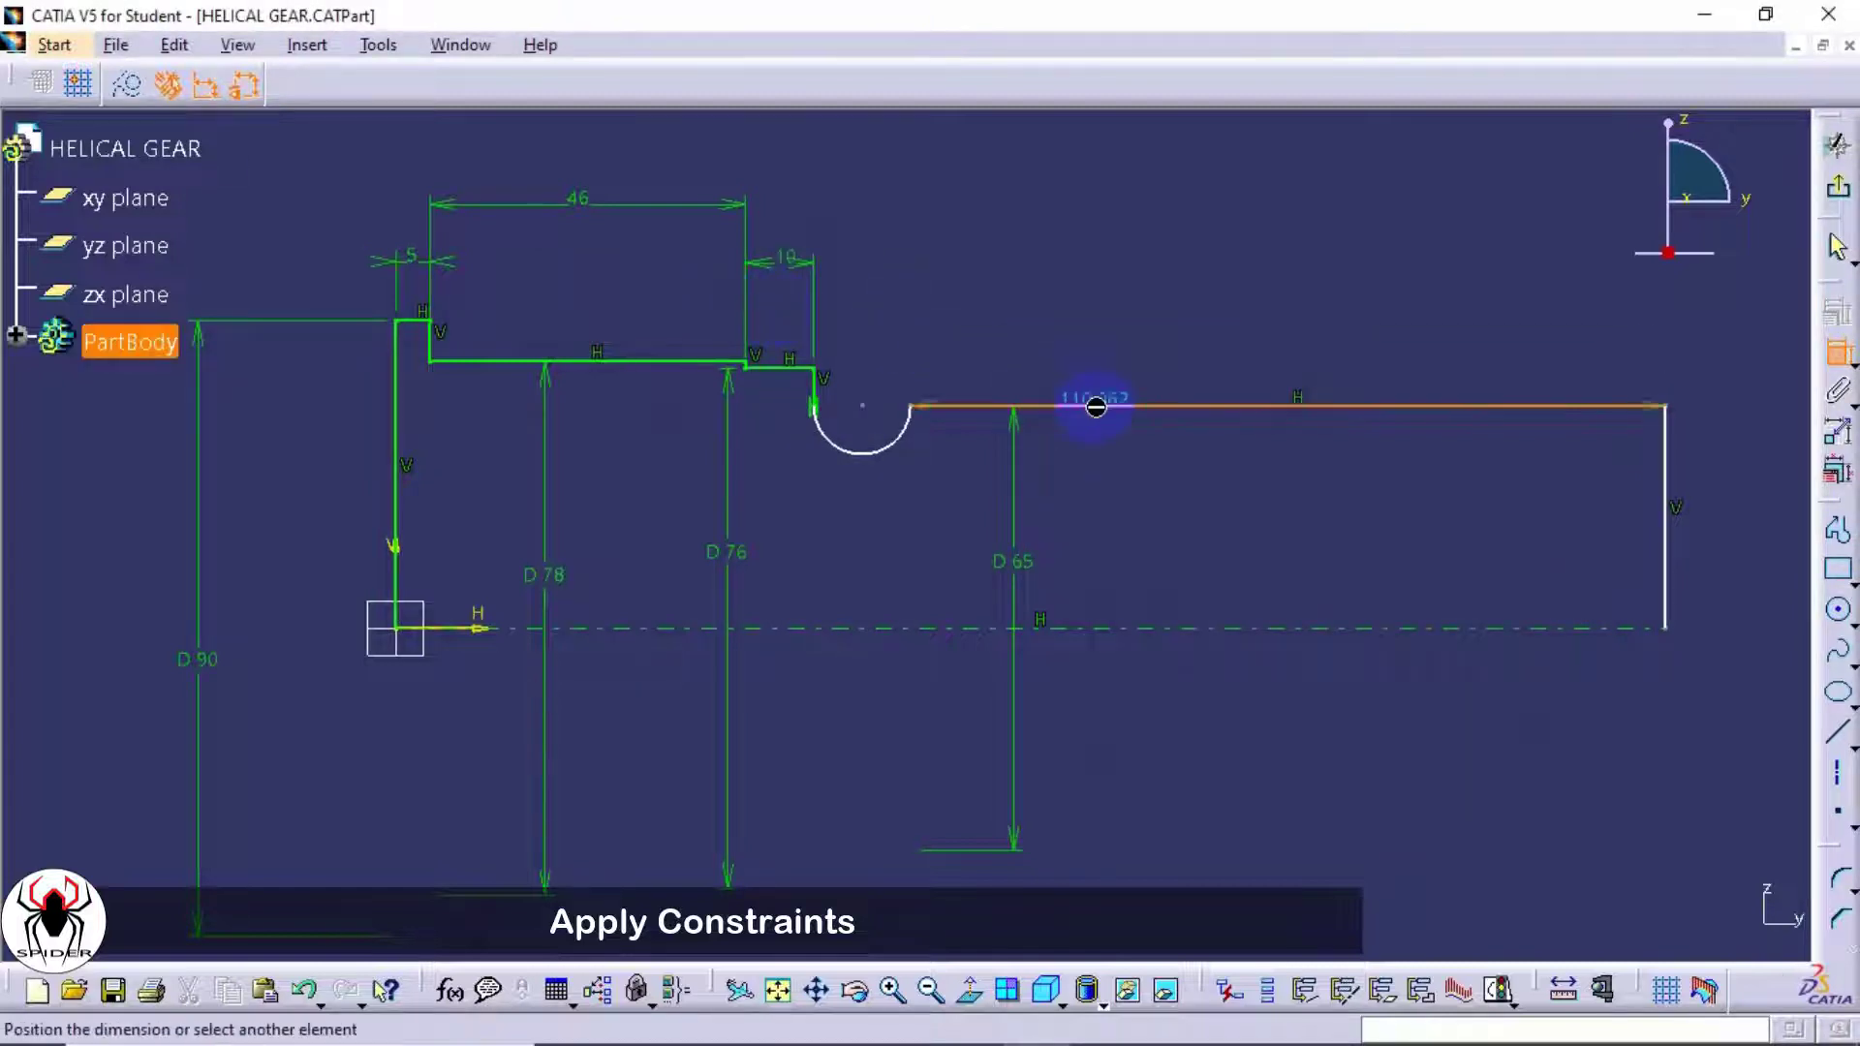
{"action": "left_click", "coordinate": [1148, 274]}
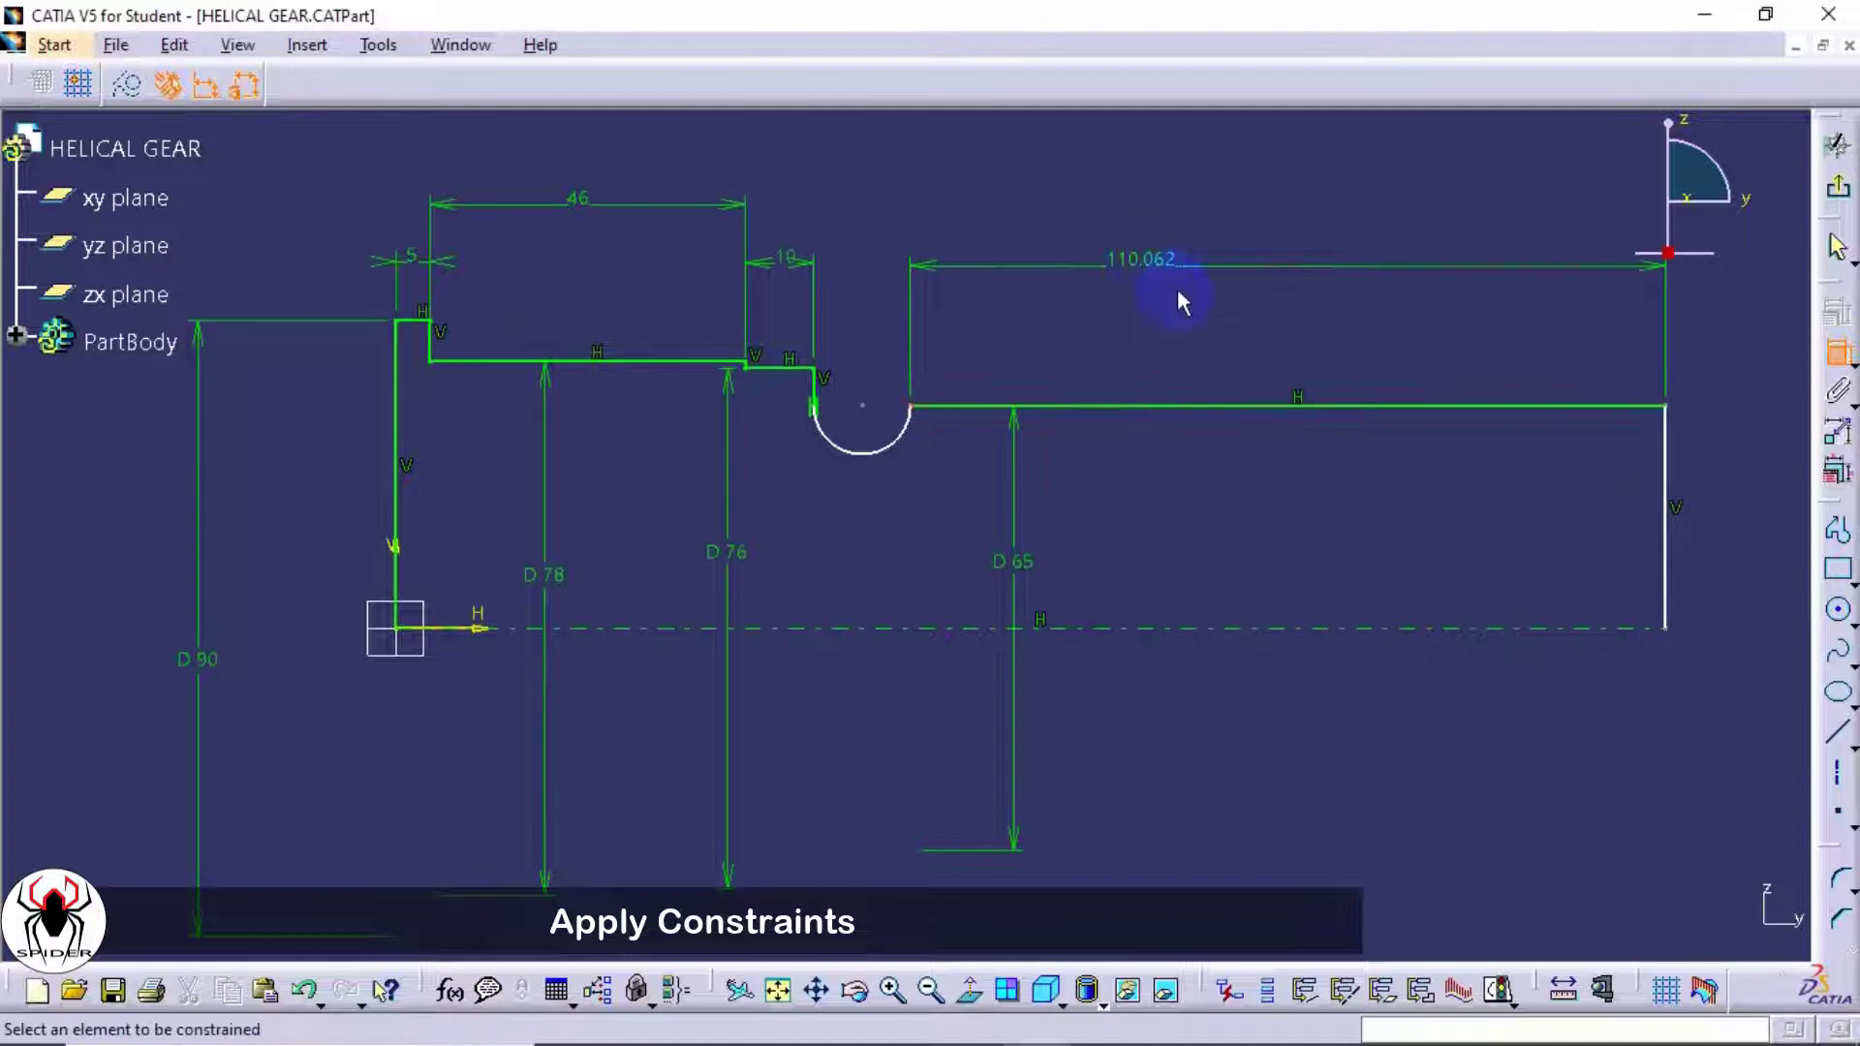
{"action": "double_click", "coordinate": [1170, 261]}
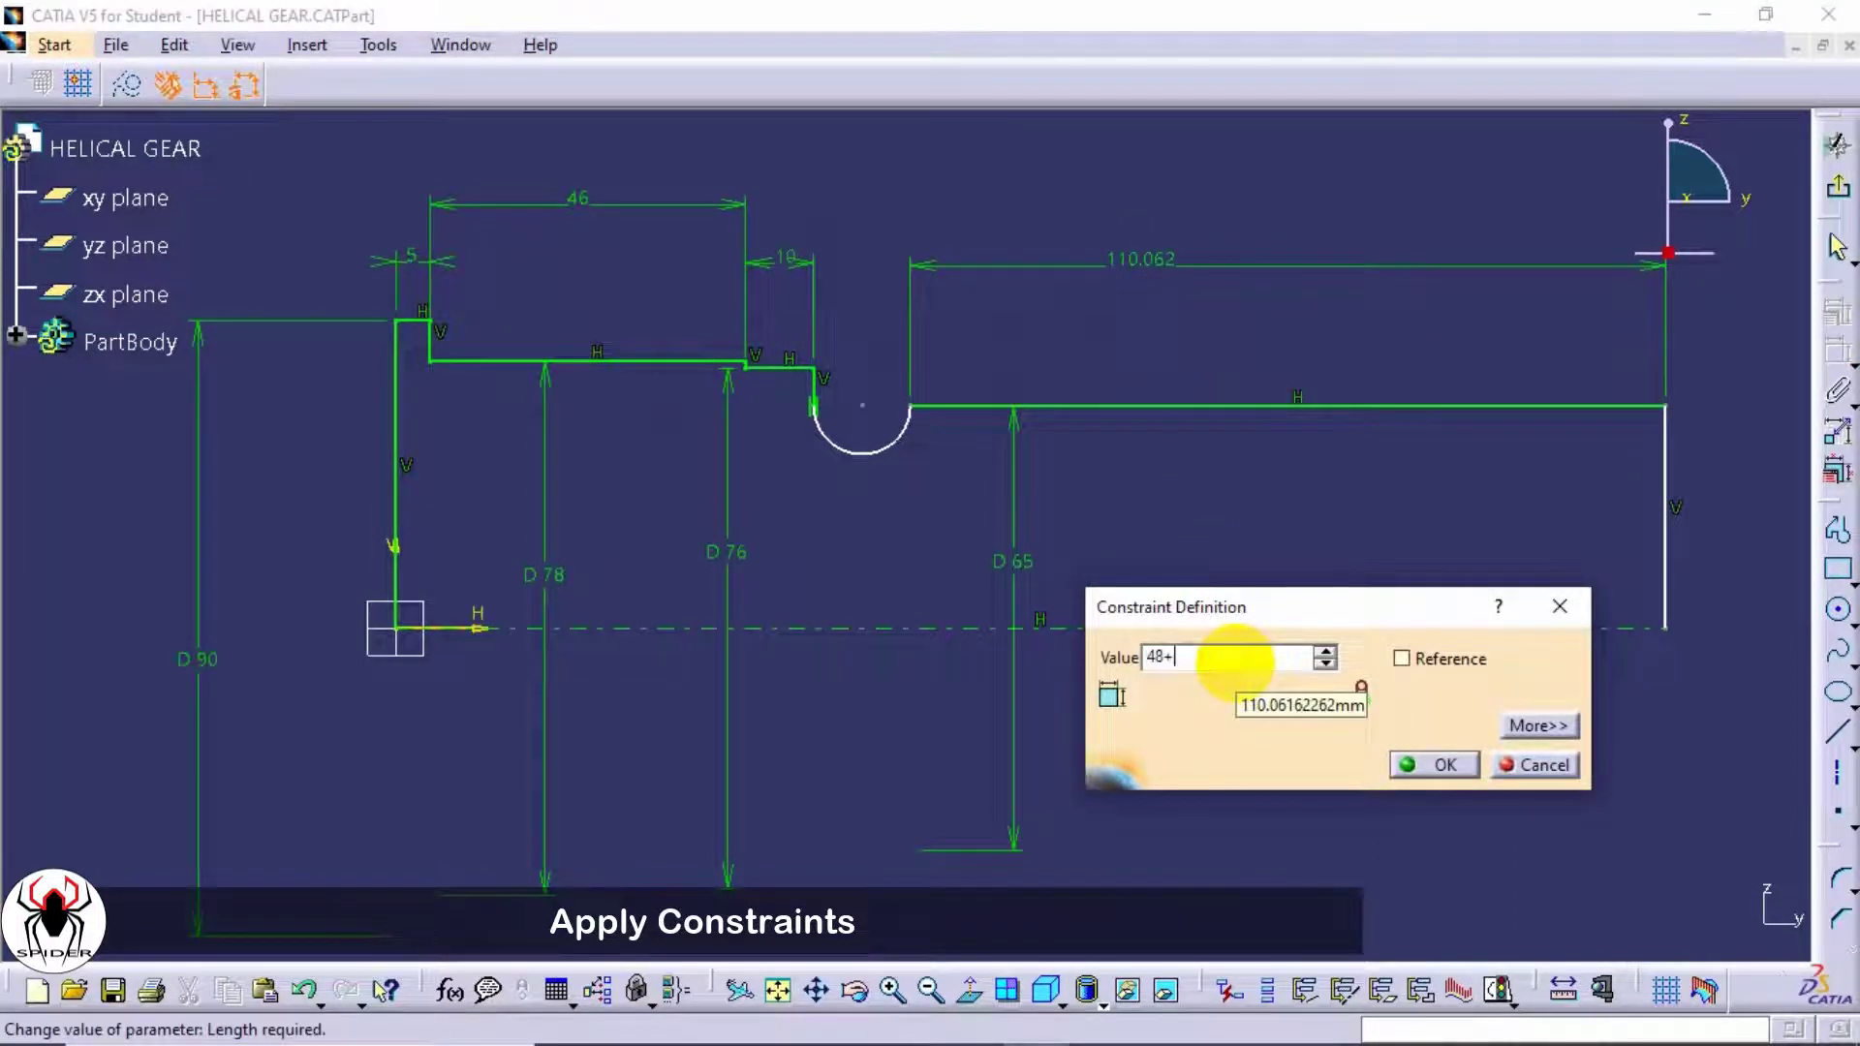
{"action": "type", "text": "48+32"}
{"action": "key", "text": "Return"}
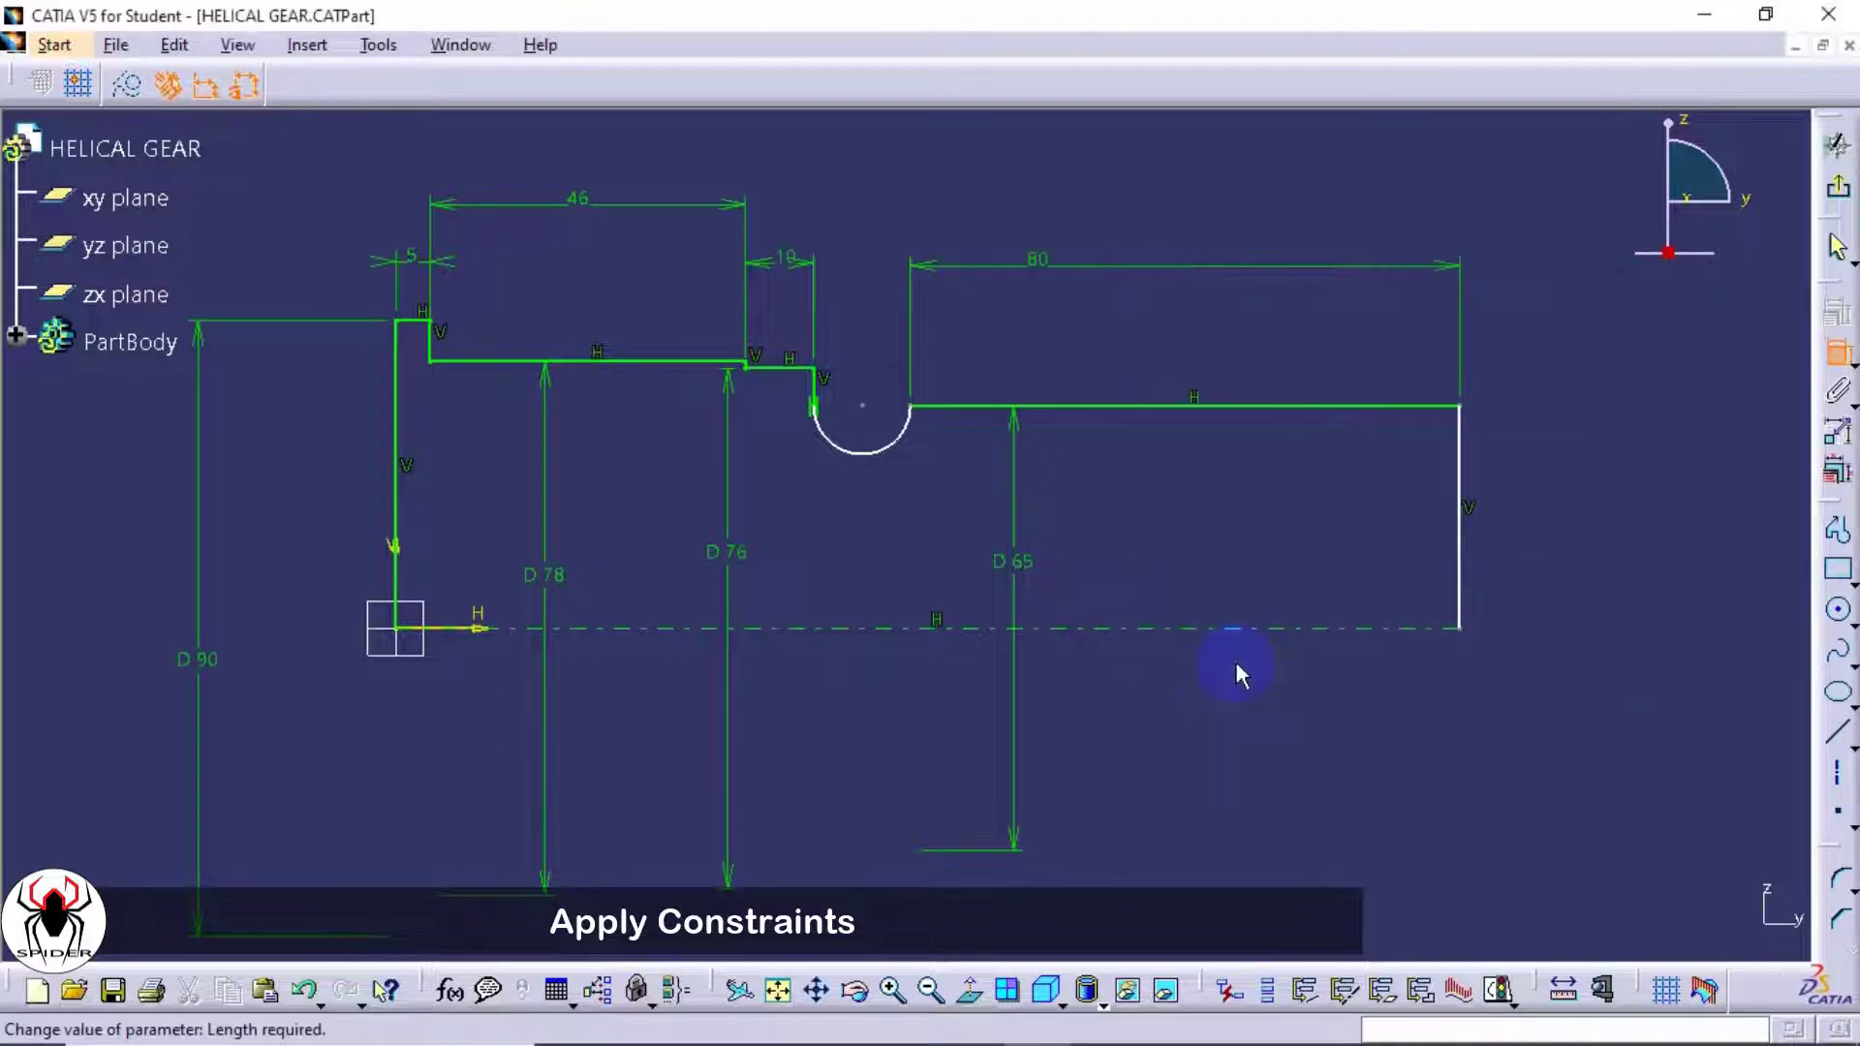
- Dimension the horizontal distance between the vertical line before the arc and the arc's far endpoint, and set it to 22 mm
{"action": "left_click", "coordinate": [809, 390]}
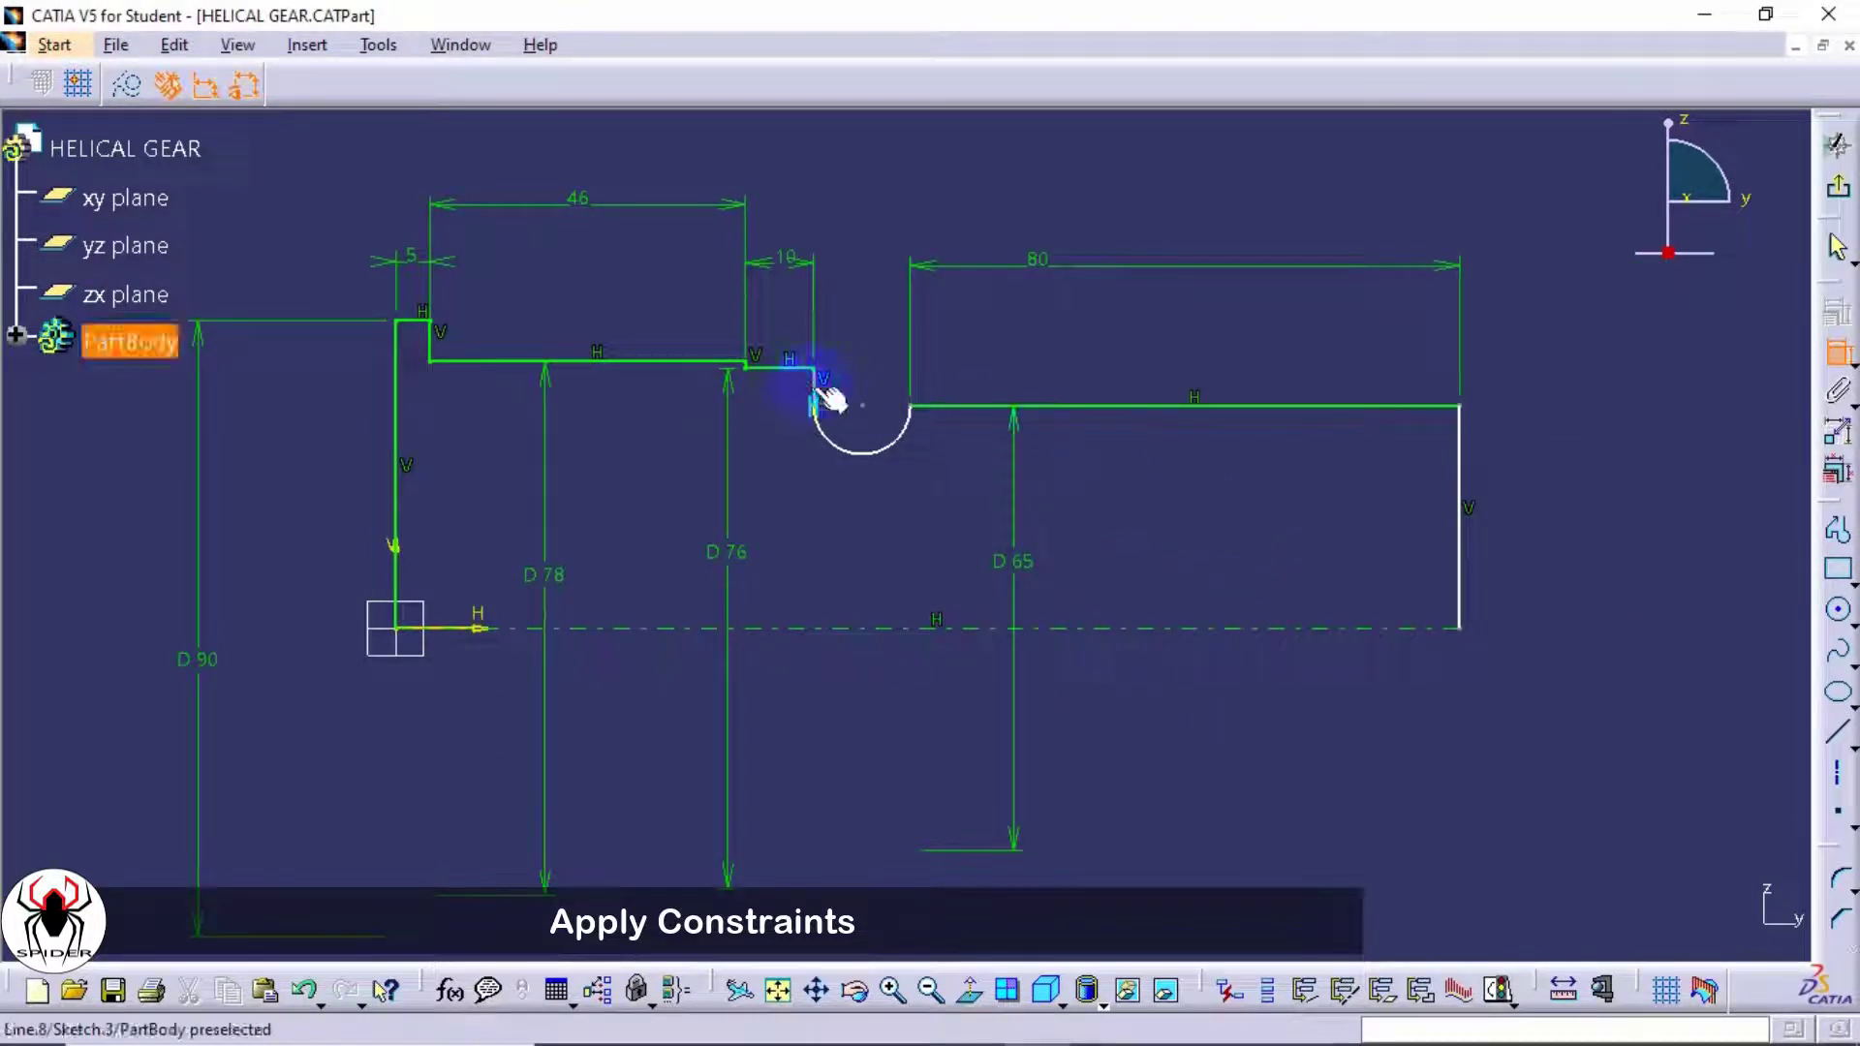
{"action": "left_click", "coordinate": [911, 407]}
{"action": "left_click", "coordinate": [876, 198]}
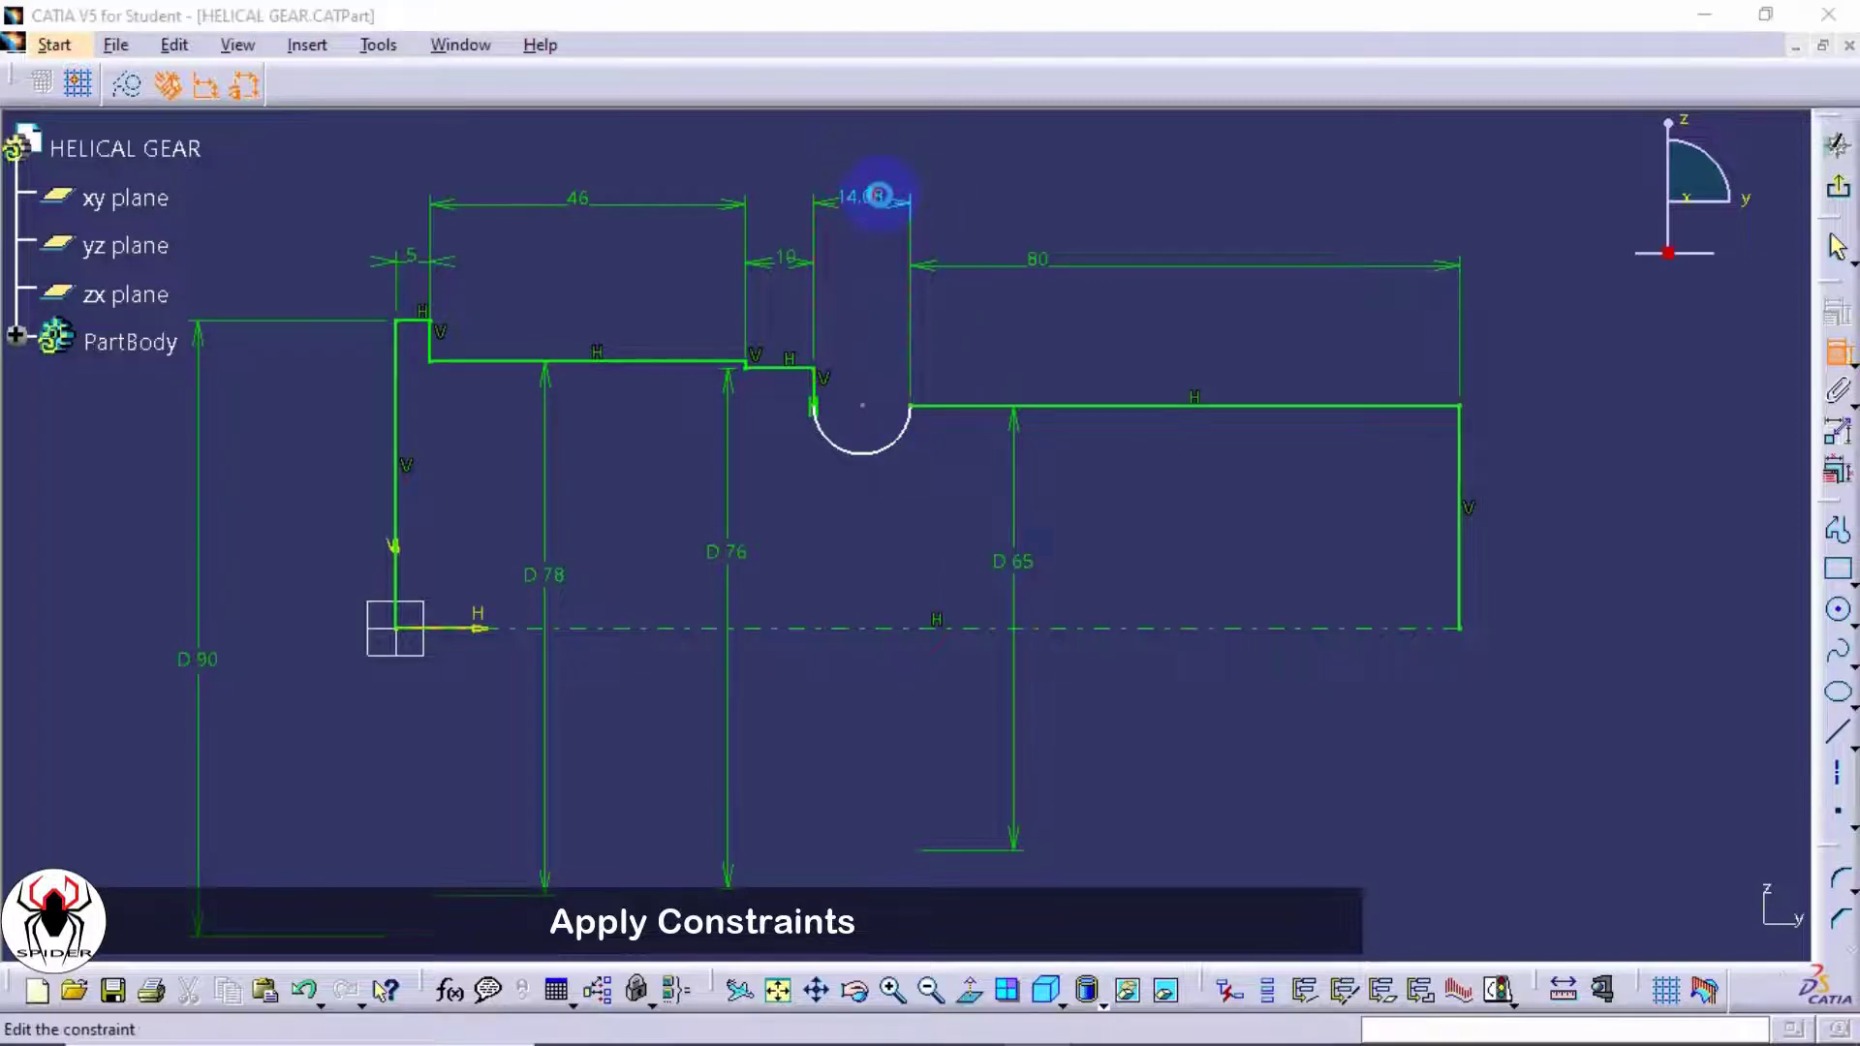
{"action": "double_click", "coordinate": [877, 197]}
{"action": "key", "text": "Return"}
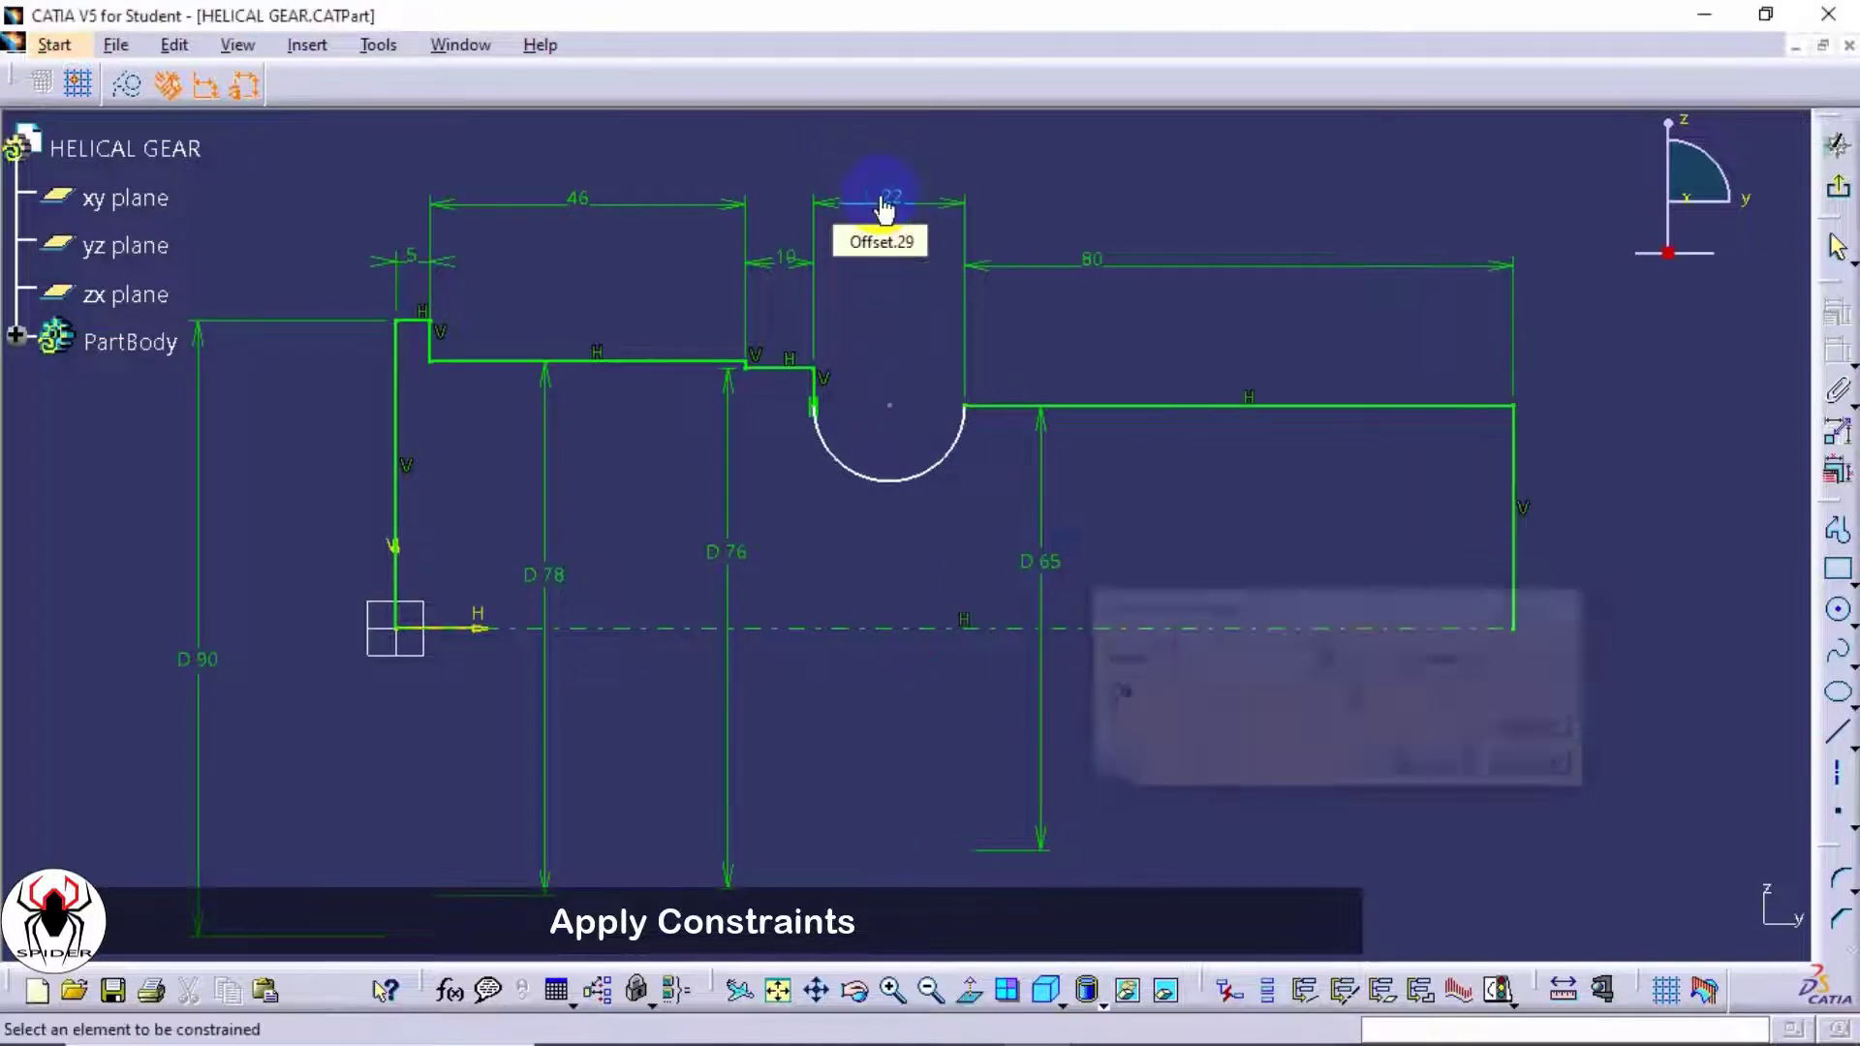
{"action": "key", "text": "Escape"}
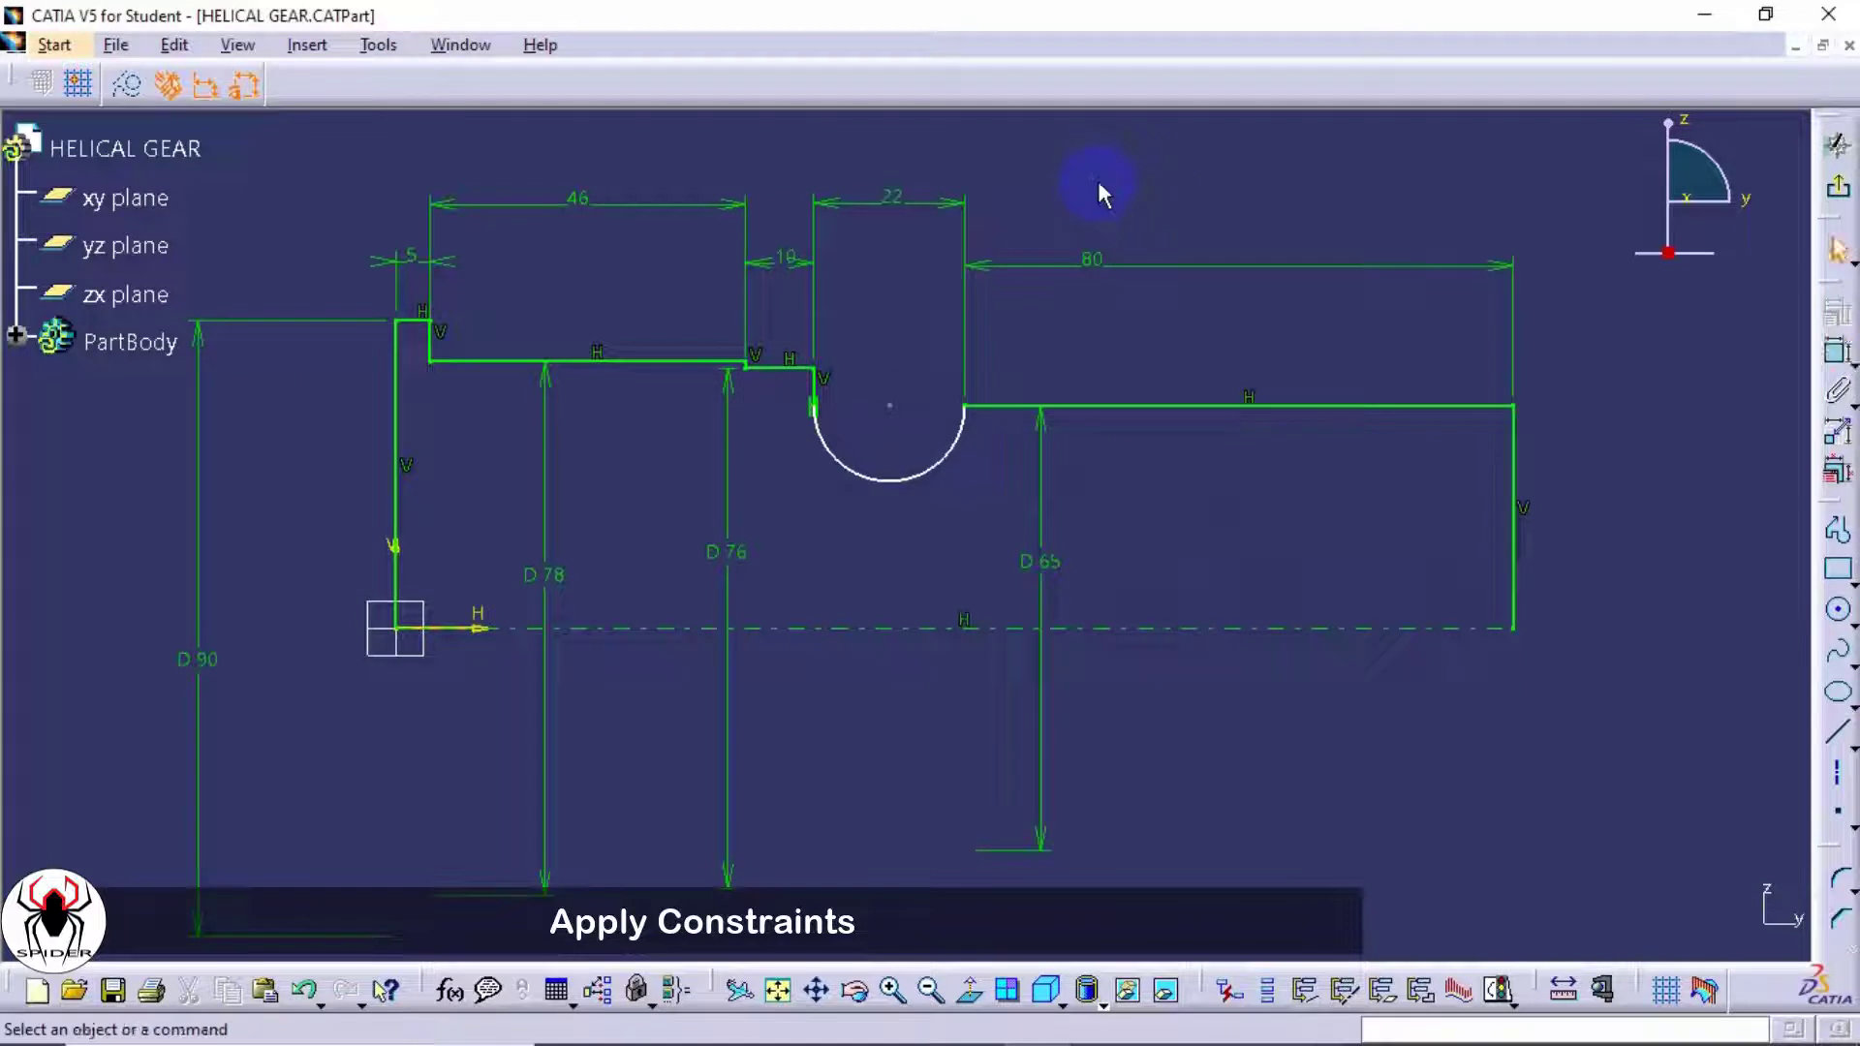
- Make the arc's centre coincident with the long horizontal line after the arc and exit the sketch
{"action": "mouse_move", "coordinate": [863, 469]}
{"action": "left_mouse_down"}
{"action": "mouse_move", "coordinate": [851, 540]}
{"action": "mouse_move", "coordinate": [852, 496]}
{"action": "mouse_move", "coordinate": [860, 514]}
{"action": "mouse_move", "coordinate": [885, 495]}
{"action": "left_mouse_up"}
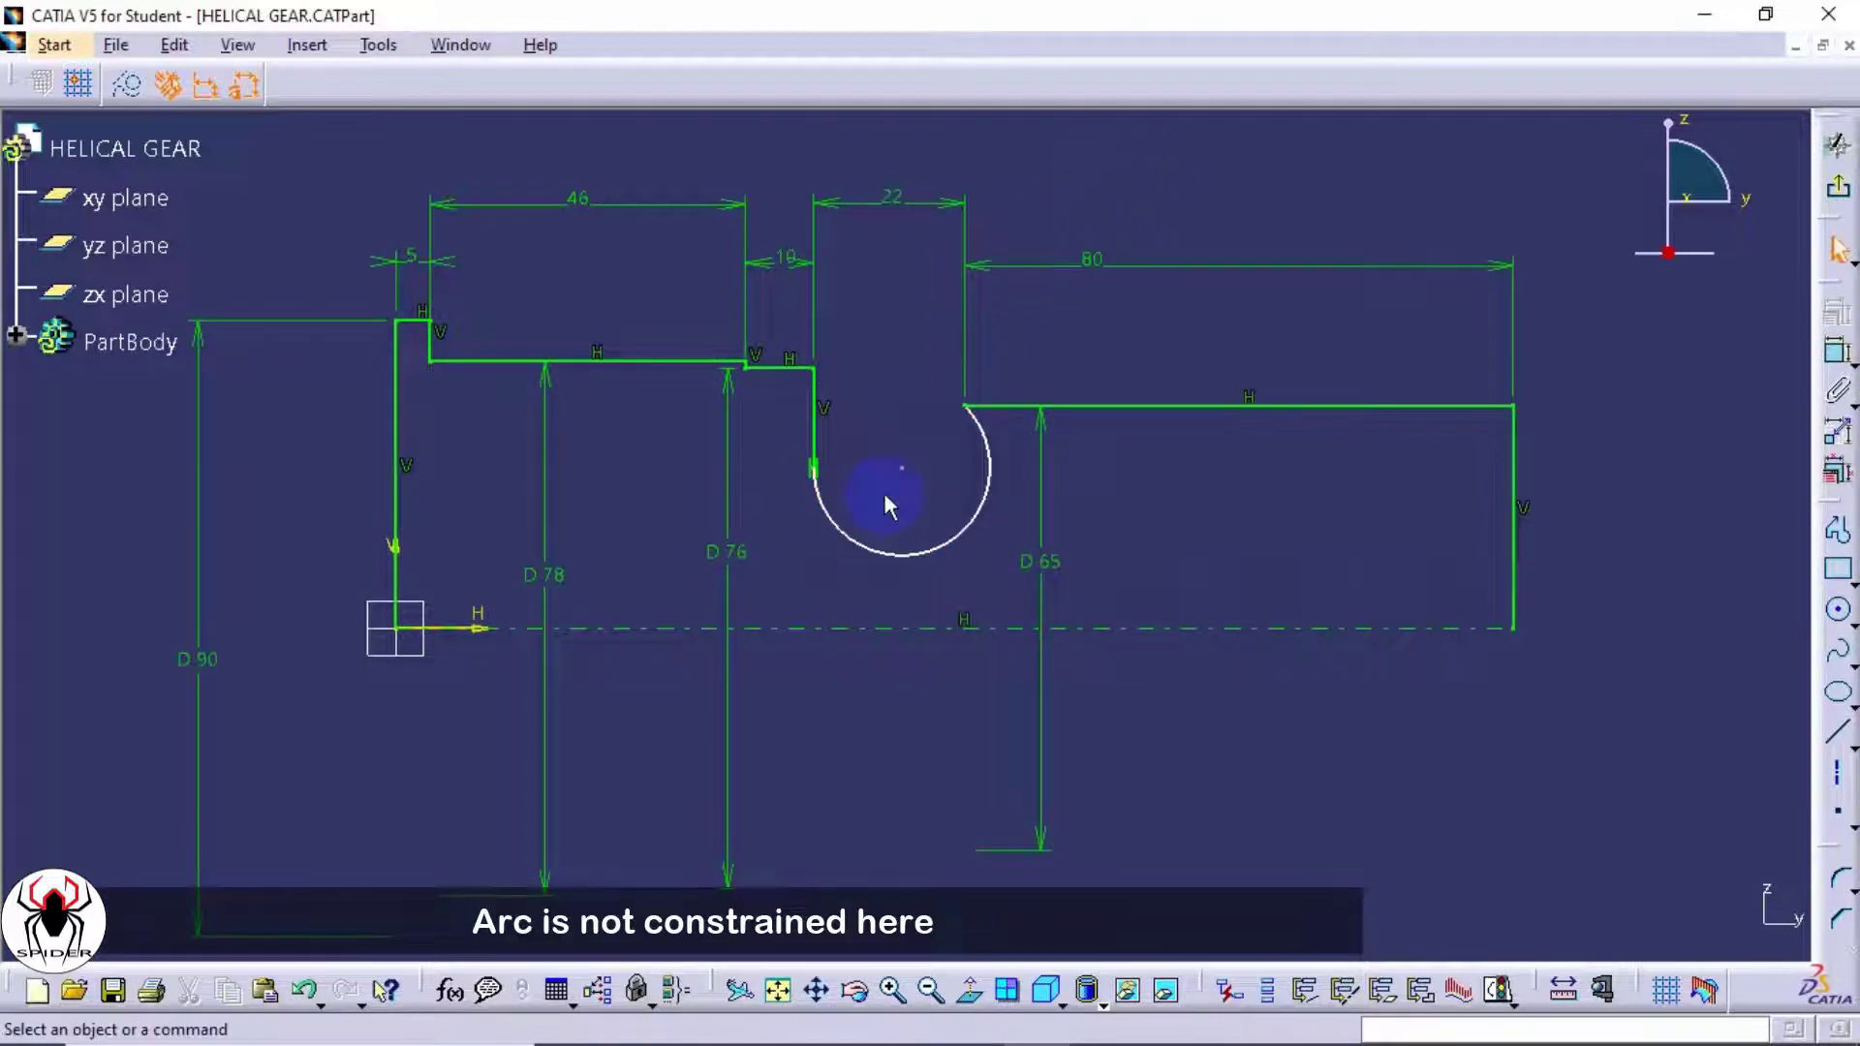
{"action": "left_click", "coordinate": [1836, 357]}
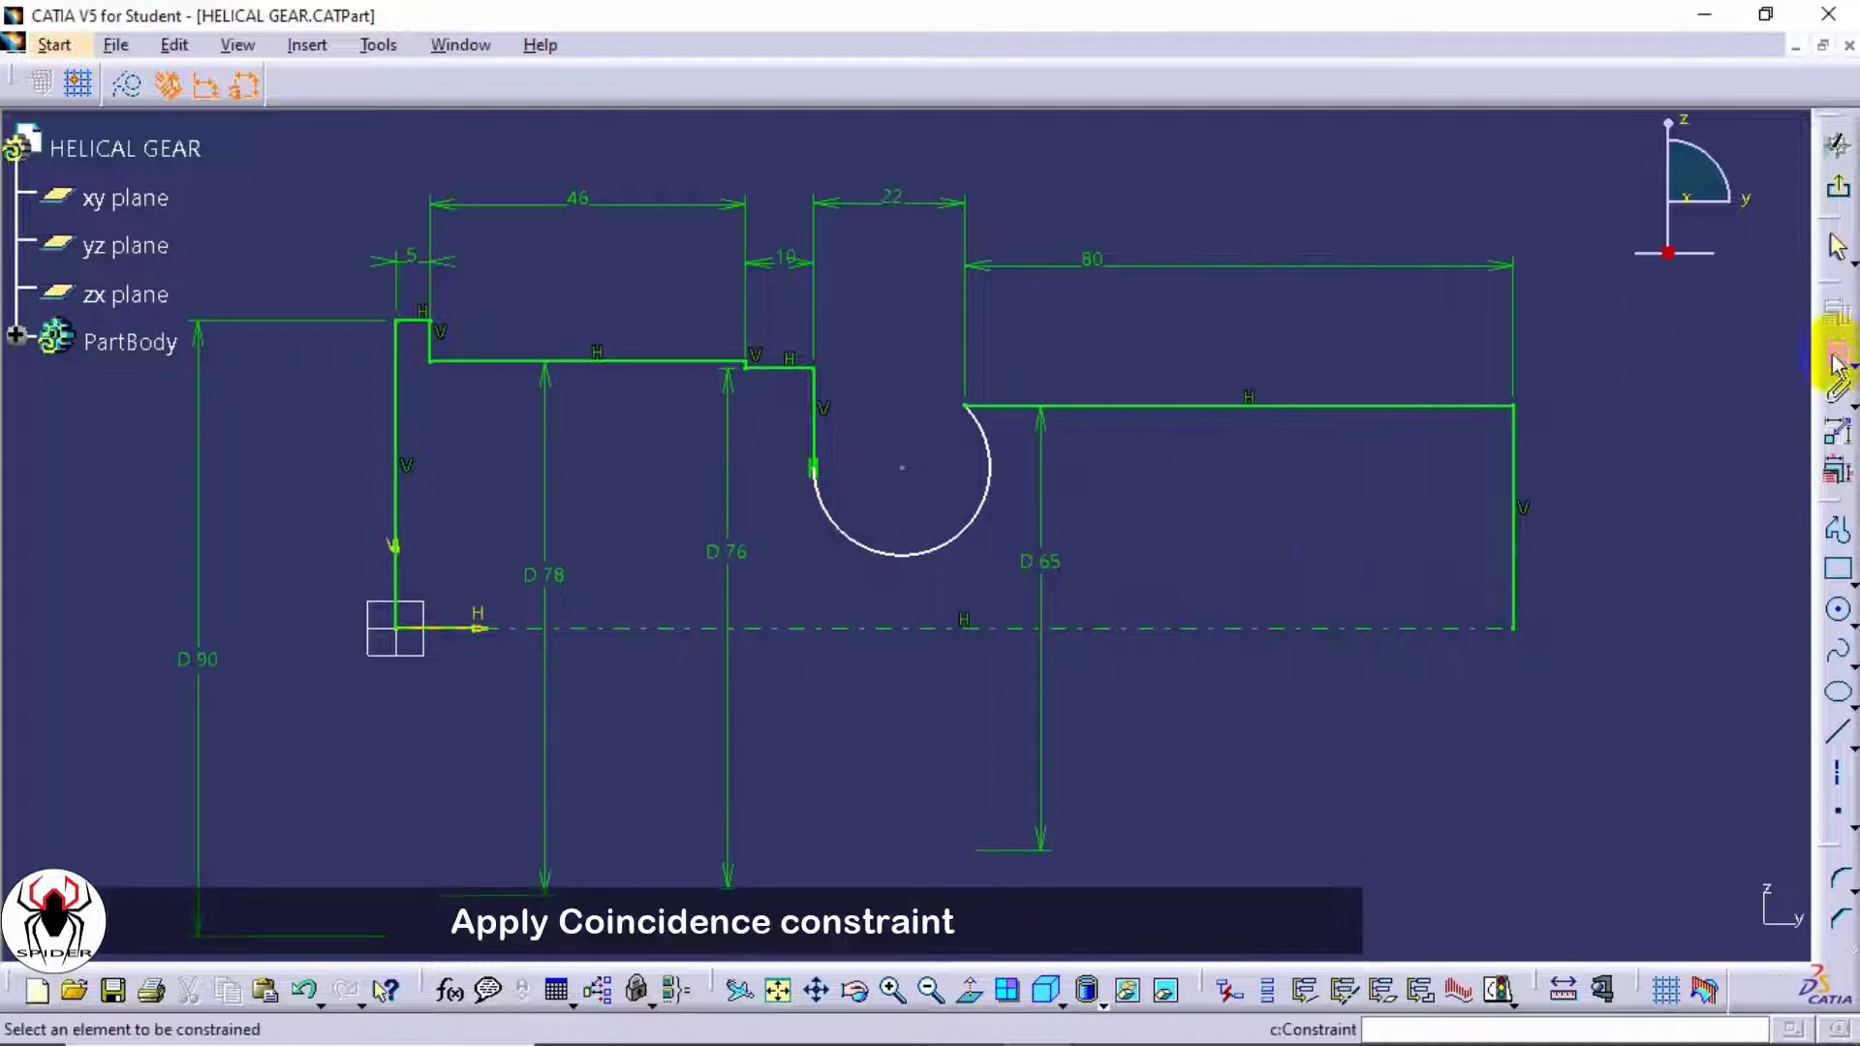
{"action": "left_click", "coordinate": [902, 471]}
{"action": "left_click", "coordinate": [1027, 415]}
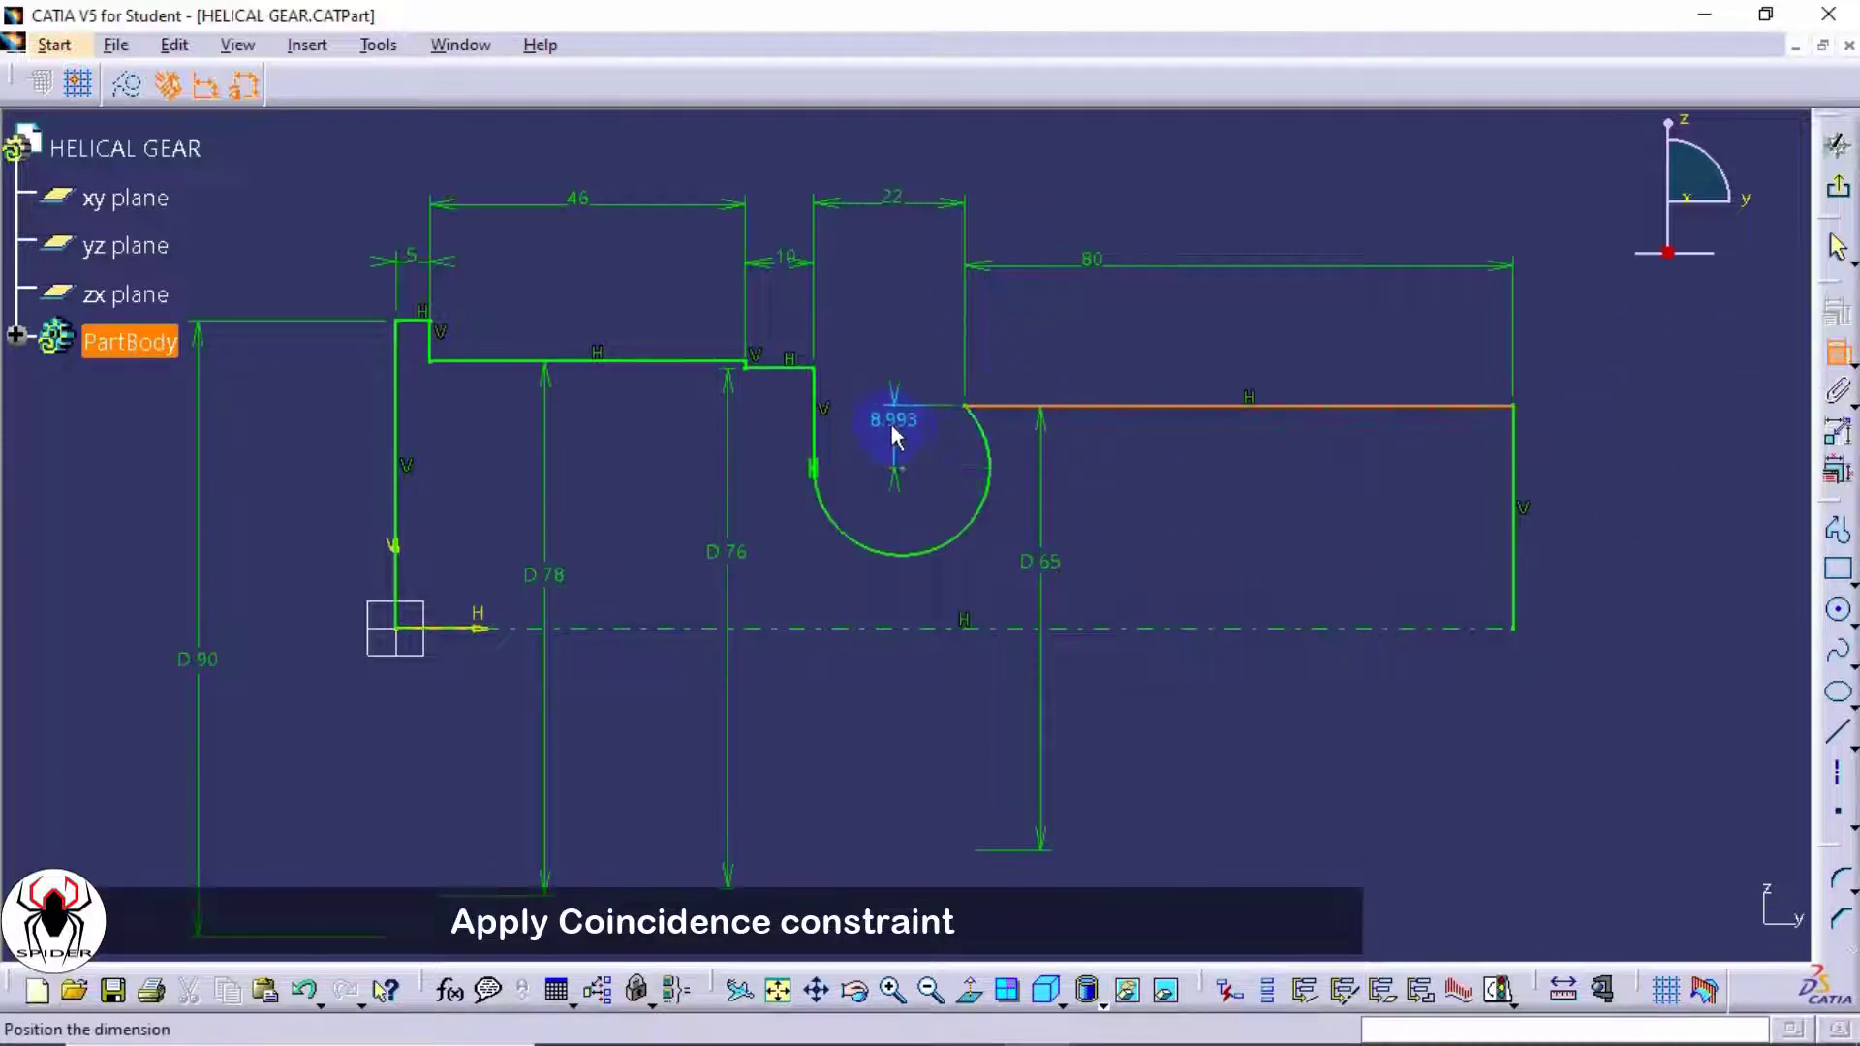
{"action": "right_click", "coordinate": [896, 429]}
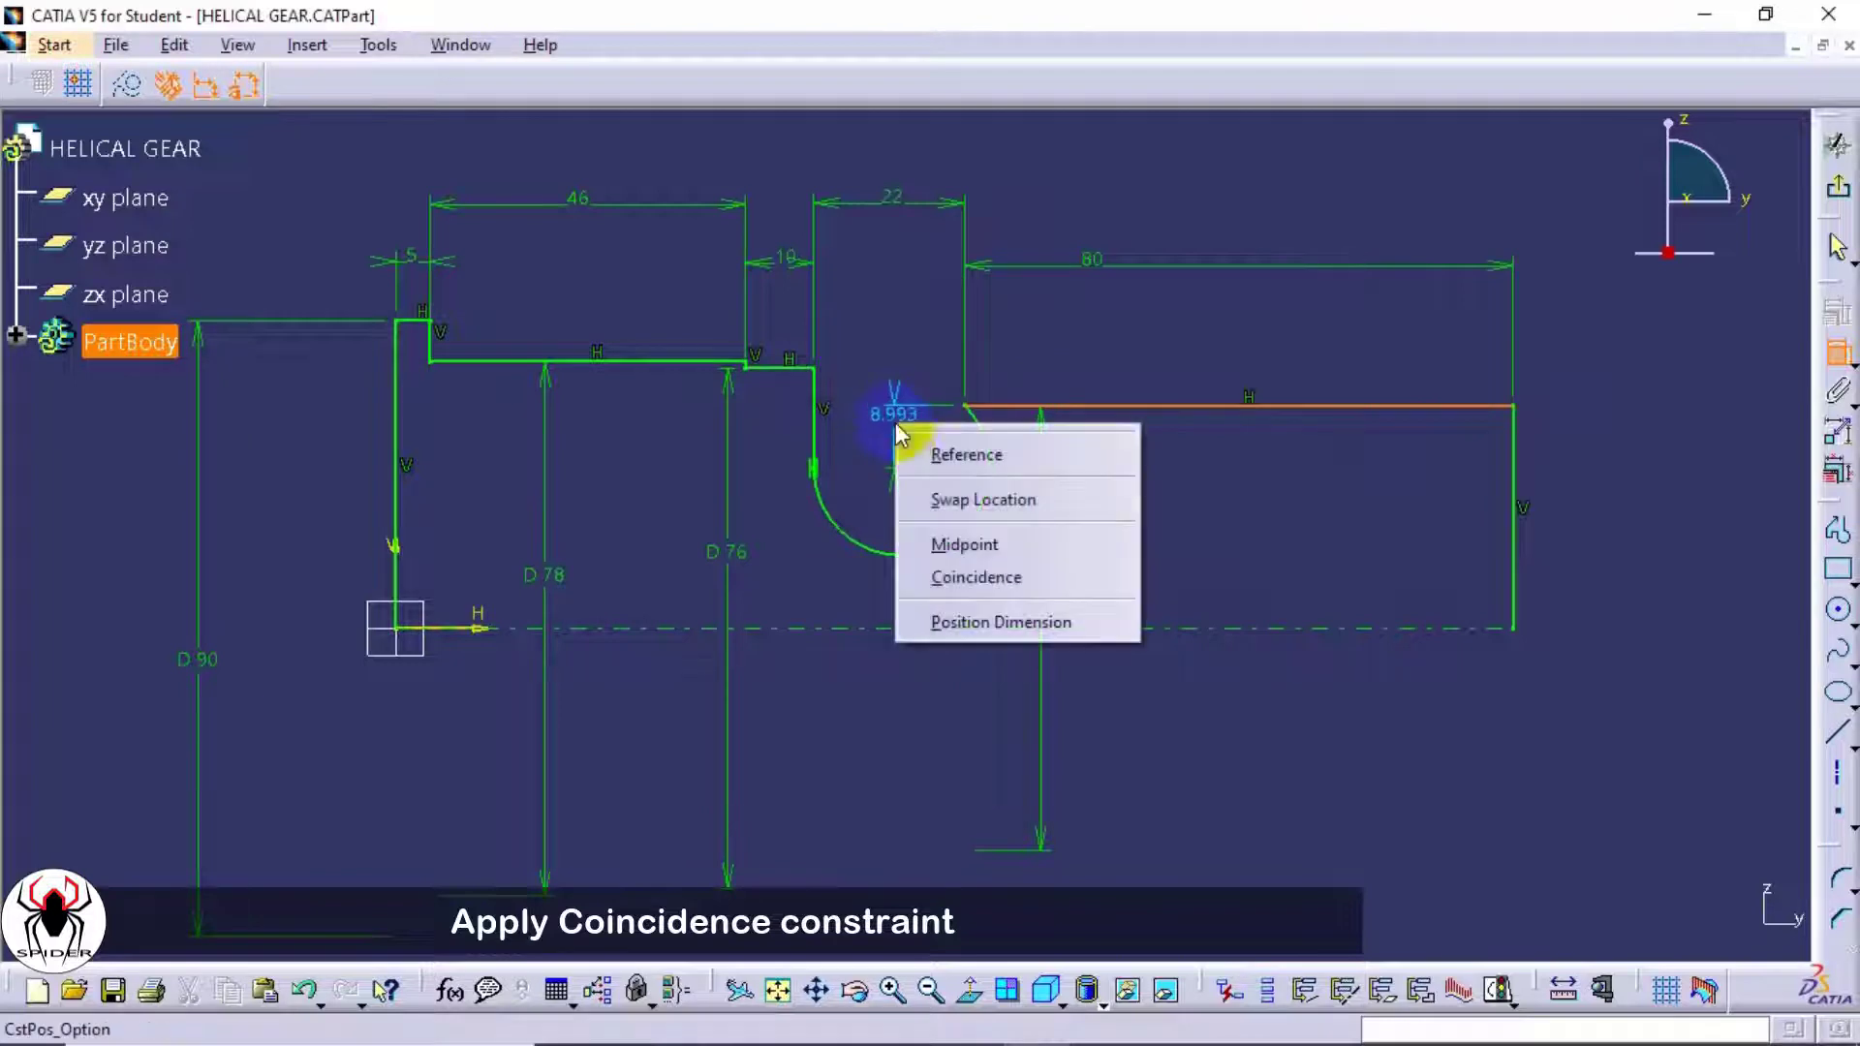
{"action": "left_click", "coordinate": [979, 579]}
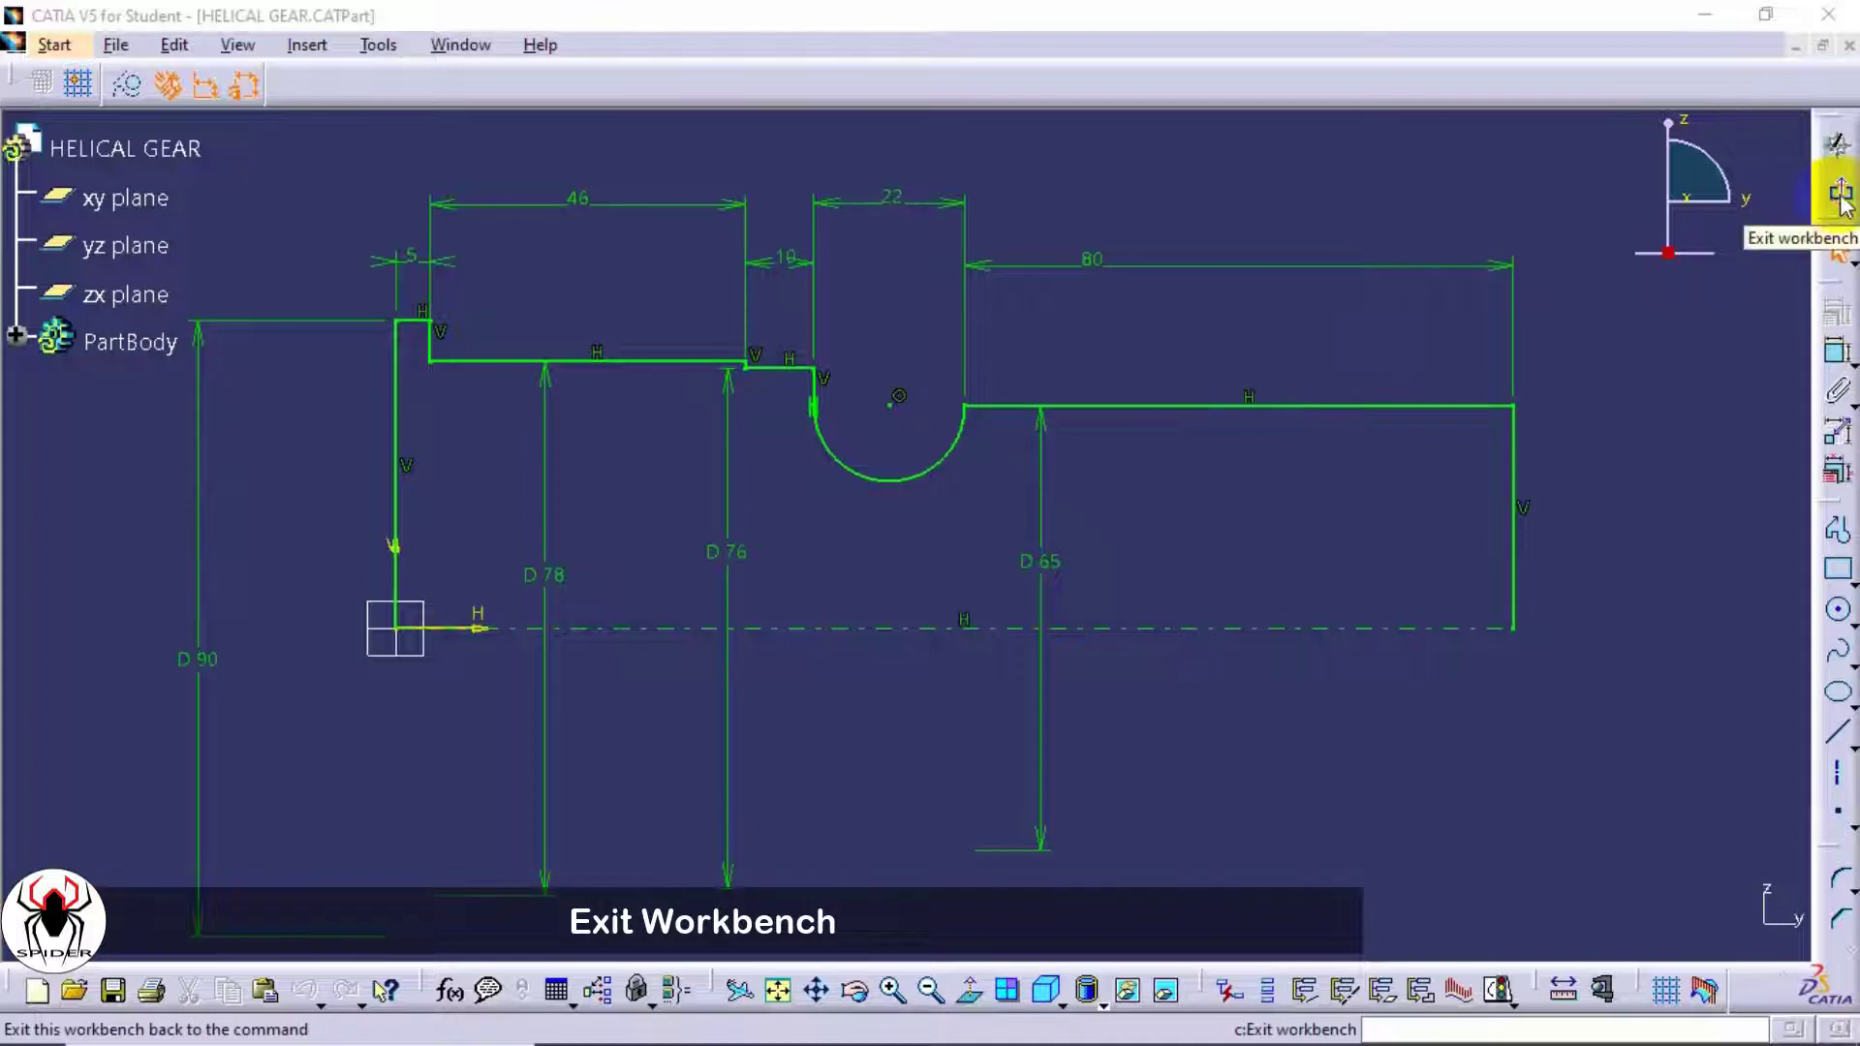
{"action": "left_click", "coordinate": [1838, 190]}
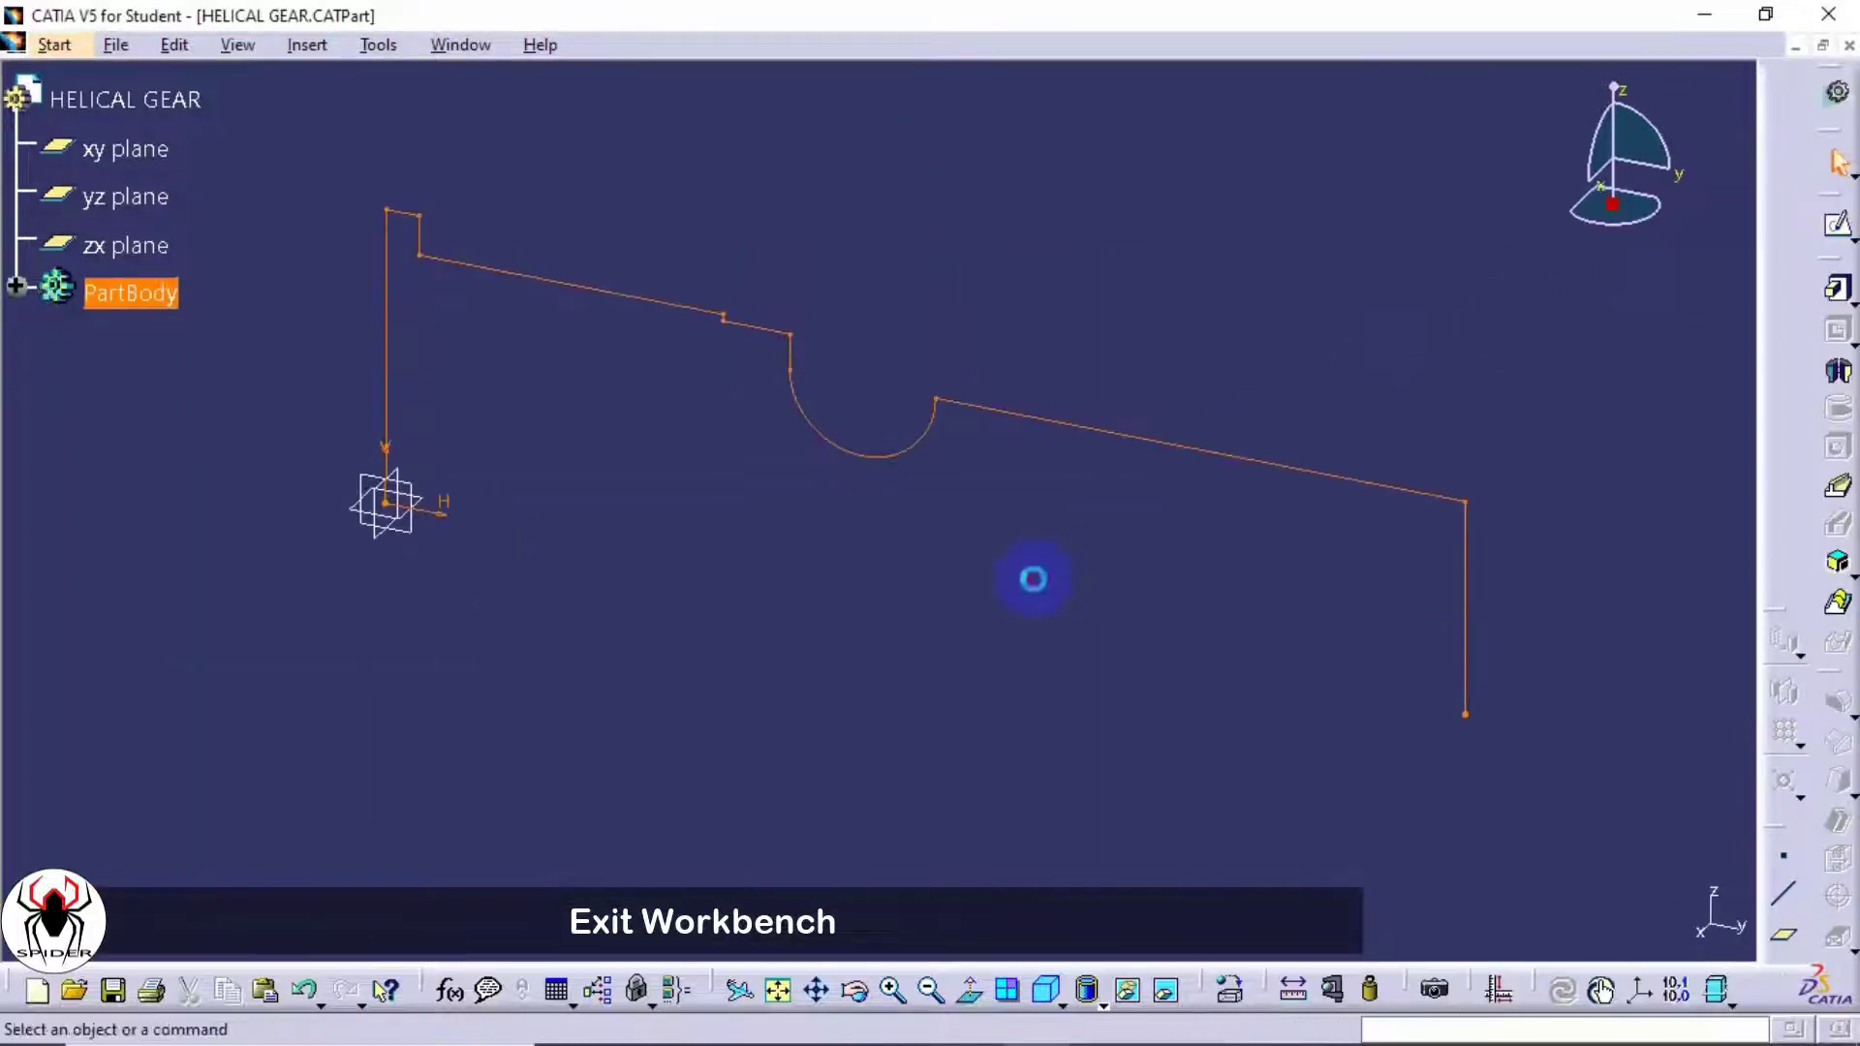
- Revolve the stepped profile into a solid with Shaft about the sketch axis, using first angle 0deg and second angle 360deg
{"action": "left_click", "coordinate": [1032, 578]}
{"action": "middle_click_drag", "start_coordinate": [884, 319], "coordinate": [876, 411], "text": "ctrl"}
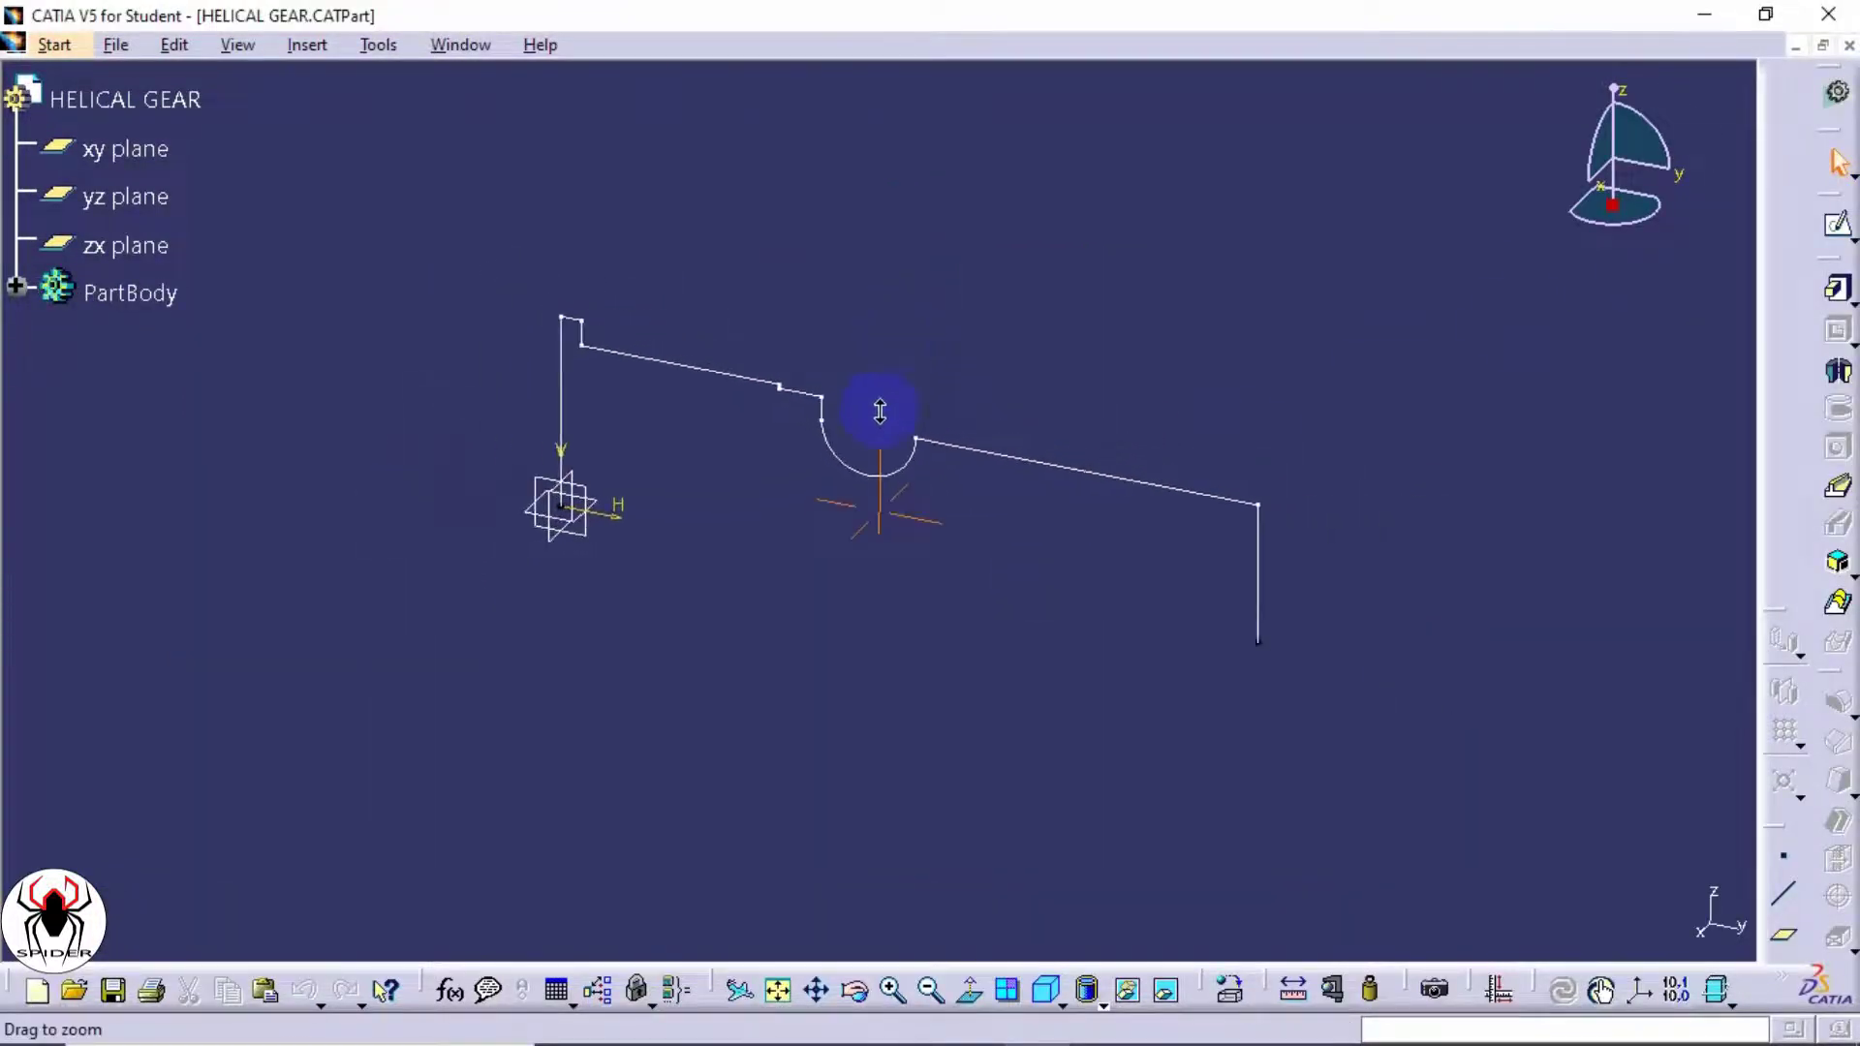
{"action": "left_click", "coordinate": [1838, 373]}
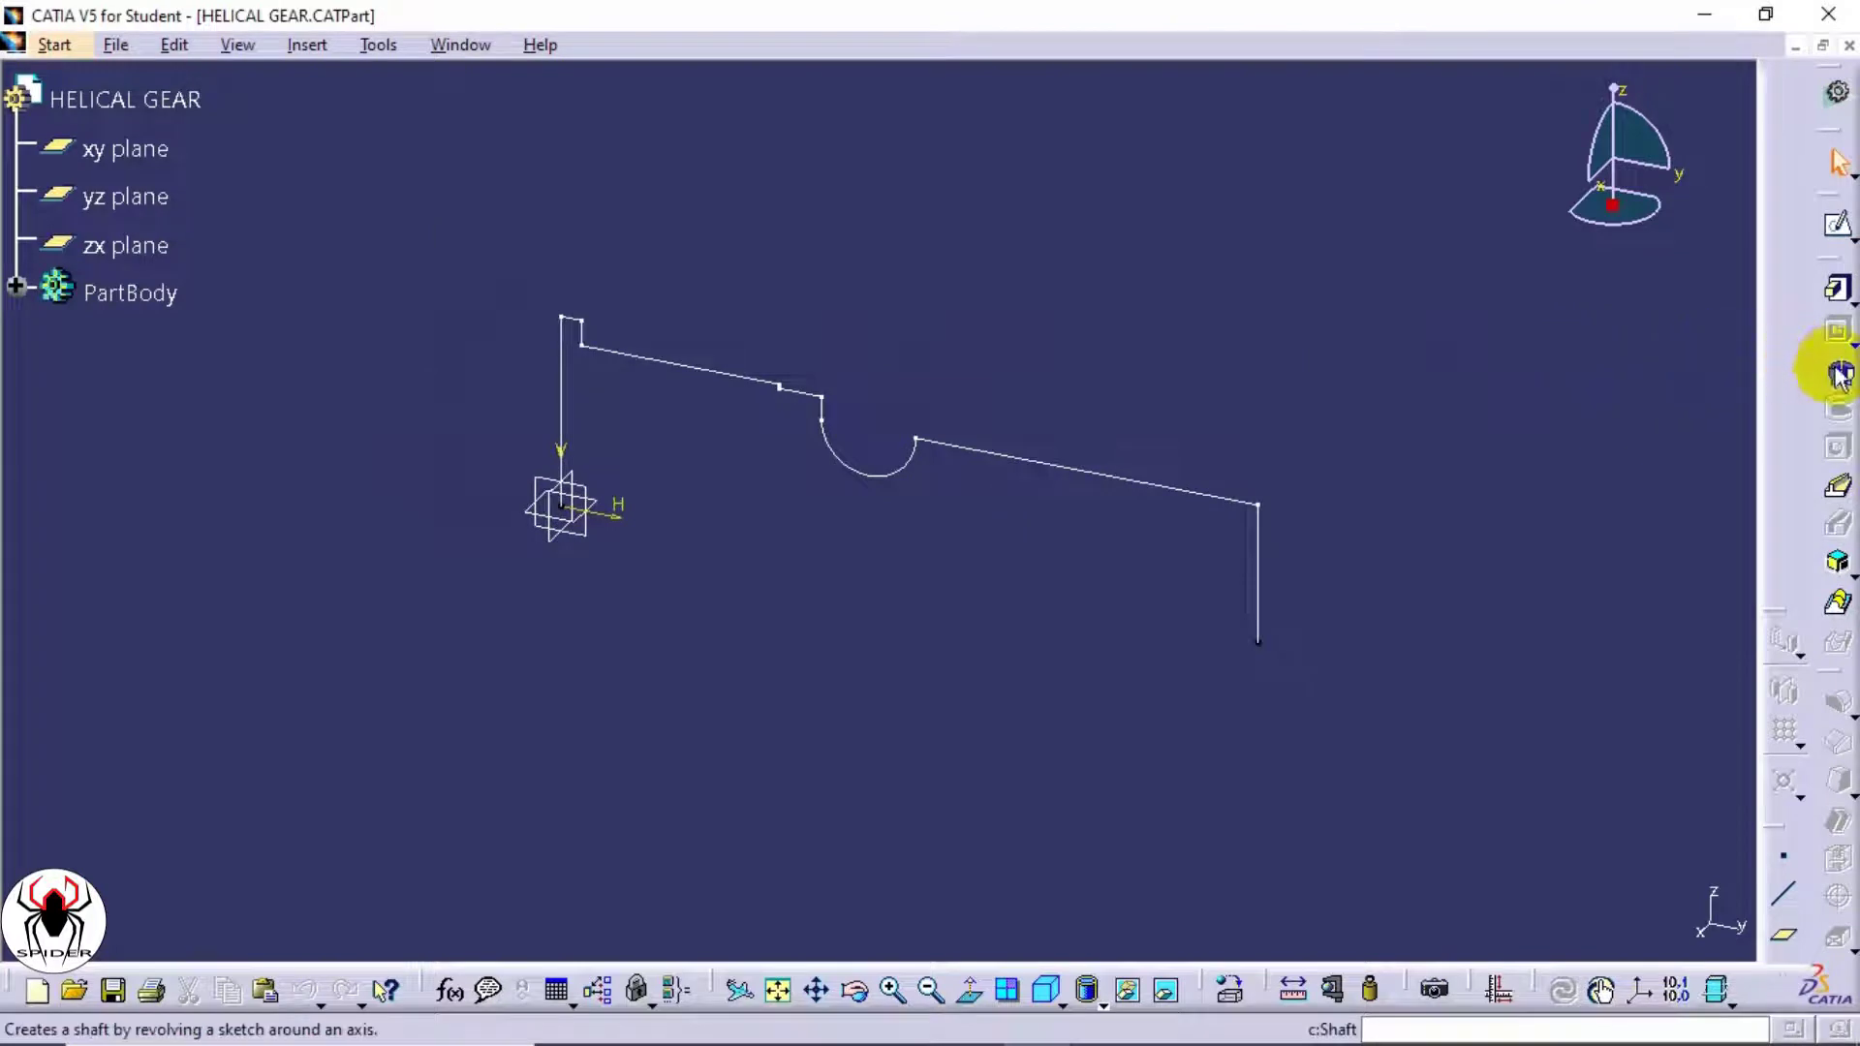
{"action": "left_click", "coordinate": [1838, 373]}
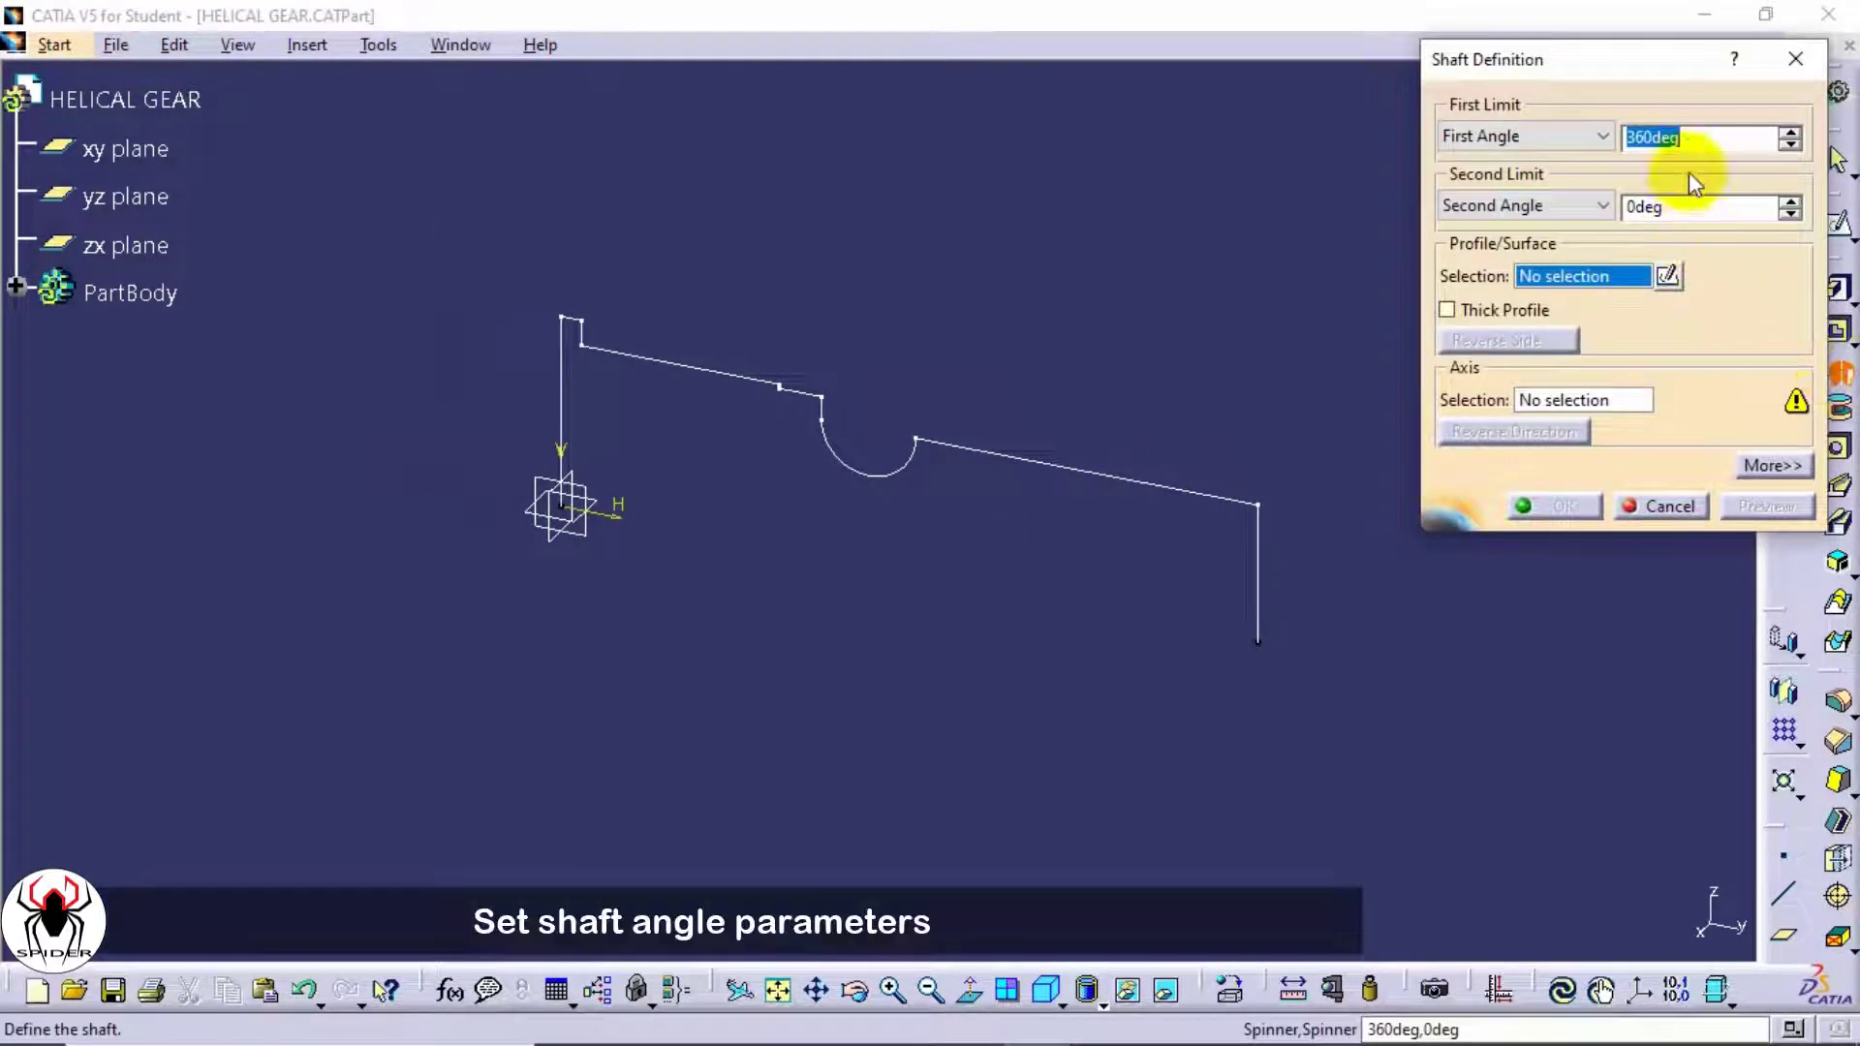
{"action": "left_click_drag", "start_coordinate": [1697, 139], "coordinate": [1613, 142]}
{"action": "type", "text": "0"}
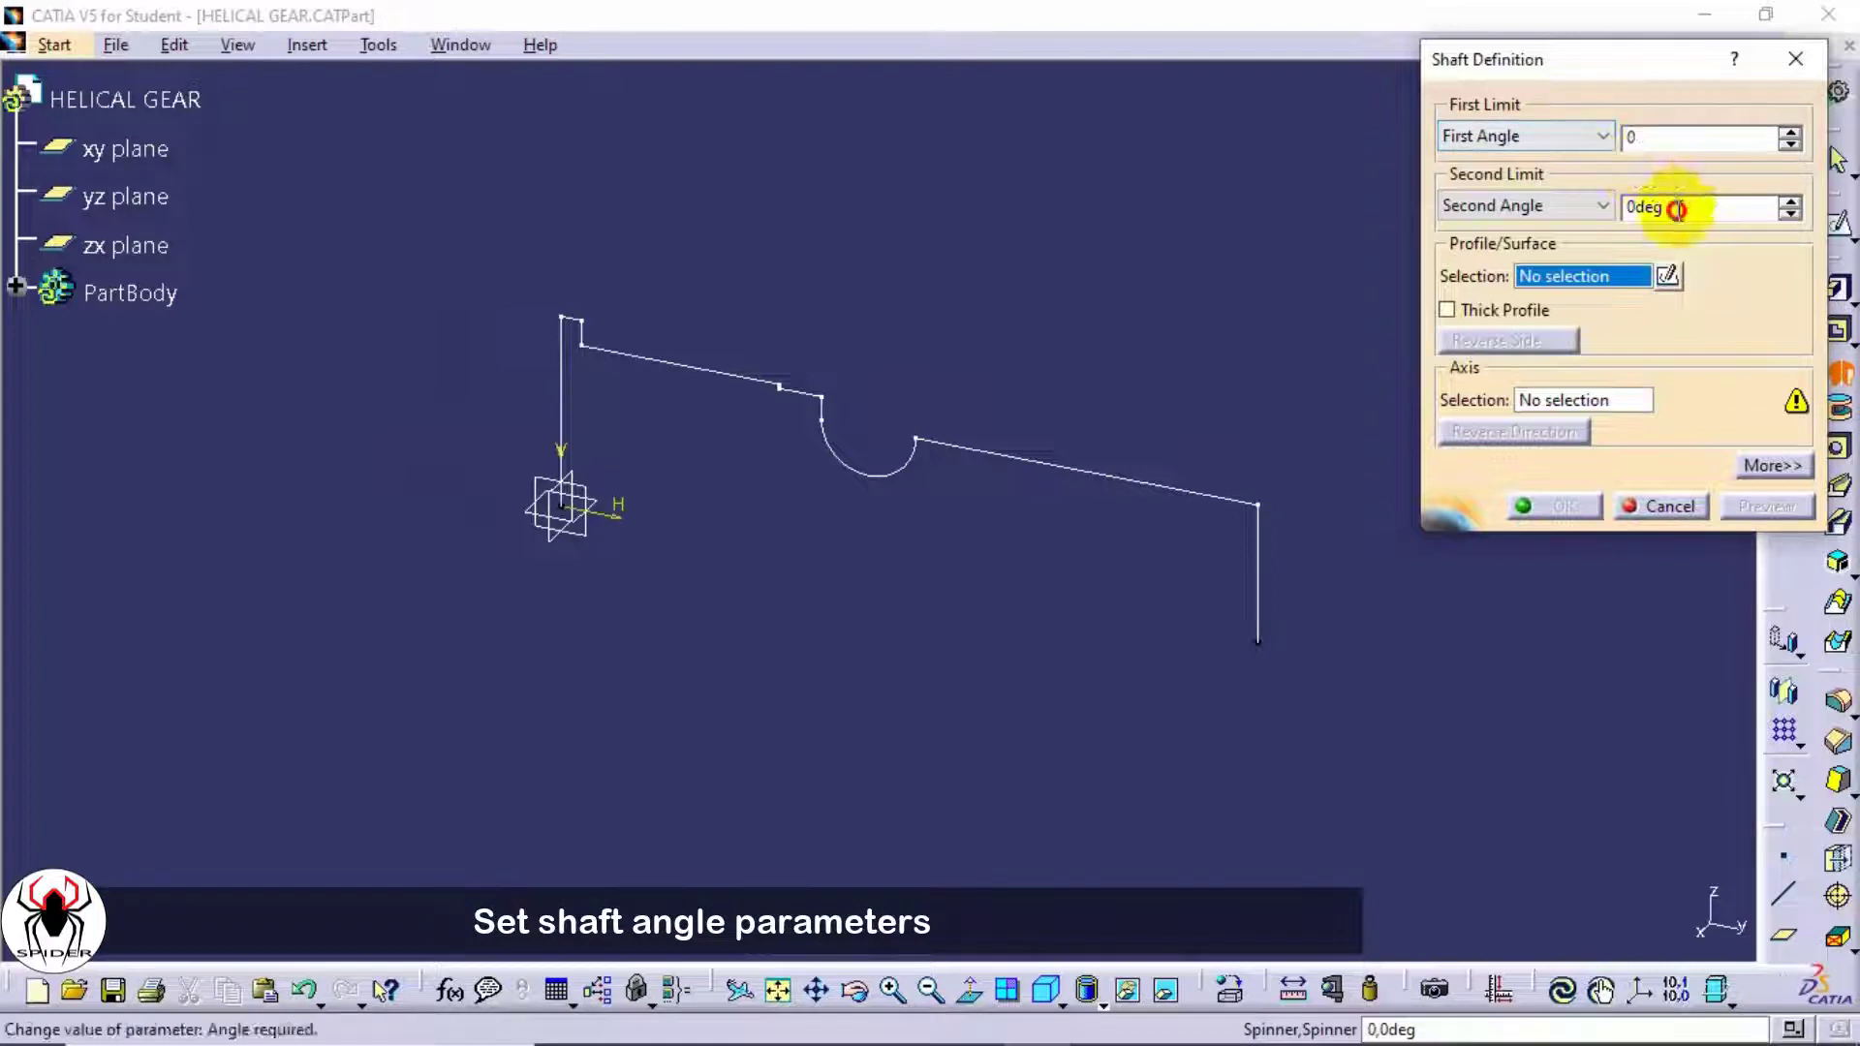
{"action": "left_click_drag", "start_coordinate": [1683, 206], "coordinate": [1616, 207]}
{"action": "type", "text": "360"}
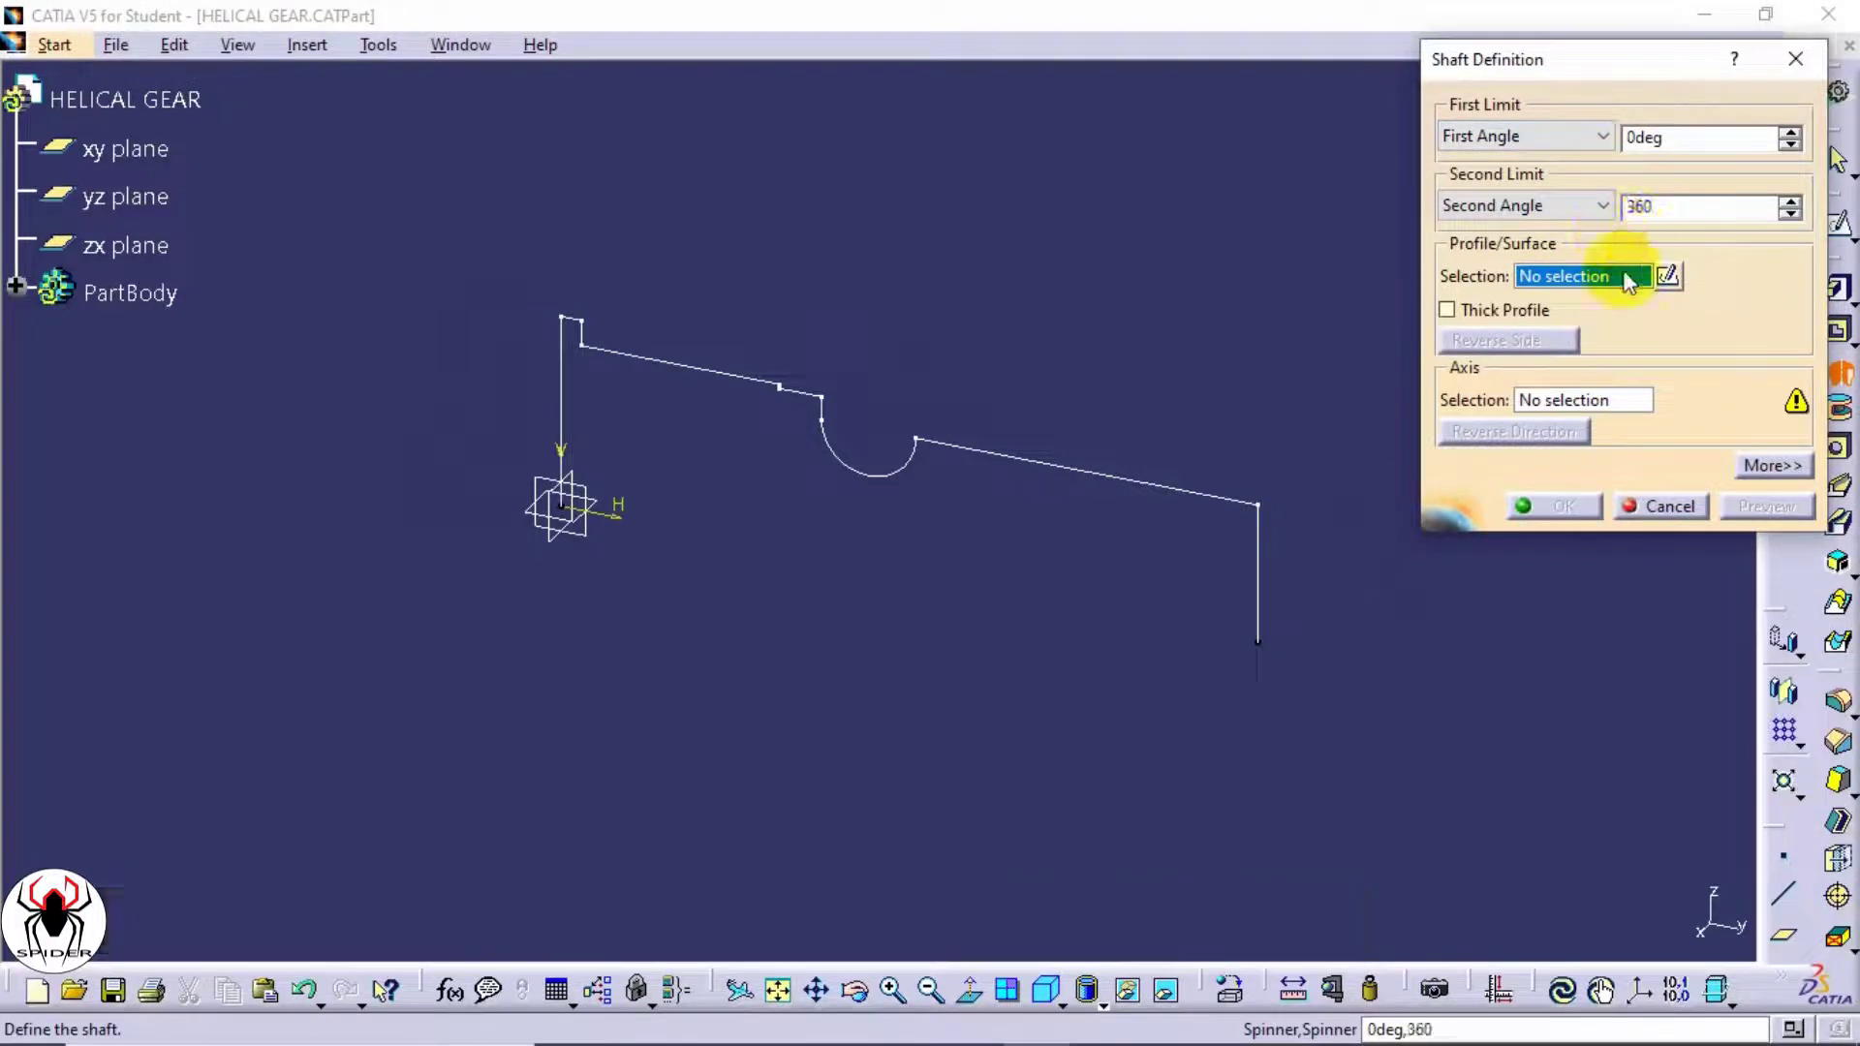
{"action": "left_click", "coordinate": [1138, 466]}
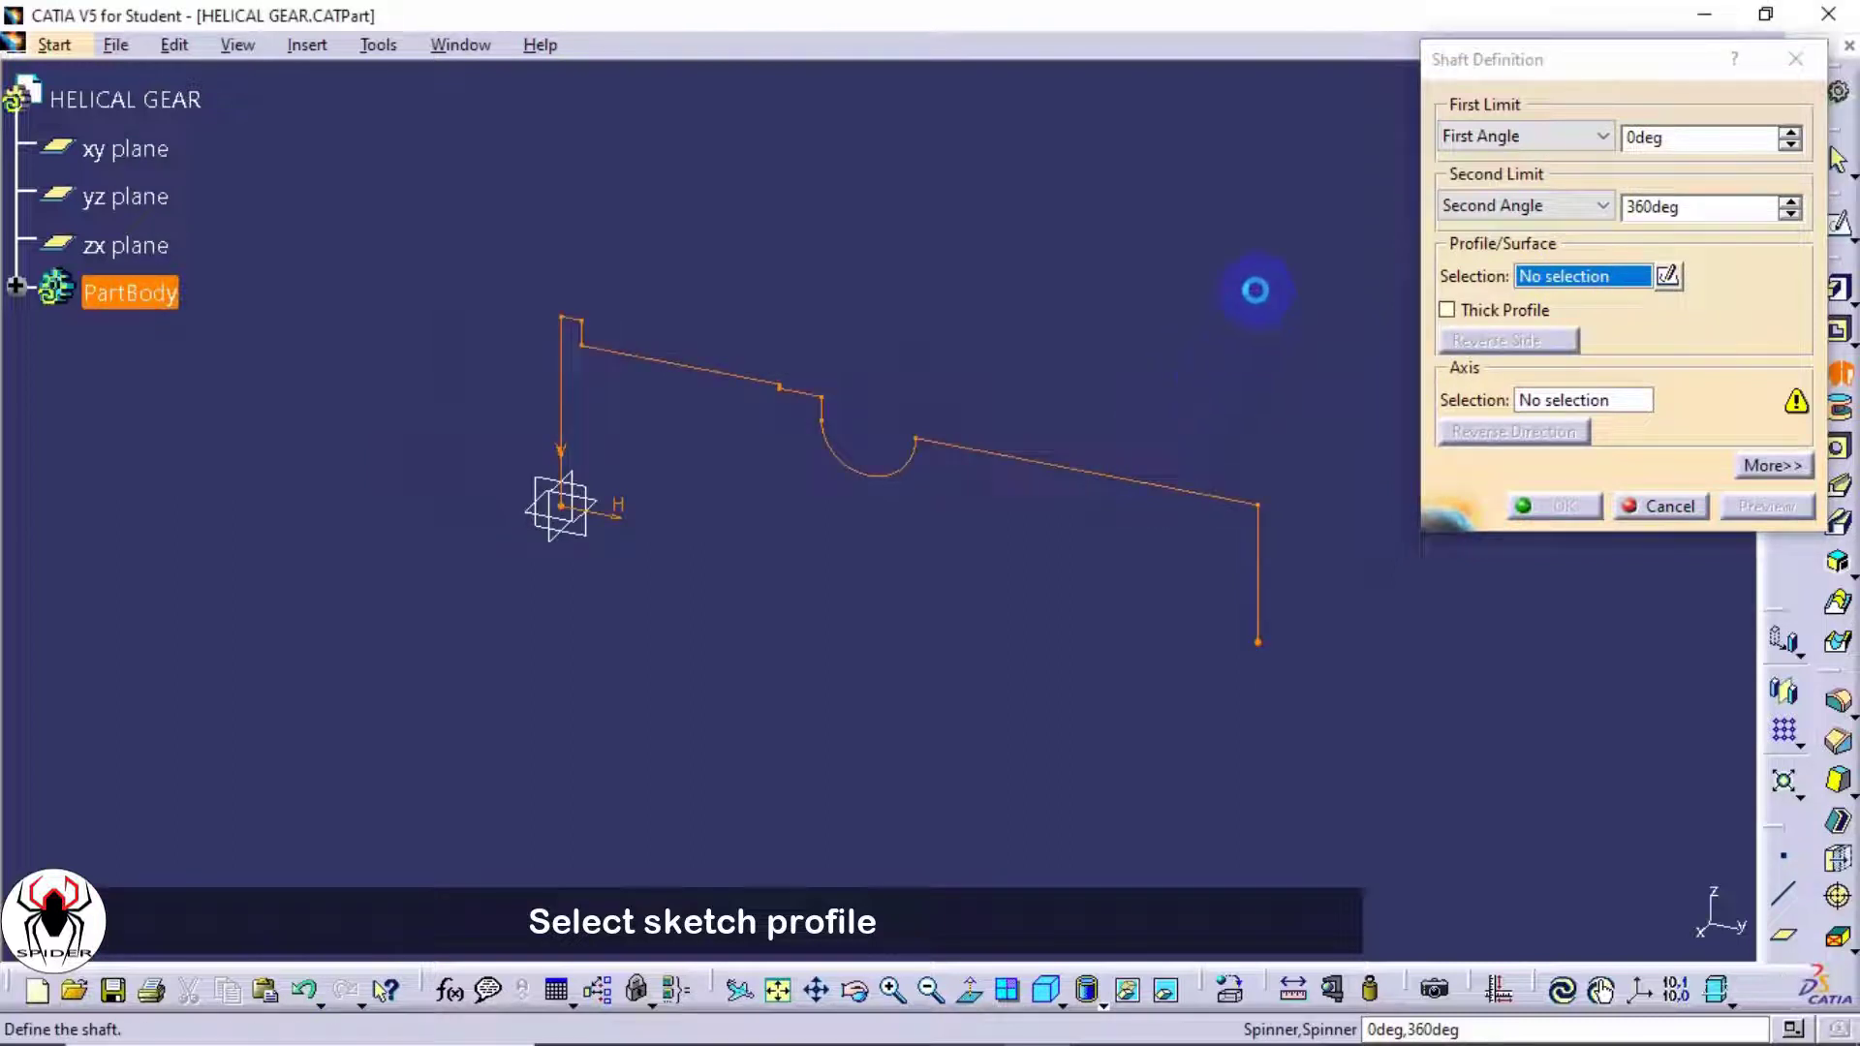
{"action": "left_click", "coordinate": [1767, 507]}
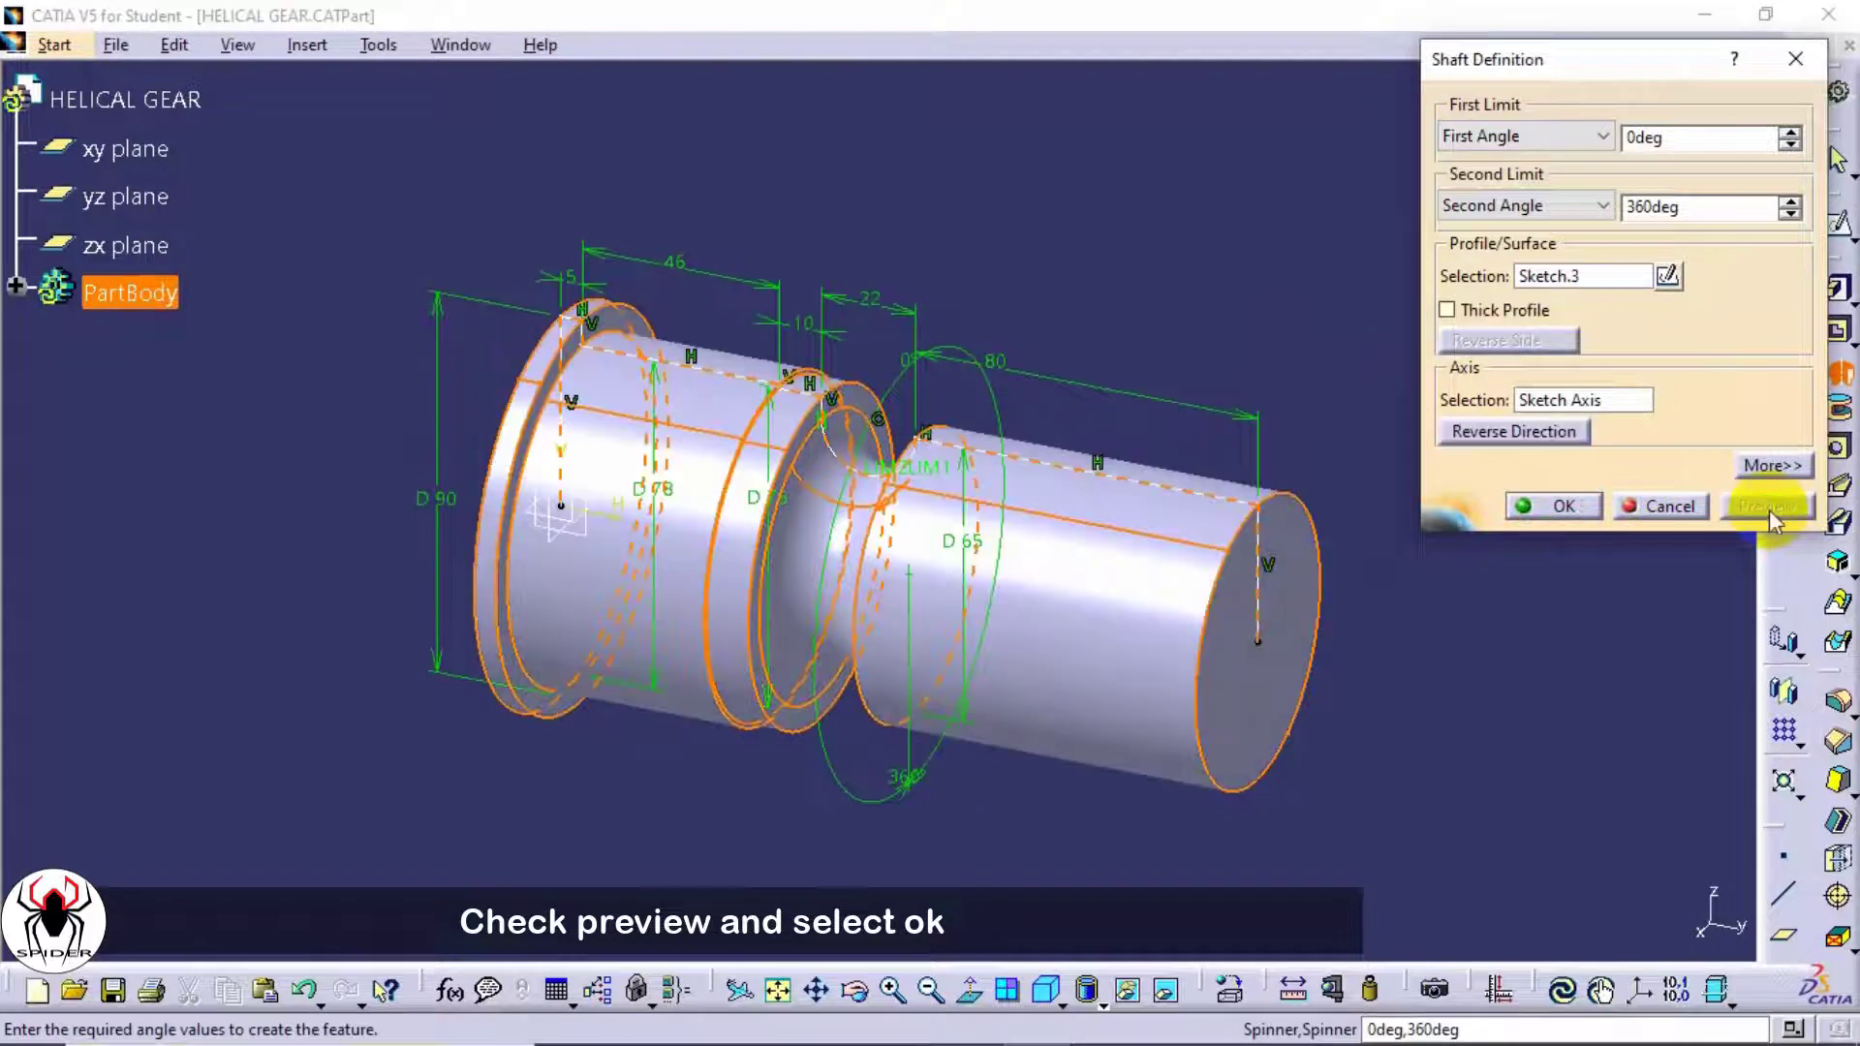
{"action": "left_click", "coordinate": [1571, 505]}
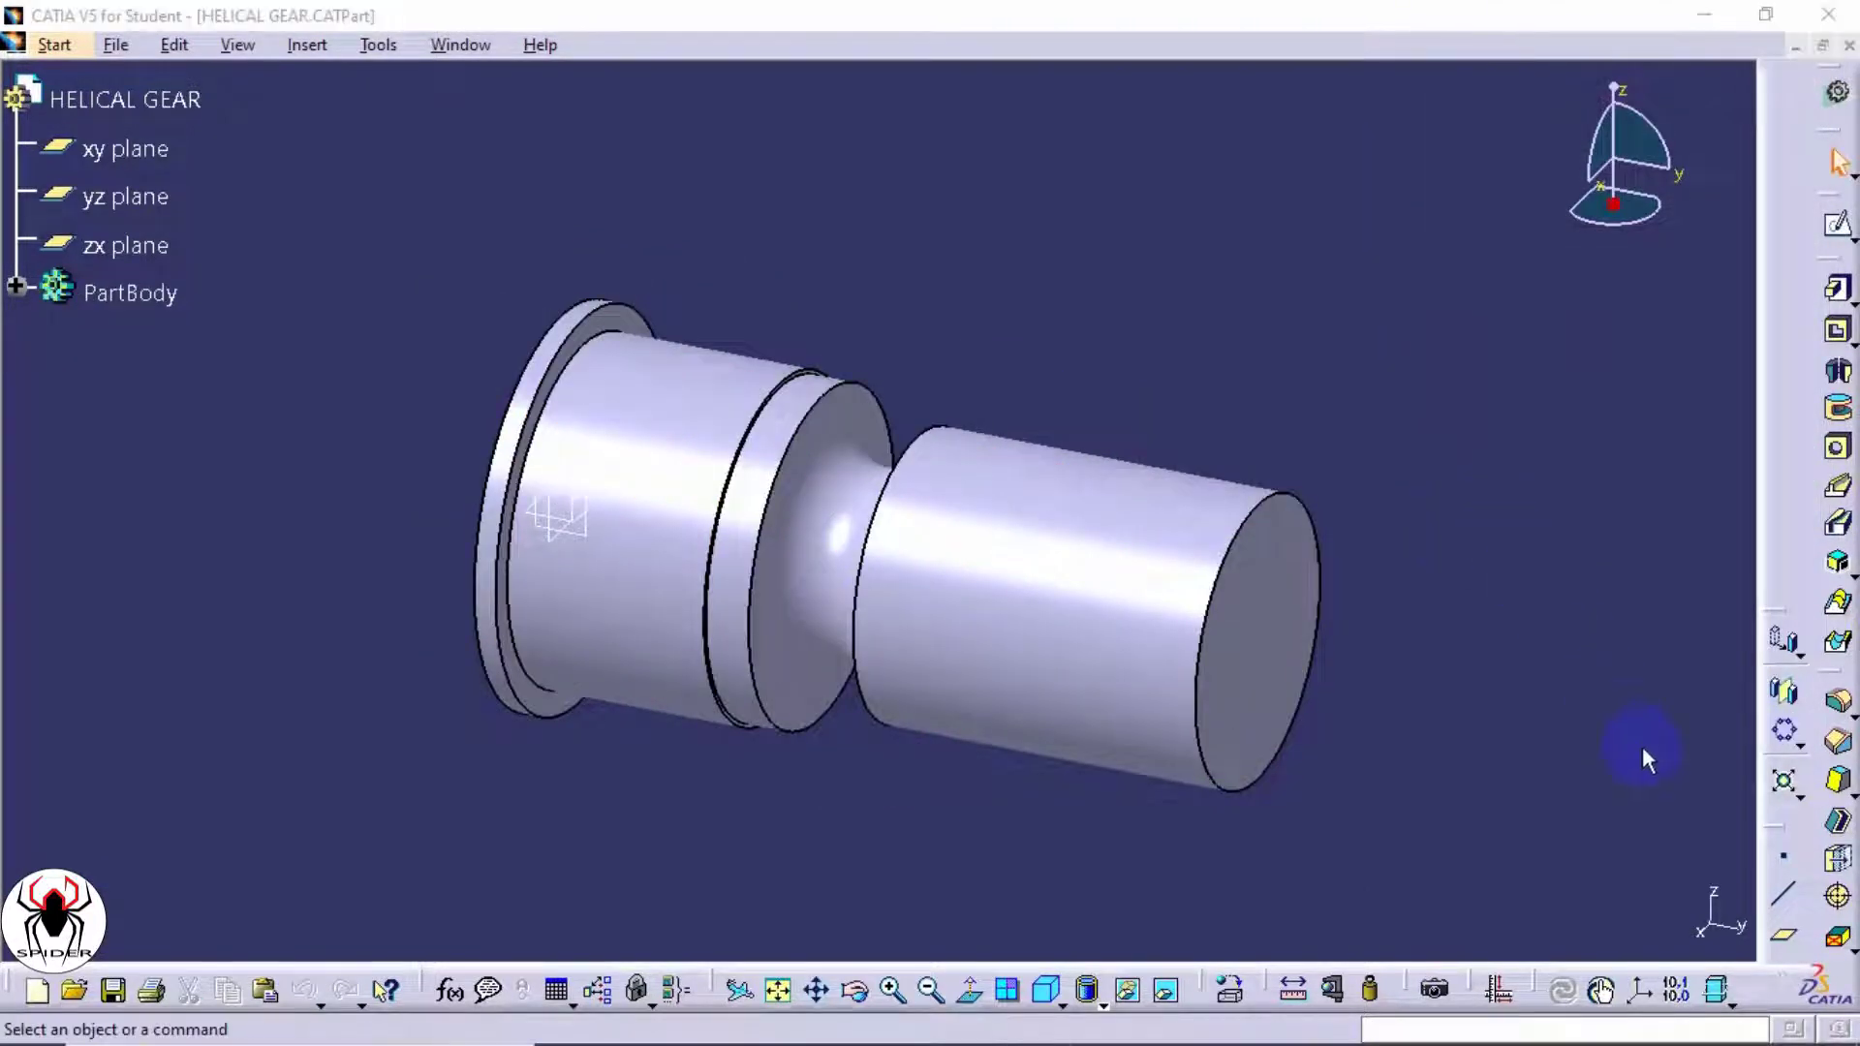
- Create a plane offset 32 mm from the flat end face of the 65 mm diameter cylinder, reversed towards the shaft body
{"action": "left_click", "coordinate": [1782, 940]}
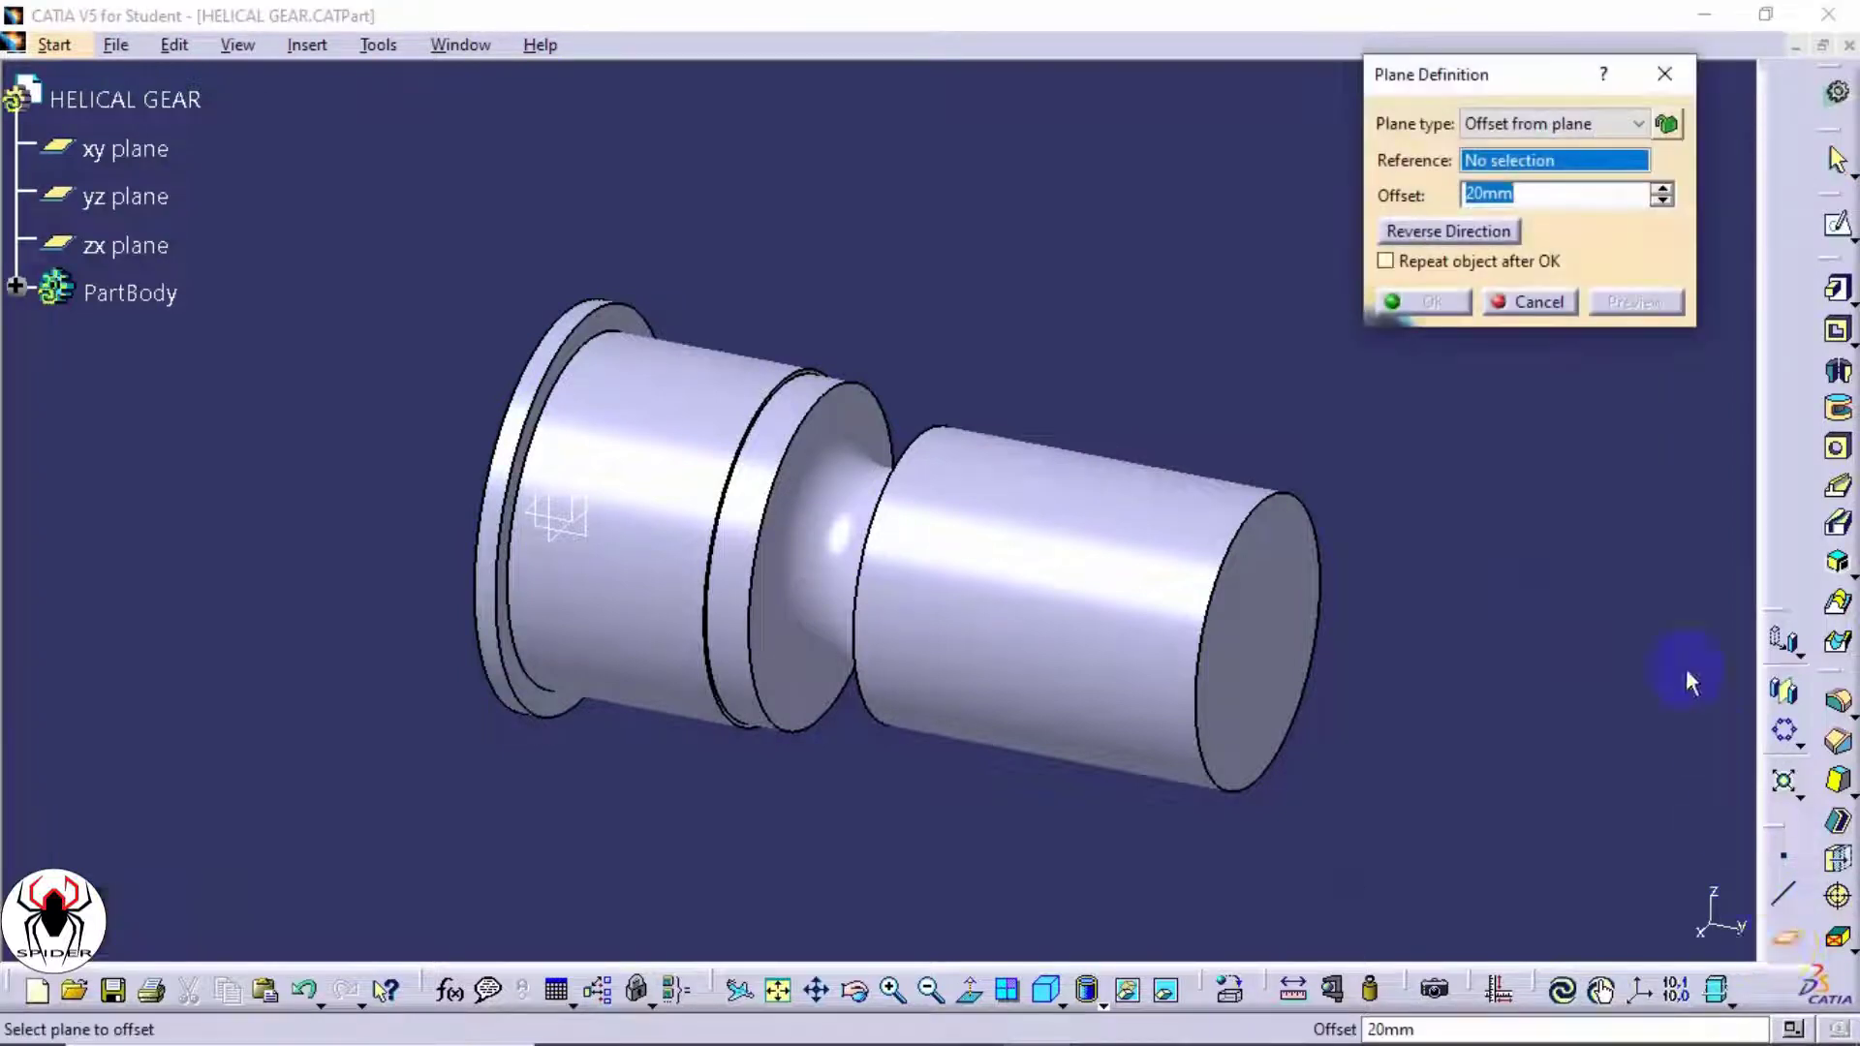
{"action": "left_click", "coordinate": [1630, 124]}
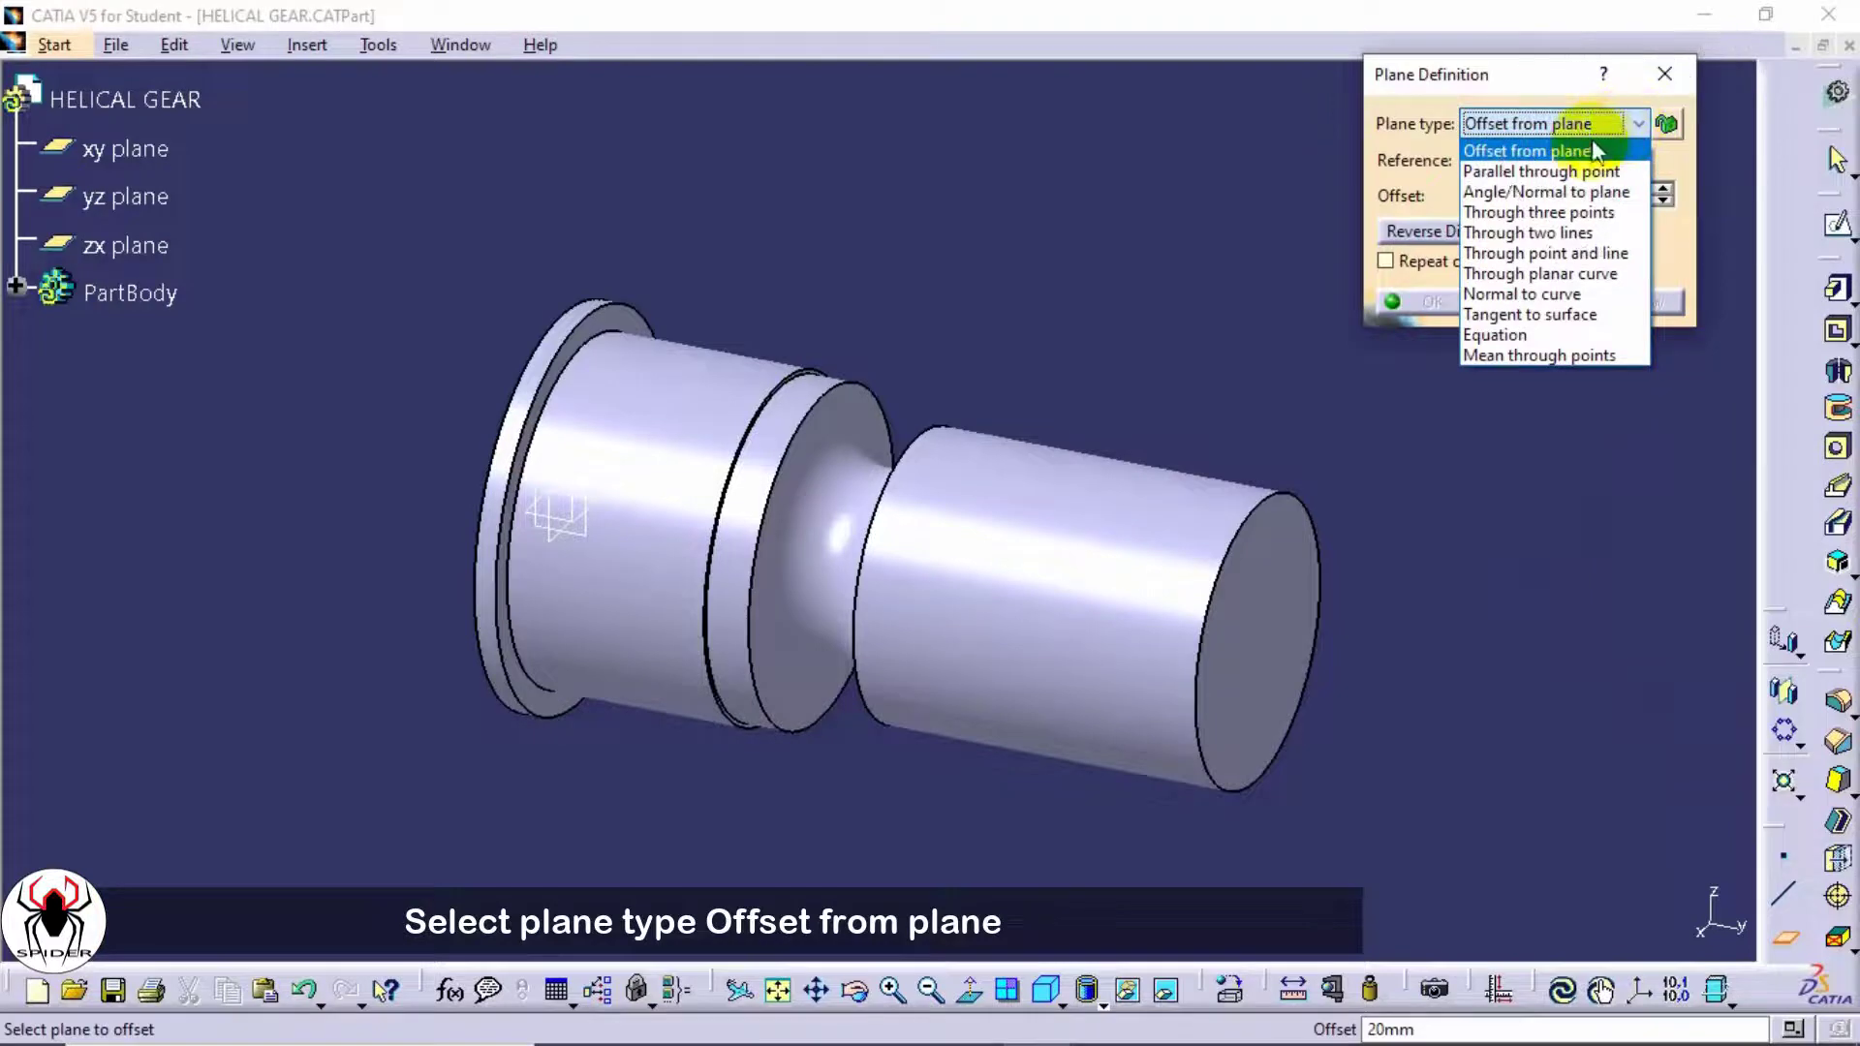
{"action": "left_click", "coordinate": [1593, 151]}
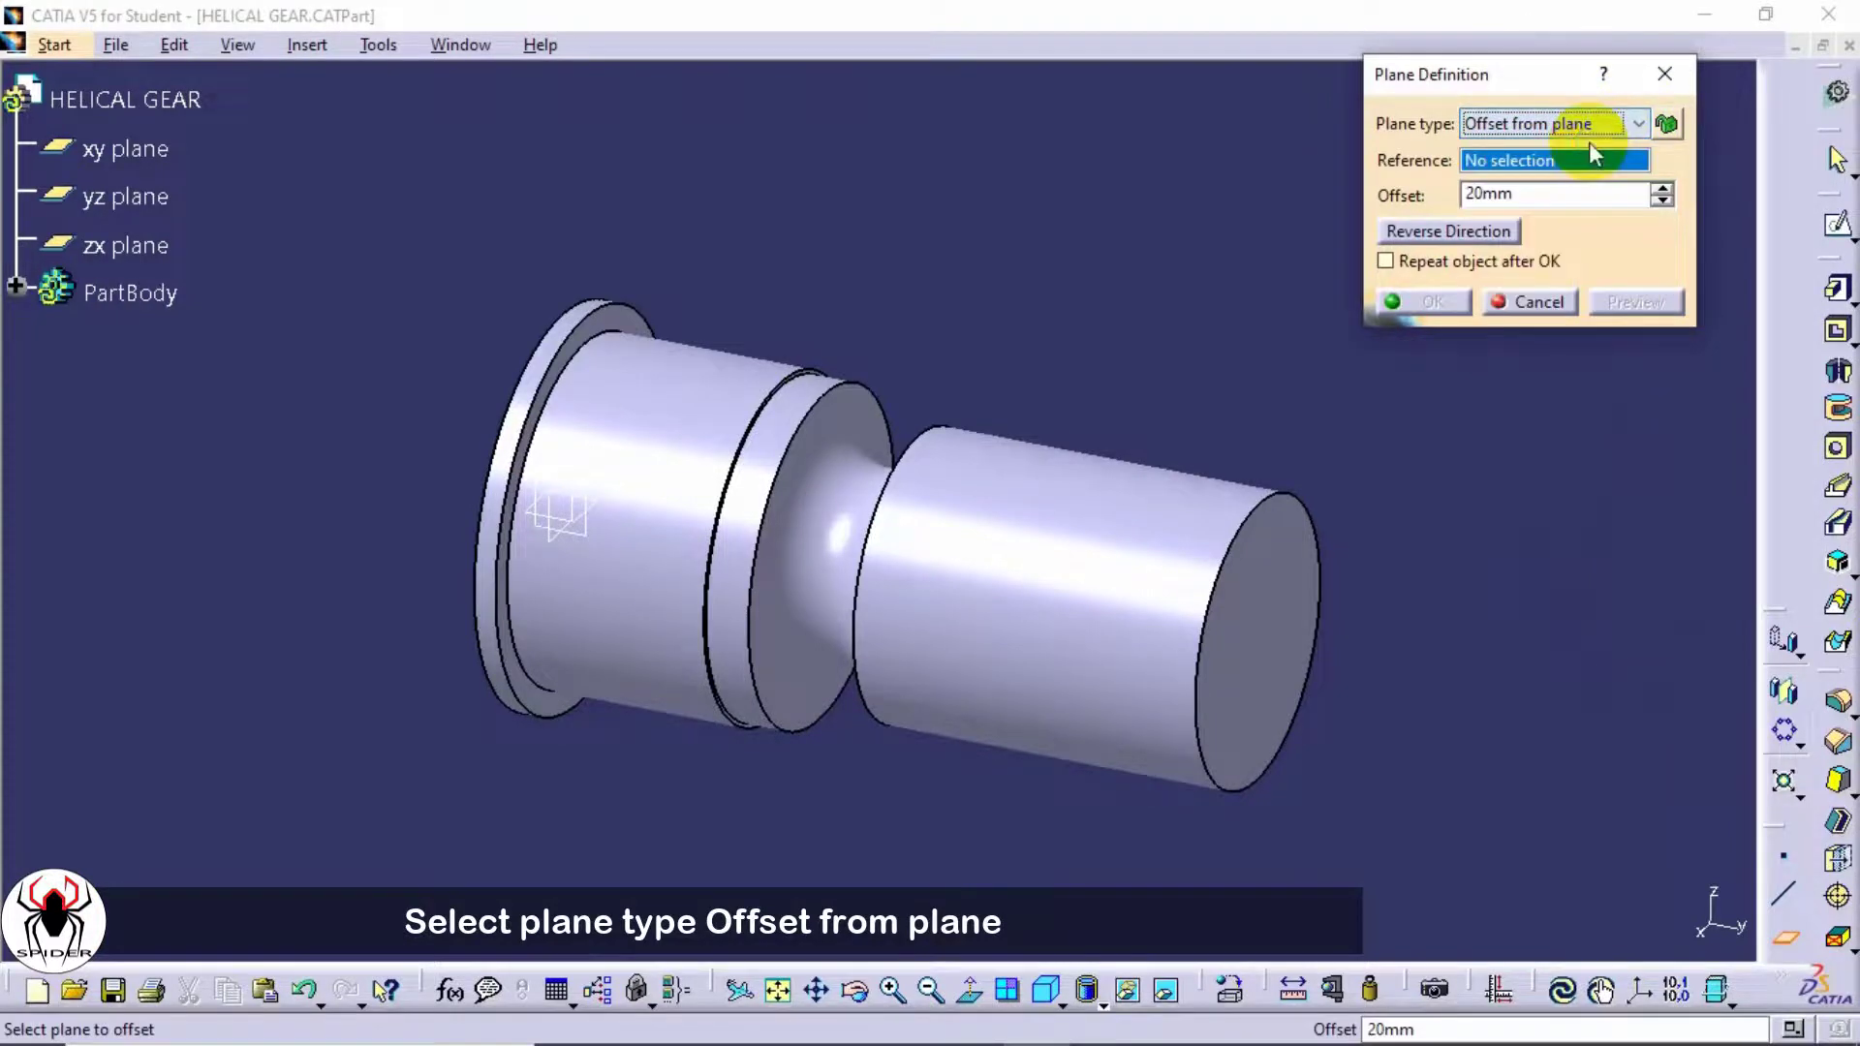
{"action": "double_click", "coordinate": [1535, 195]}
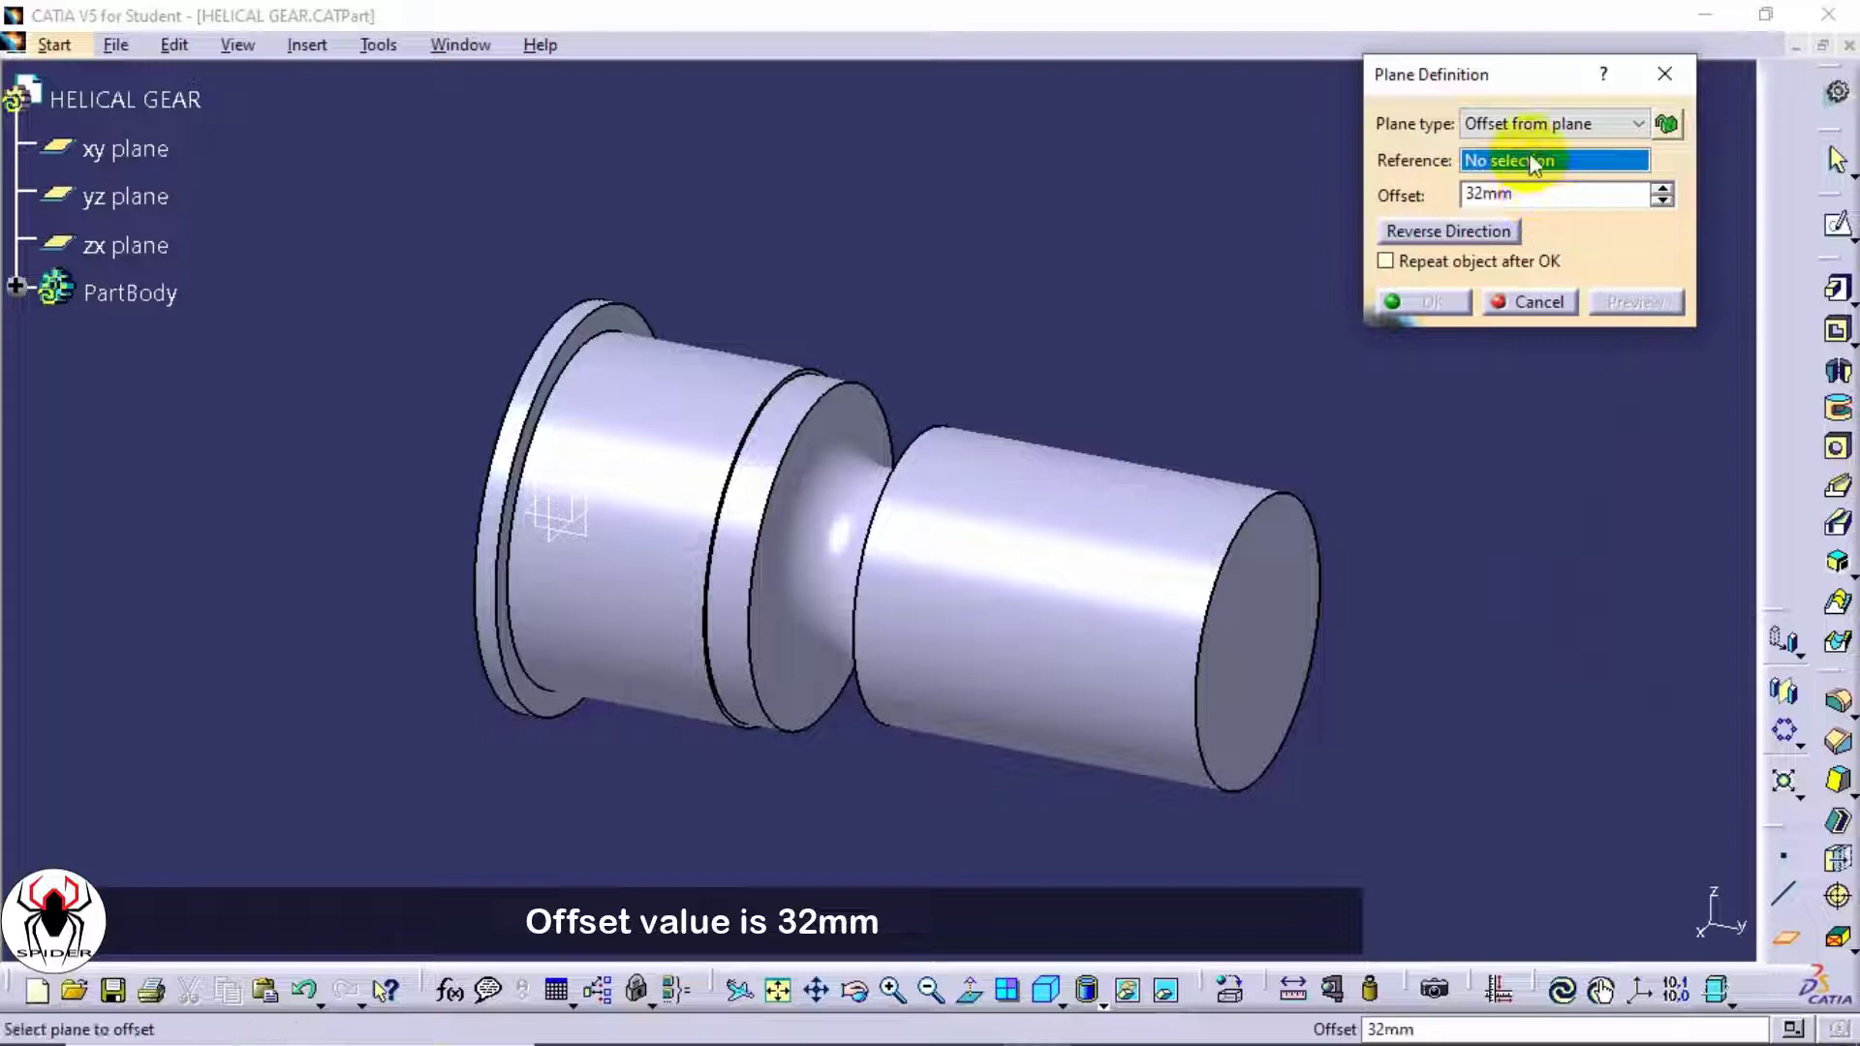
{"action": "left_click", "coordinate": [1526, 153]}
{"action": "left_click", "coordinate": [1279, 607]}
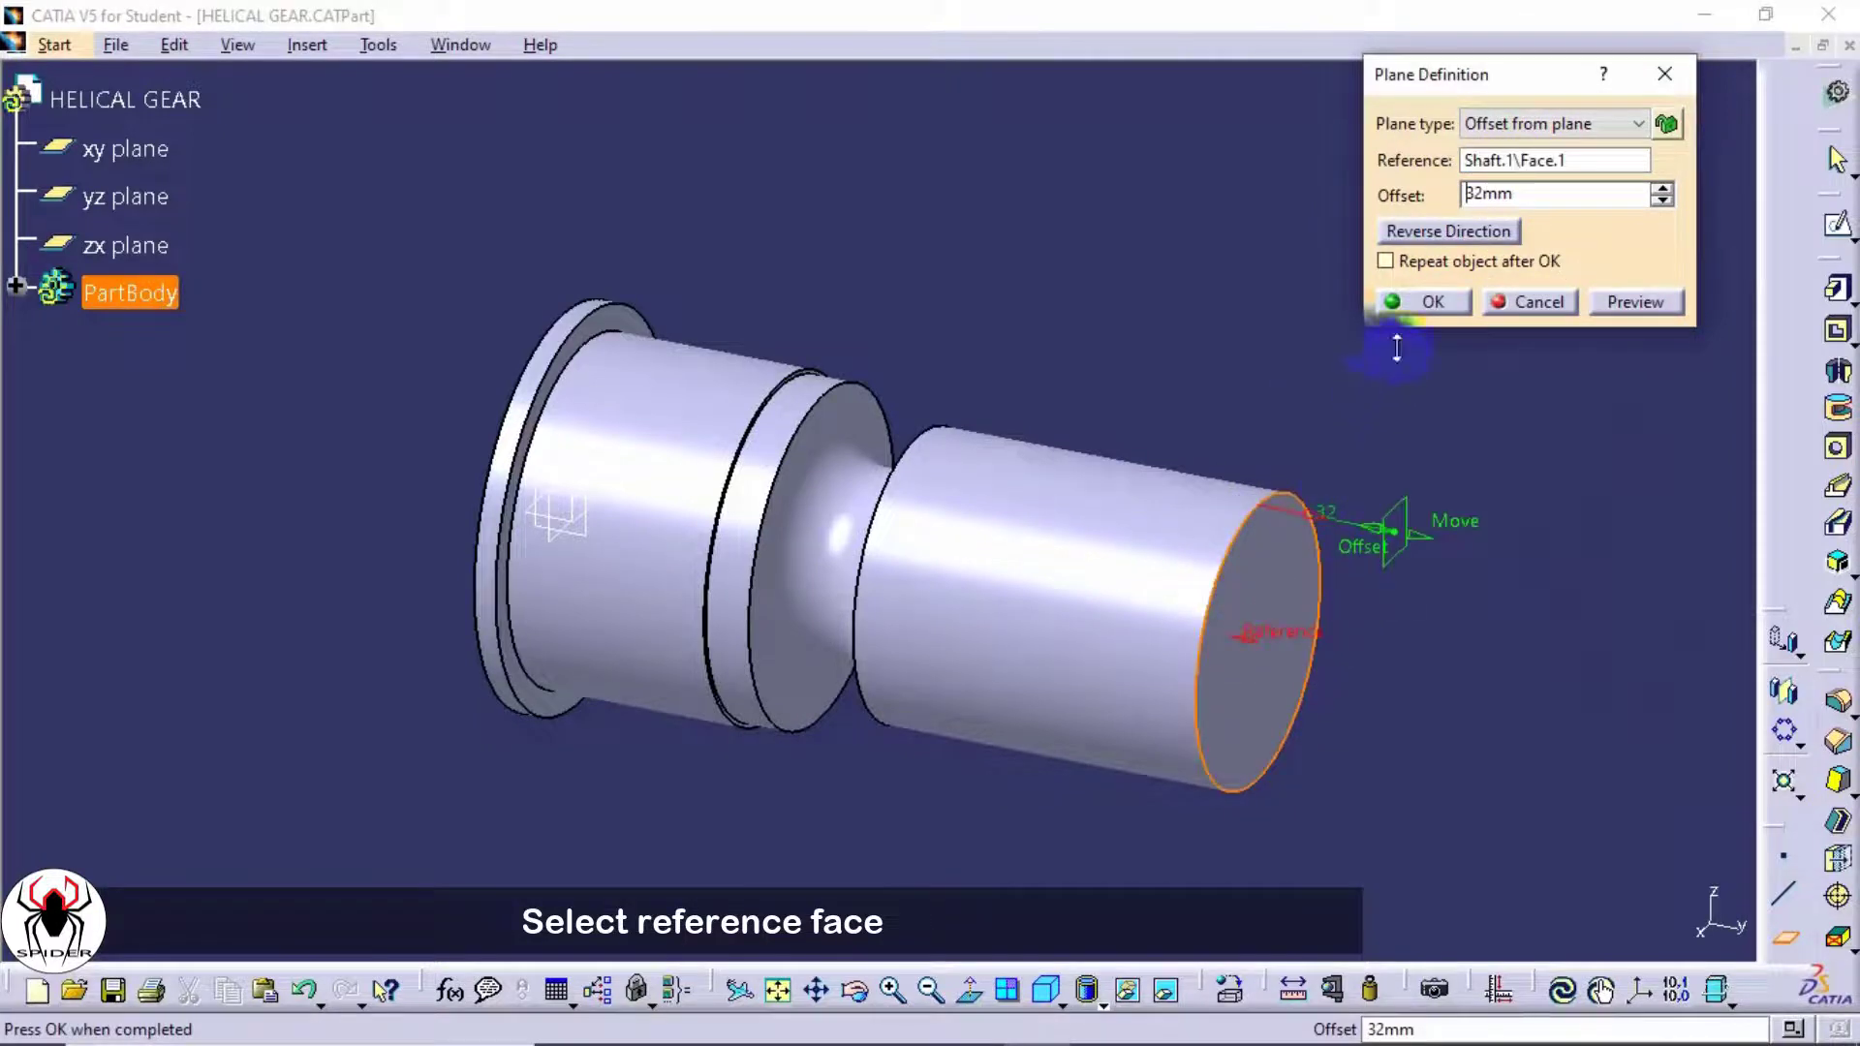
{"action": "left_click", "coordinate": [1462, 230]}
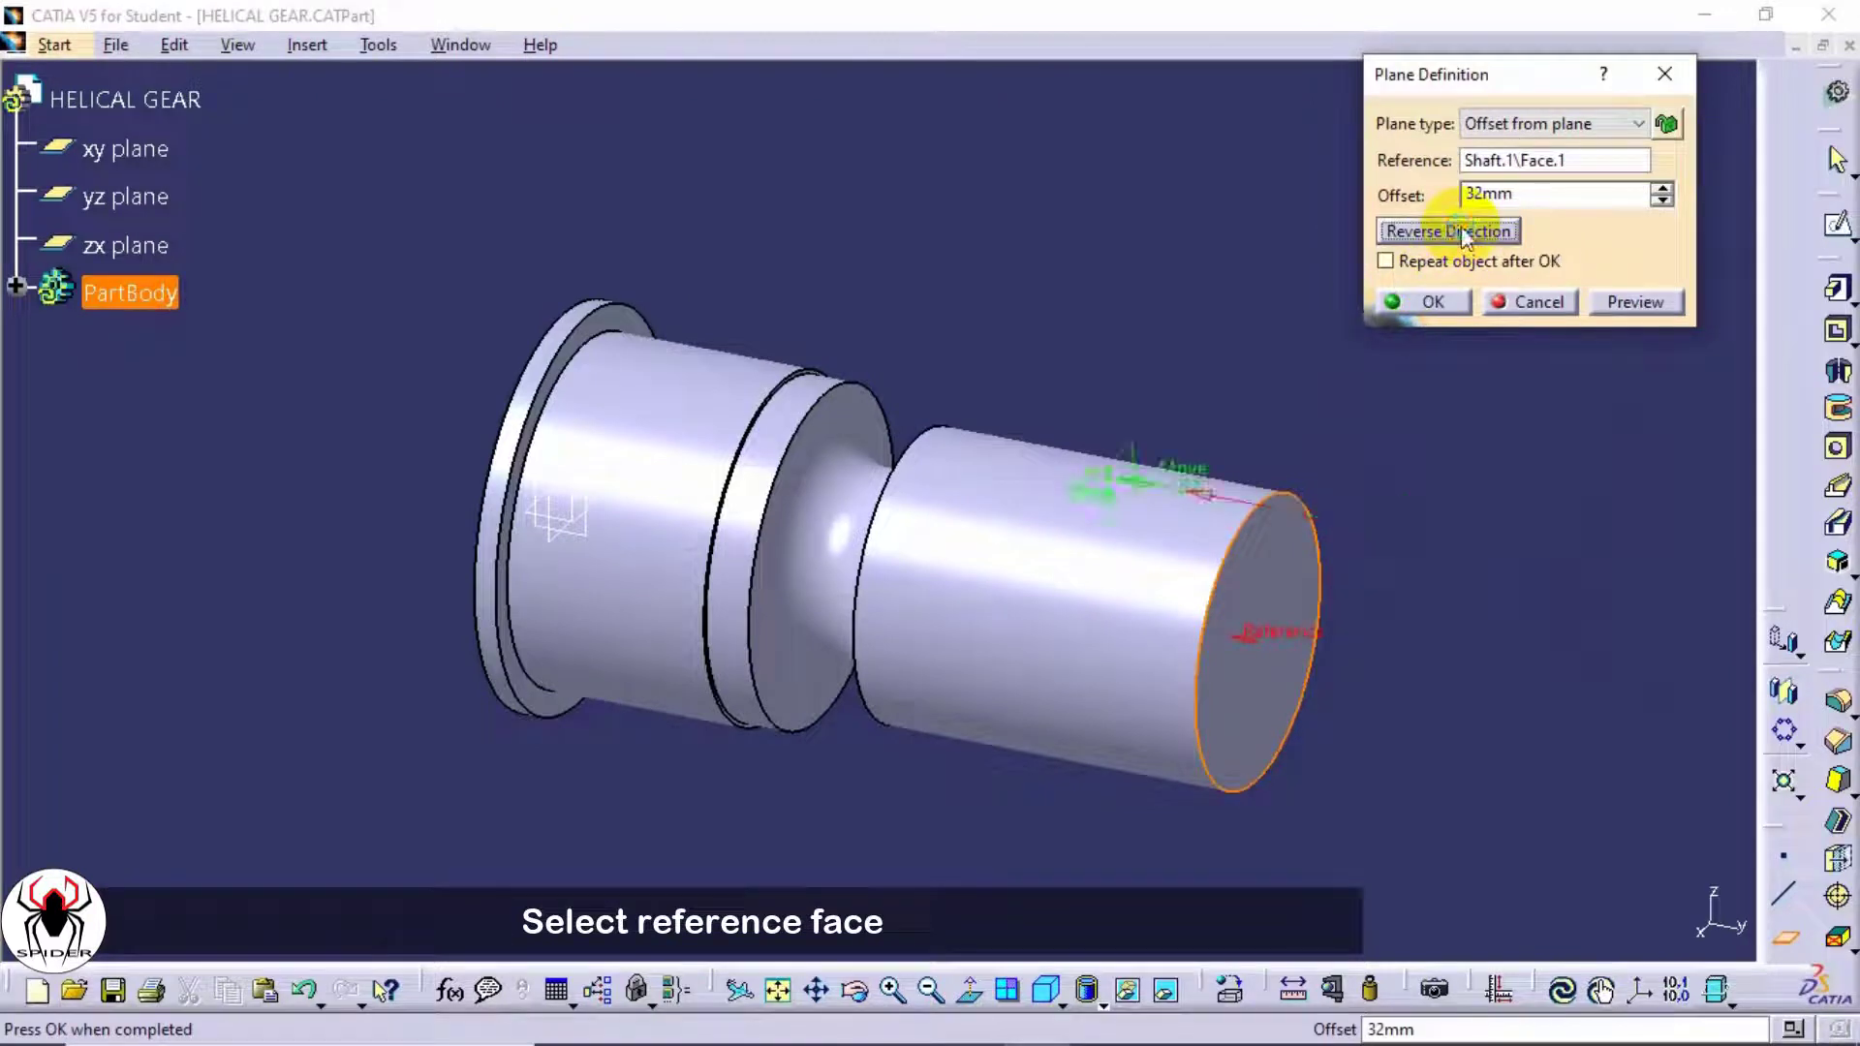
{"action": "left_click", "coordinate": [1635, 301]}
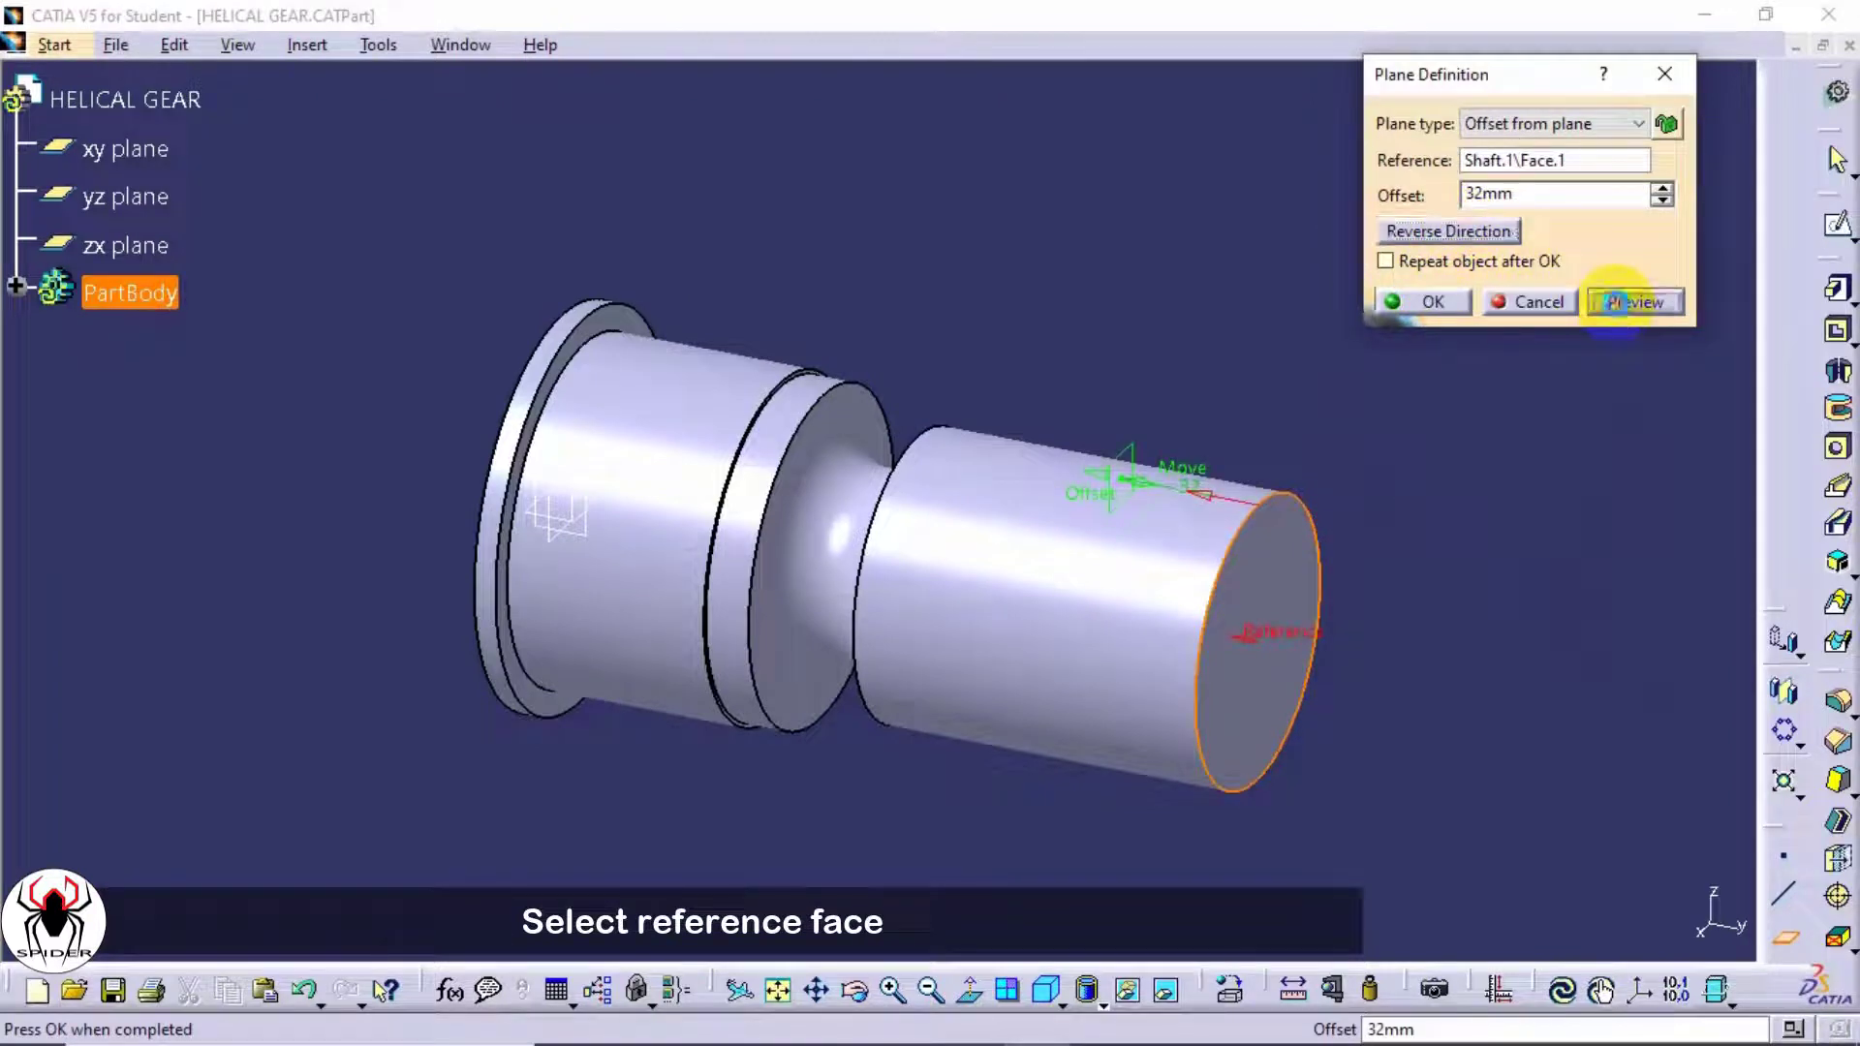
{"action": "left_click", "coordinate": [1428, 301]}
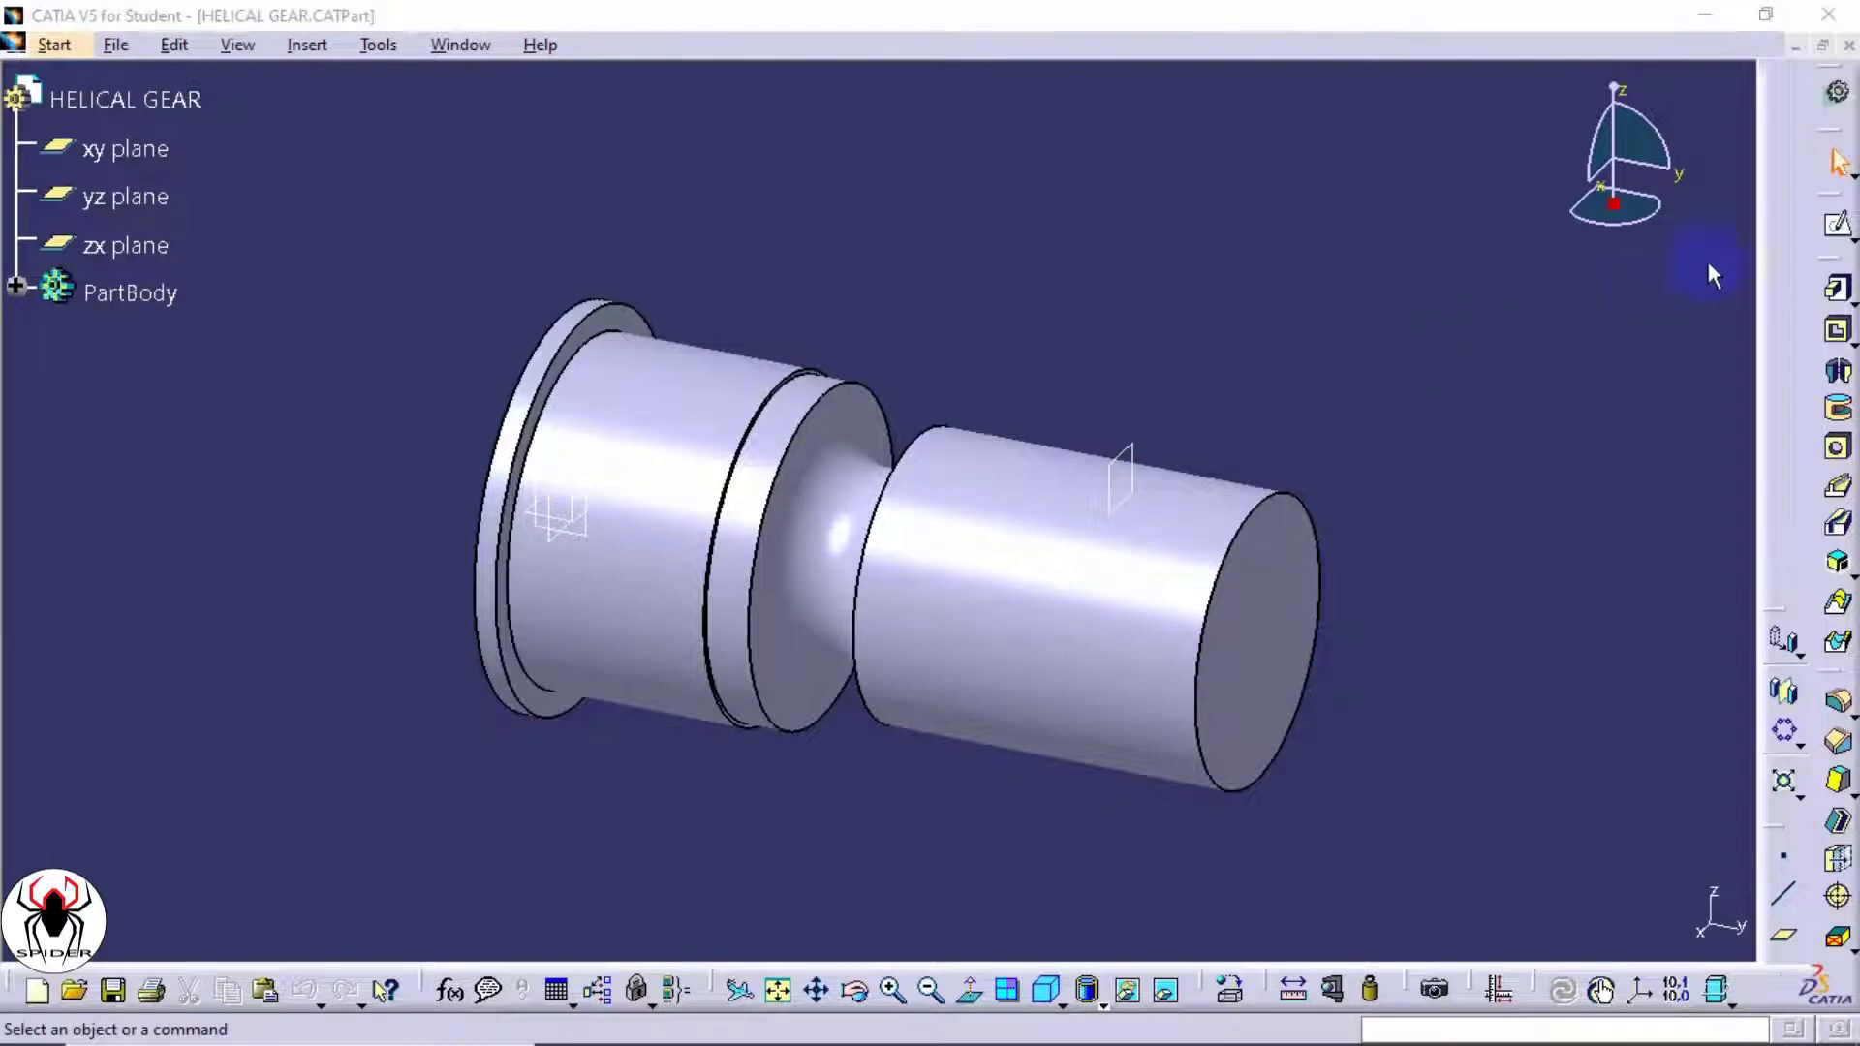
- Start a sketch on the new offset plane and fit all geometry in the view
{"action": "left_click", "coordinate": [1837, 225]}
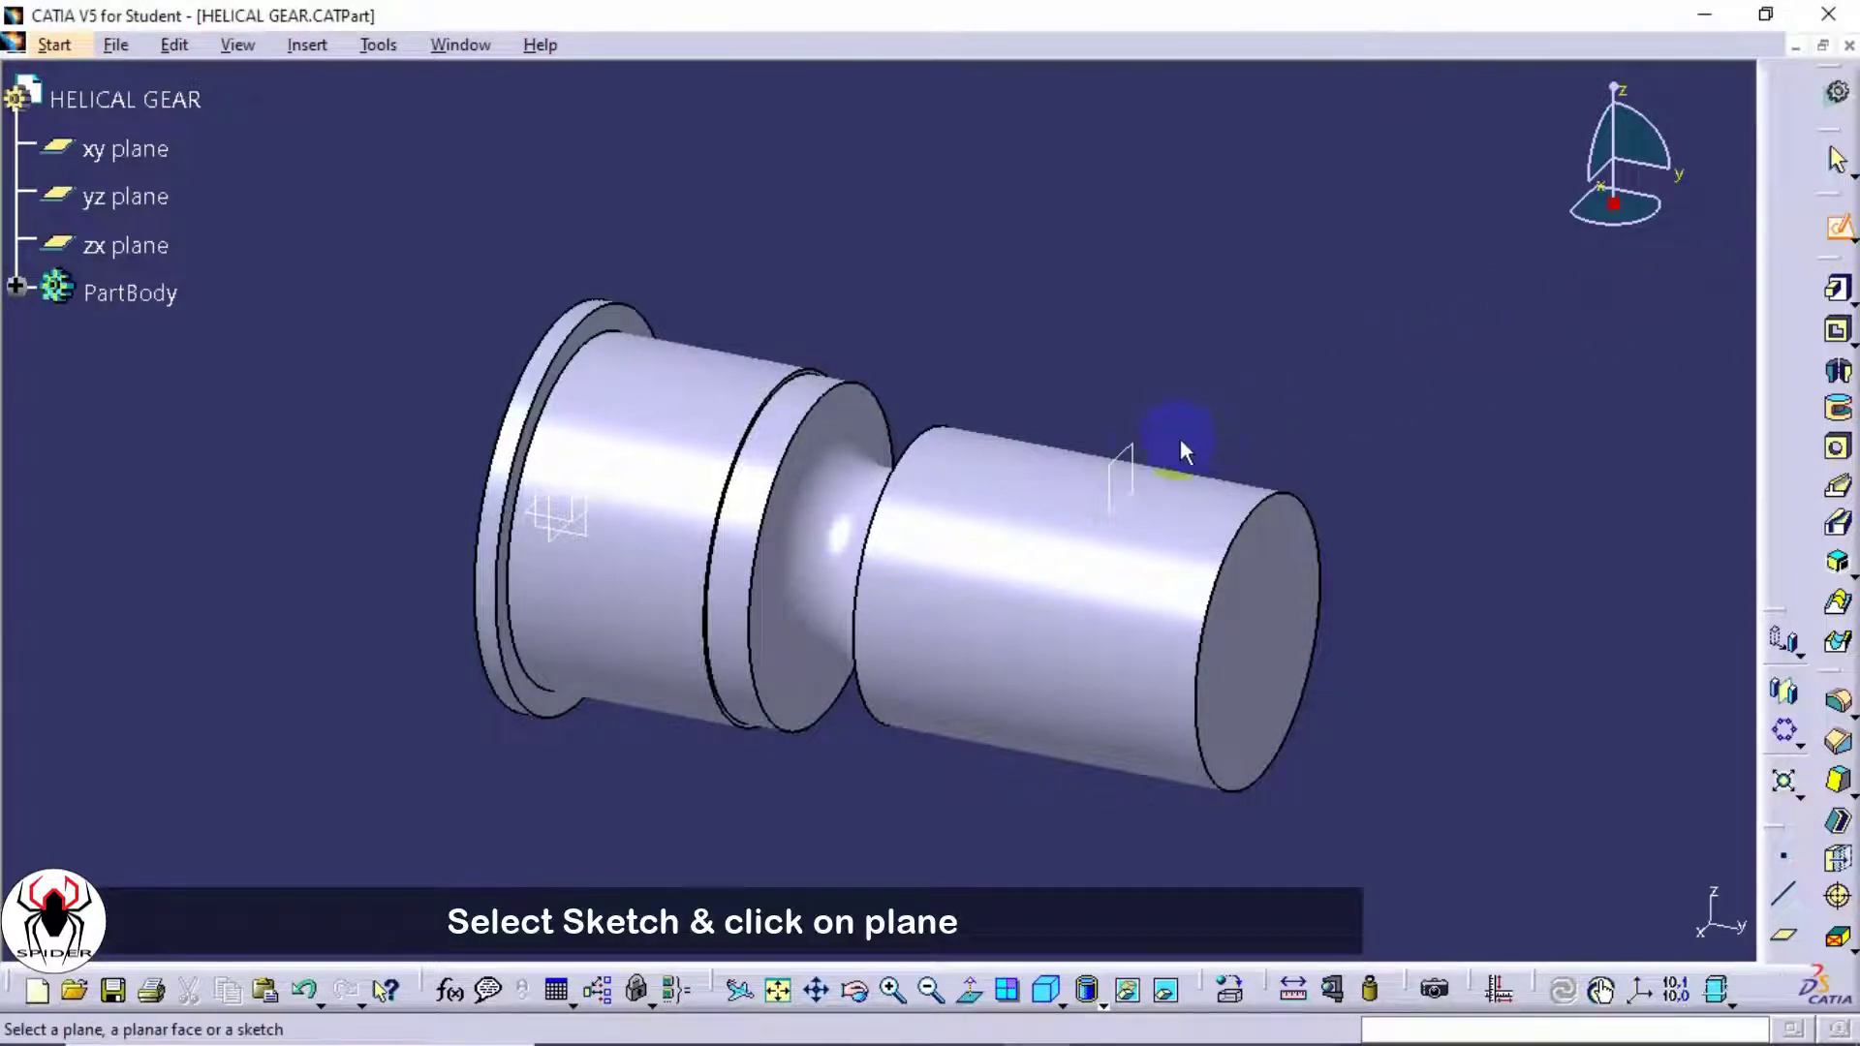
{"action": "left_click", "coordinate": [1123, 448]}
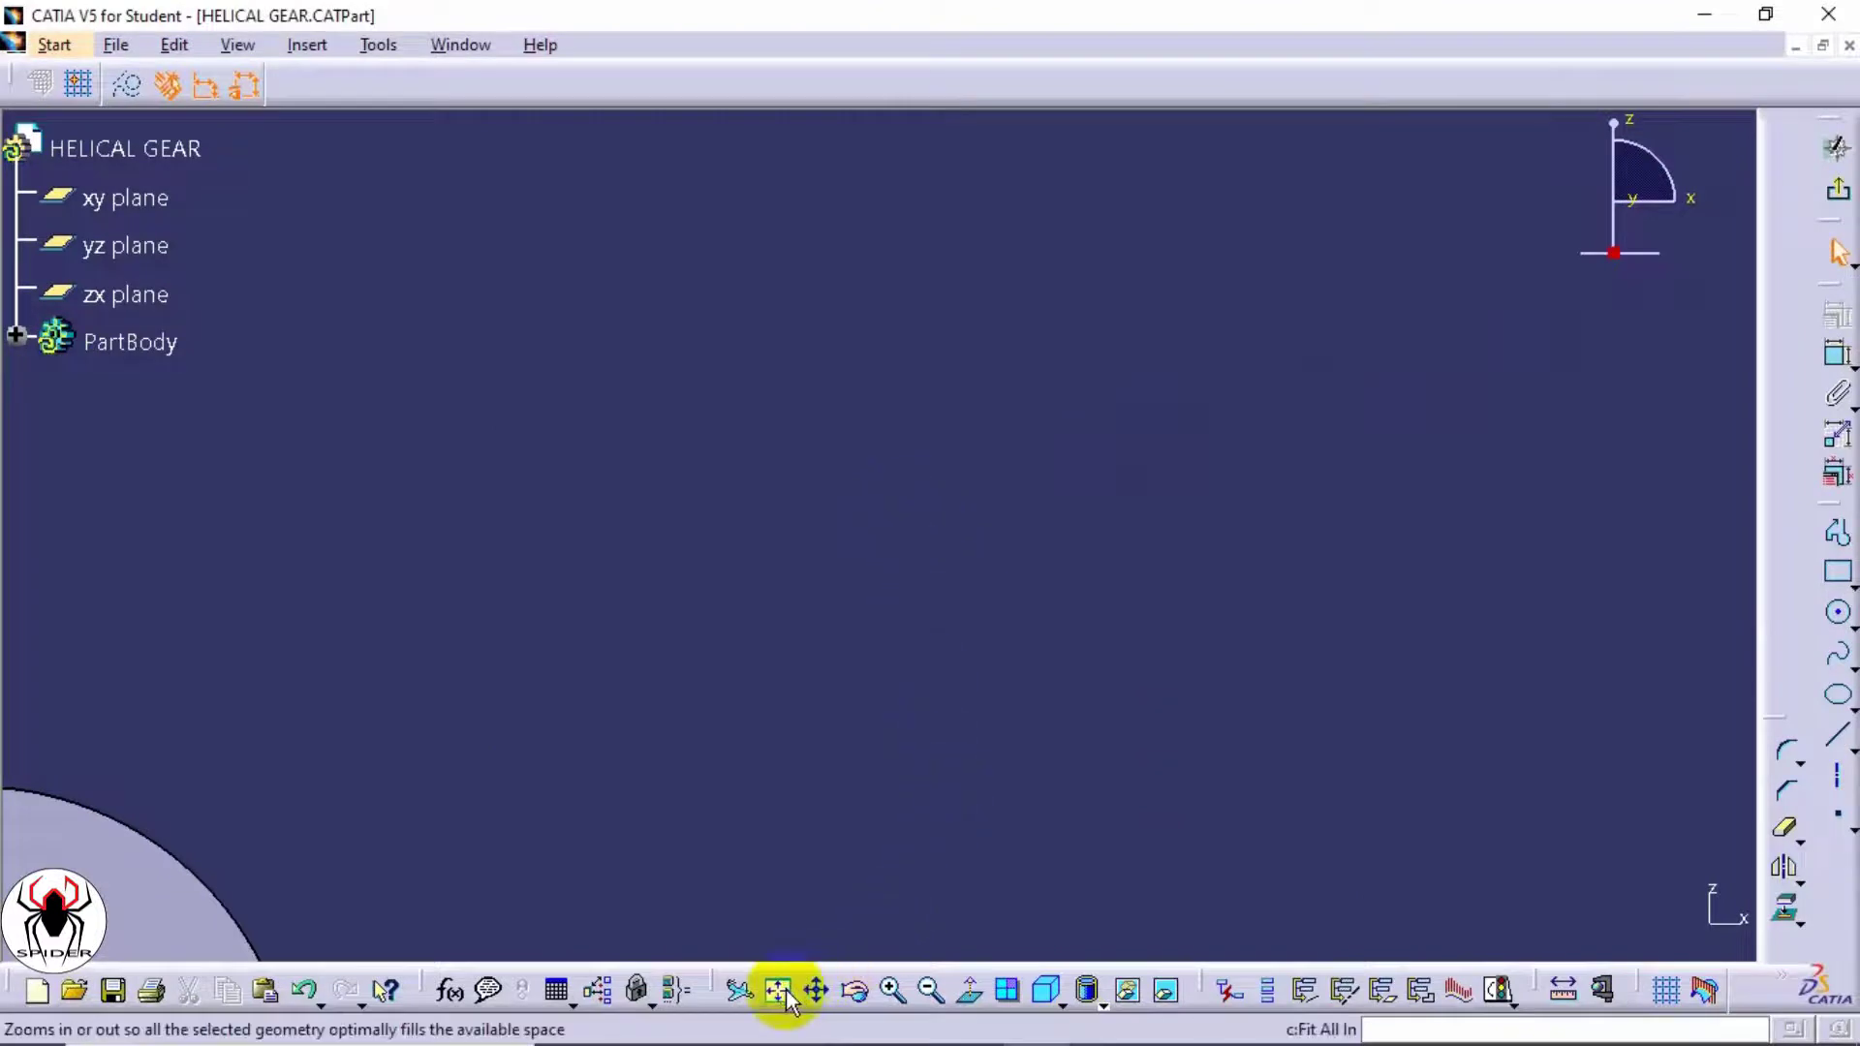
{"action": "left_click", "coordinate": [781, 991]}
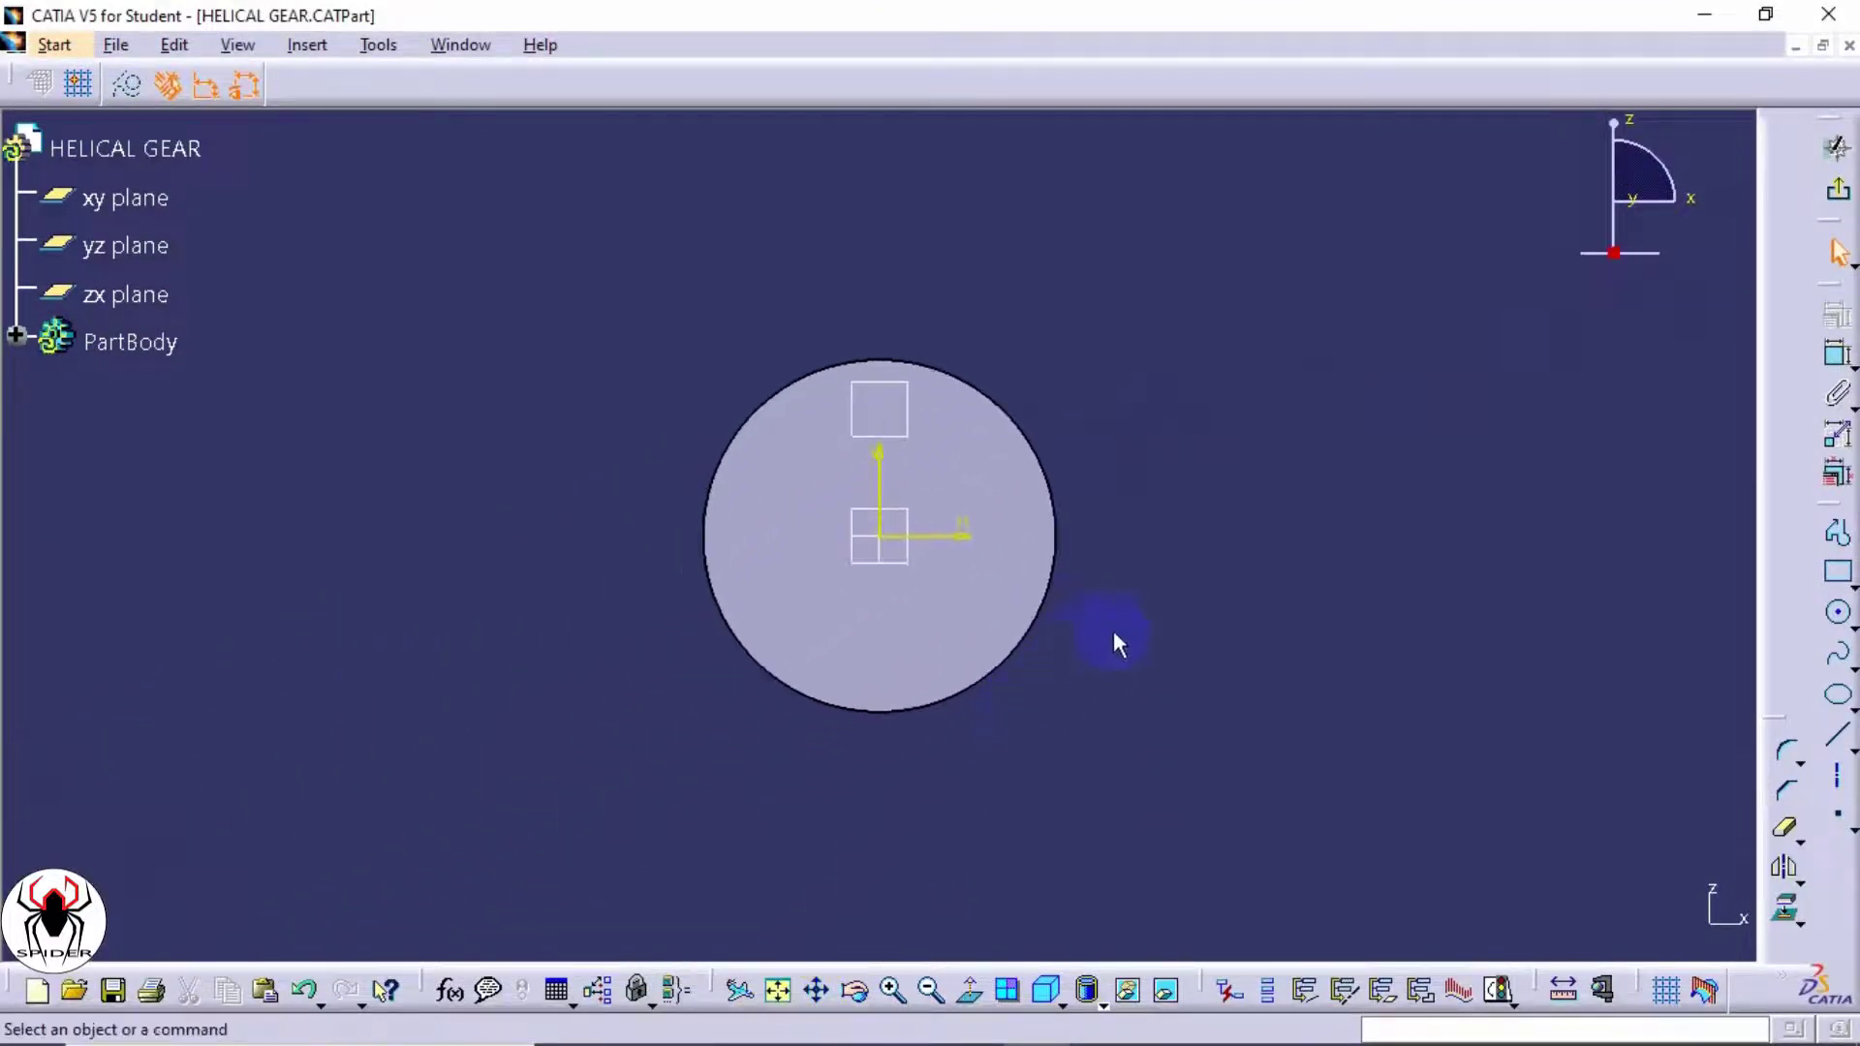
- Draw two concentric circles around the origin with radii of about 55 and 64 mm and place their radius dimensions outside the circles
{"action": "left_click", "coordinate": [1839, 618]}
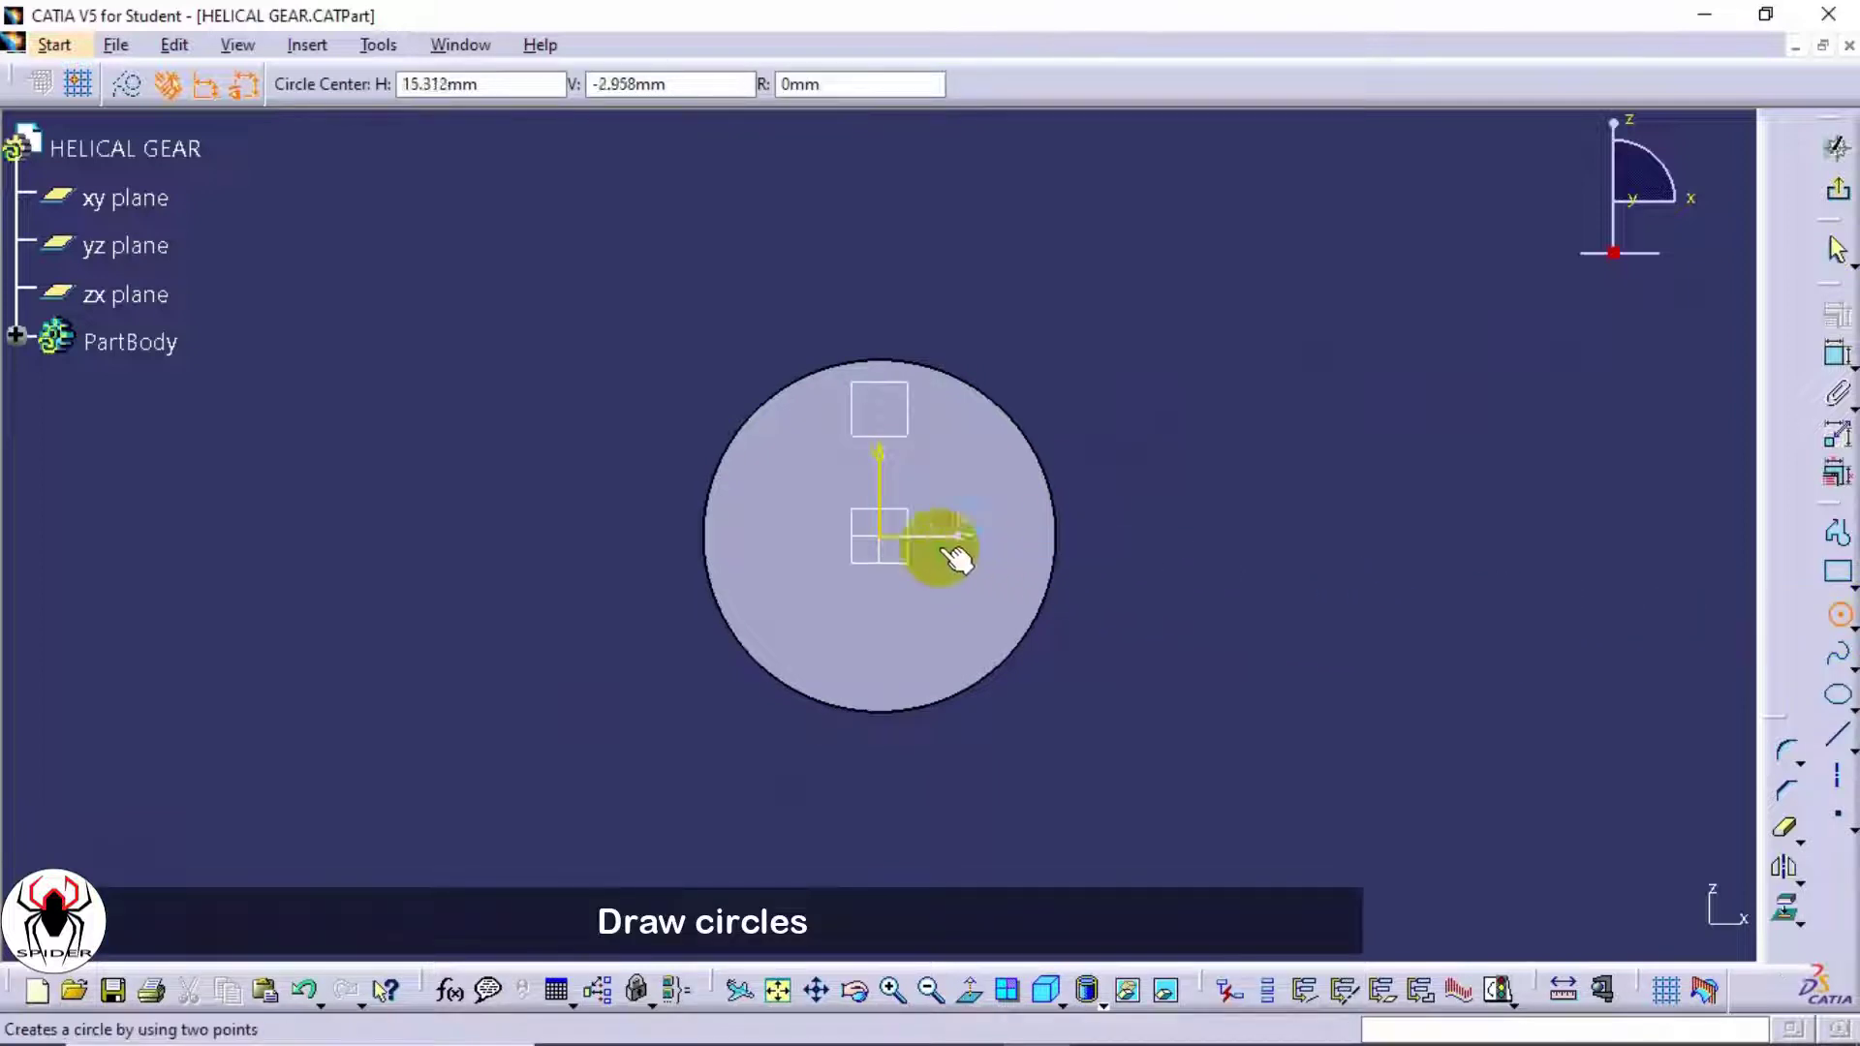
{"action": "left_click", "coordinate": [886, 542]}
{"action": "left_click", "coordinate": [955, 333]}
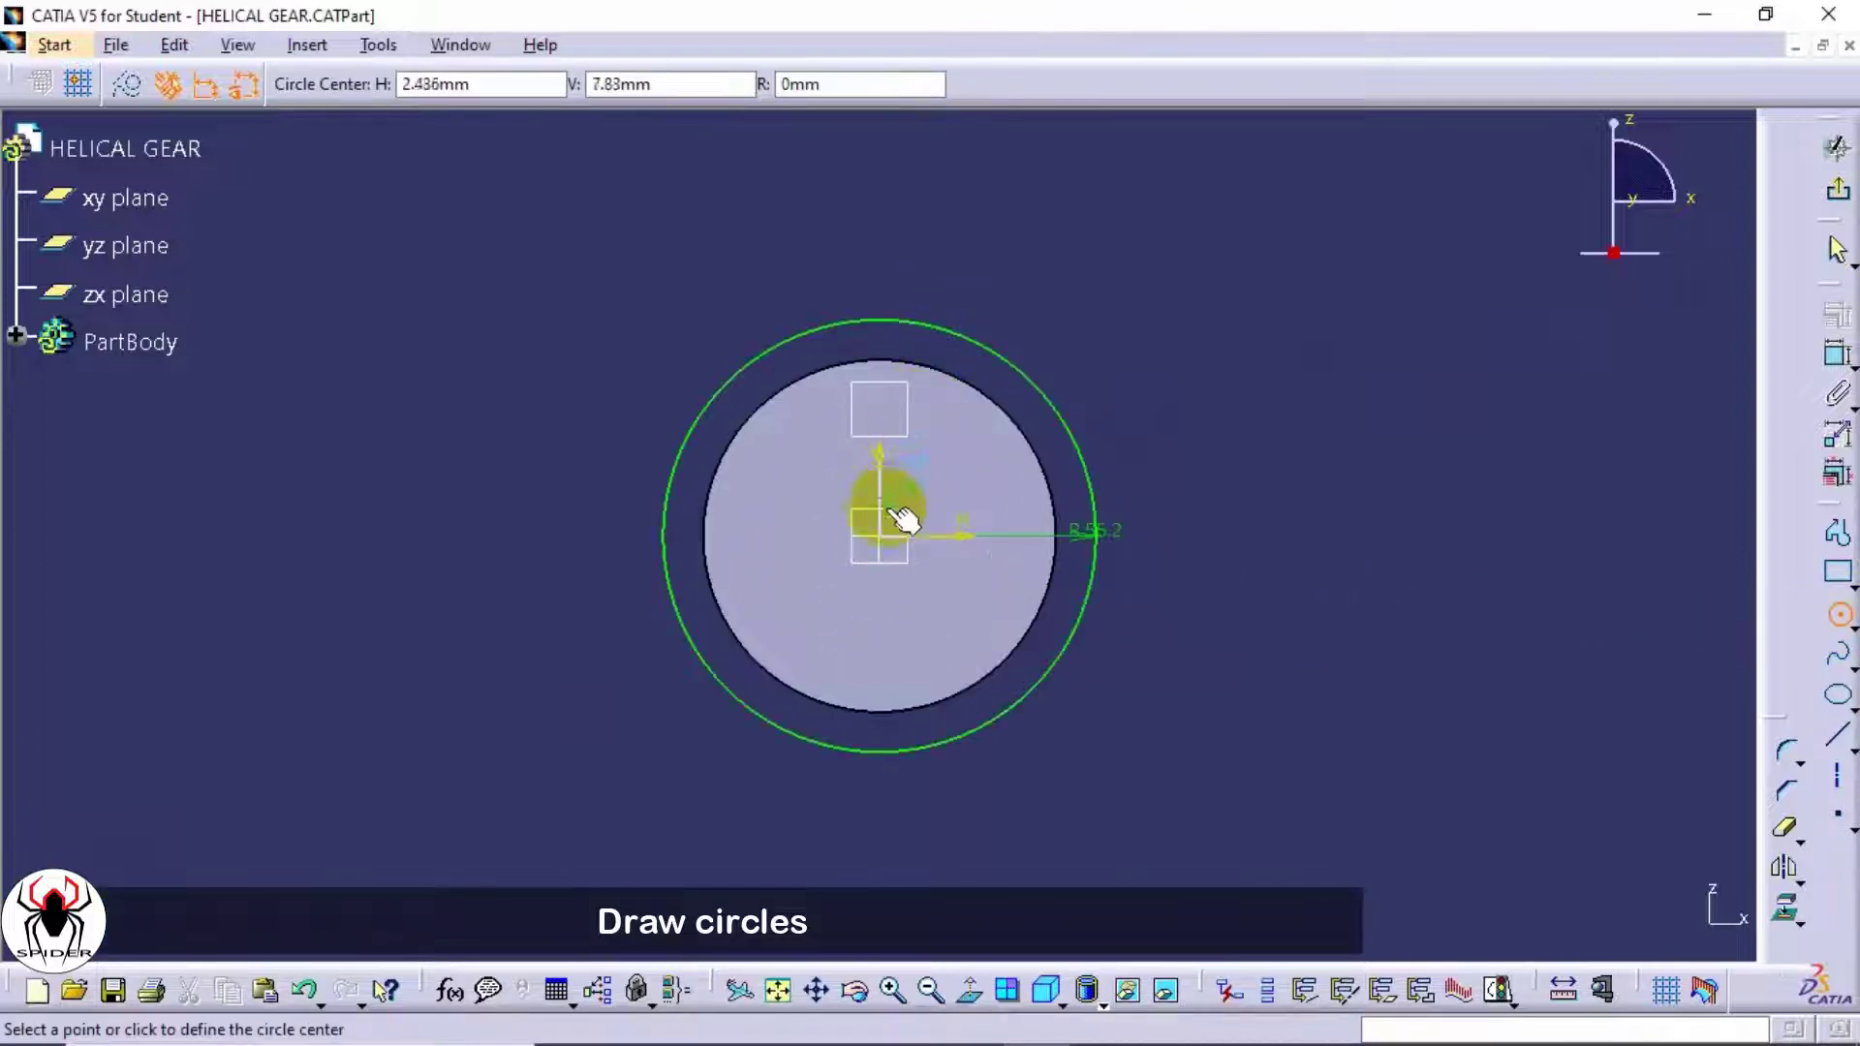
{"action": "left_click", "coordinate": [883, 539]}
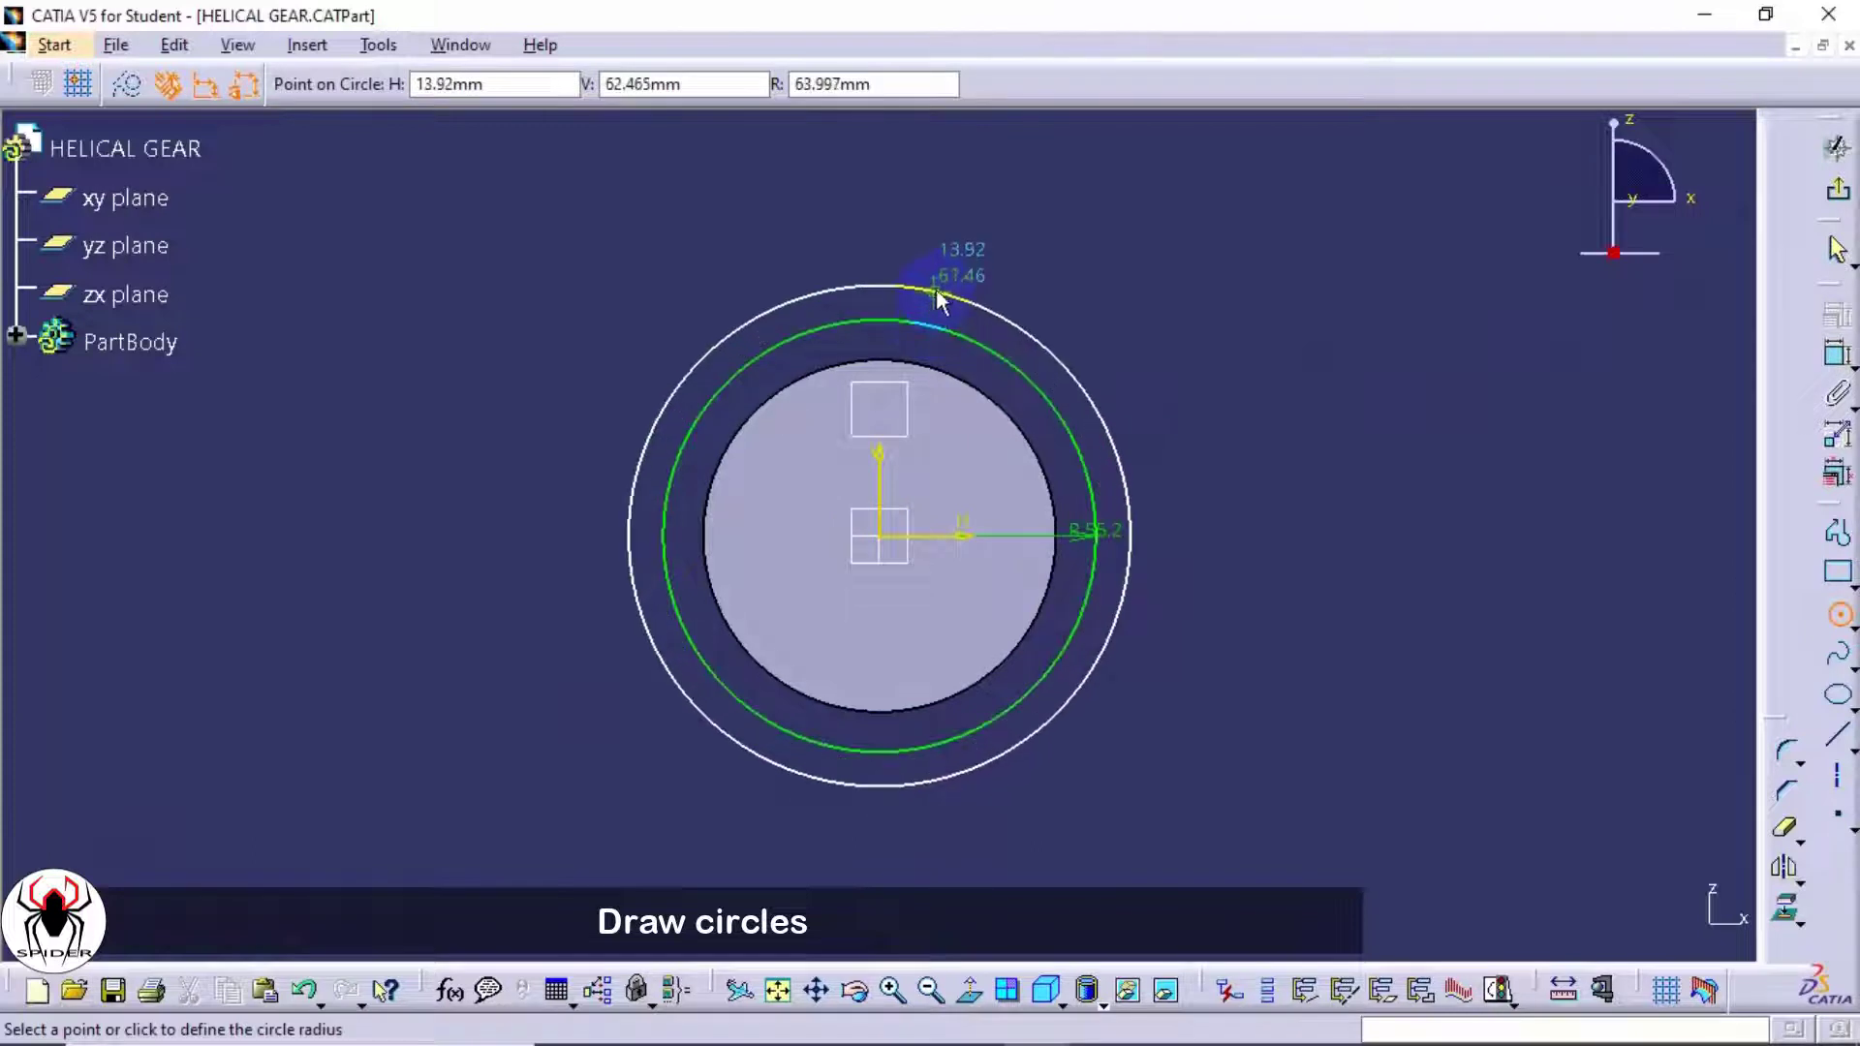
{"action": "left_click", "coordinate": [938, 290]}
{"action": "key", "text": "Escape"}
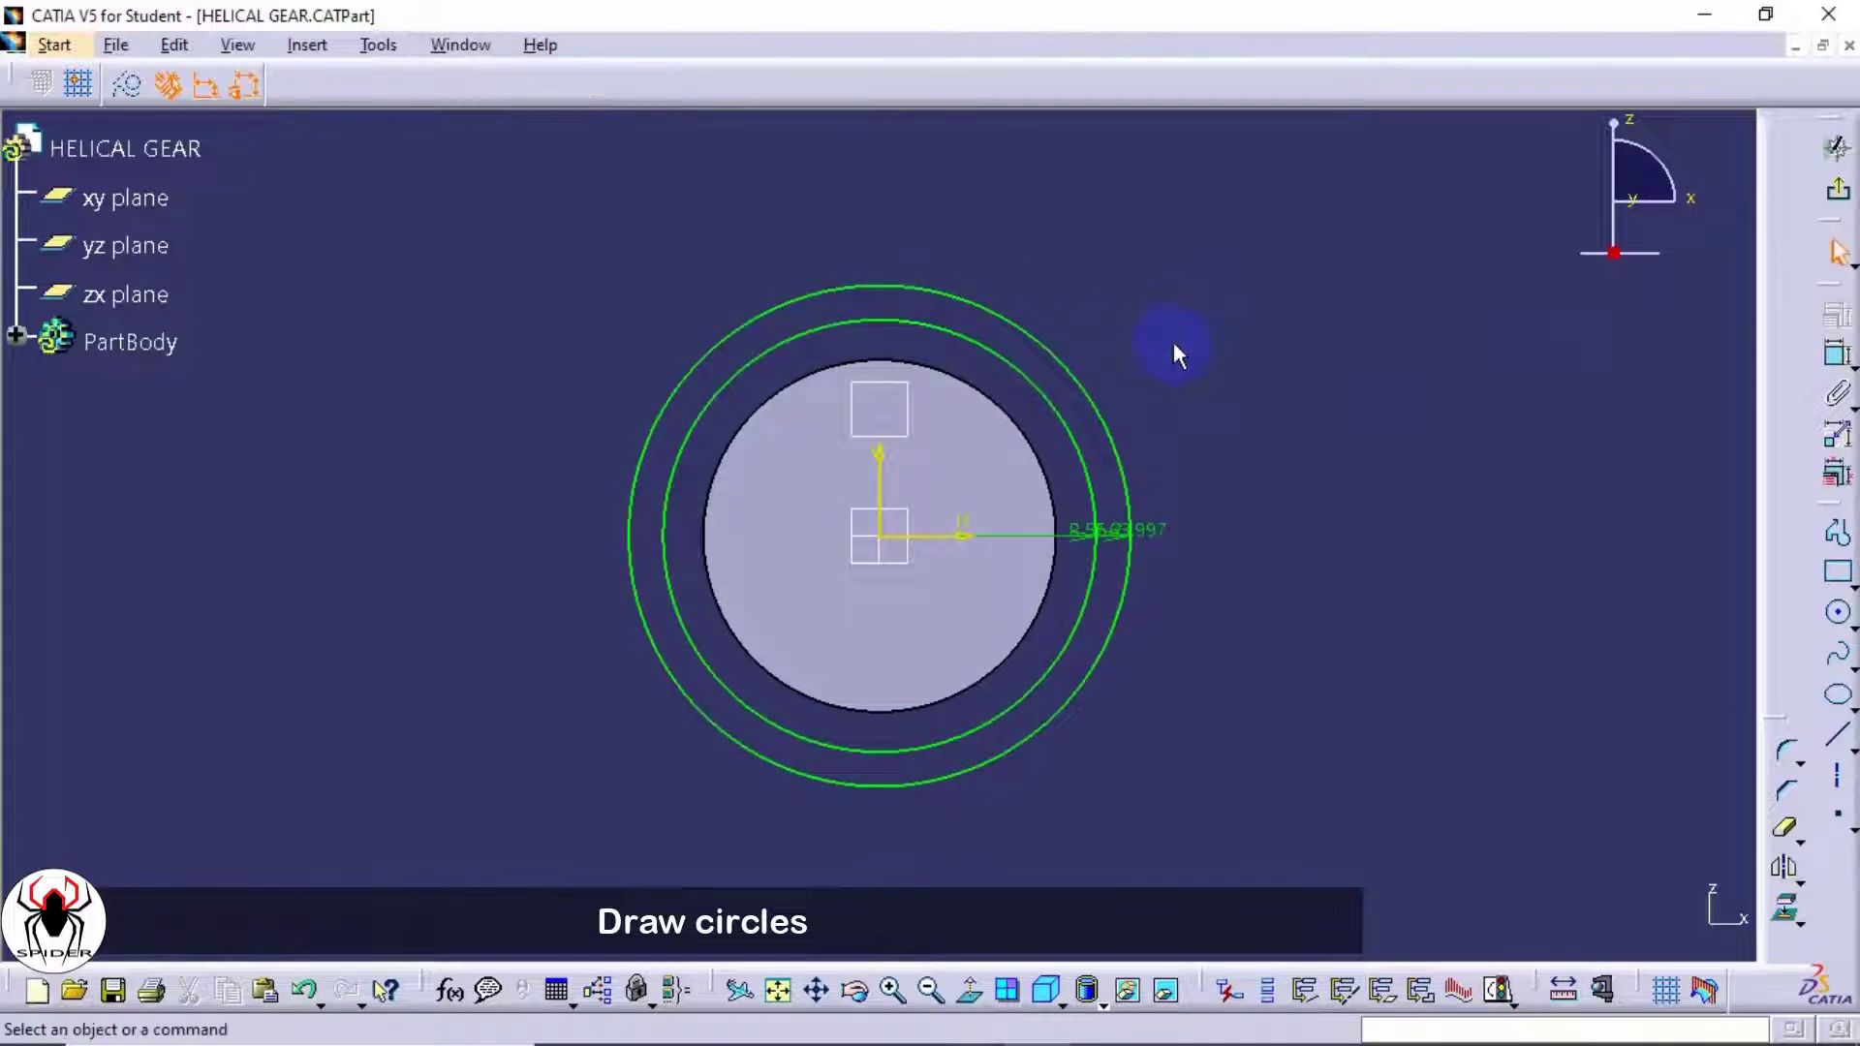
{"action": "left_click_drag", "start_coordinate": [1102, 529], "coordinate": [1089, 296]}
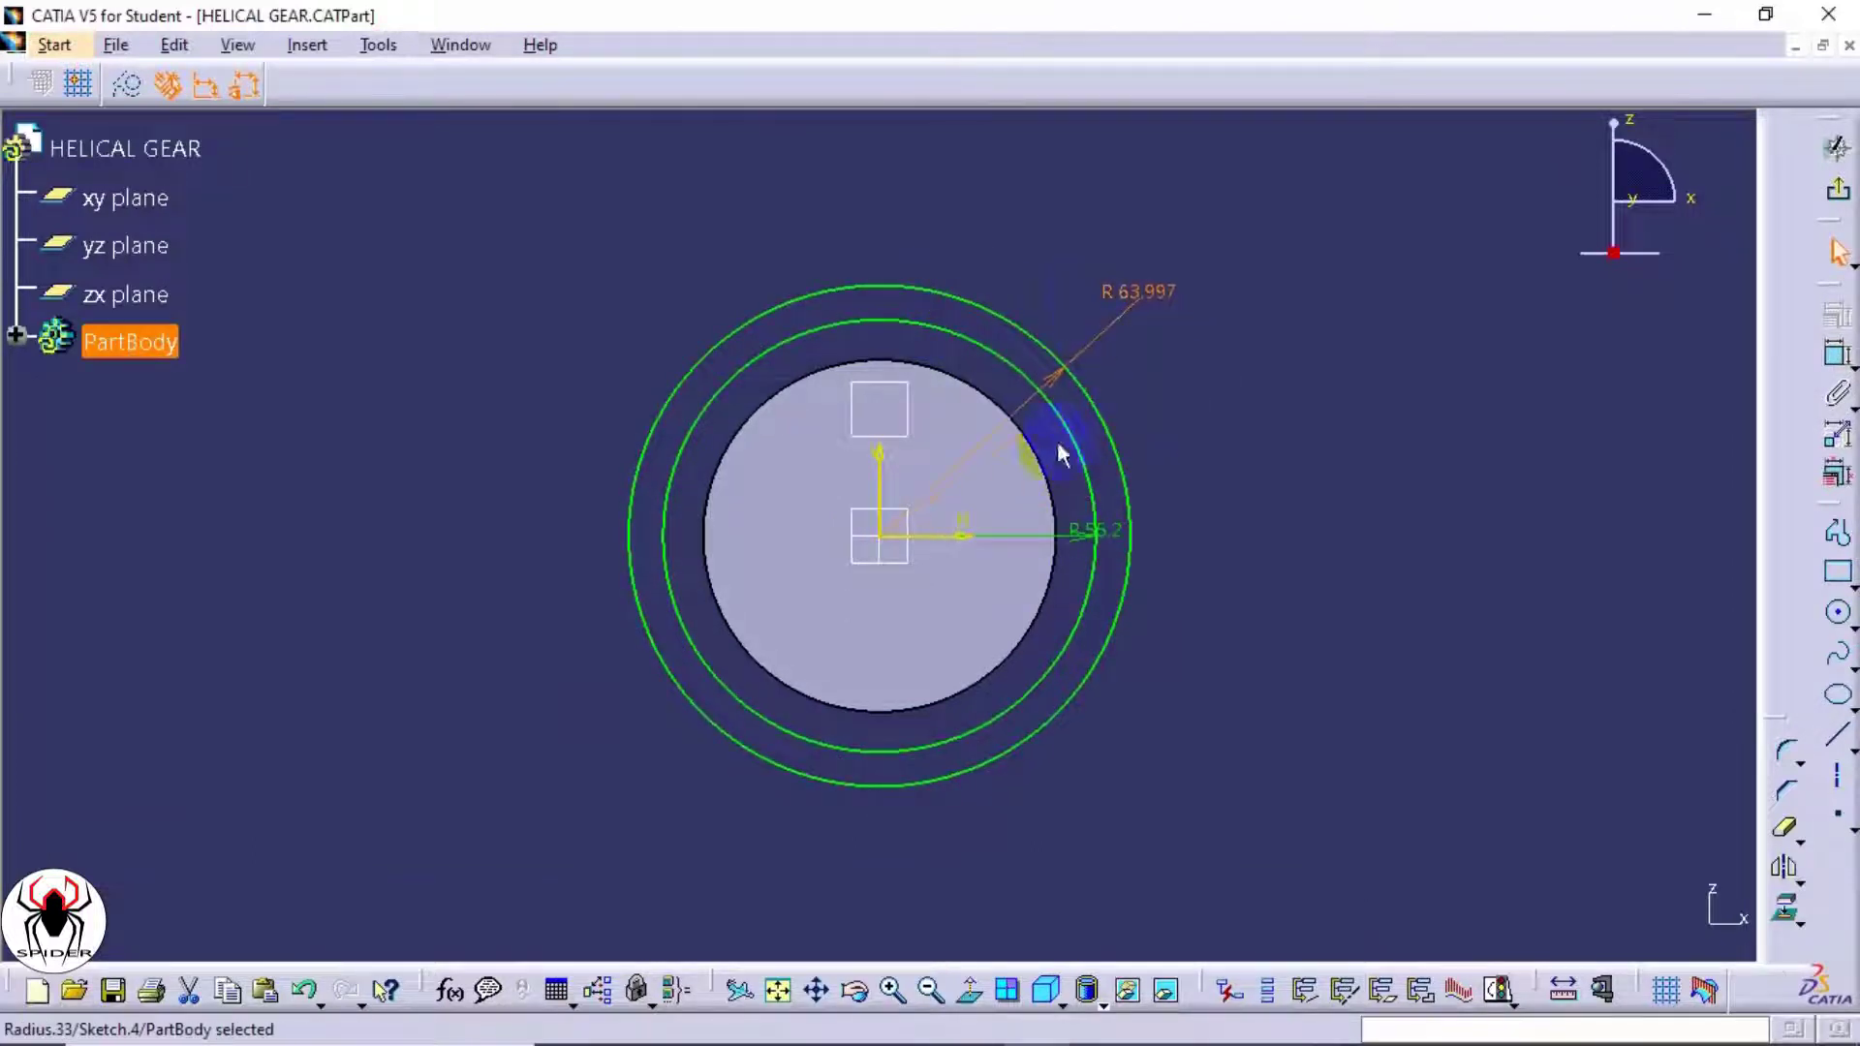
{"action": "left_click_drag", "start_coordinate": [1083, 536], "coordinate": [1150, 424]}
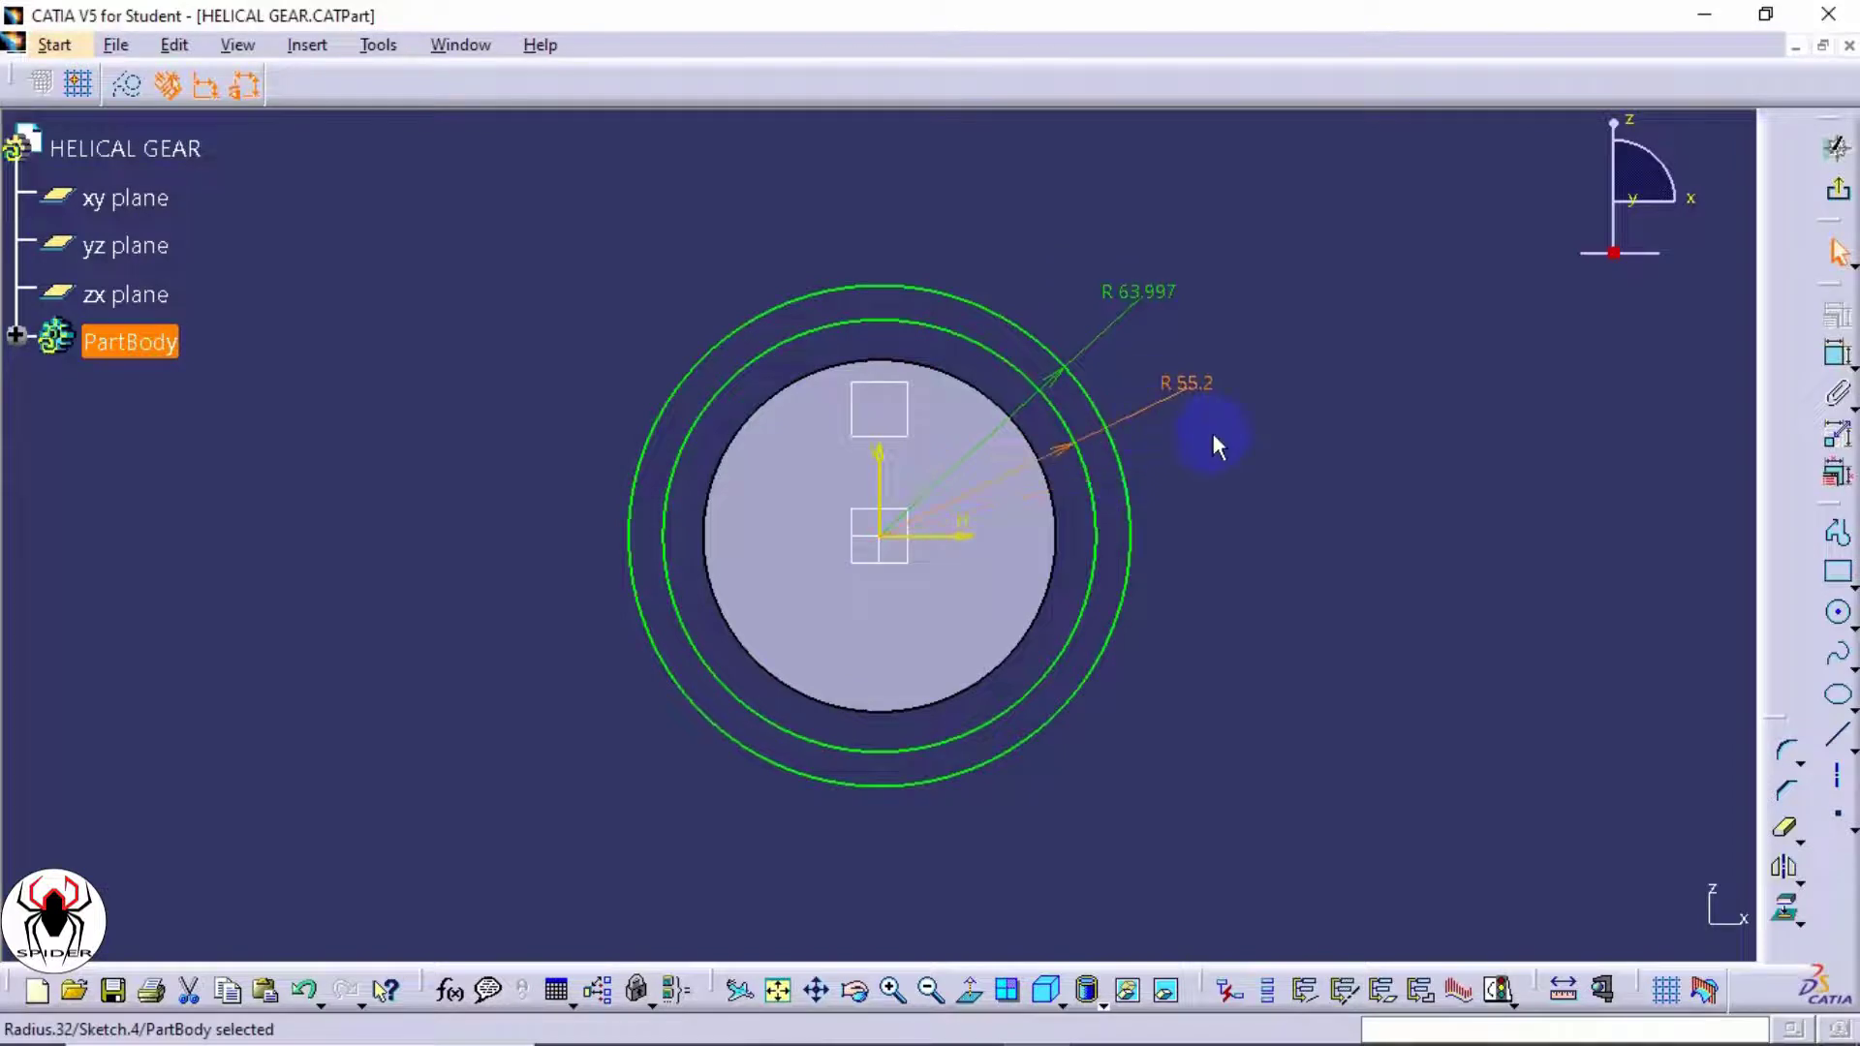
- Hide the shaft body and the offset plane so that only the sketch circles and axes show
{"action": "left_click", "coordinate": [14, 337]}
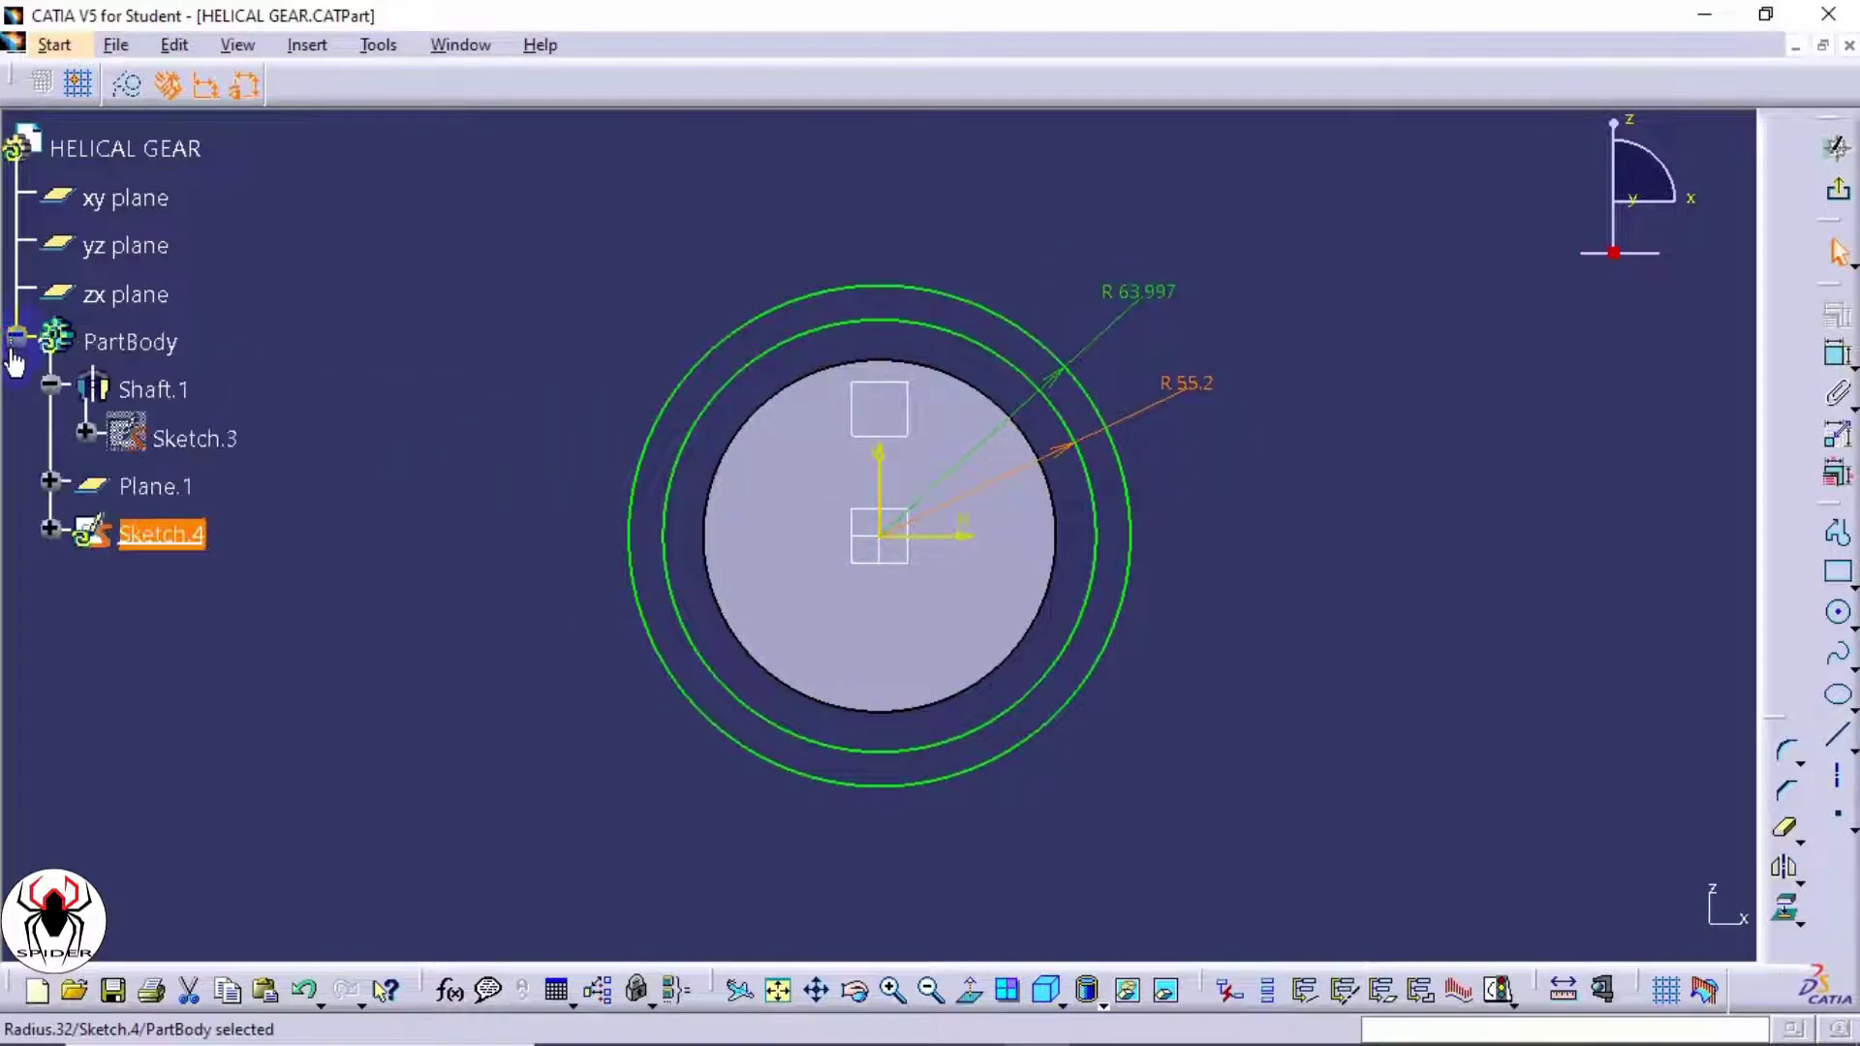
{"action": "right_click", "coordinate": [166, 391]}
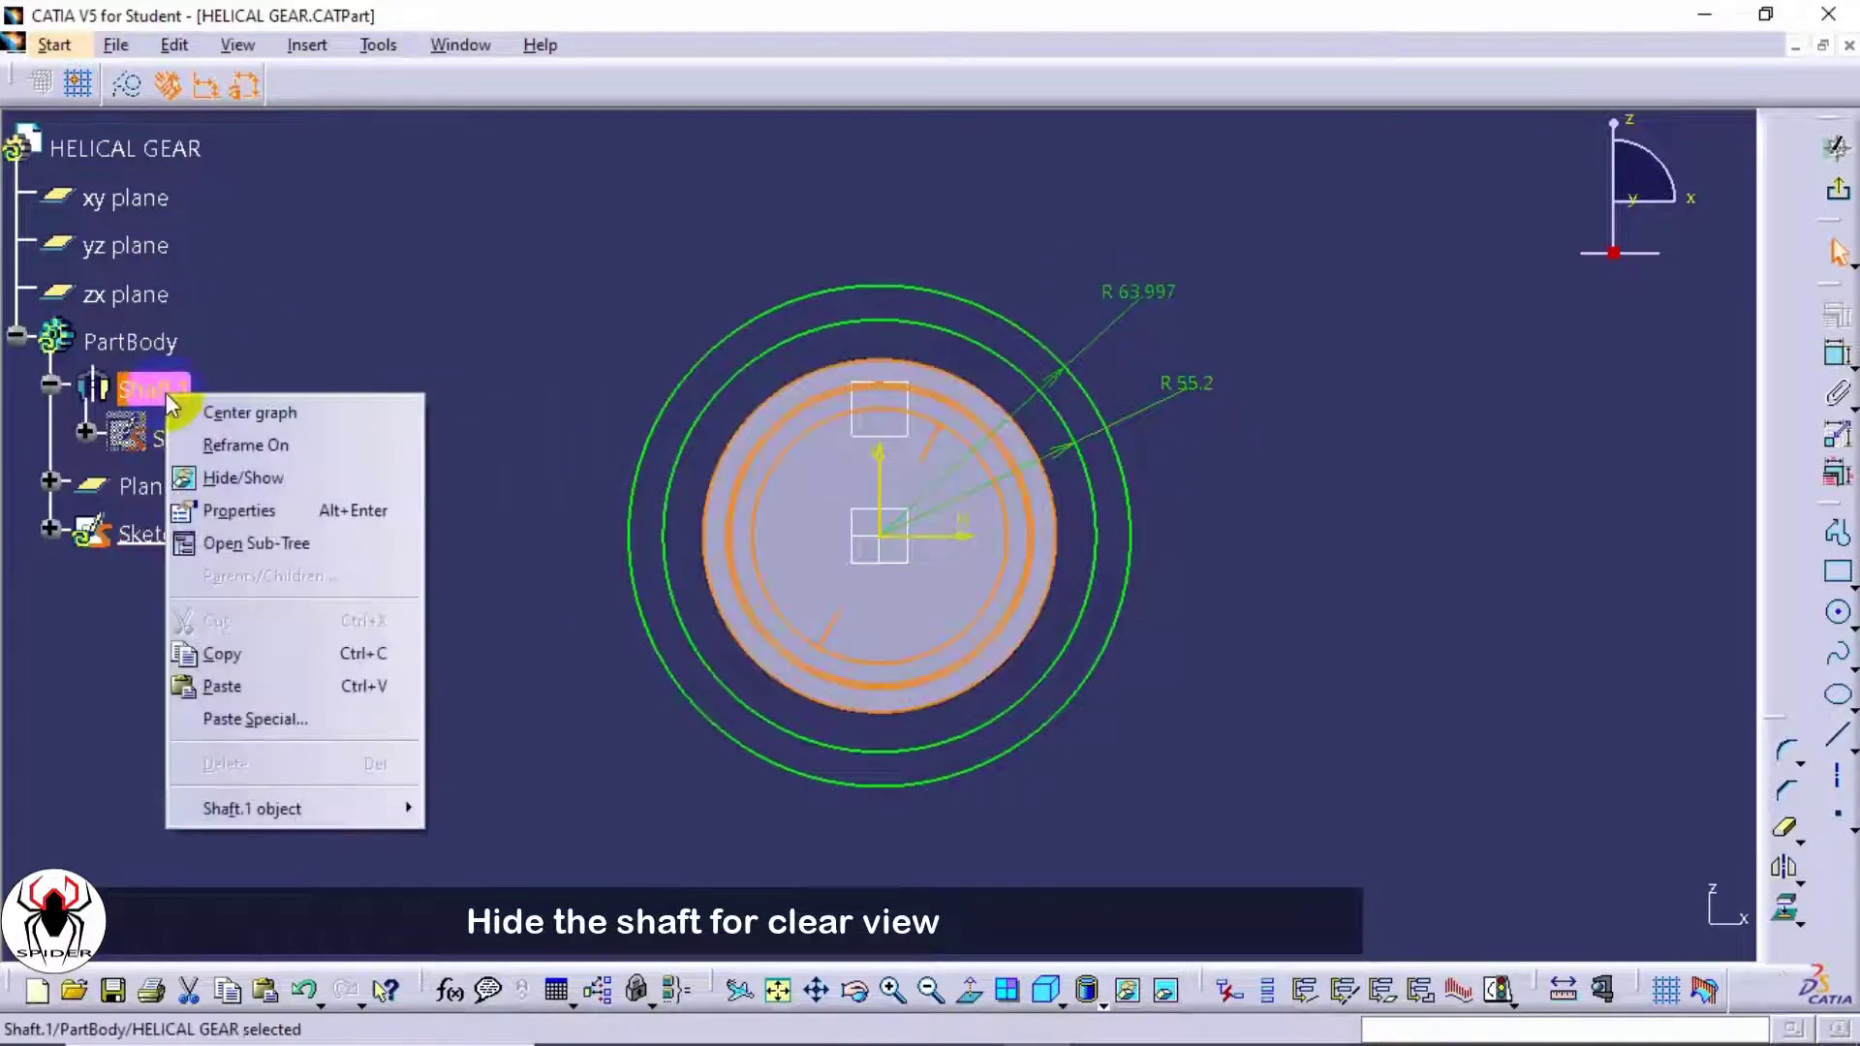
{"action": "left_click", "coordinate": [252, 479]}
{"action": "mouse_move", "coordinate": [938, 456]}
{"action": "middle_mouse_down", "text": "ctrl"}
{"action": "mouse_move", "coordinate": [954, 390]}
{"action": "mouse_move", "coordinate": [938, 438]}
{"action": "middle_mouse_up", "text": "ctrl"}
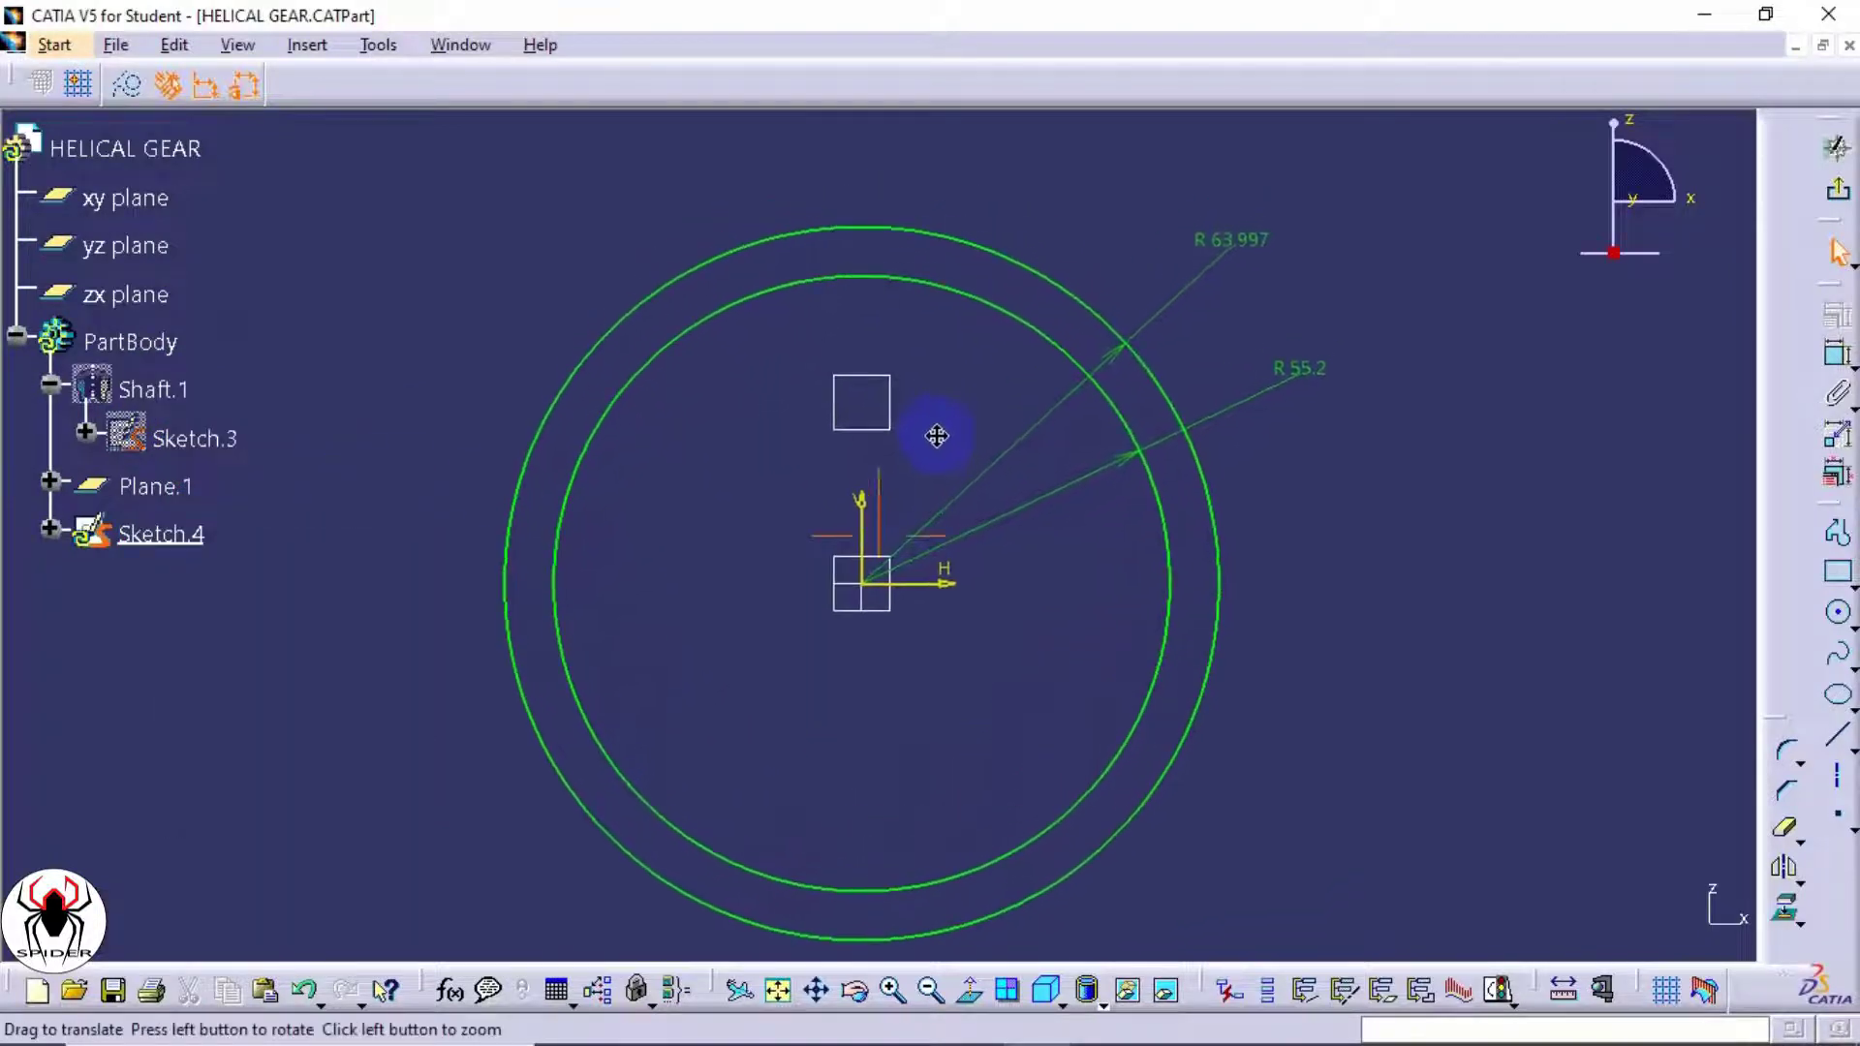
{"action": "left_click", "coordinate": [886, 411]}
{"action": "right_click", "coordinate": [887, 413]}
{"action": "left_click", "coordinate": [930, 495]}
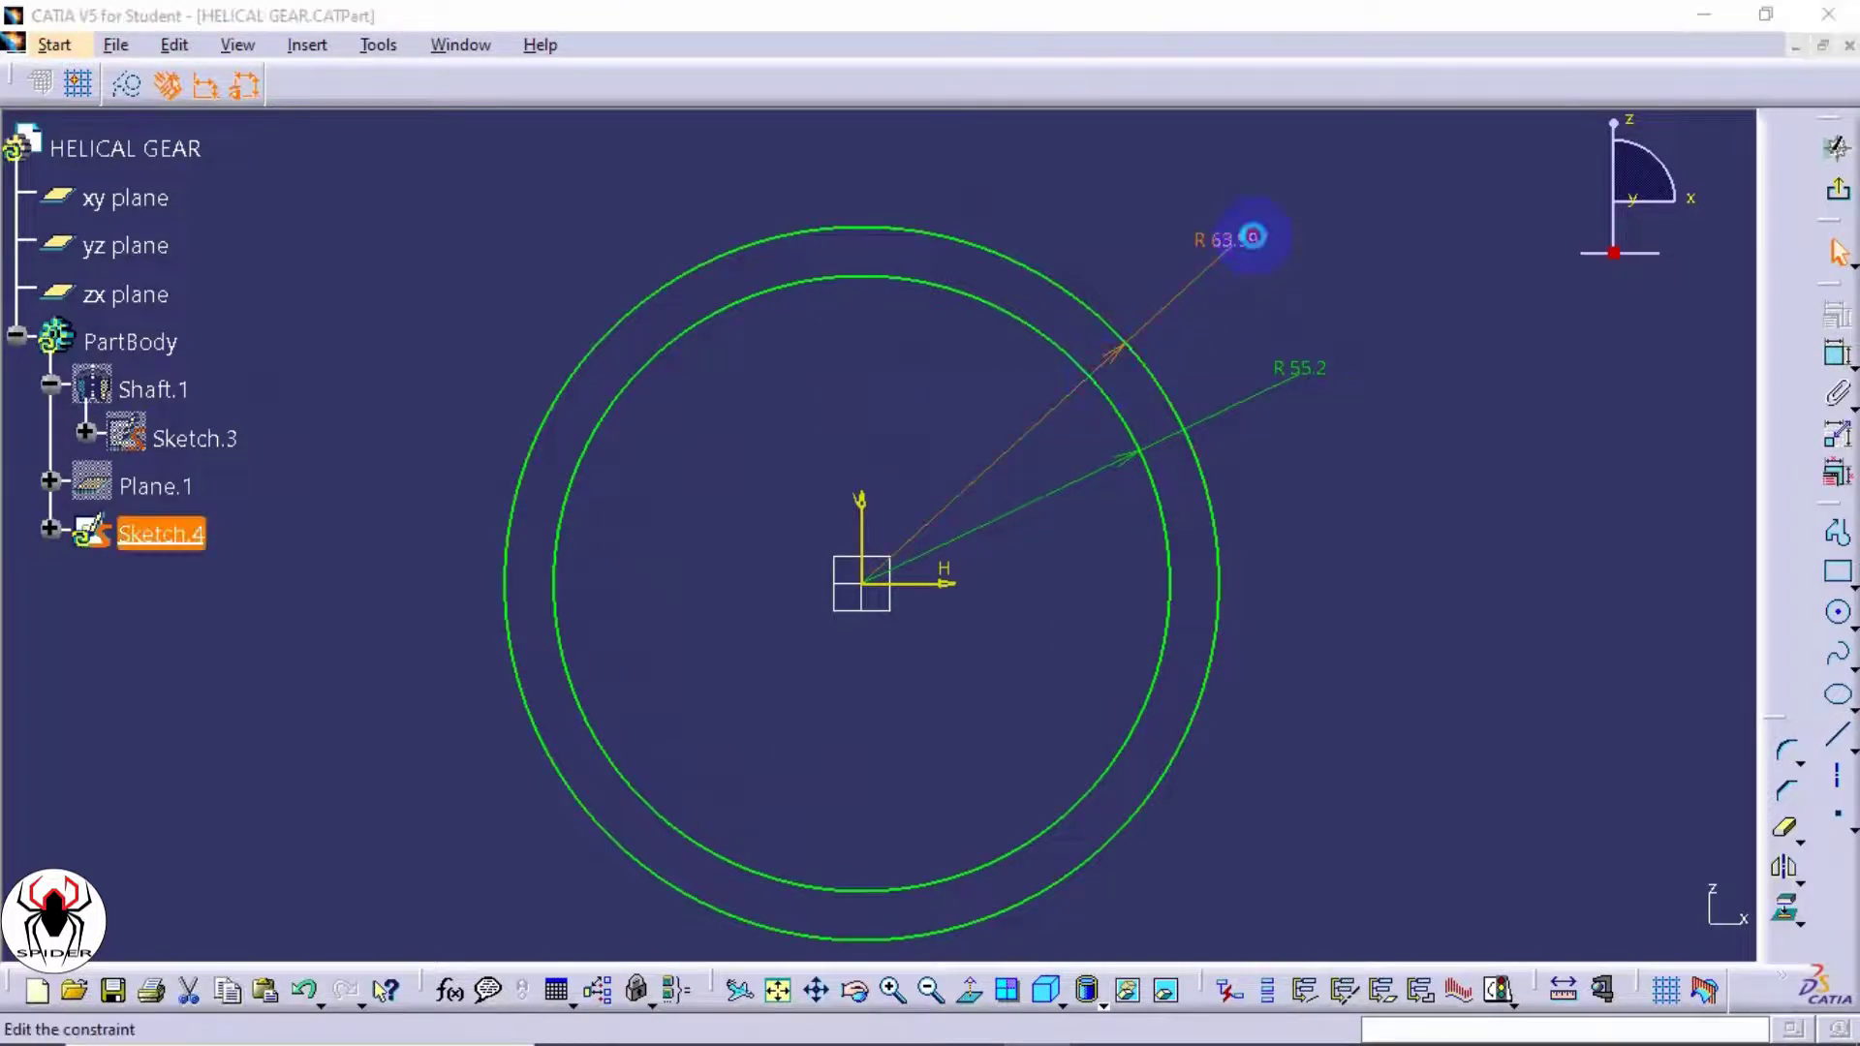
- Change the outer circle's radius dimension to a diameter dimension and set it to 86 mm
{"action": "double_click", "coordinate": [1246, 238]}
{"action": "left_click", "coordinate": [1286, 725]}
{"action": "left_click", "coordinate": [1280, 765]}
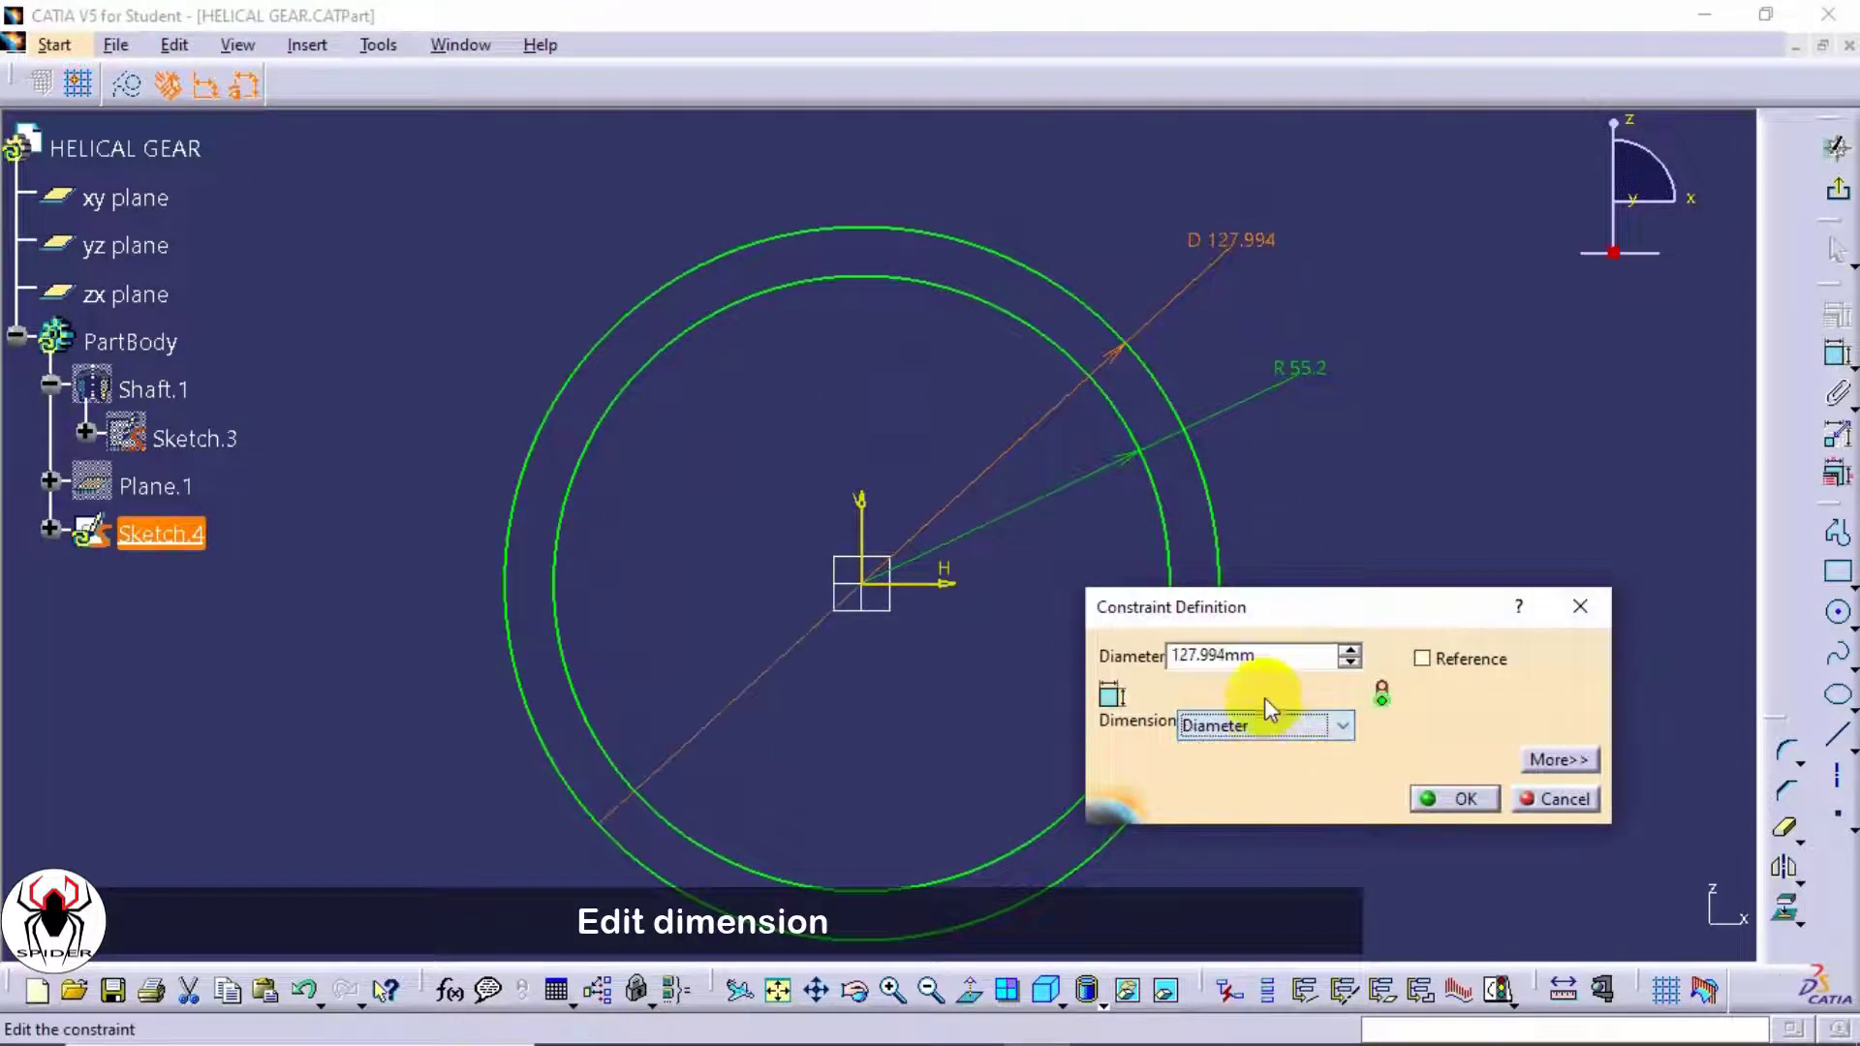
{"action": "type", "text": "8"}
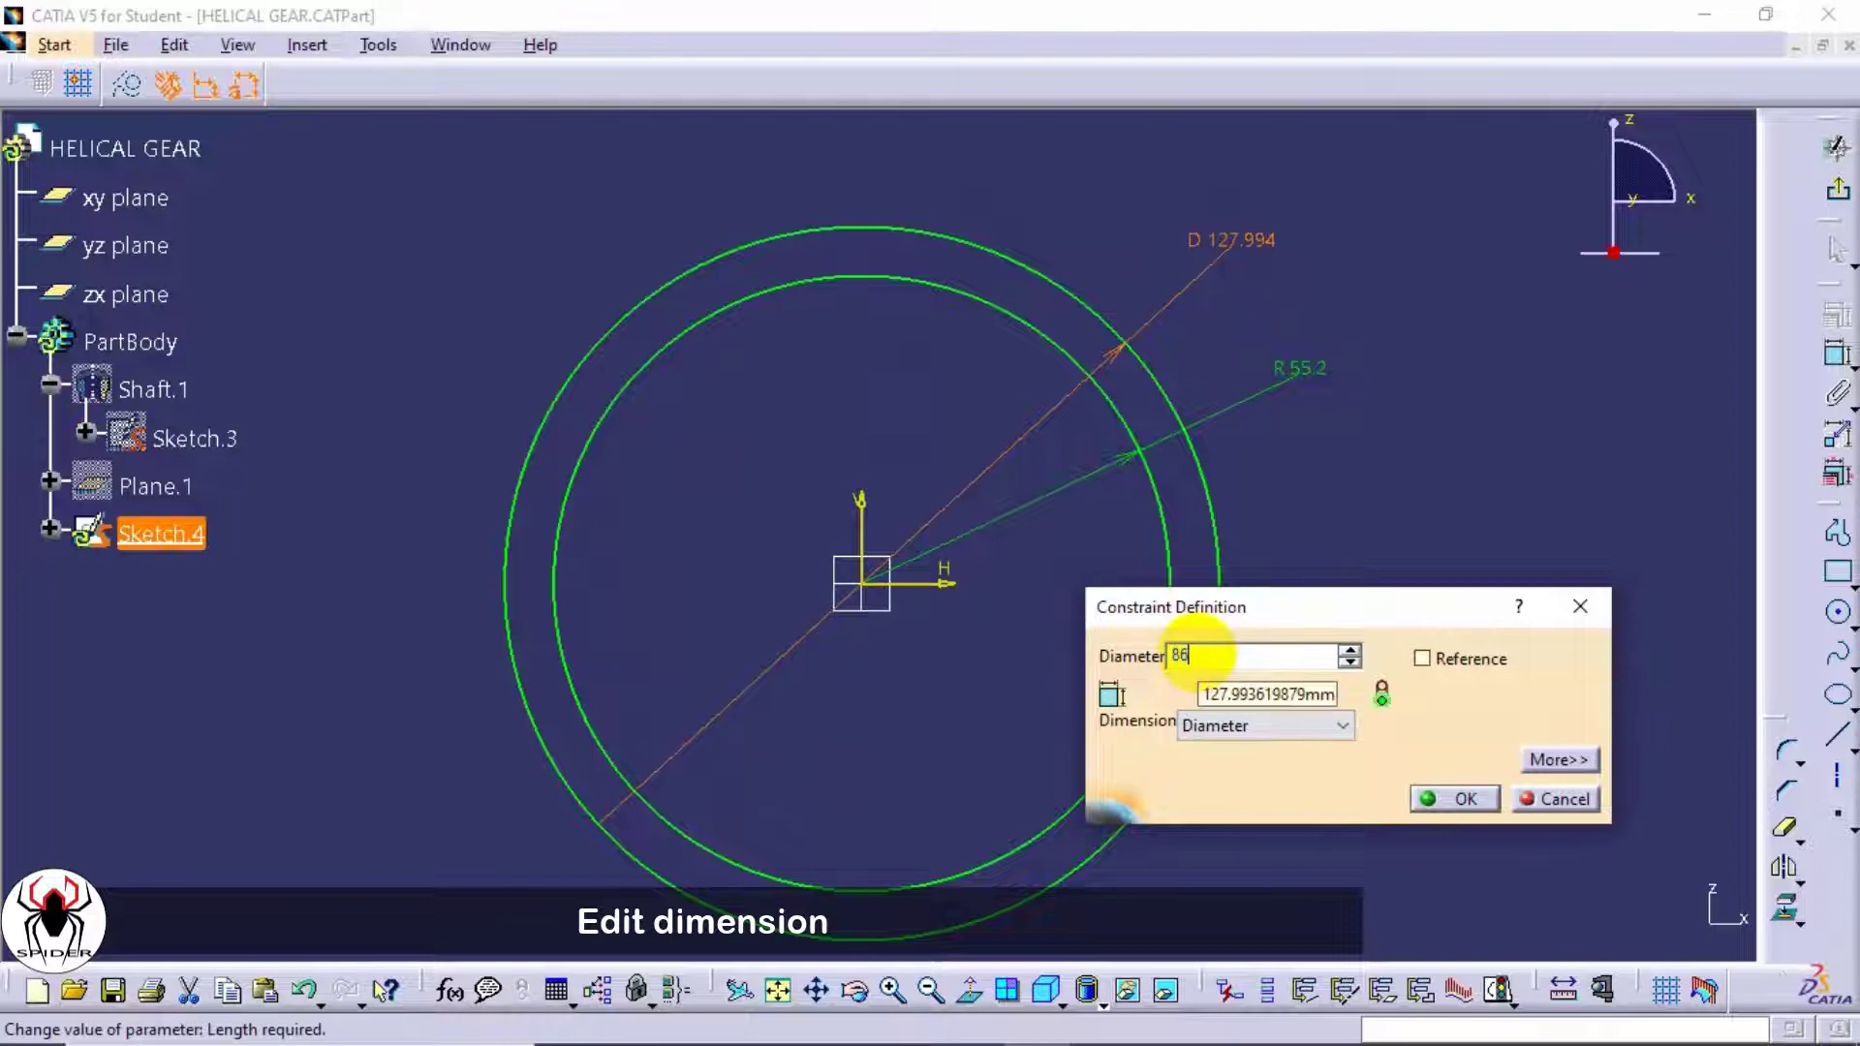
{"action": "type", "text": "6"}
{"action": "key", "text": "Return"}
- Change the remaining radius dimension on the other circle to a diameter dimension and set it to 76 mm
{"action": "double_click", "coordinate": [1289, 373]}
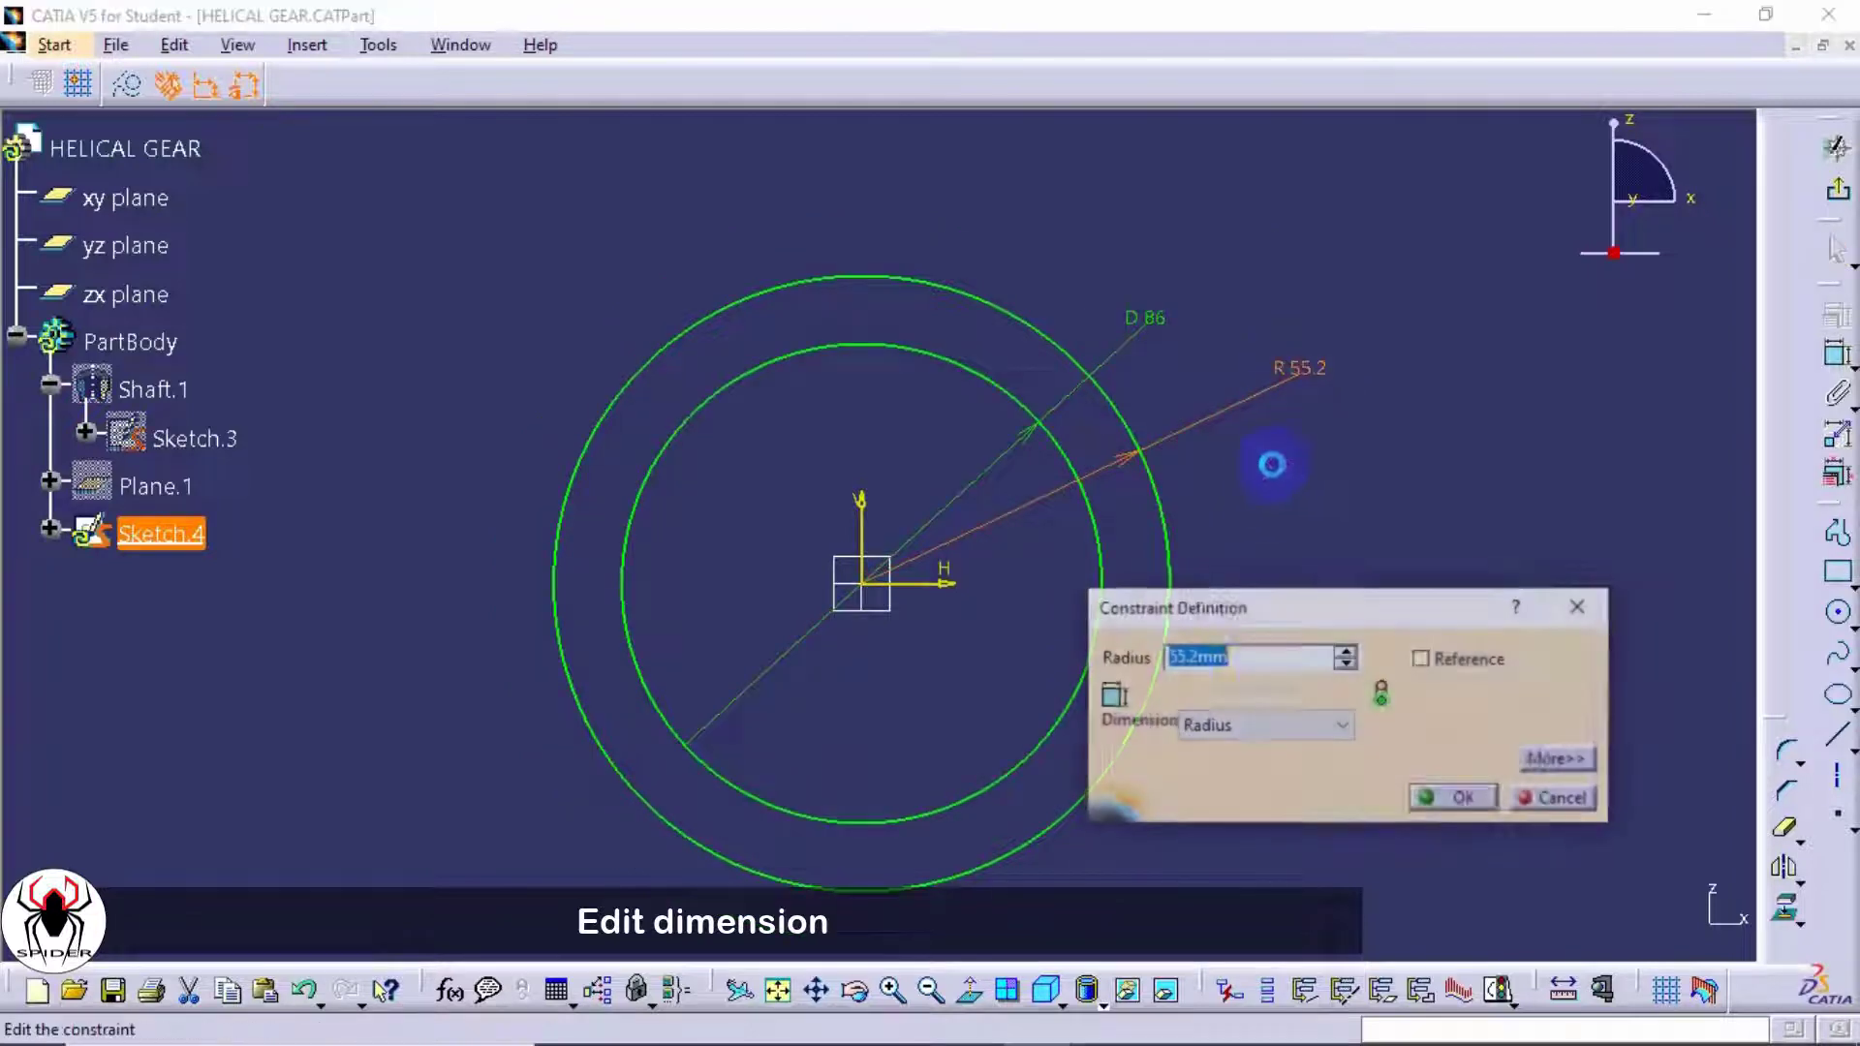
{"action": "left_click", "coordinate": [1246, 725]}
{"action": "left_click", "coordinate": [1223, 772]}
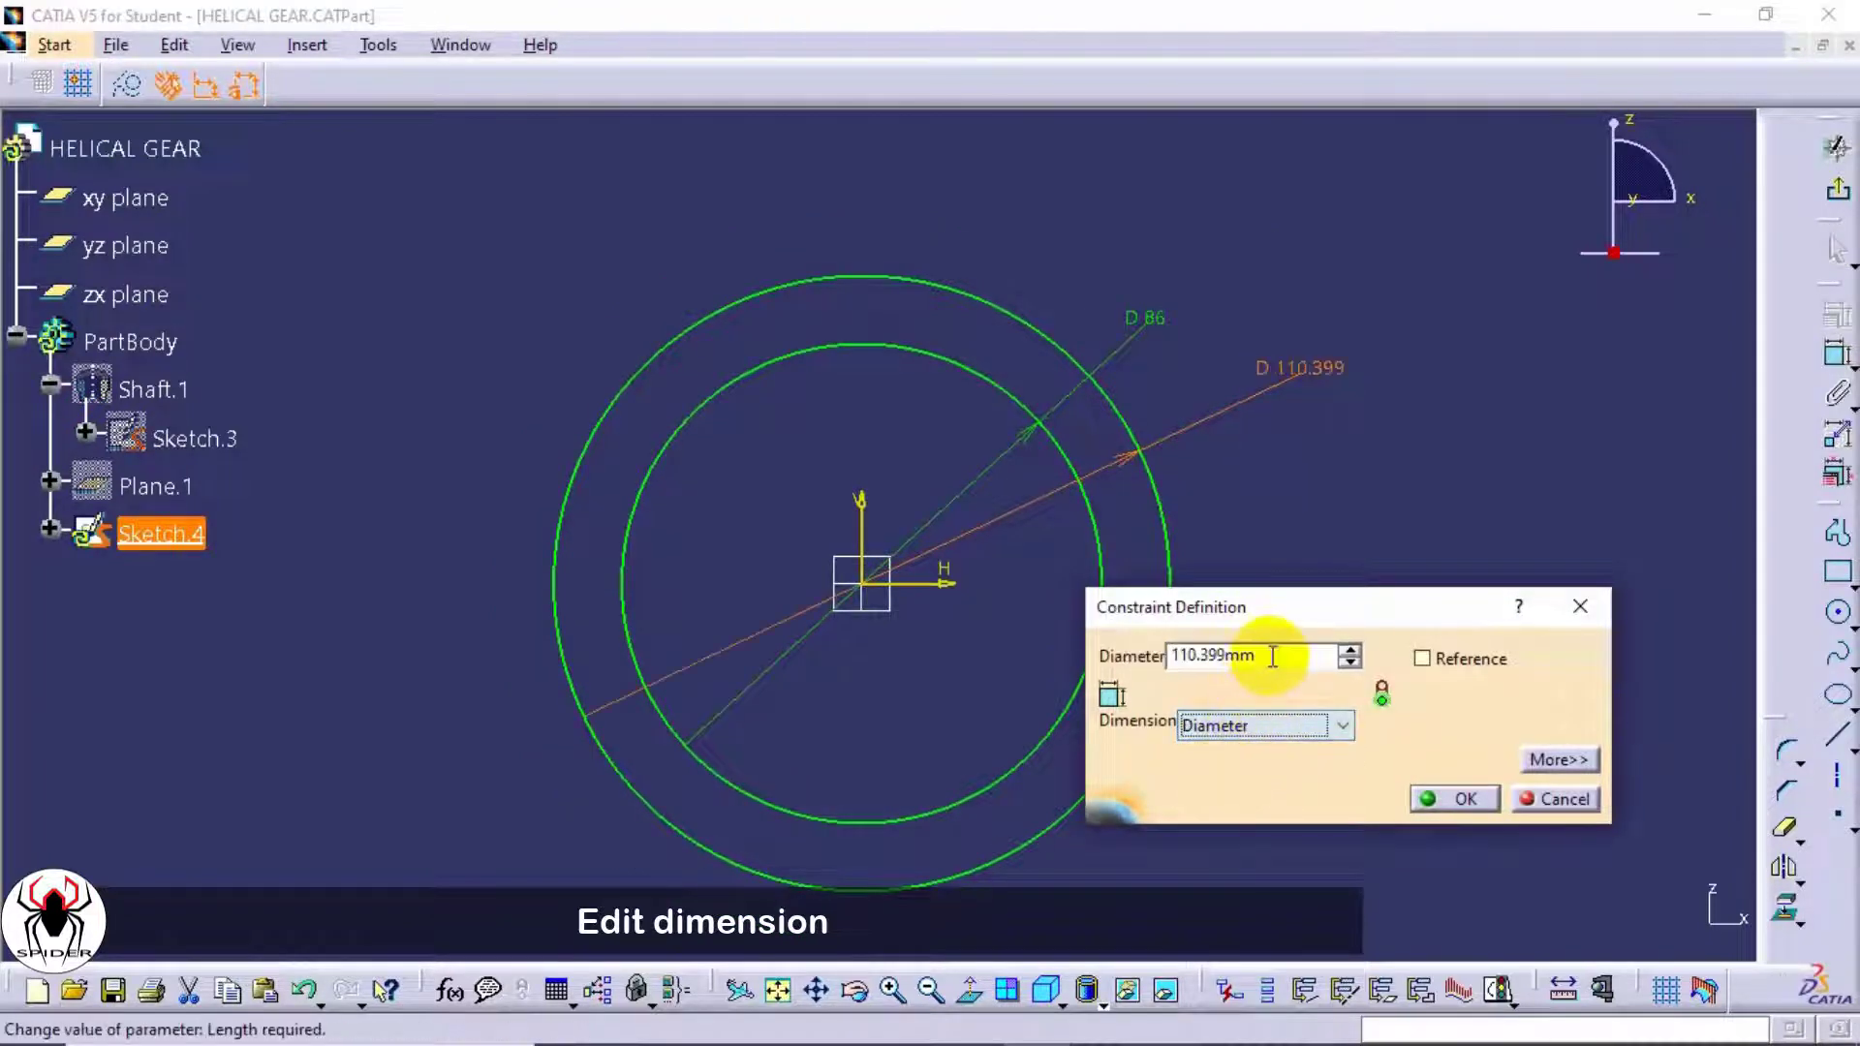
{"action": "left_click_drag", "start_coordinate": [1275, 654], "coordinate": [1112, 656]}
{"action": "type", "text": "76"}
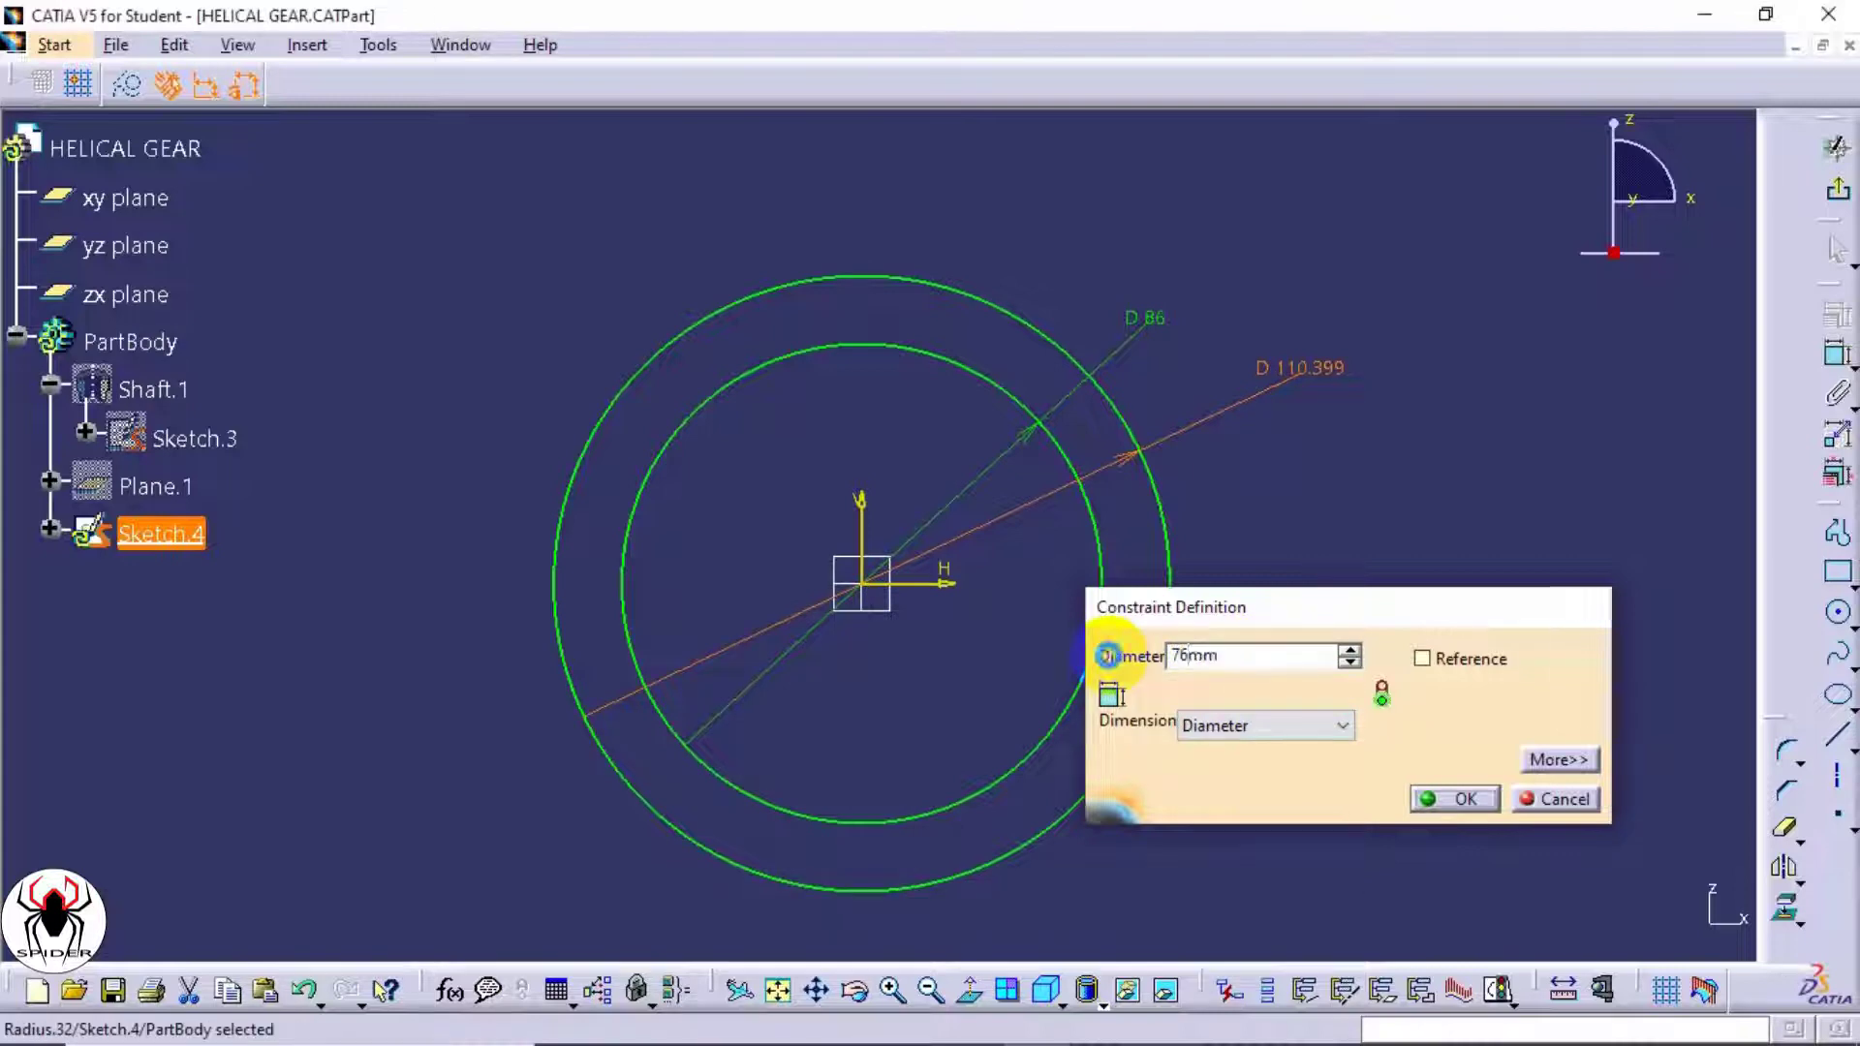
{"action": "key", "text": "Return"}
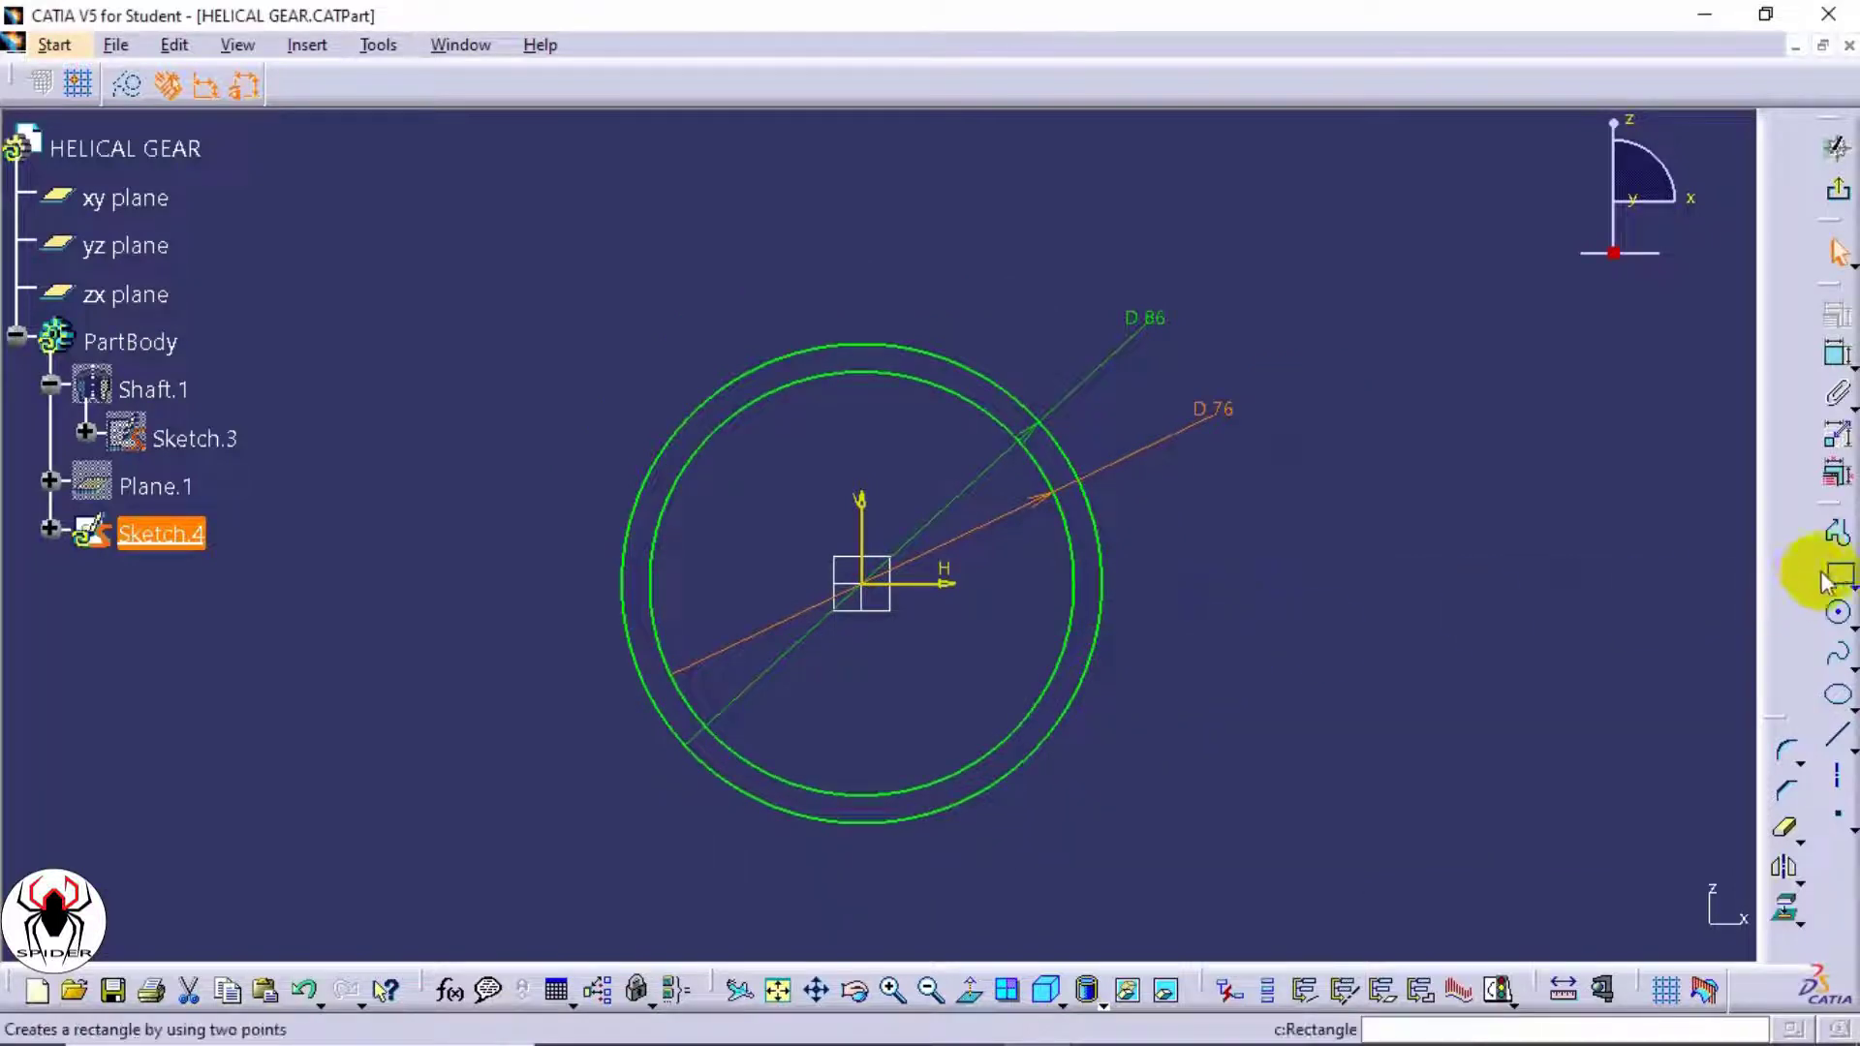
- Draw a vertical line crossing the upper part of both circles about 7 mm from the vertical axis and mirror it about that axis
{"action": "left_click", "coordinate": [1837, 534]}
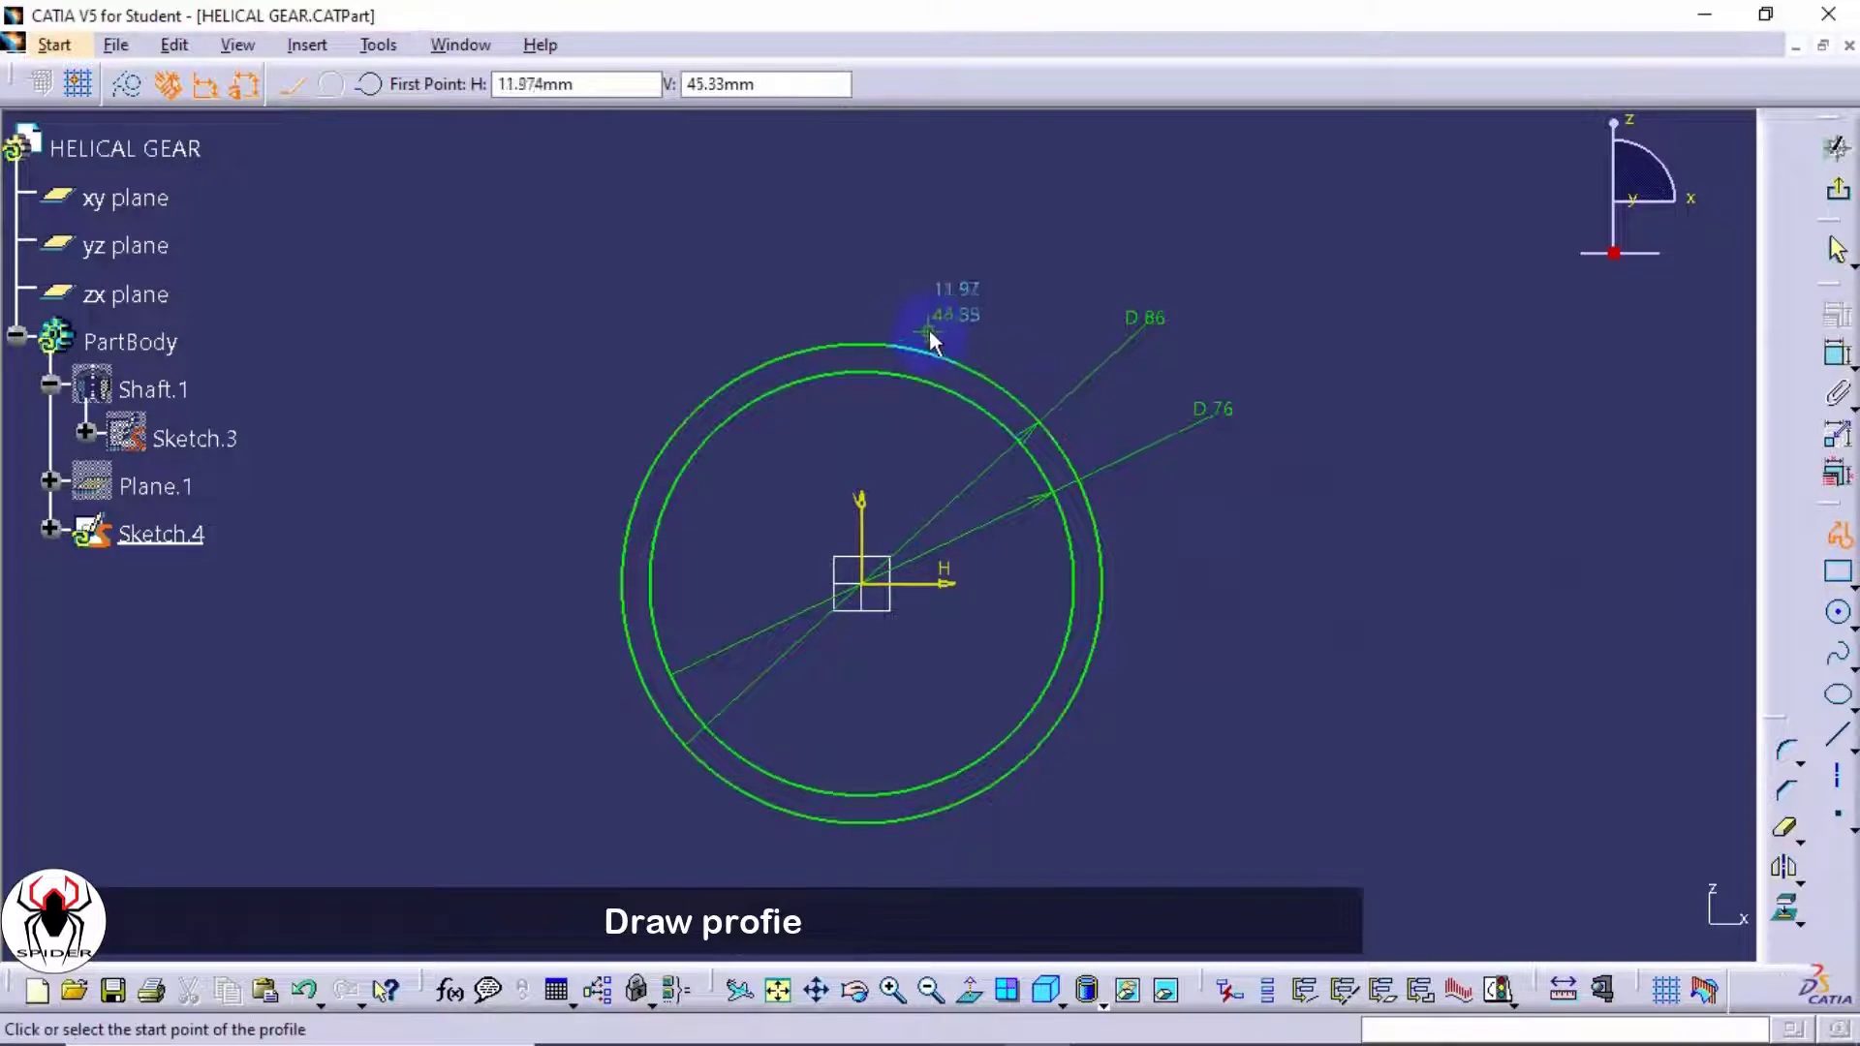
{"action": "left_click", "coordinate": [903, 314]}
{"action": "left_click", "coordinate": [903, 423]}
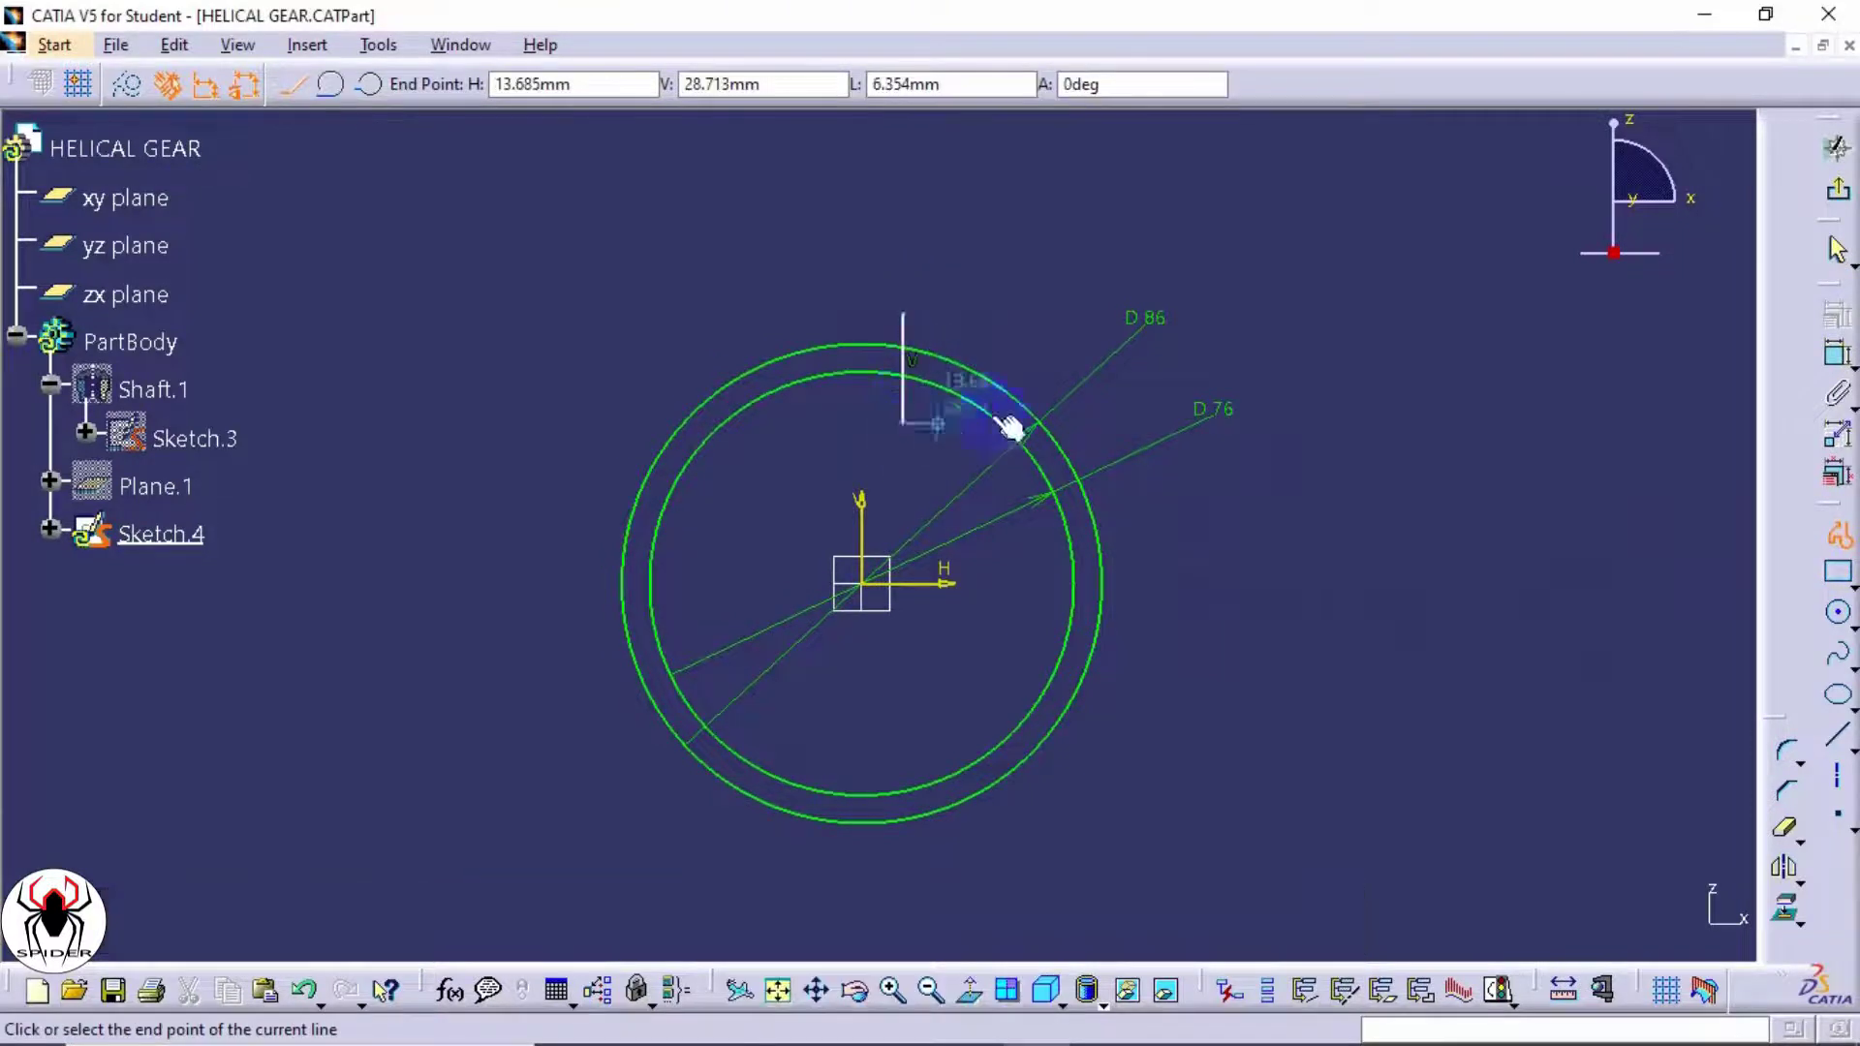
{"action": "key", "text": "Escape"}
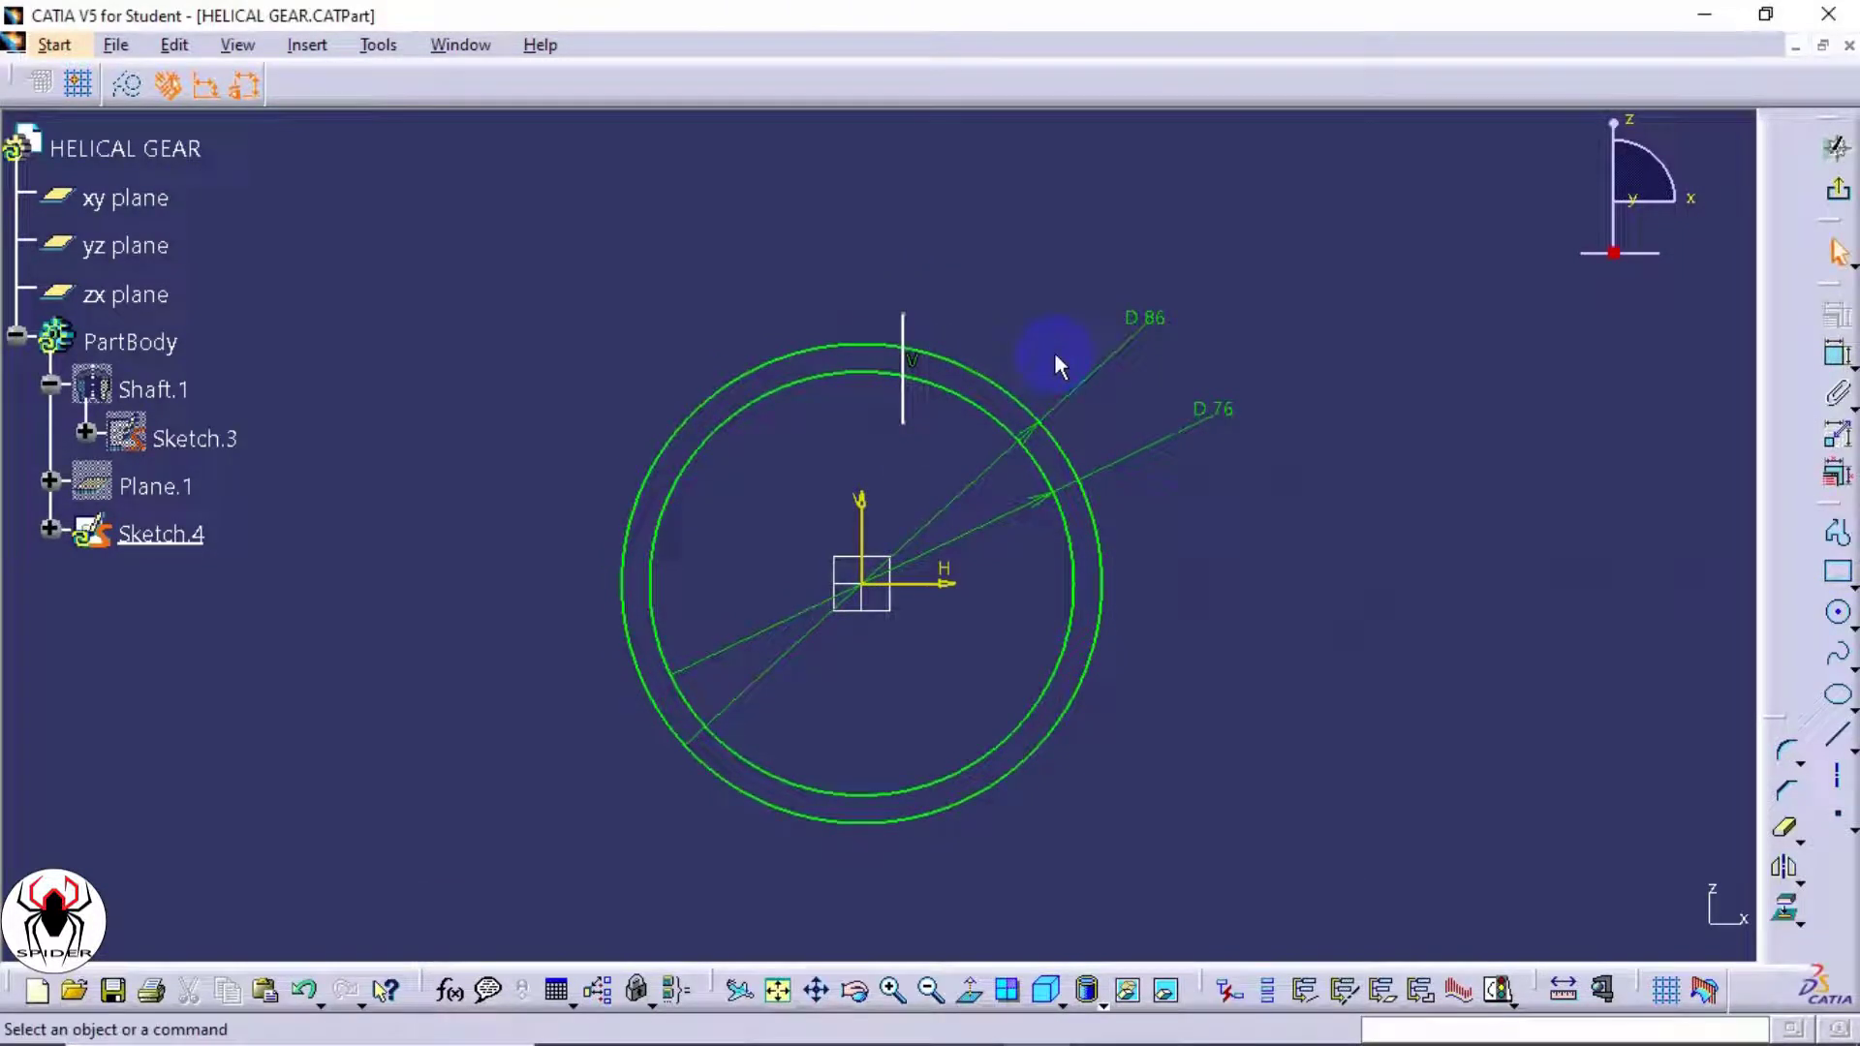
{"action": "left_click", "coordinate": [904, 327]}
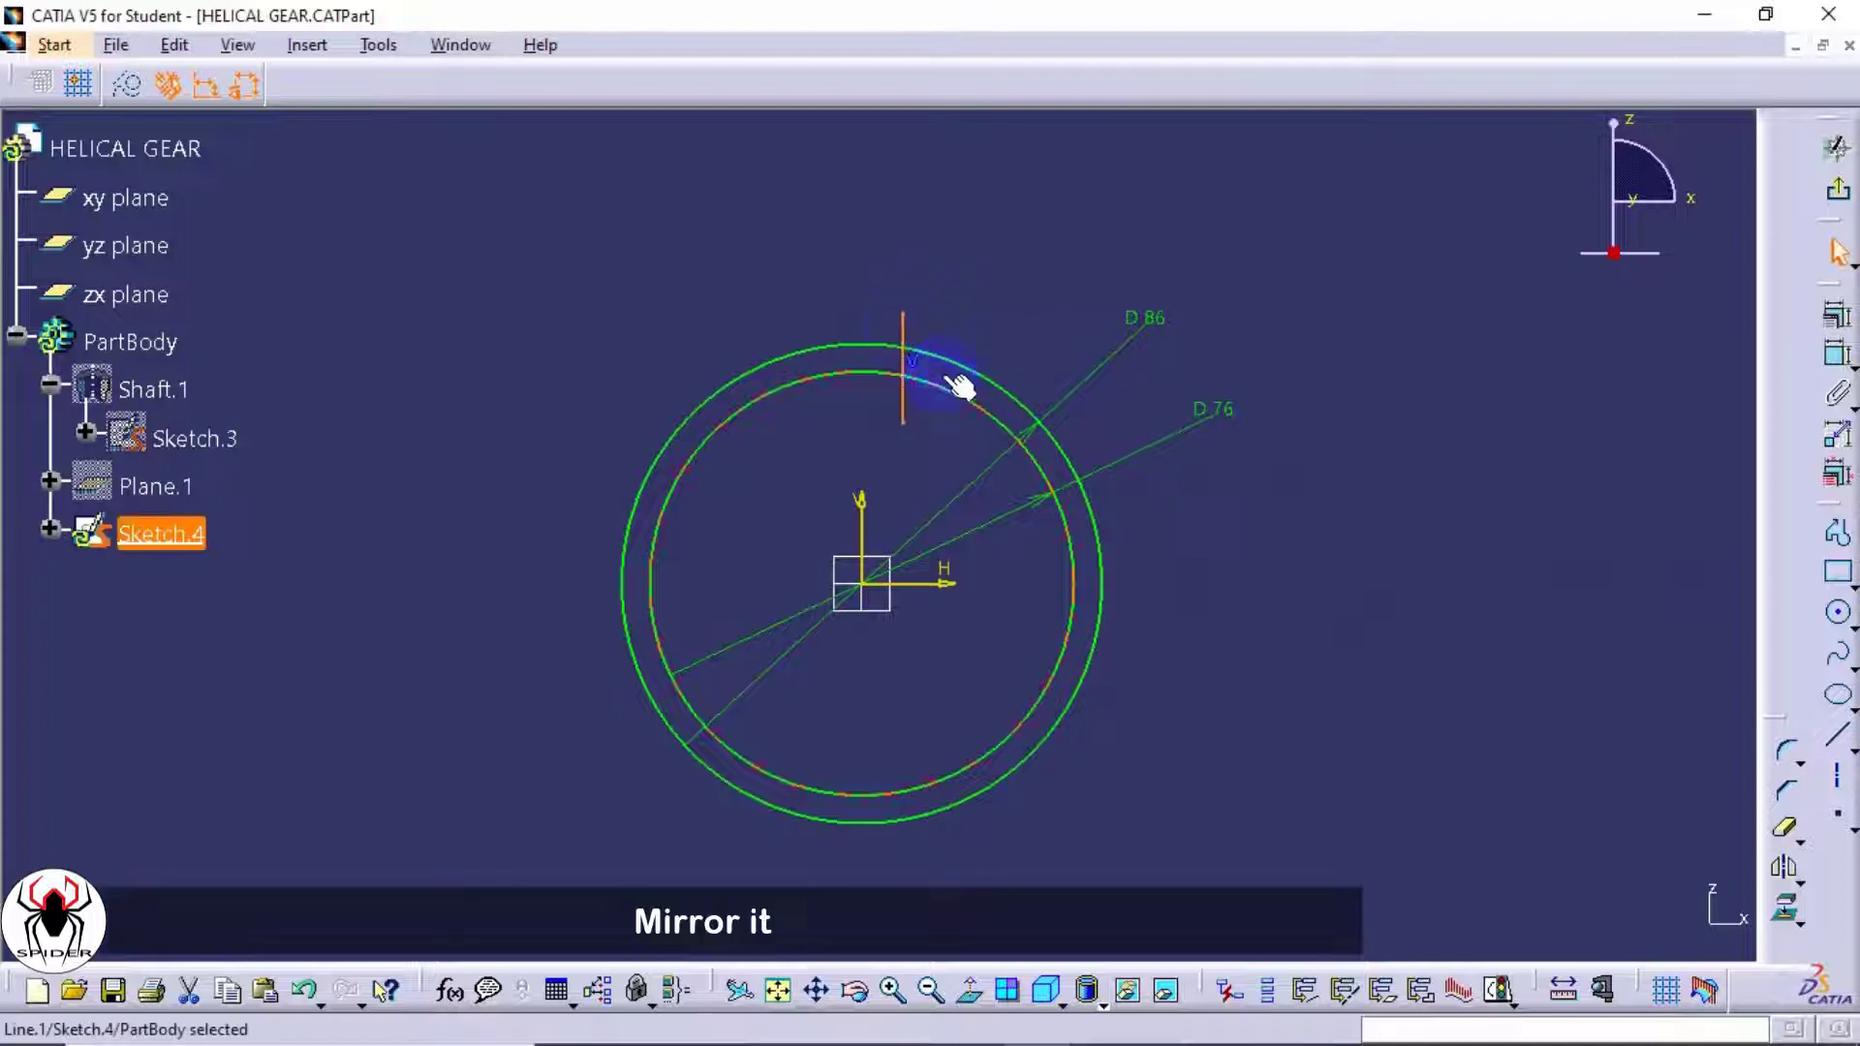
{"action": "left_click", "coordinate": [1784, 872]}
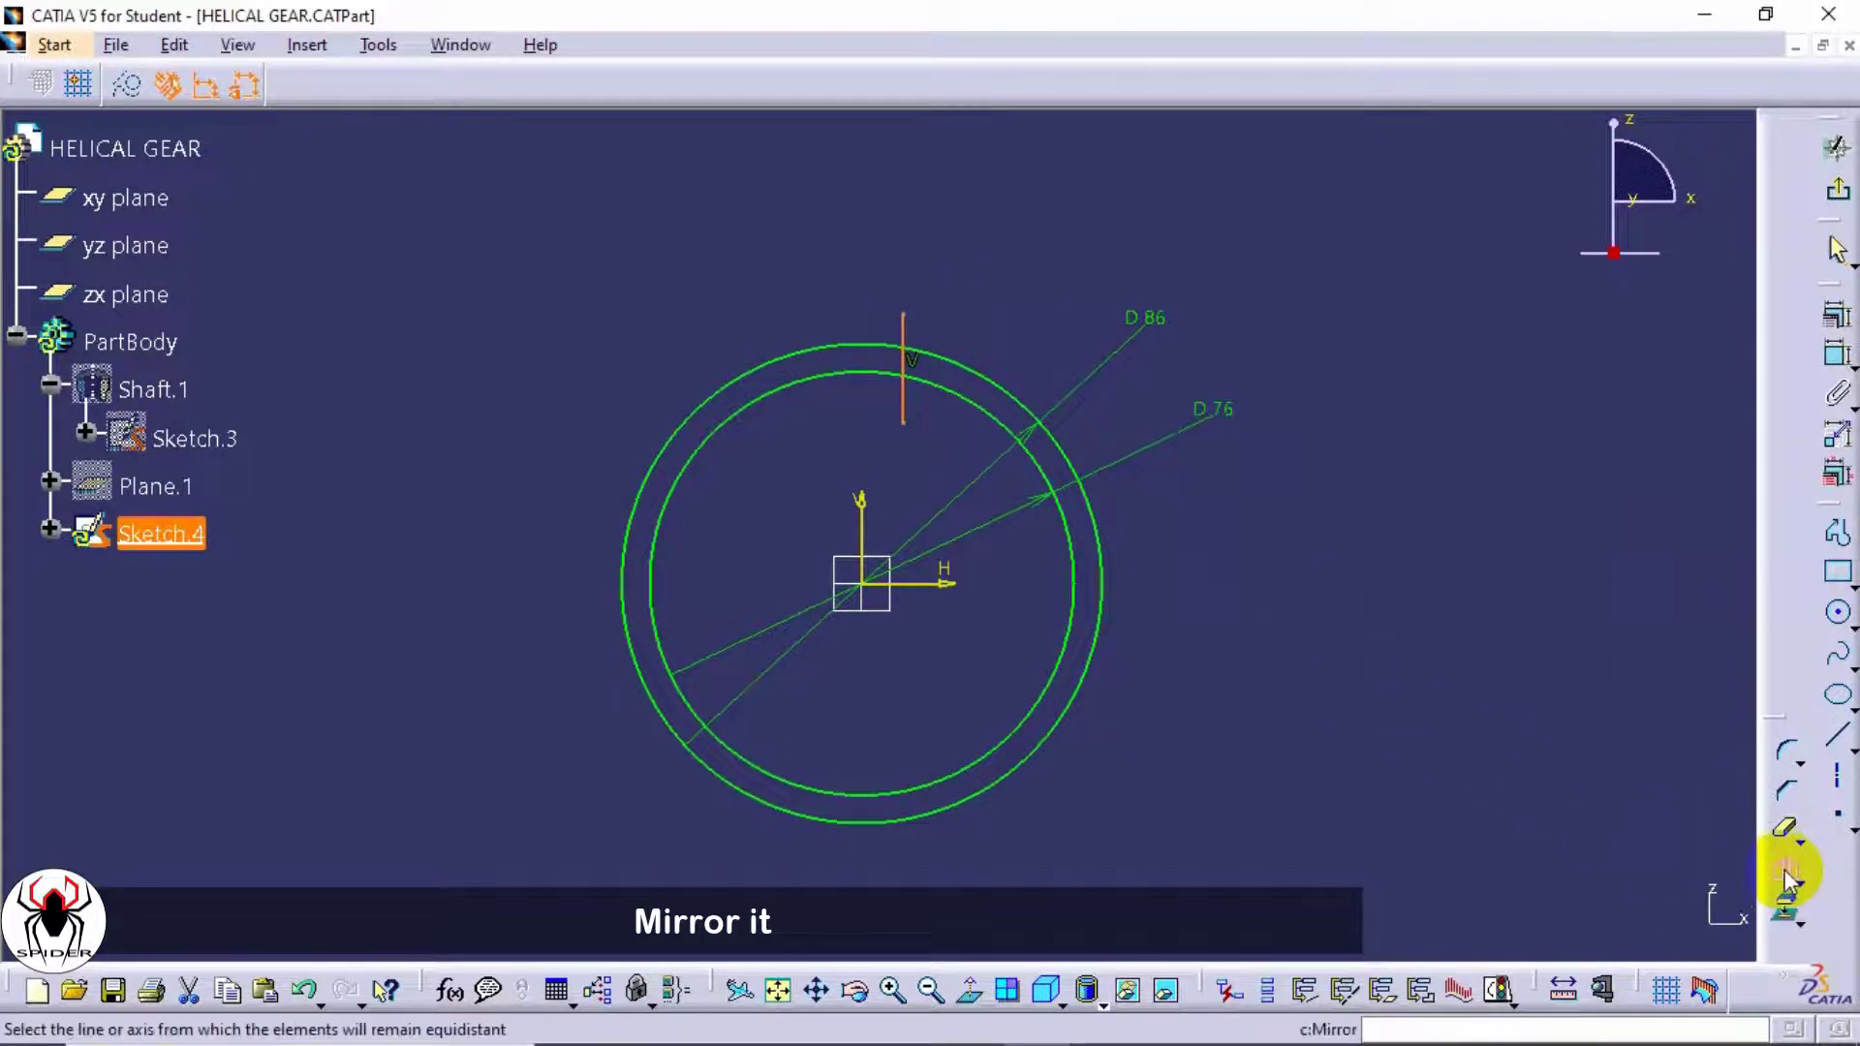
{"action": "left_click", "coordinate": [863, 505]}
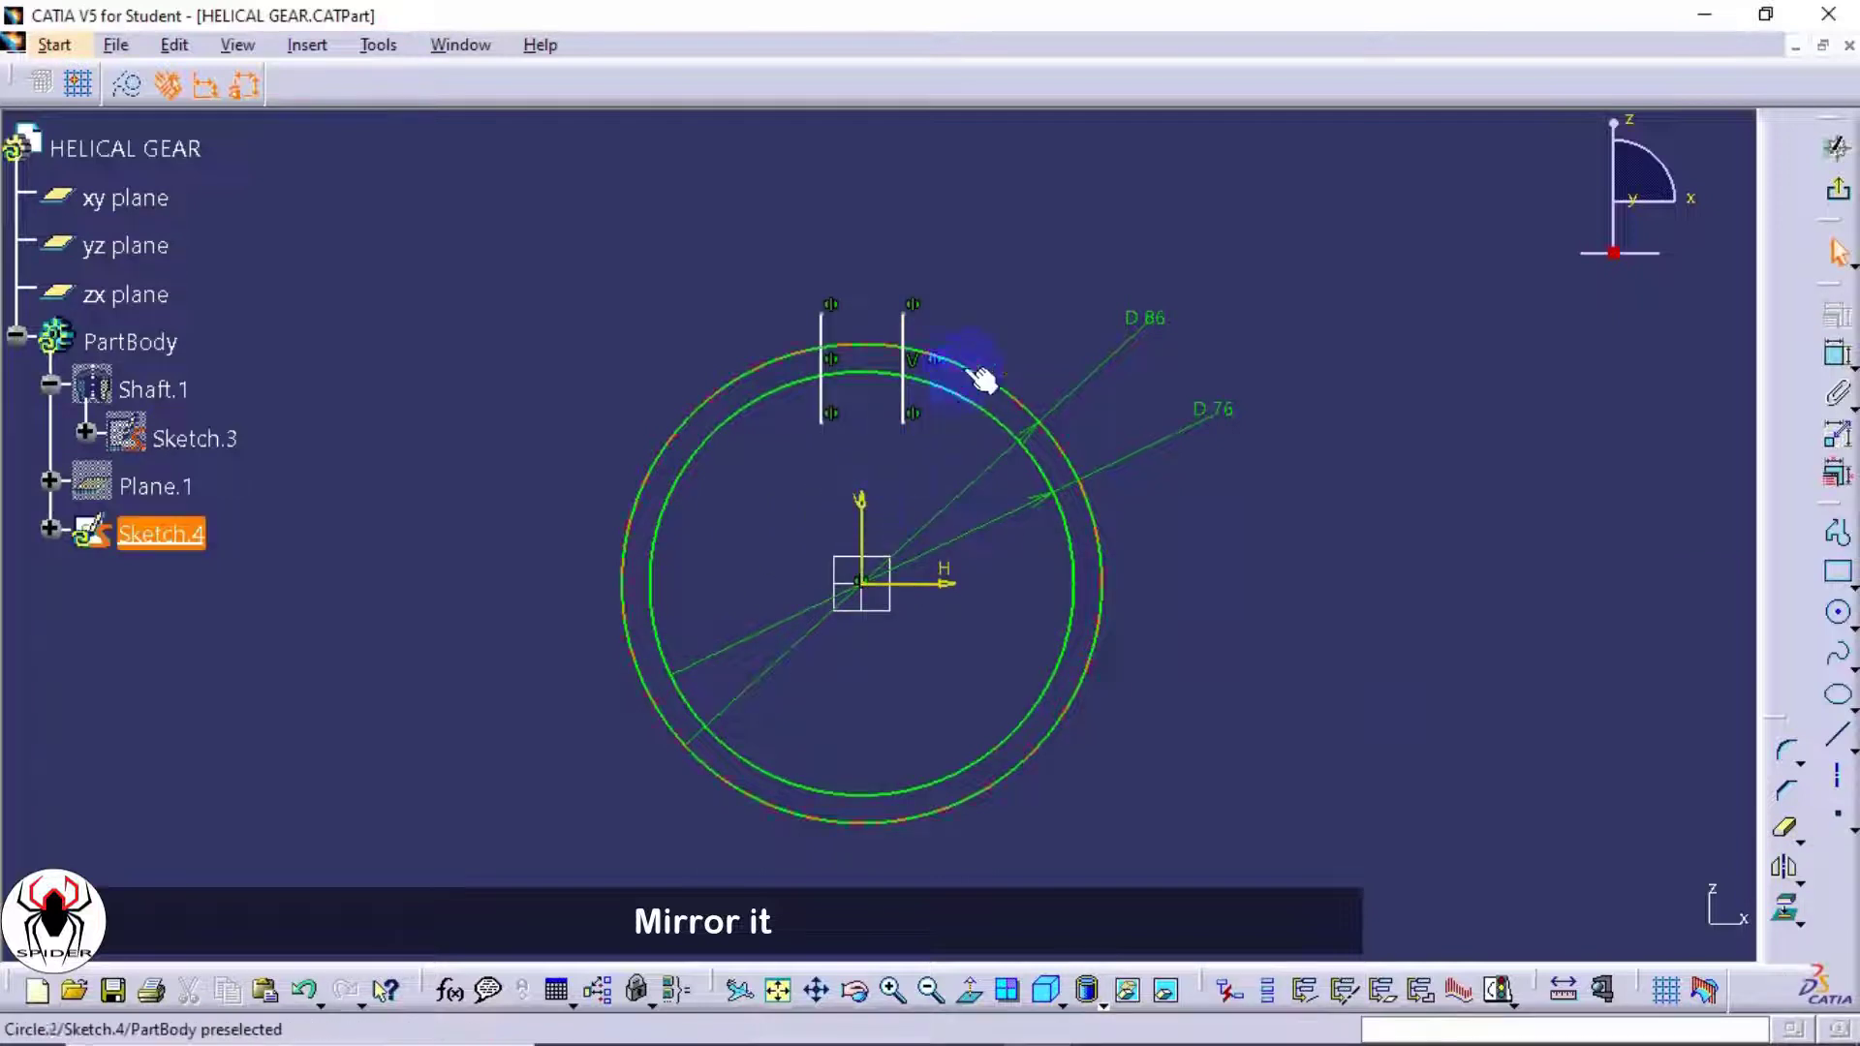
- Dimension the distance between the two mirrored vertical lines, placed above the circles, and set it to 10 mm
{"action": "left_click", "coordinate": [1825, 353]}
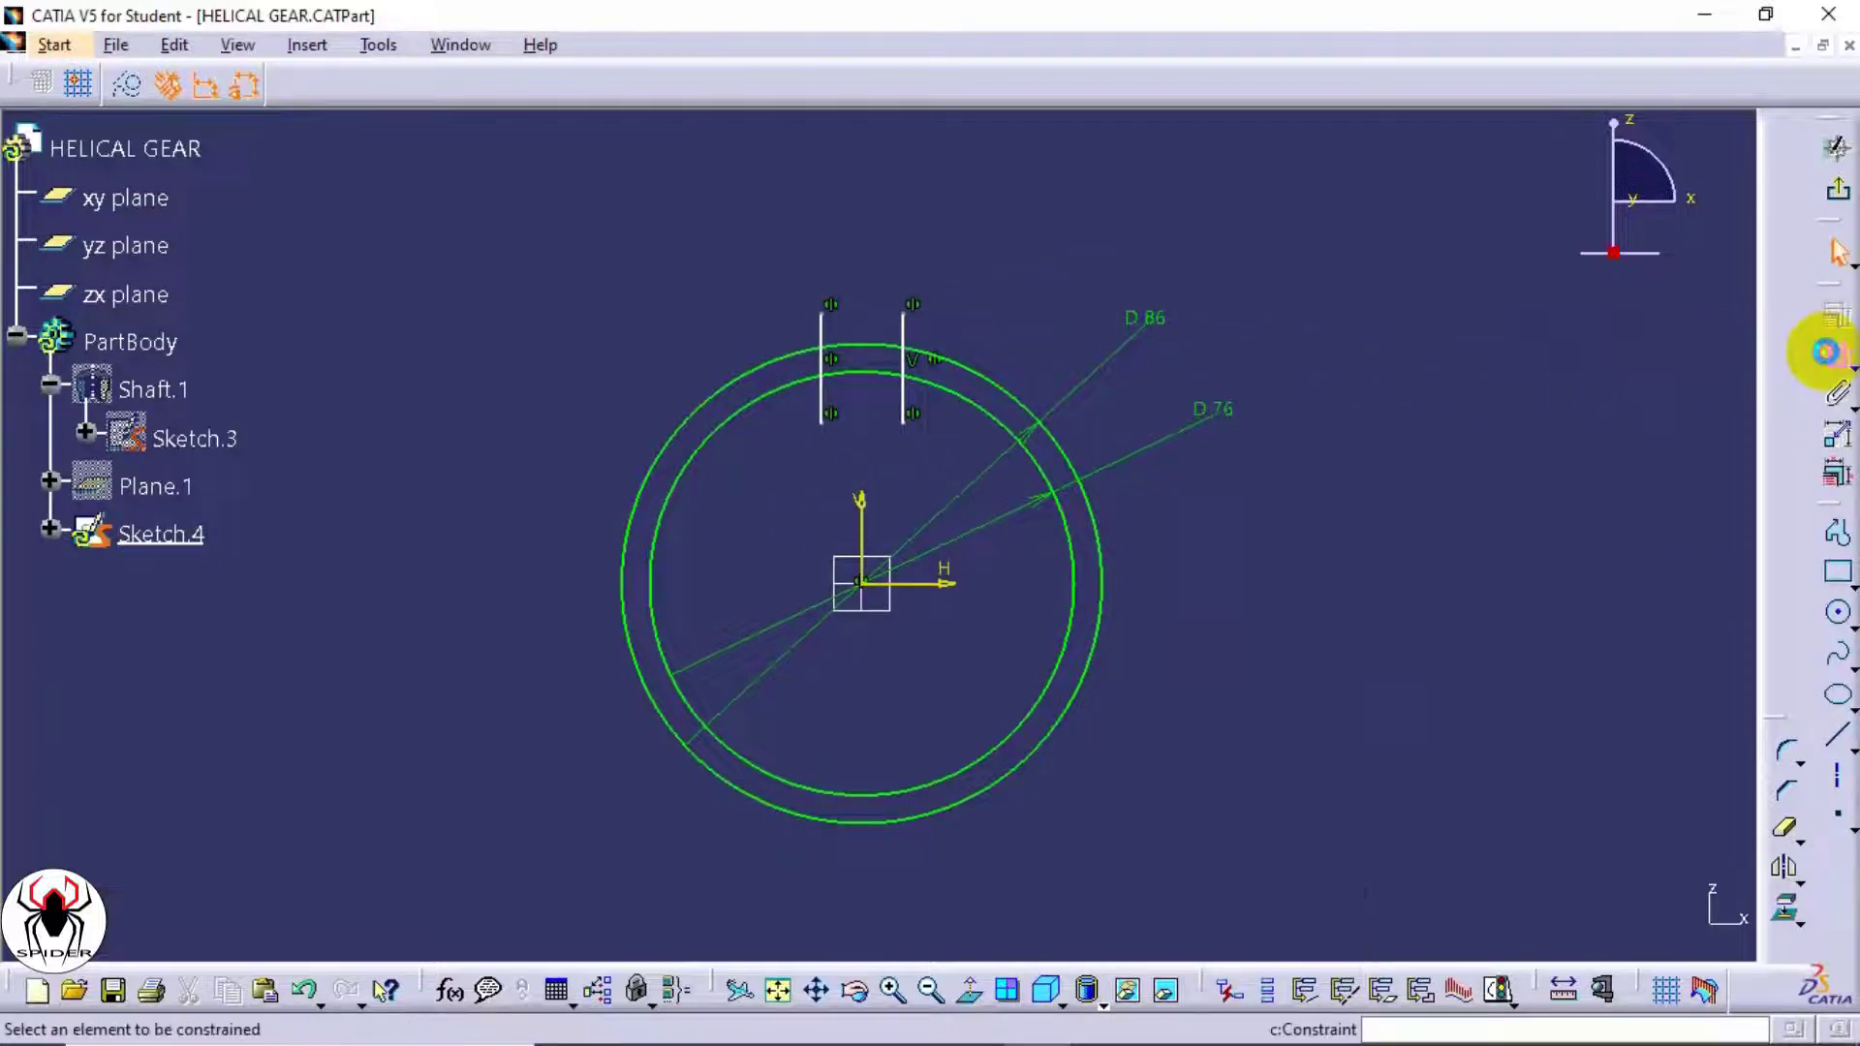
{"action": "left_click", "coordinate": [910, 339]}
{"action": "left_click", "coordinate": [822, 330]}
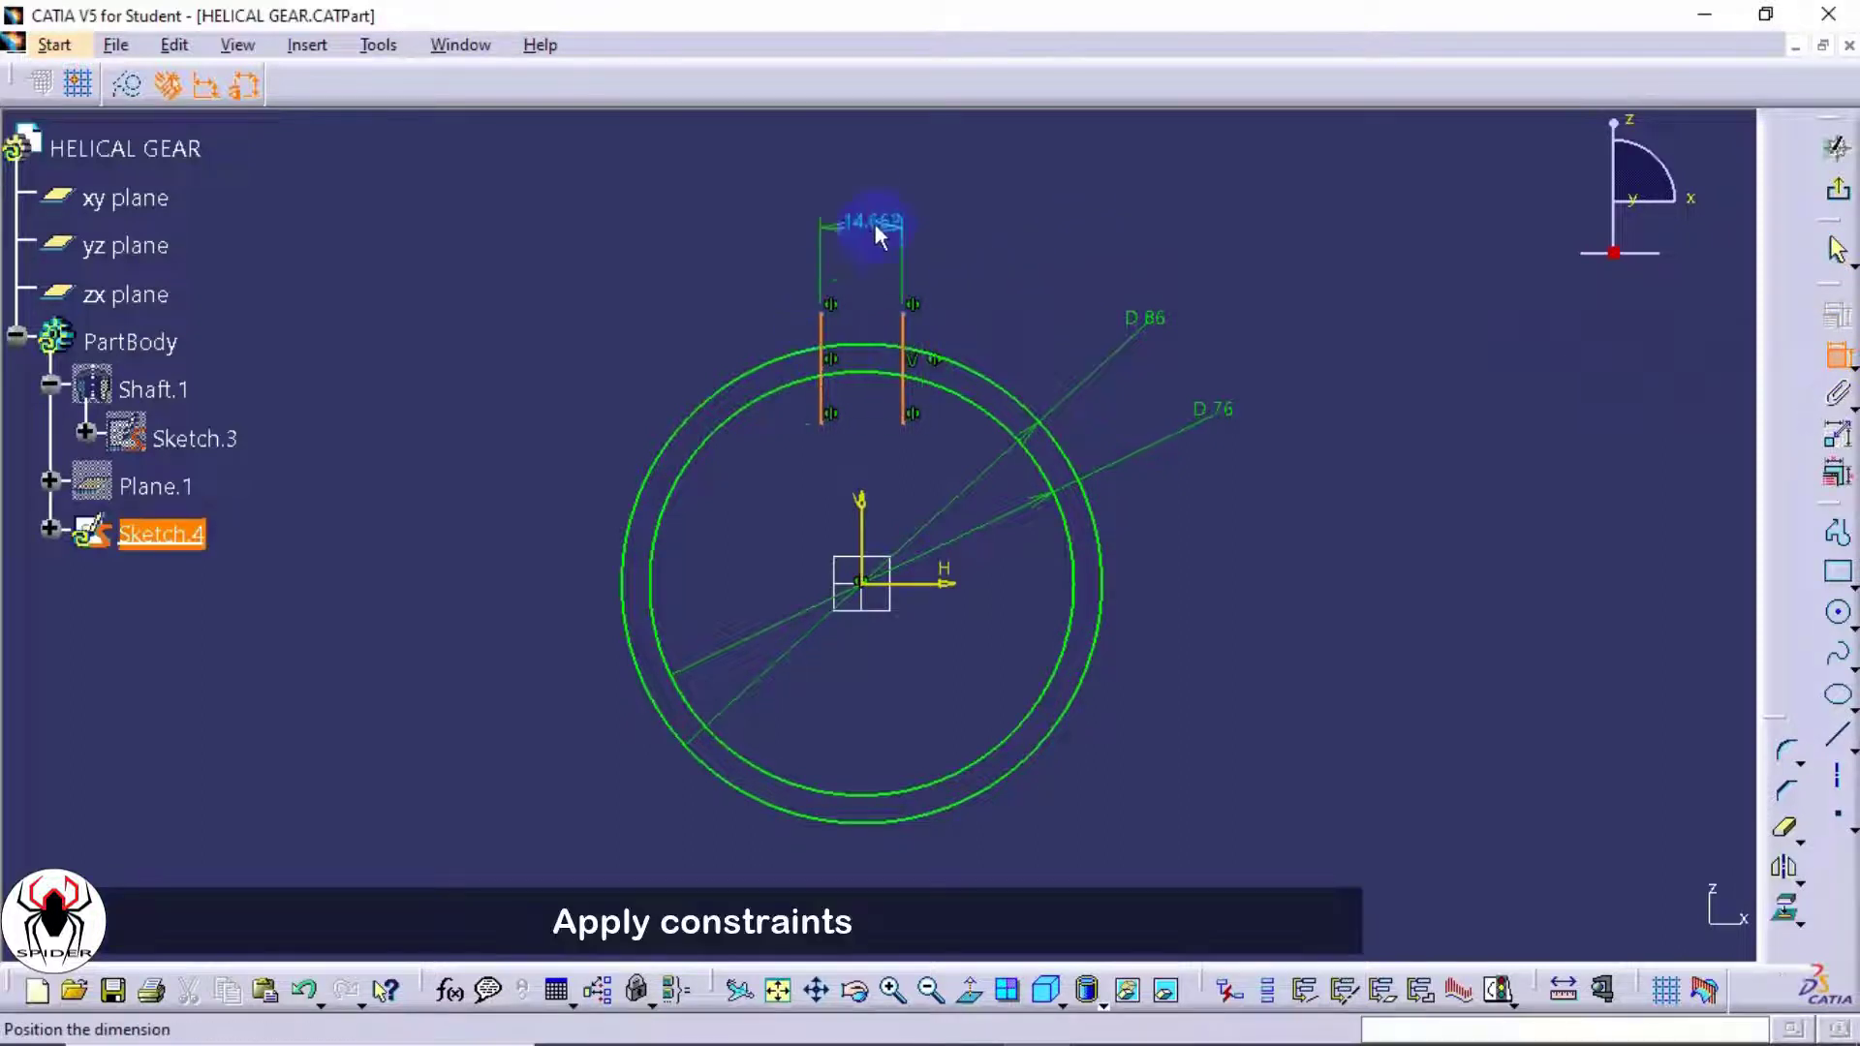
{"action": "left_click", "coordinate": [869, 253]}
{"action": "double_click", "coordinate": [881, 229]}
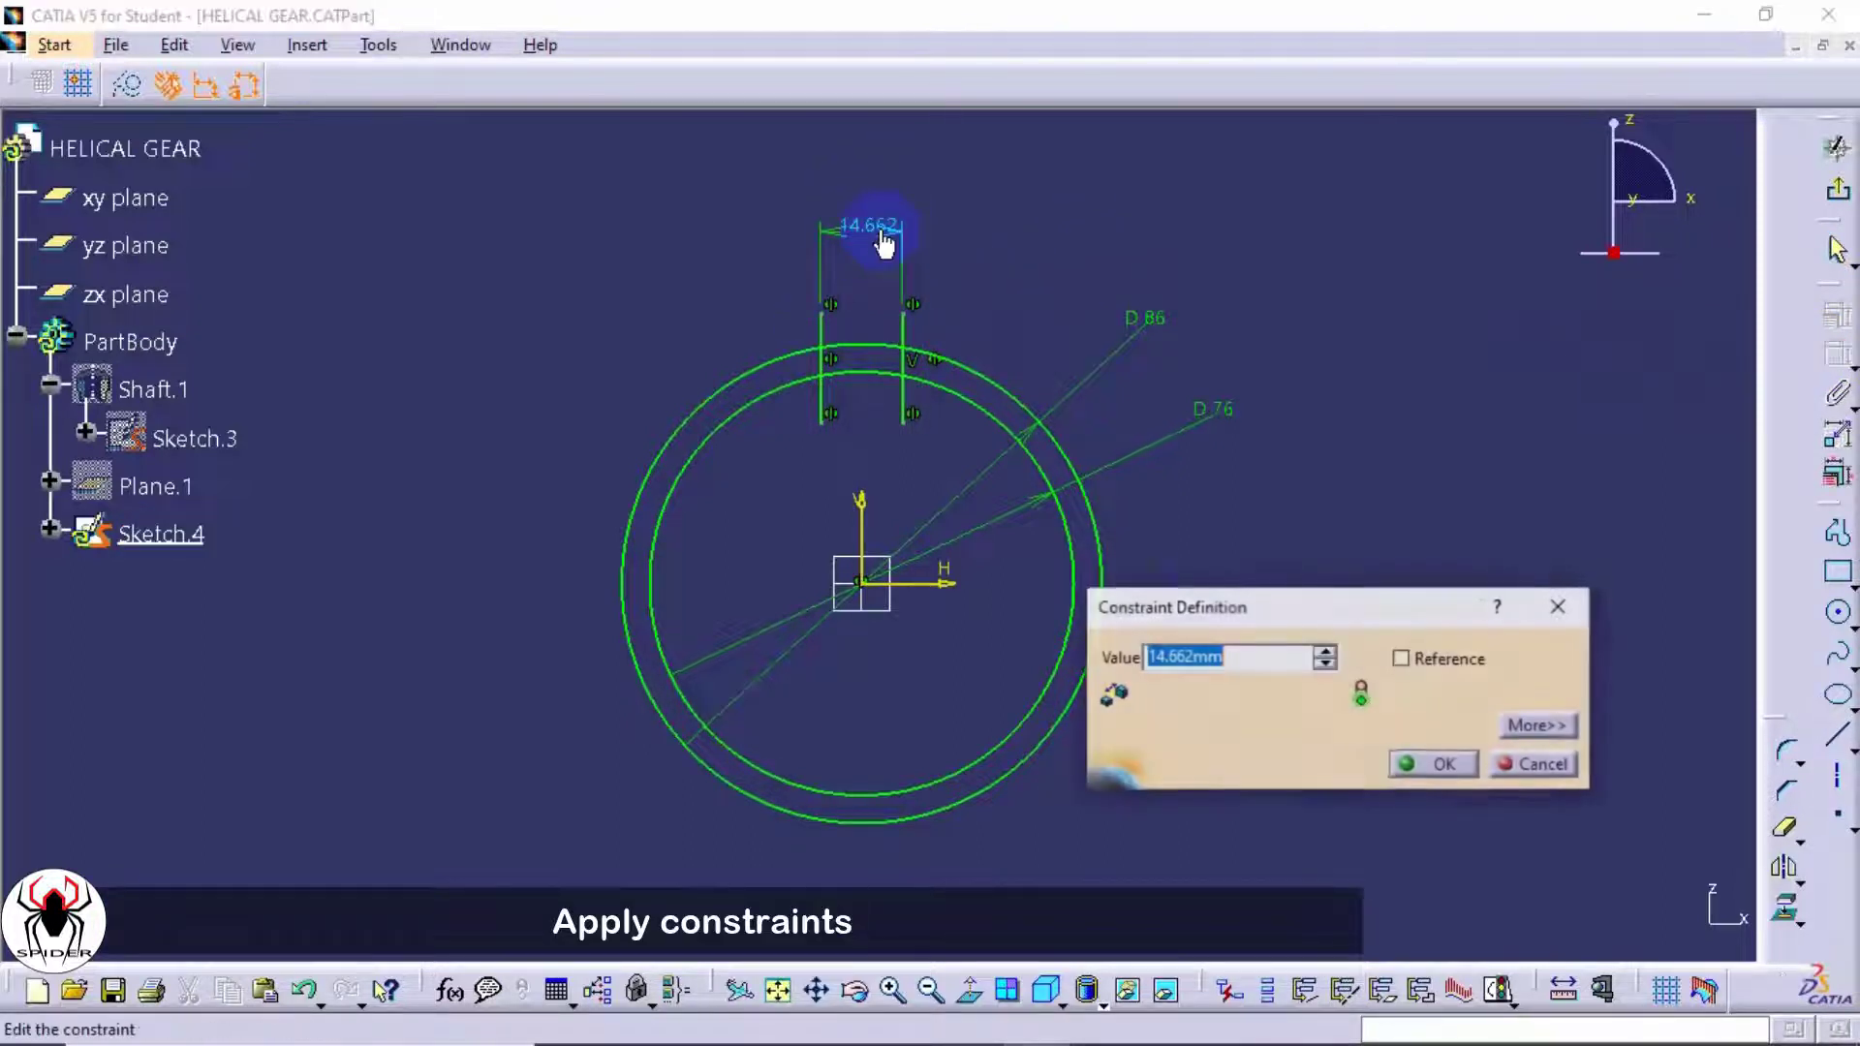
{"action": "type", "text": "10"}
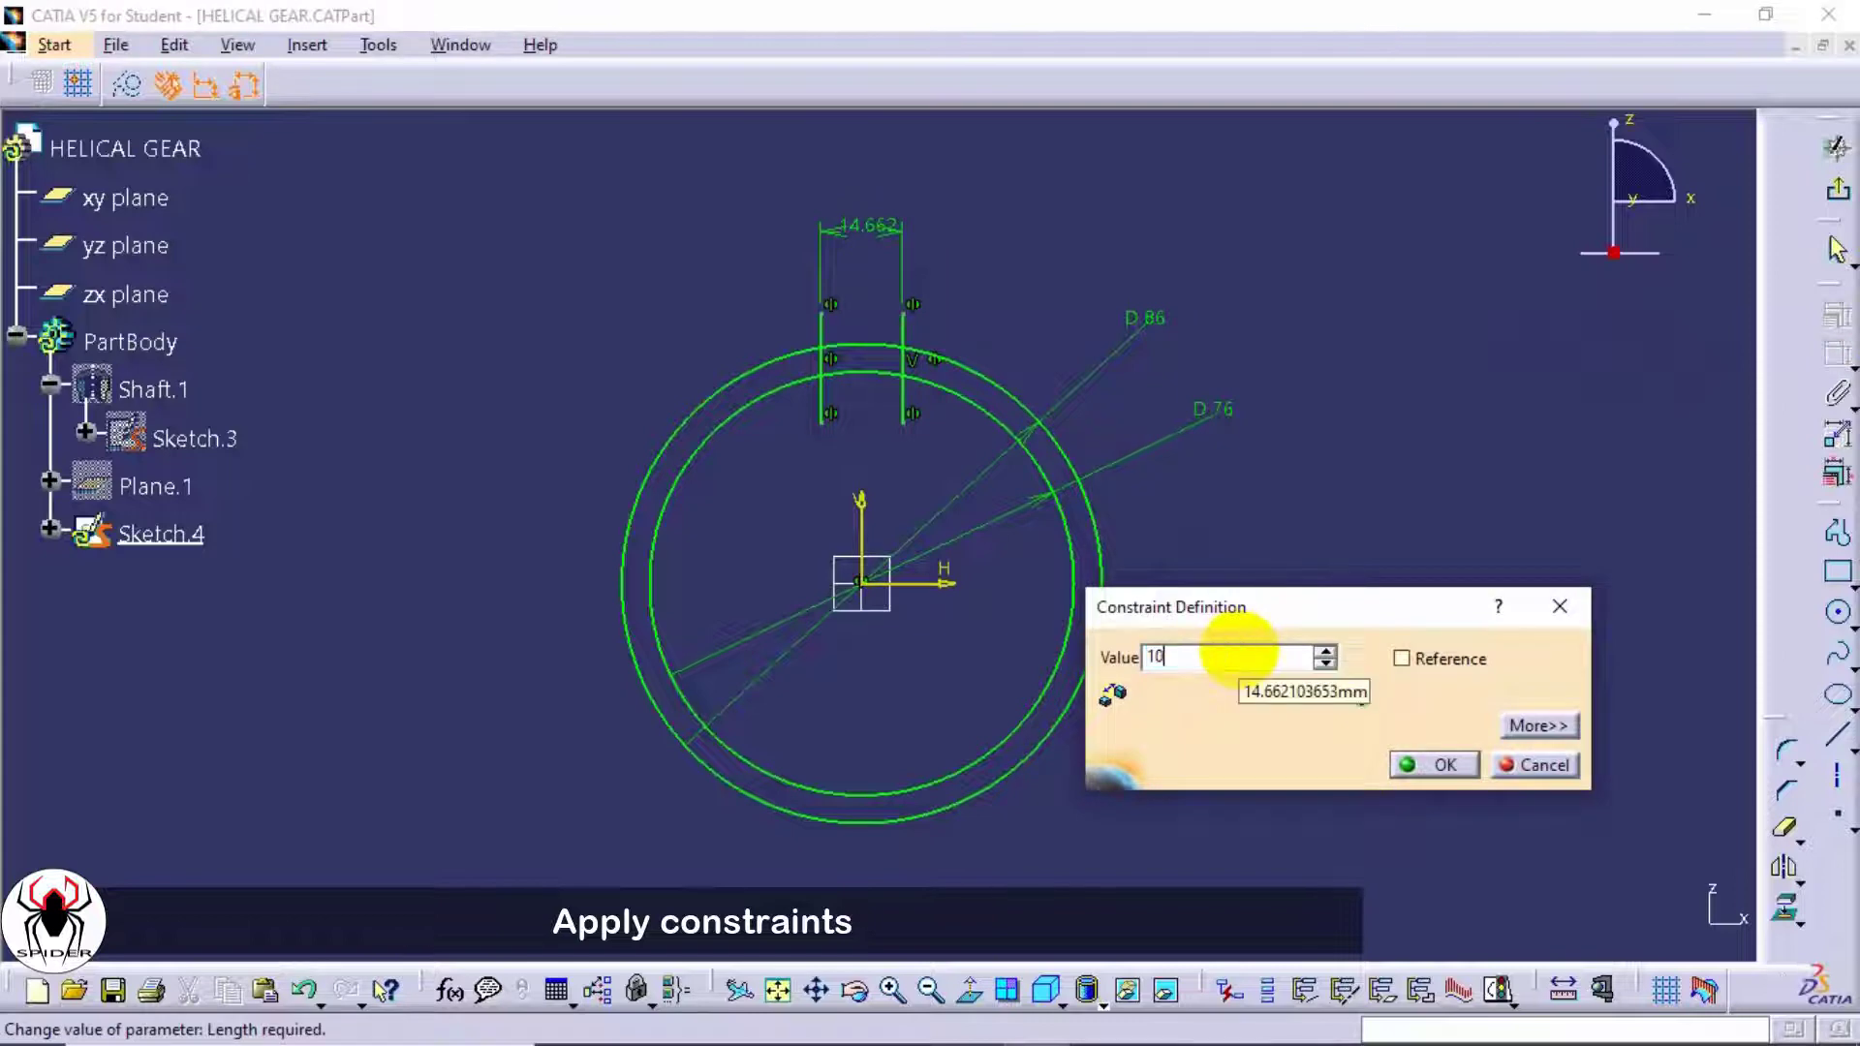
{"action": "left_click", "coordinate": [1422, 764]}
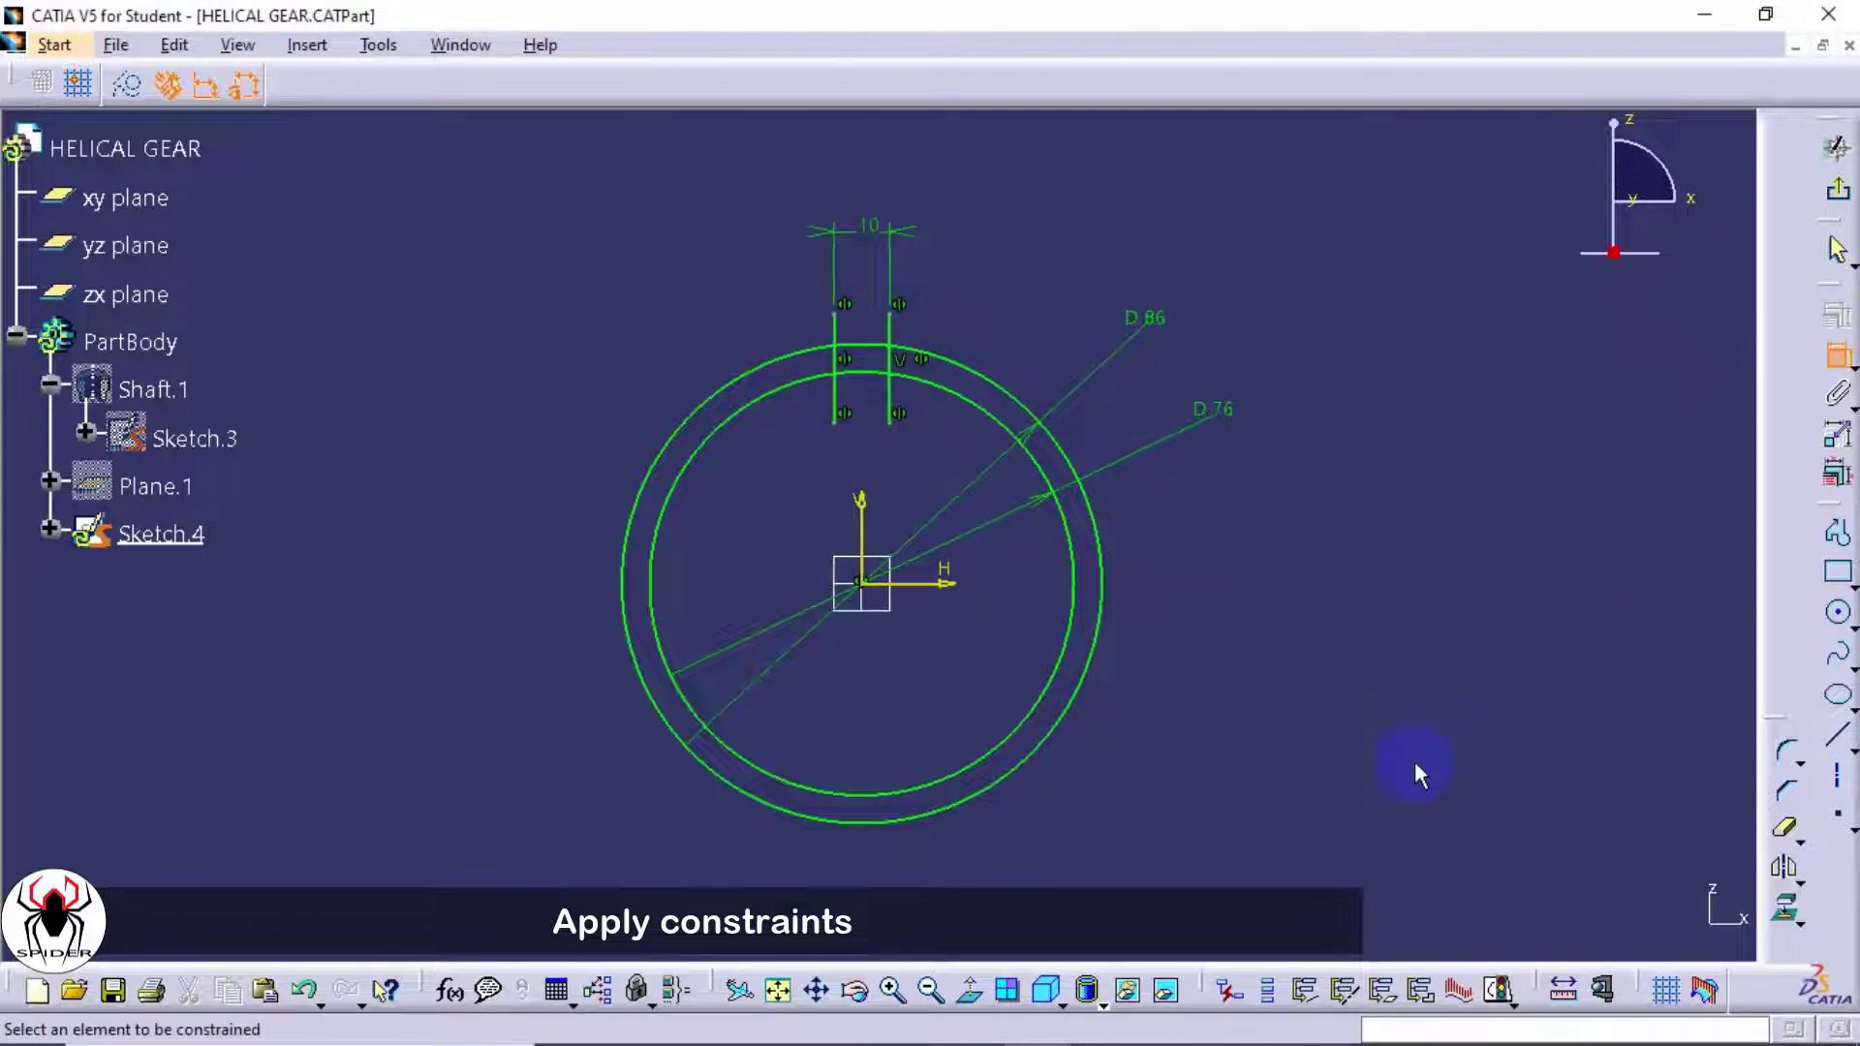
- Quick-trim the outer circle outside the two lines, the inner arc between them and the projecting line ends, leaving a single-tooth profile
{"action": "left_click", "coordinate": [1787, 835]}
{"action": "mouse_move", "coordinate": [938, 232]}
{"action": "middle_mouse_down"}
{"action": "mouse_move", "coordinate": [955, 249]}
{"action": "mouse_move", "coordinate": [896, 625]}
{"action": "middle_mouse_up"}
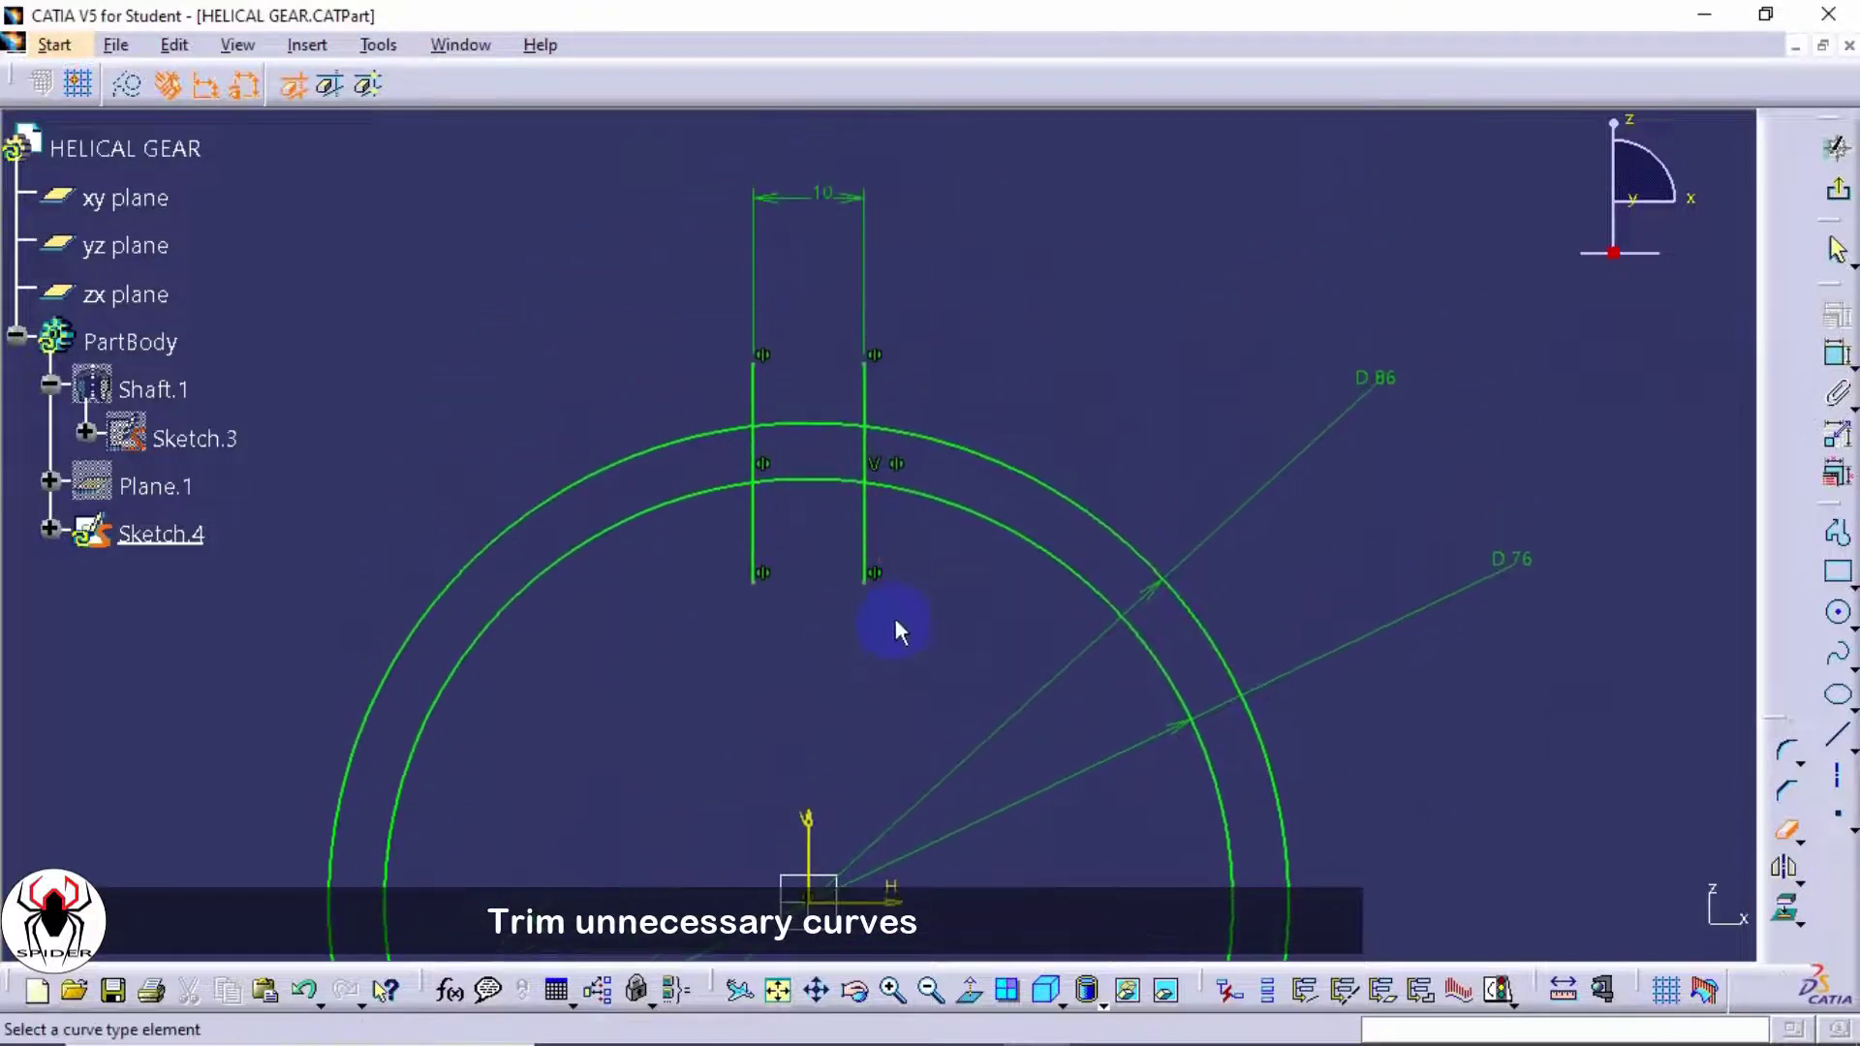
{"action": "left_click", "coordinate": [935, 438]}
{"action": "left_click", "coordinate": [821, 482]}
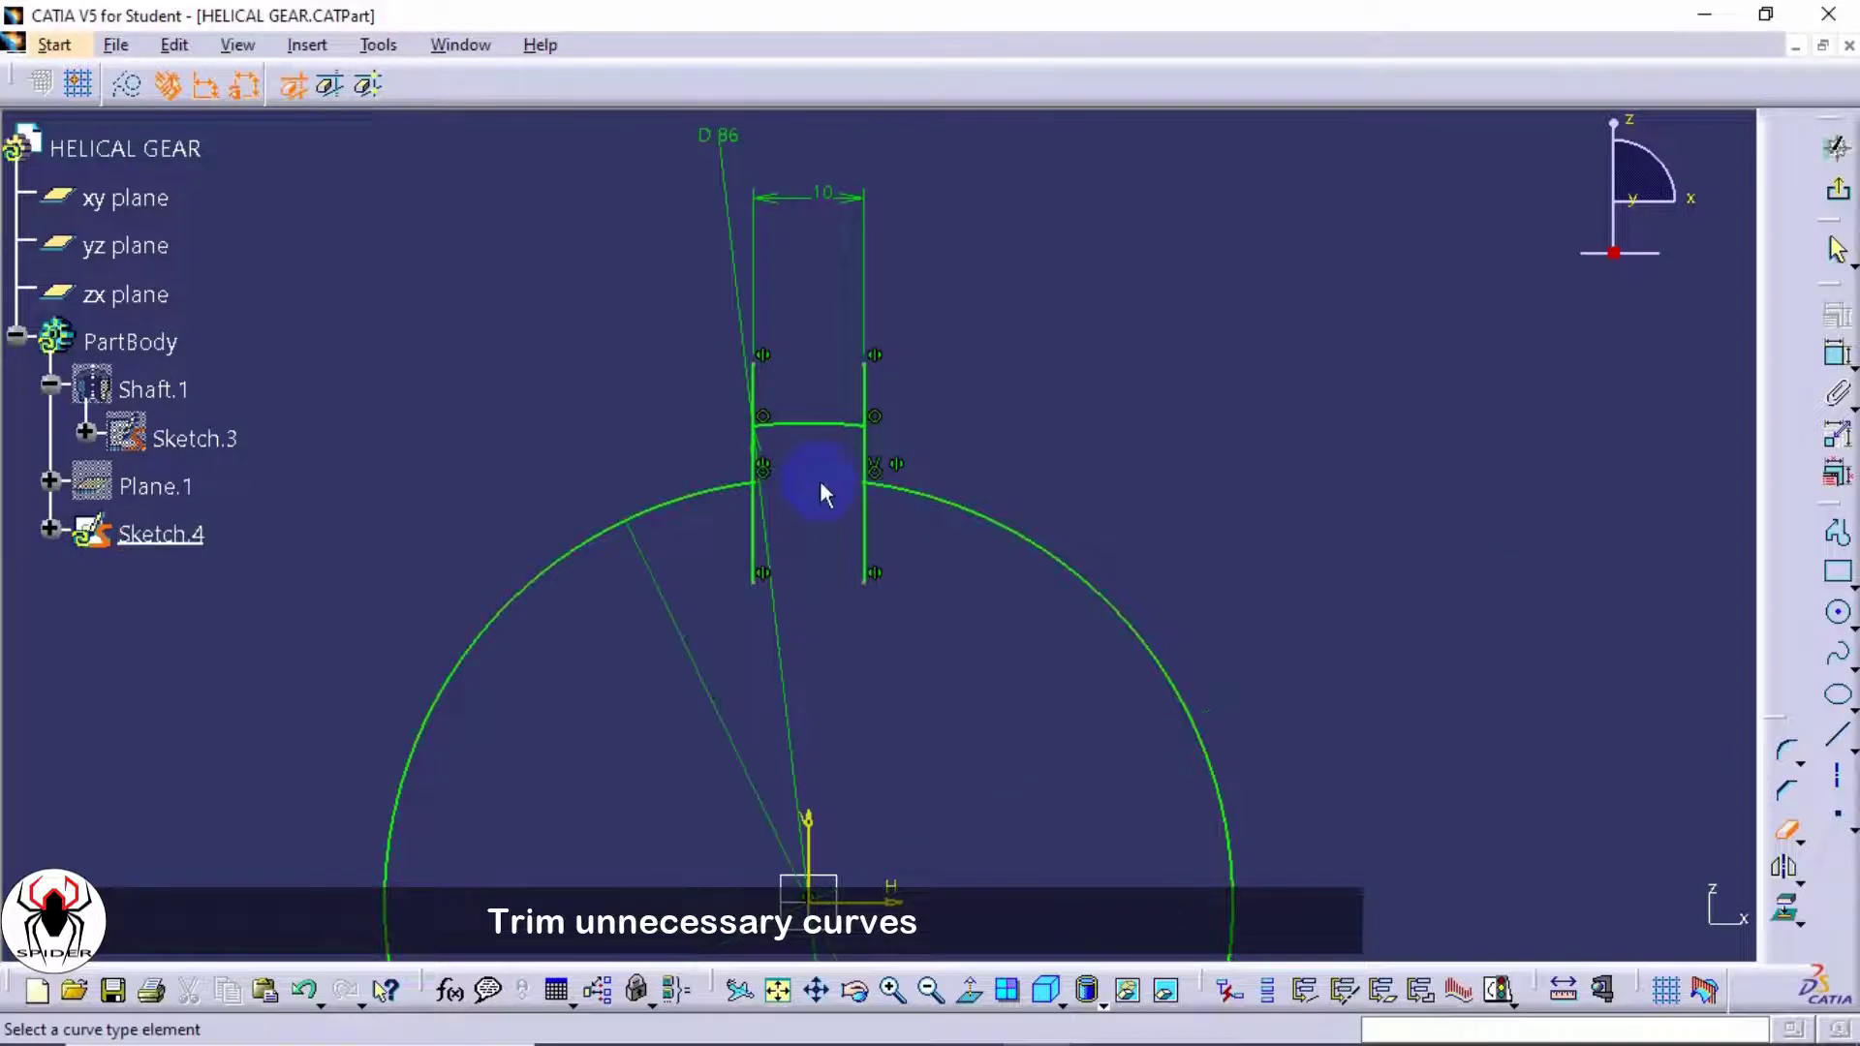
{"action": "left_click", "coordinate": [861, 523]}
{"action": "left_click", "coordinate": [745, 533]}
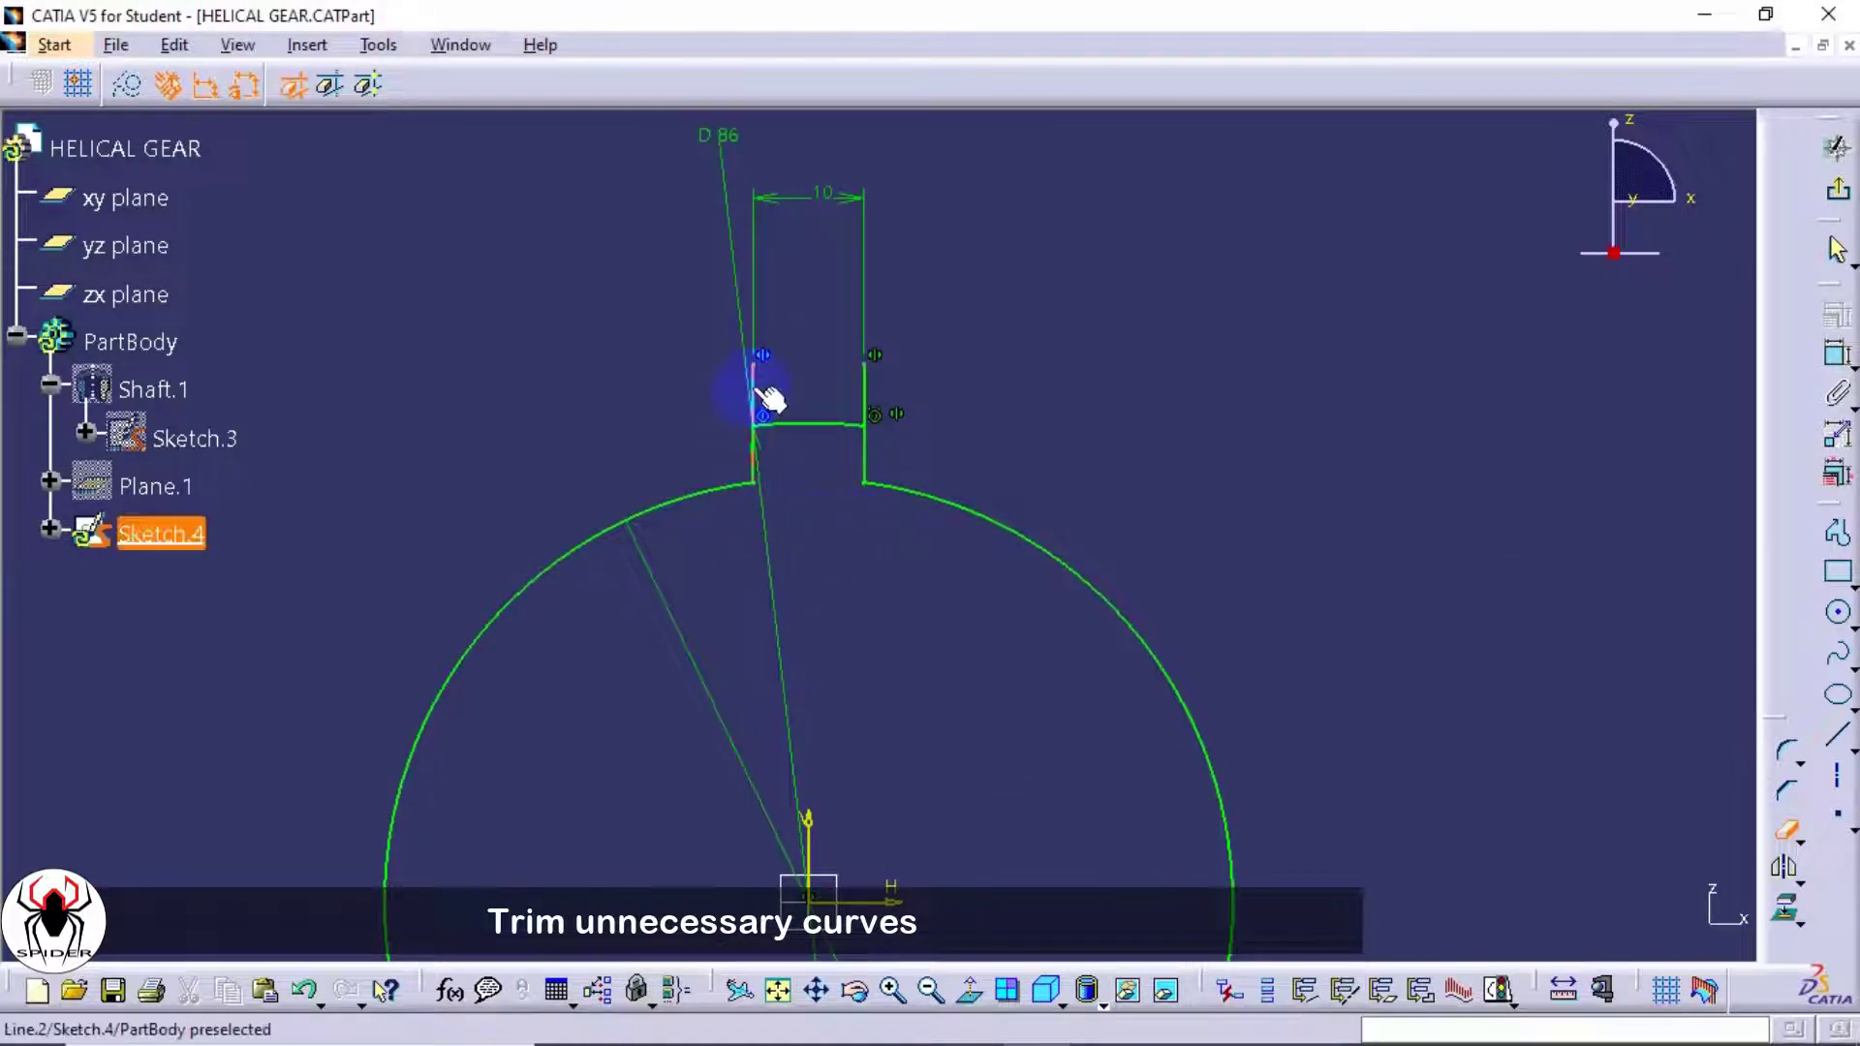
{"action": "left_click", "coordinate": [759, 394]}
{"action": "left_click", "coordinate": [865, 392]}
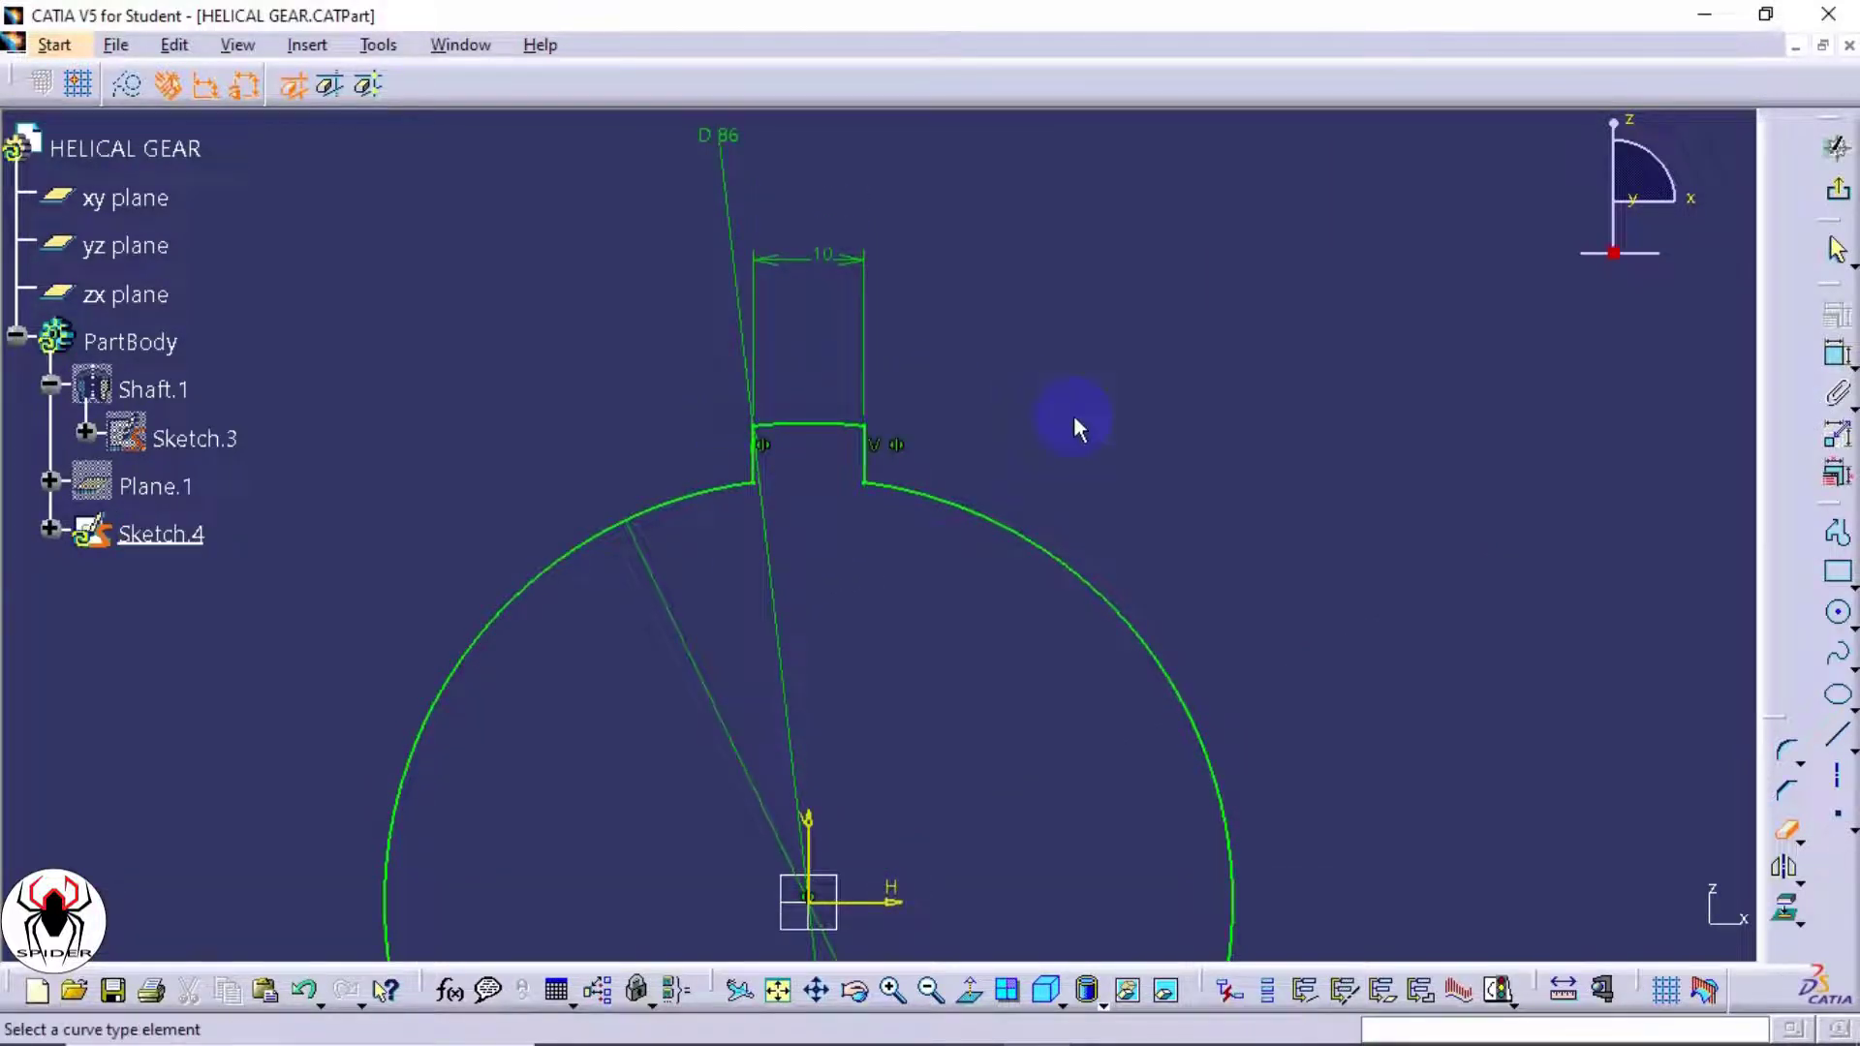
{"action": "mouse_move", "coordinate": [1083, 402]}
{"action": "middle_mouse_down"}
{"action": "mouse_move", "coordinate": [1055, 432]}
{"action": "mouse_move", "coordinate": [1088, 552]}
{"action": "mouse_move", "coordinate": [1086, 443]}
{"action": "middle_mouse_up"}
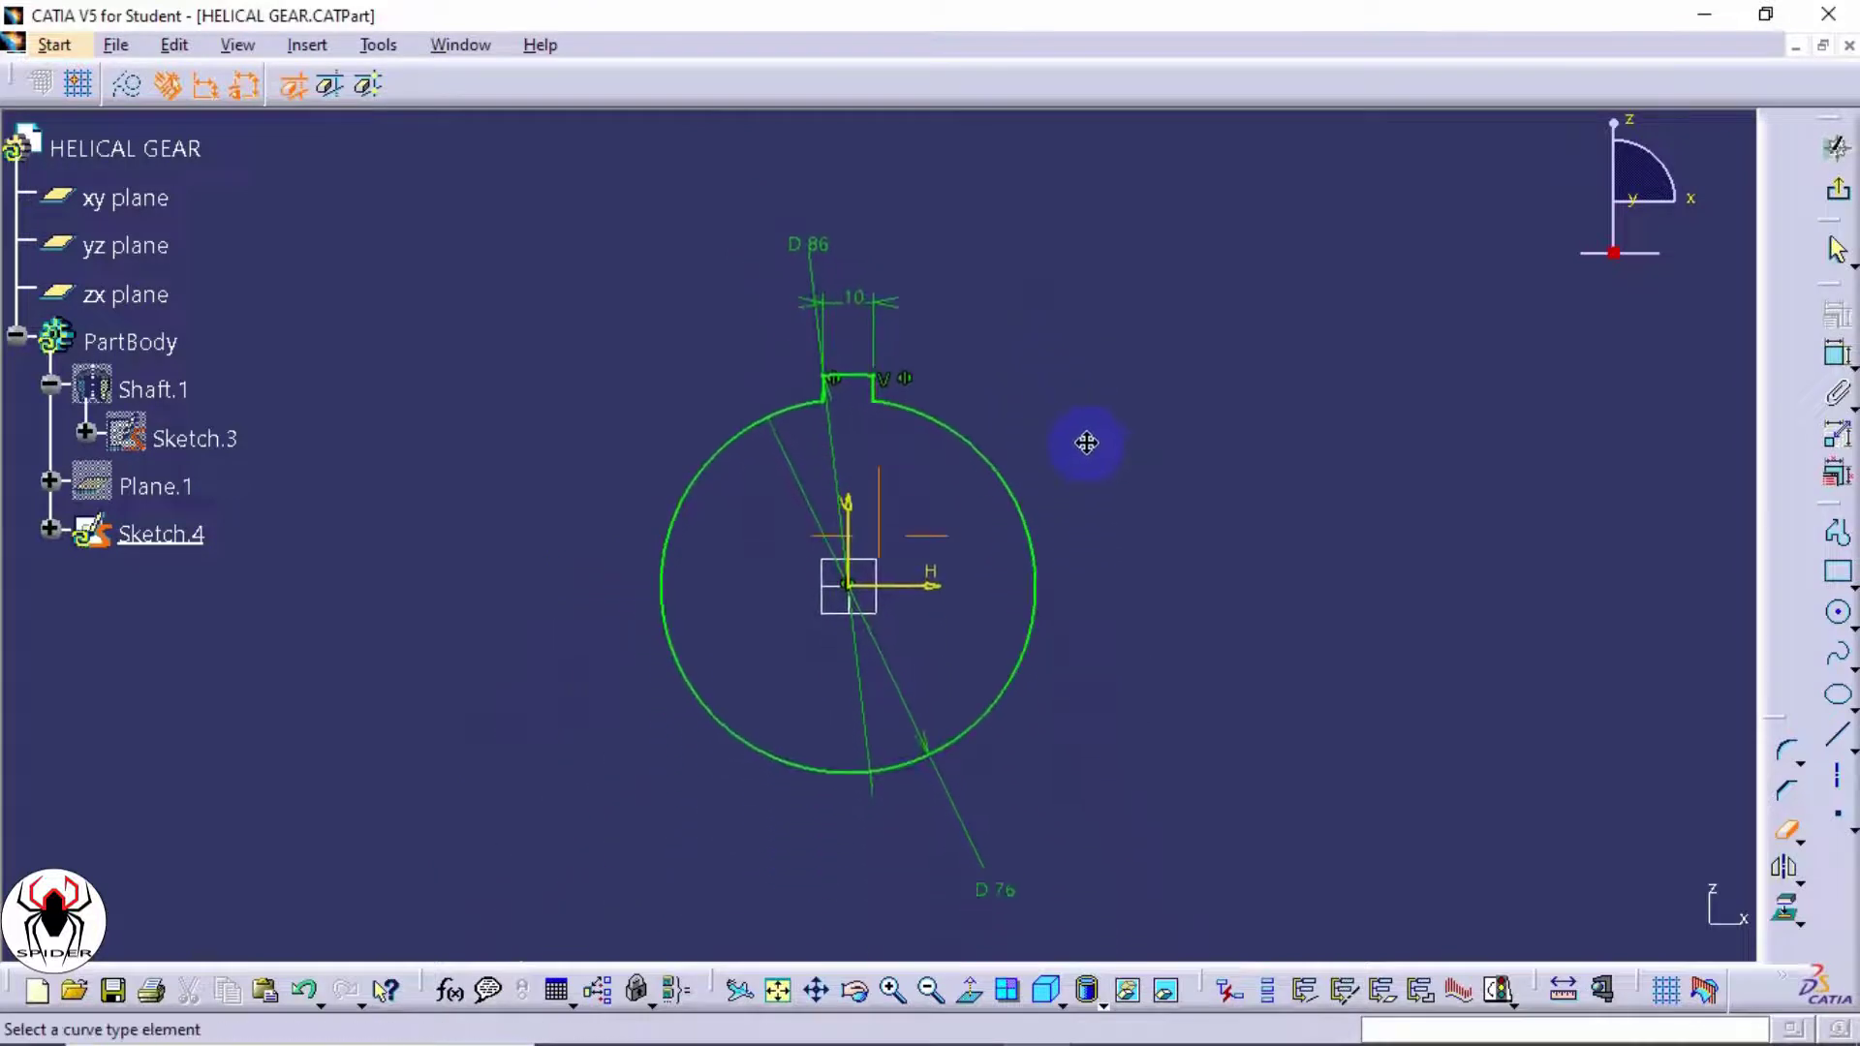
- Exit the sketch and show the hidden shaft body again together with the tooth profile
{"action": "left_click", "coordinate": [1836, 151]}
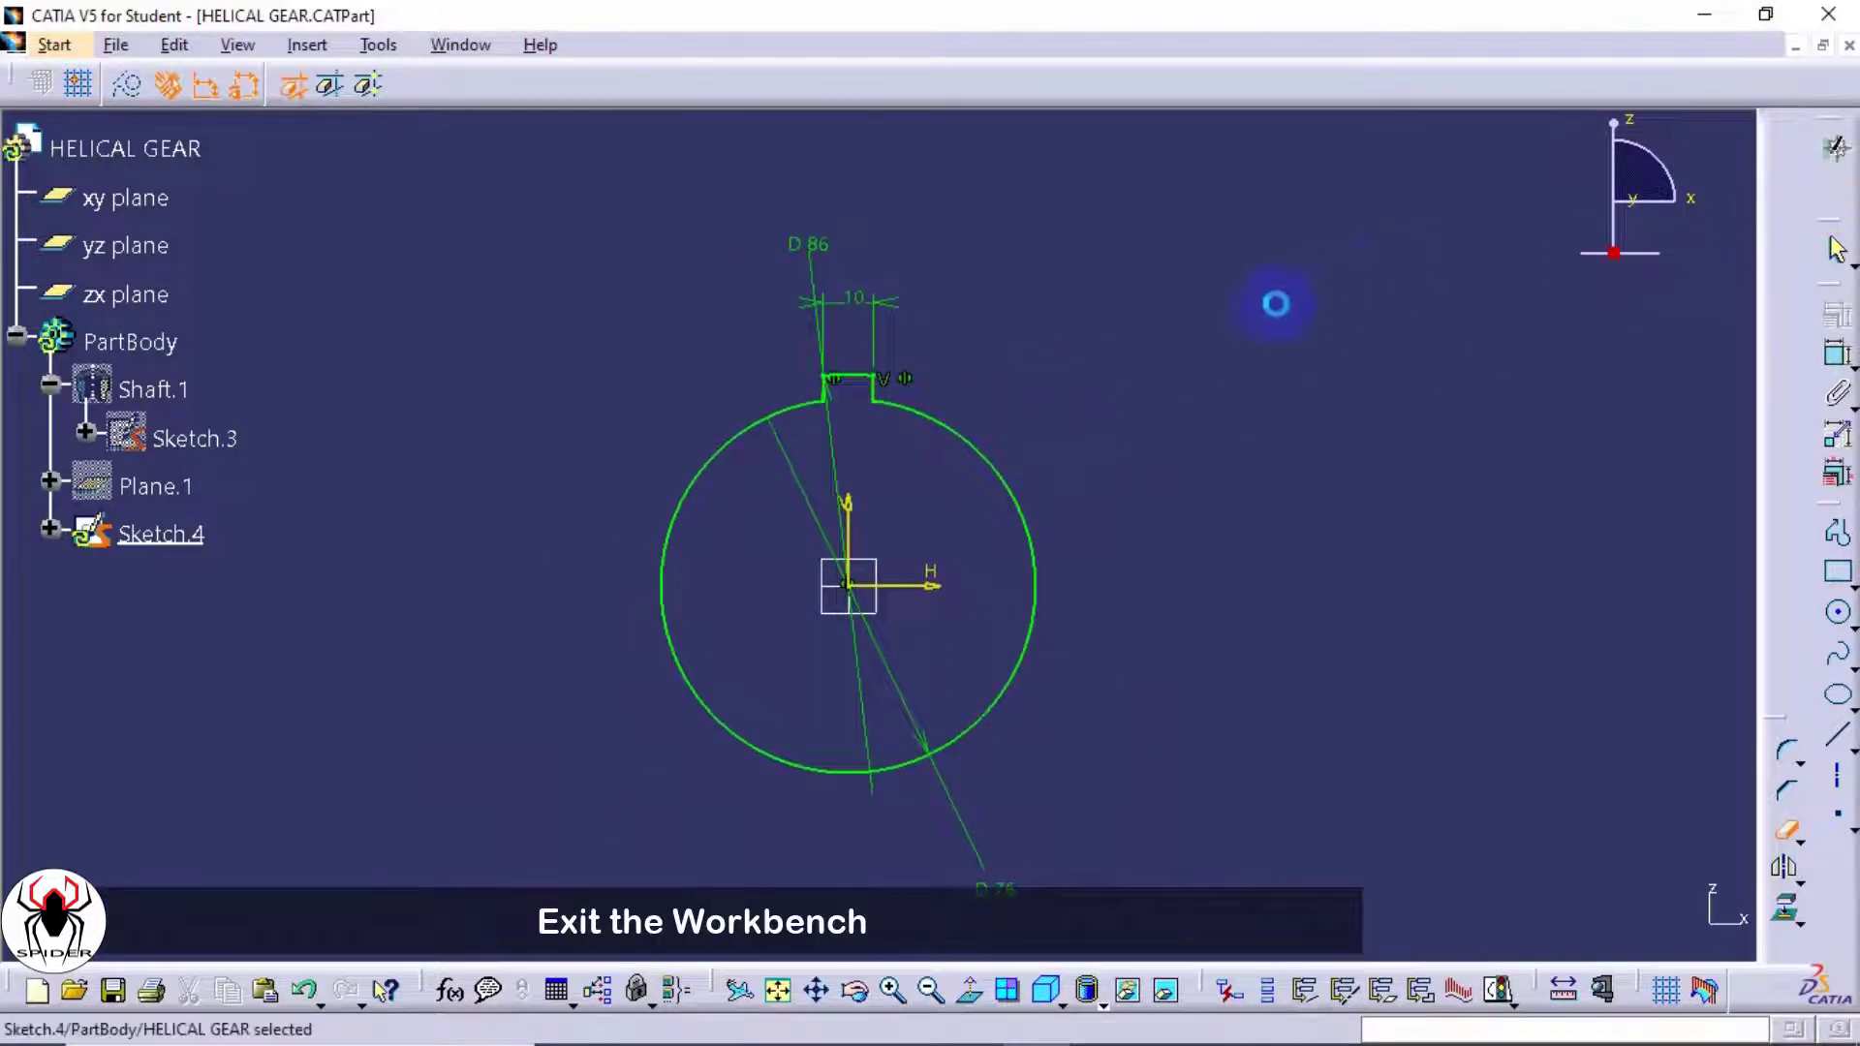
{"action": "left_click", "coordinate": [1229, 521]}
{"action": "mouse_move", "coordinate": [1215, 531]}
{"action": "middle_mouse_down"}
{"action": "mouse_move", "coordinate": [1034, 576]}
{"action": "mouse_move", "coordinate": [933, 552]}
{"action": "mouse_move", "coordinate": [1101, 506]}
{"action": "mouse_move", "coordinate": [1190, 538]}
{"action": "middle_mouse_up"}
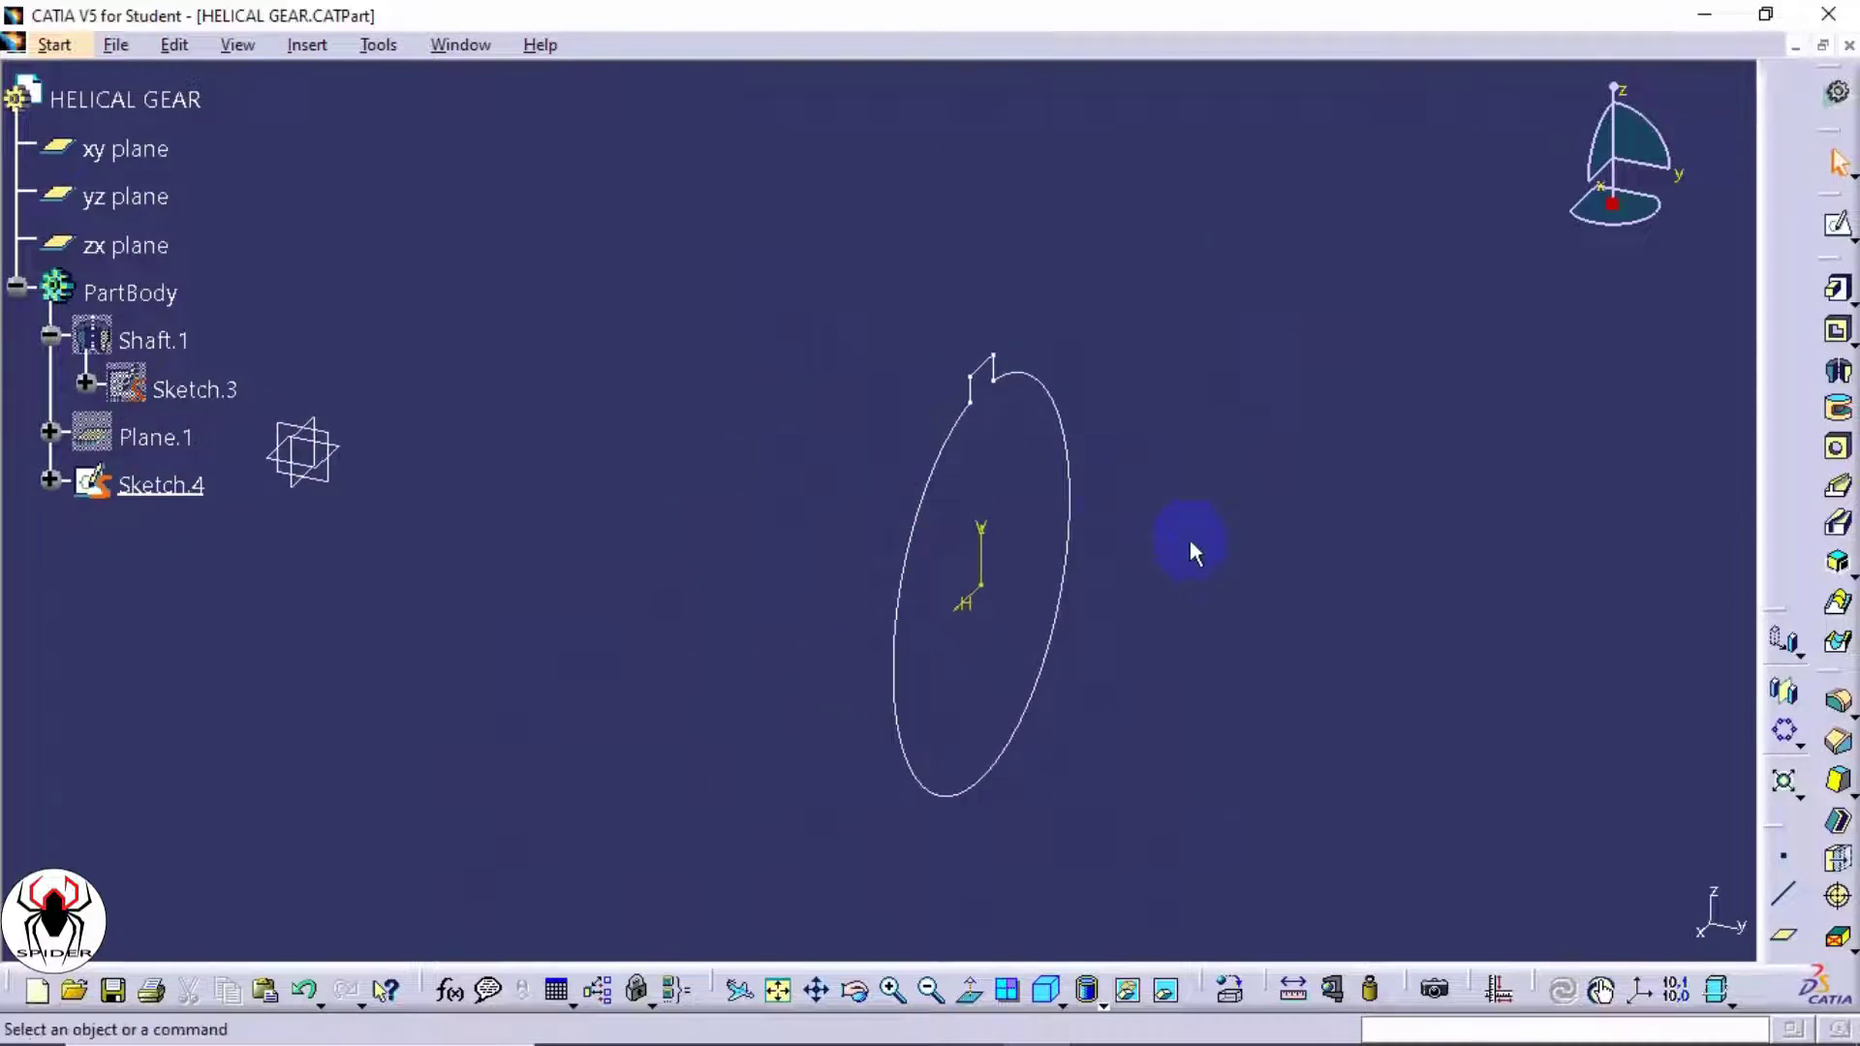
{"action": "right_click", "coordinate": [160, 343]}
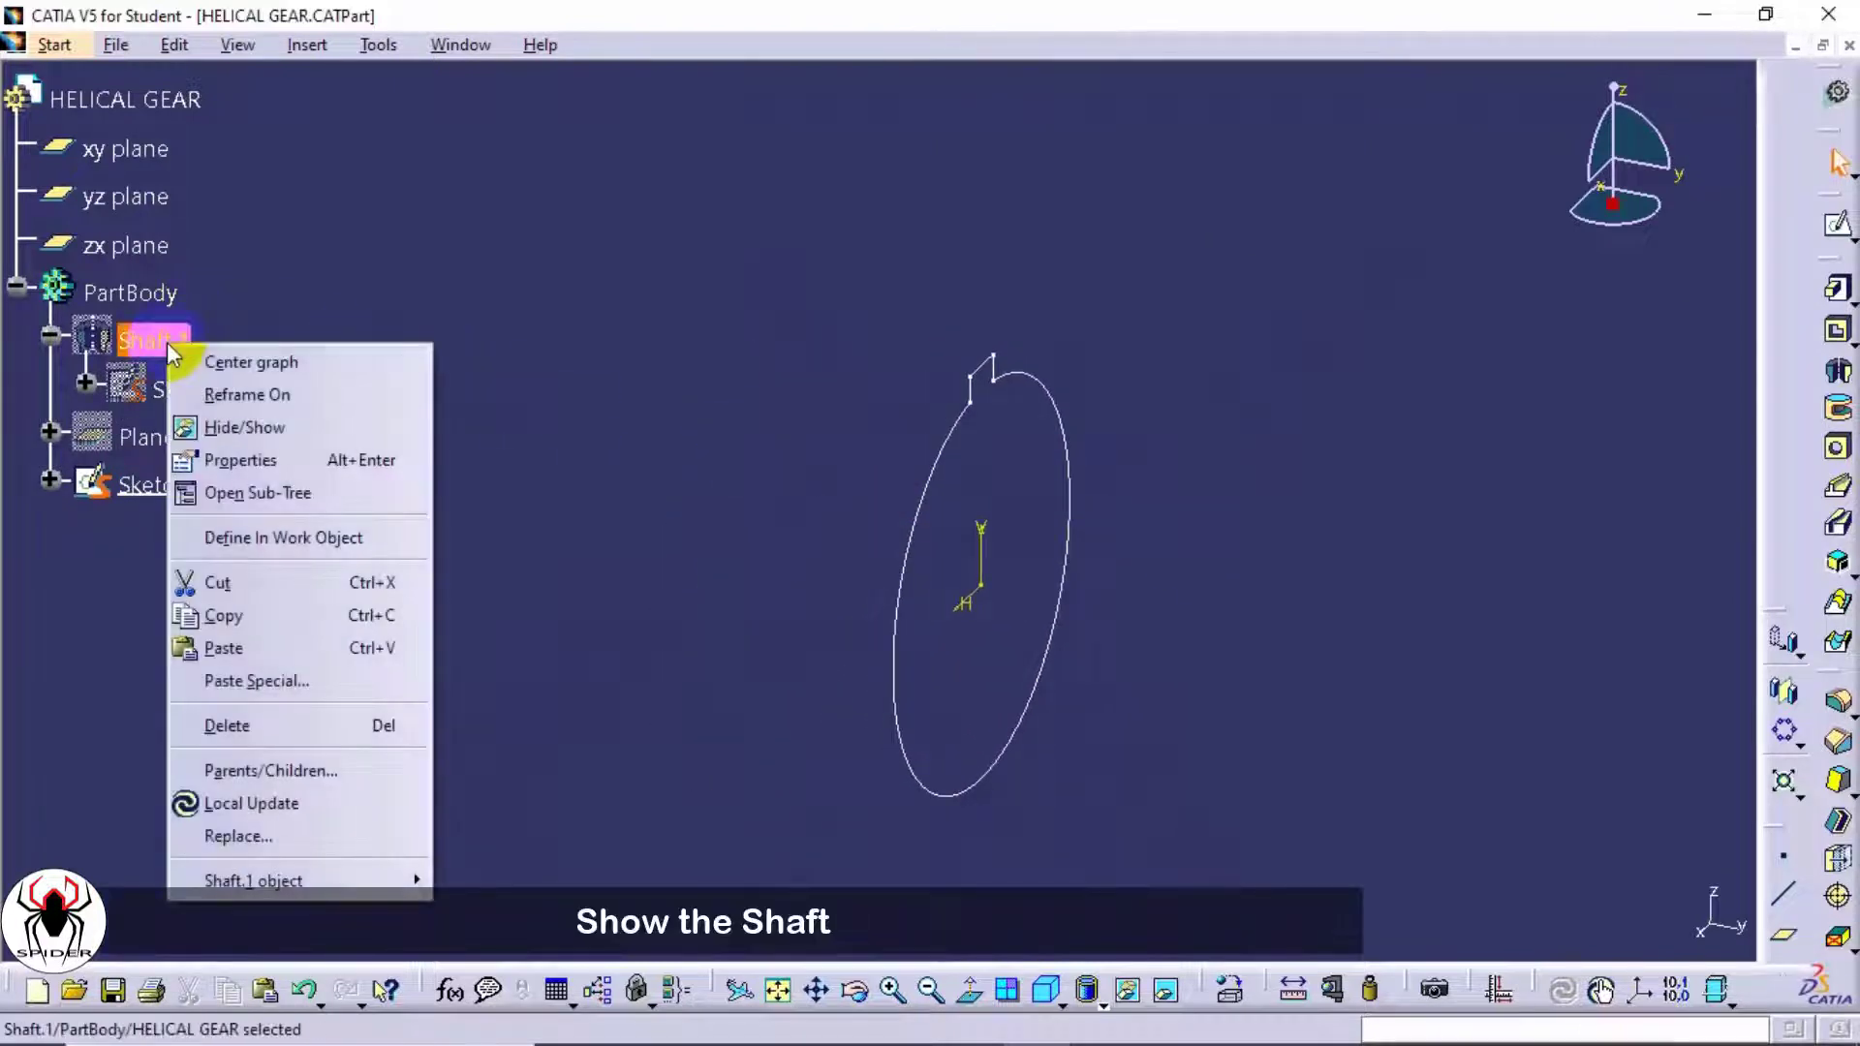
{"action": "left_click", "coordinate": [257, 426]}
{"action": "middle_click_drag", "start_coordinate": [920, 223], "coordinate": [981, 310]}
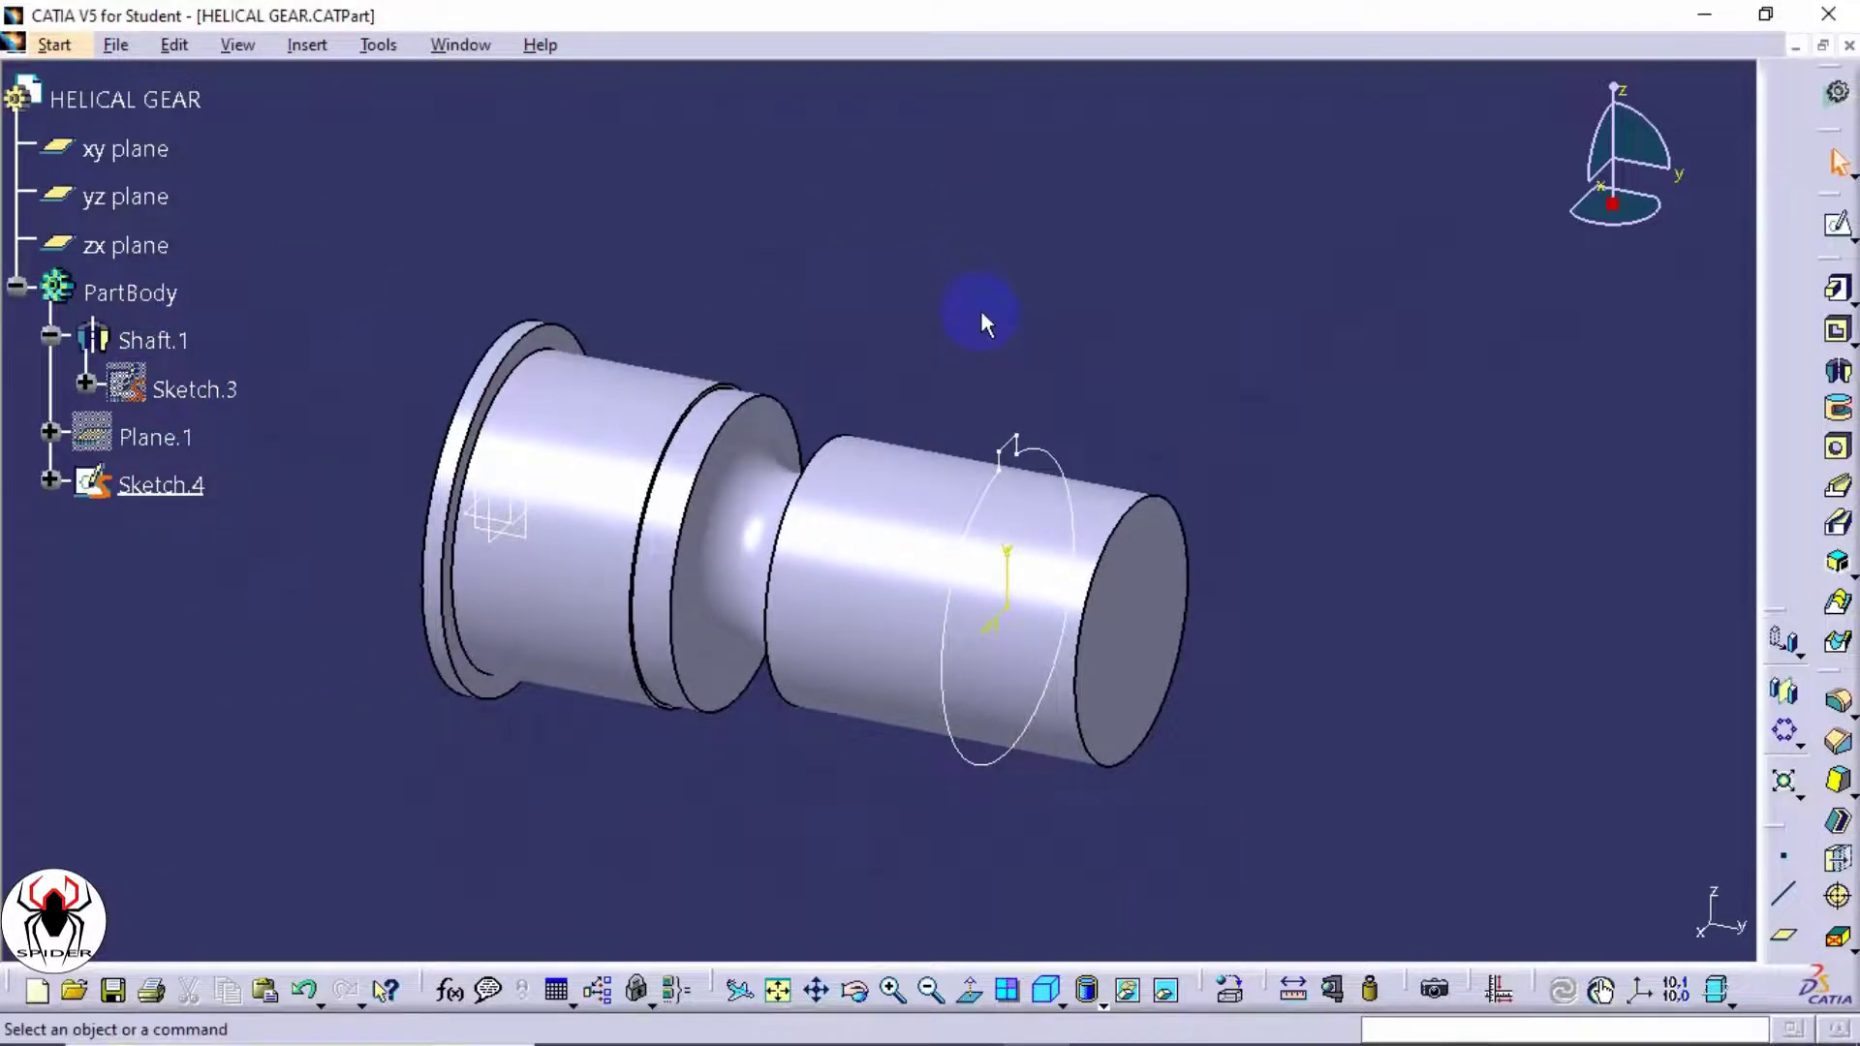
- Pad the single-tooth gear profile 48 mm along the shaft towards its neck
{"action": "left_click", "coordinate": [1840, 296]}
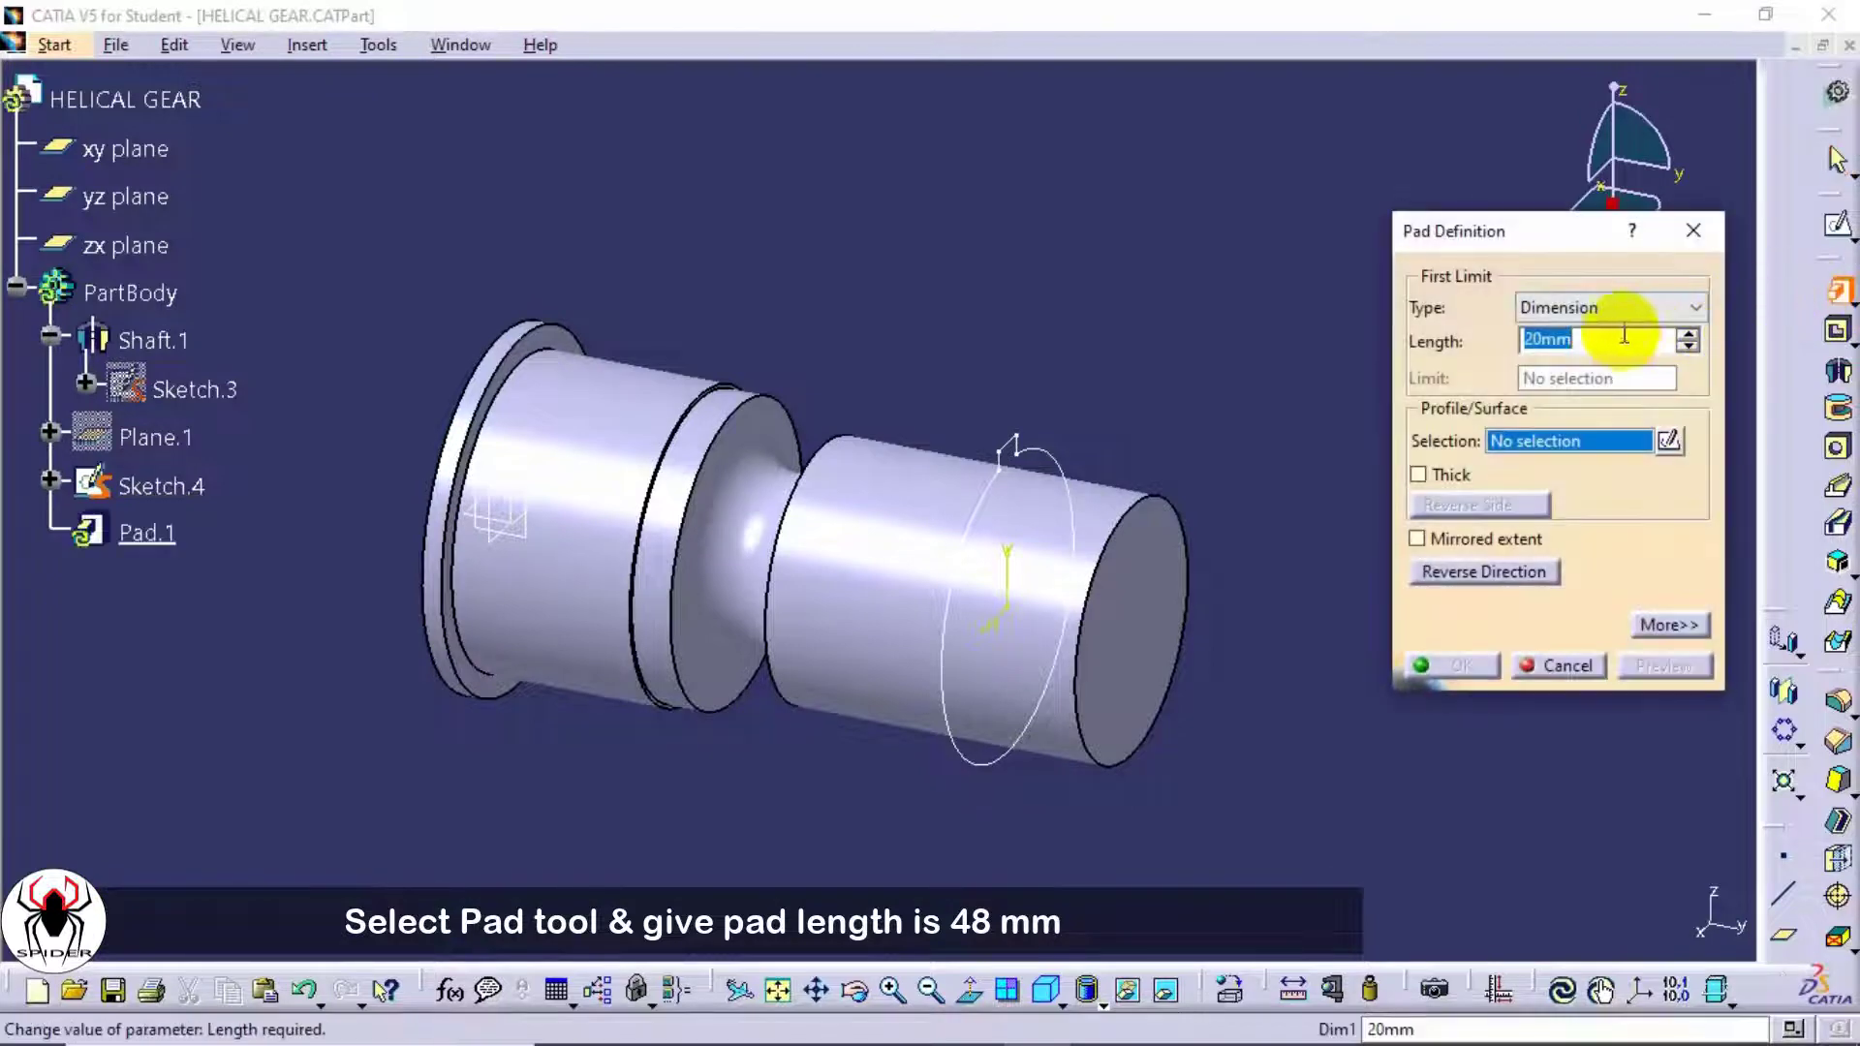
{"action": "left_click", "coordinate": [1507, 343]}
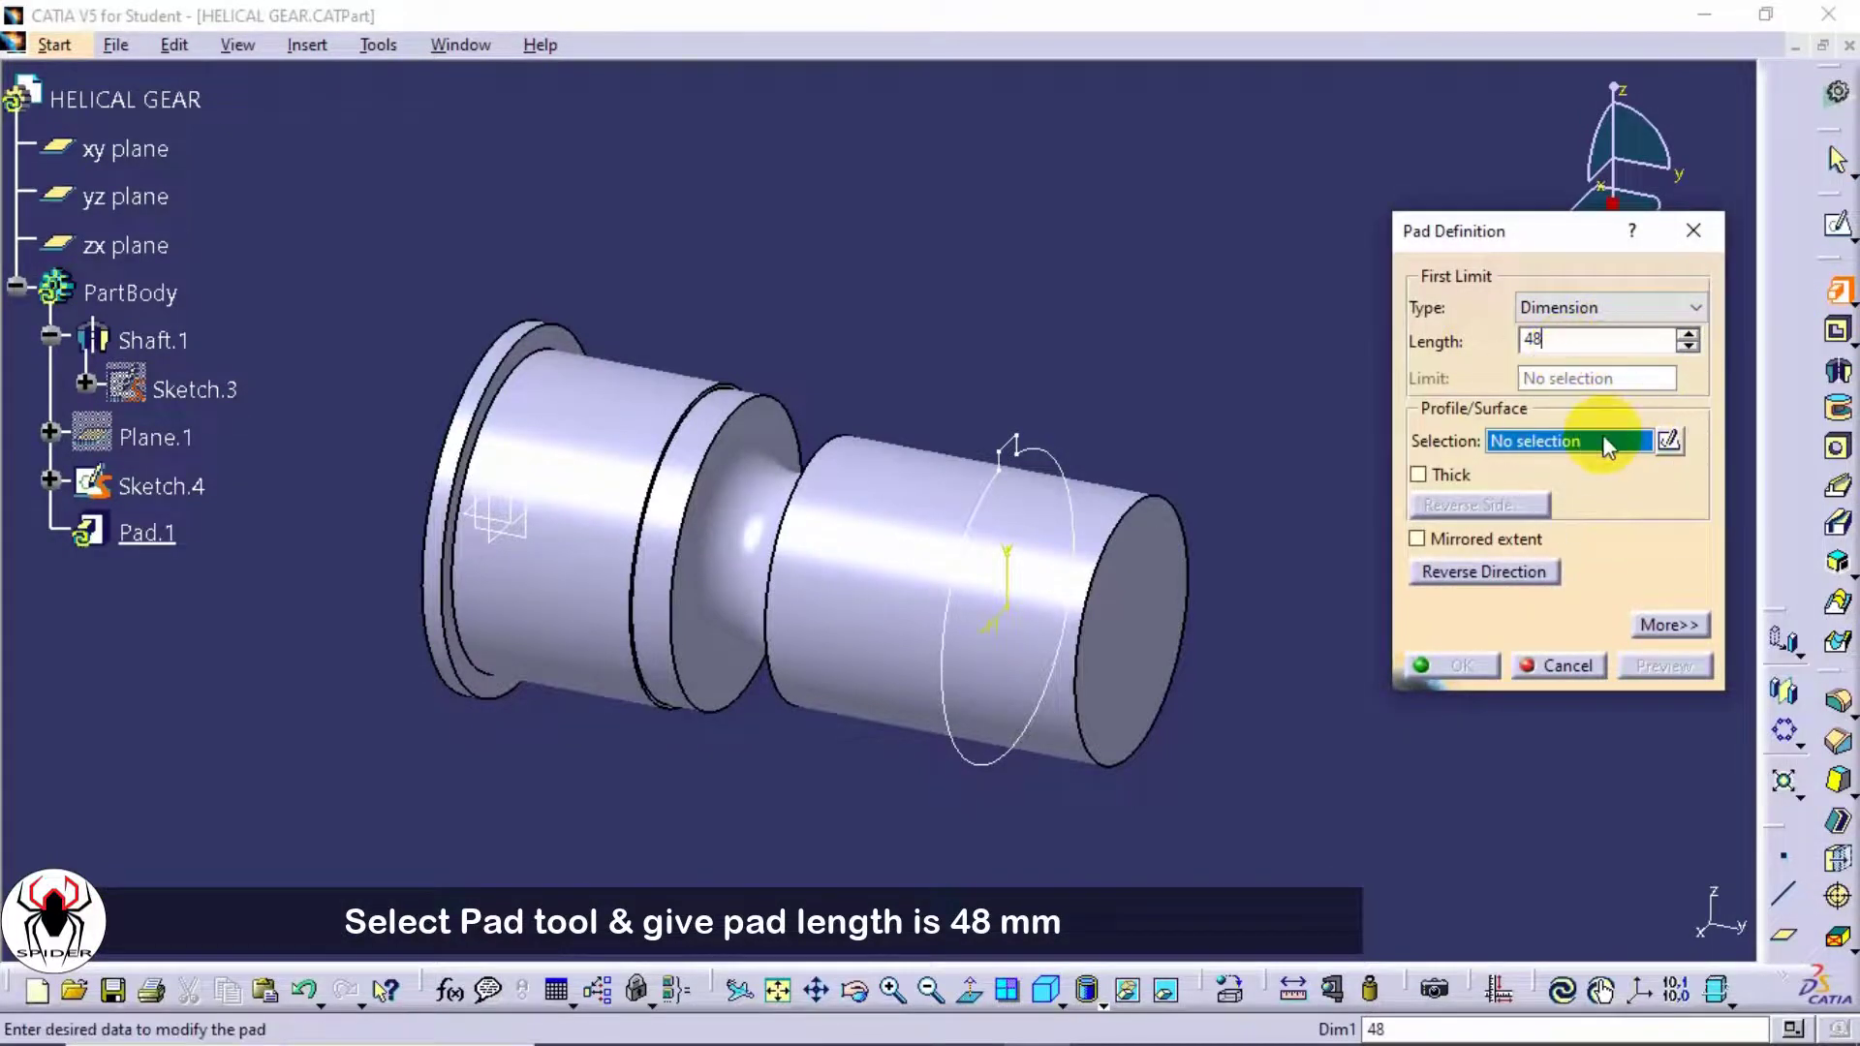
{"action": "left_click", "coordinate": [1021, 431]}
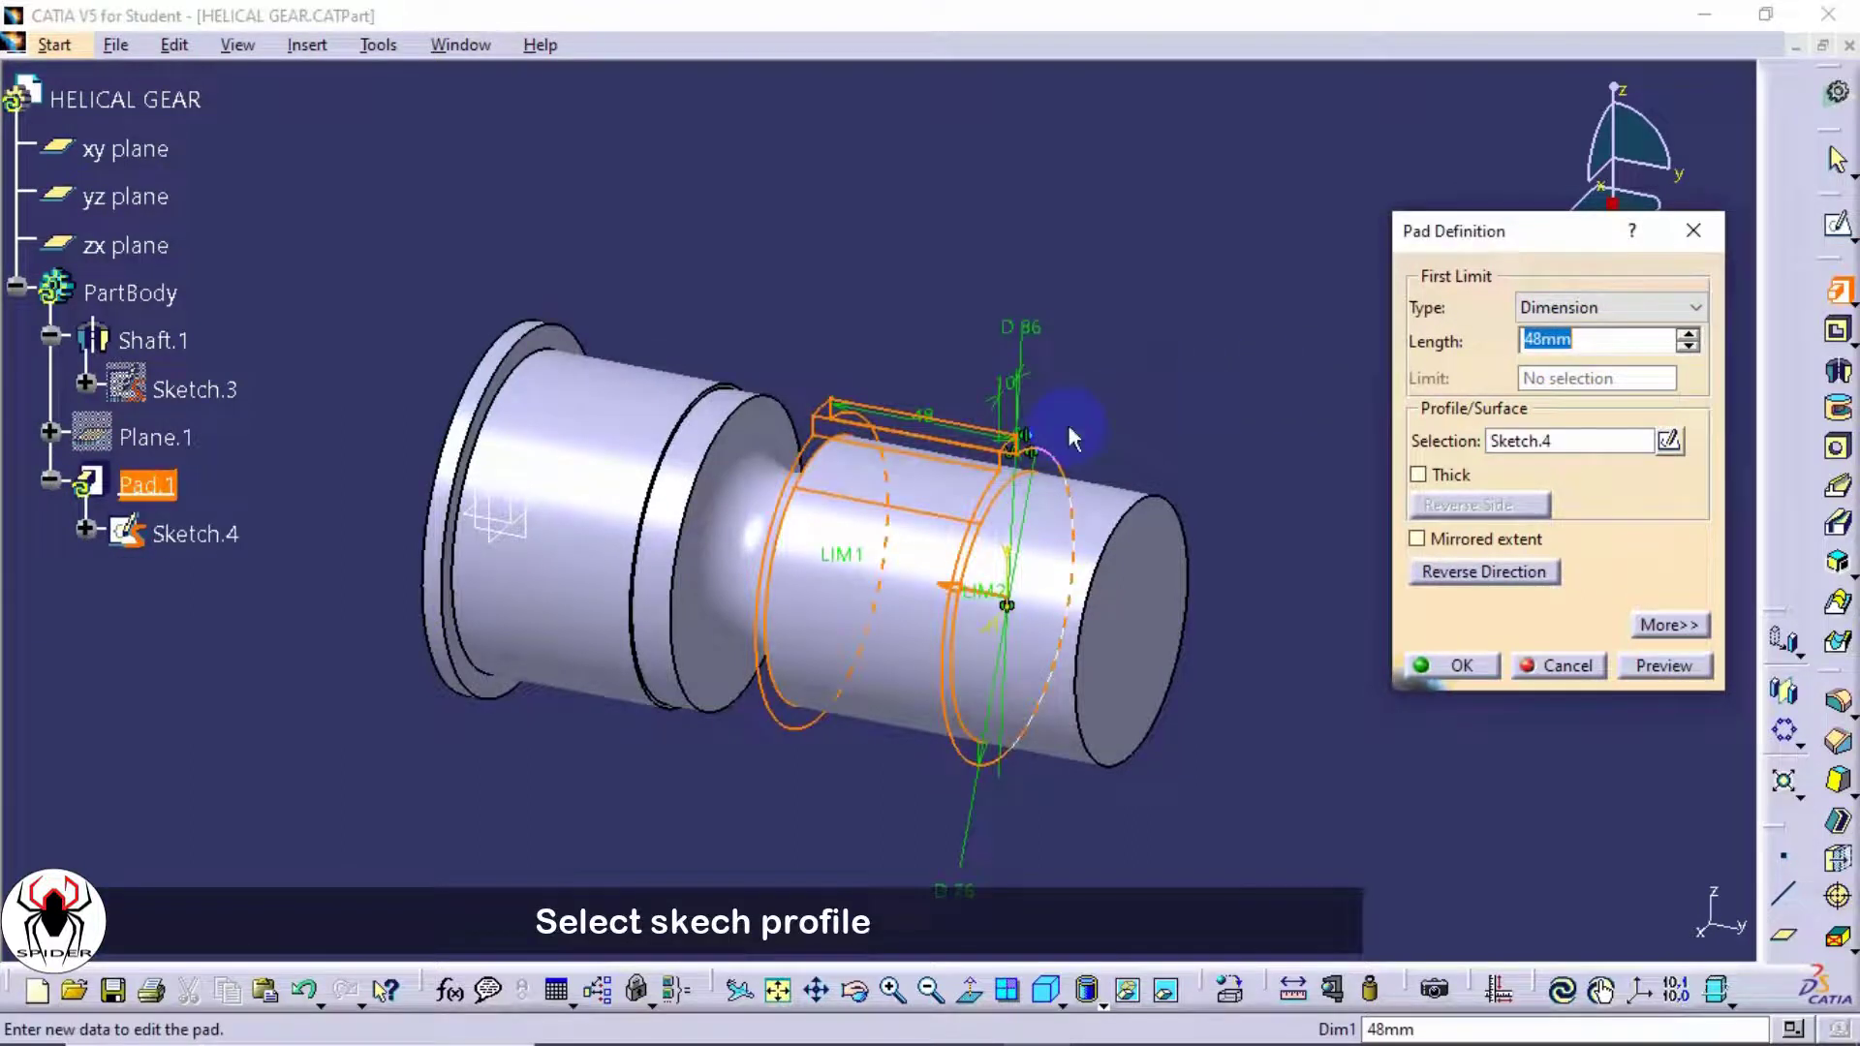
{"action": "left_click", "coordinate": [1663, 666]}
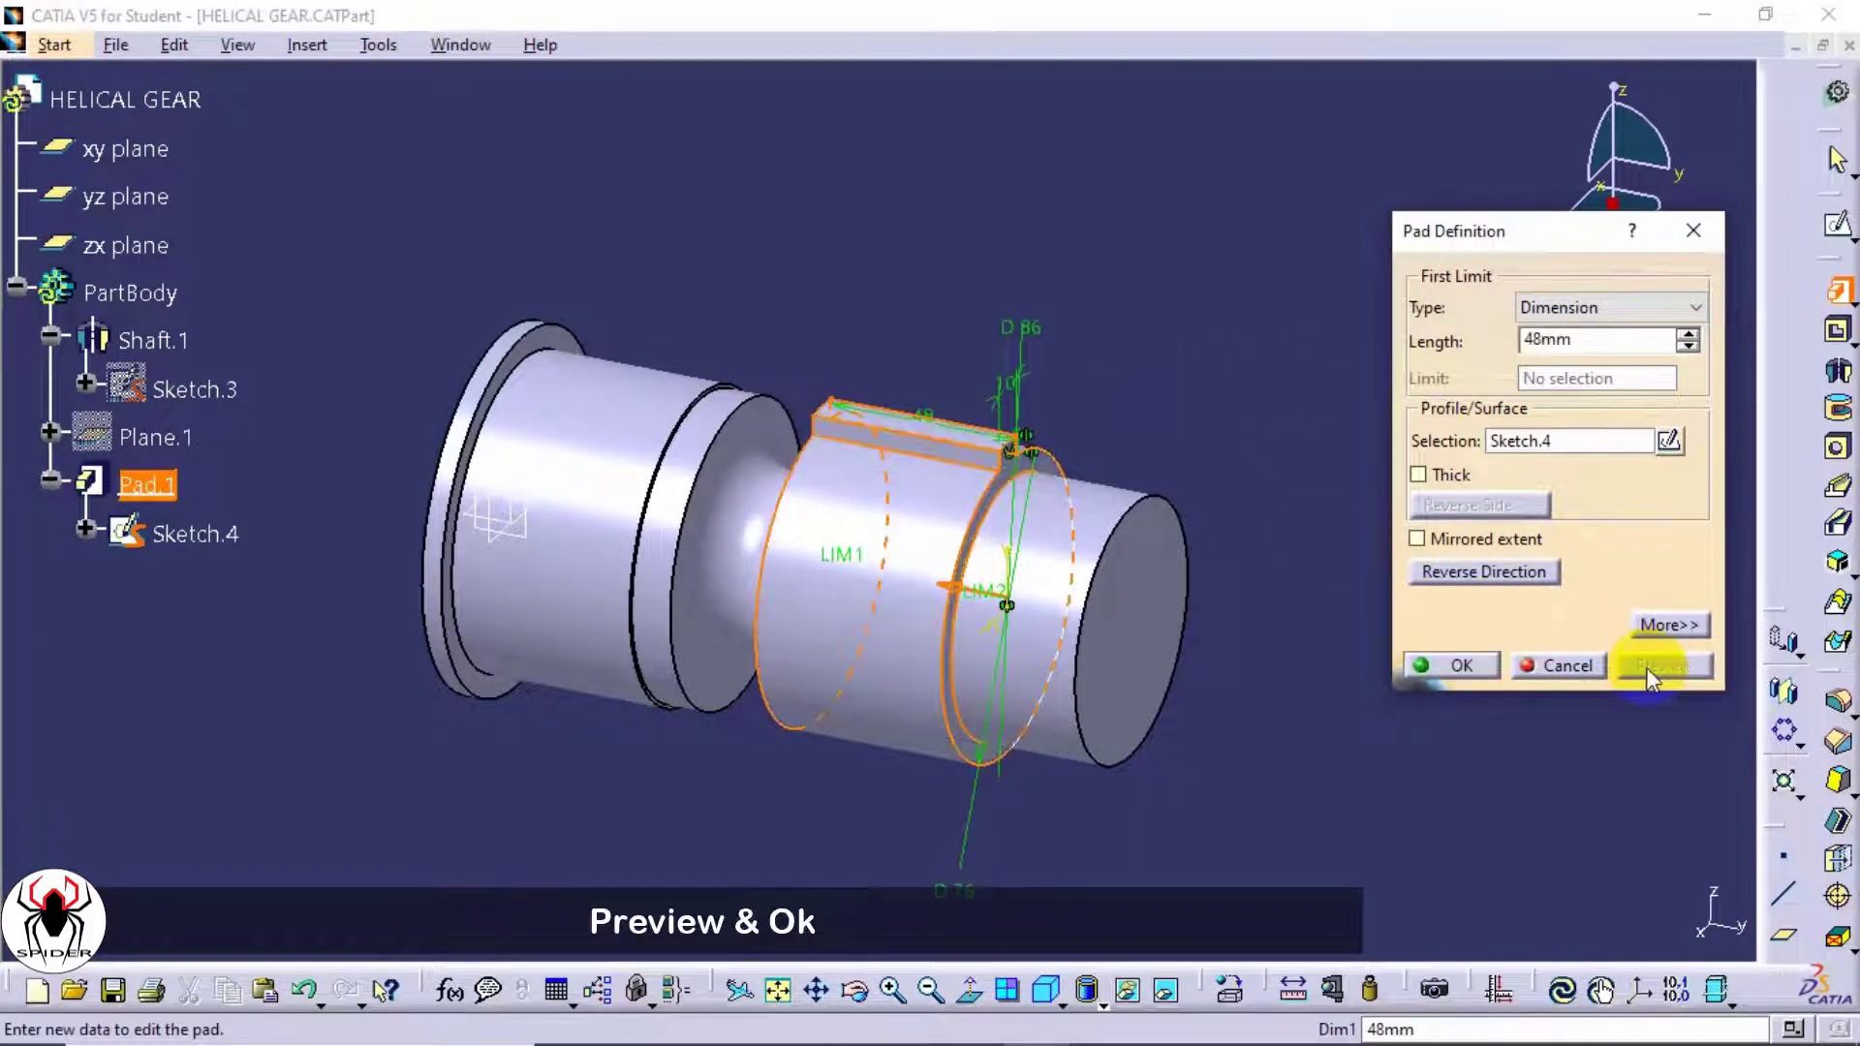
{"action": "left_click", "coordinate": [1458, 666]}
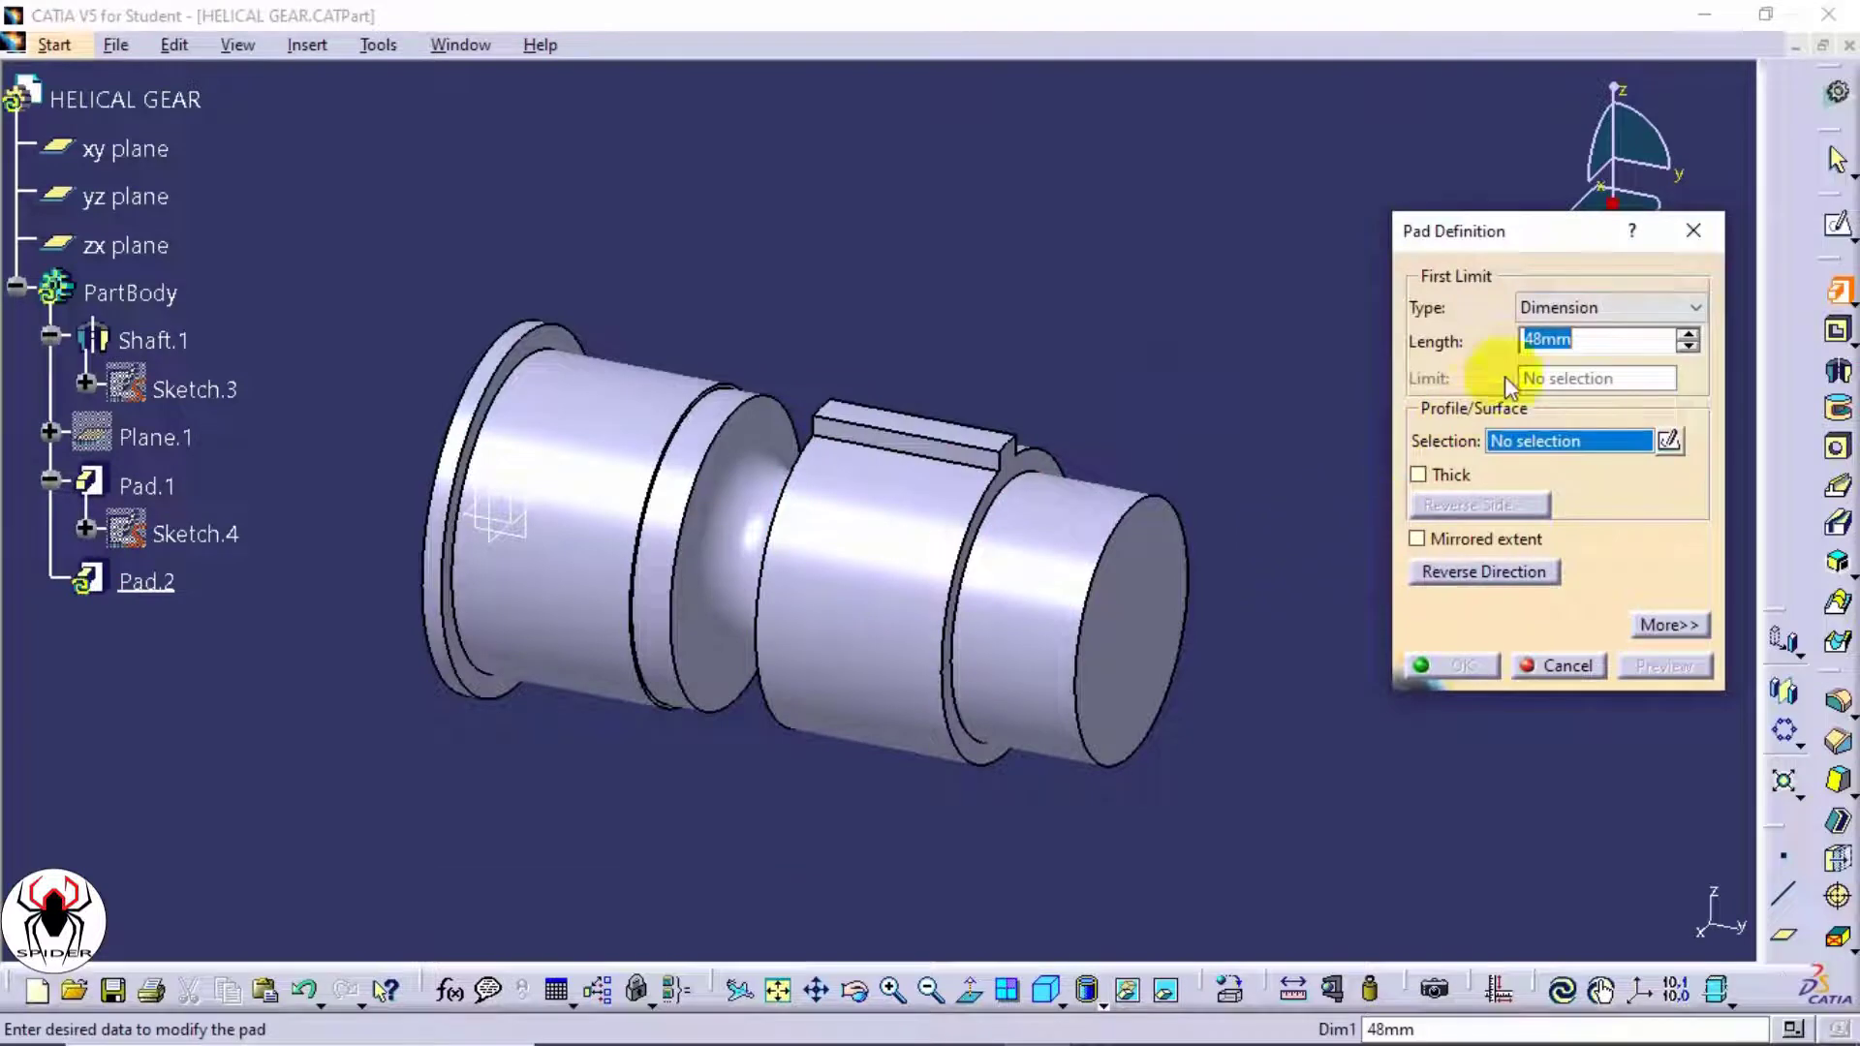
{"action": "left_click", "coordinate": [1690, 234]}
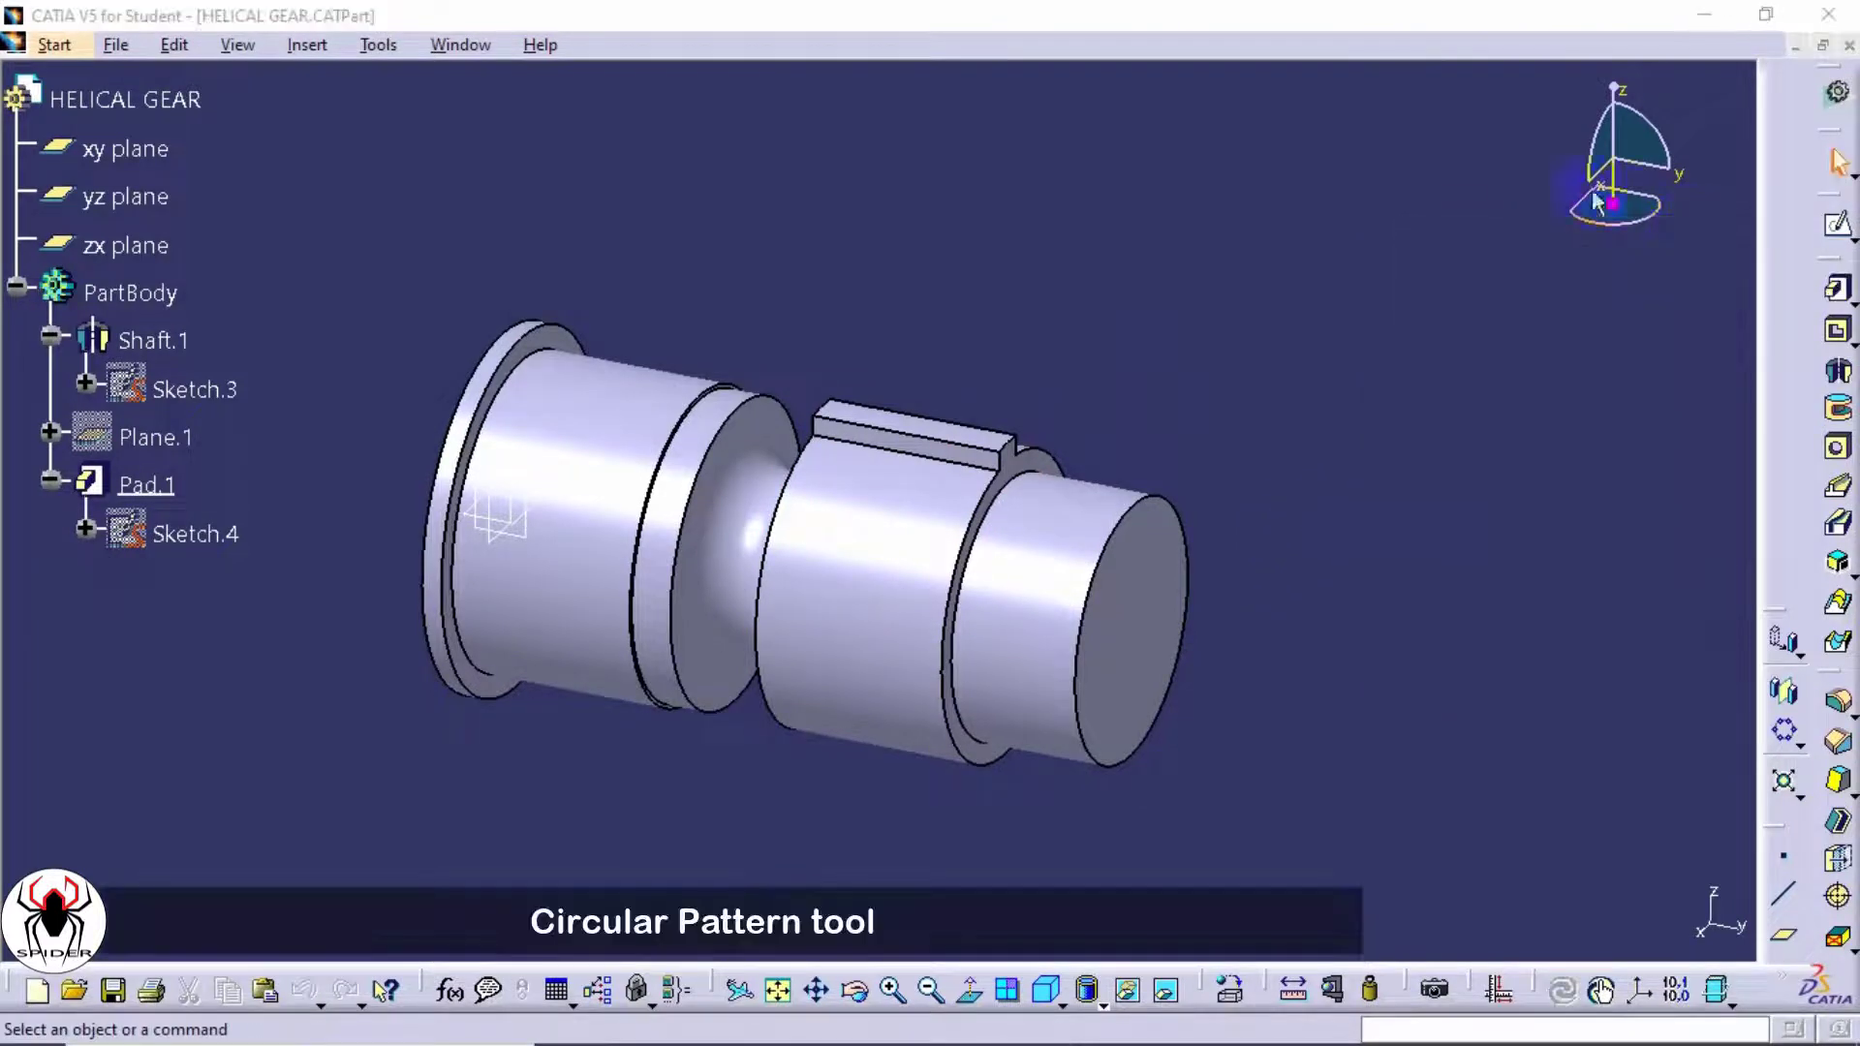
- Start a circular pattern of the tooth pad, using the cylindrical face at the shaft's free end as the axis reference
{"action": "left_click", "coordinate": [311, 45]}
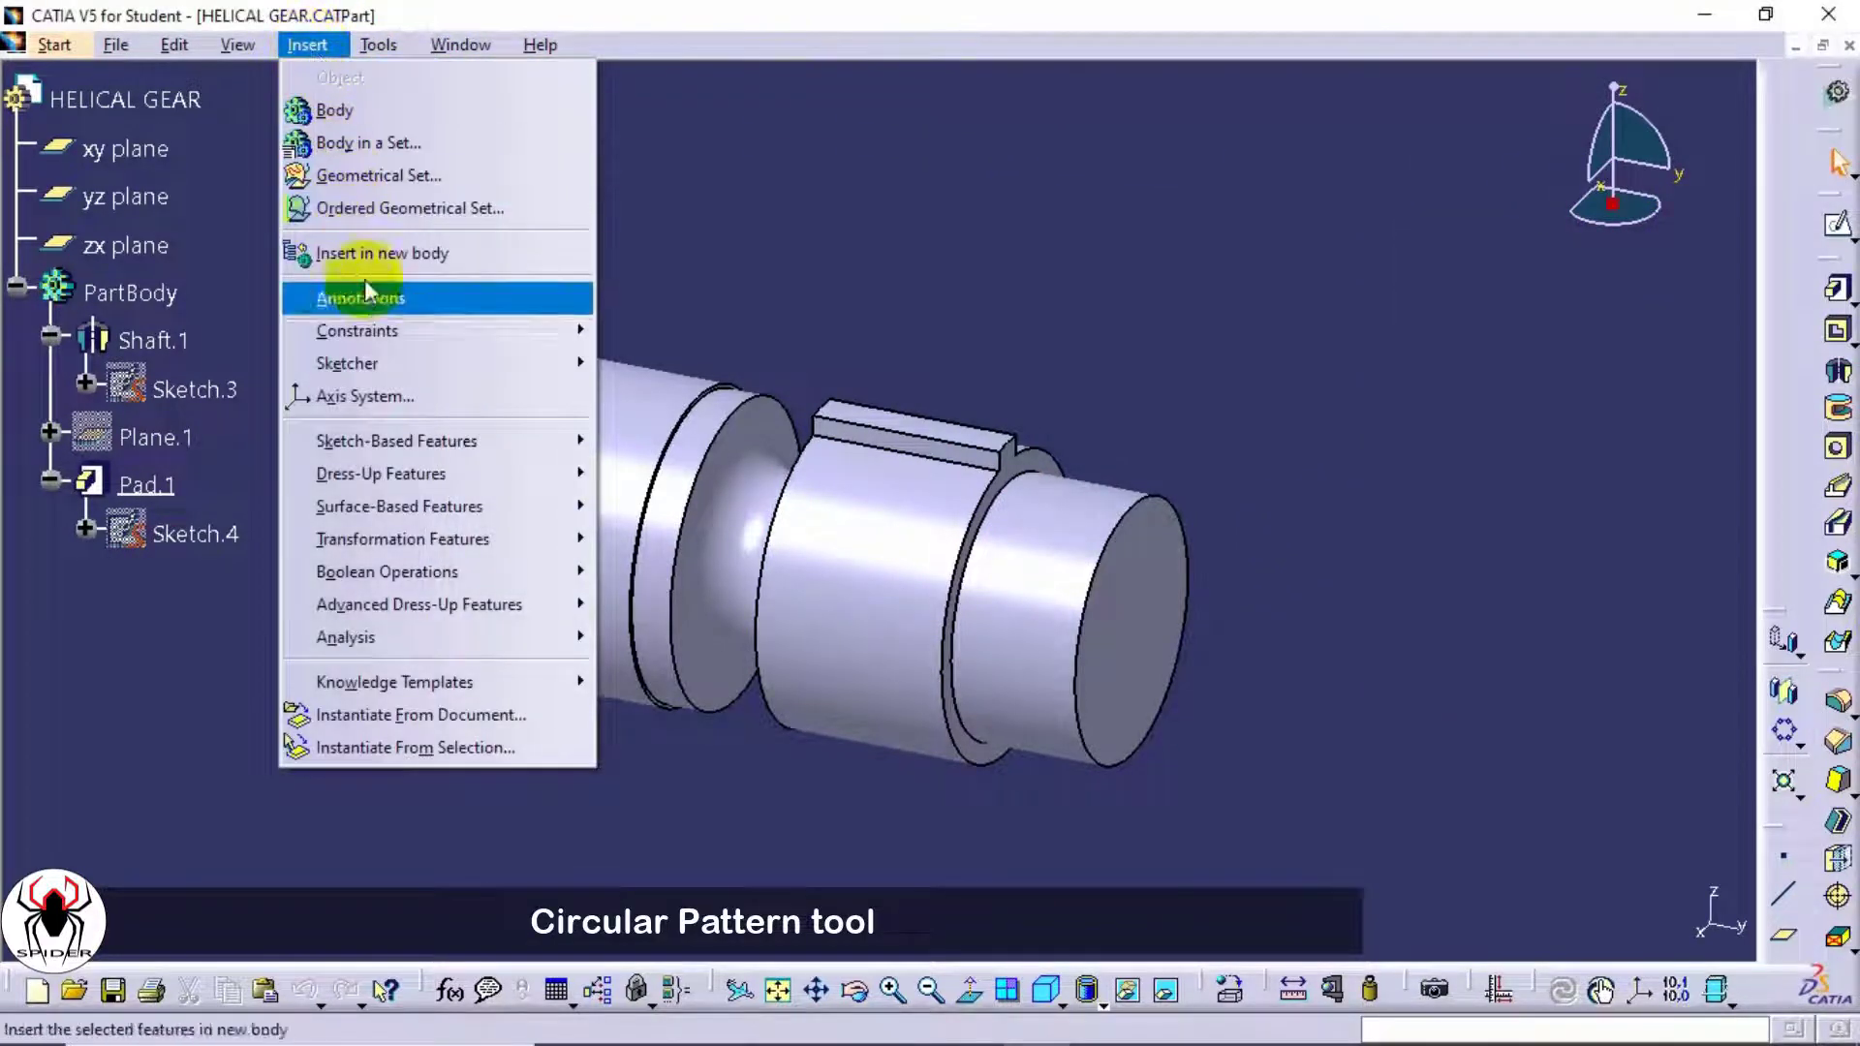
{"action": "mouse_move", "coordinate": [392, 543]}
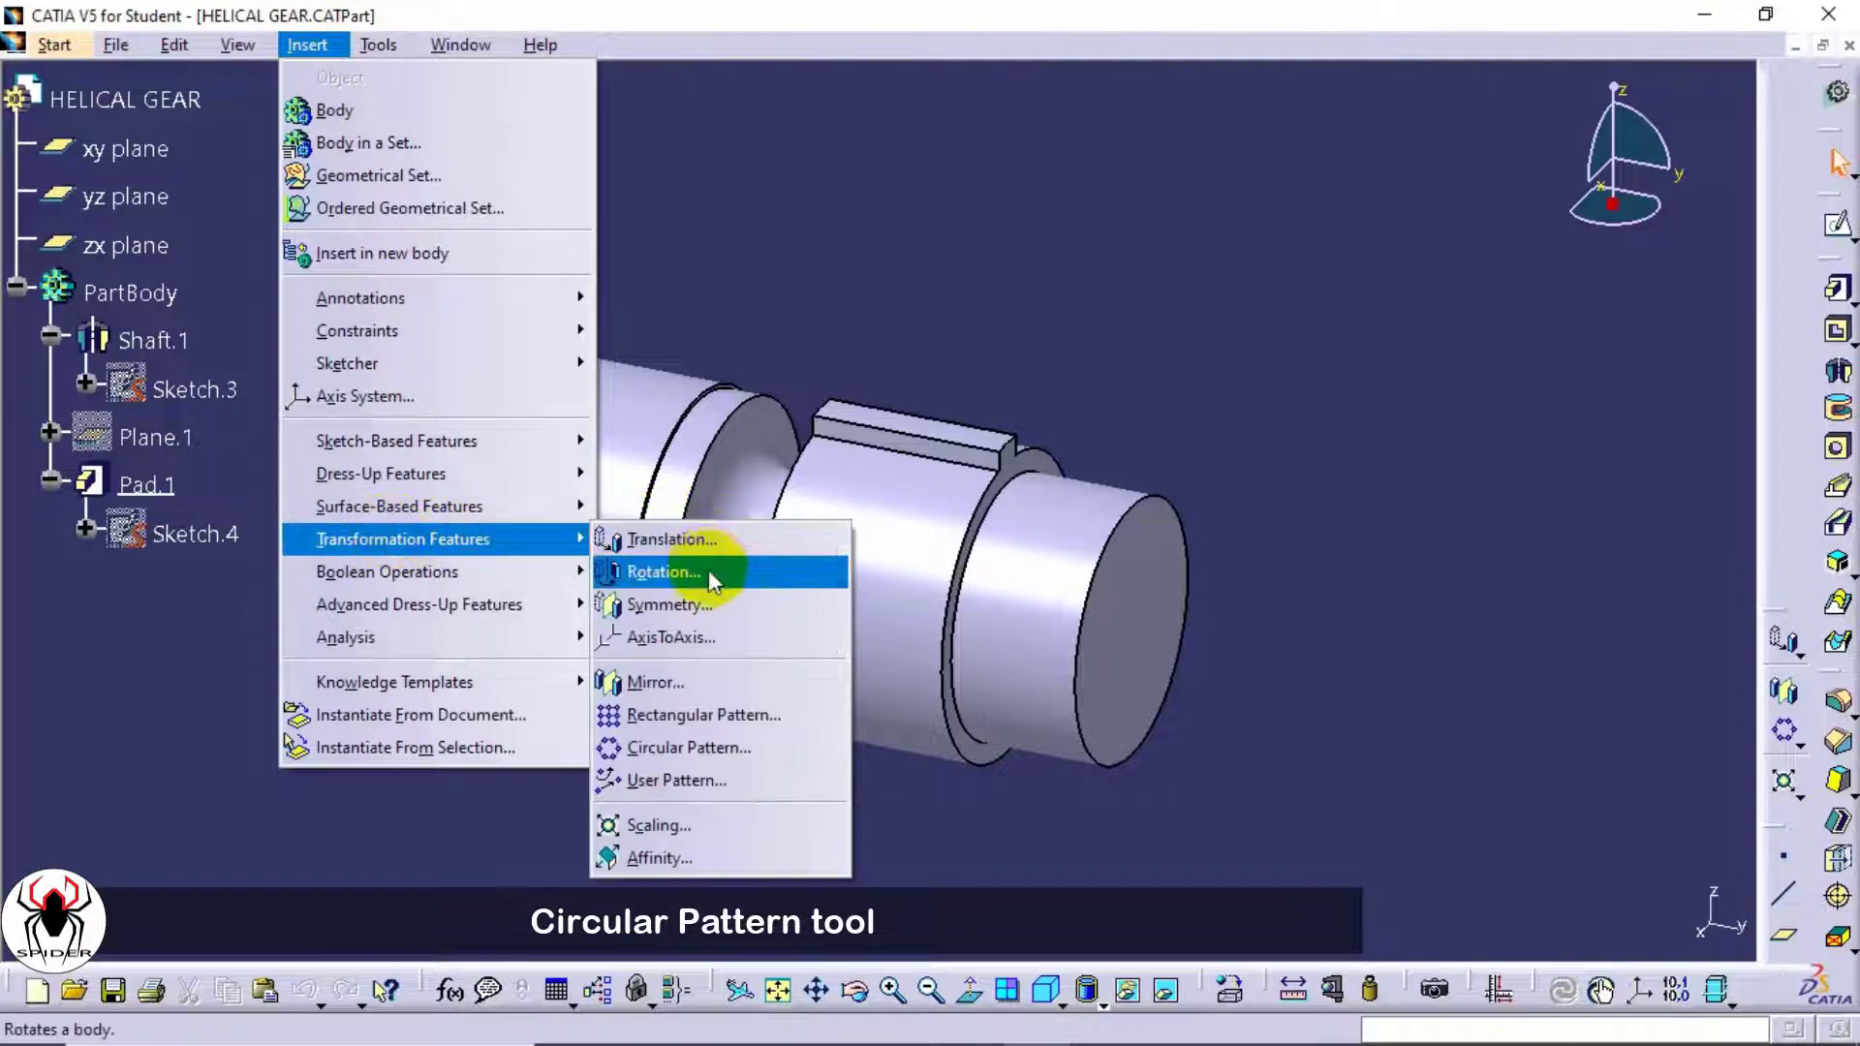
{"action": "left_click", "coordinate": [753, 756]}
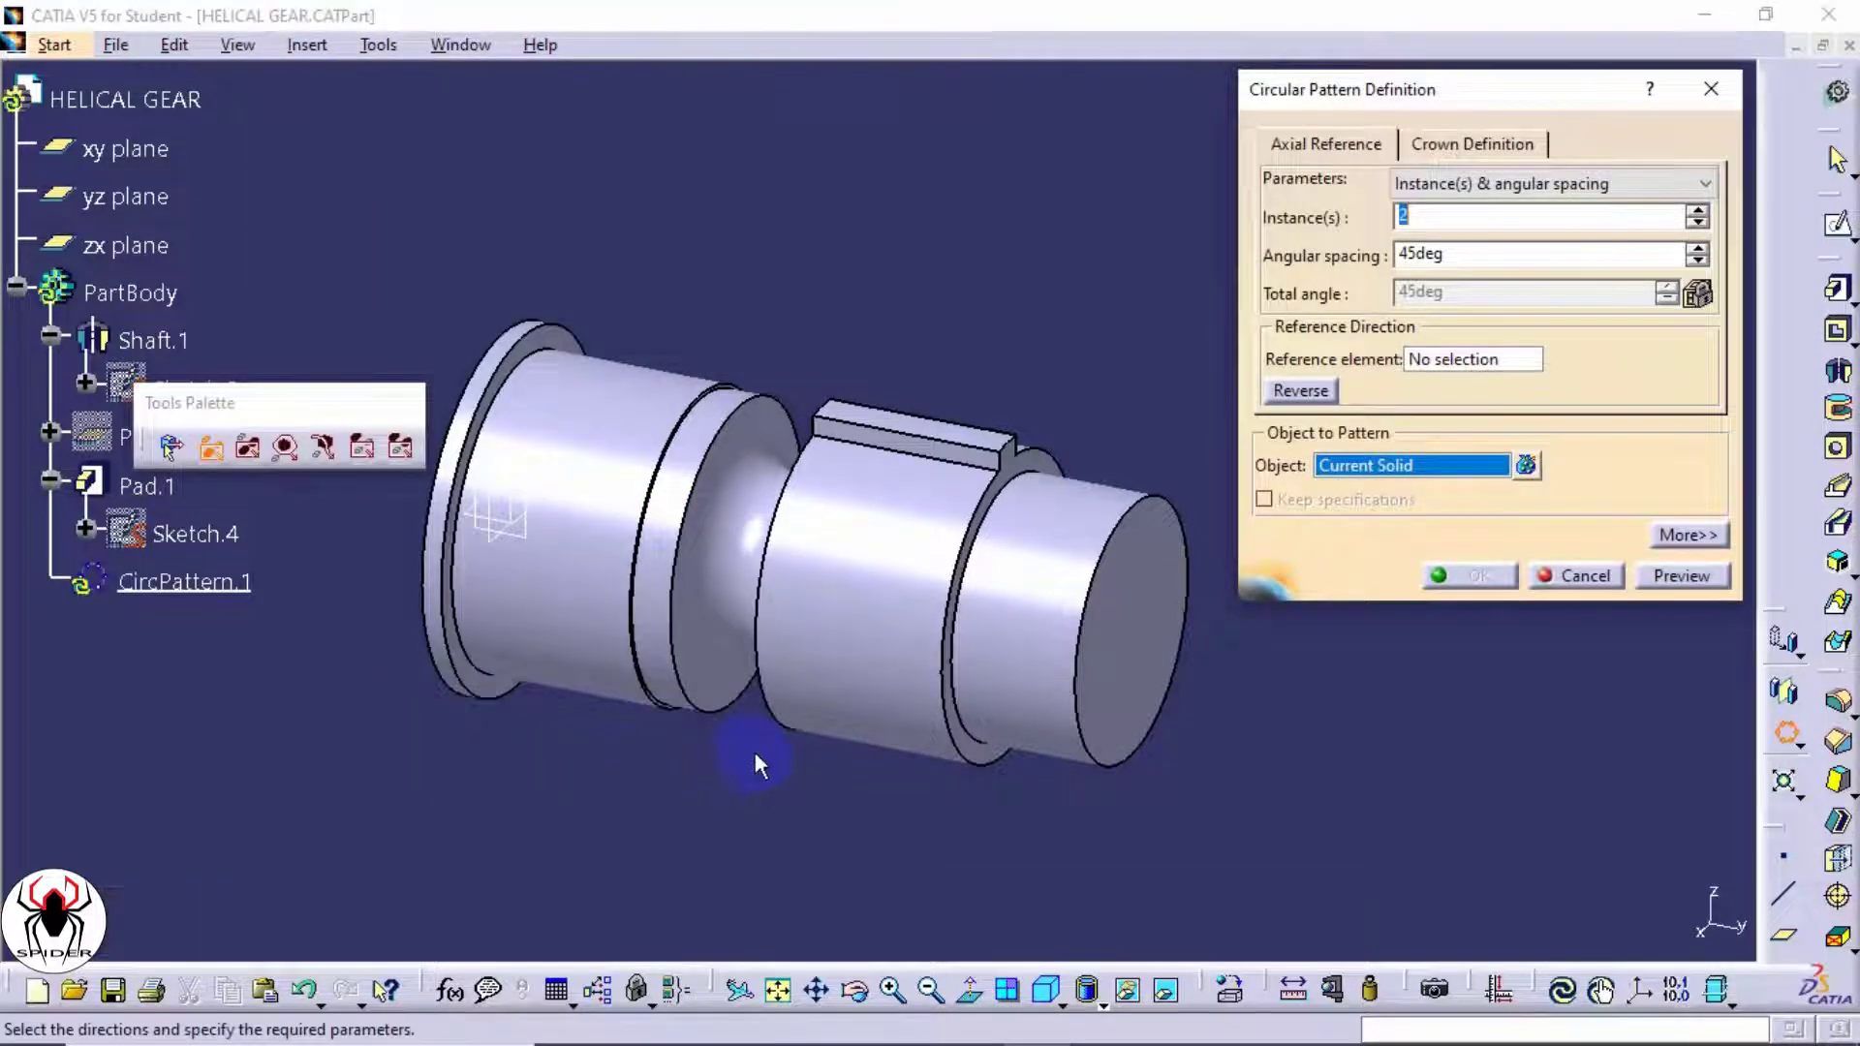
{"action": "left_click", "coordinate": [1369, 466]}
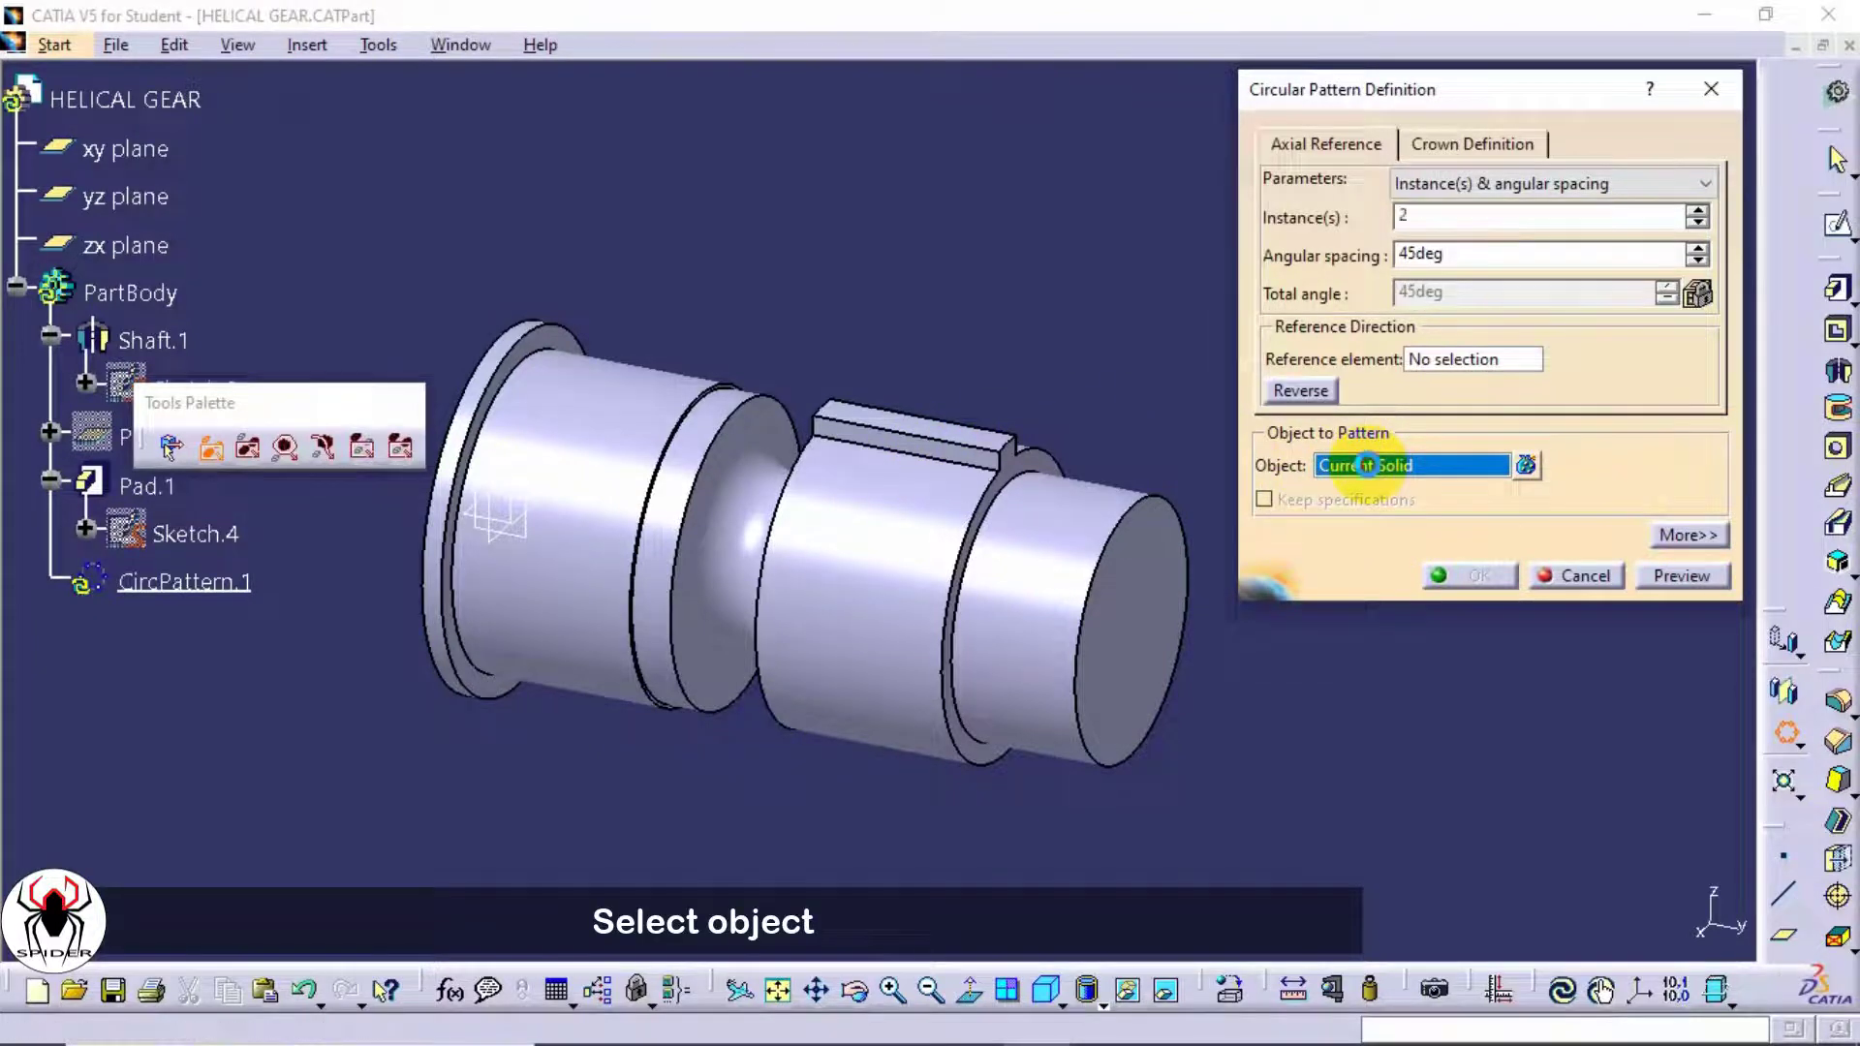
{"action": "left_click", "coordinate": [974, 455]}
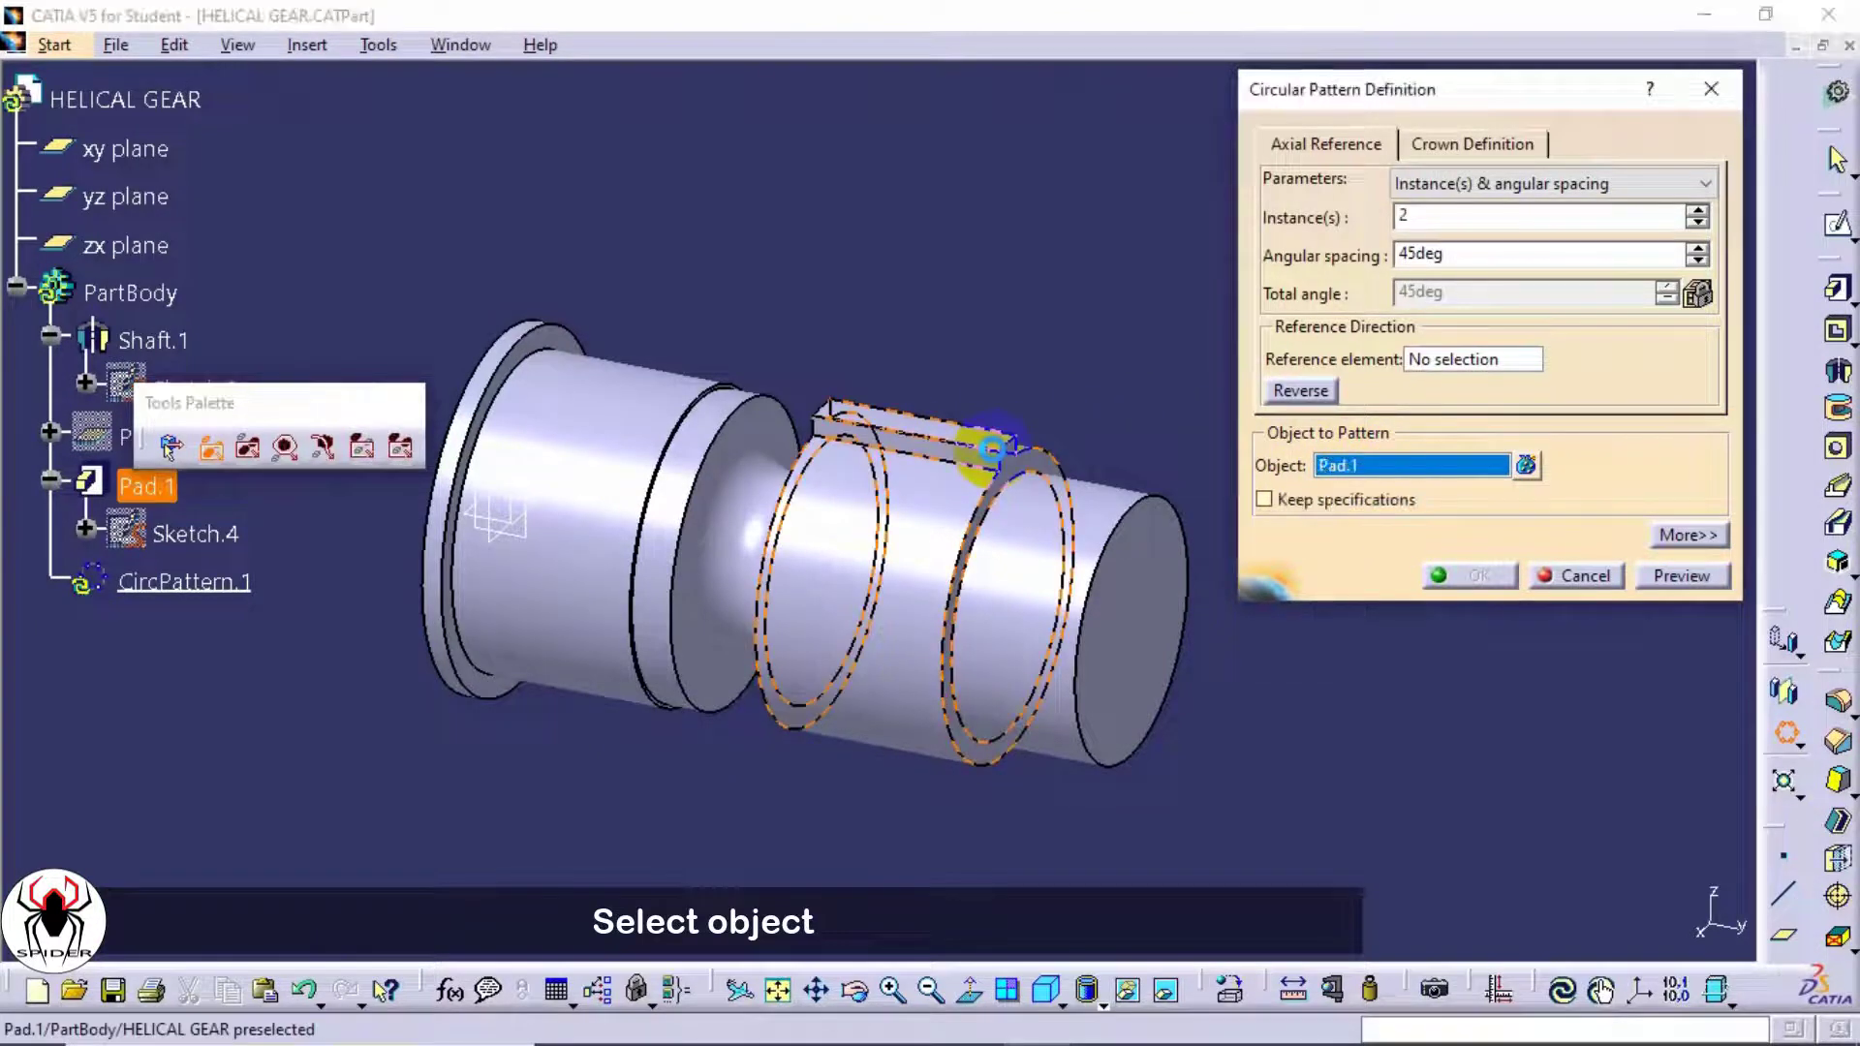
{"action": "left_click", "coordinate": [1458, 360]}
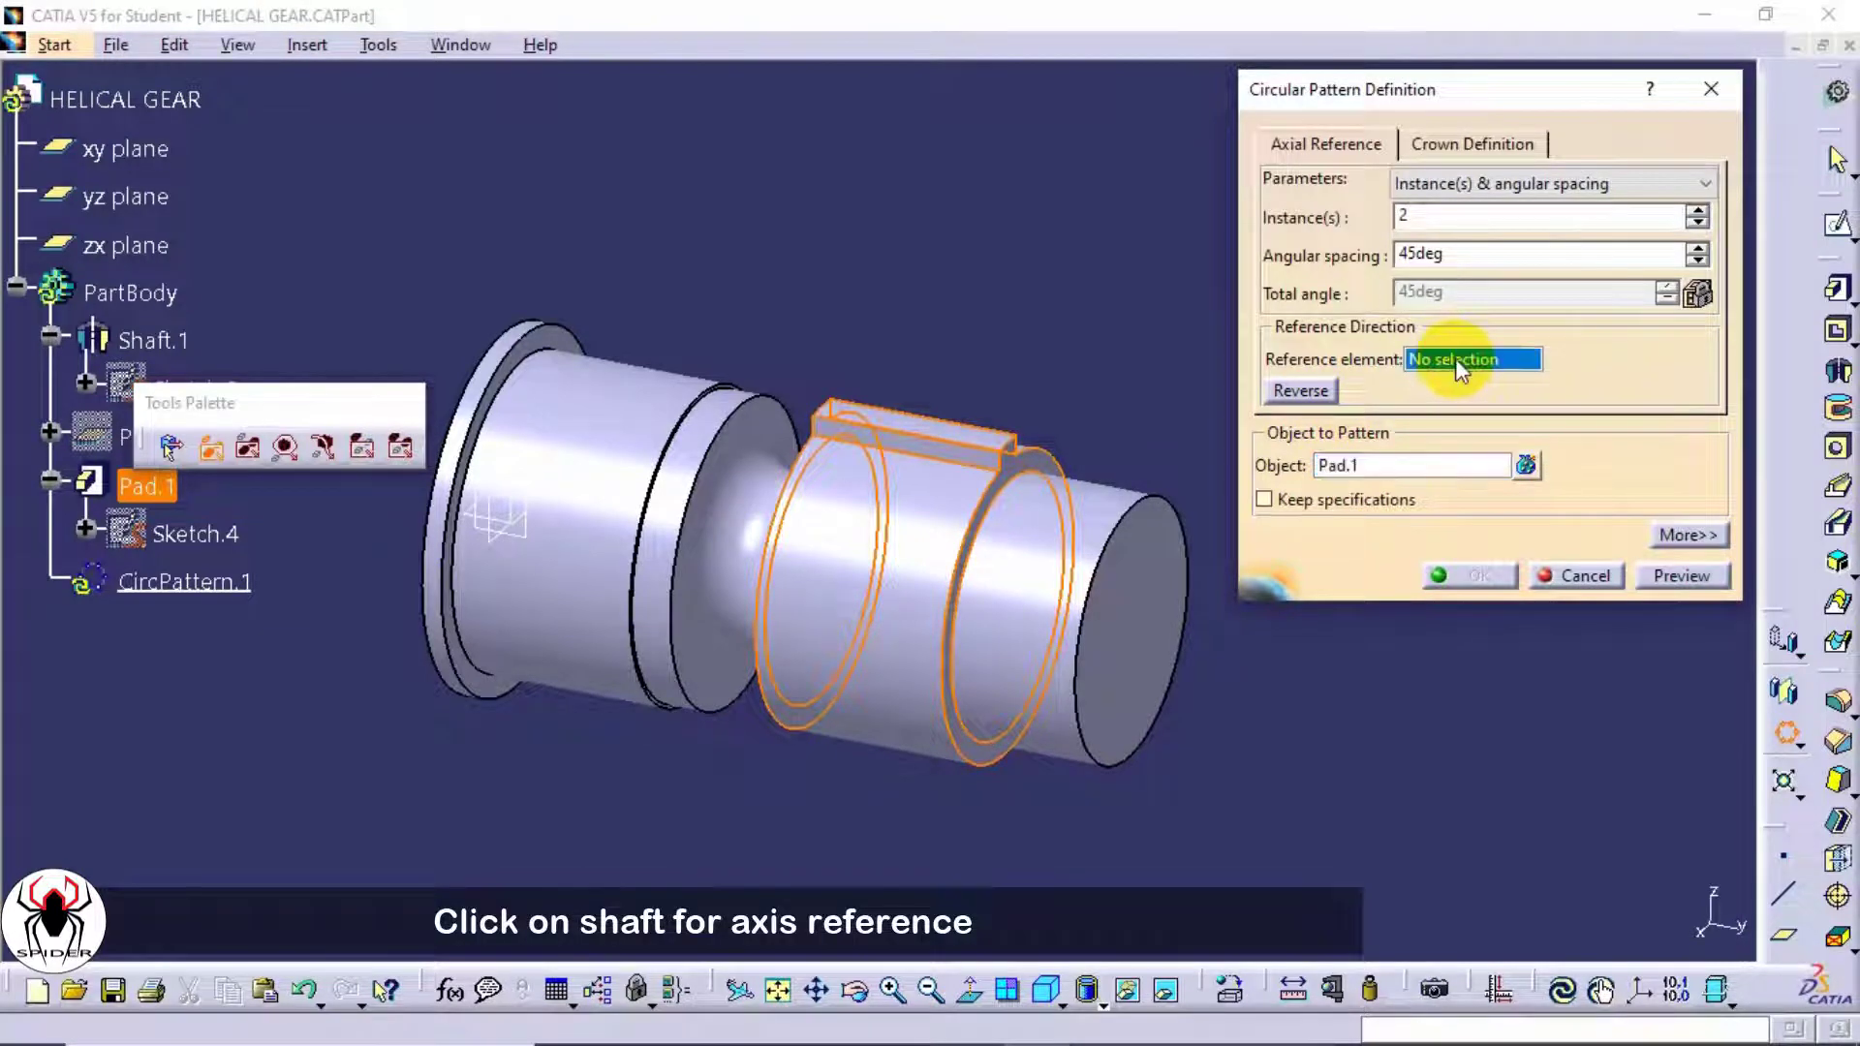
{"action": "left_click", "coordinate": [1133, 504]}
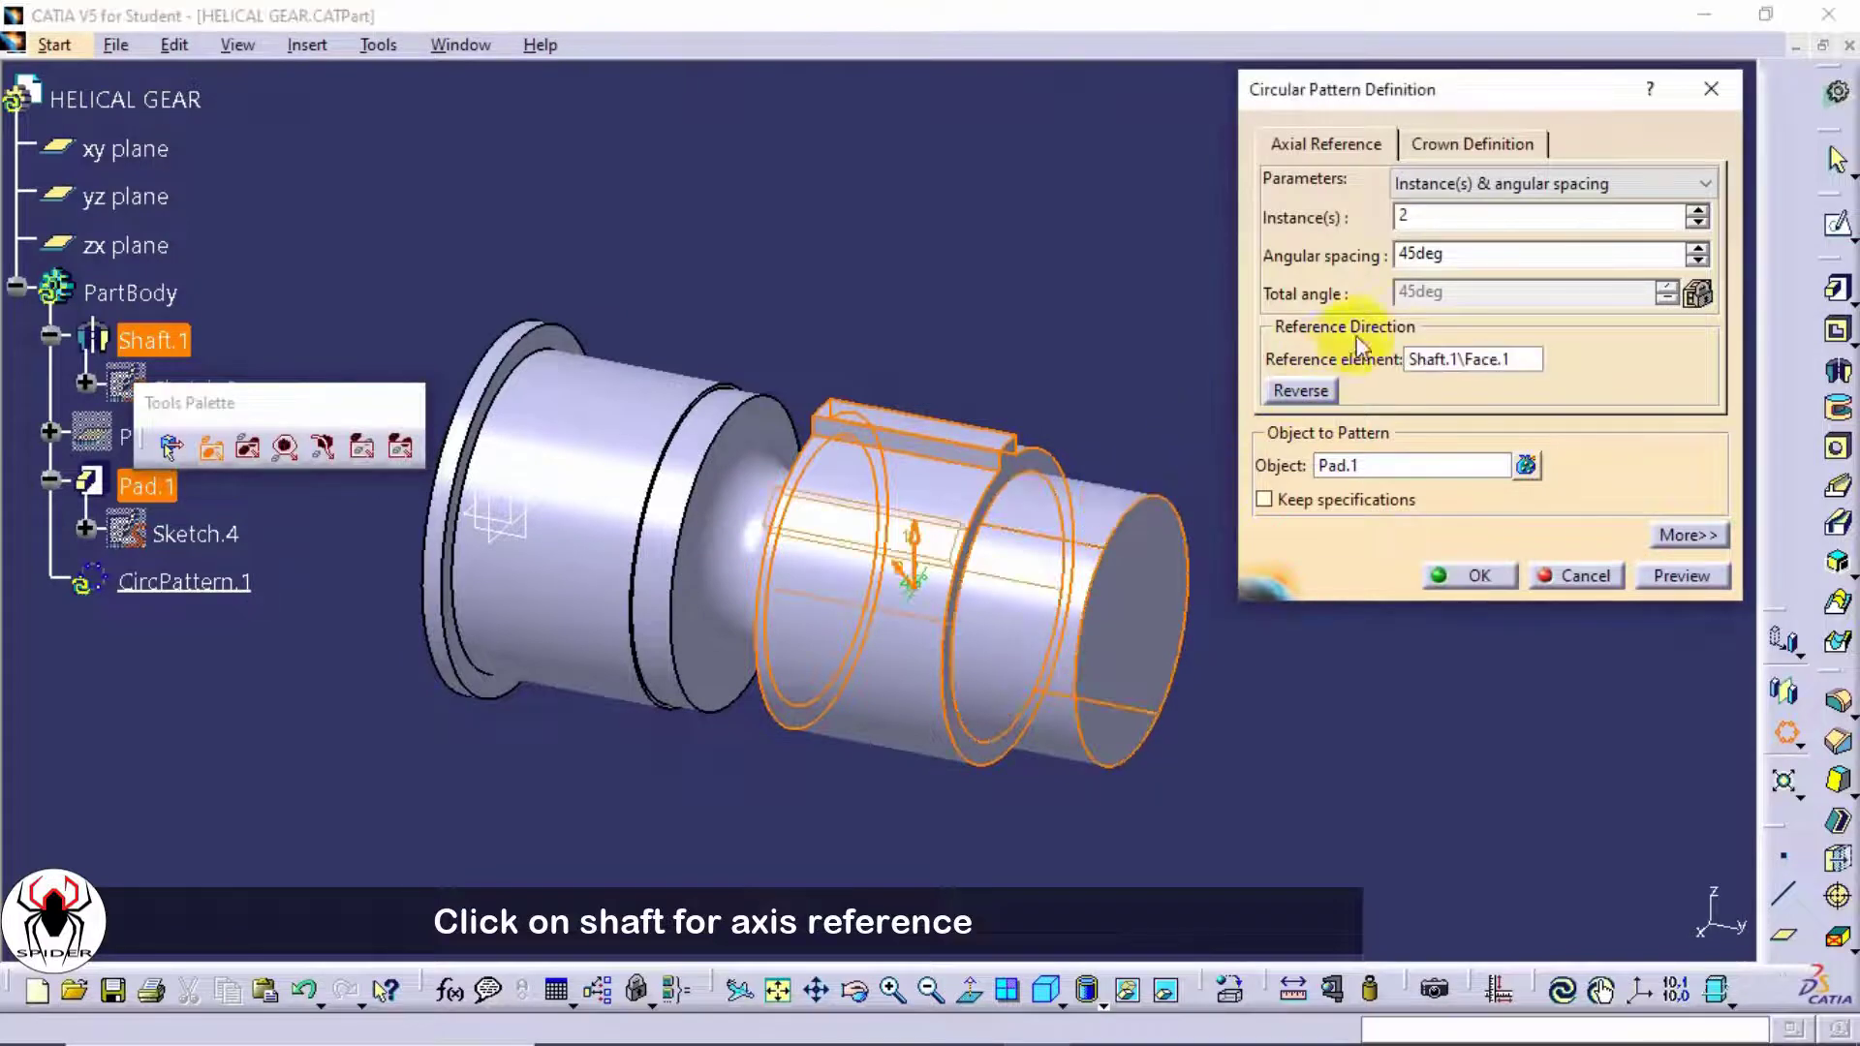
- Set the circular pattern to Complete crown with 13 instances, preview it and create it
{"action": "left_click", "coordinate": [1437, 184]}
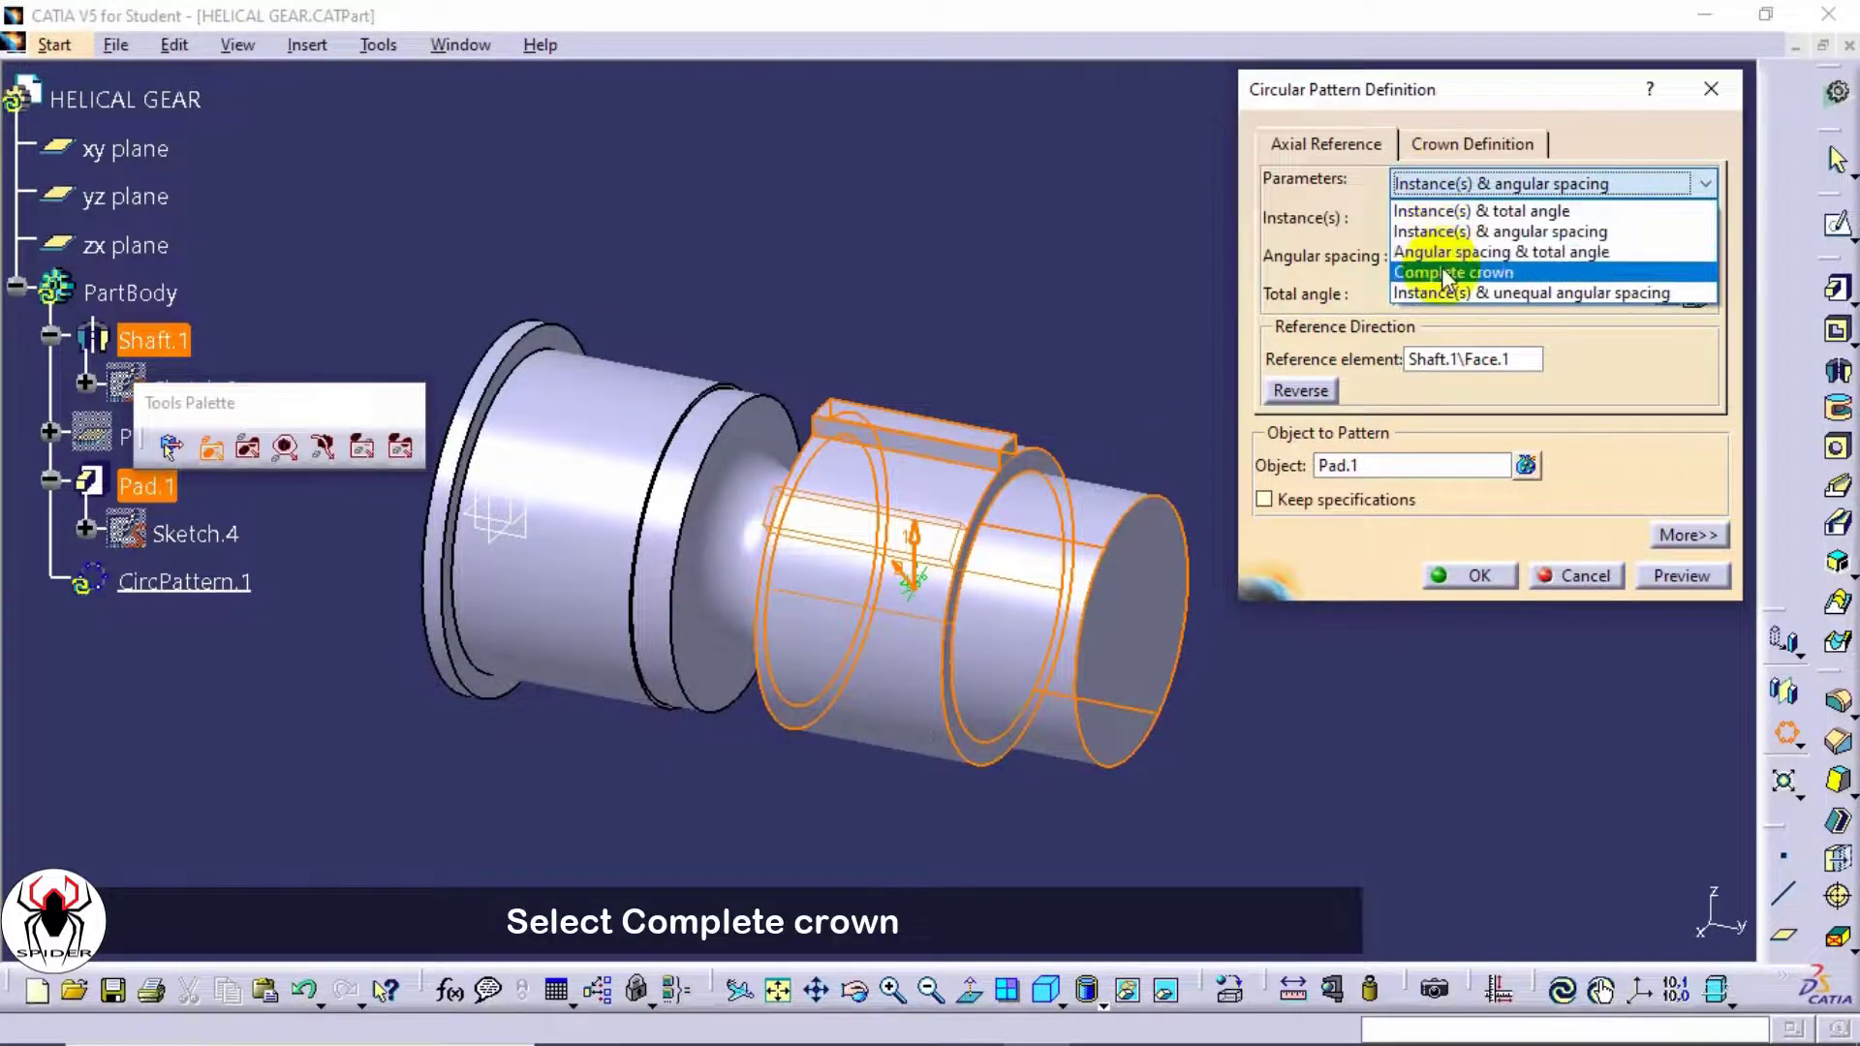
{"action": "left_click", "coordinate": [1439, 274]}
{"action": "double_click", "coordinate": [1405, 217]}
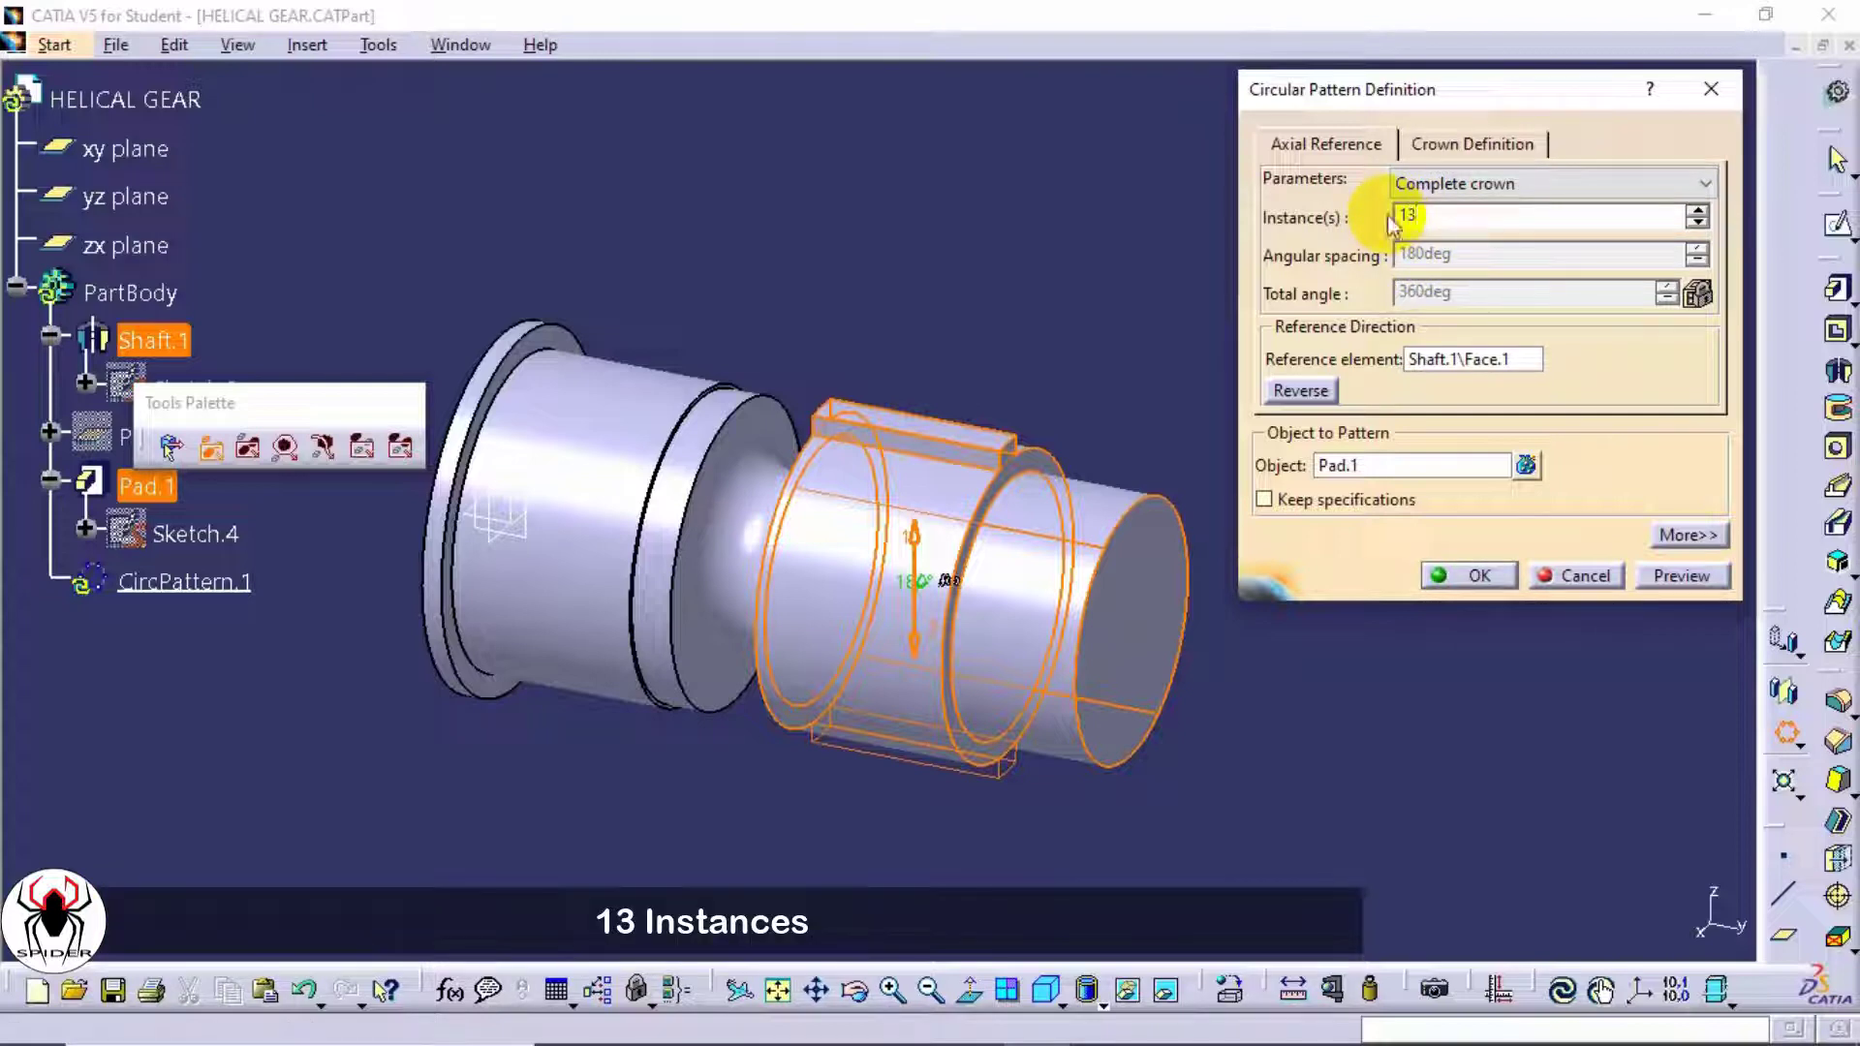
{"action": "left_click", "coordinate": [1680, 576]}
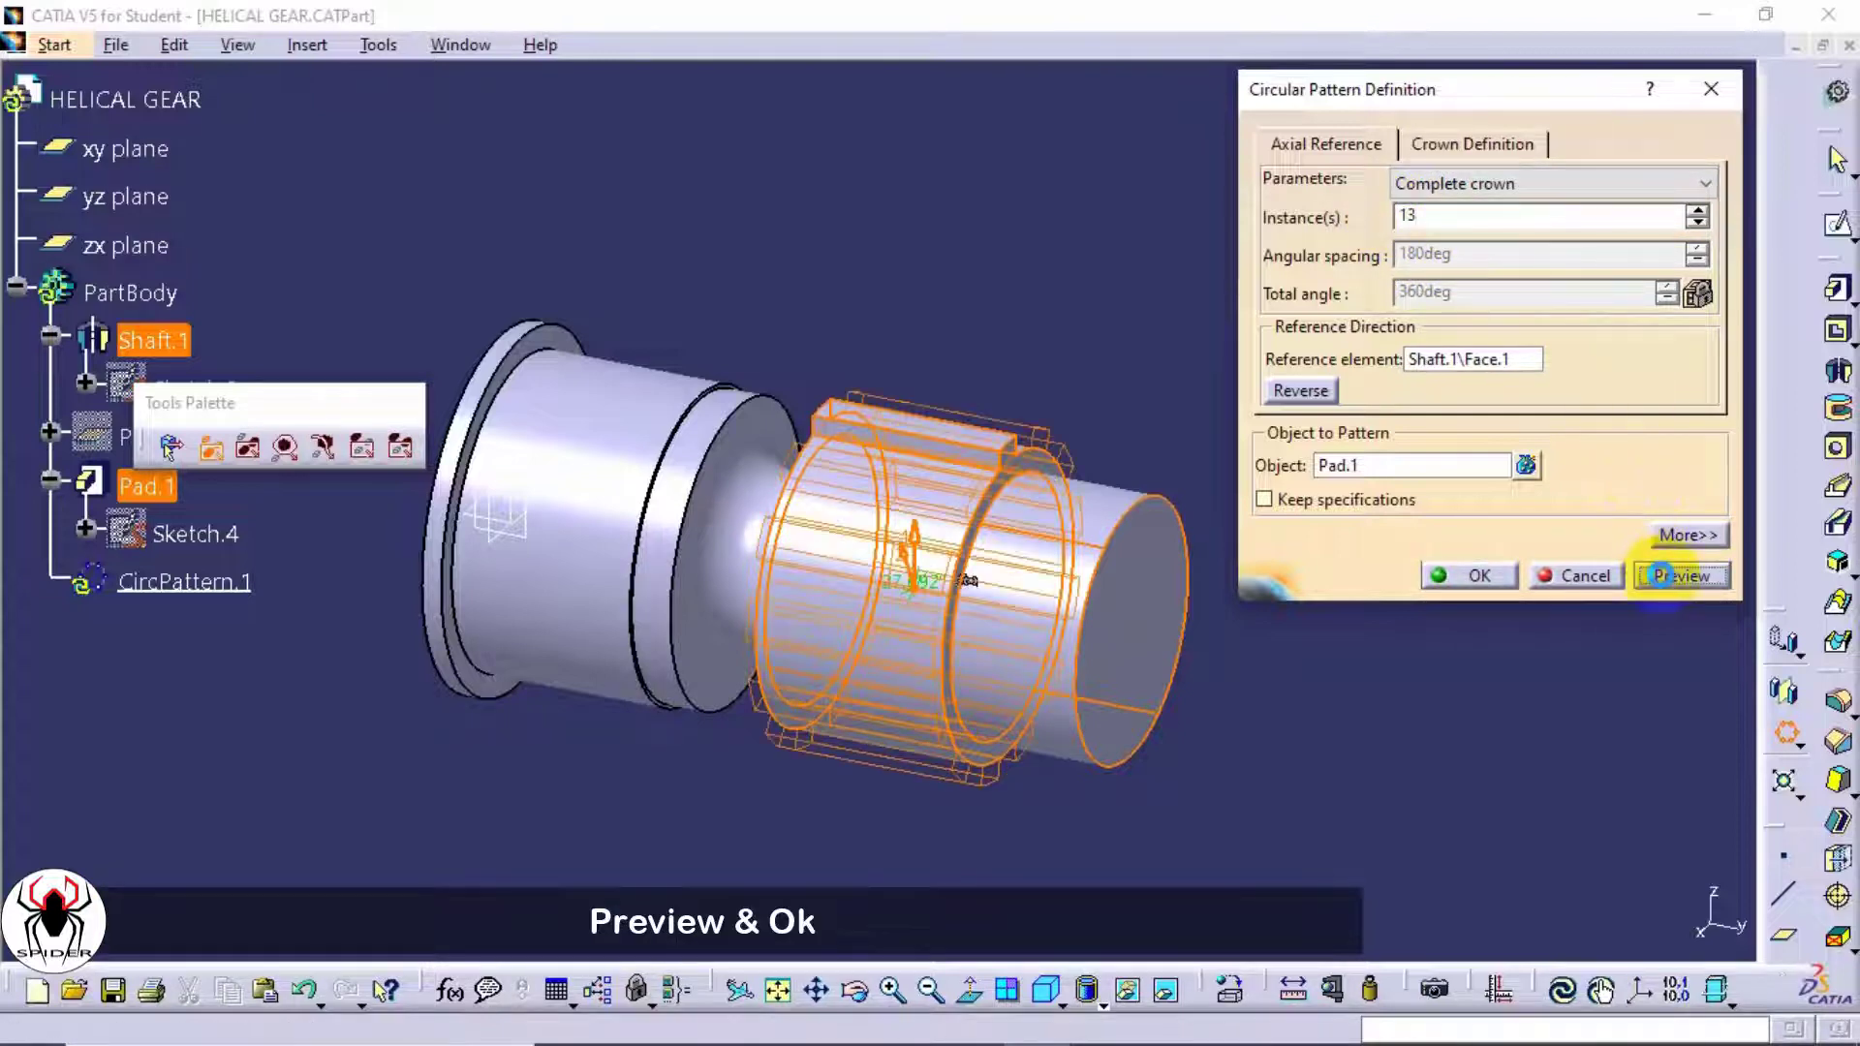
{"action": "left_click", "coordinate": [1475, 576]}
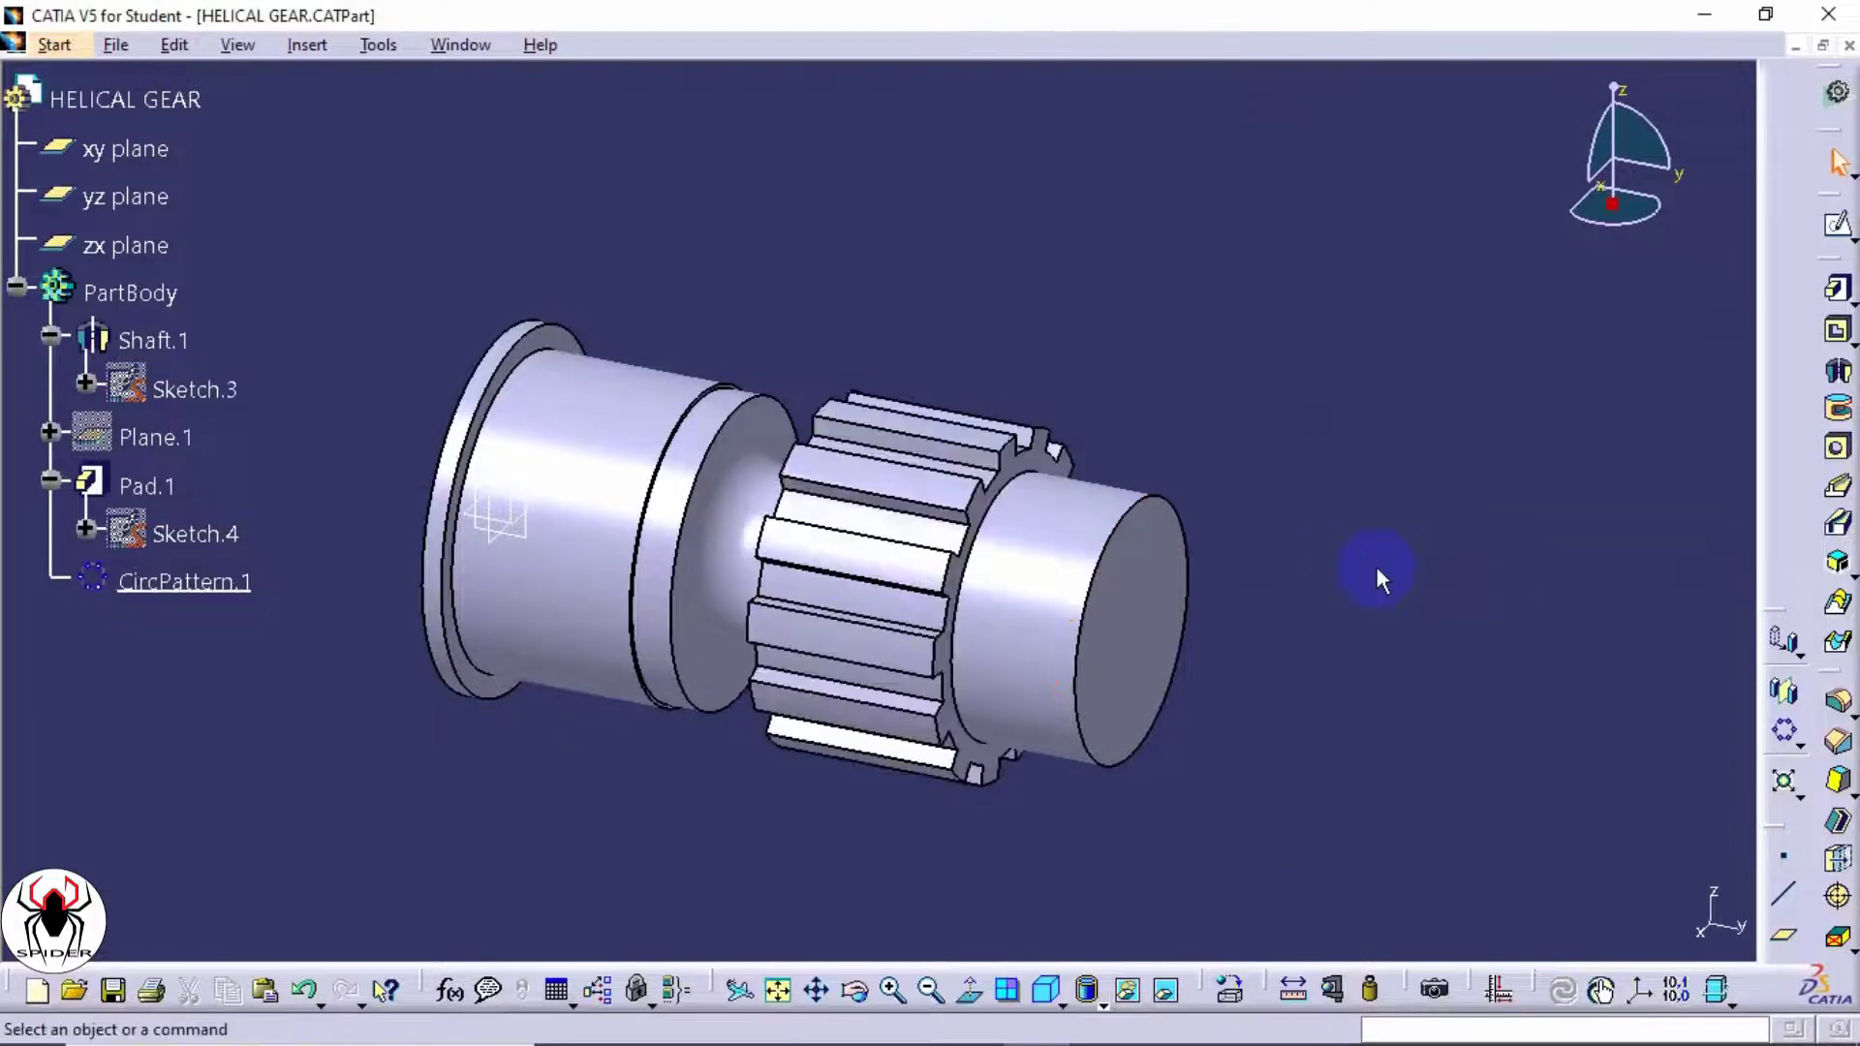
- Open a new sketch on the flat outer face of the shaft's flanged end
{"action": "middle_click_drag", "start_coordinate": [951, 337], "coordinate": [1341, 652]}
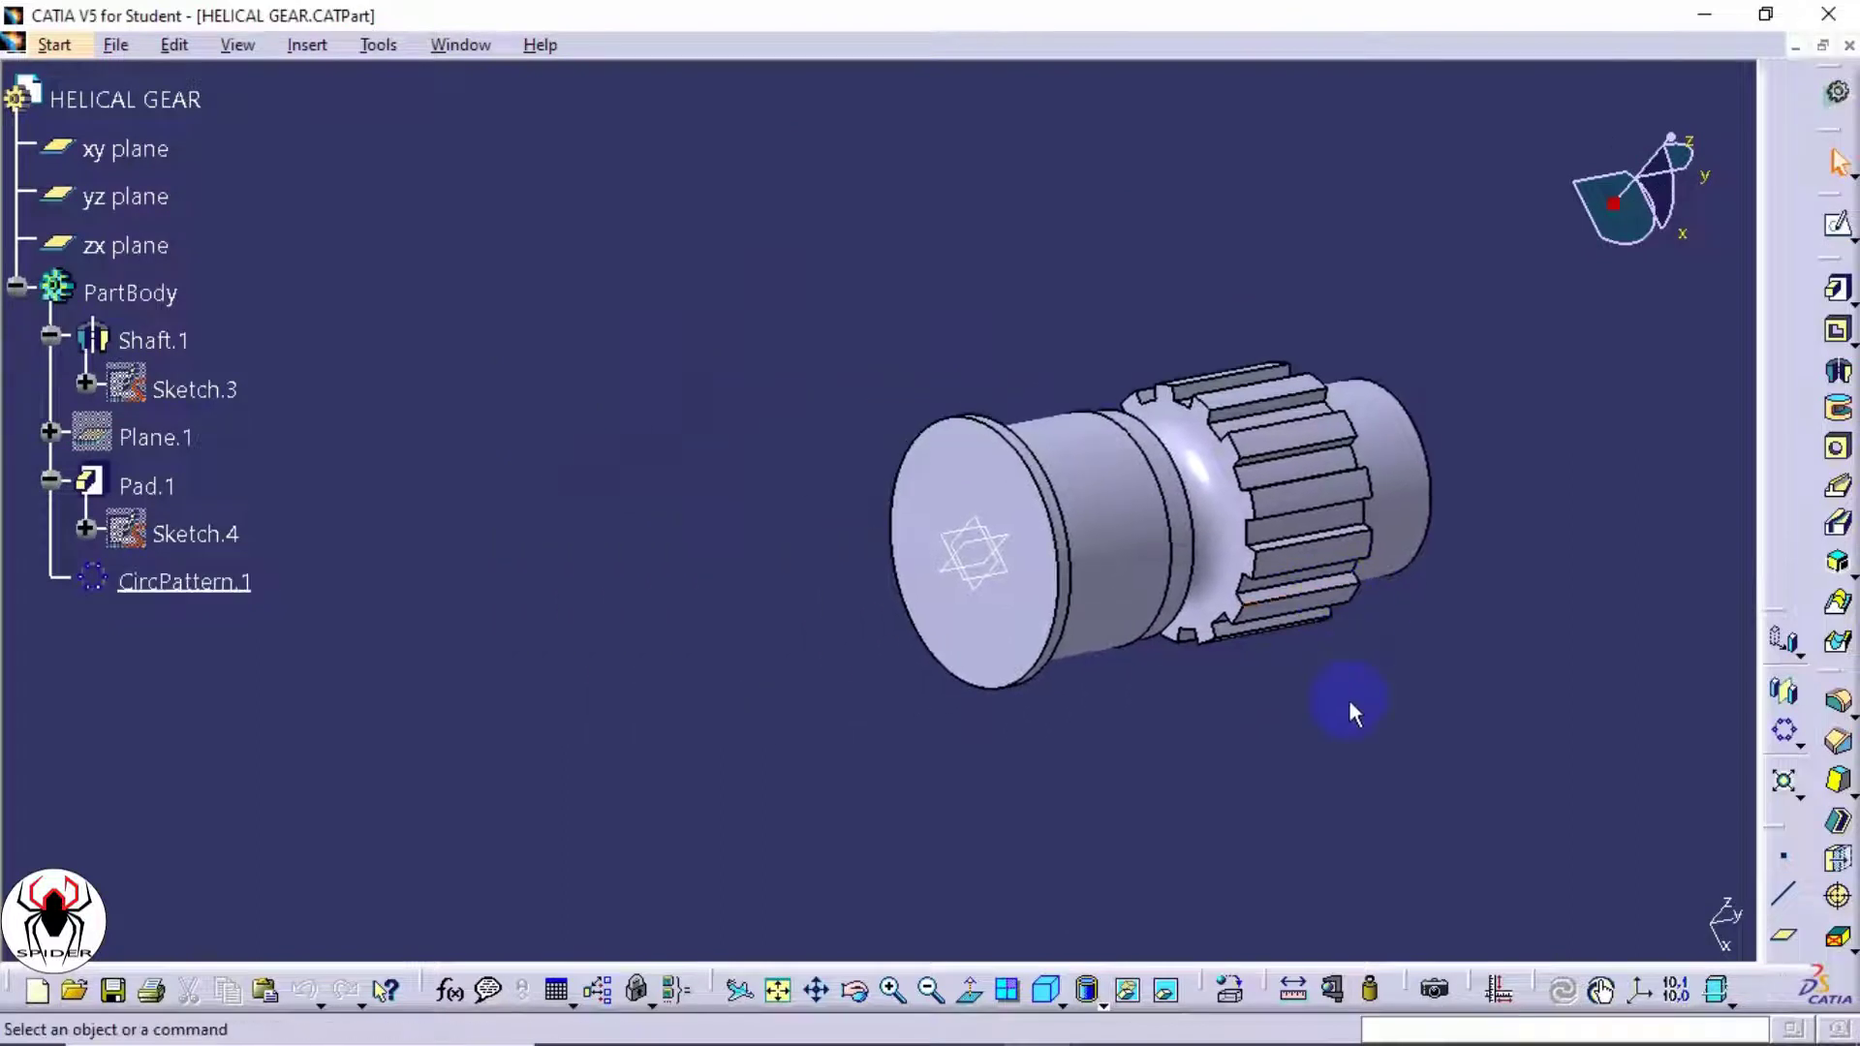
{"action": "left_click", "coordinate": [1838, 225]}
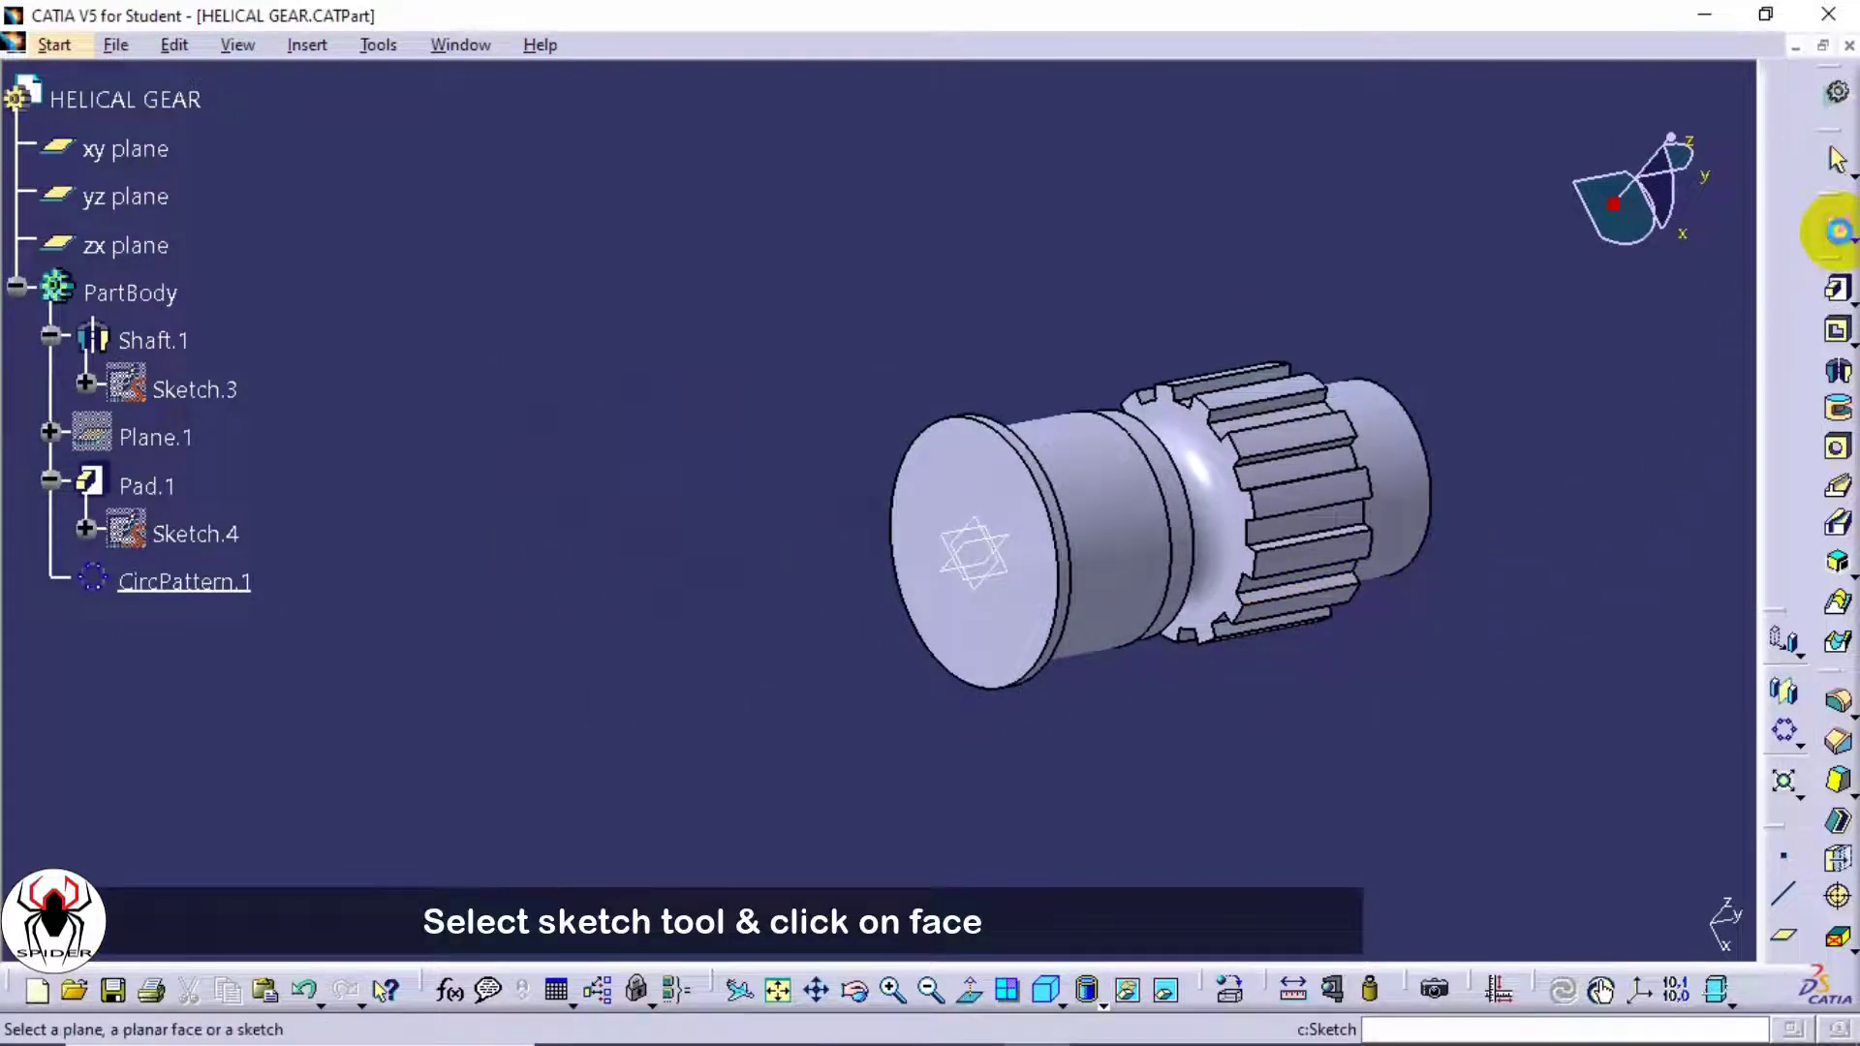
{"action": "left_click", "coordinate": [998, 497]}
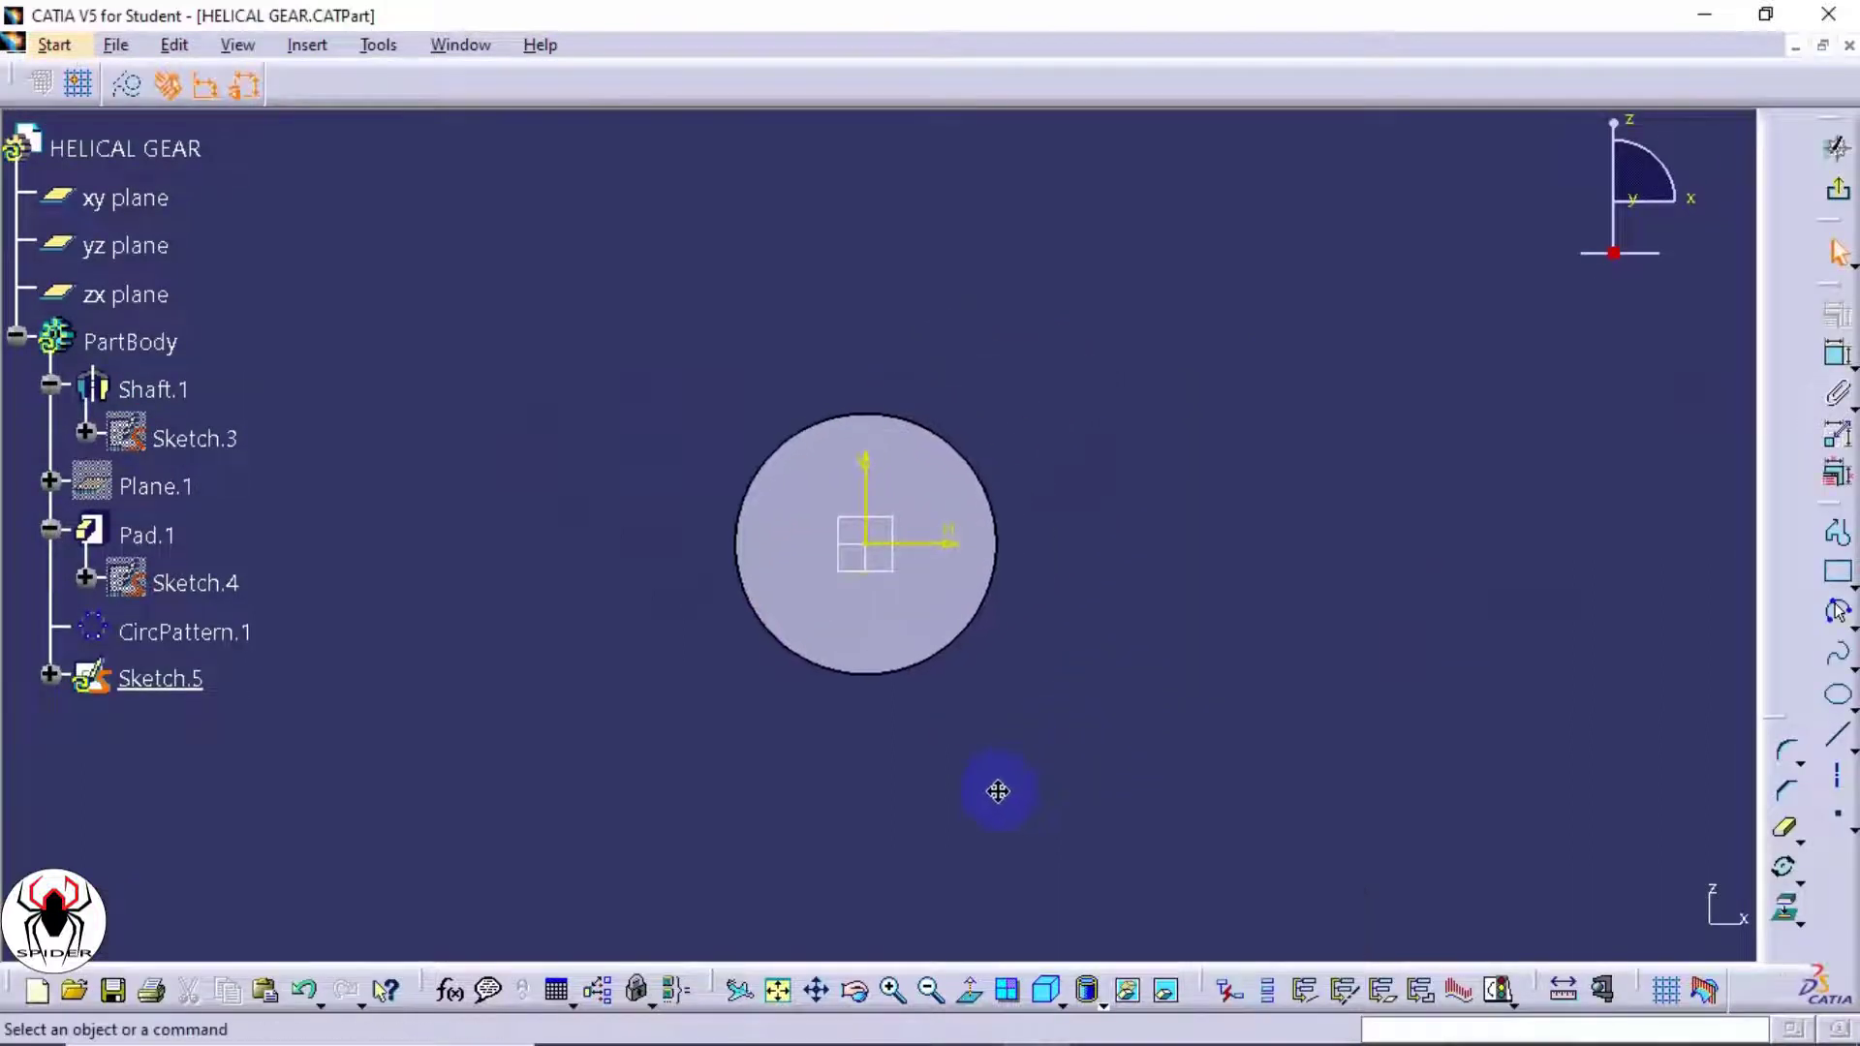
{"action": "middle_click_drag", "start_coordinate": [973, 698], "coordinate": [996, 659], "text": "ctrl"}
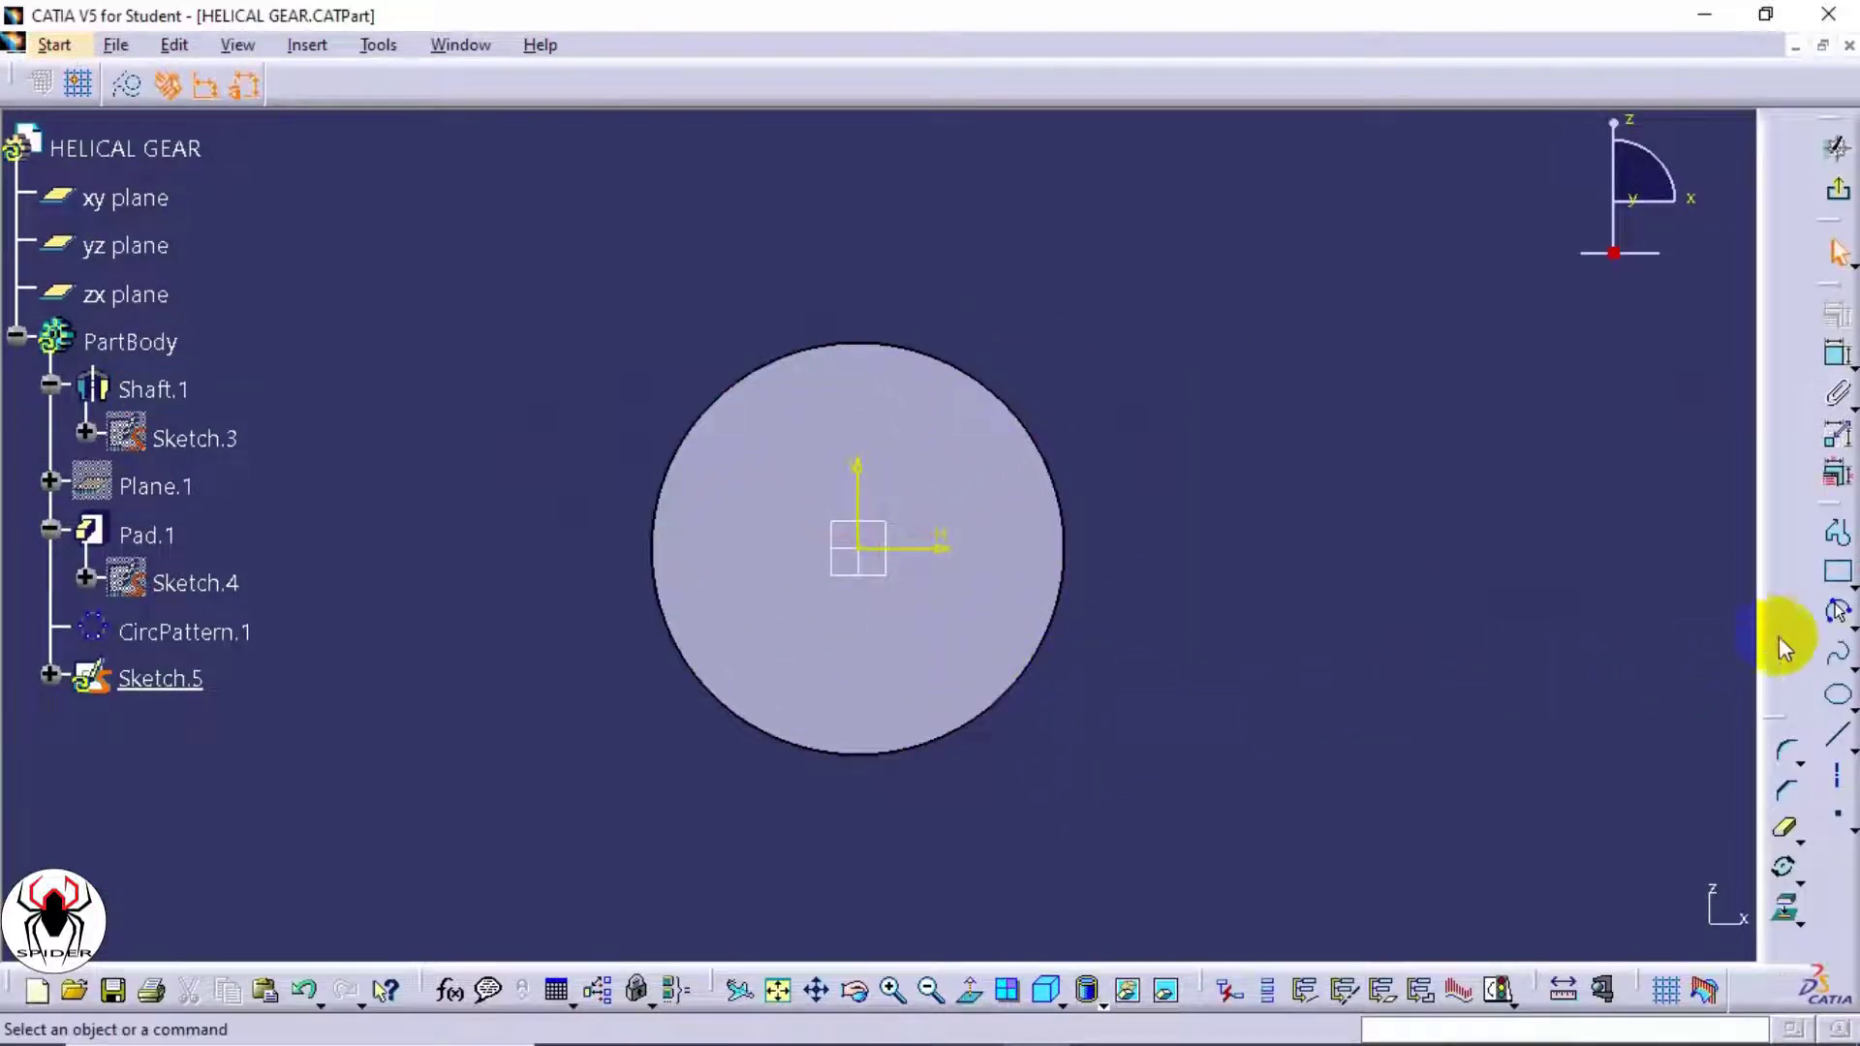
- Draw two concentric circles centred on the sketch origin, with radii of about 70 mm and 92 mm
{"action": "left_click", "coordinate": [1839, 614]}
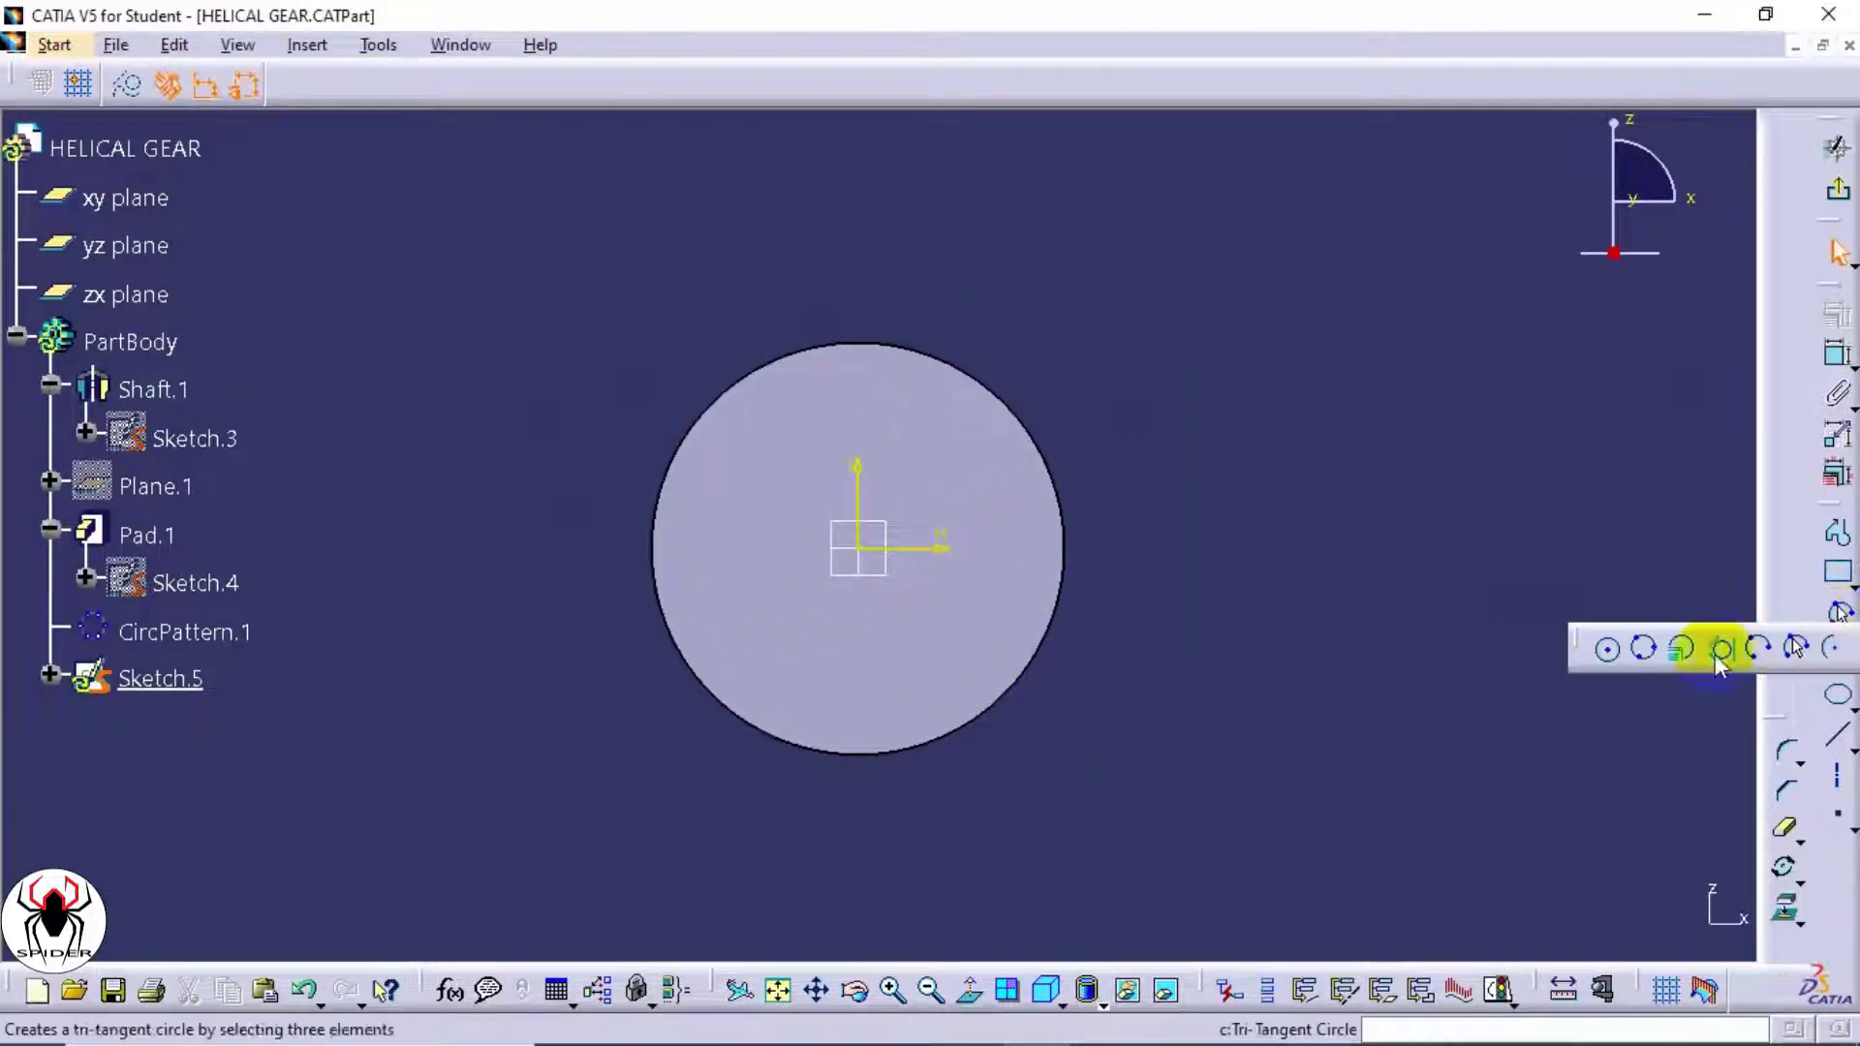
{"action": "left_click", "coordinate": [1608, 655]}
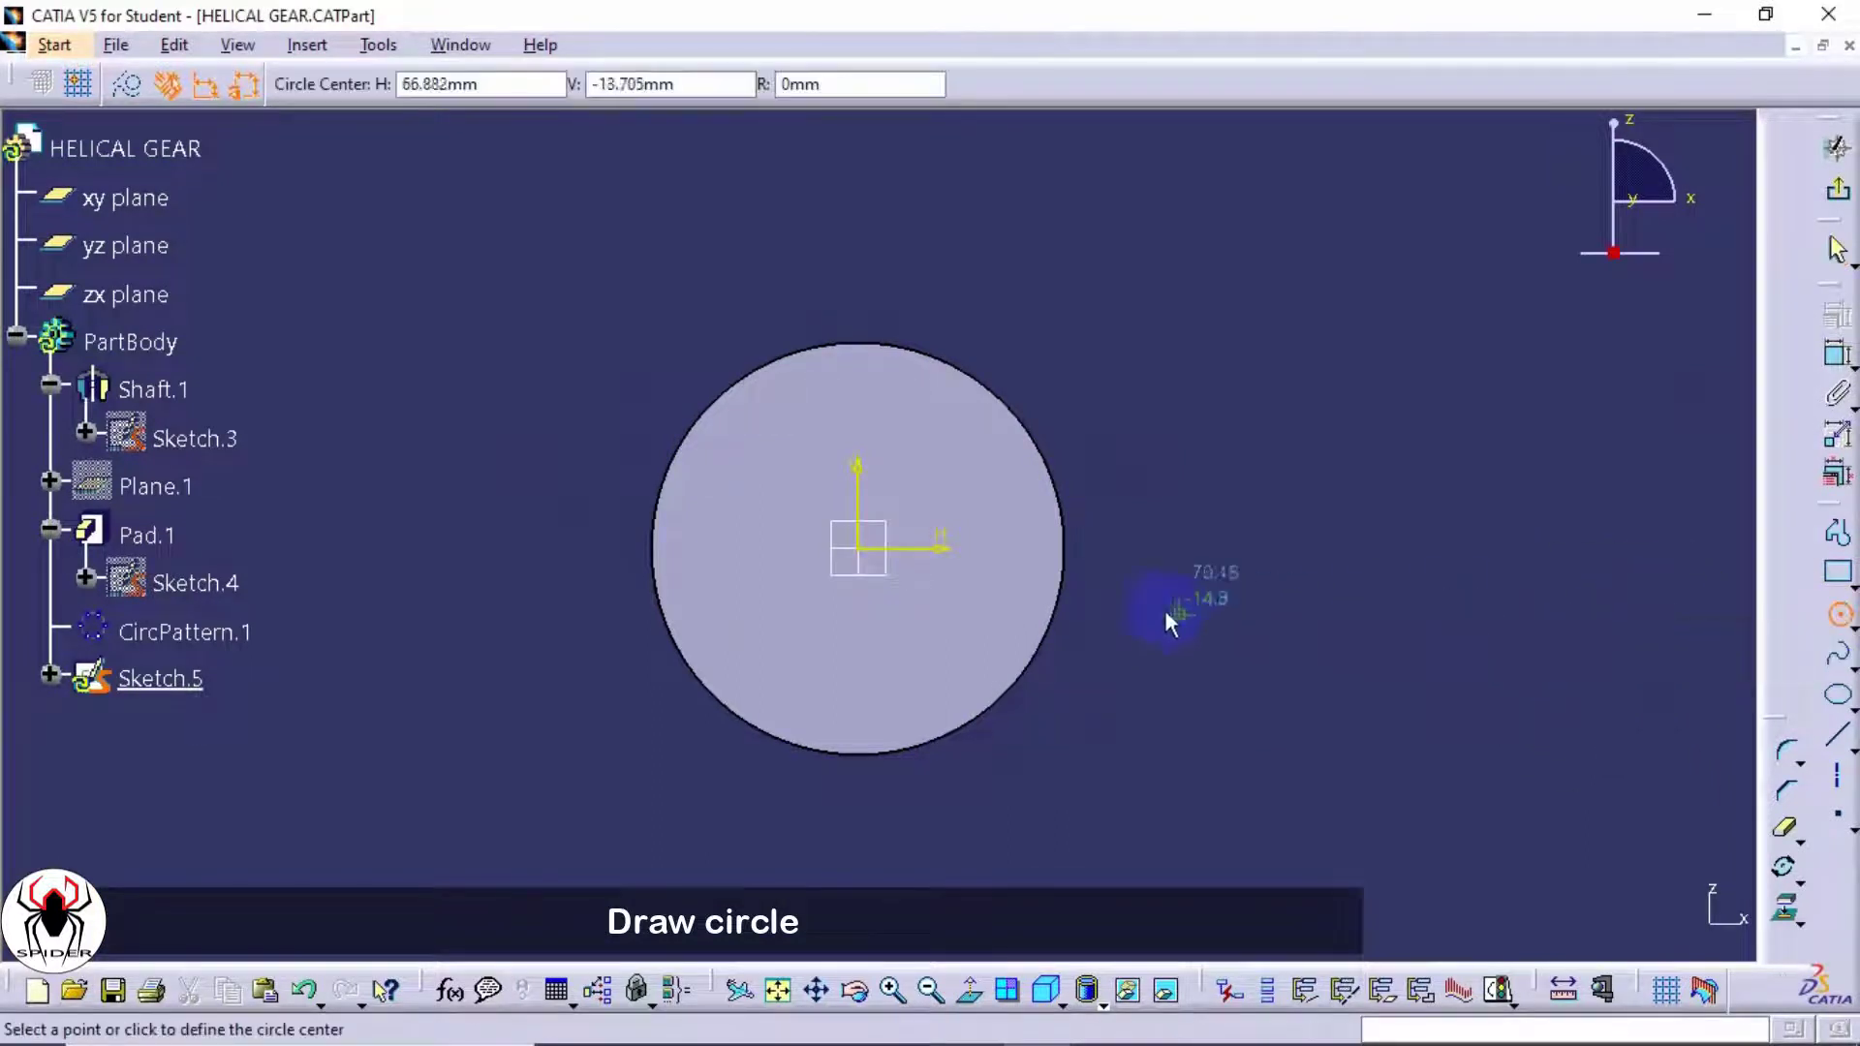
{"action": "left_click", "coordinate": [865, 554]}
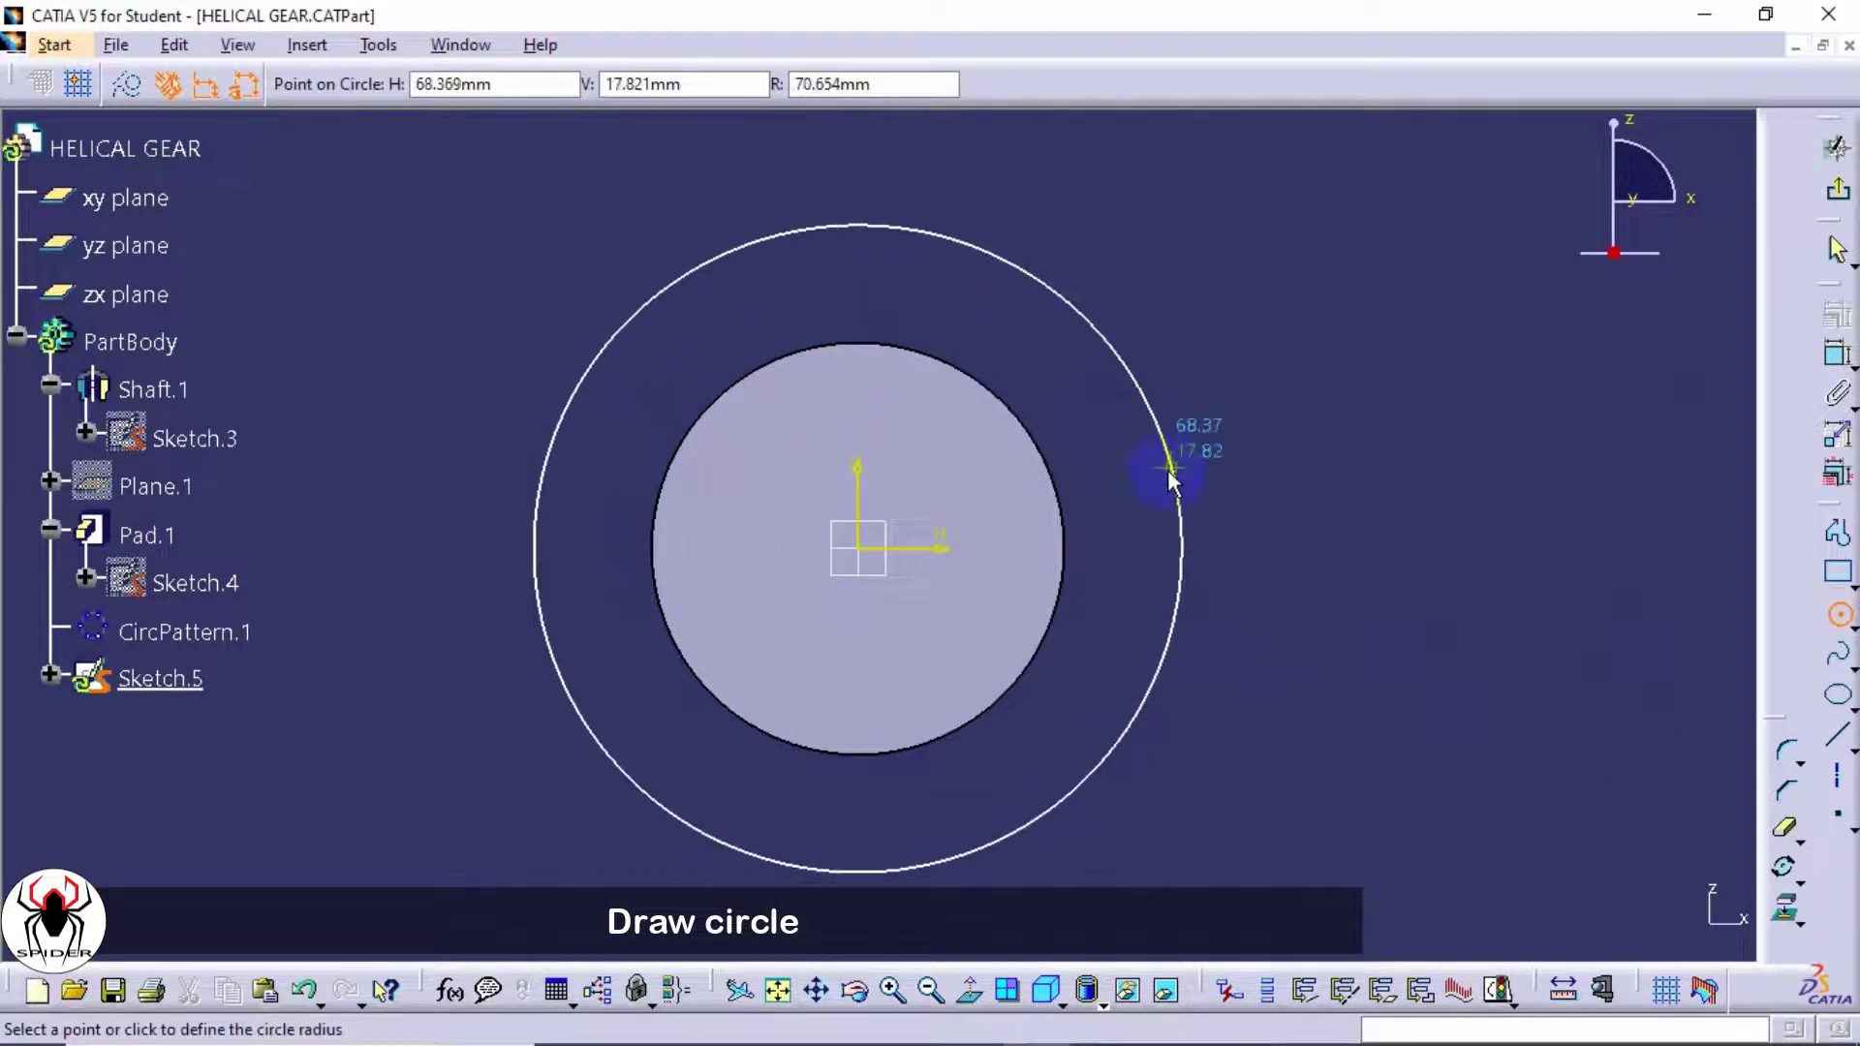
{"action": "left_click", "coordinate": [1173, 525]}
{"action": "left_click", "coordinate": [865, 550]}
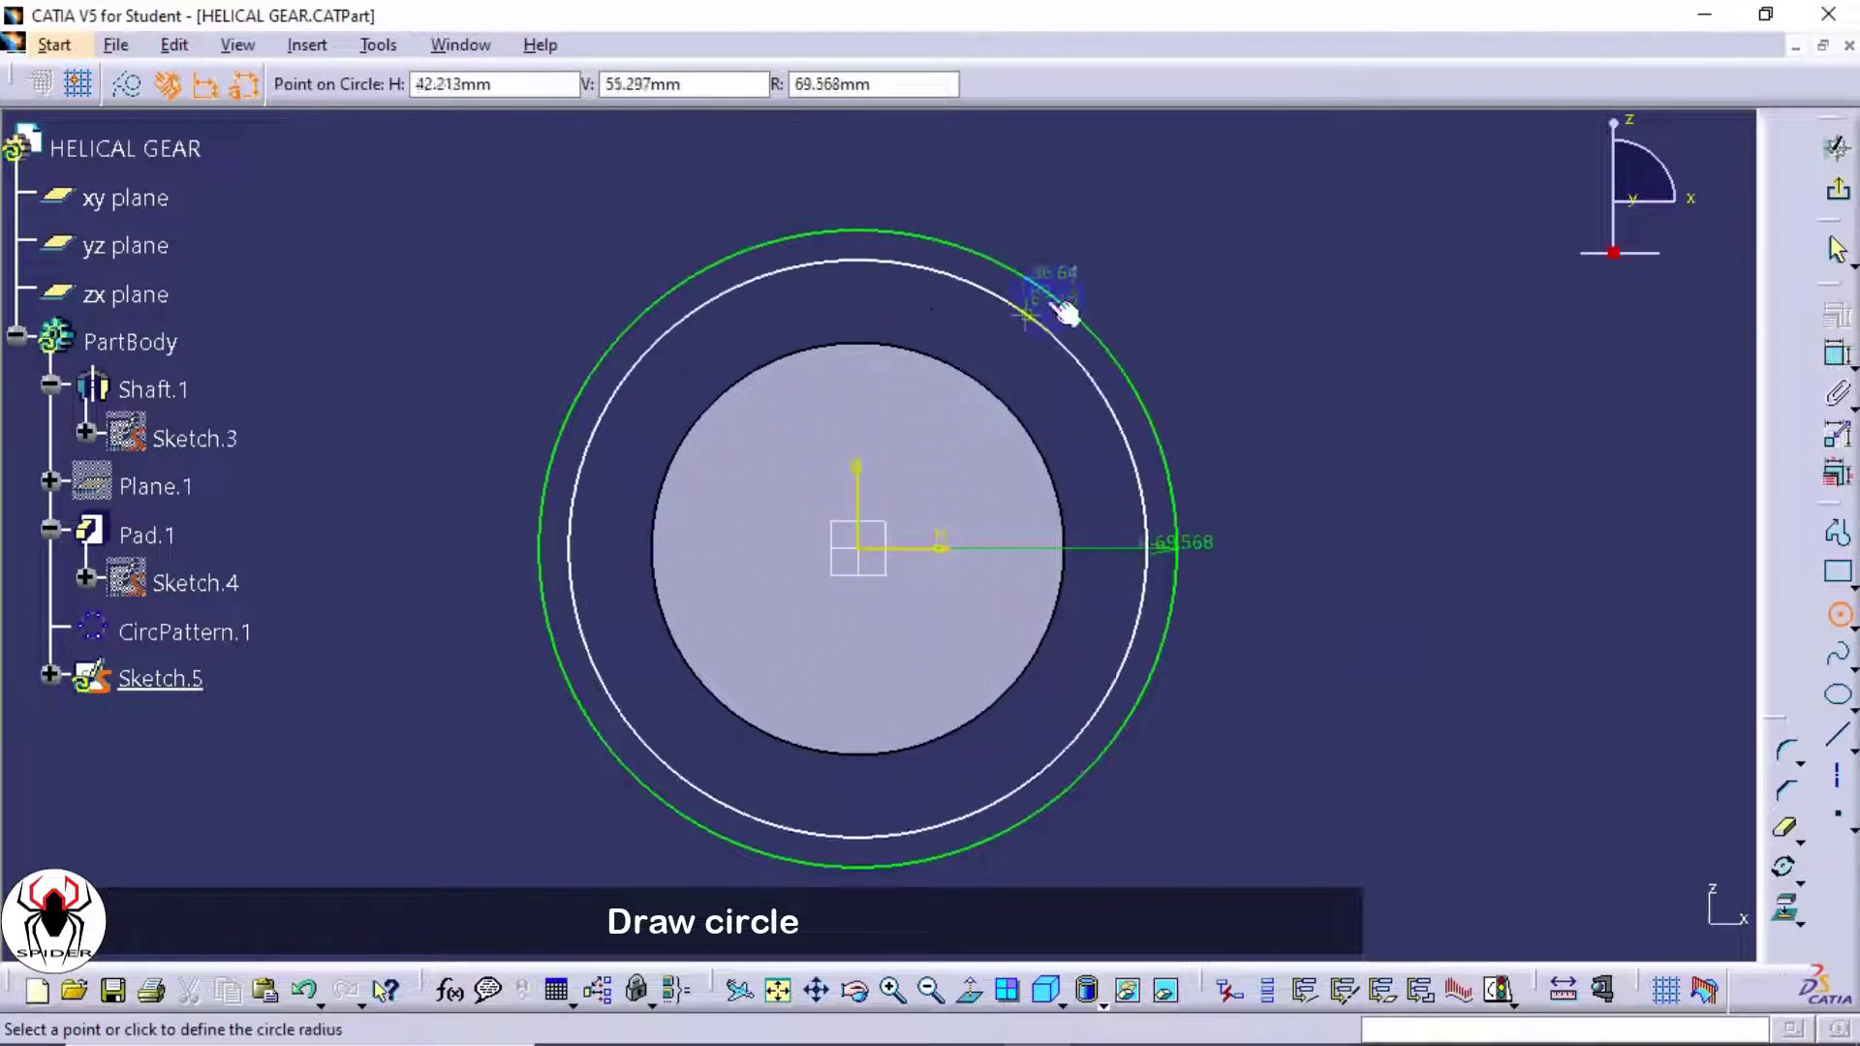
{"action": "left_click", "coordinate": [1129, 232]}
{"action": "key", "text": "Escape"}
- Move the outer circle's dimension outside the circle, switch it to diameter and set it to 170 mm
{"action": "mouse_move", "coordinate": [1250, 496]}
{"action": "left_mouse_down"}
{"action": "mouse_move", "coordinate": [1253, 539]}
{"action": "mouse_move", "coordinate": [1311, 278]}
{"action": "mouse_move", "coordinate": [1331, 278]}
{"action": "left_mouse_up"}
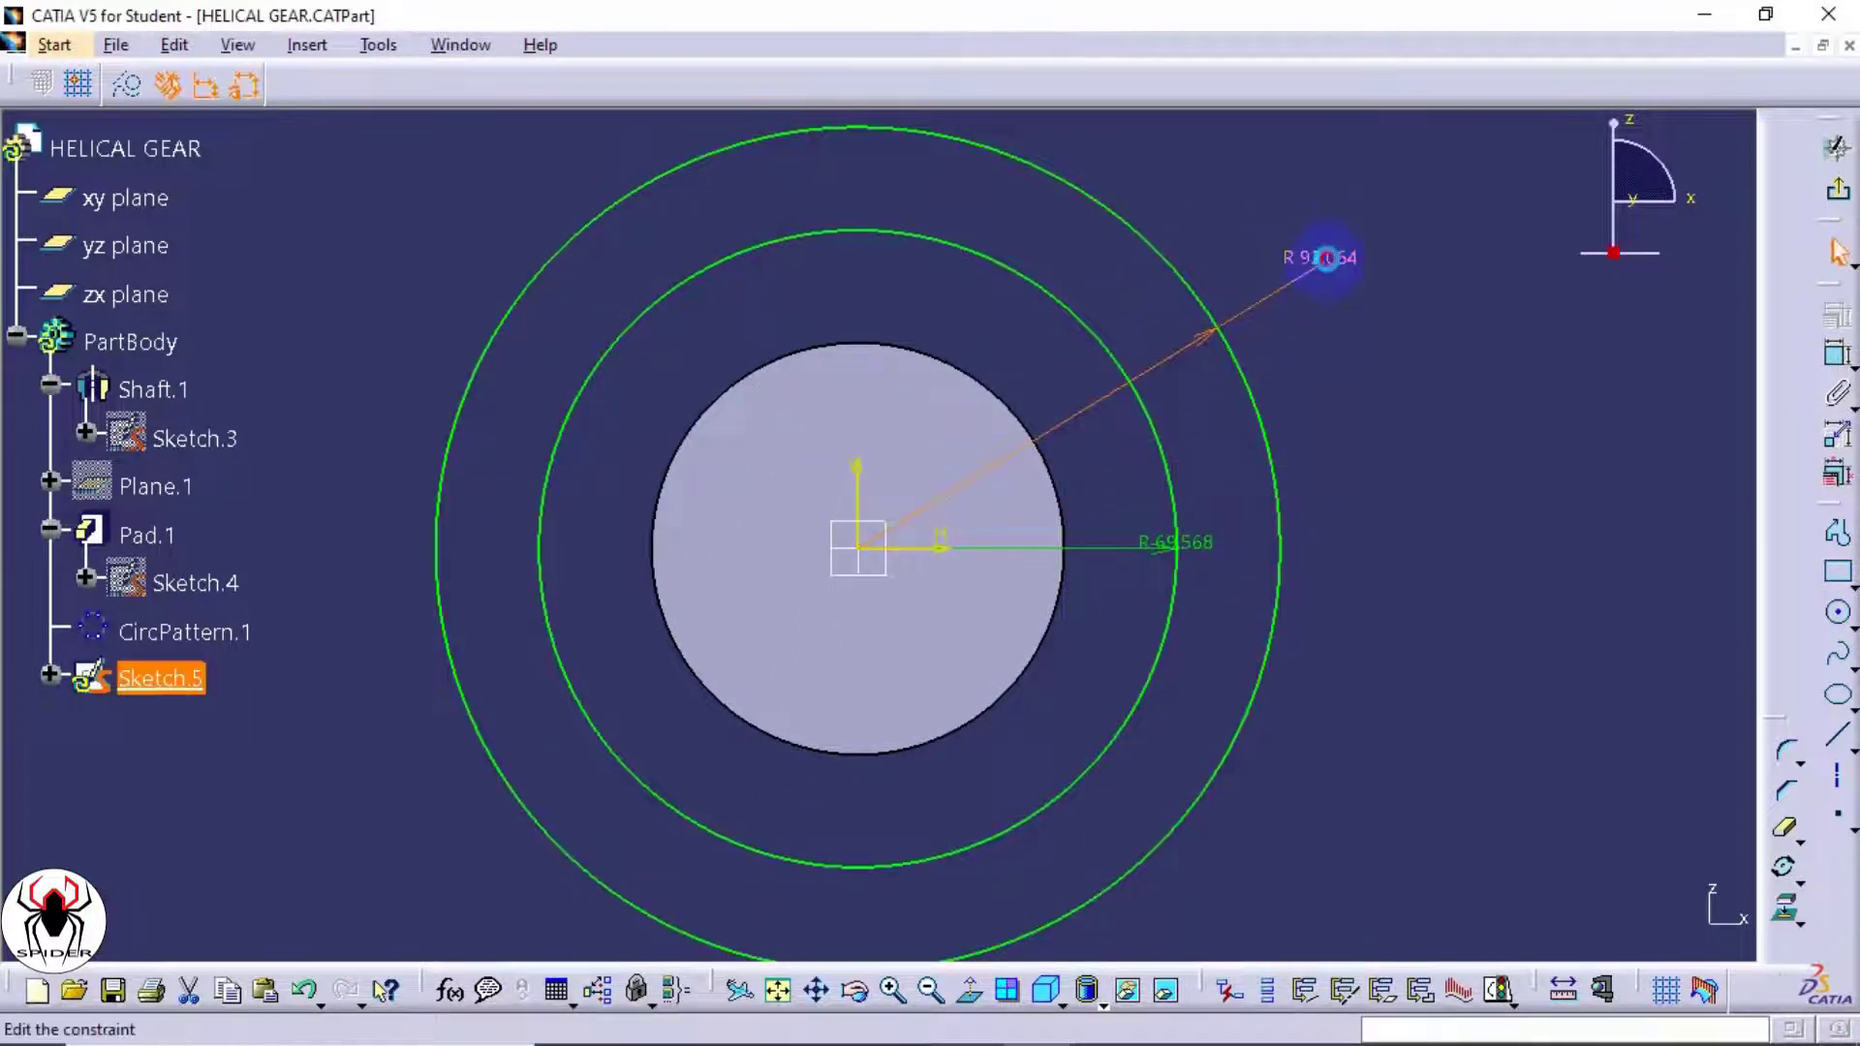
{"action": "double_click", "coordinate": [1327, 257]}
{"action": "left_click", "coordinate": [1426, 764]}
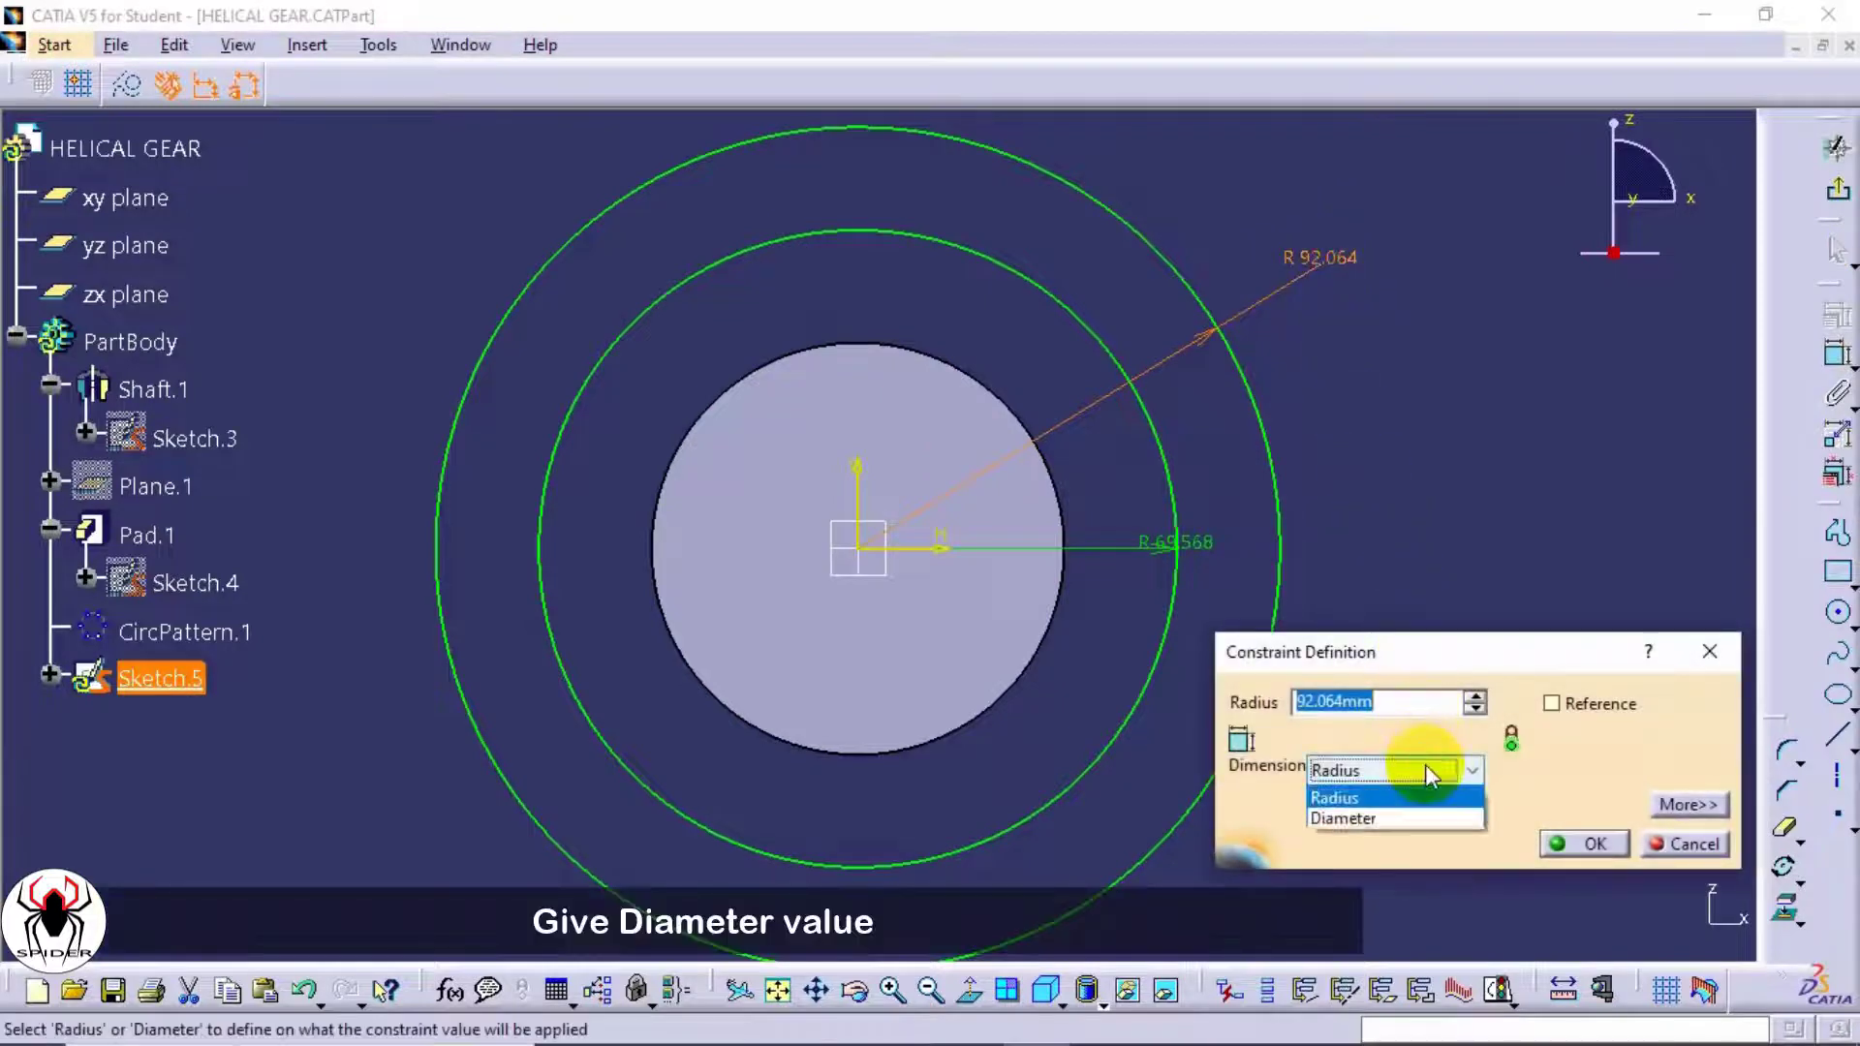
{"action": "left_click", "coordinate": [1421, 818]}
{"action": "left_click_drag", "start_coordinate": [1413, 699], "coordinate": [1277, 705]}
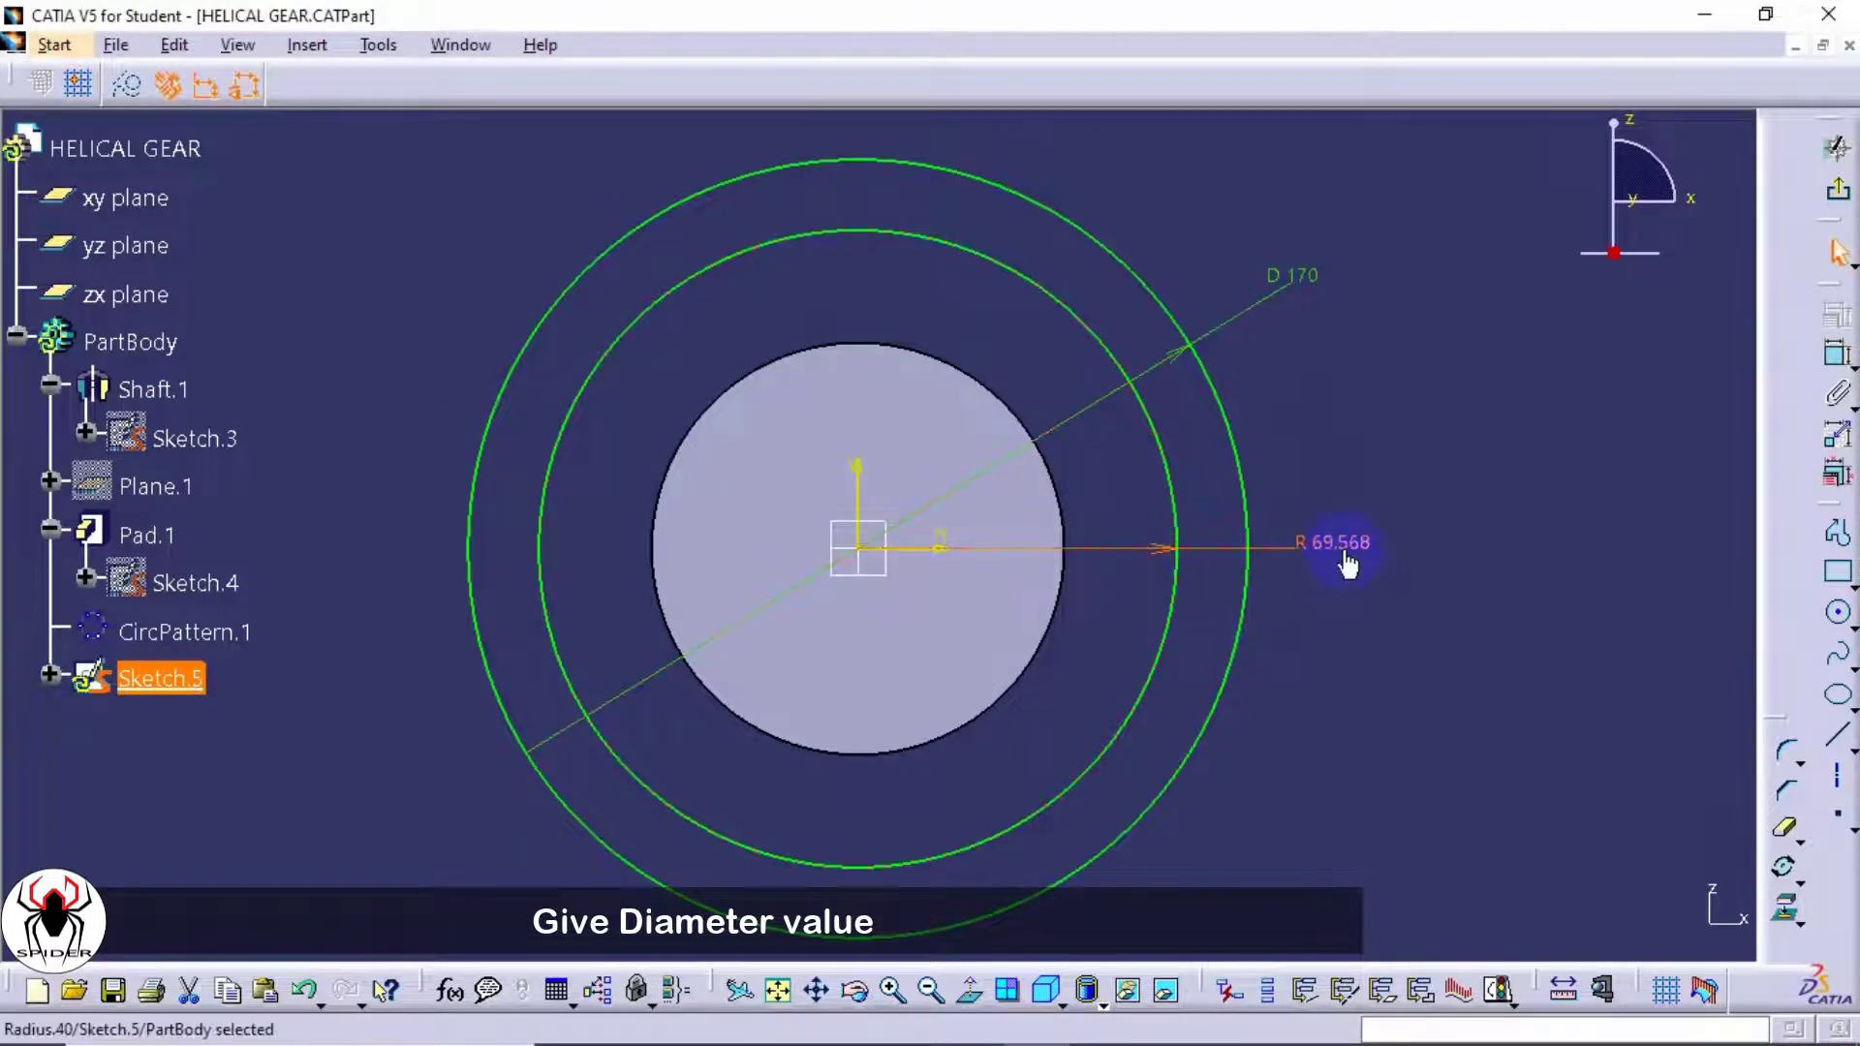
- Switch the inner circle's dimension from radius to diameter, set it to 100 mm and reposition it between the circles
{"action": "double_click", "coordinate": [1346, 562]}
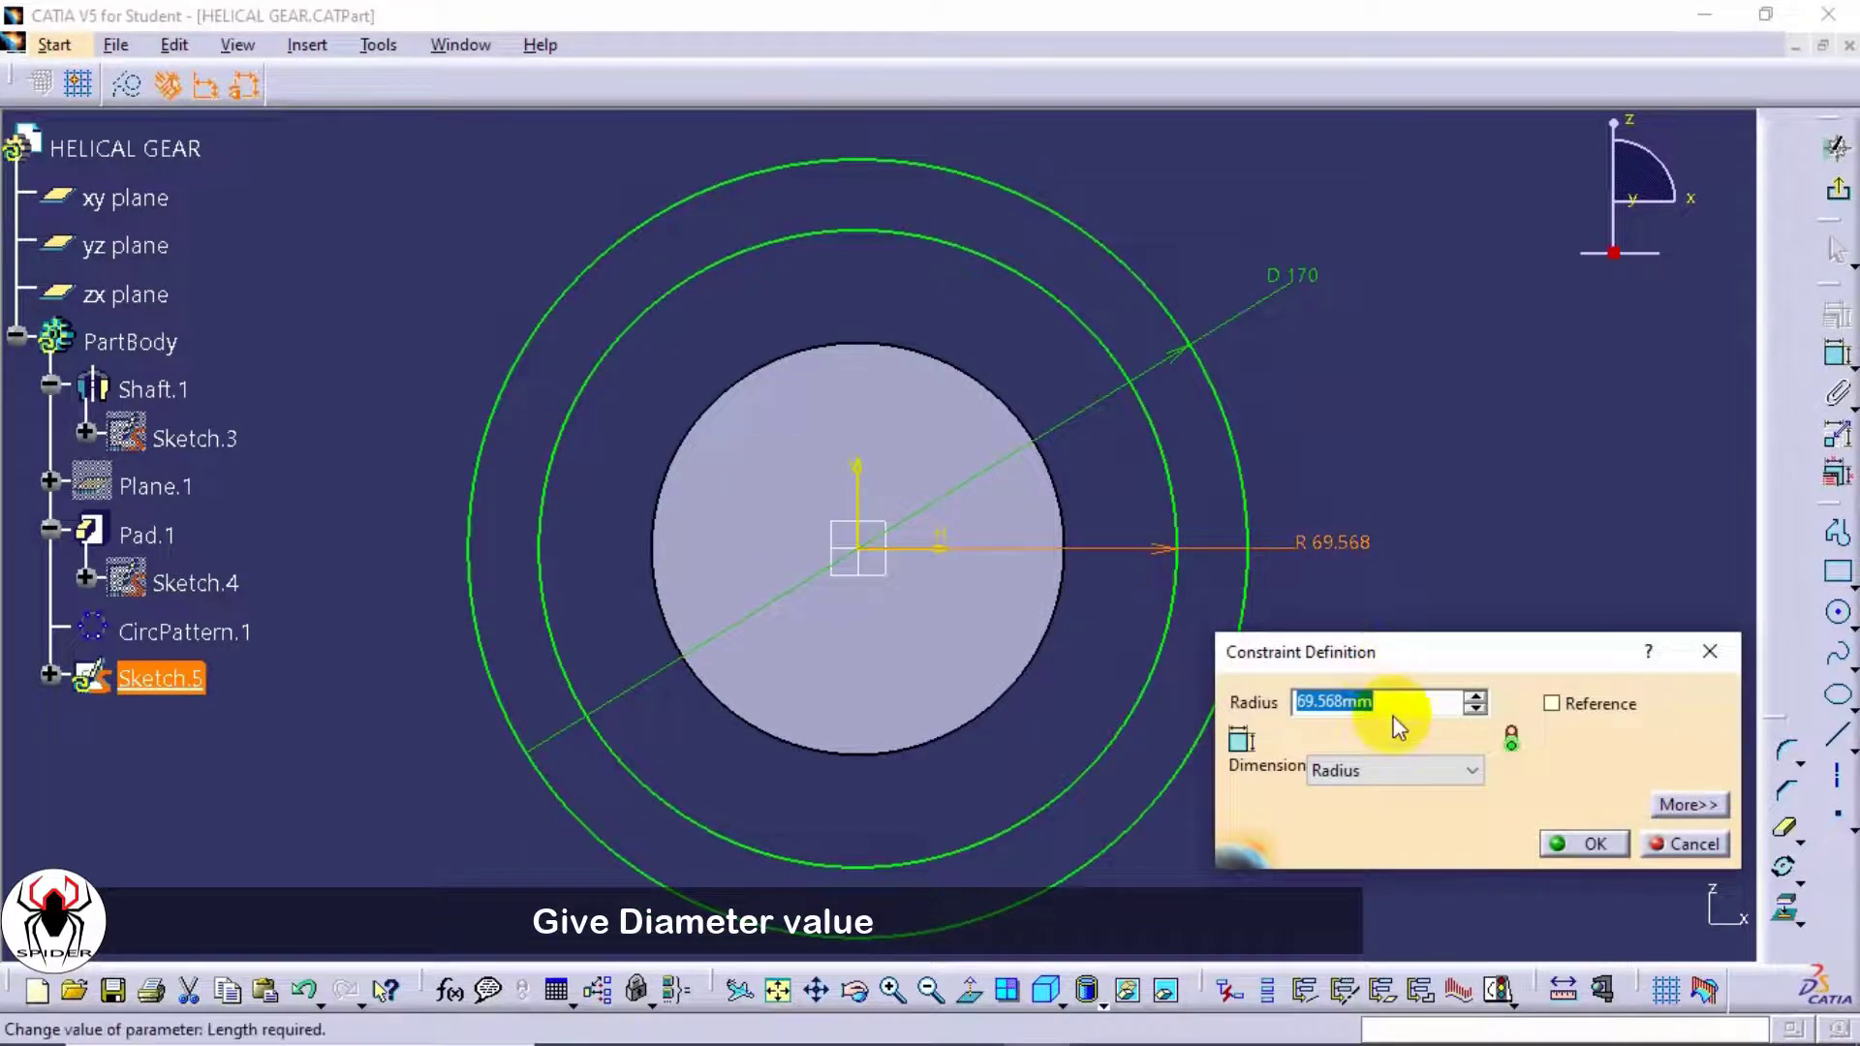
{"action": "type", "text": "100"}
{"action": "left_click", "coordinate": [1392, 771]}
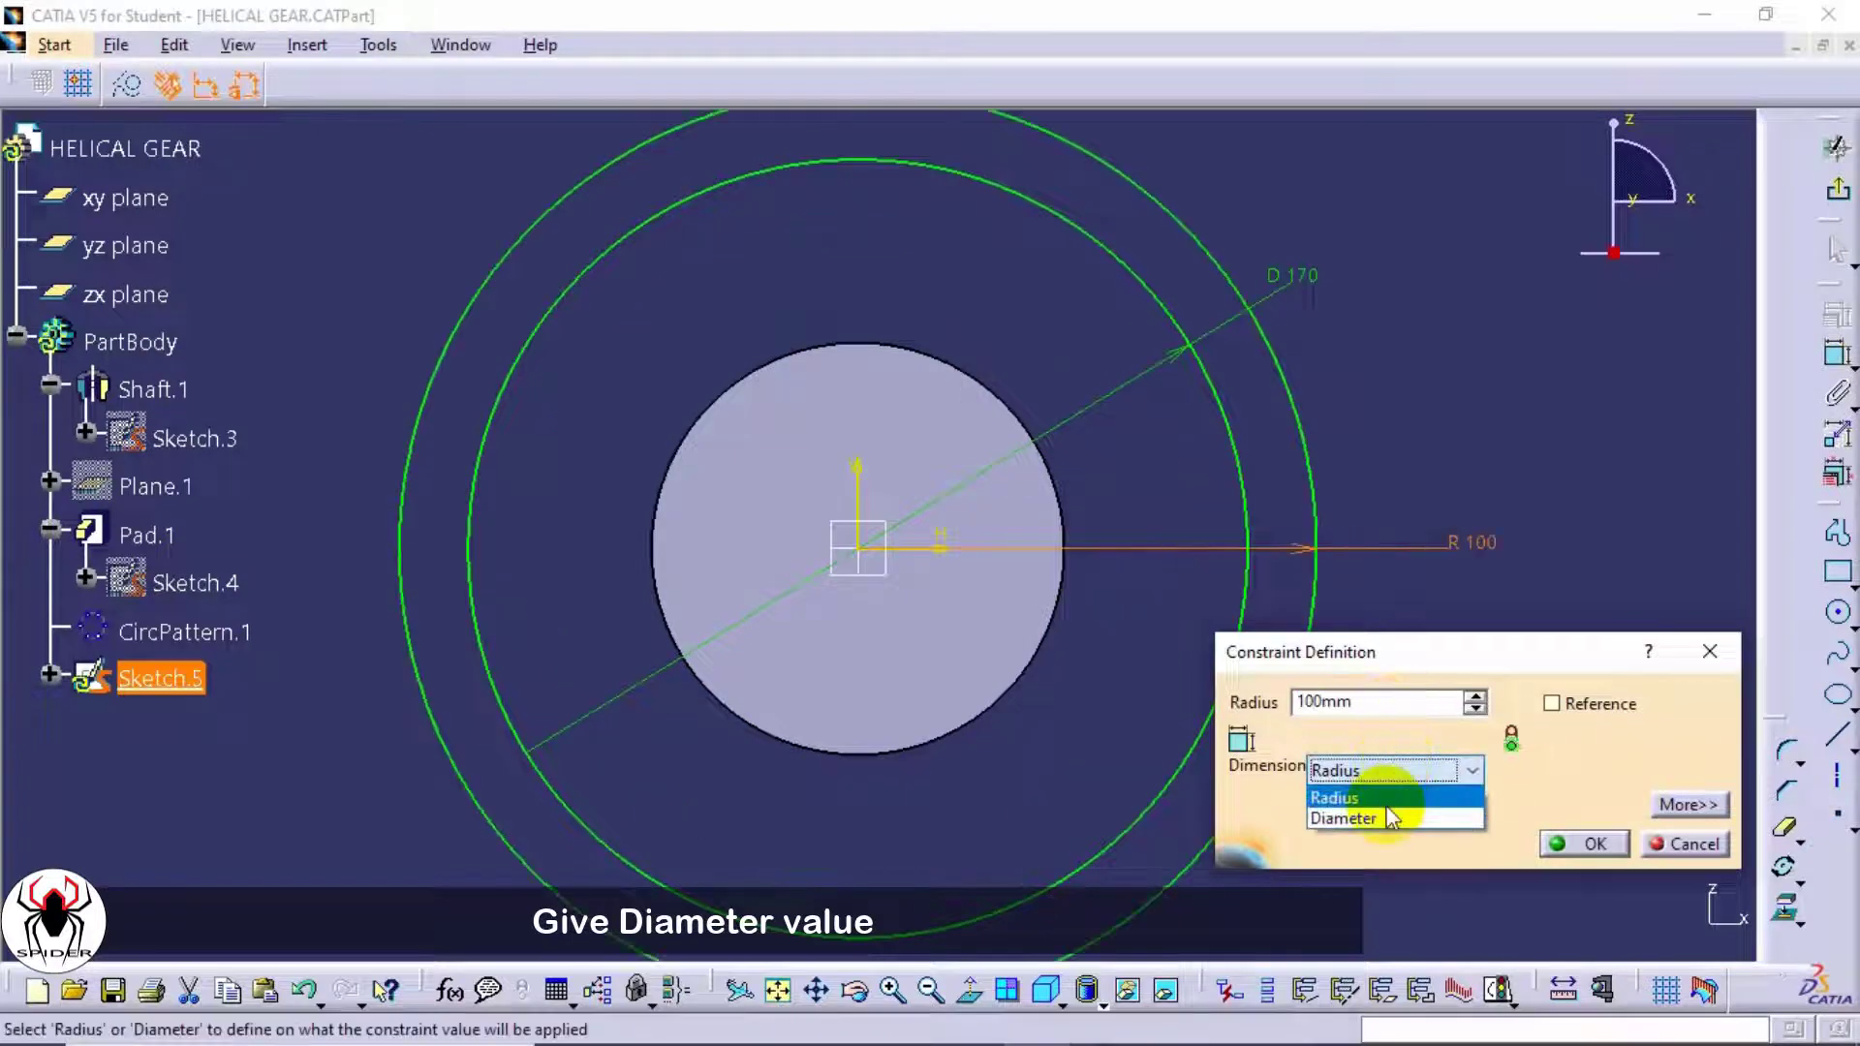
{"action": "left_click", "coordinate": [1392, 818]}
{"action": "double_click", "coordinate": [1361, 702]}
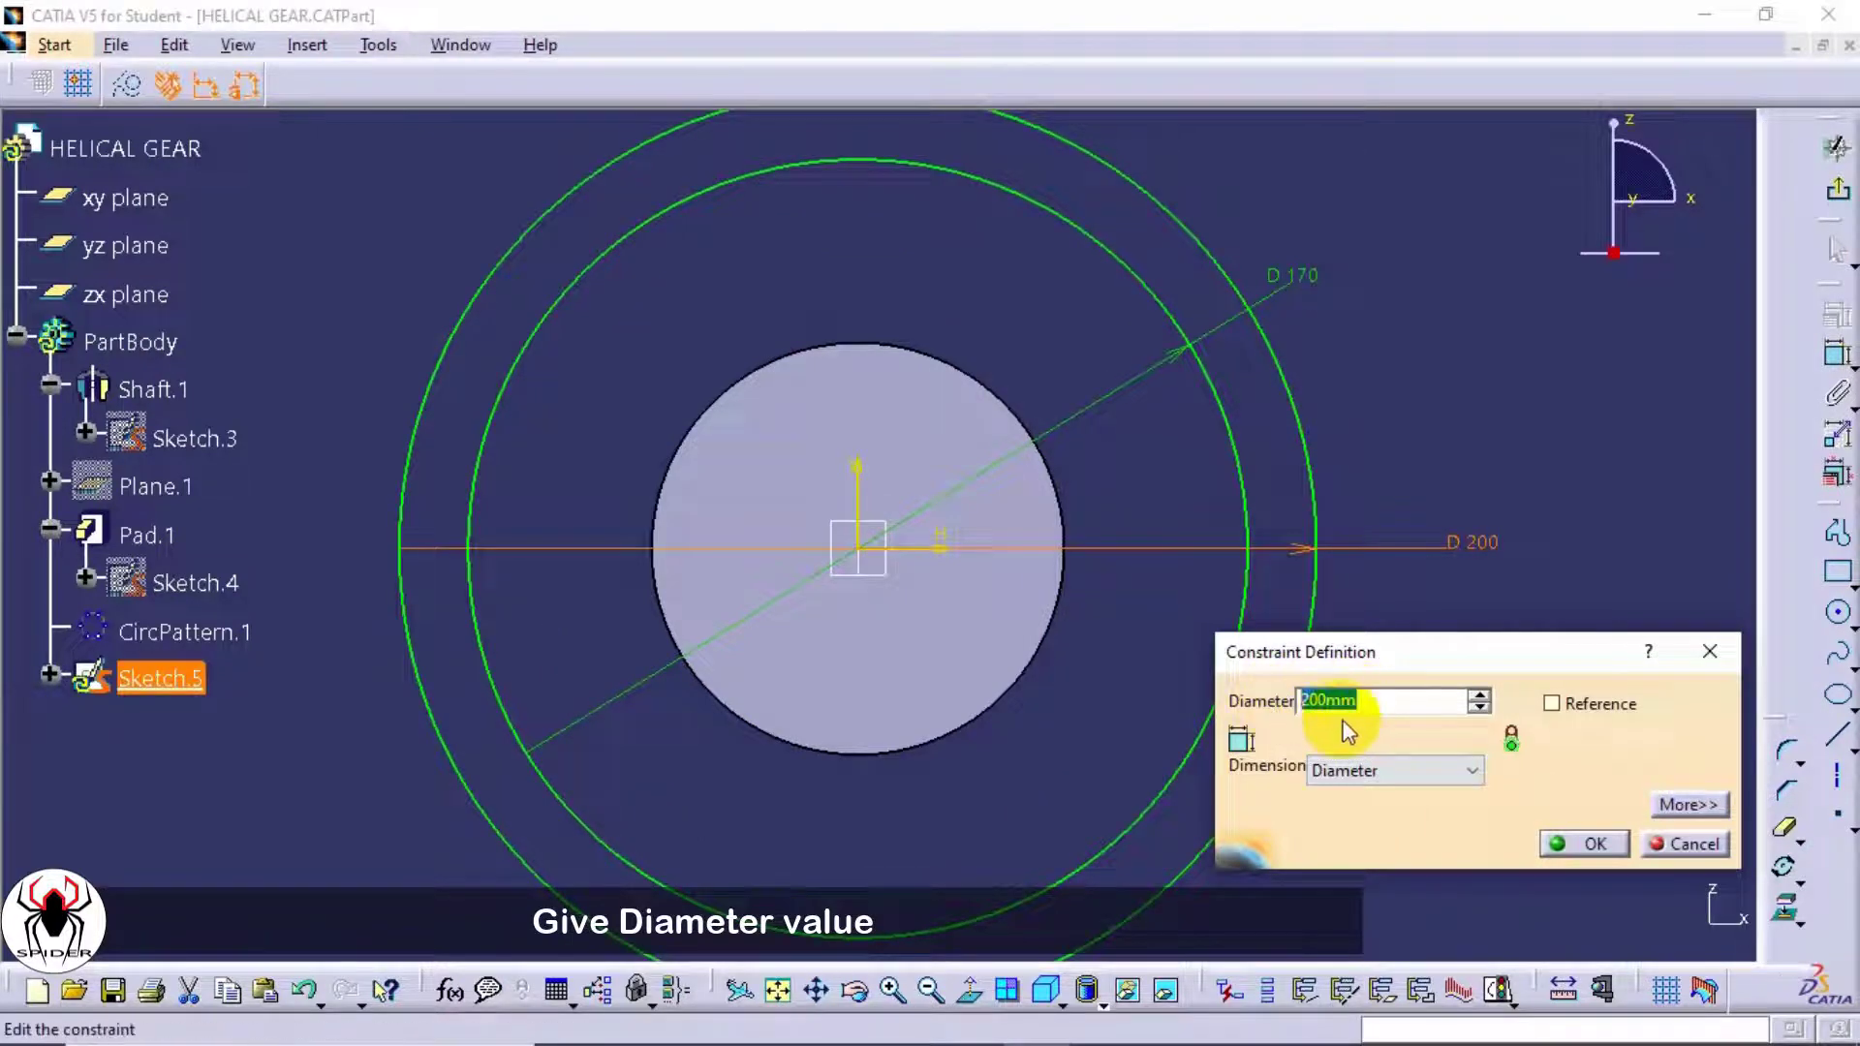
{"action": "type", "text": "100"}
{"action": "left_click", "coordinate": [1581, 843]}
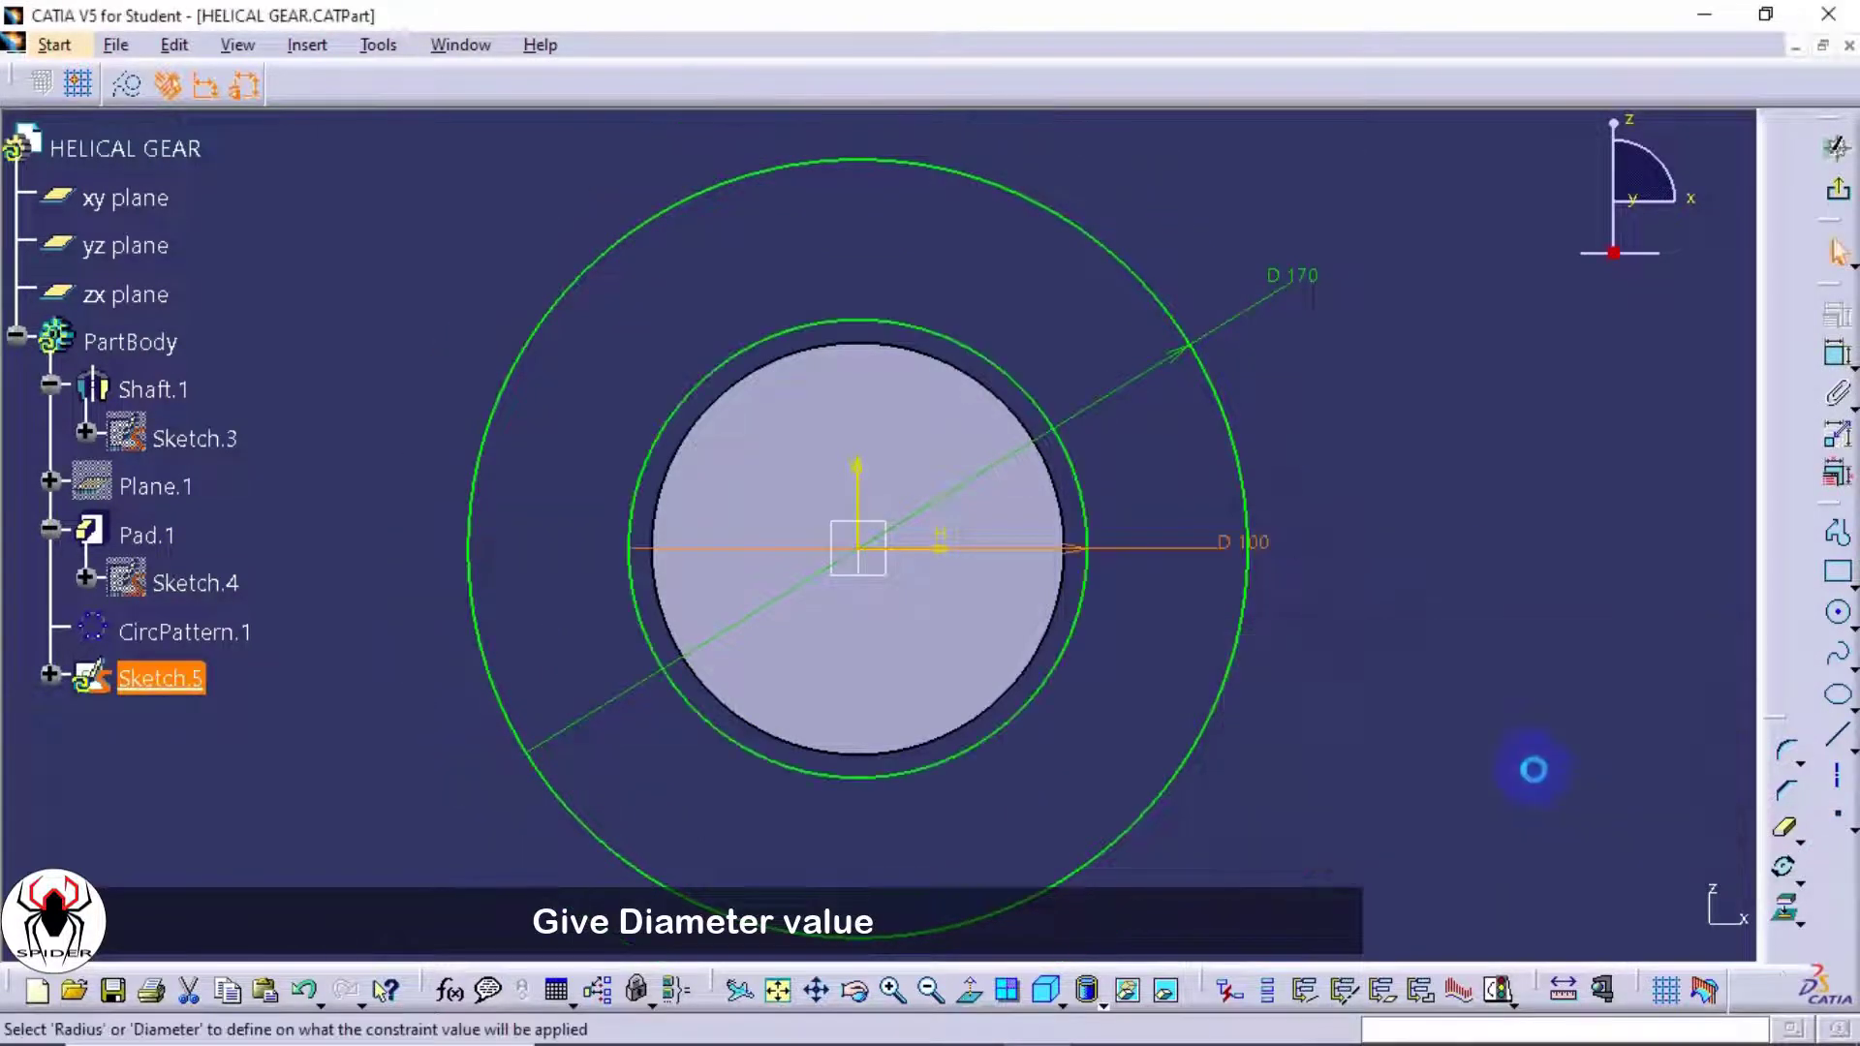
{"action": "left_click_drag", "start_coordinate": [1225, 564], "coordinate": [1182, 516]}
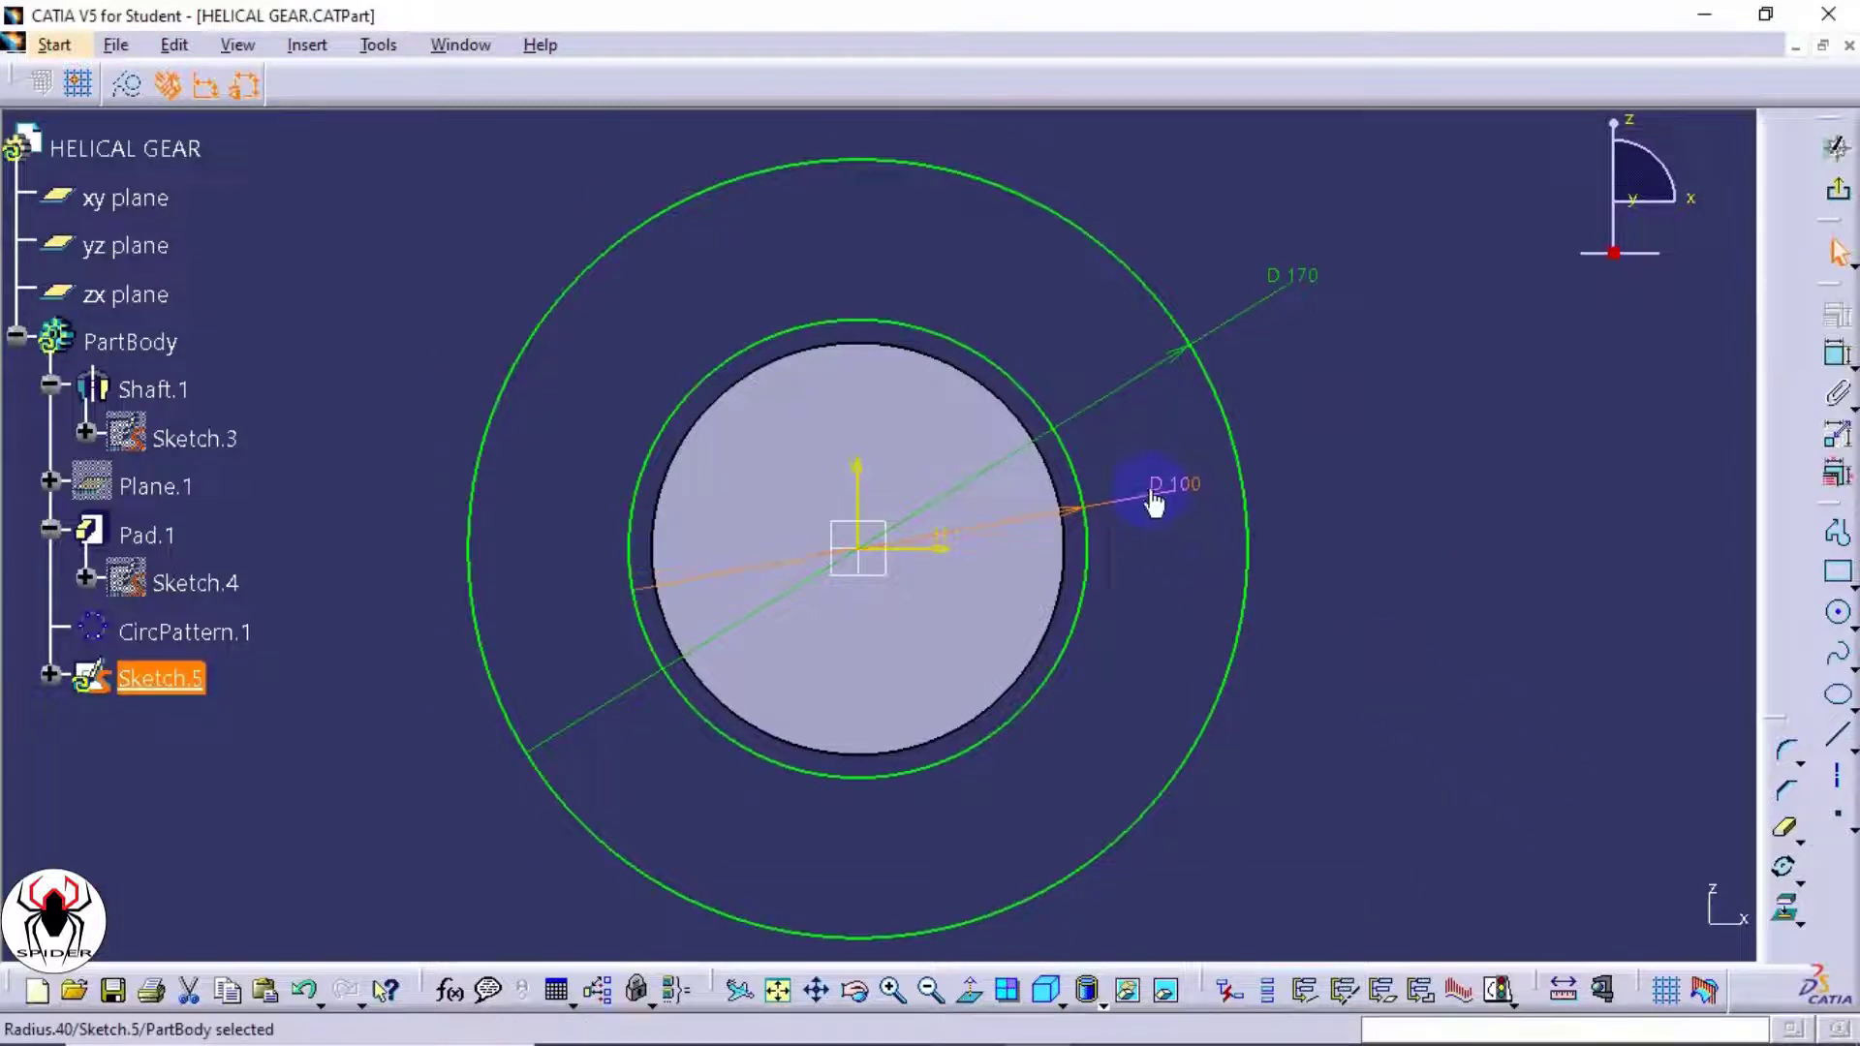
{"action": "left_click", "coordinate": [1376, 581]}
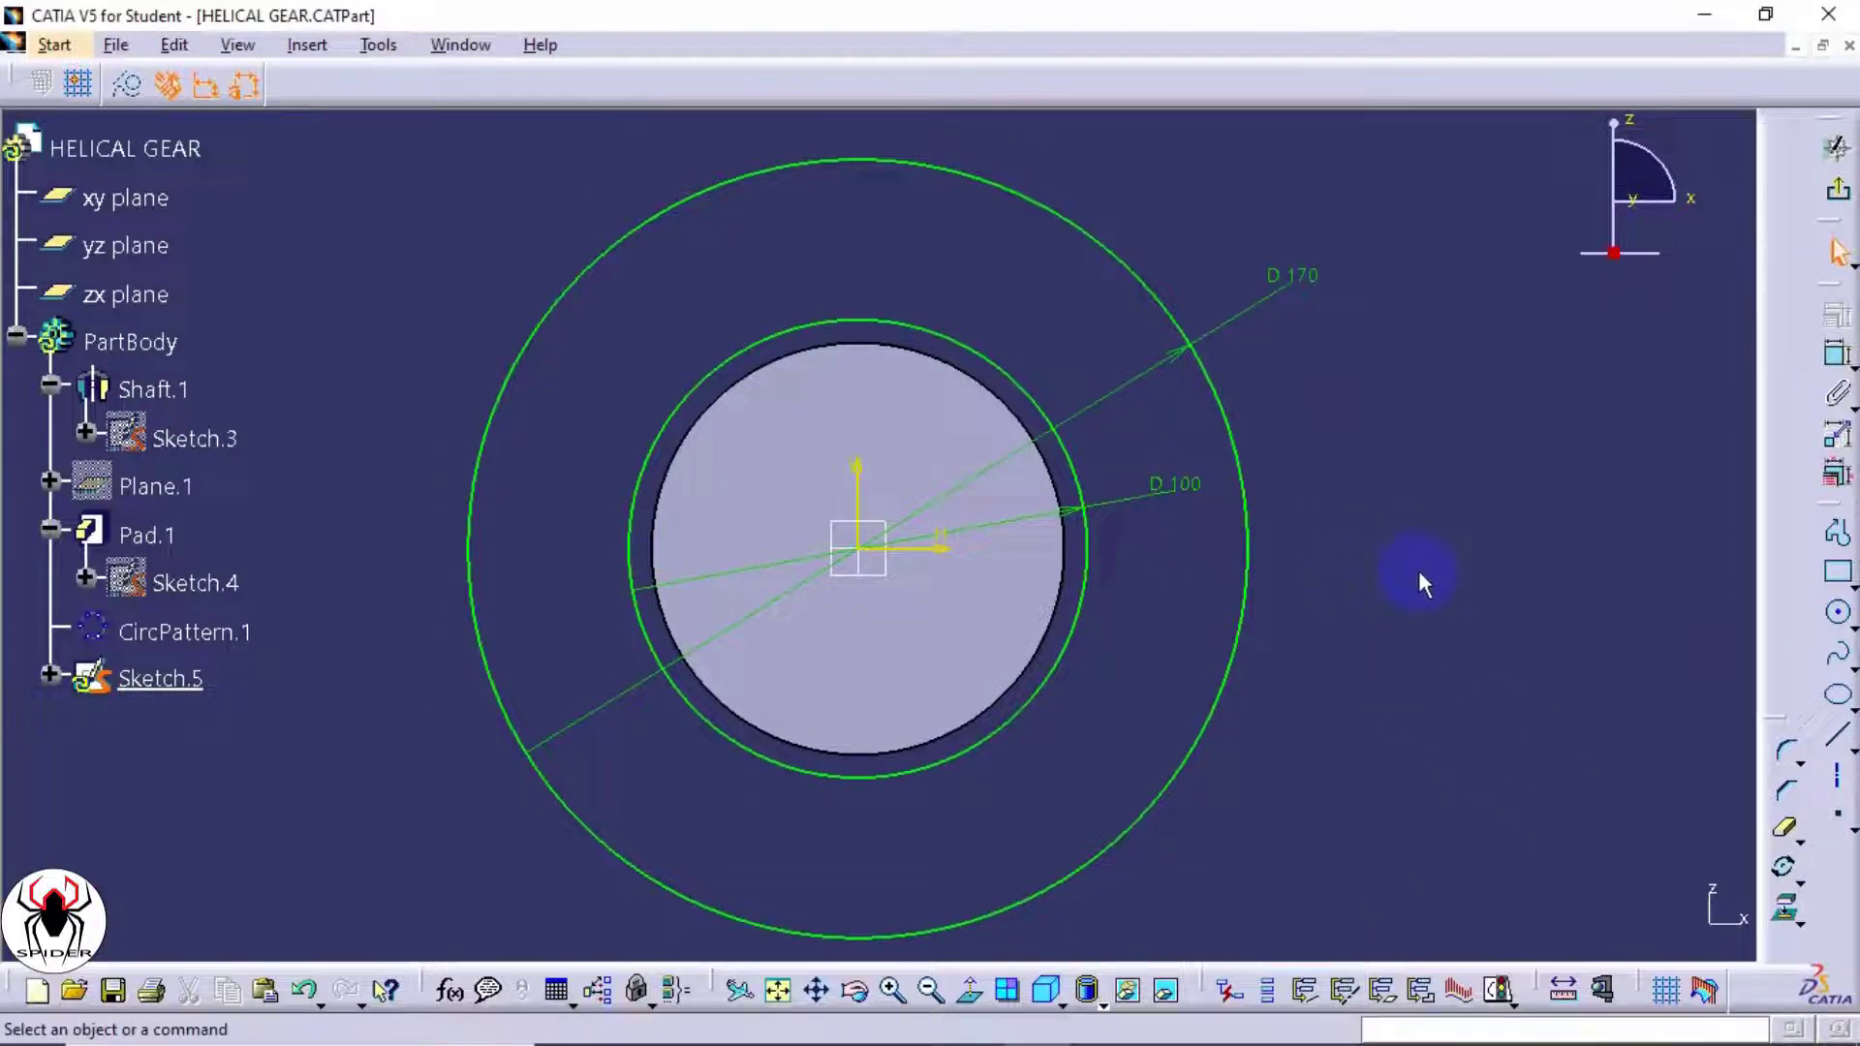
- Draw a three-point arc starting with limits from the outer to the inner circle, radius about 58 mm, and move its dimension inward
{"action": "left_click", "coordinate": [1850, 626]}
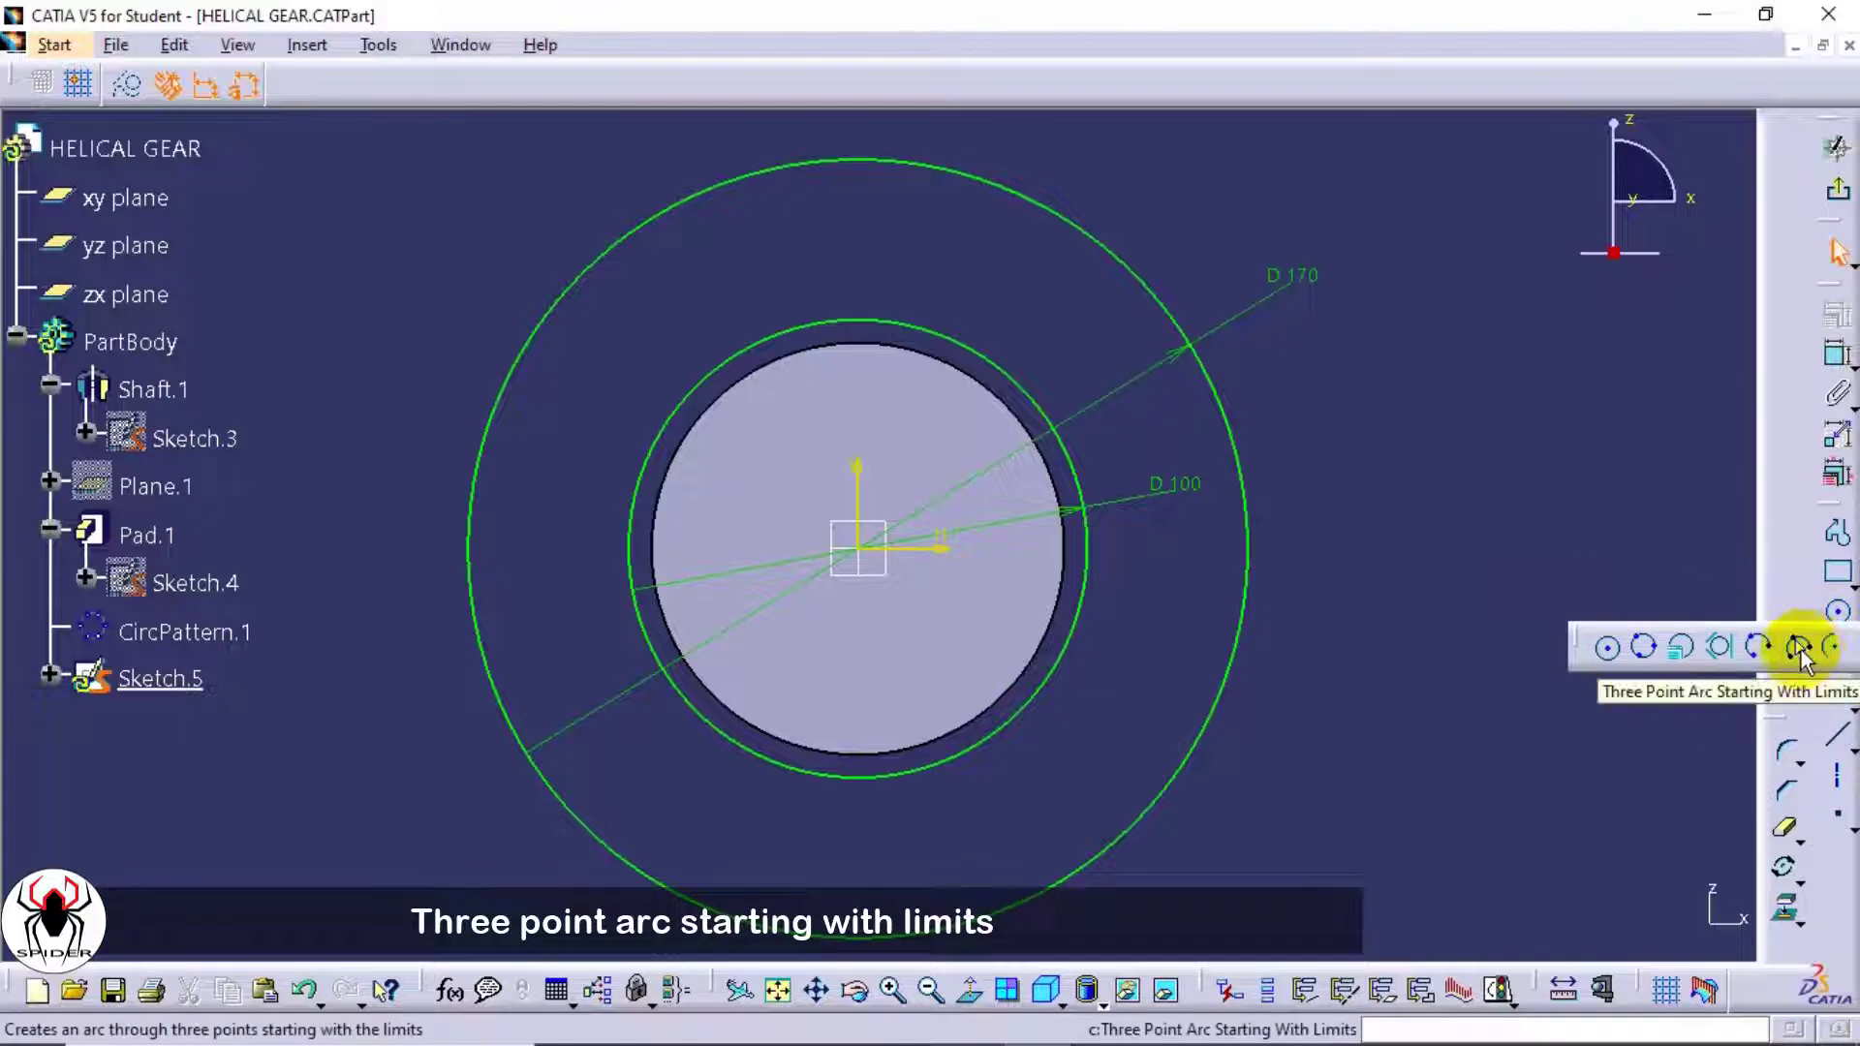
{"action": "left_click", "coordinate": [1799, 651]}
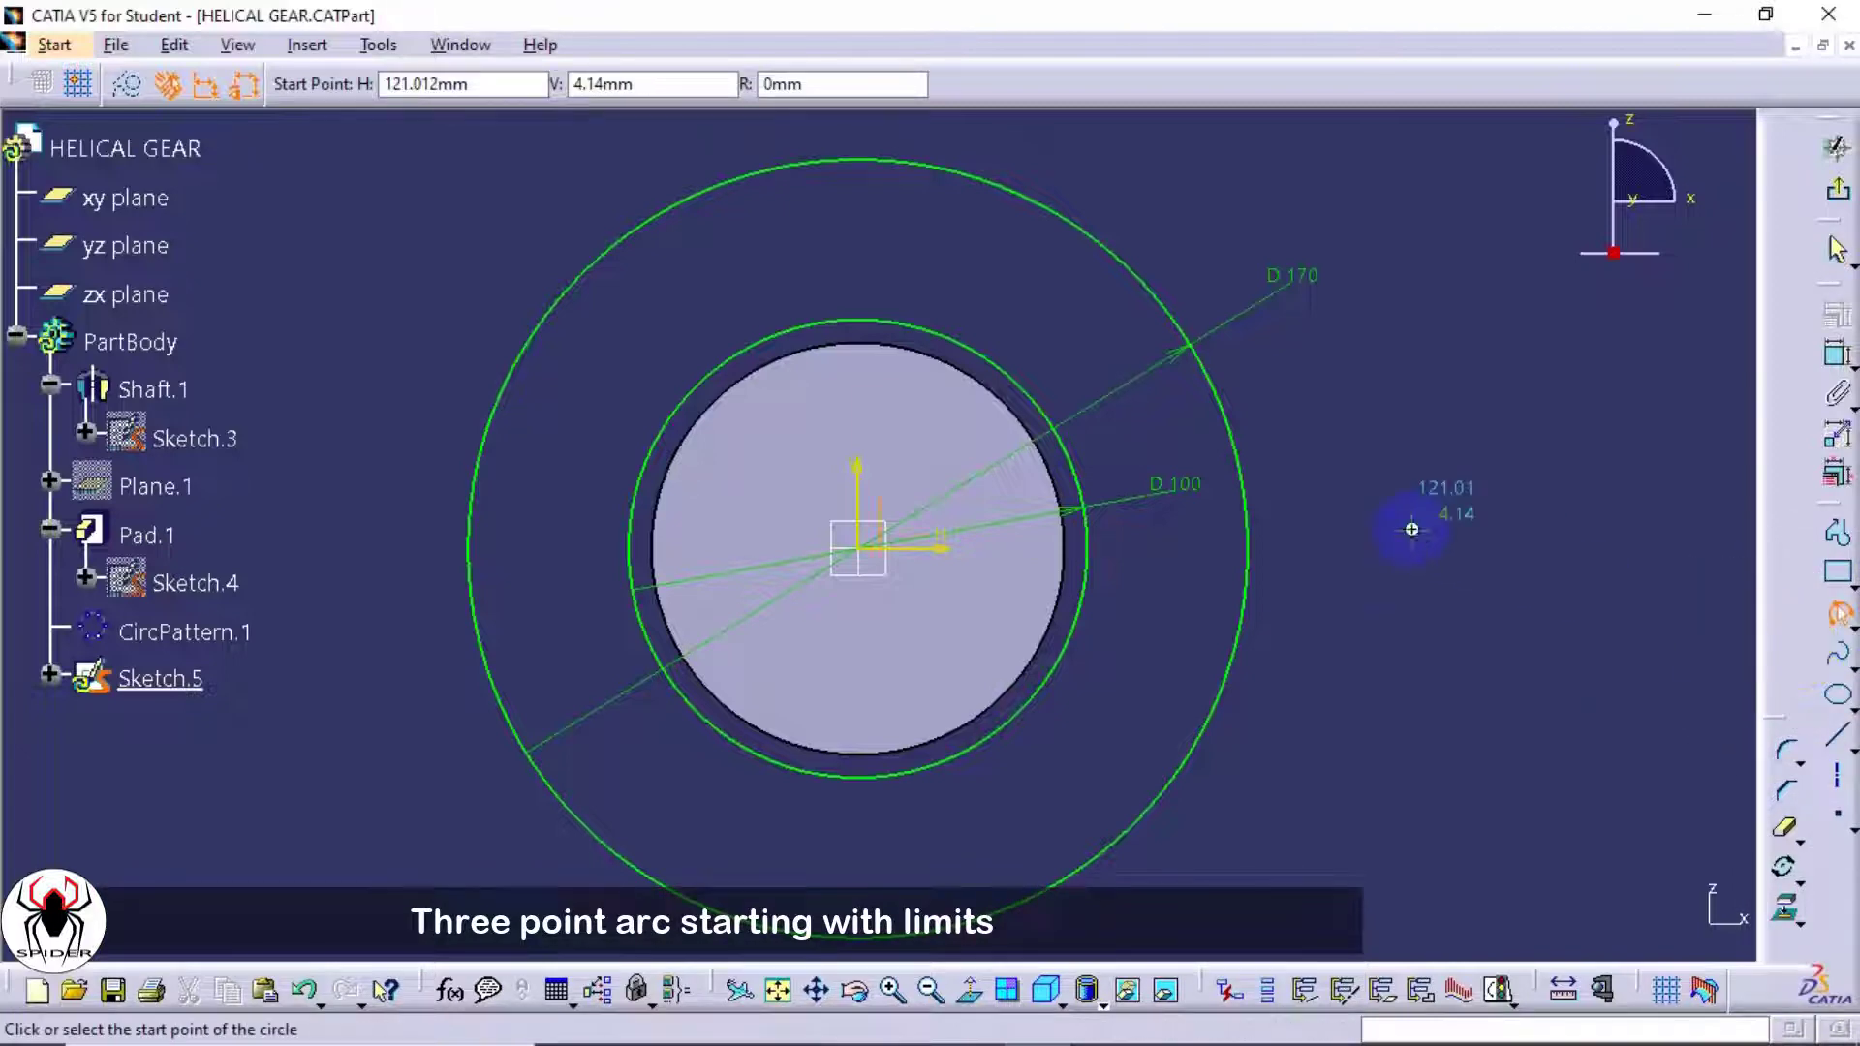
{"action": "middle_click_drag", "start_coordinate": [1412, 529], "coordinate": [1462, 716]}
{"action": "mouse_move", "coordinate": [1225, 588]}
{"action": "middle_mouse_down", "text": "ctrl"}
{"action": "mouse_move", "coordinate": [1138, 456]}
{"action": "mouse_move", "coordinate": [1073, 303]}
{"action": "middle_mouse_up", "text": "ctrl"}
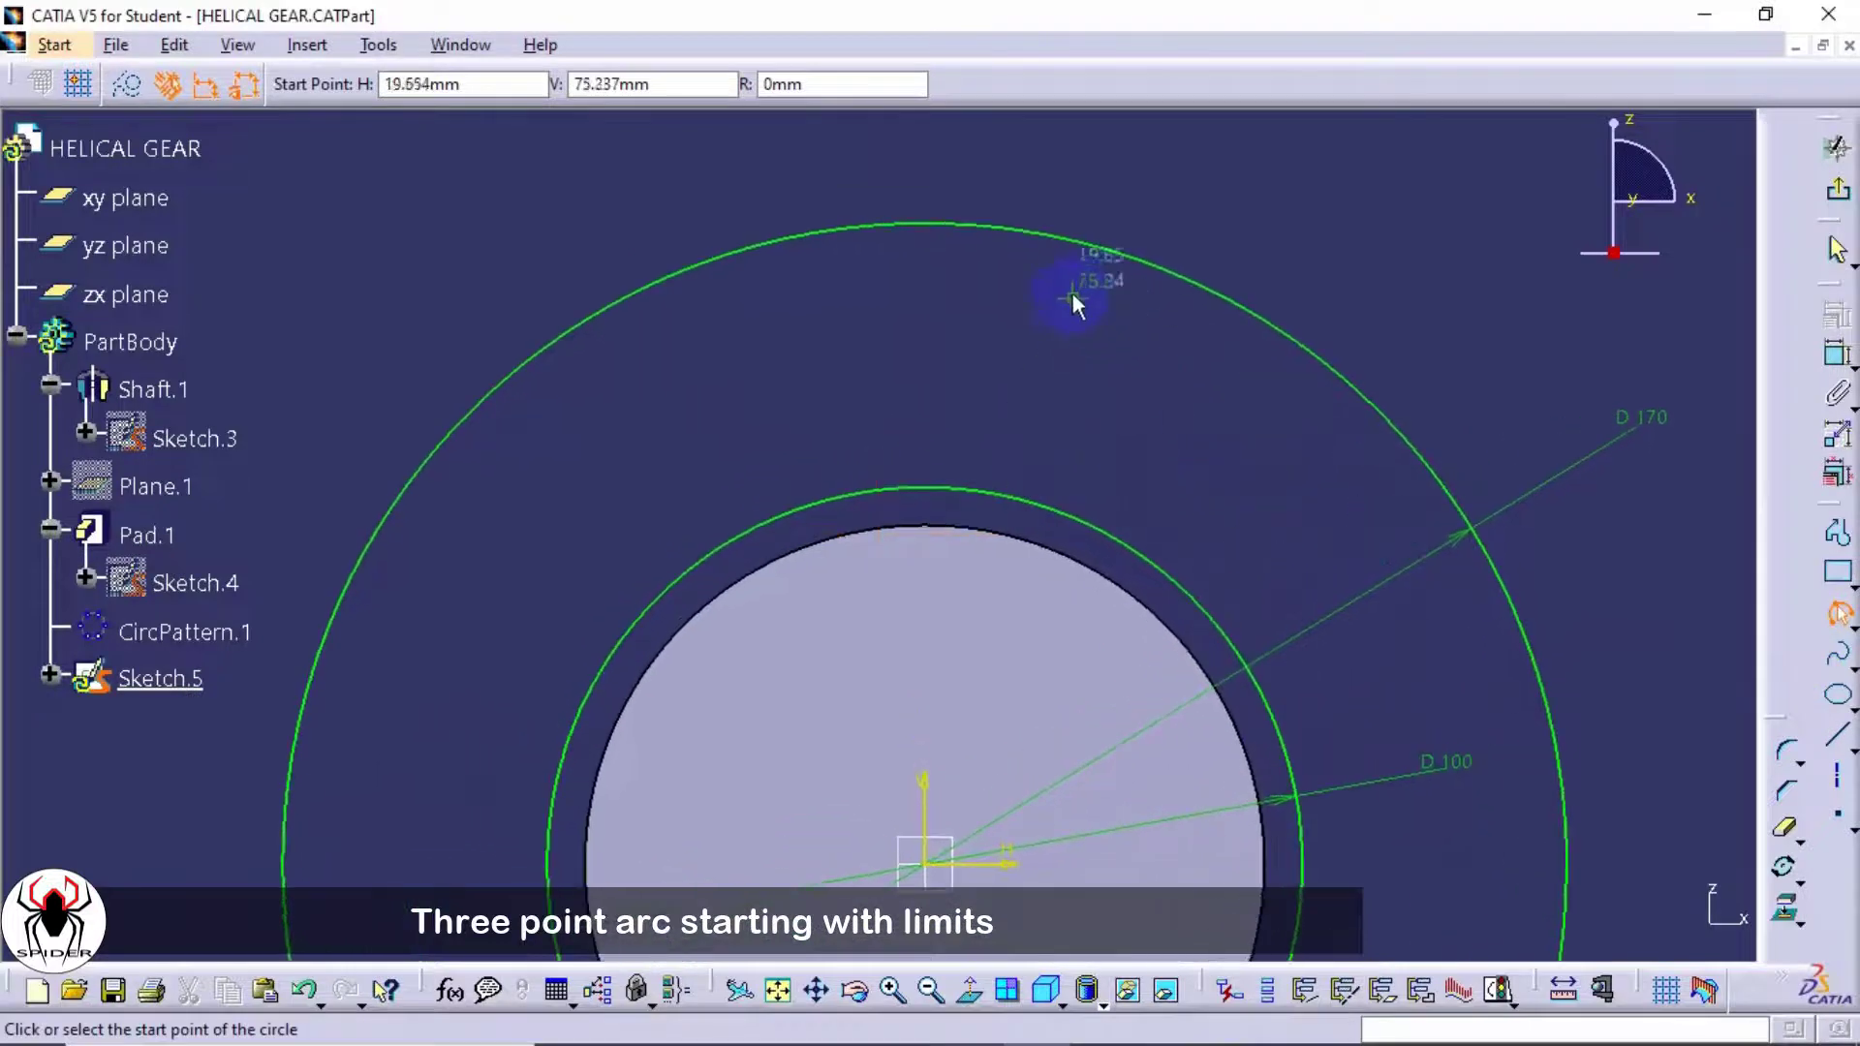
{"action": "left_click", "coordinate": [1035, 233]}
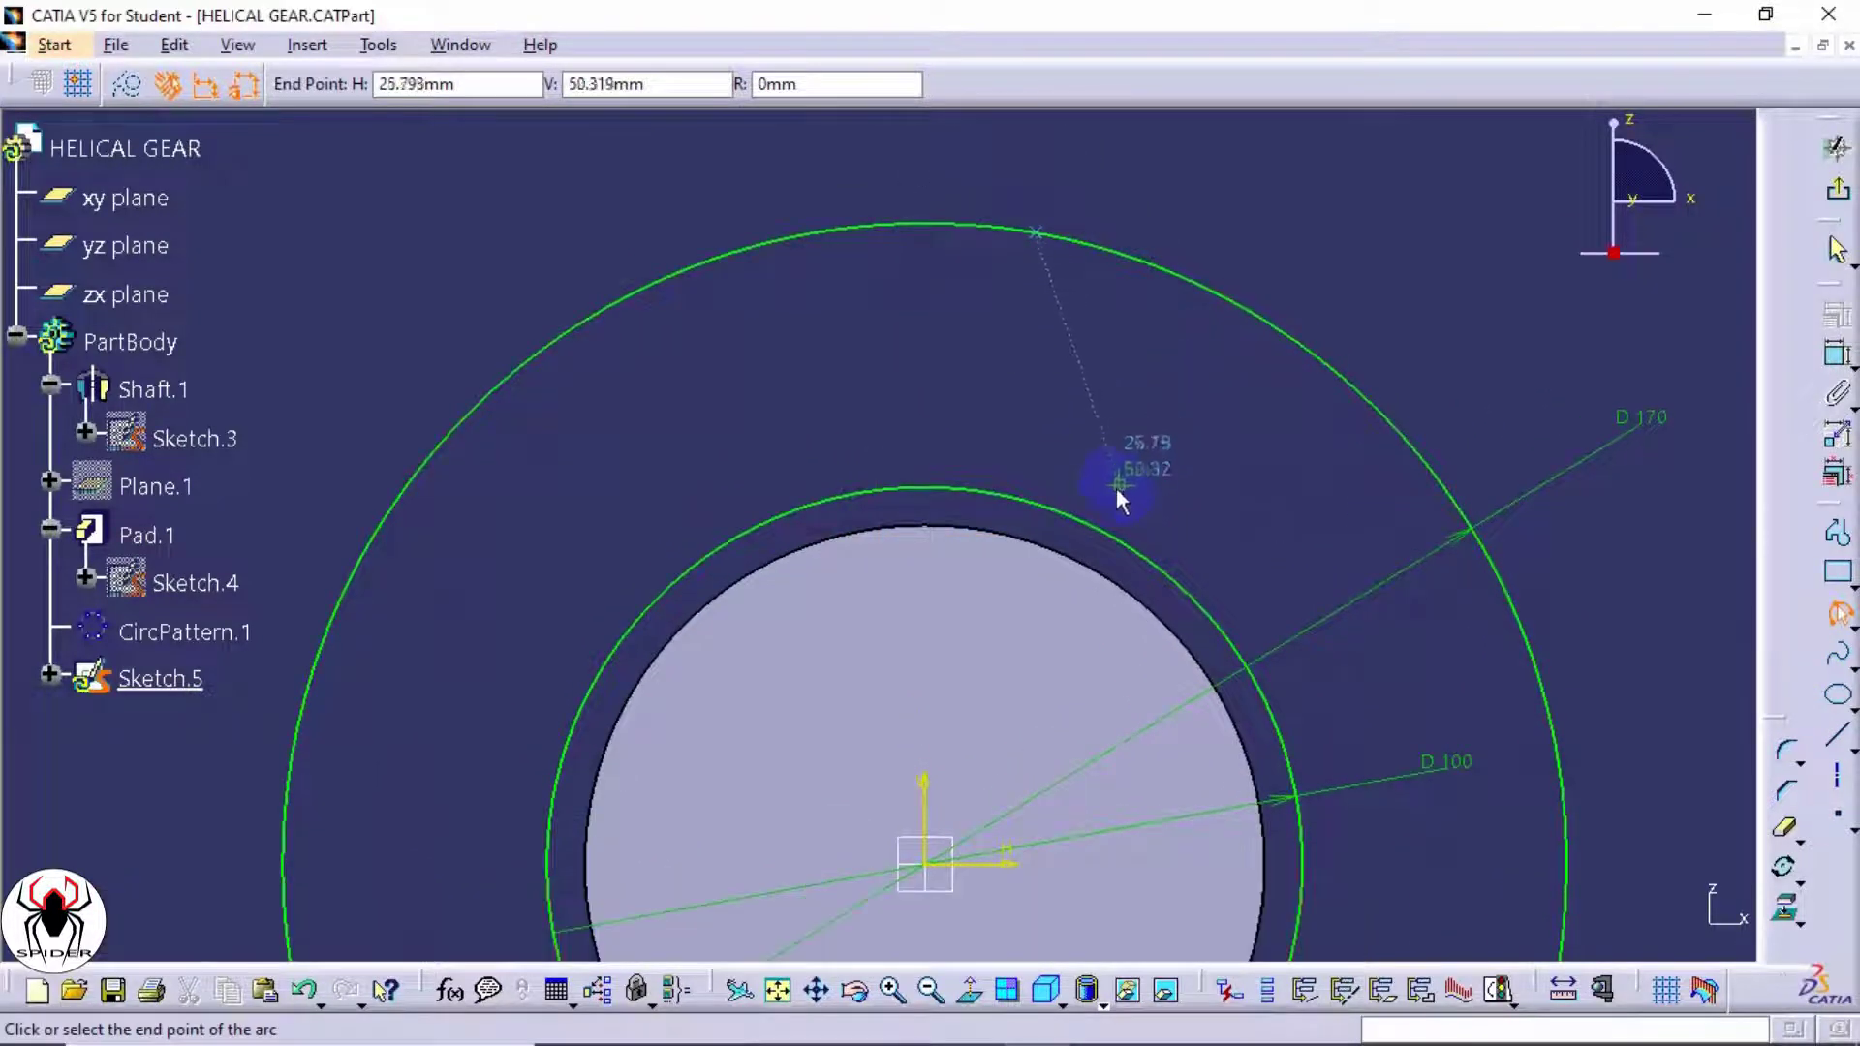
{"action": "left_click", "coordinate": [1096, 527]}
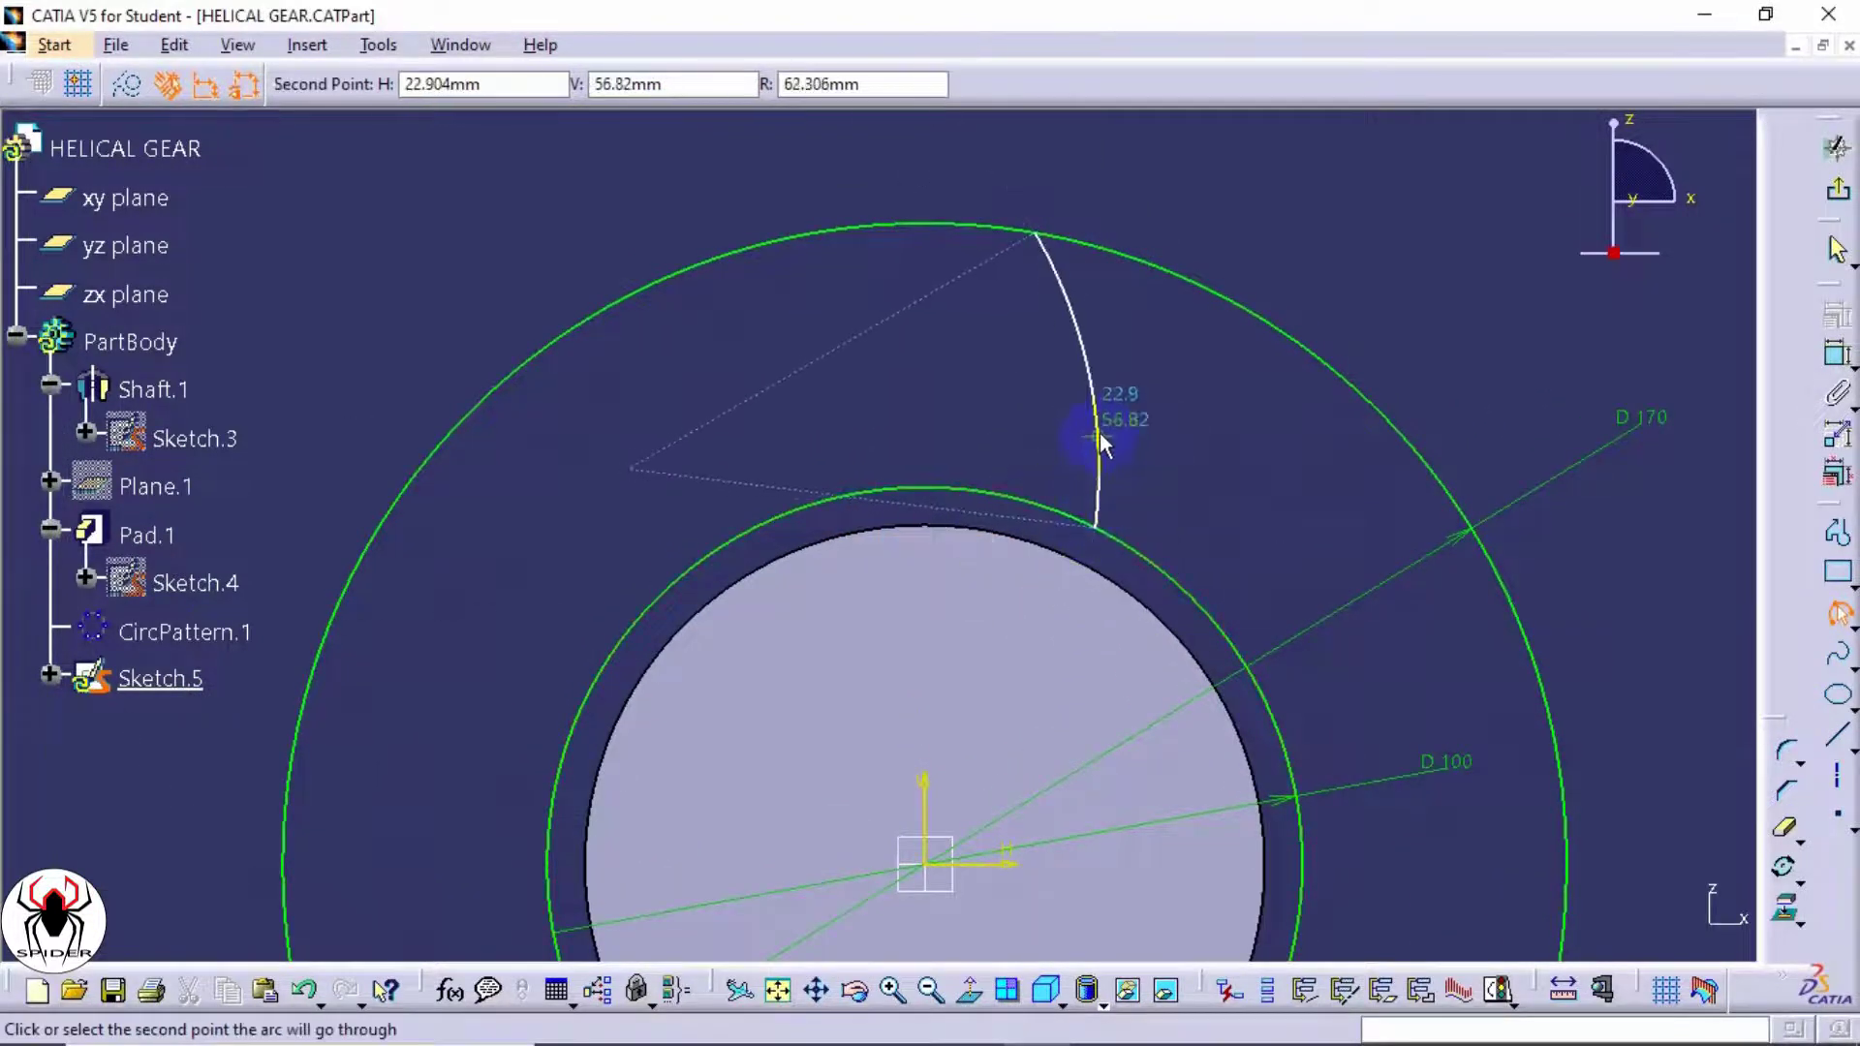
{"action": "left_click", "coordinate": [1100, 431]}
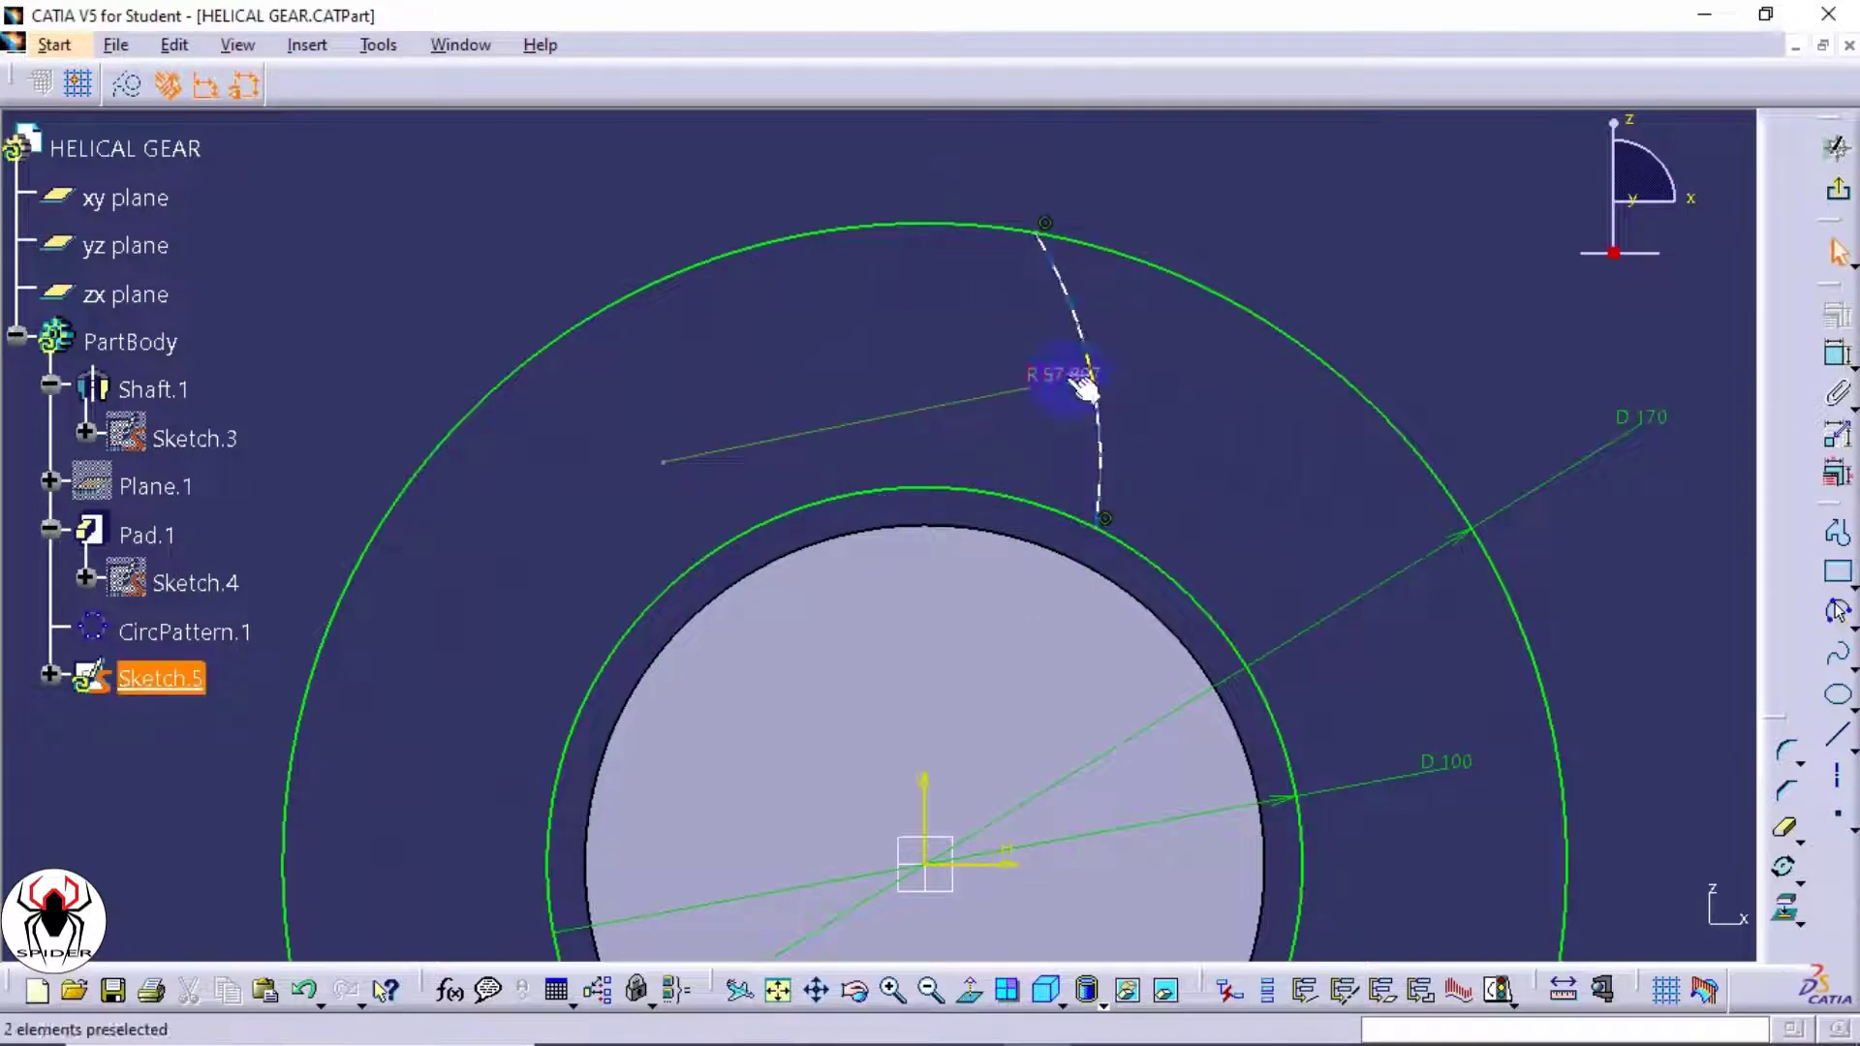
{"action": "left_click_drag", "start_coordinate": [1085, 384], "coordinate": [989, 360]}
{"action": "left_click", "coordinate": [1174, 401]}
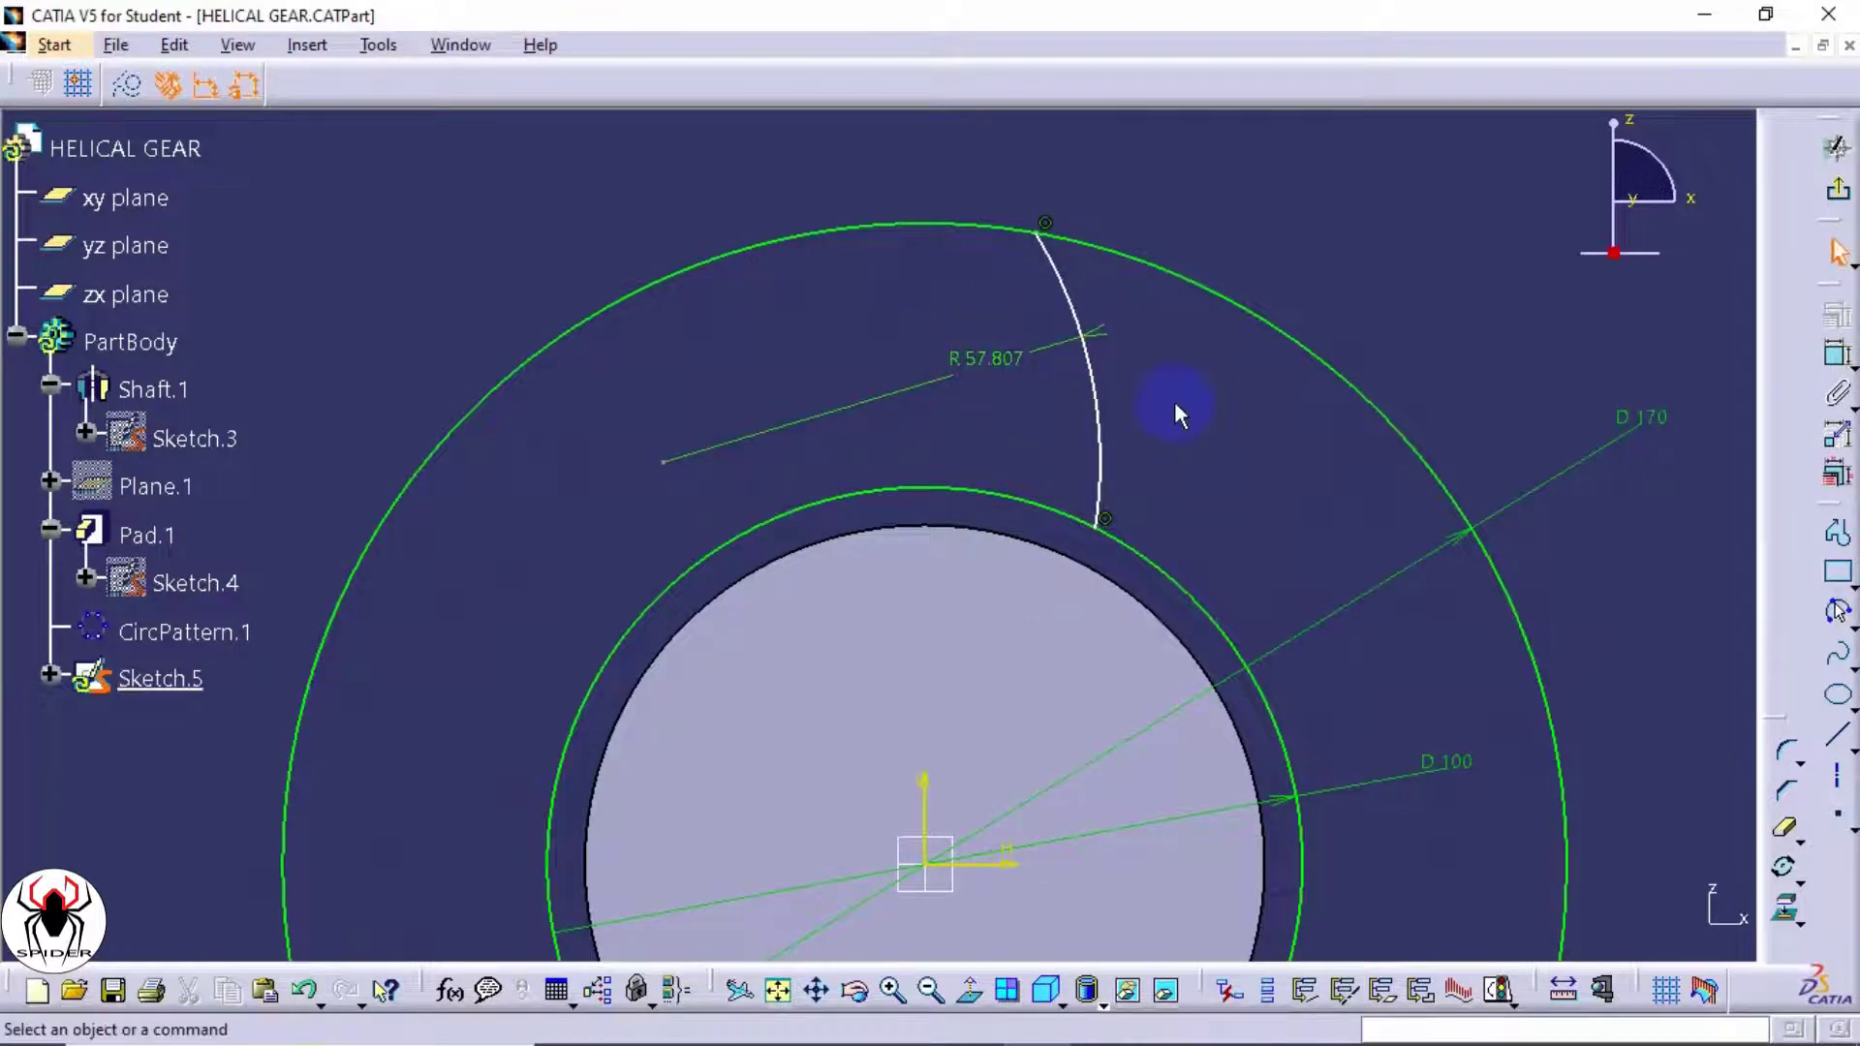
- Set the radius of the three-point arc between the two circles to 65 mm
{"action": "double_click", "coordinate": [990, 368]}
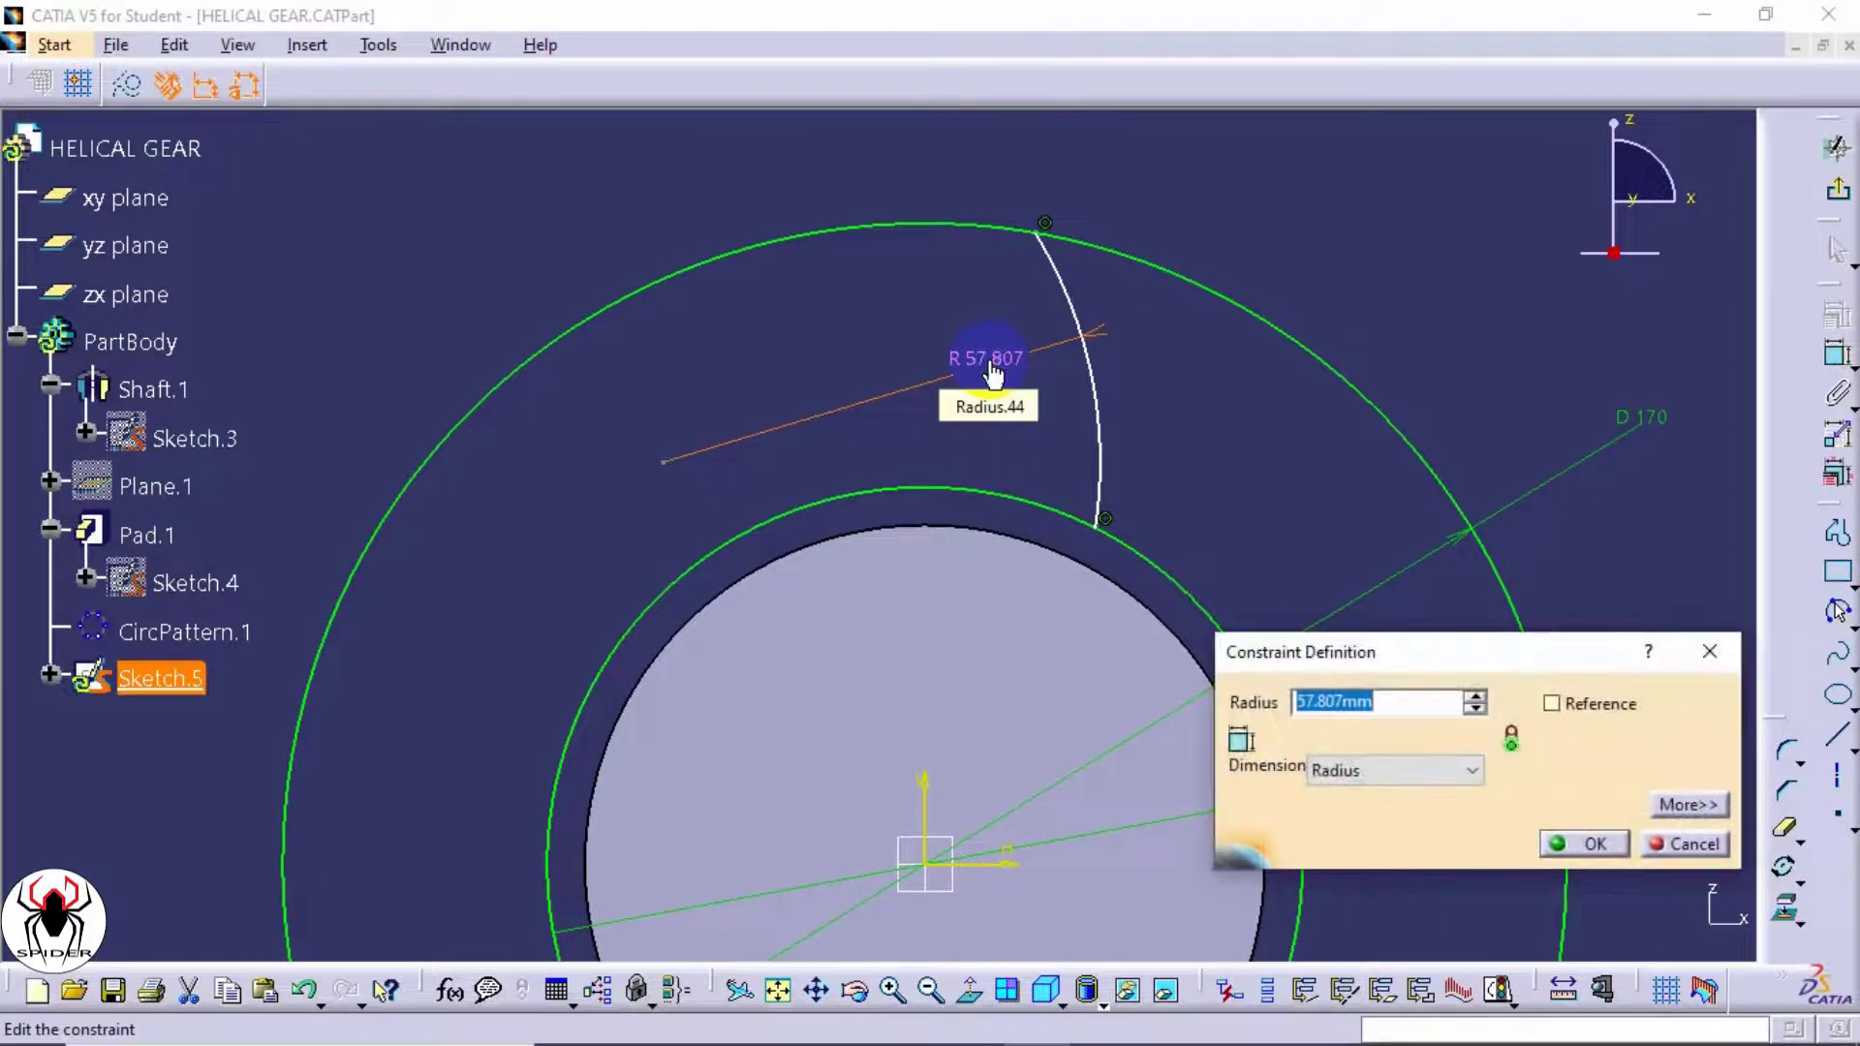
{"action": "type", "text": "65"}
{"action": "key", "text": "Return"}
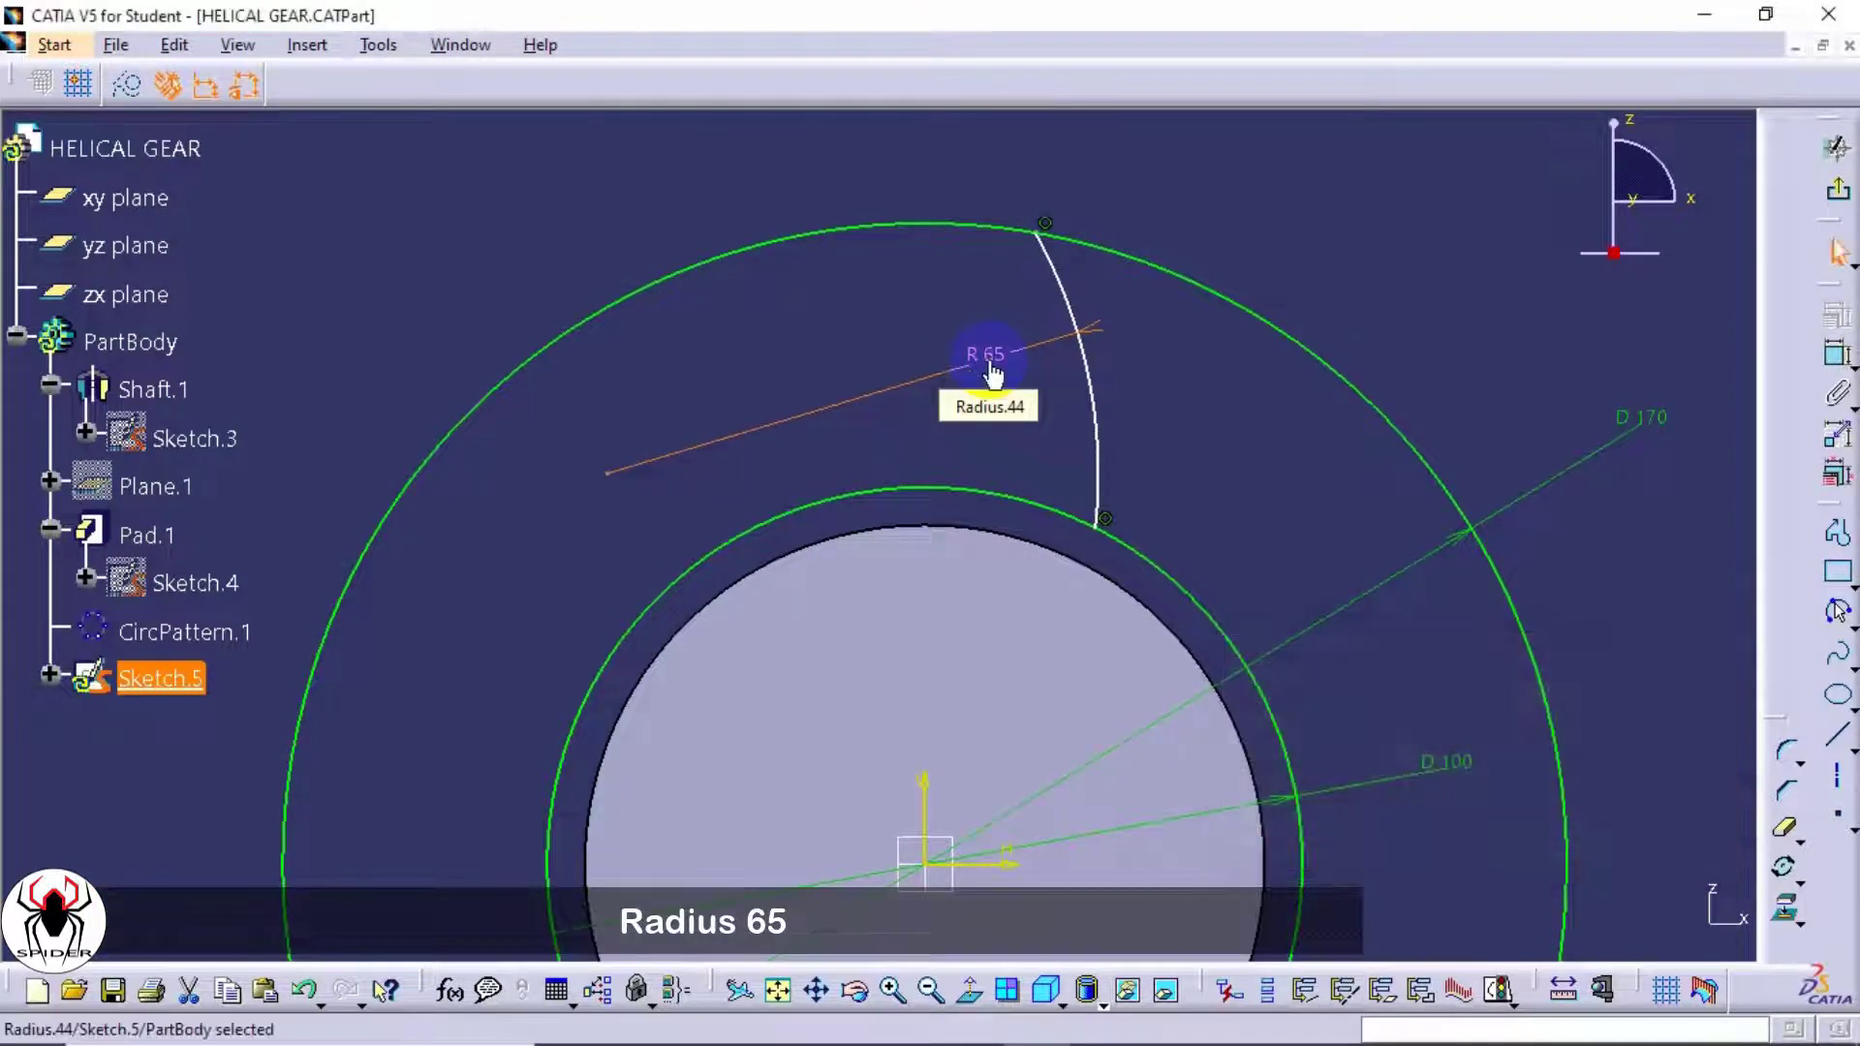
{"action": "left_click", "coordinate": [1135, 409]}
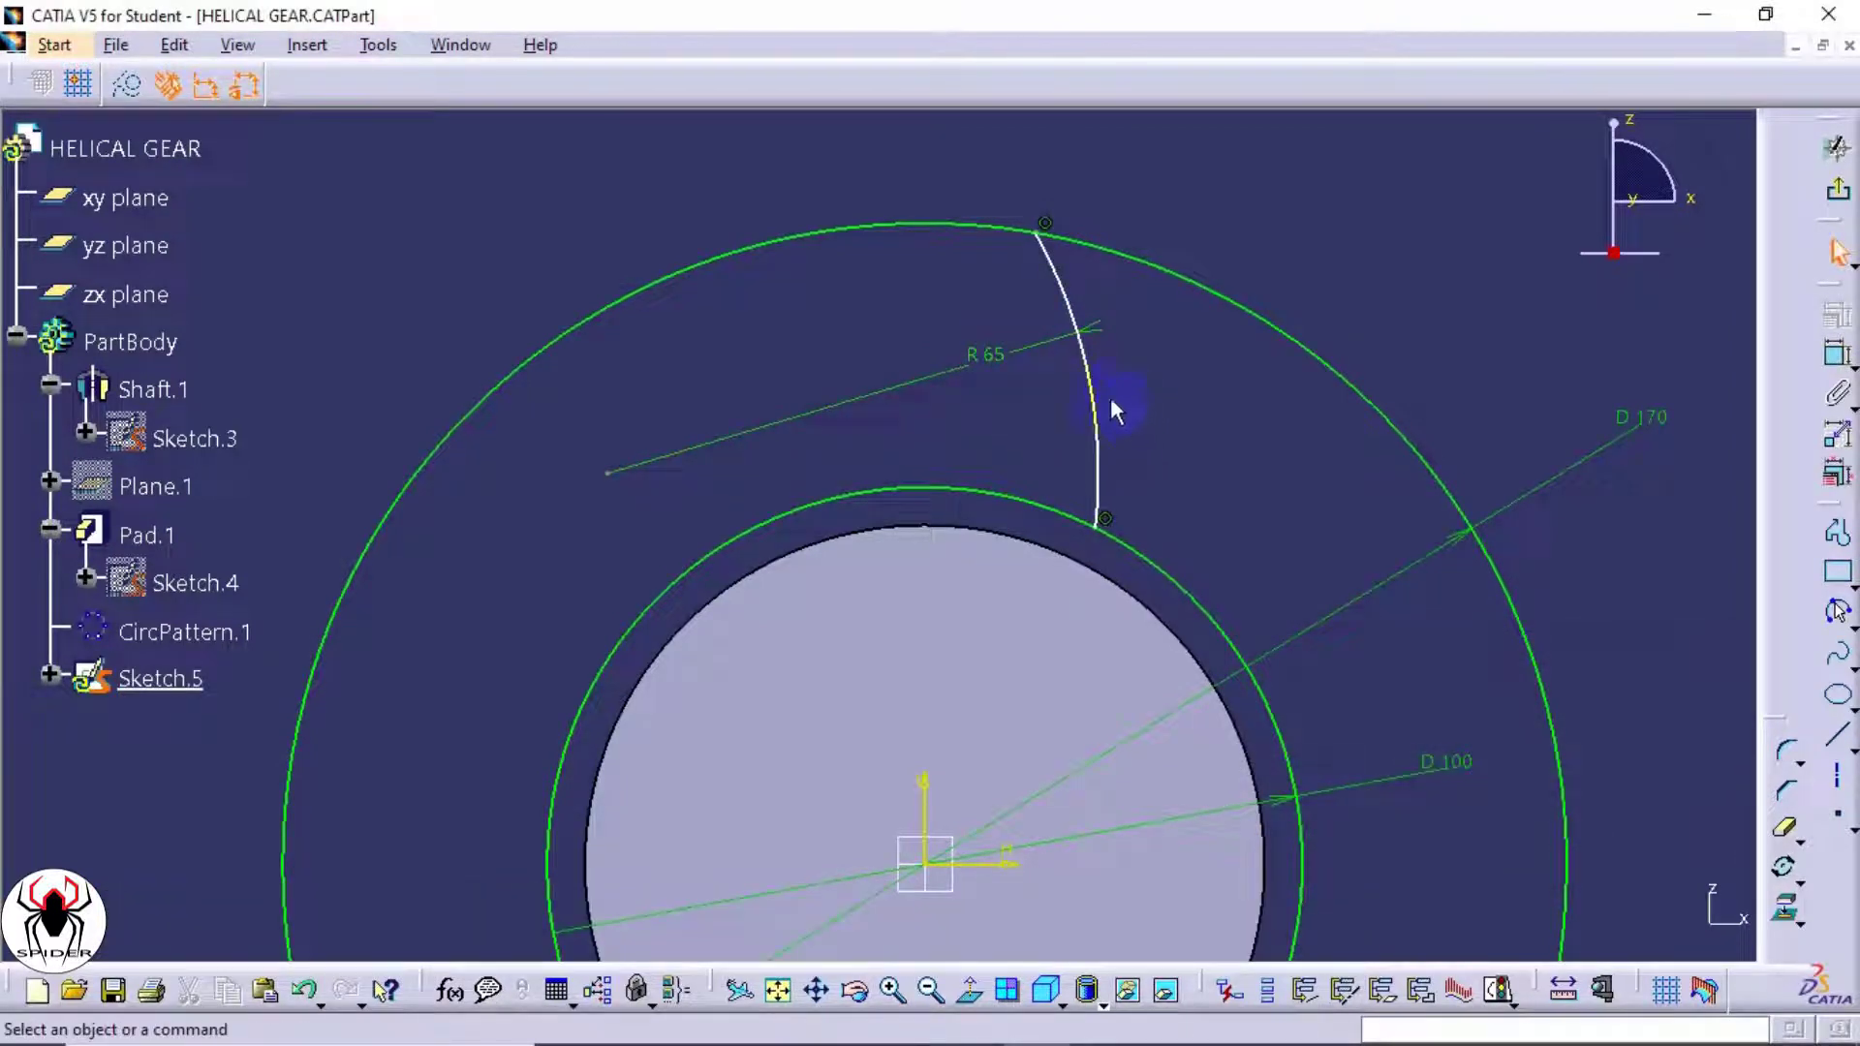
- Mirror the 65 mm radius arc about the sketch's vertical axis to form the opposite tooth flank
{"action": "left_click", "coordinate": [1095, 390]}
{"action": "middle_click_drag", "start_coordinate": [954, 242], "coordinate": [927, 361], "text": "ctrl"}
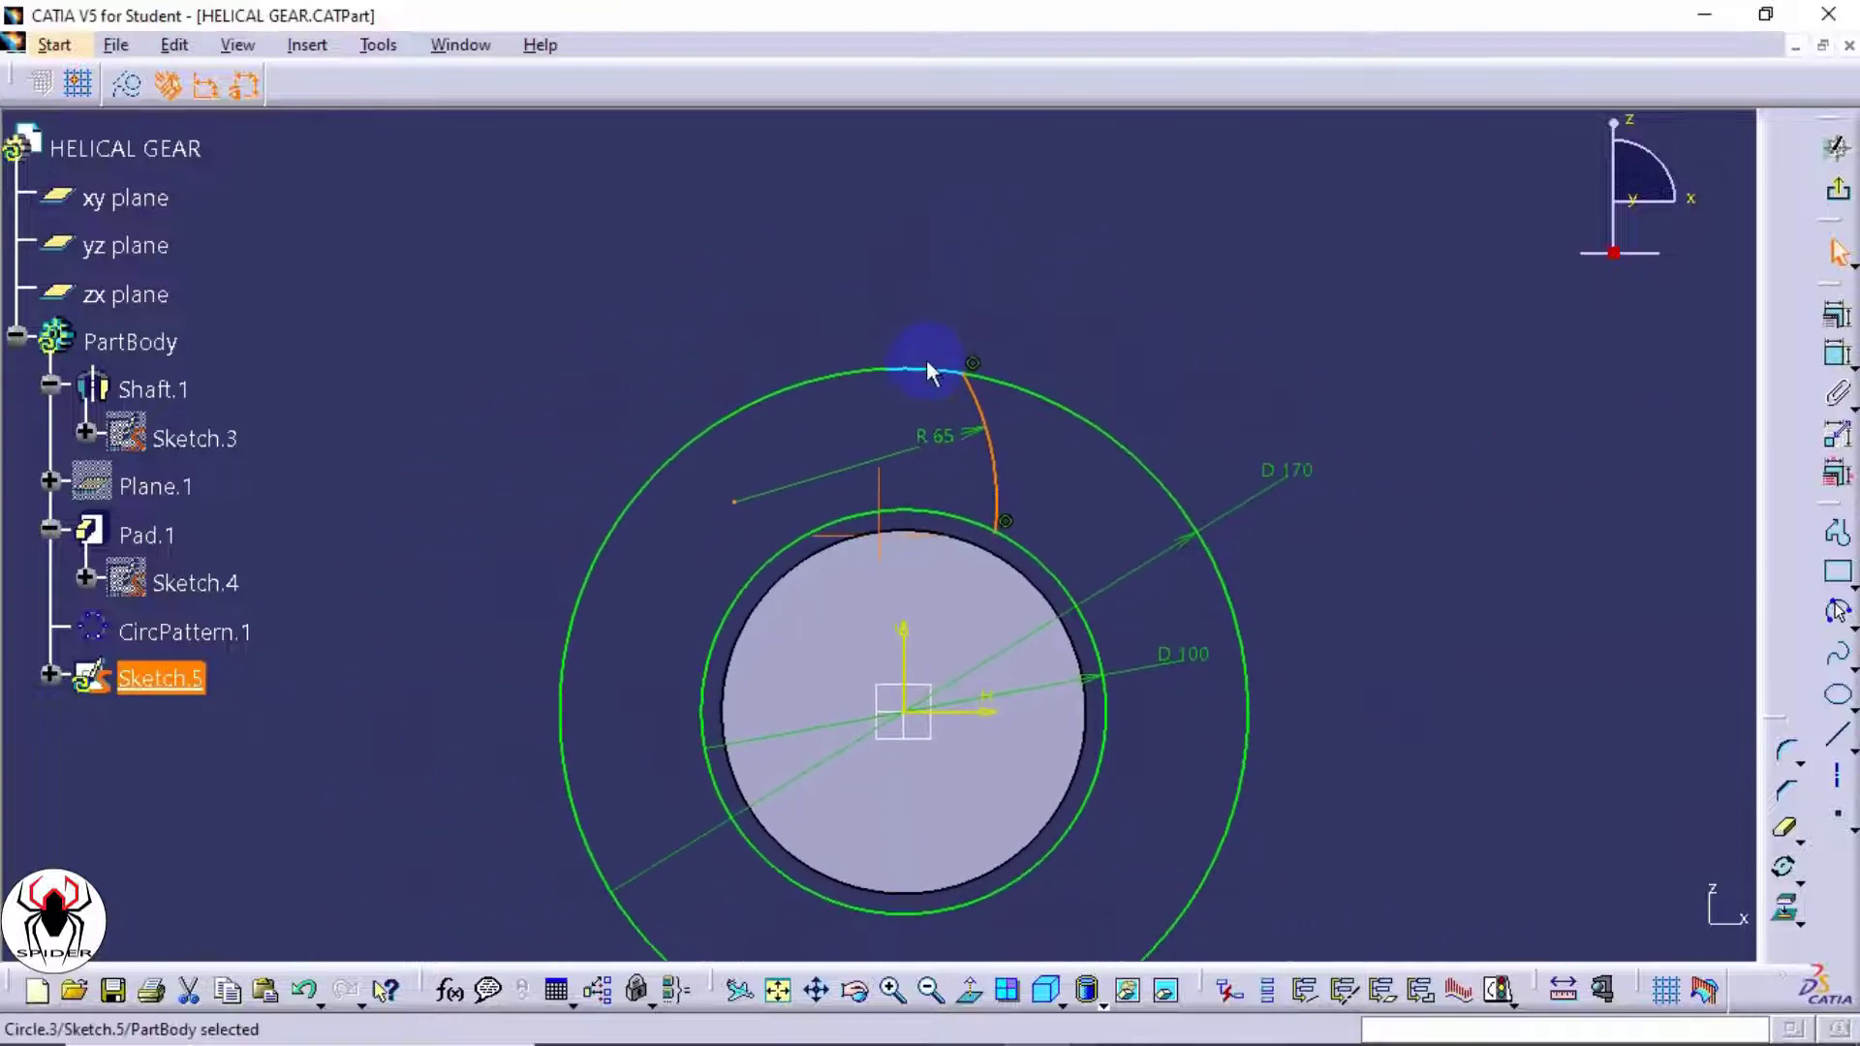
{"action": "left_click", "coordinate": [1798, 883]}
{"action": "left_click", "coordinate": [1644, 909]}
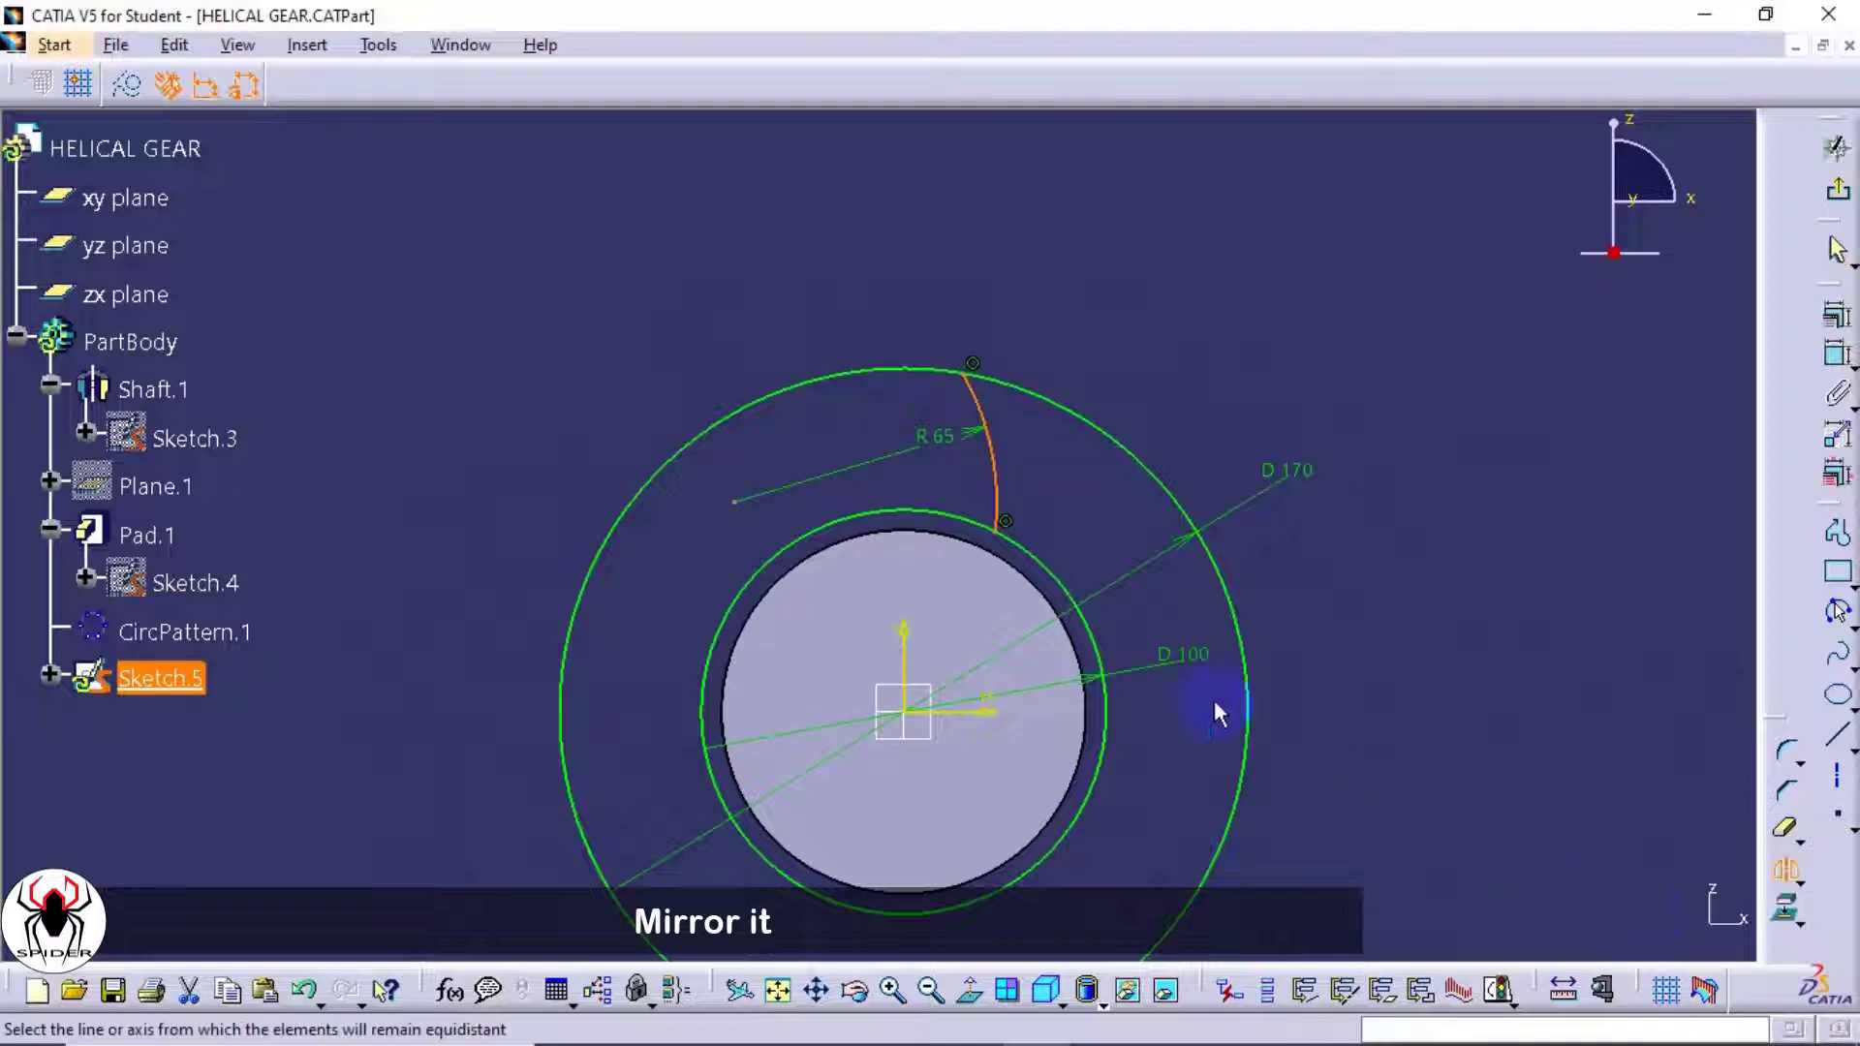
{"action": "left_click", "coordinate": [908, 647]}
{"action": "mouse_move", "coordinate": [1228, 662]}
{"action": "middle_mouse_down"}
{"action": "mouse_move", "coordinate": [1287, 544]}
{"action": "mouse_move", "coordinate": [1356, 562]}
{"action": "middle_mouse_up"}
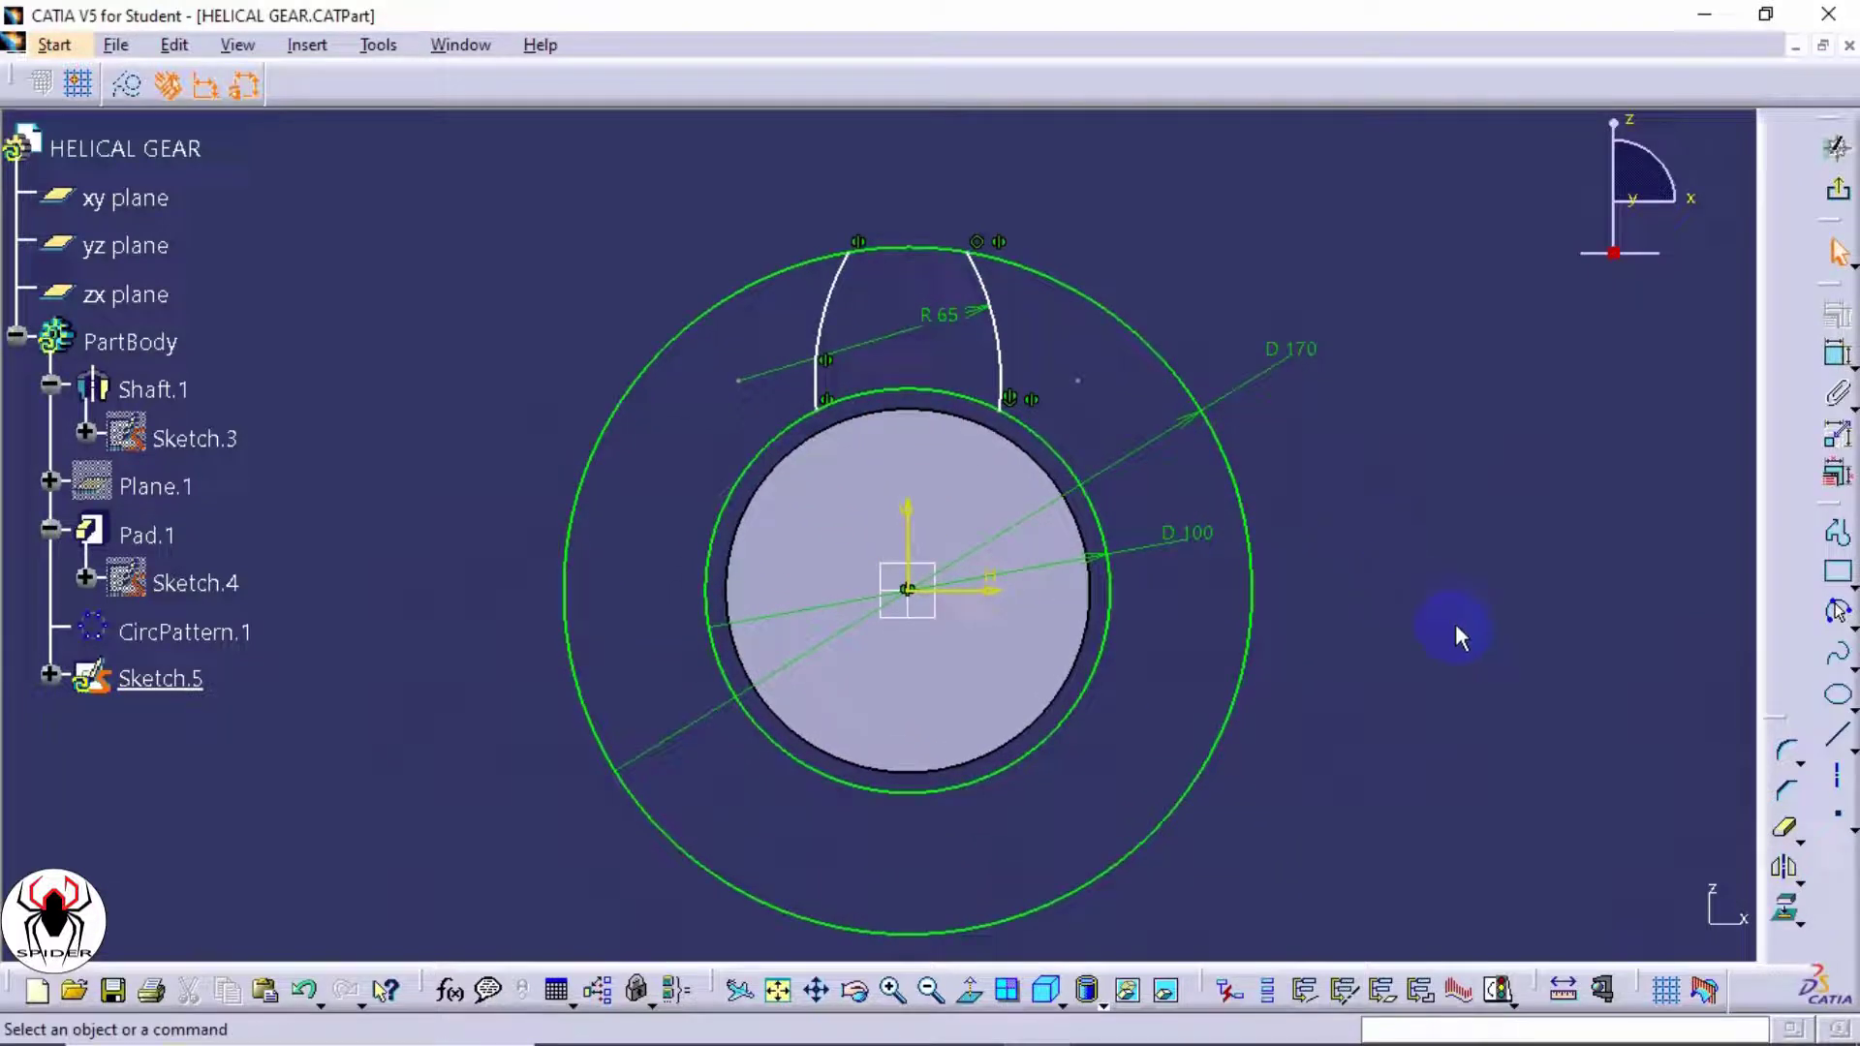
- Quick-trim the outer circle beyond the tooth tip and the inner circle's segment between the two flanks
{"action": "left_click", "coordinate": [1788, 835]}
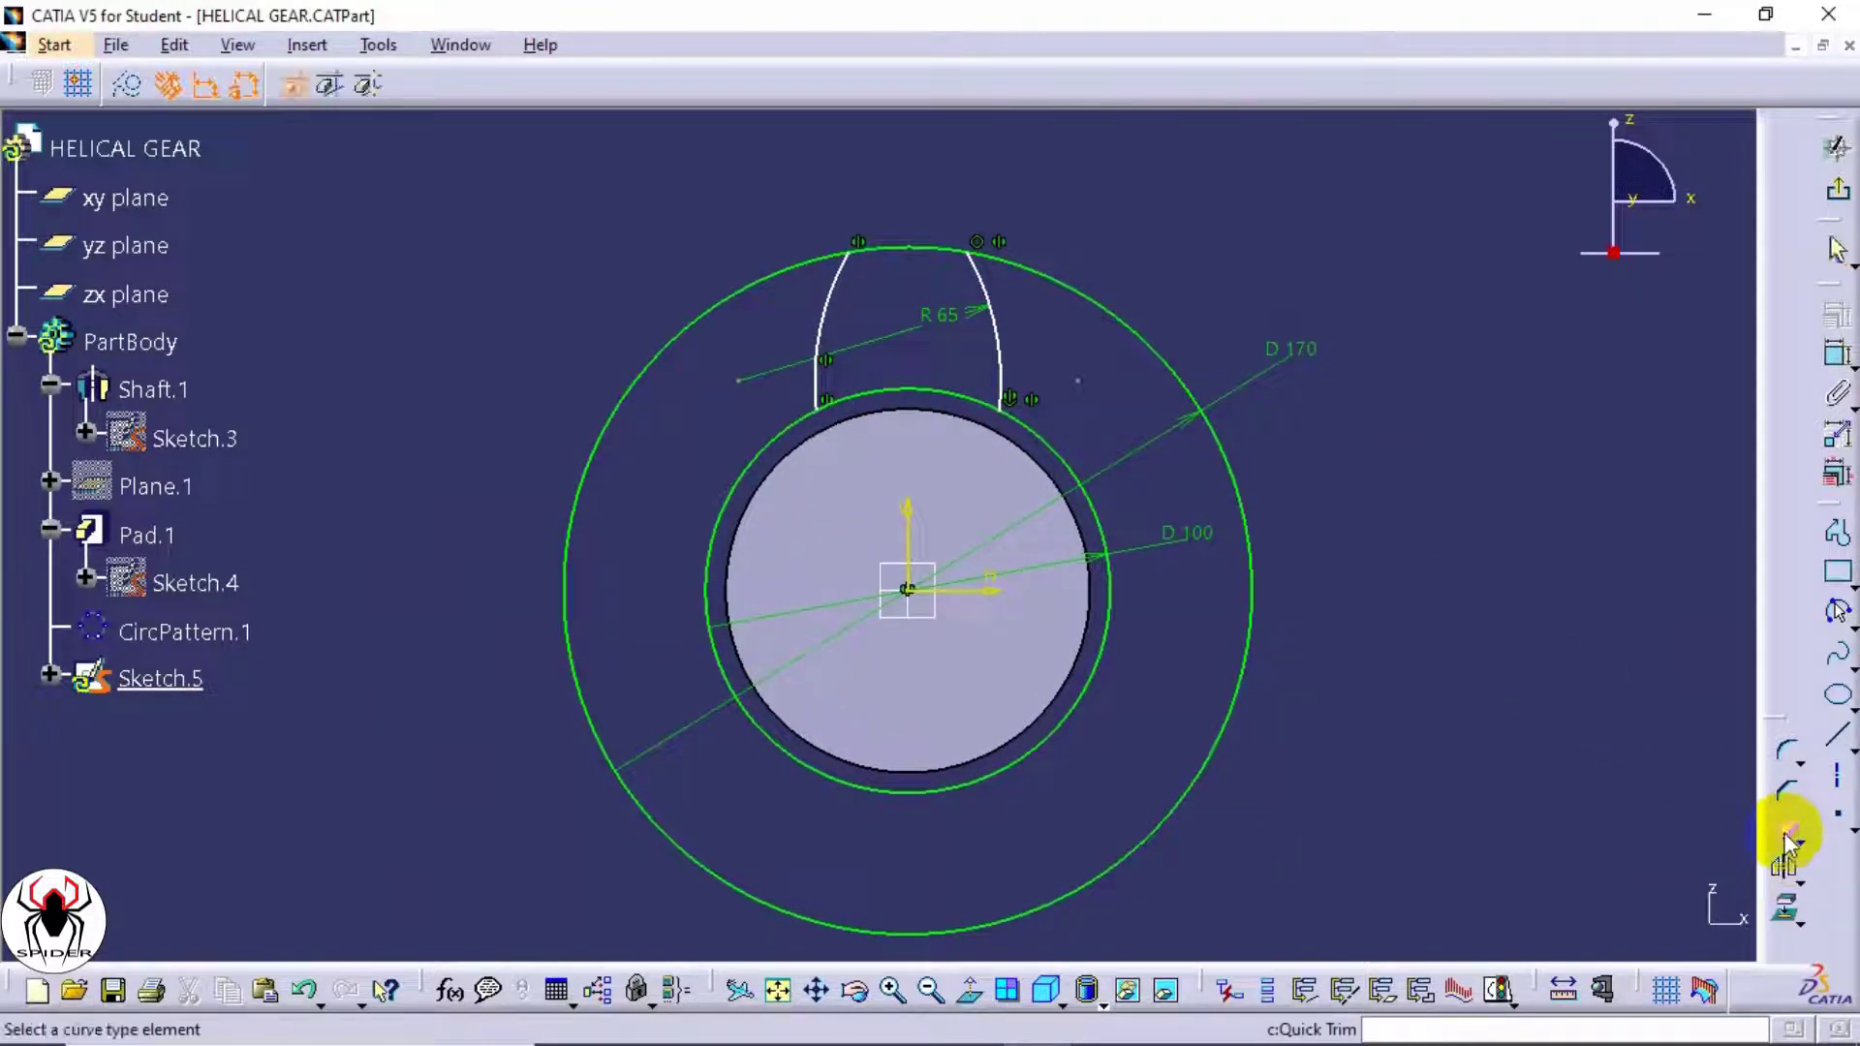
{"action": "left_click", "coordinate": [1240, 511]}
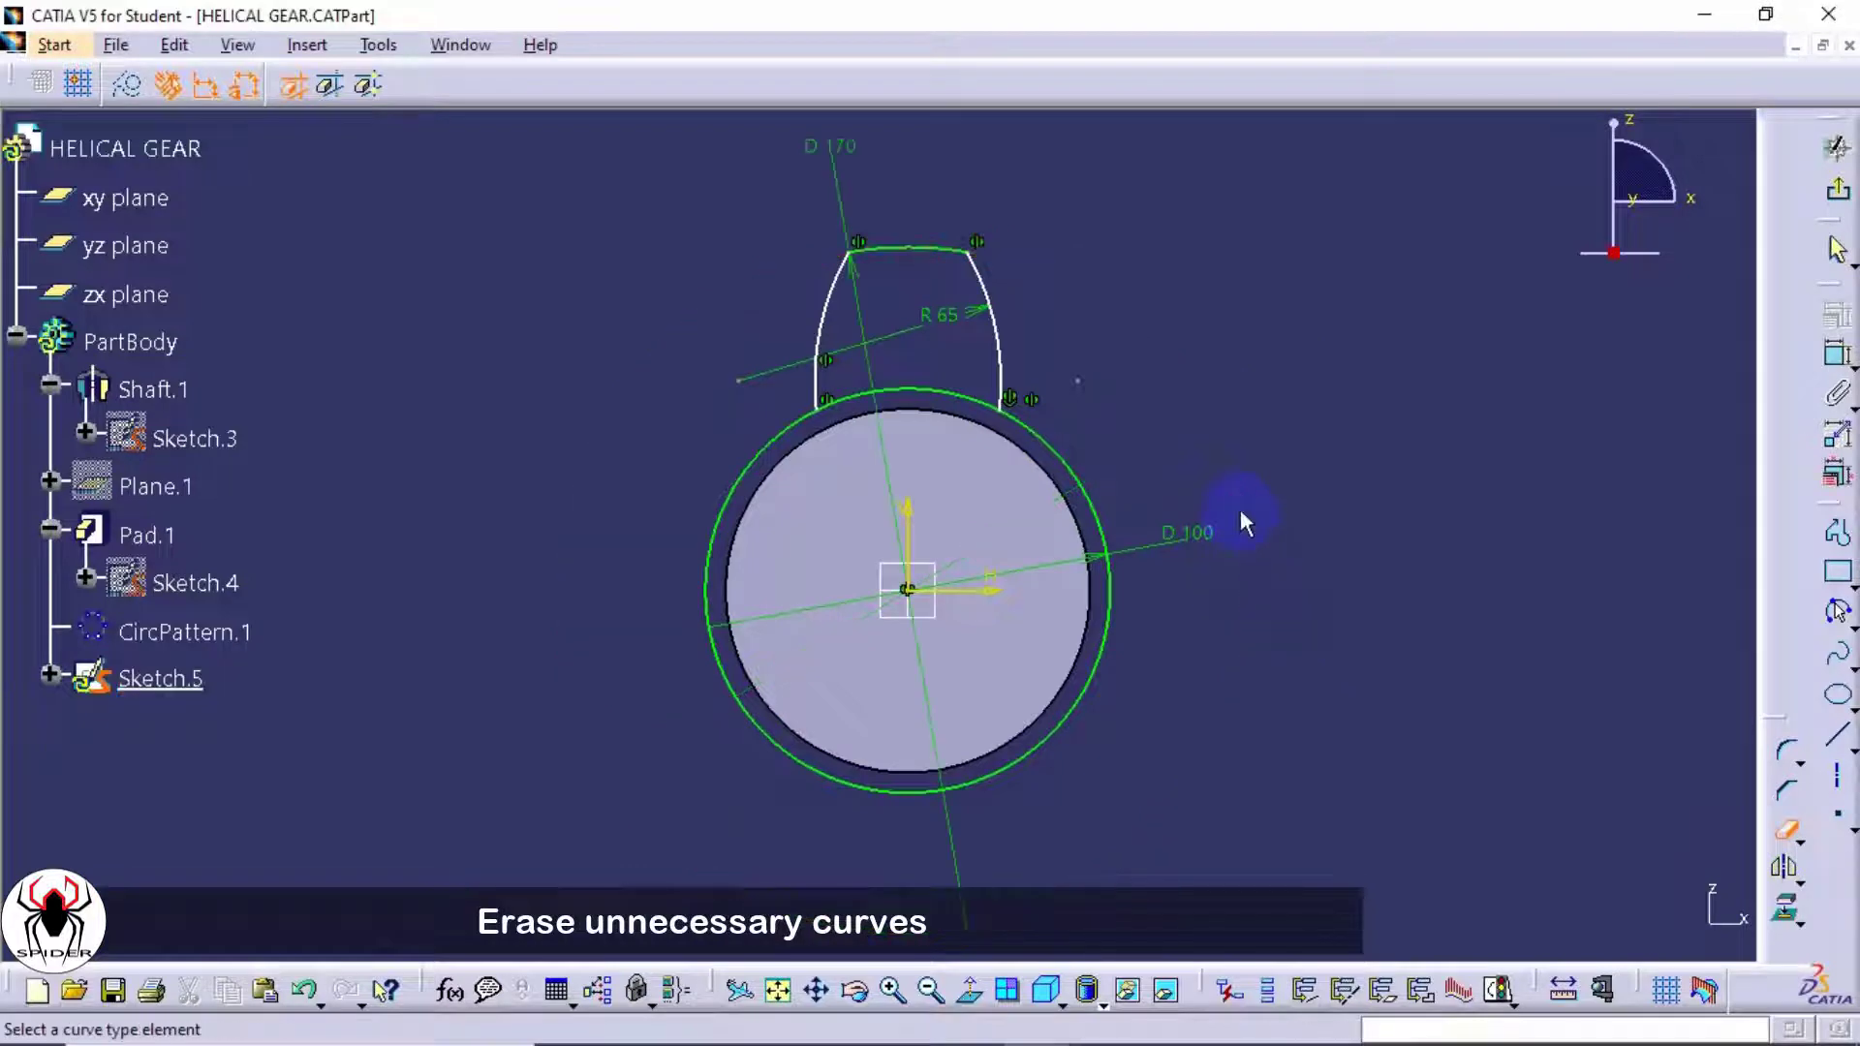
{"action": "left_click", "coordinate": [922, 383]}
{"action": "middle_click_drag", "start_coordinate": [932, 397], "coordinate": [957, 443]}
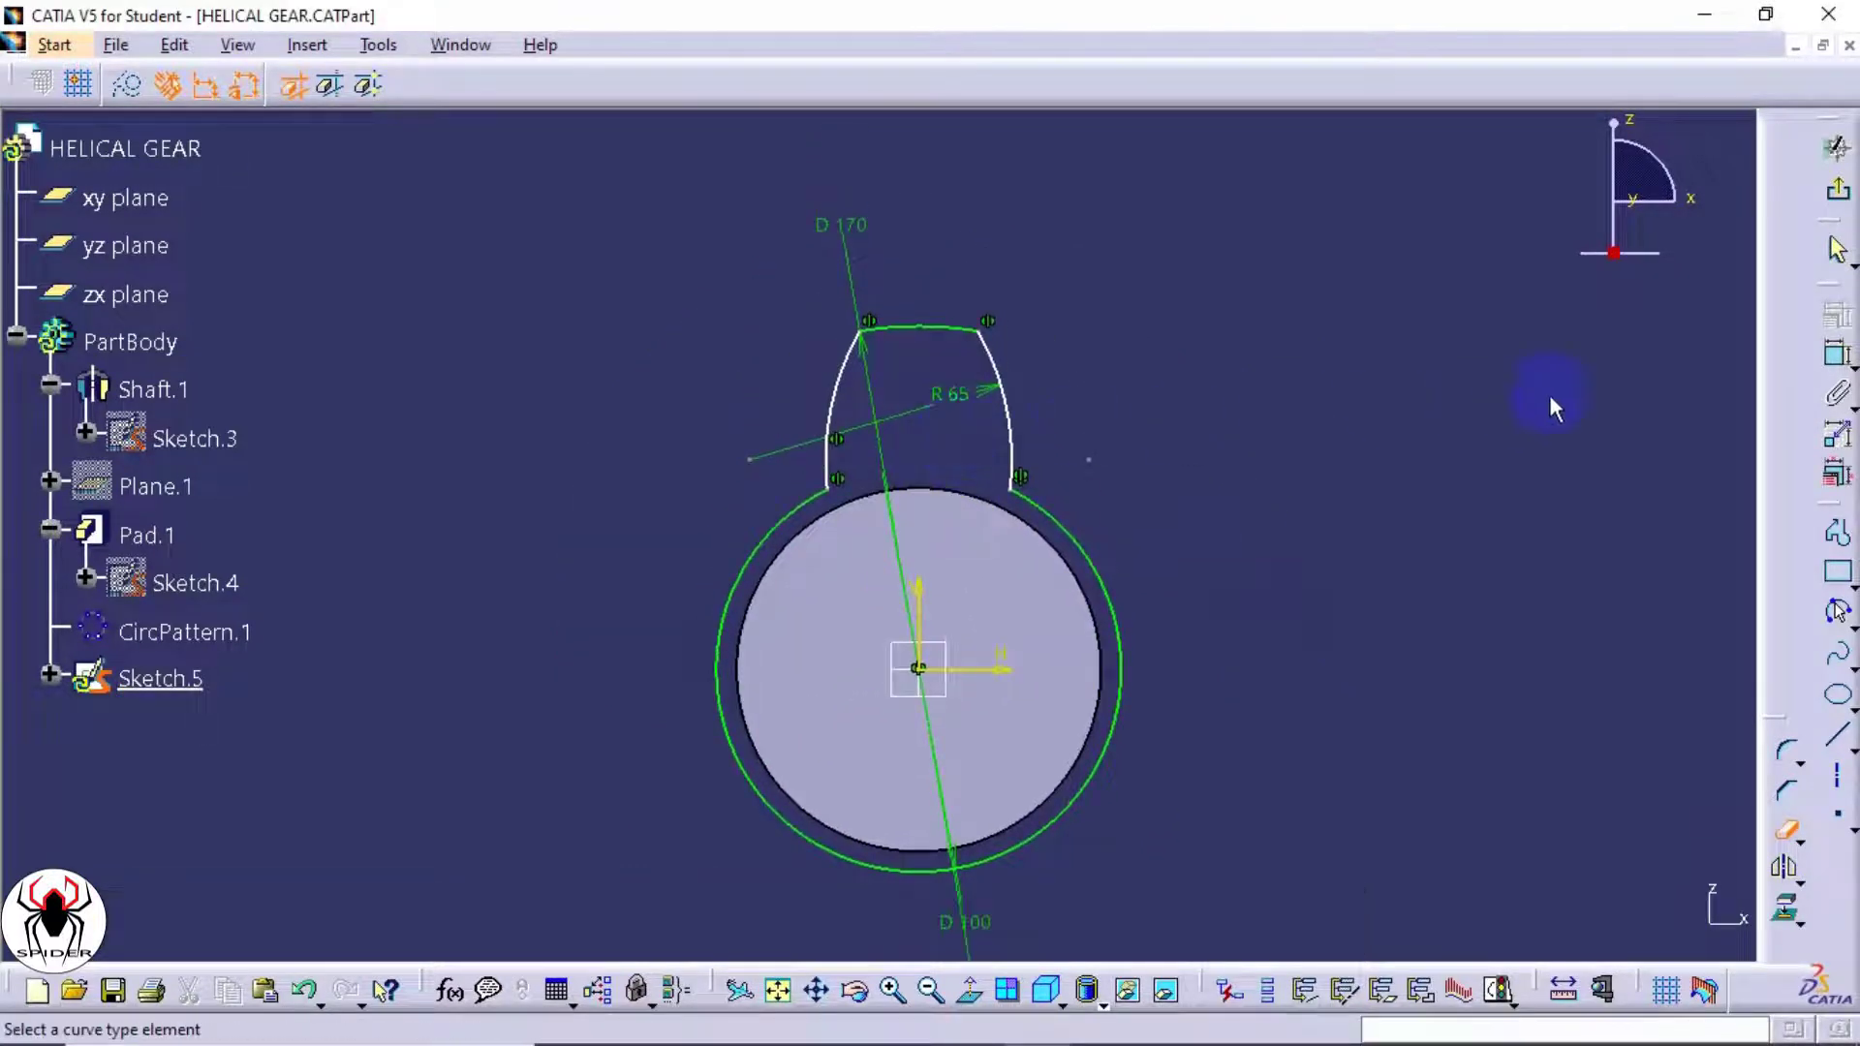
- Dimension the tooth's width between the flanks' lower endpoints and between their upper endpoints, placing both dimensions above the tooth
{"action": "left_click", "coordinate": [1837, 353]}
{"action": "mouse_move", "coordinate": [964, 412]}
{"action": "middle_mouse_down"}
{"action": "mouse_move", "coordinate": [967, 349]}
{"action": "mouse_move", "coordinate": [825, 567]}
{"action": "middle_mouse_up"}
{"action": "left_click", "coordinate": [620, 659]}
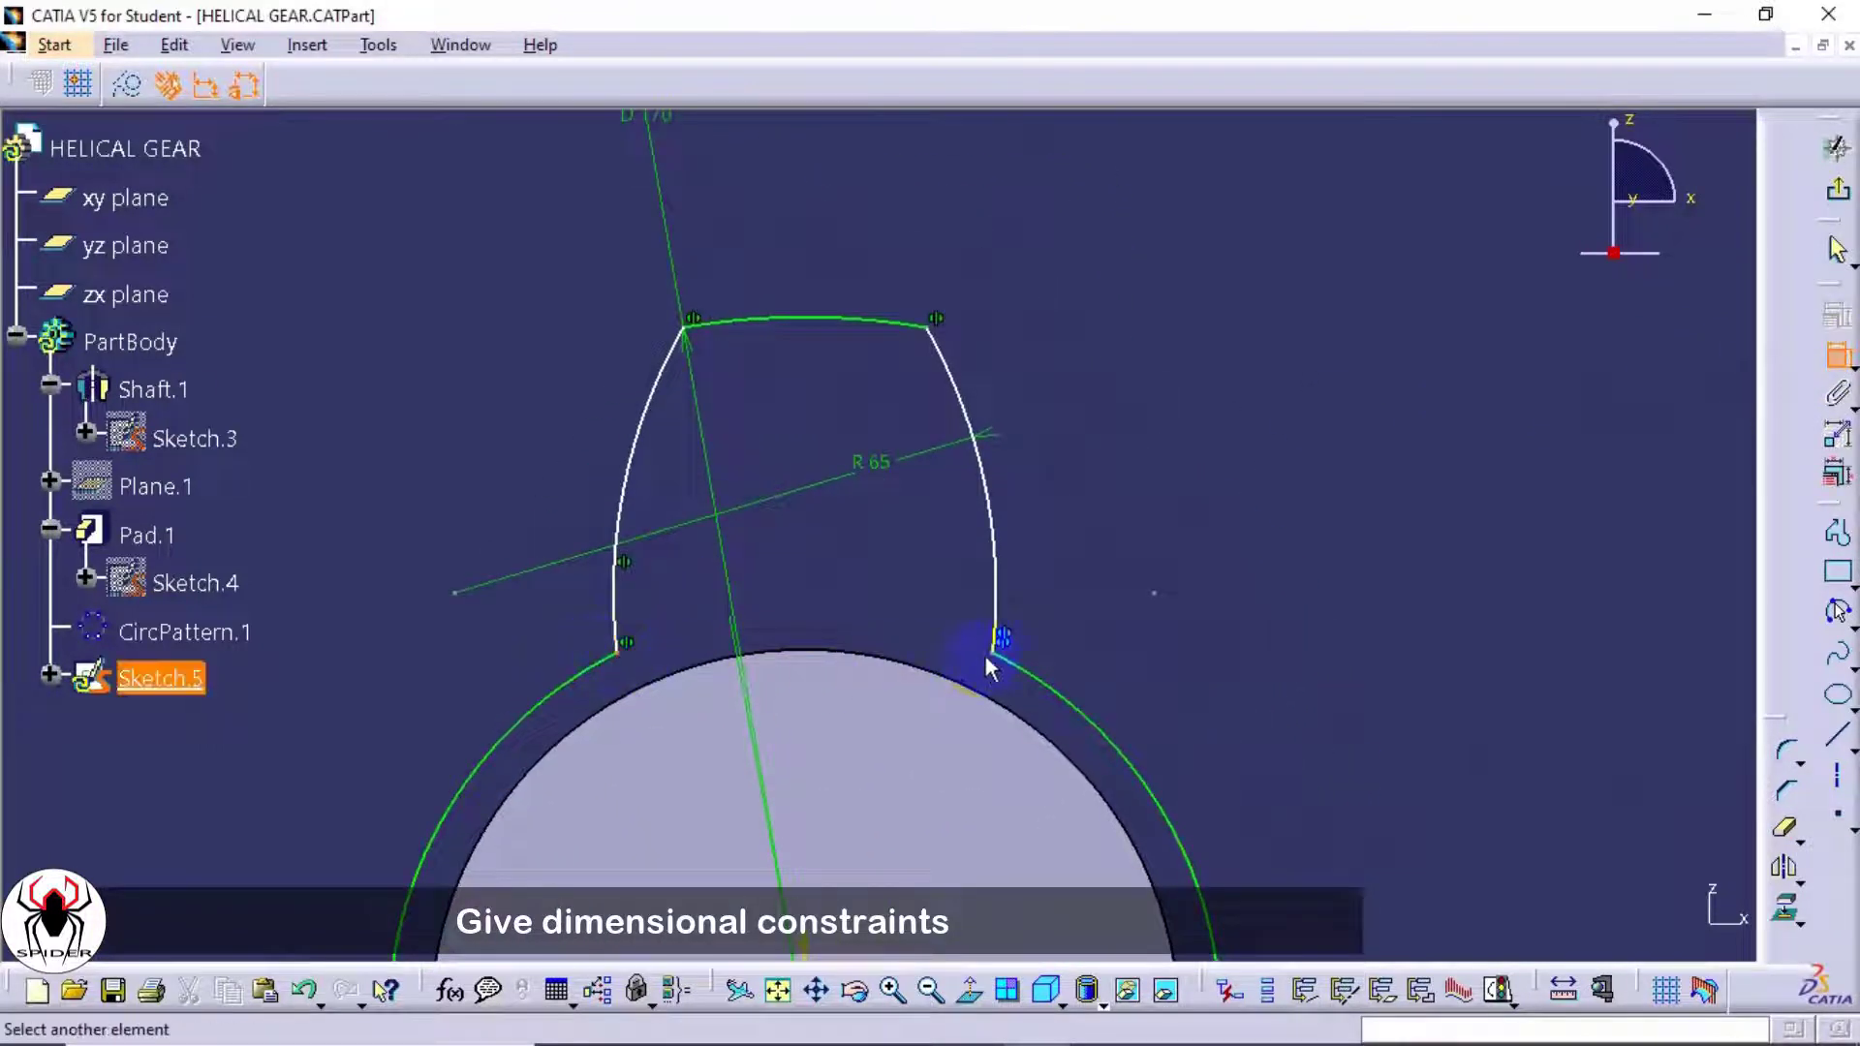
{"action": "left_click", "coordinate": [995, 654]}
{"action": "left_click", "coordinate": [822, 198]}
{"action": "mouse_move", "coordinate": [823, 199]}
{"action": "middle_mouse_down"}
{"action": "mouse_move", "coordinate": [919, 363]}
{"action": "mouse_move", "coordinate": [851, 403]}
{"action": "middle_mouse_up"}
{"action": "left_click", "coordinate": [712, 423]}
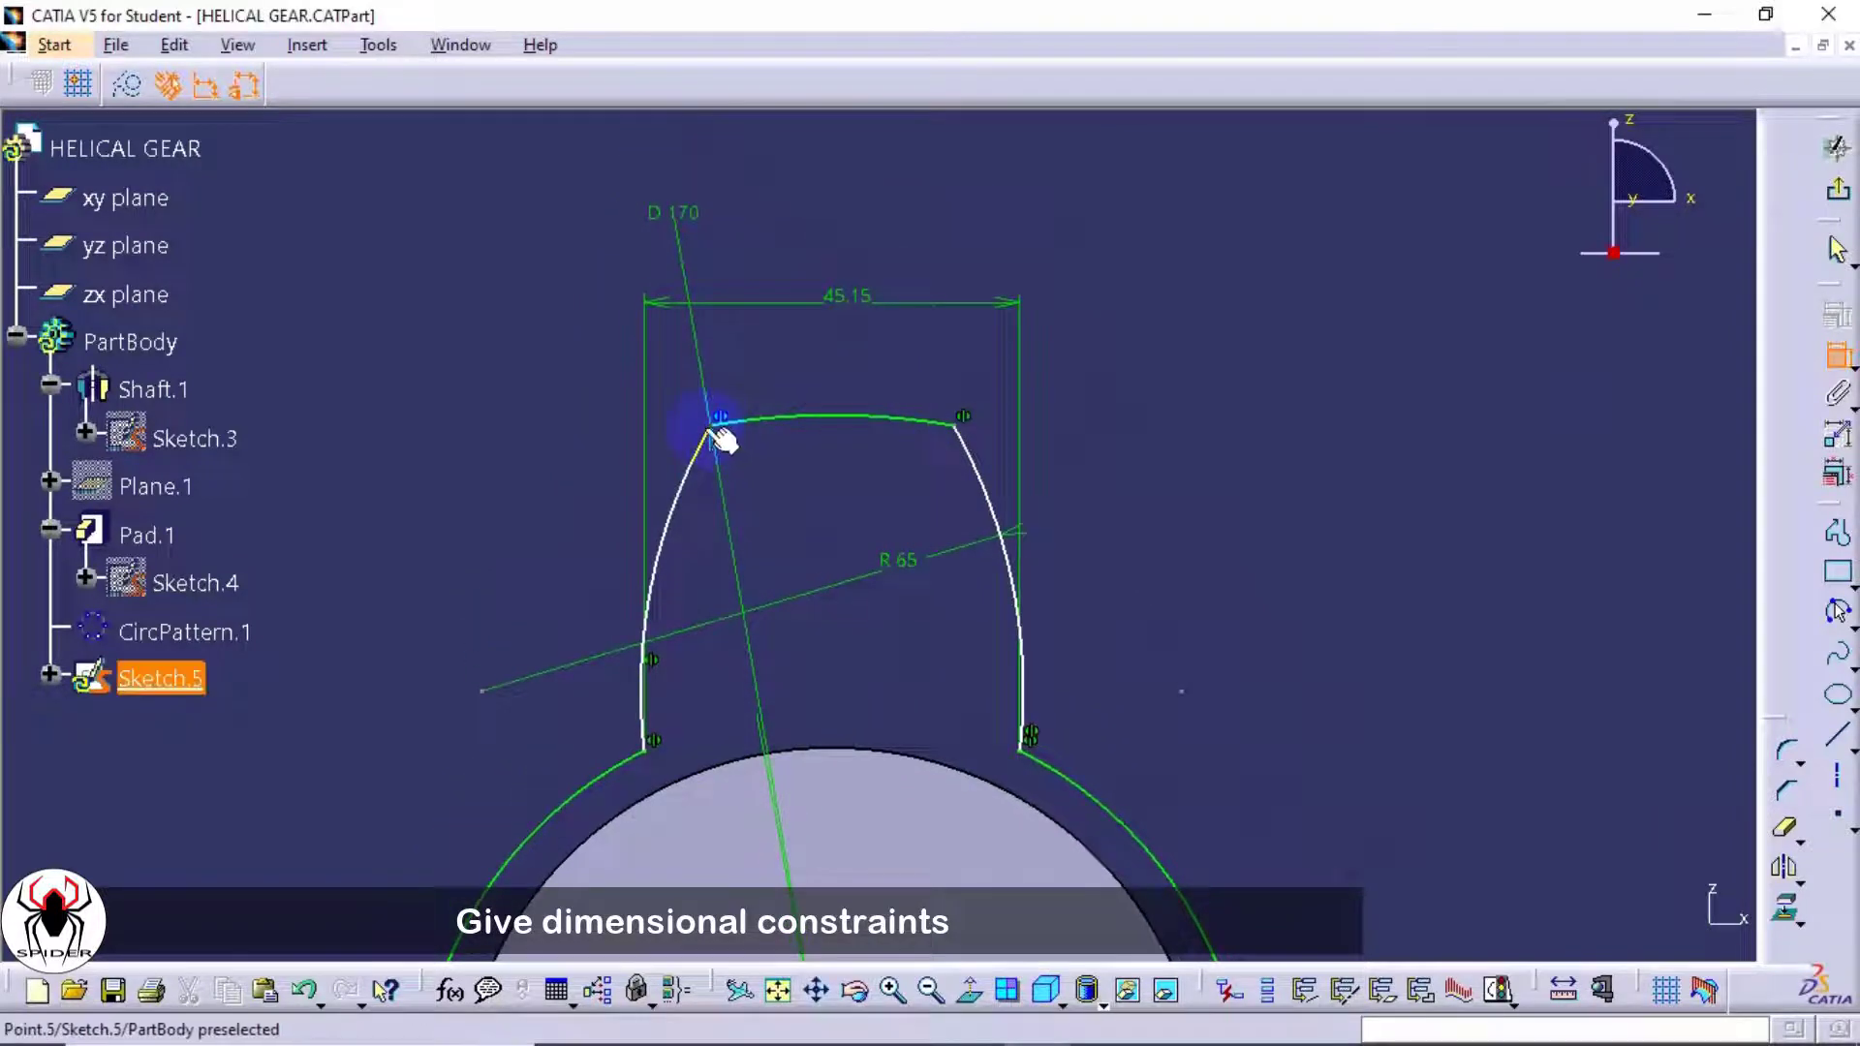
{"action": "left_click", "coordinate": [963, 420]}
{"action": "left_click", "coordinate": [839, 373]}
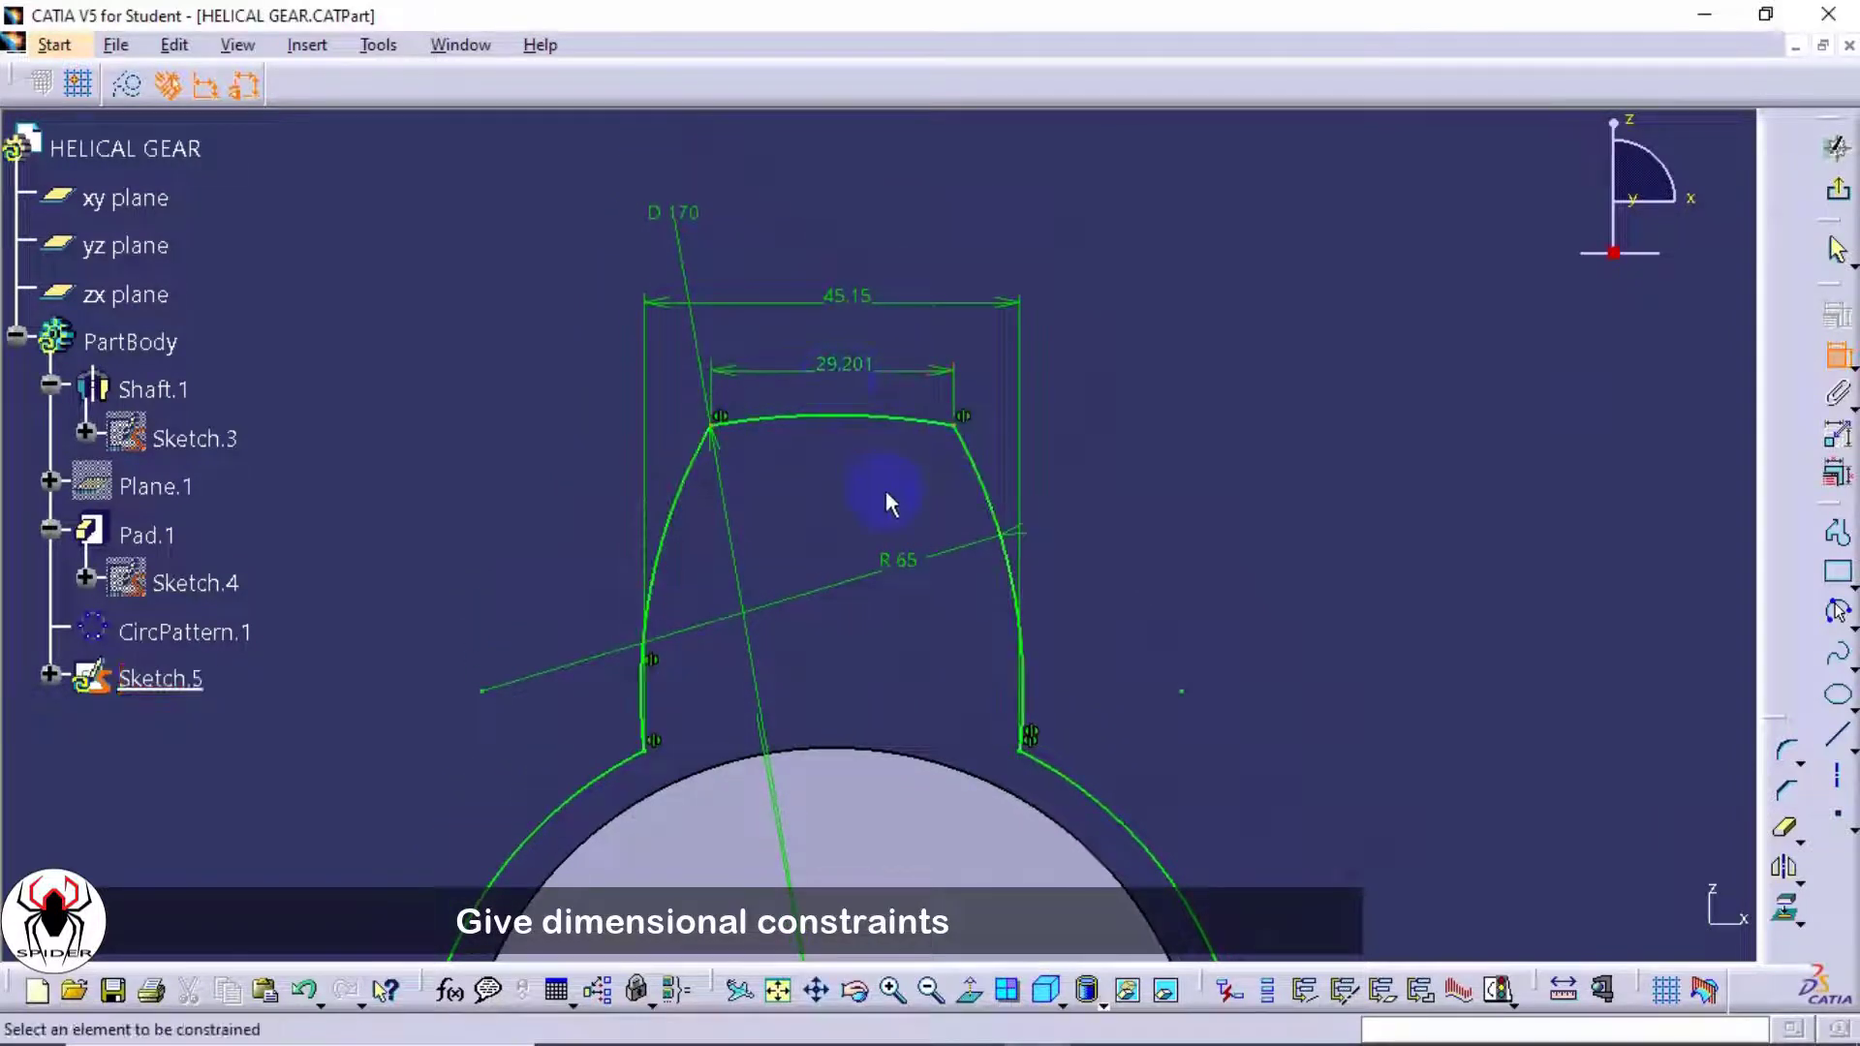
- Set the tooth's base width to 40 mm and its tip width to 15 mm
{"action": "double_click", "coordinate": [850, 295]}
{"action": "type", "text": "4"}
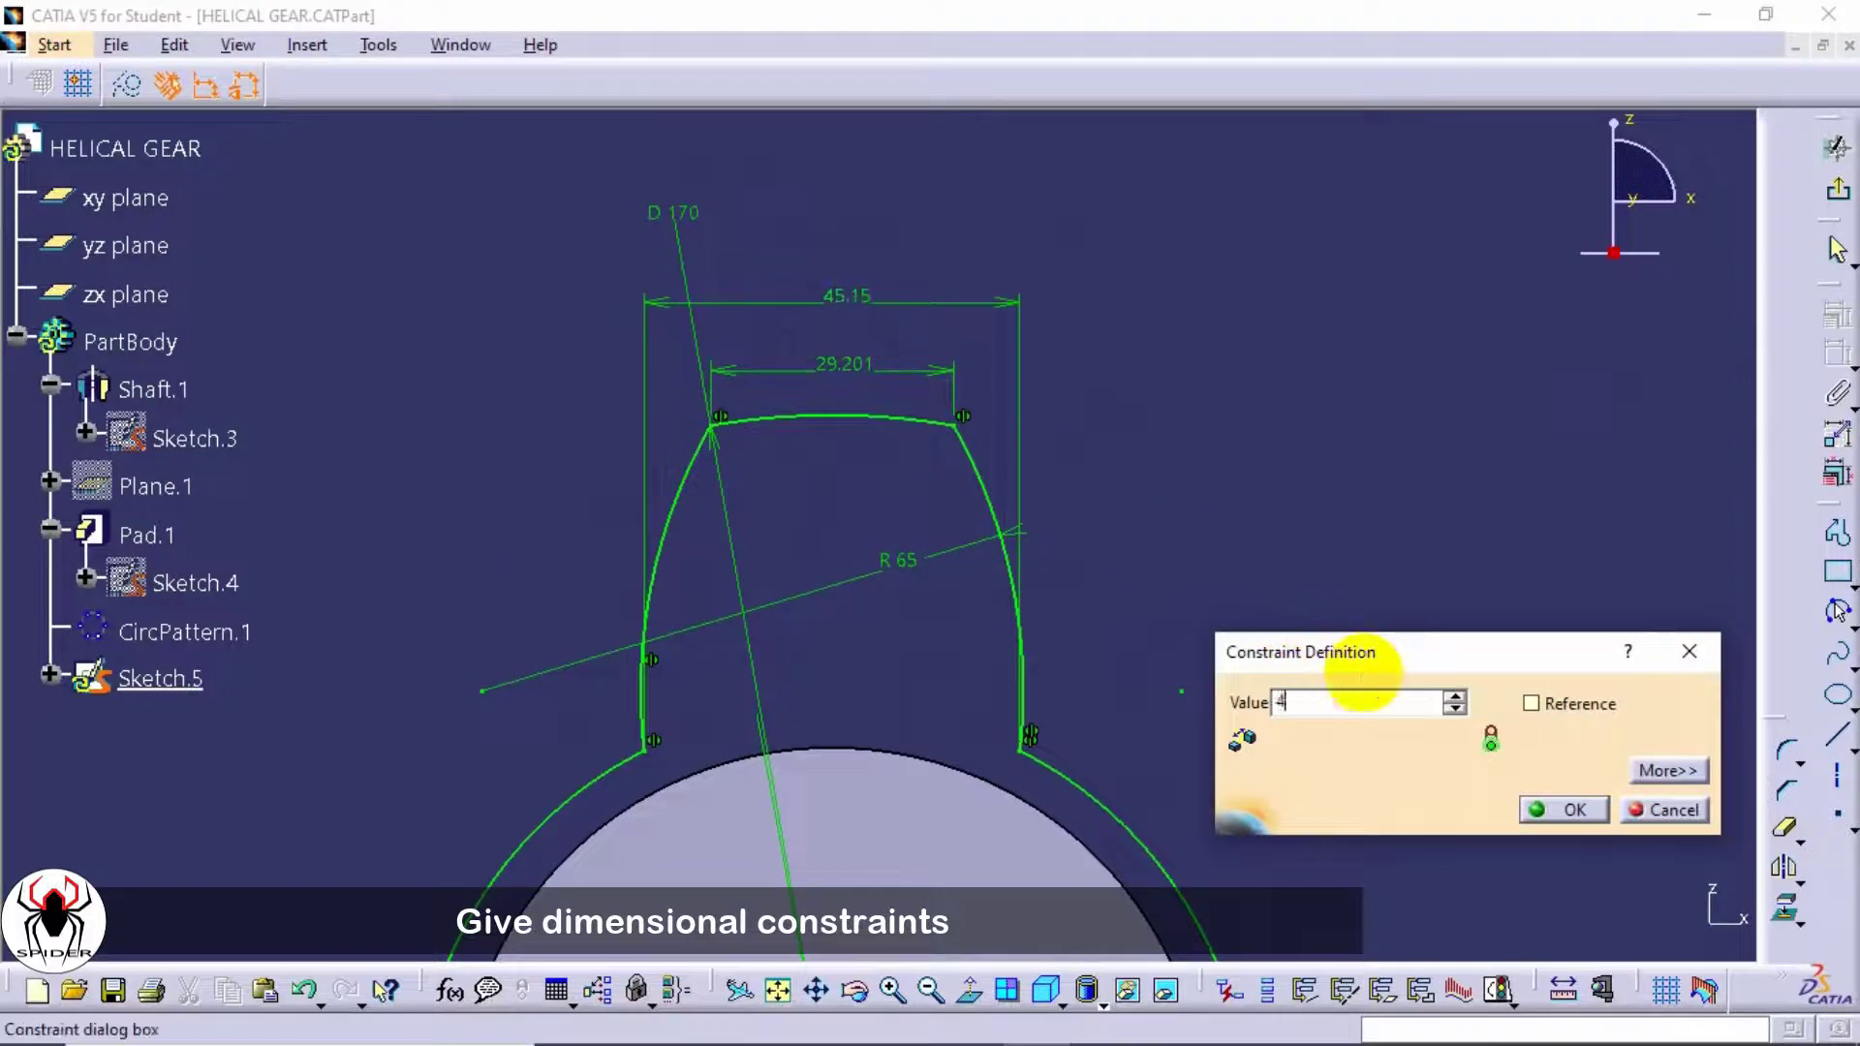
{"action": "type", "text": "0"}
{"action": "left_click", "coordinate": [1564, 809]}
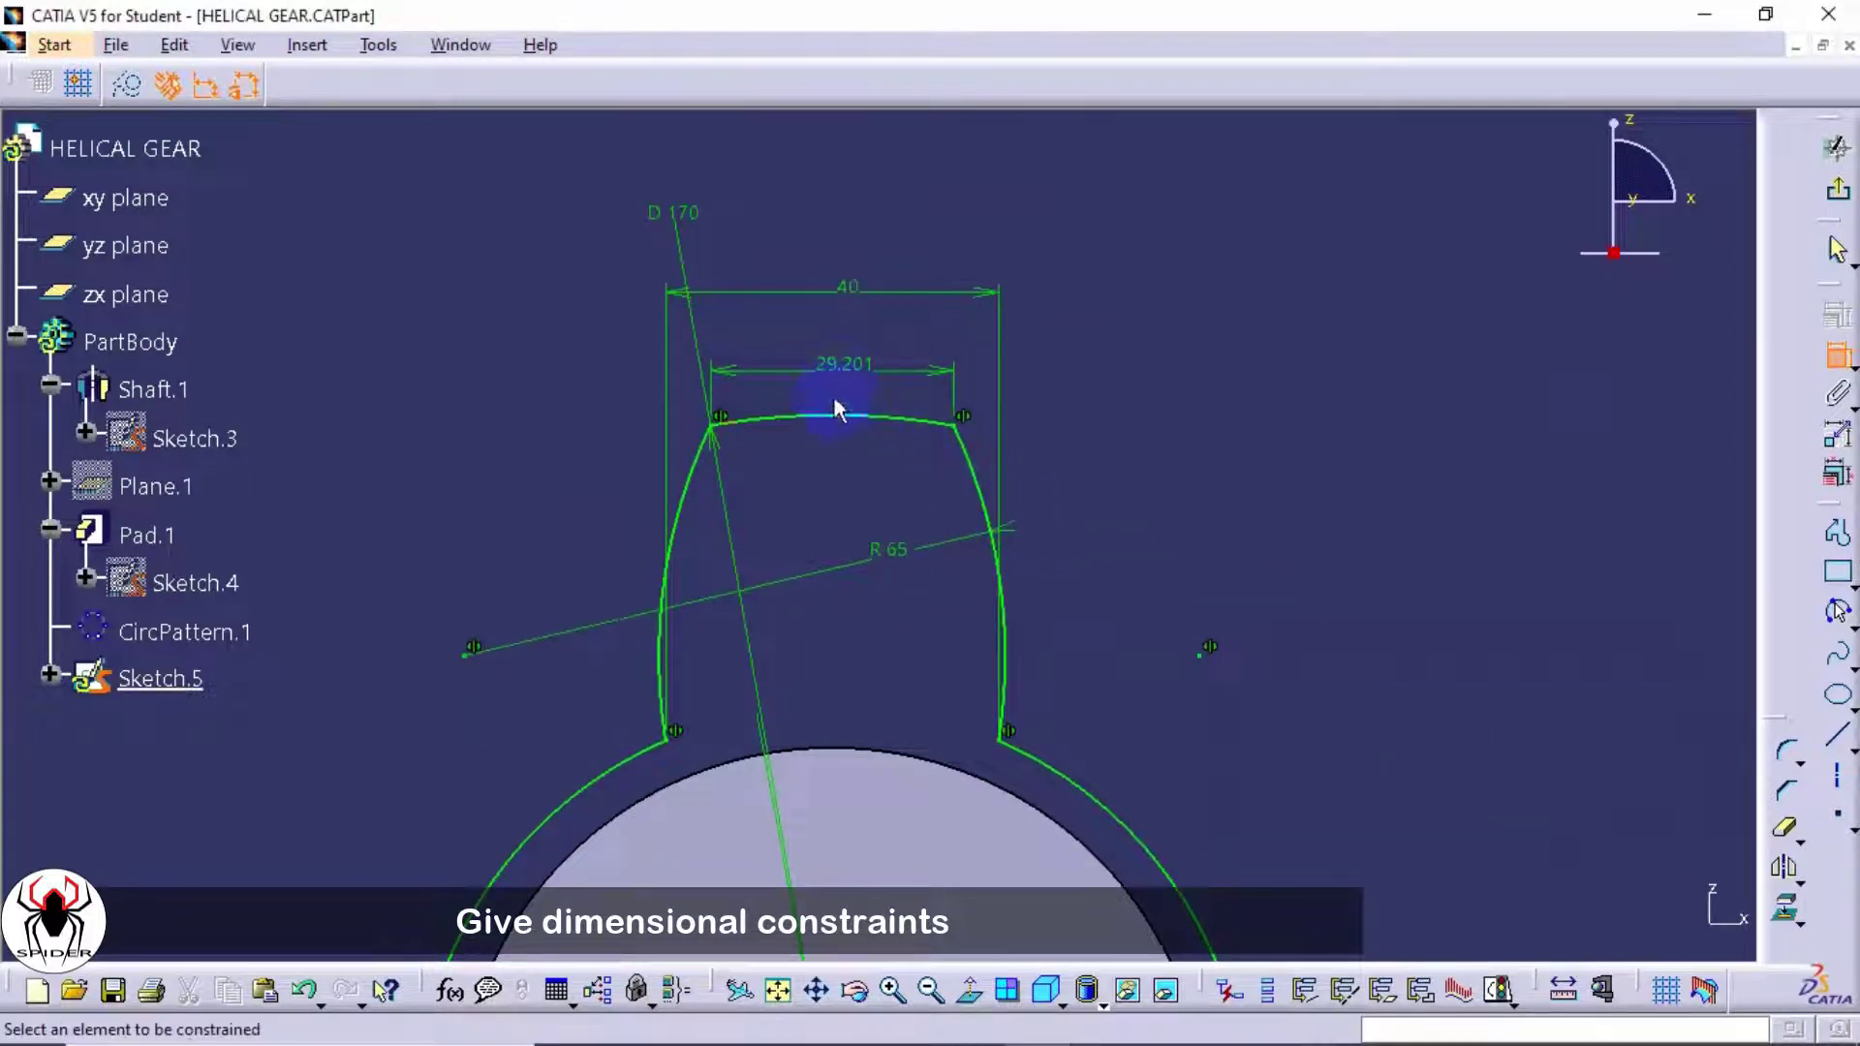
{"action": "double_click", "coordinate": [846, 365]}
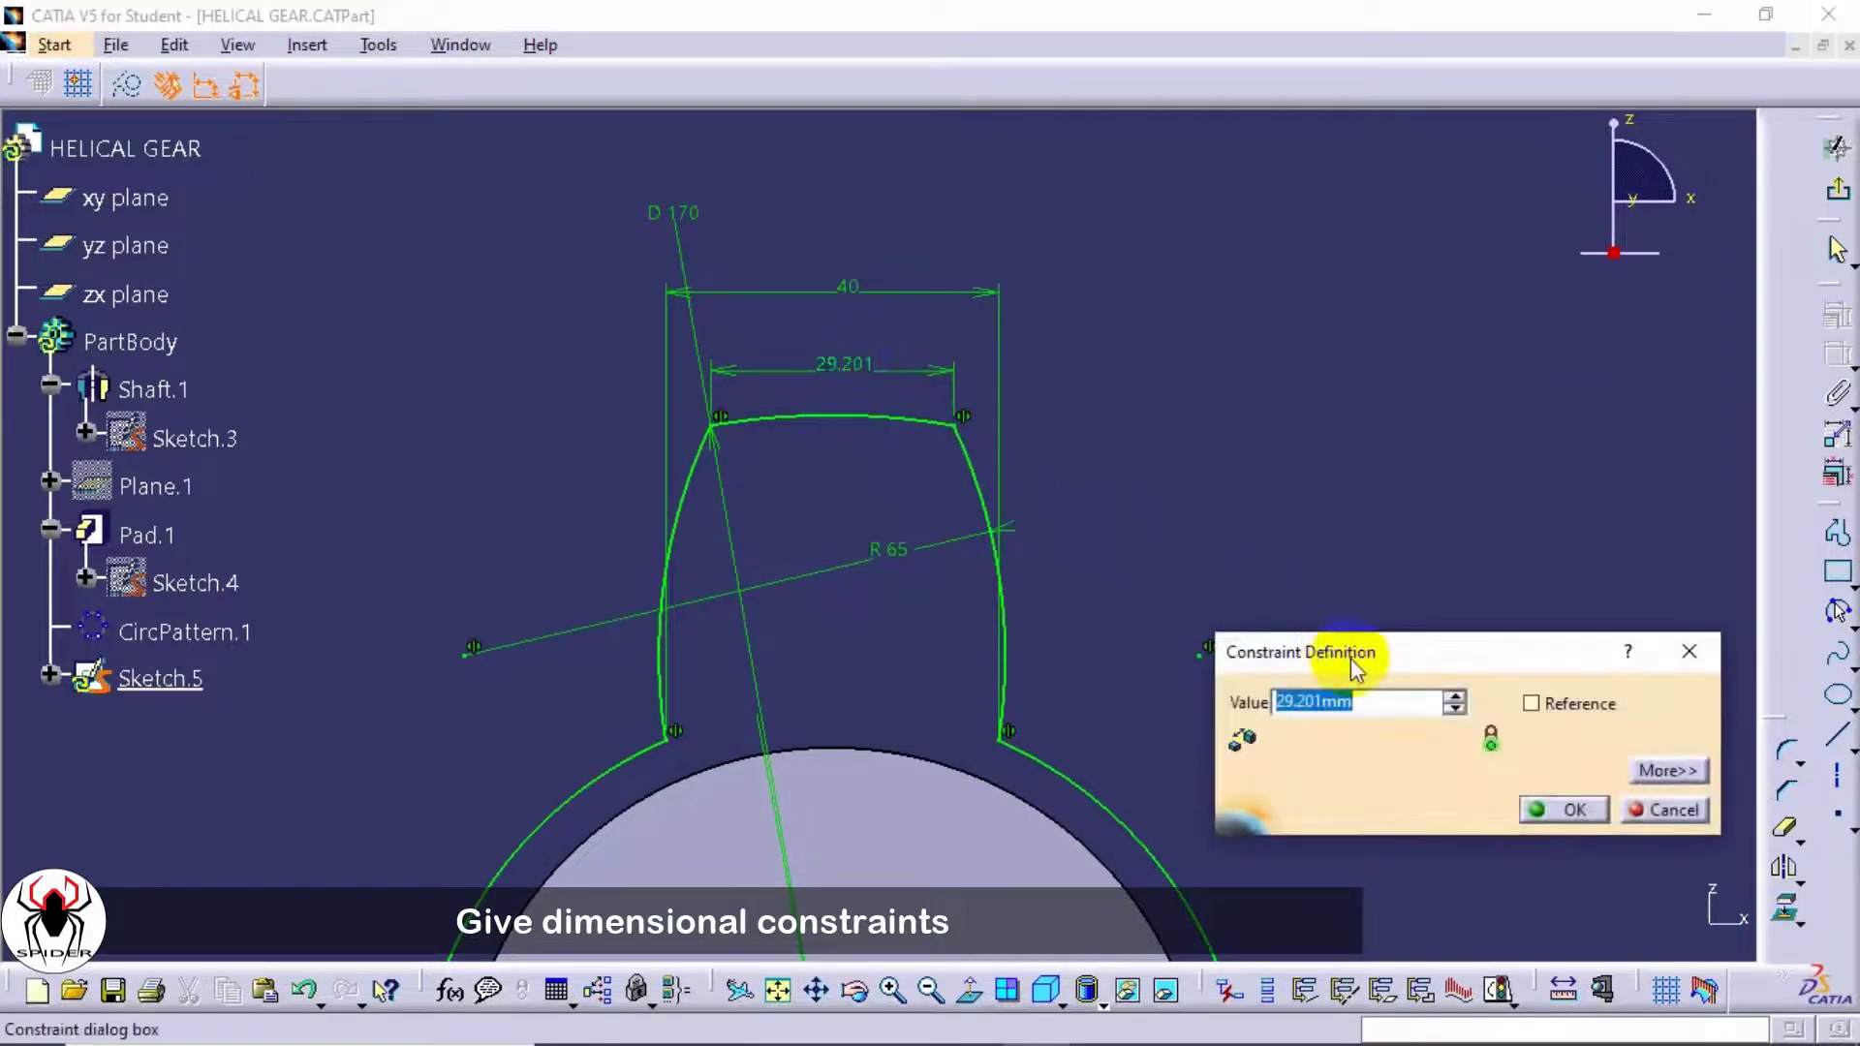
{"action": "type", "text": "15"}
{"action": "left_click", "coordinate": [1564, 809]}
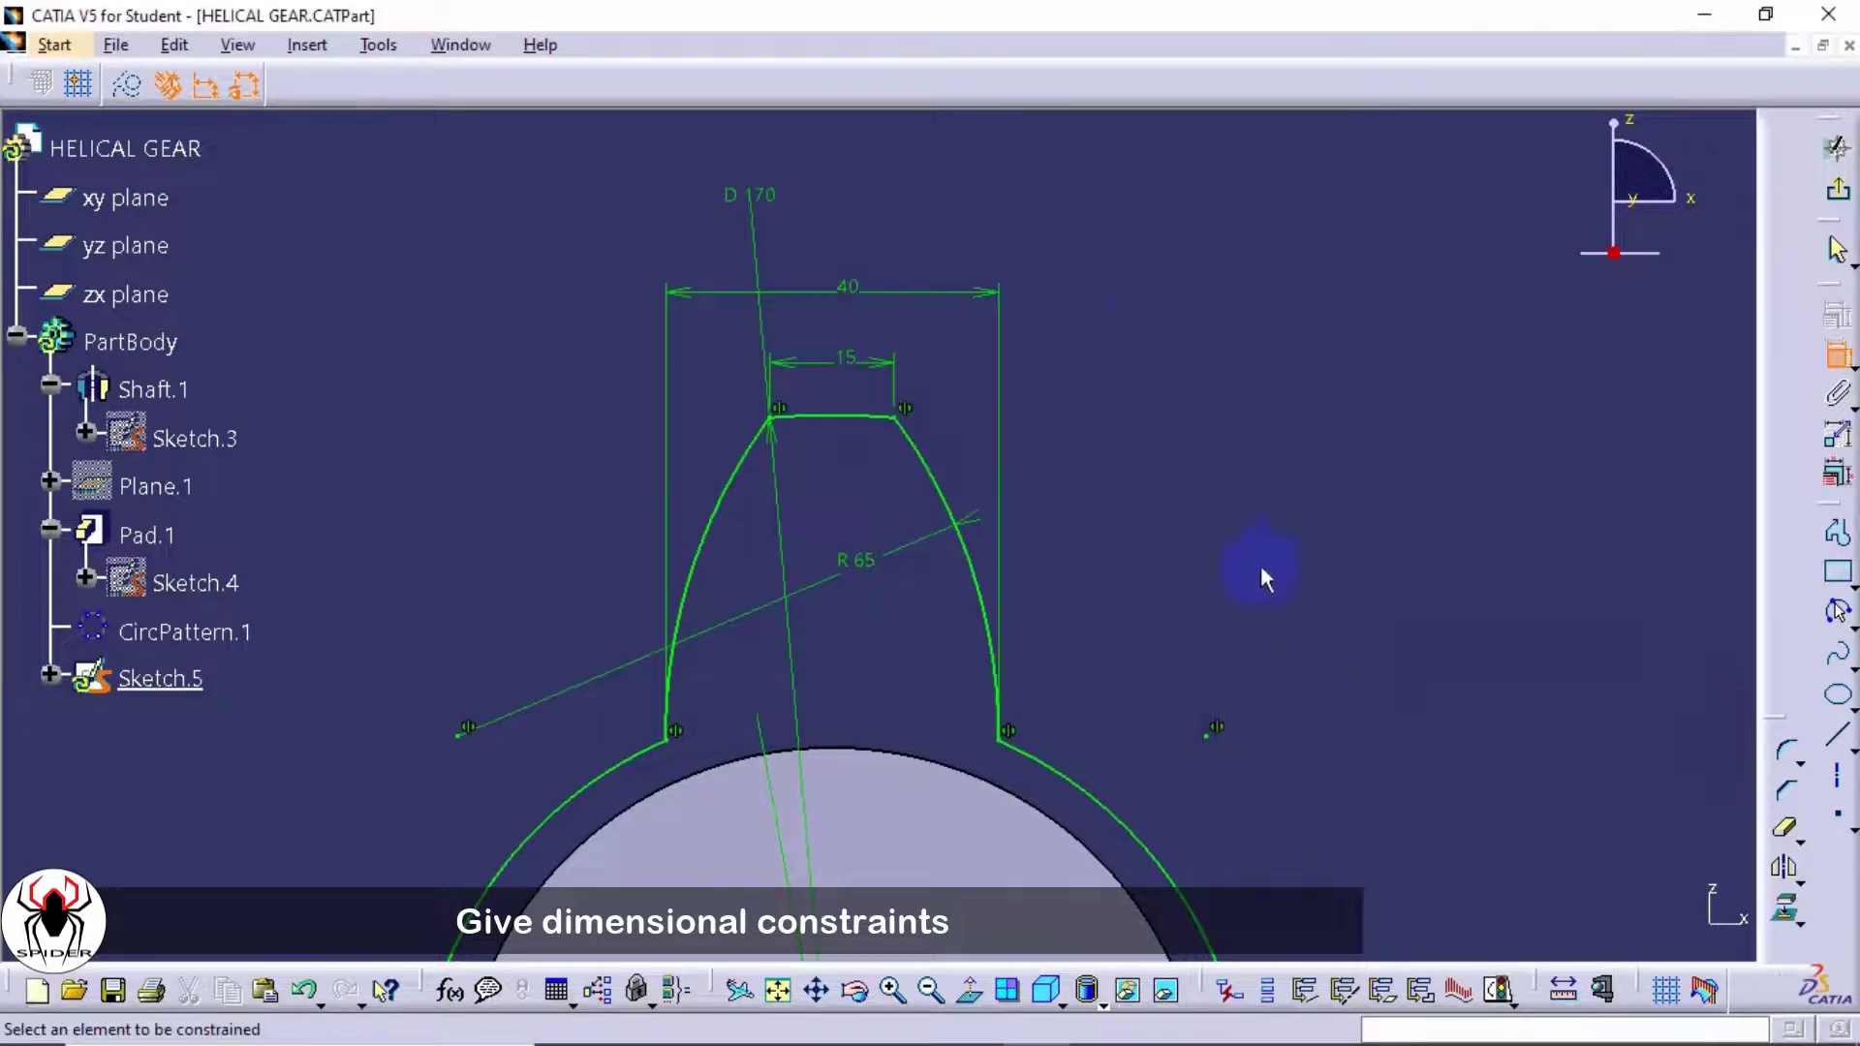
- Exit the finished tooth-profile sketch and return to part modelling
{"action": "mouse_move", "coordinate": [1262, 568]}
{"action": "middle_mouse_down"}
{"action": "mouse_move", "coordinate": [1131, 345]}
{"action": "mouse_move", "coordinate": [1175, 440]}
{"action": "mouse_move", "coordinate": [1142, 271]}
{"action": "mouse_move", "coordinate": [1139, 329]}
{"action": "middle_mouse_up"}
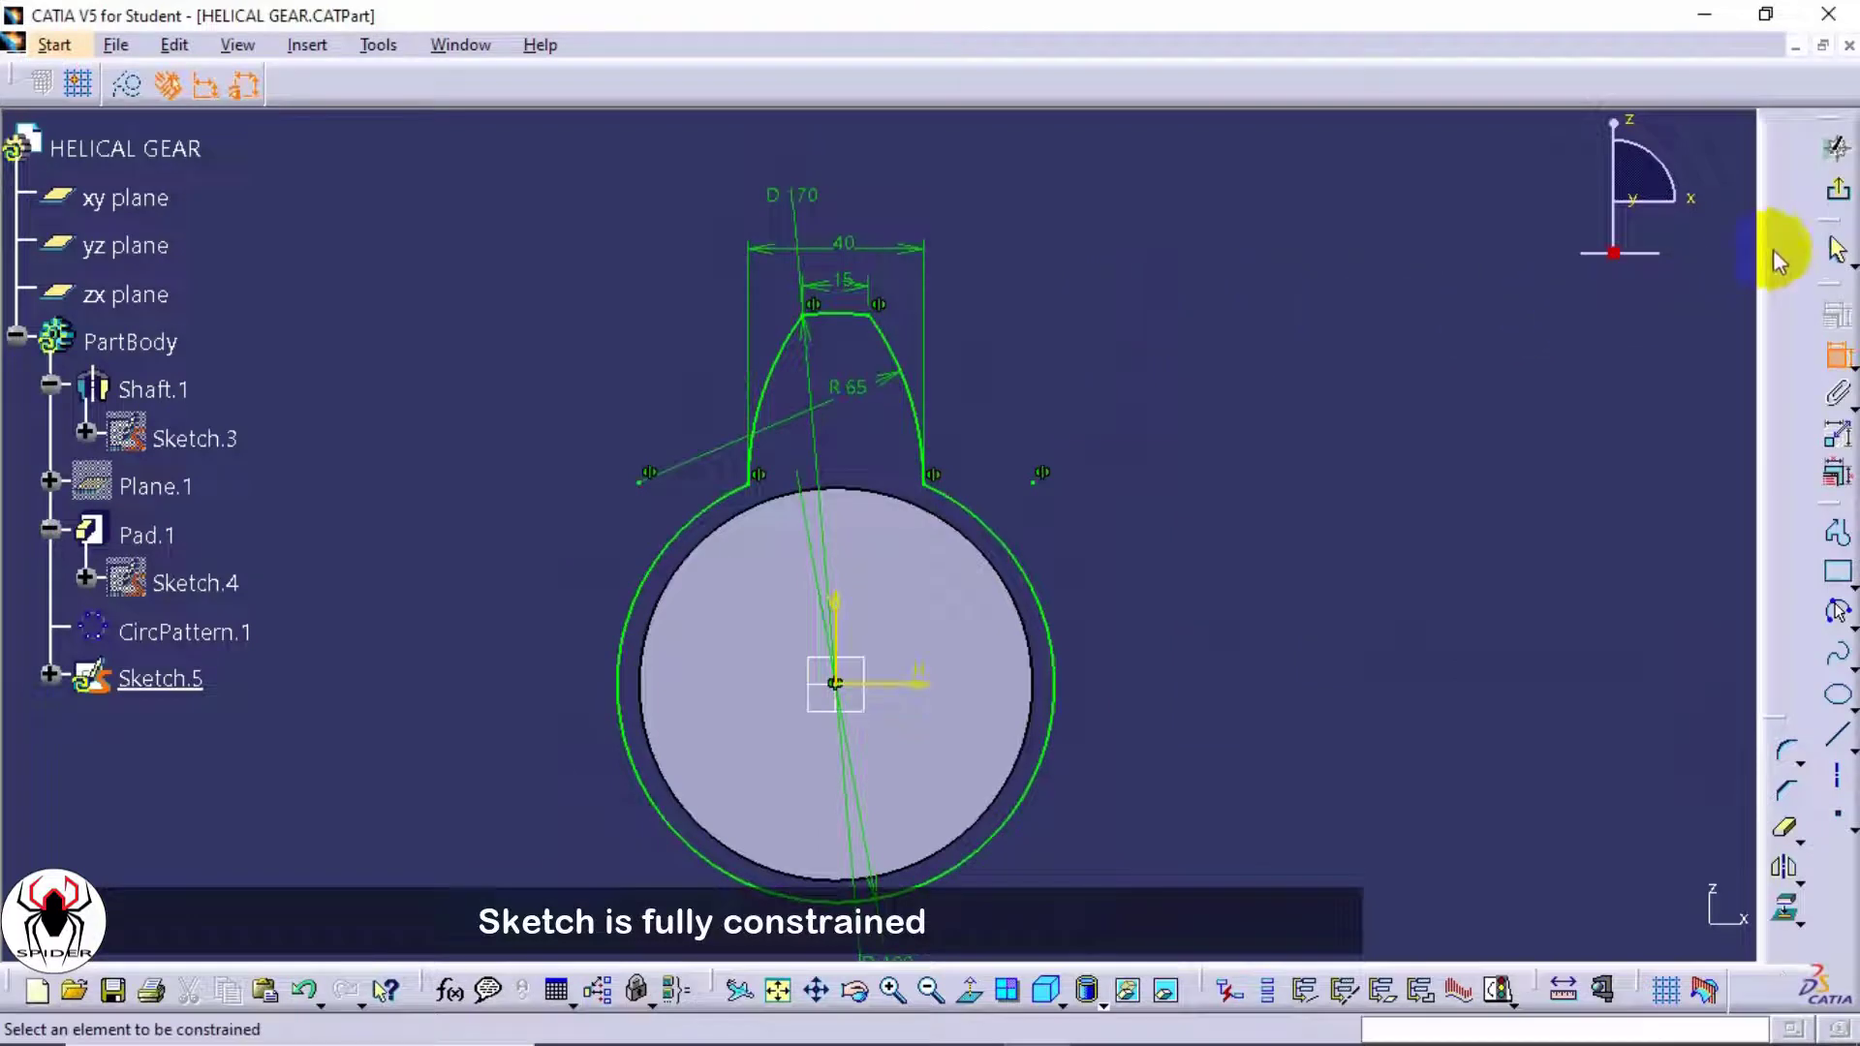
{"action": "left_click", "coordinate": [1838, 189]}
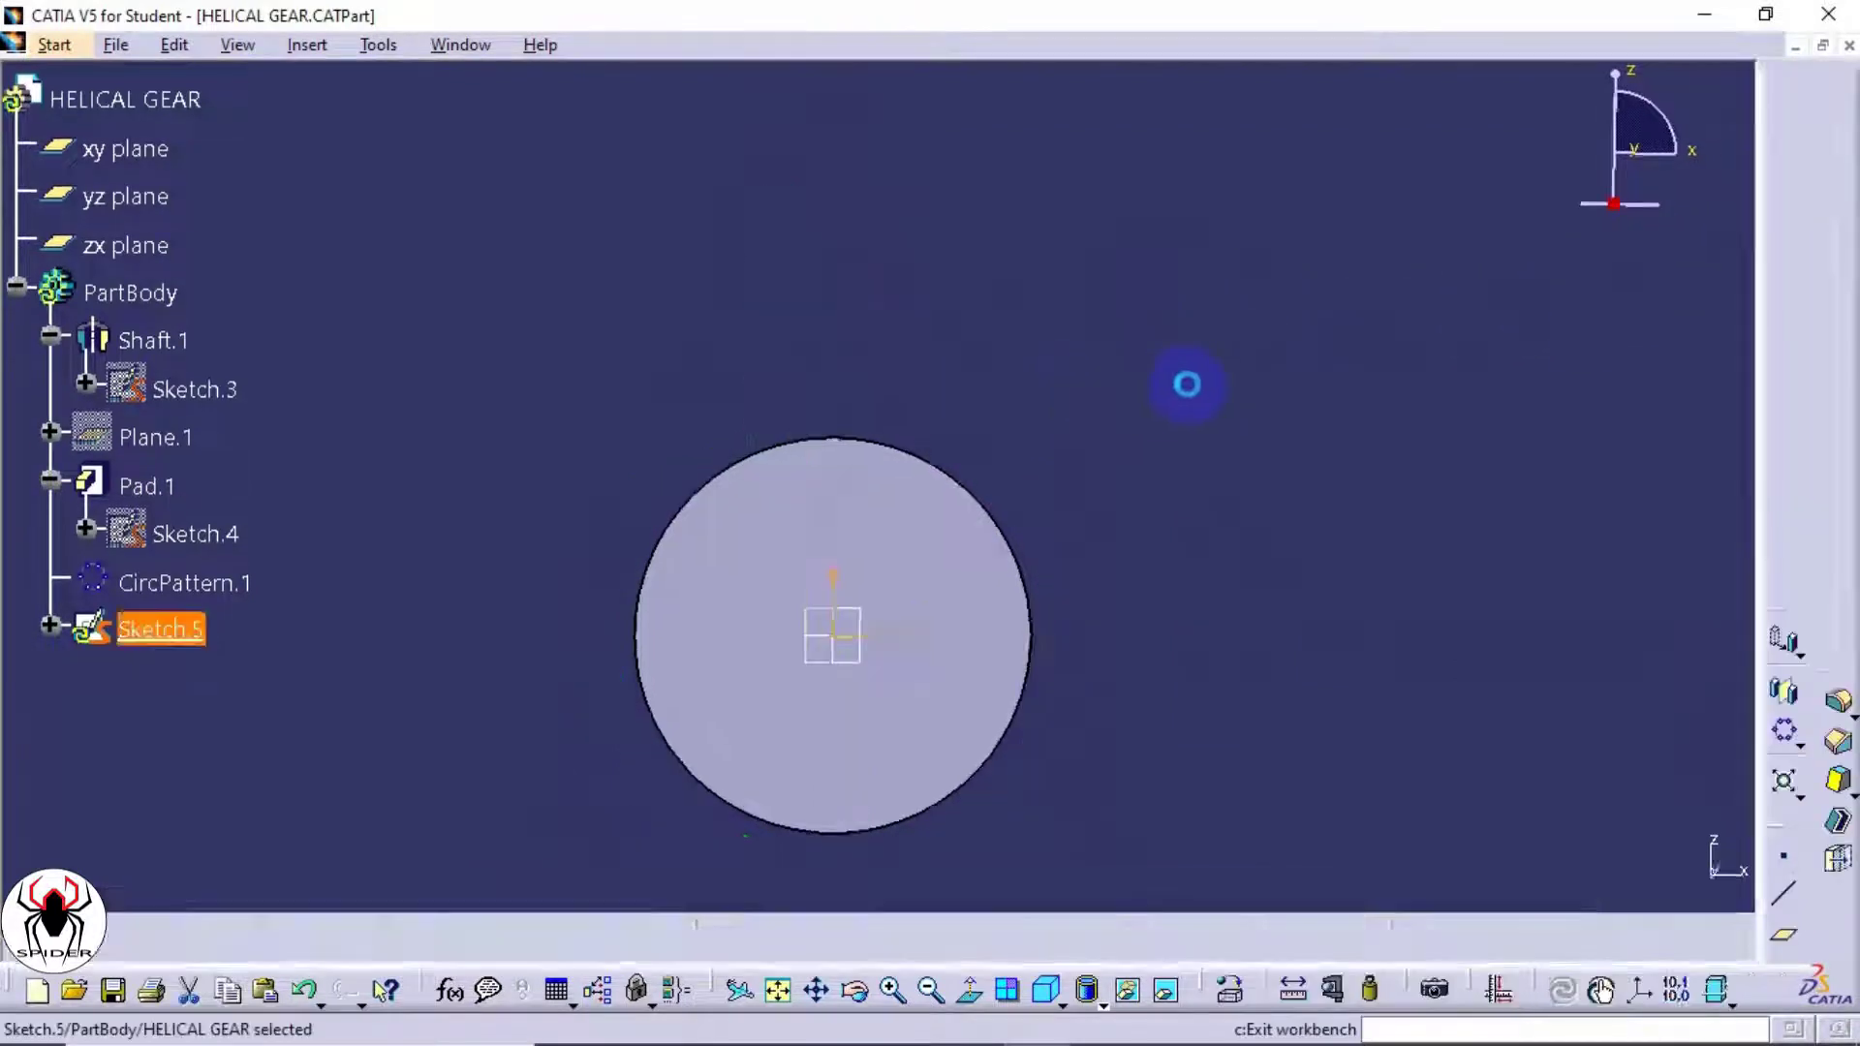
{"action": "middle_click_drag", "start_coordinate": [1204, 358], "coordinate": [1059, 365]}
{"action": "middle_click_drag", "start_coordinate": [1103, 647], "coordinate": [1033, 351]}
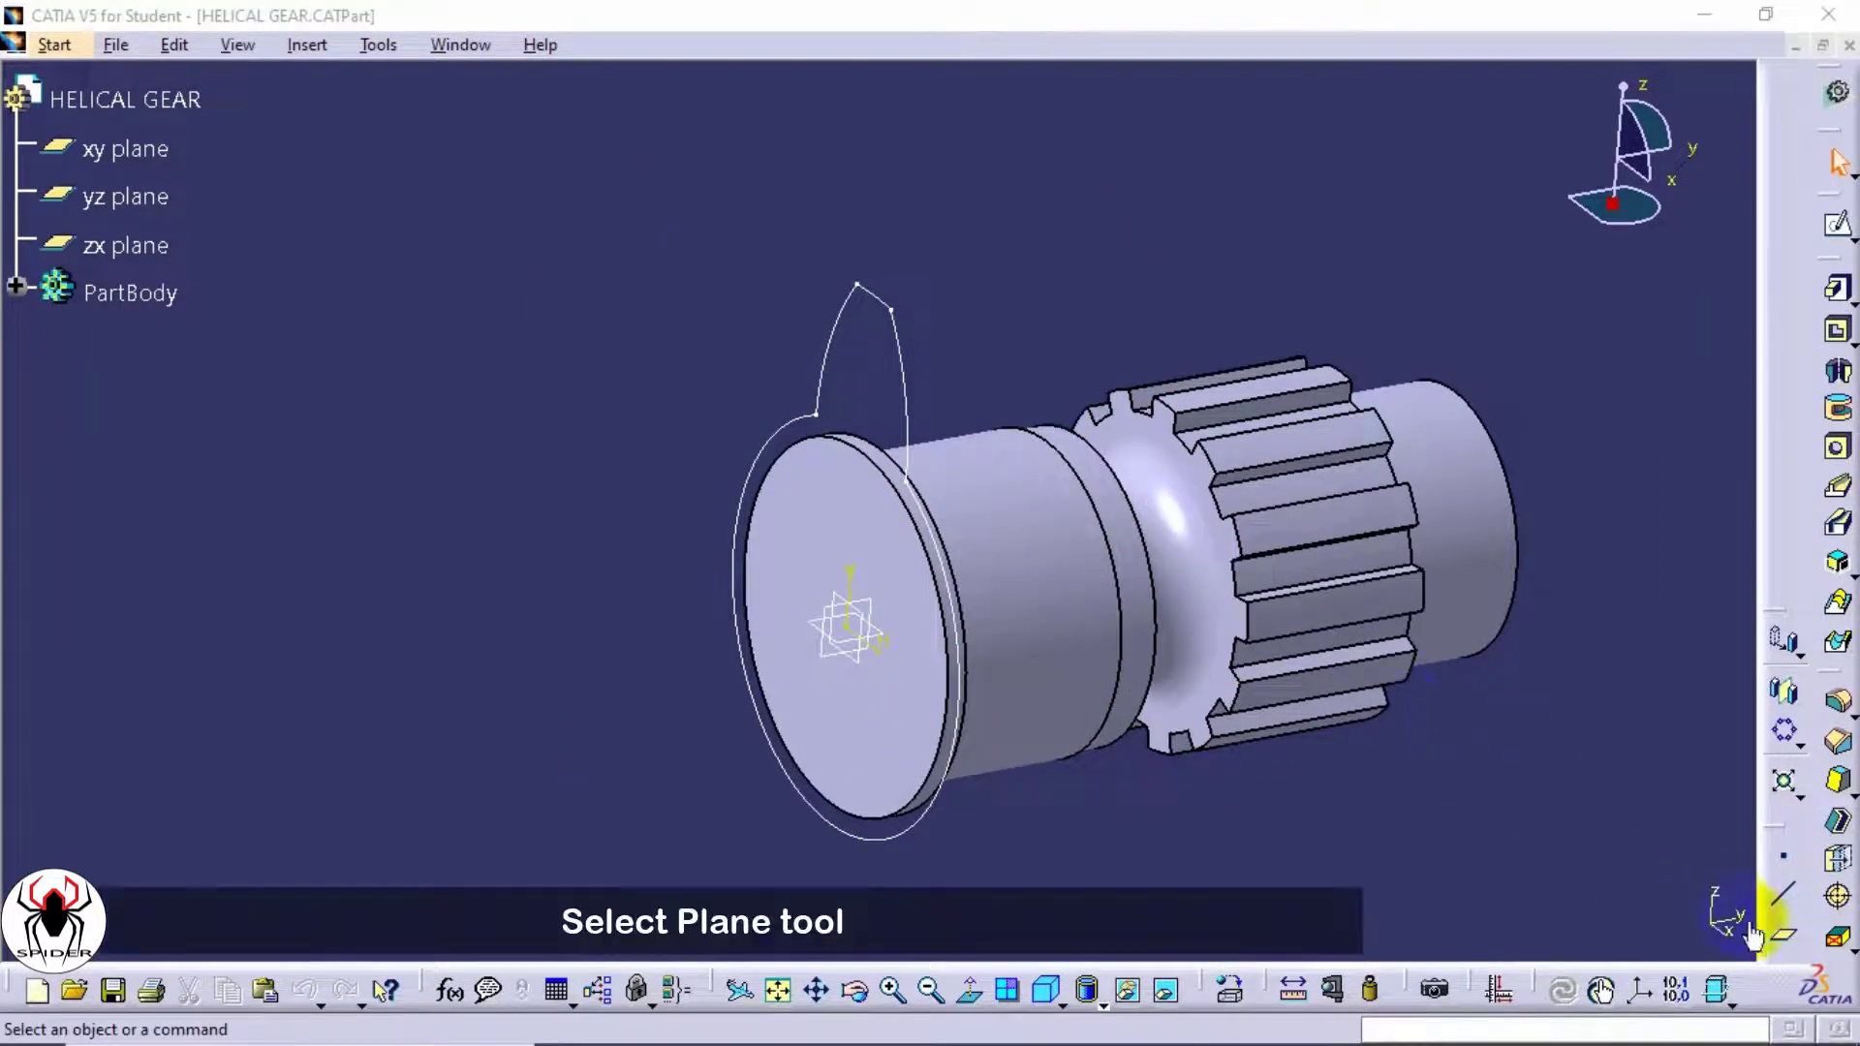
- Create a reference plane offset 45 mm outward from the flat end face of the flange
{"action": "left_click", "coordinate": [1785, 938]}
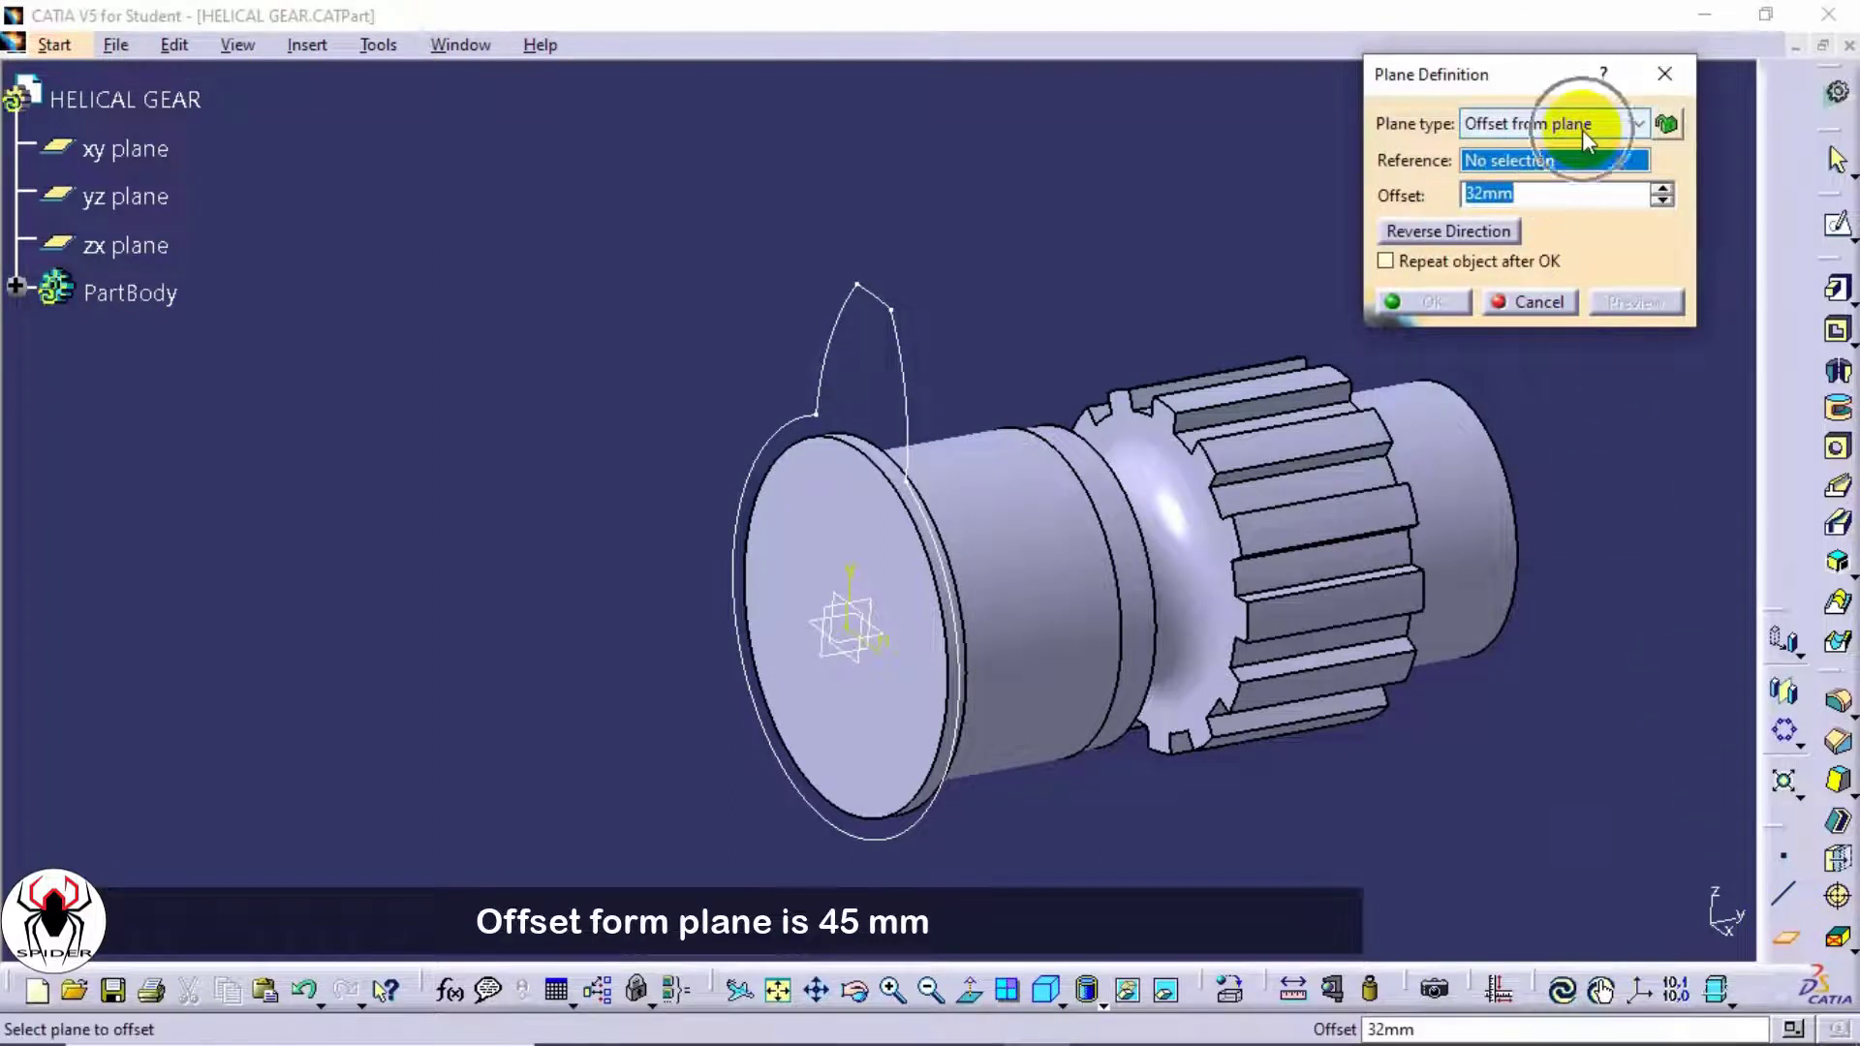
{"action": "left_click", "coordinate": [1536, 192]}
{"action": "left_click_drag", "start_coordinate": [1519, 196], "coordinate": [1441, 195]}
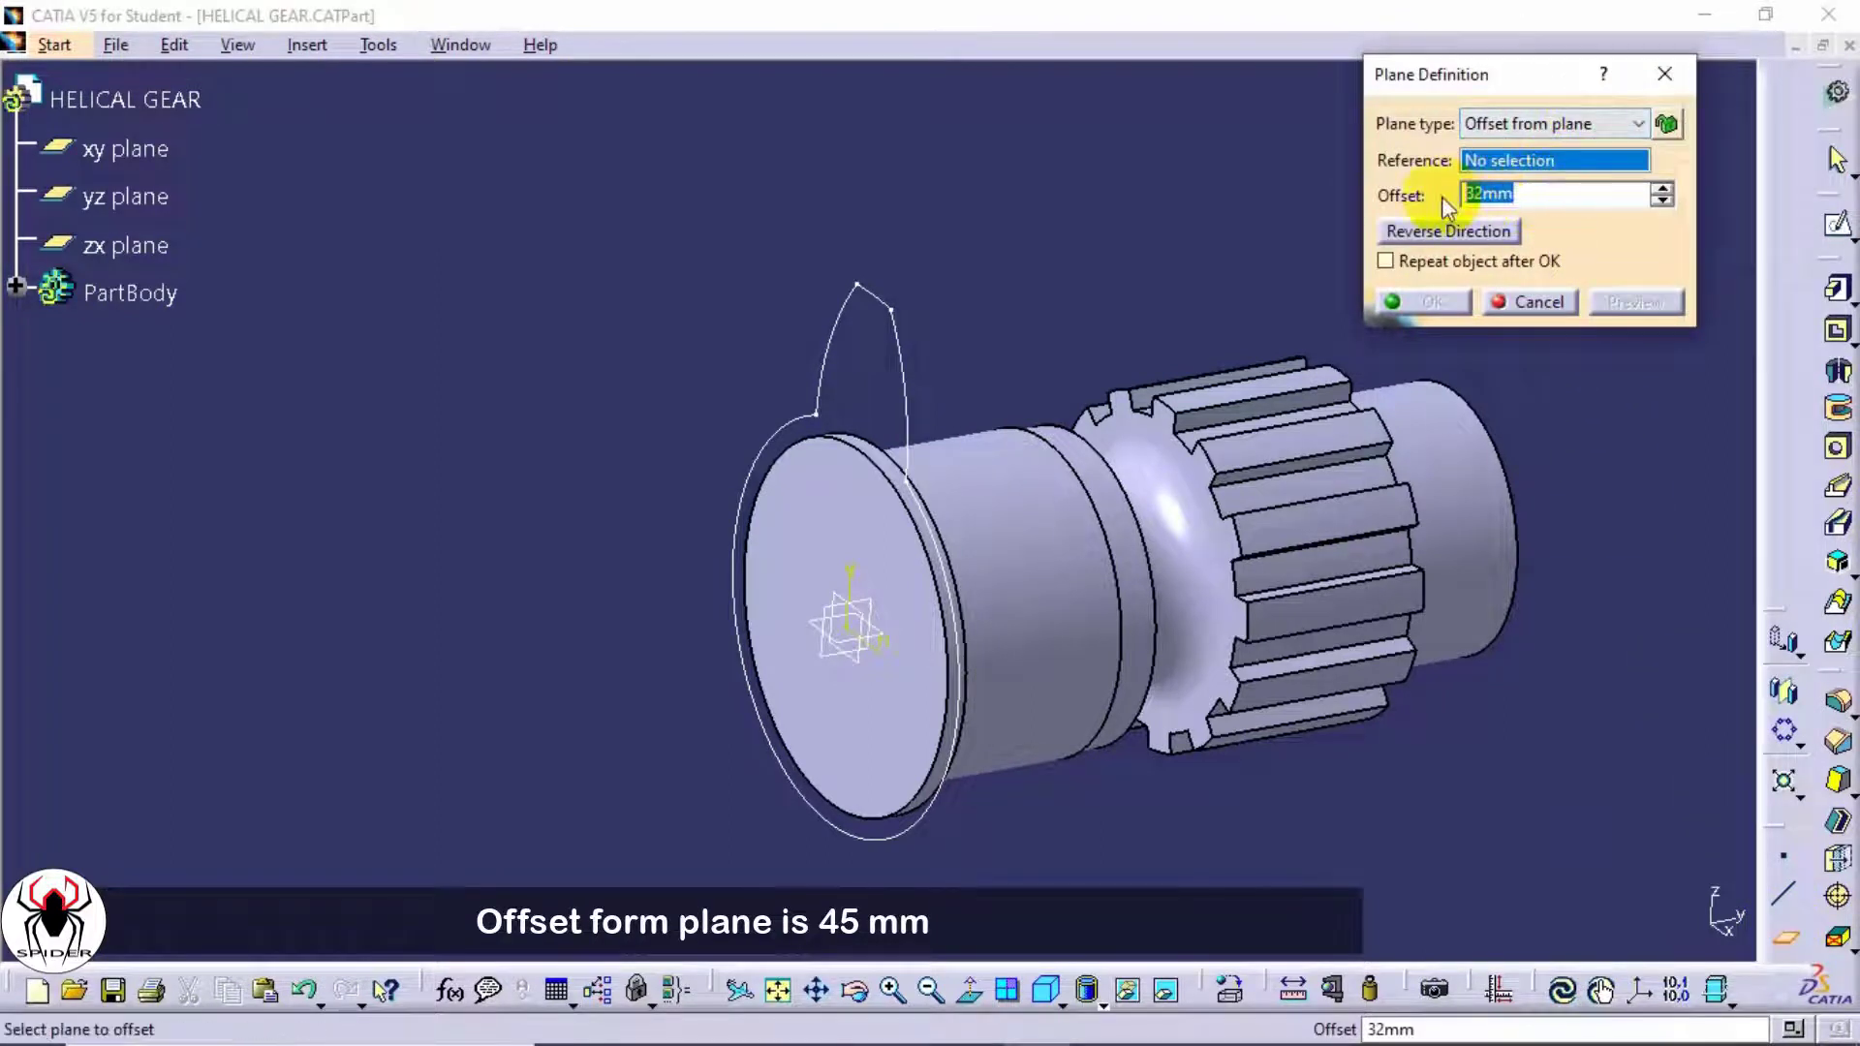
{"action": "type", "text": "45"}
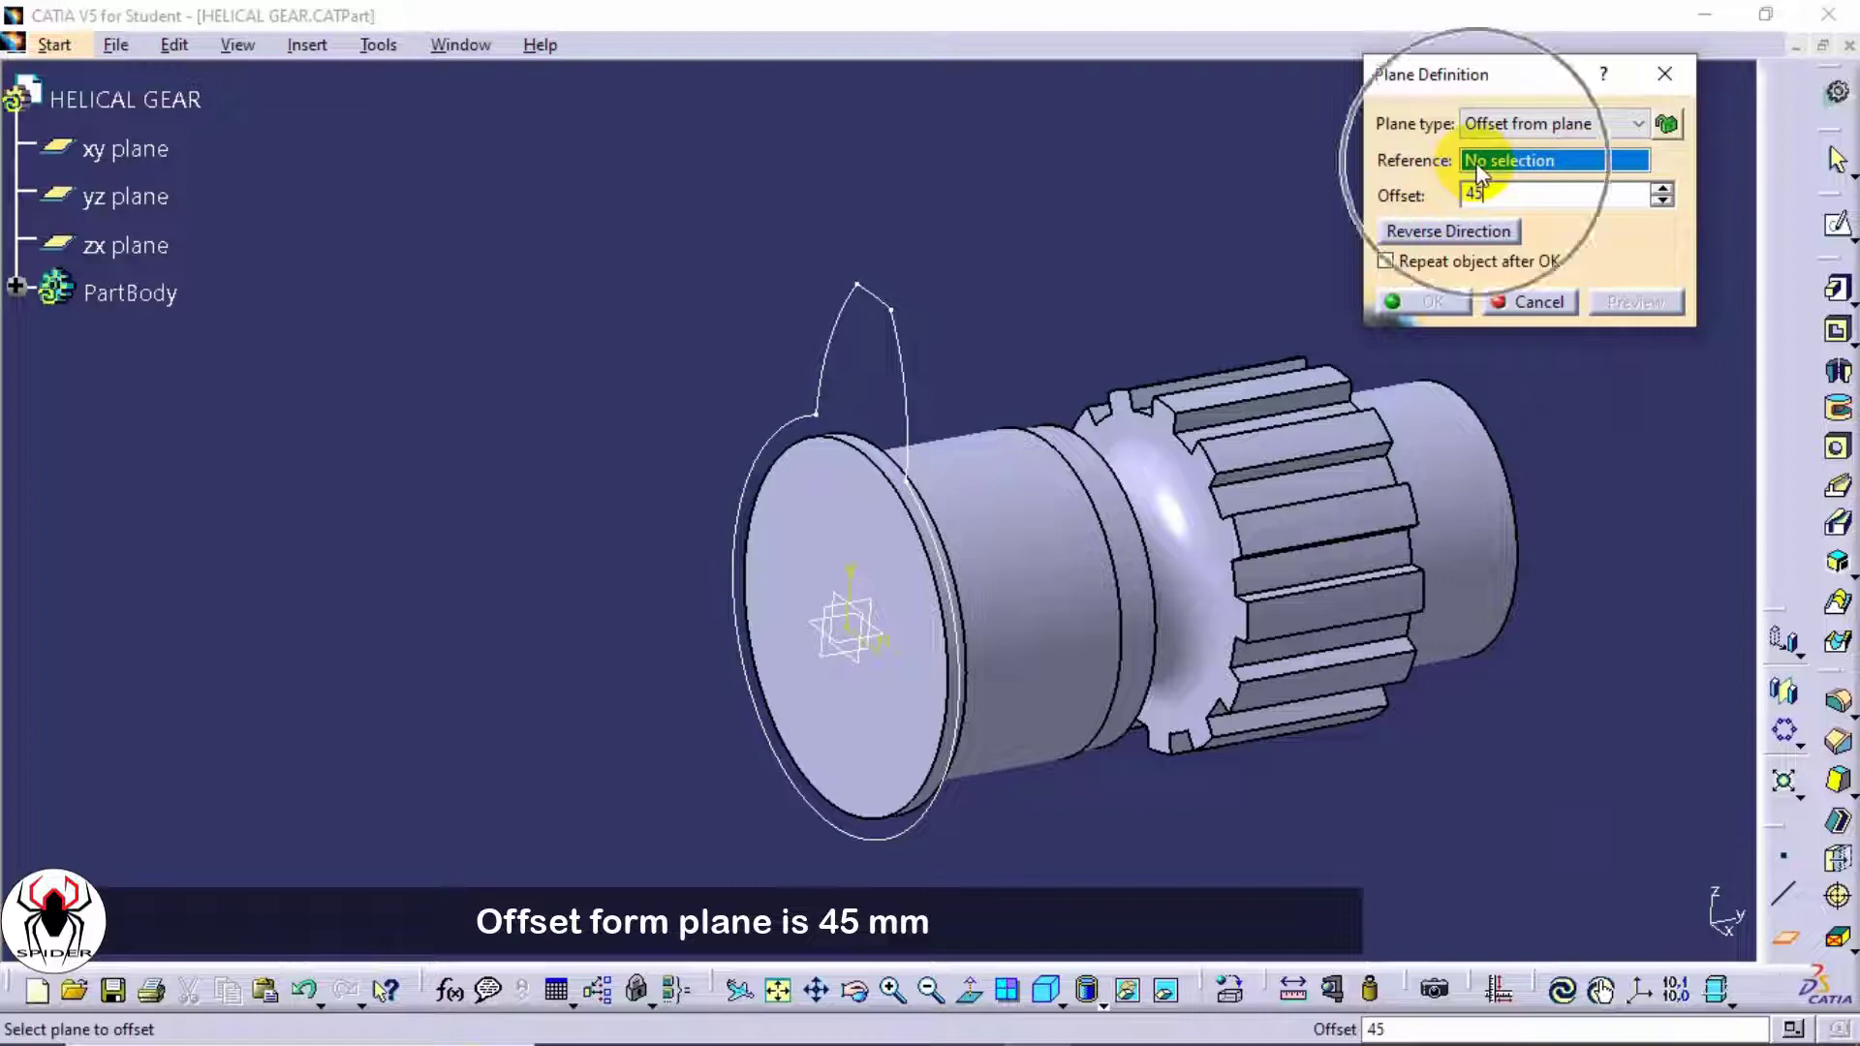
{"action": "left_click", "coordinate": [852, 531]}
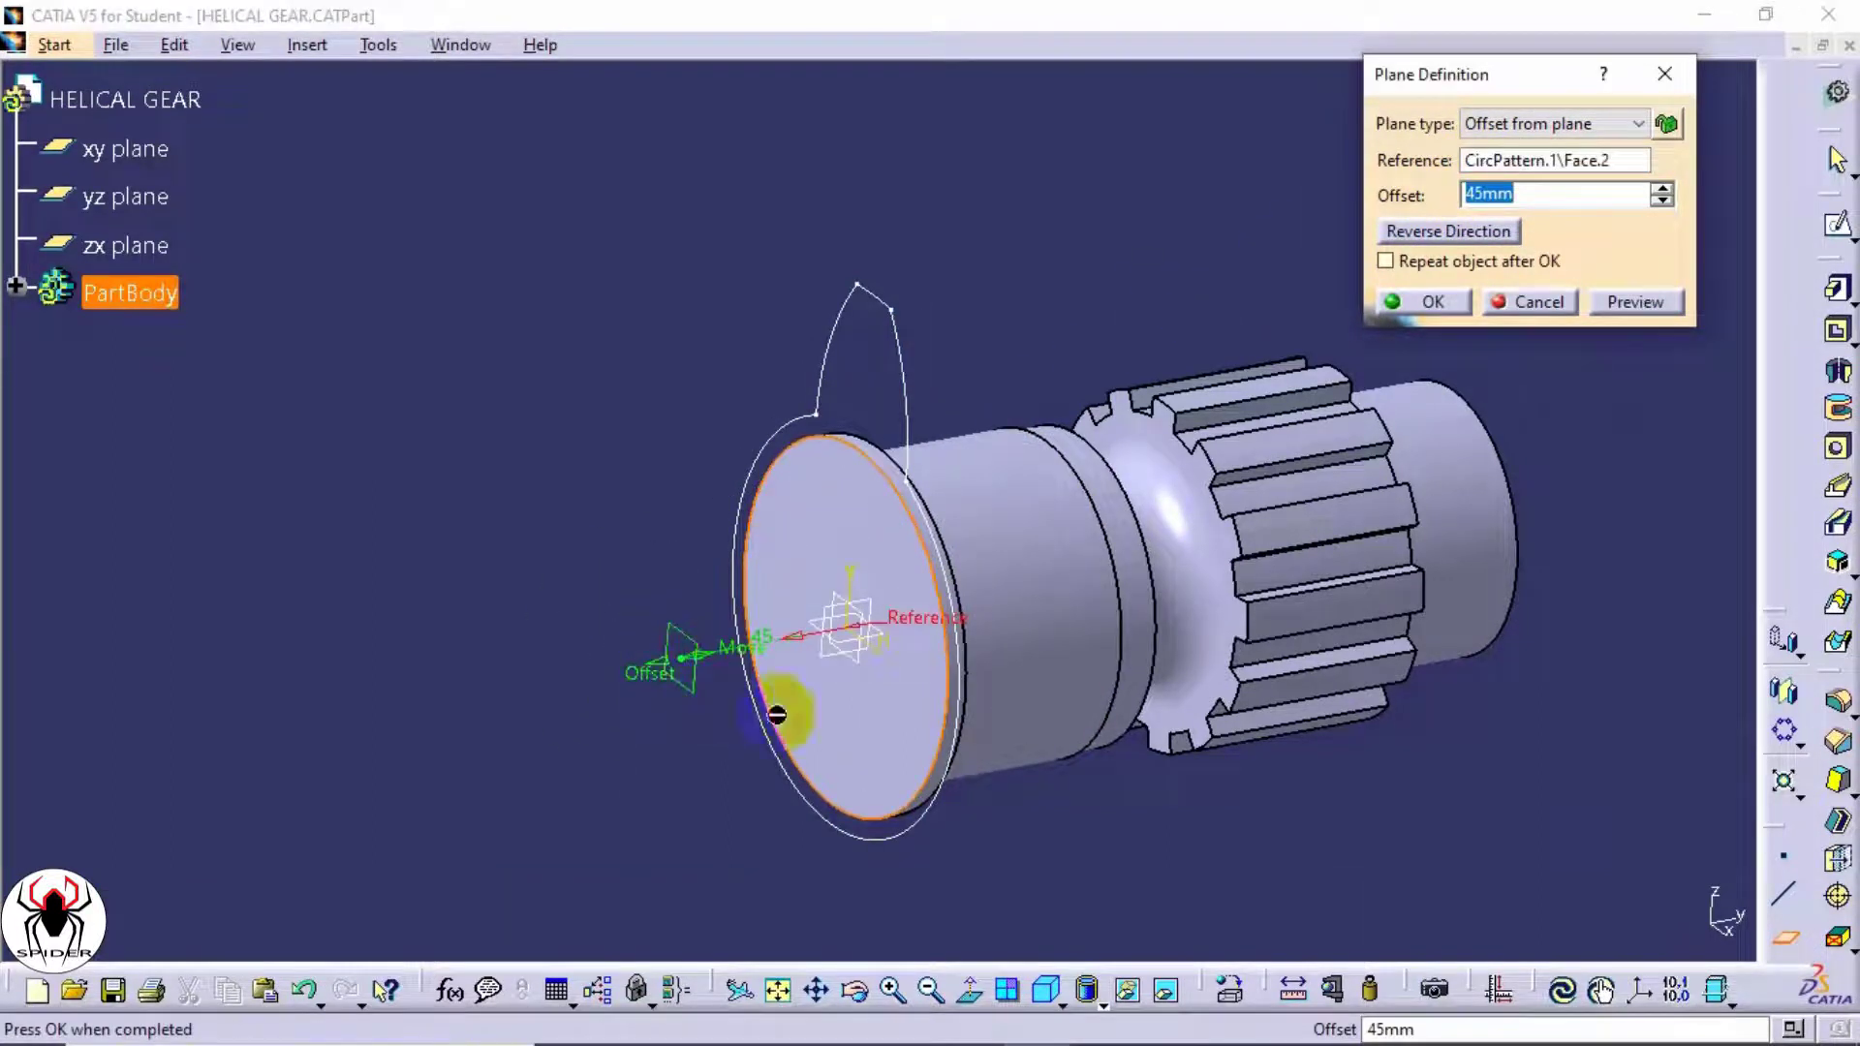
{"action": "left_click", "coordinate": [1395, 303]}
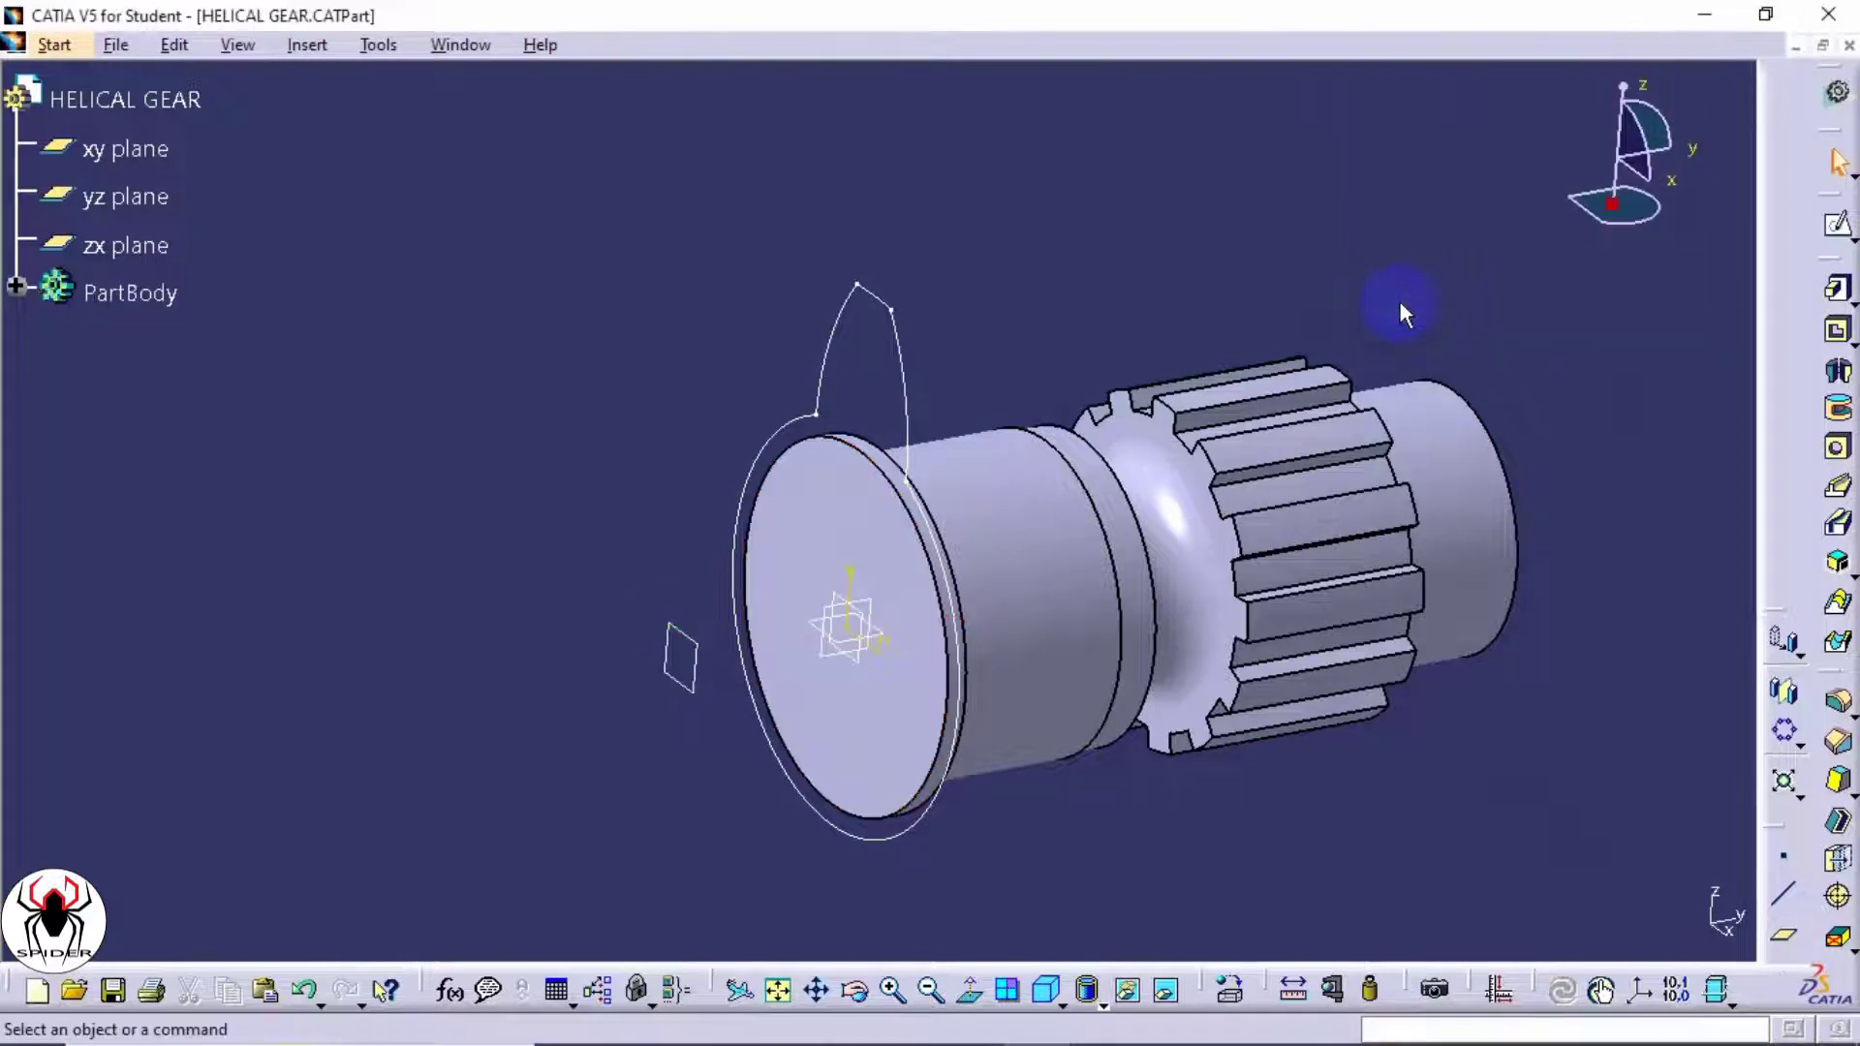
- Start a new sketch on the offset plane in front of the flange, viewed square-on from the flange side
{"action": "left_click", "coordinate": [1837, 224]}
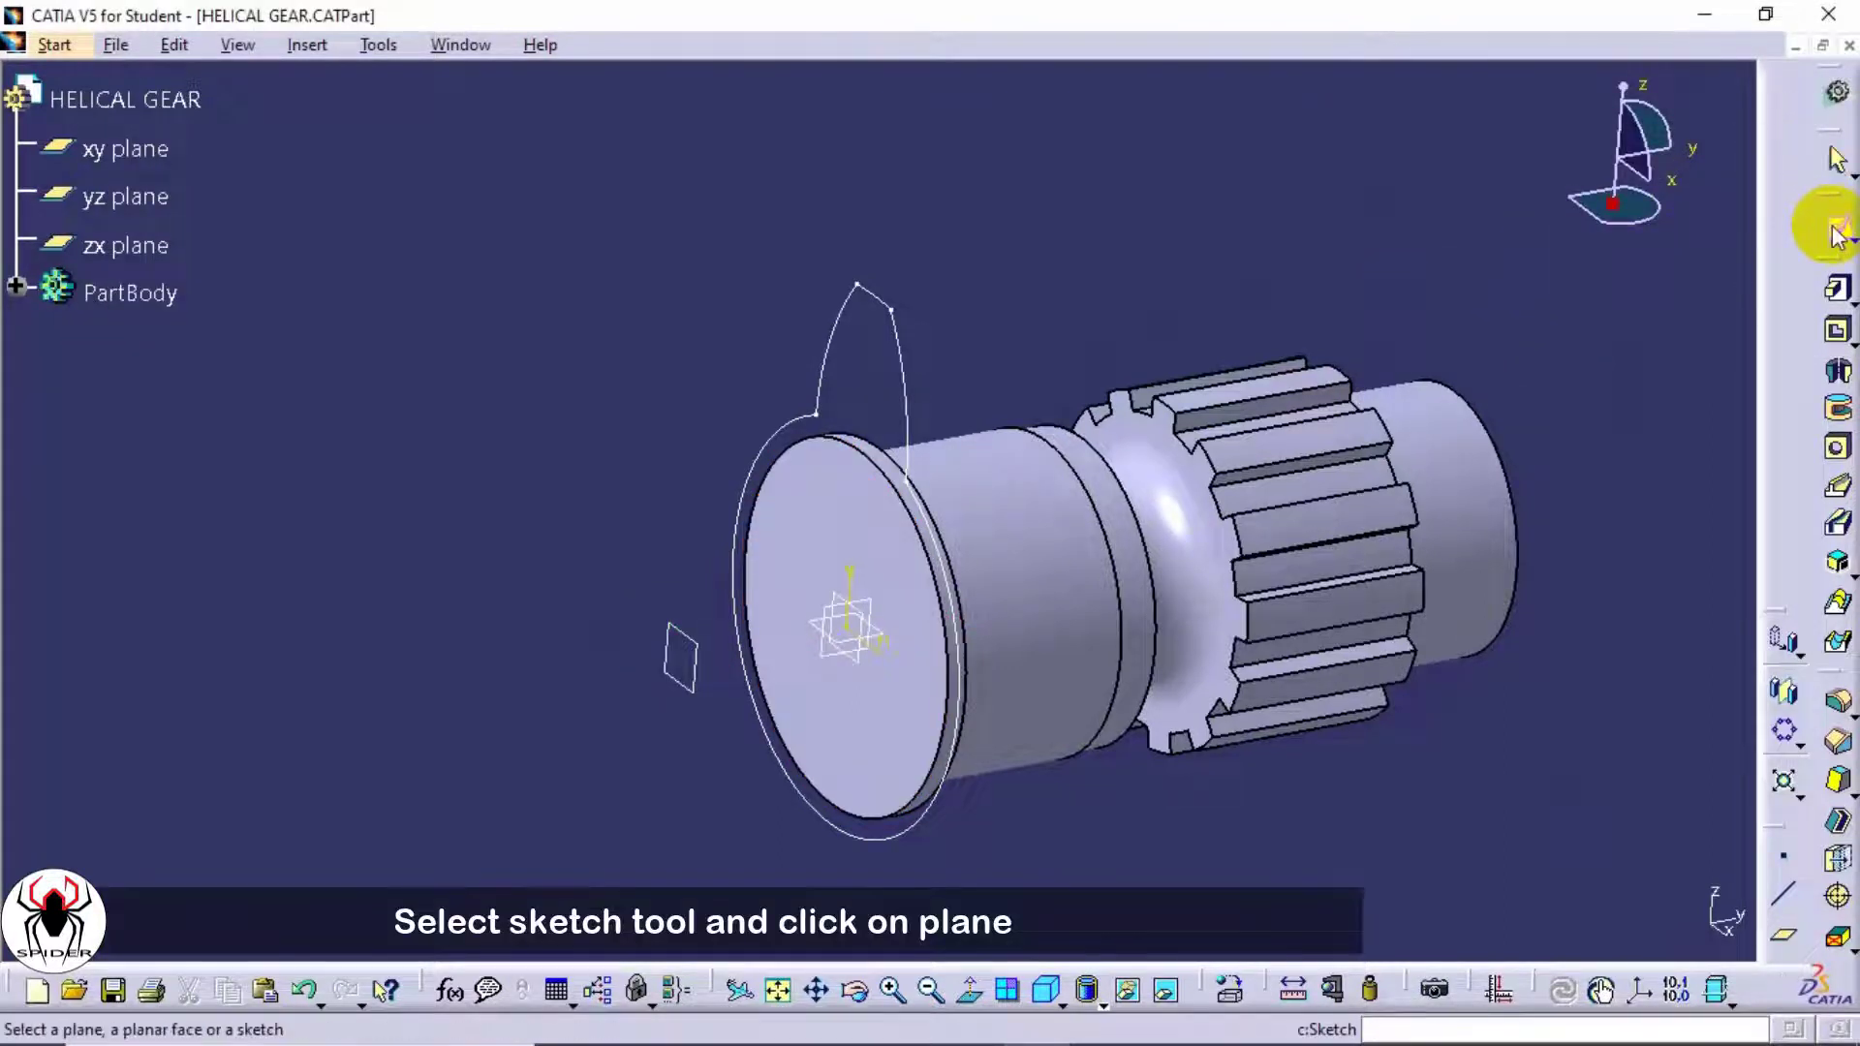
{"action": "left_click", "coordinate": [682, 657]}
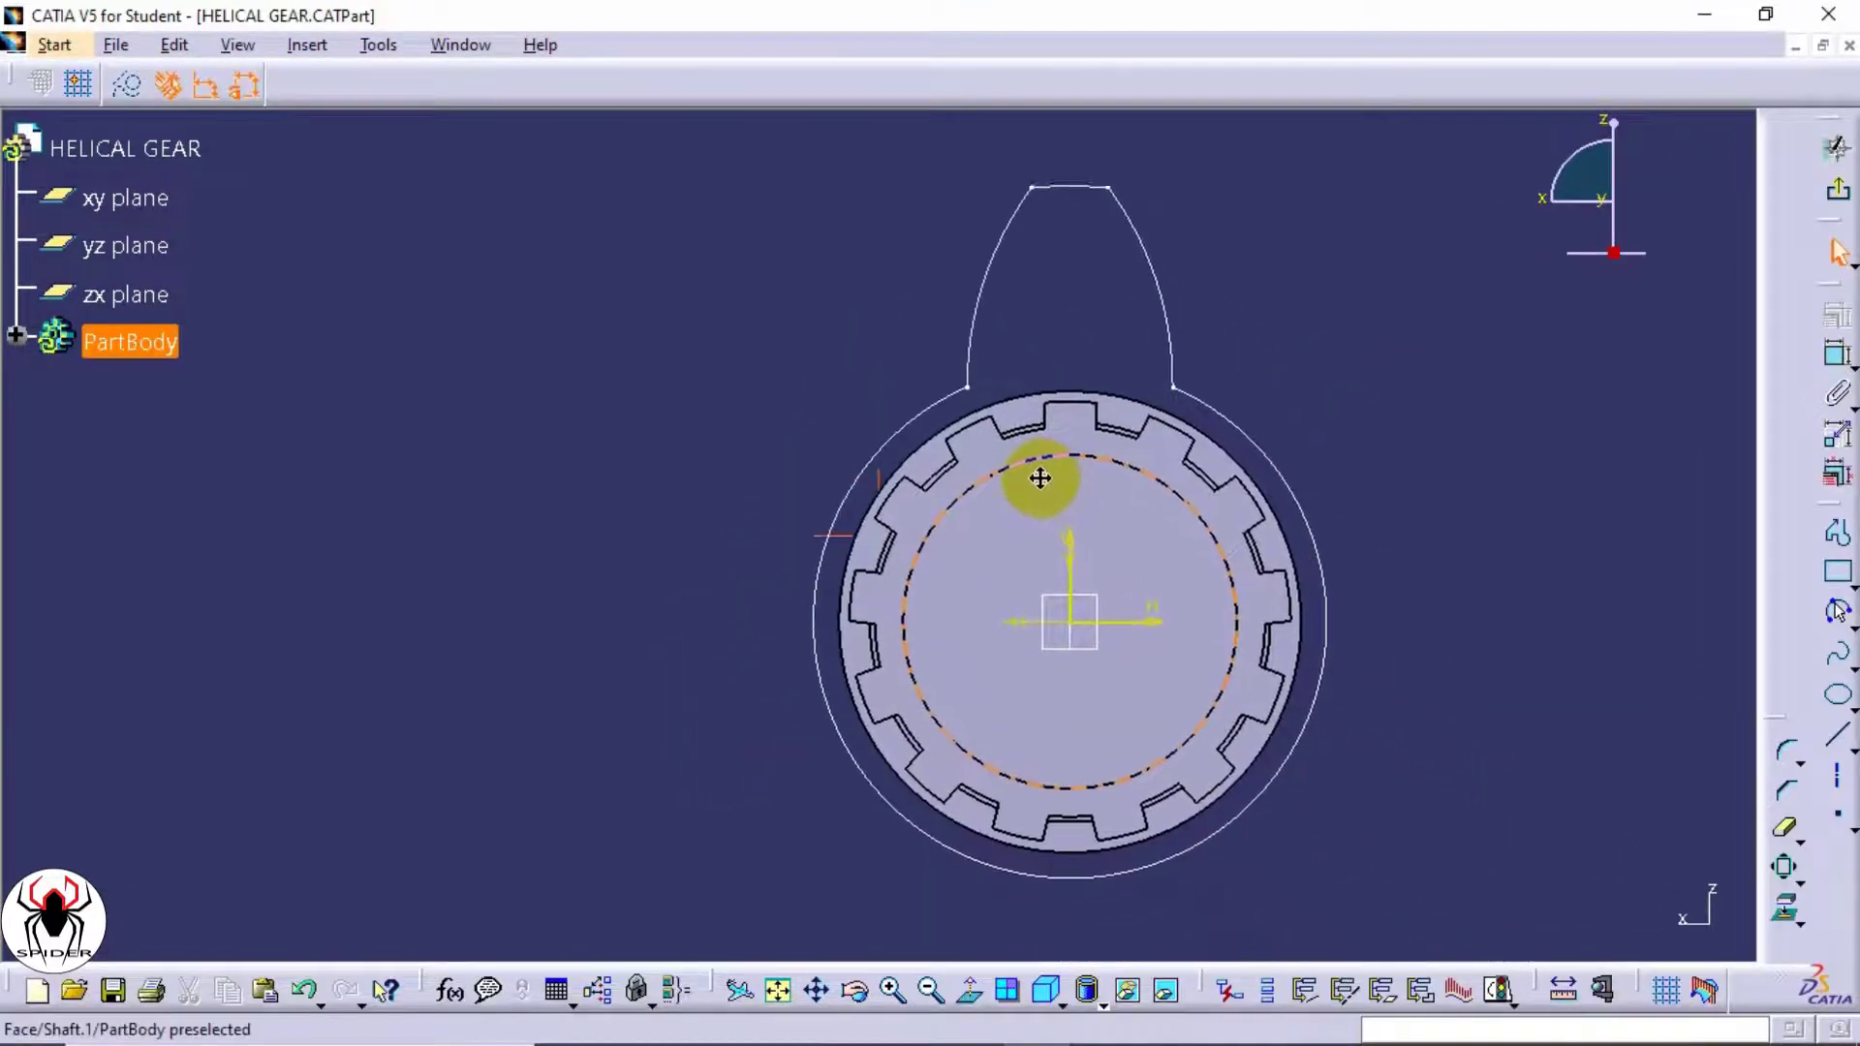
{"action": "left_click", "coordinate": [968, 1000]}
{"action": "mouse_move", "coordinate": [989, 931]}
{"action": "middle_mouse_down"}
{"action": "mouse_move", "coordinate": [1122, 748]}
{"action": "mouse_move", "coordinate": [1147, 825]}
{"action": "middle_mouse_up"}
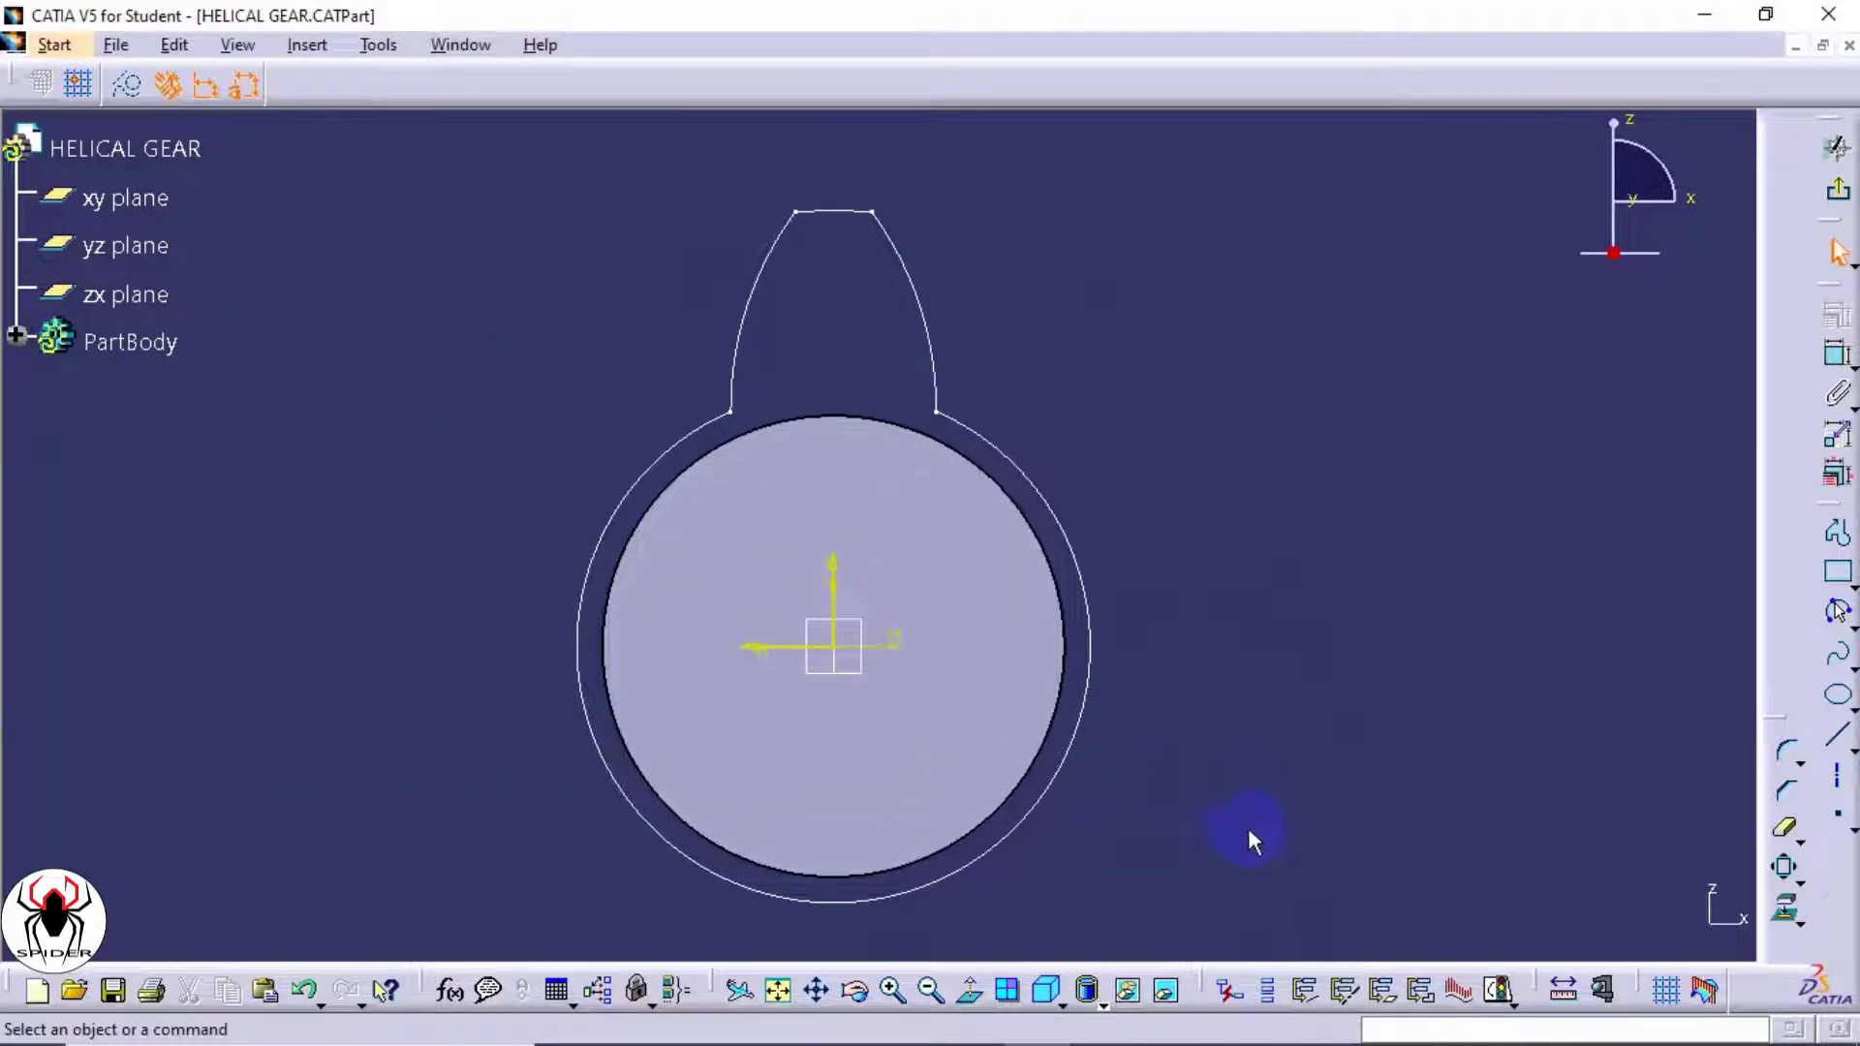
- Project the tooth profile's root circle arc, both flanks and tip arc onto the new sketch plane
{"action": "left_click", "coordinate": [1785, 916]}
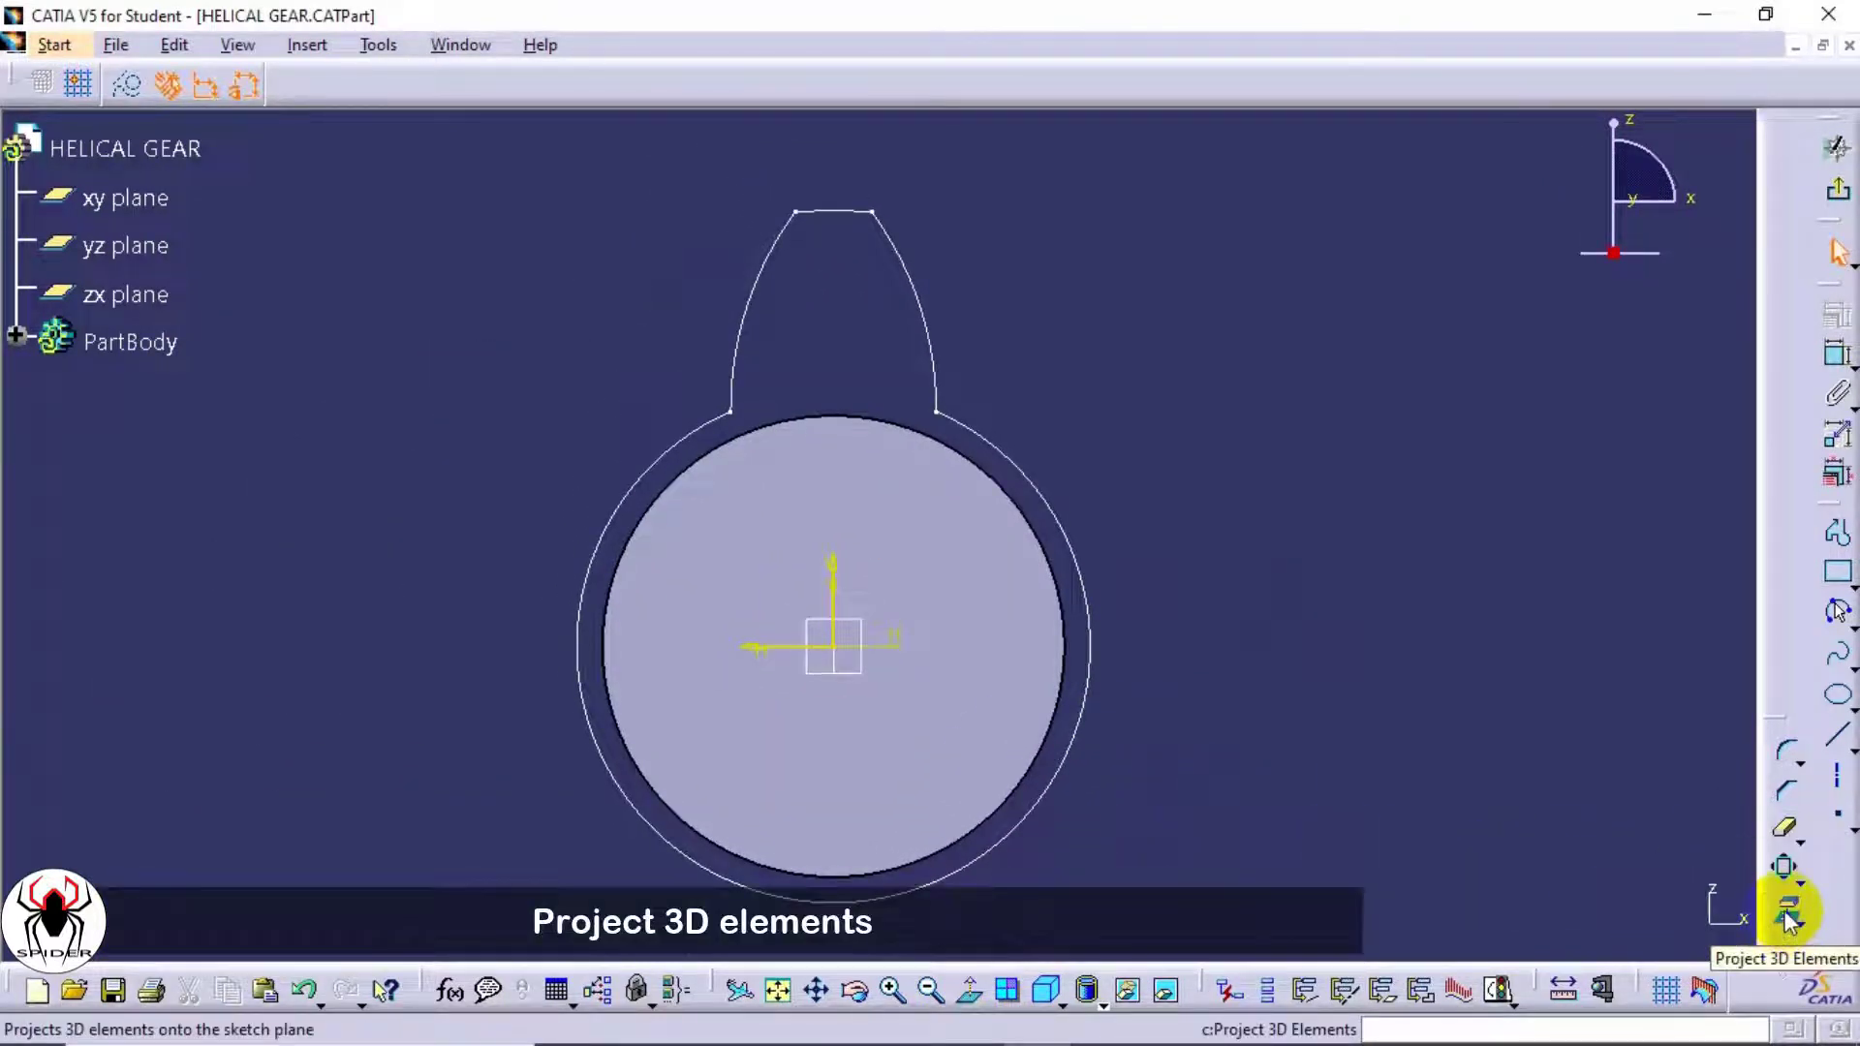
{"action": "left_click", "coordinate": [1089, 602]}
{"action": "left_click", "coordinate": [936, 372]}
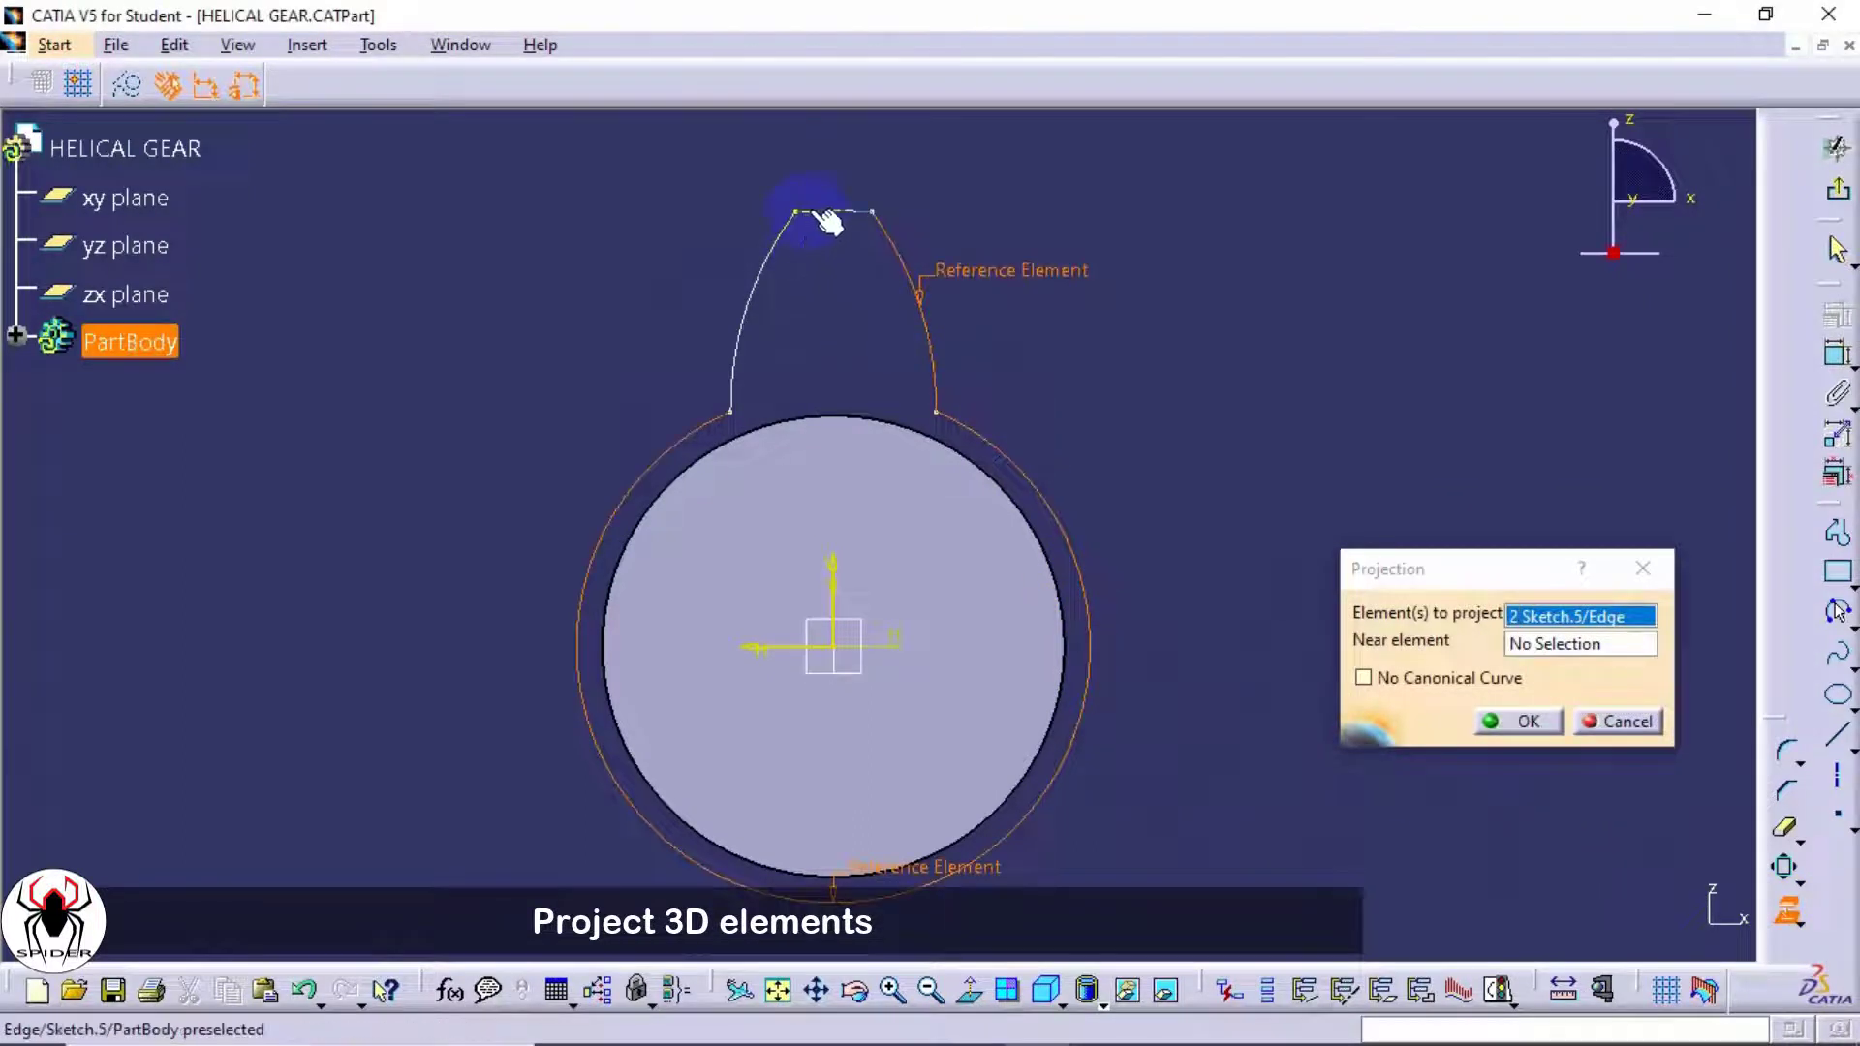
{"action": "left_click", "coordinate": [822, 213]}
{"action": "left_click", "coordinate": [754, 283]}
{"action": "left_click", "coordinate": [1487, 717]}
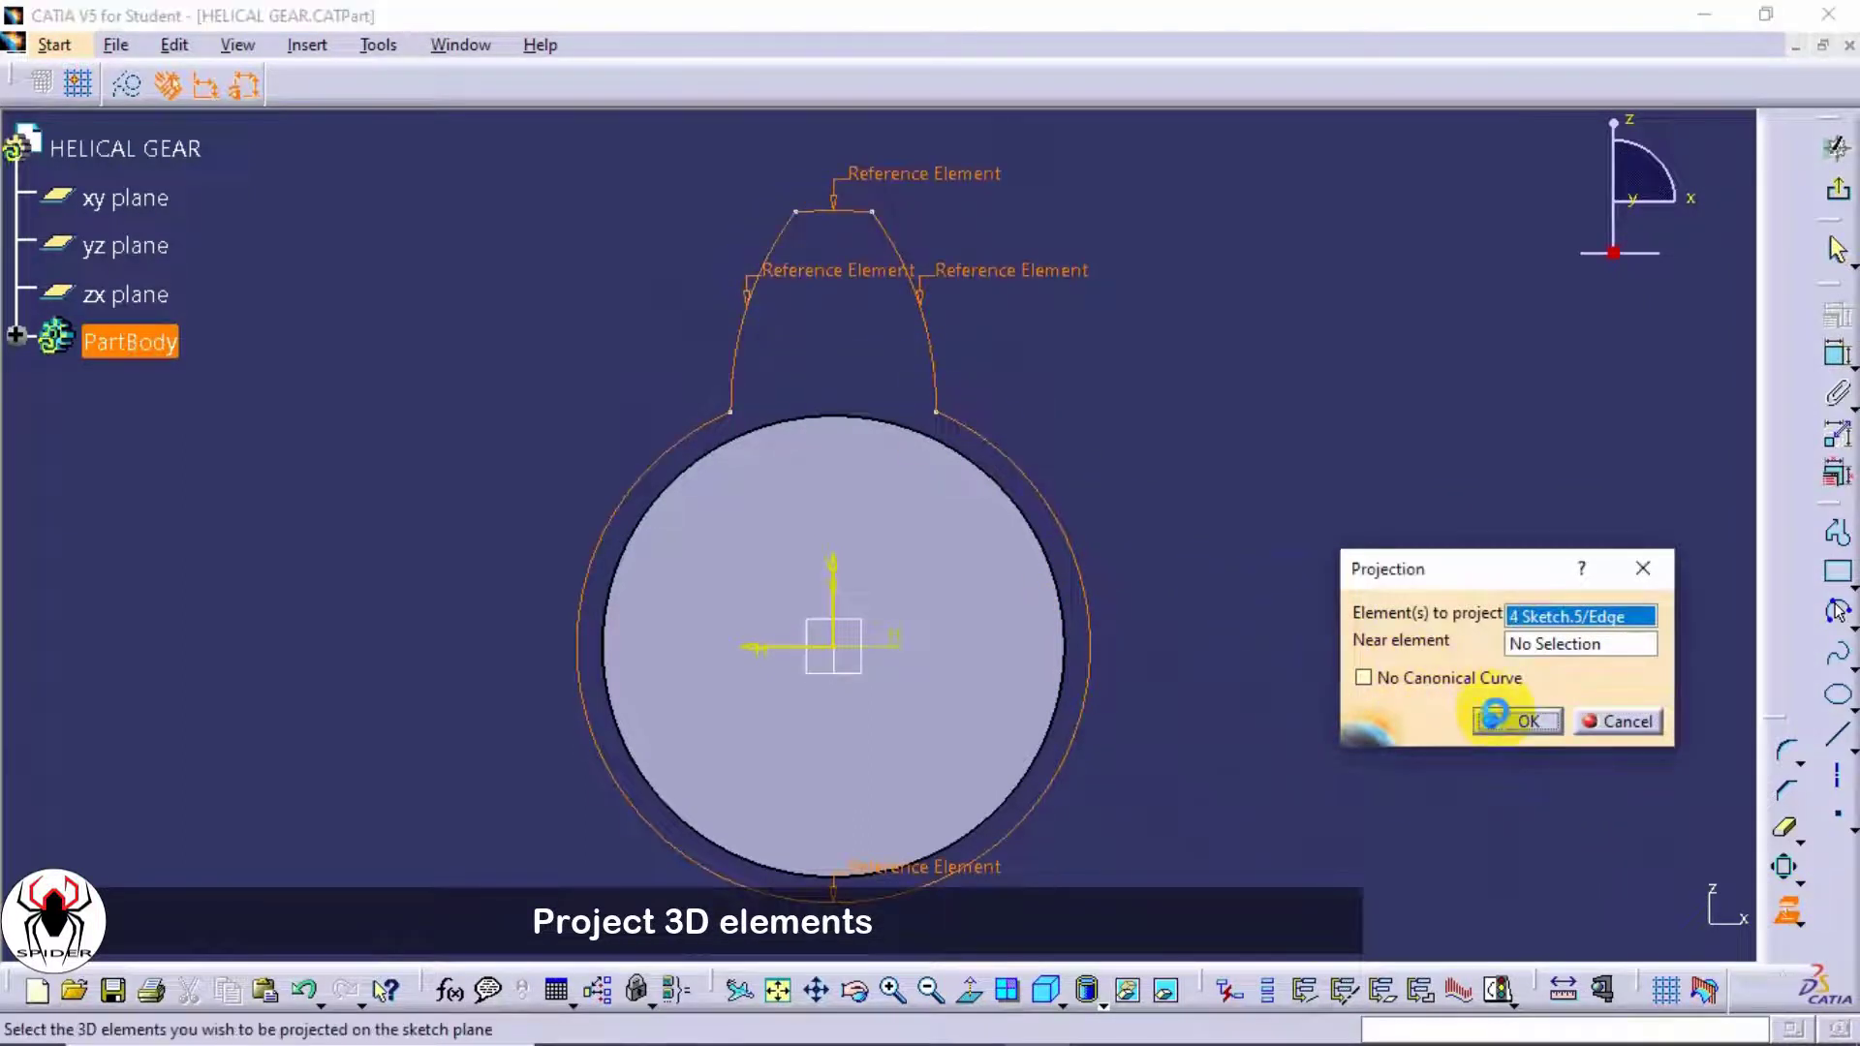
{"action": "middle_click_drag", "start_coordinate": [1180, 357], "coordinate": [897, 577]}
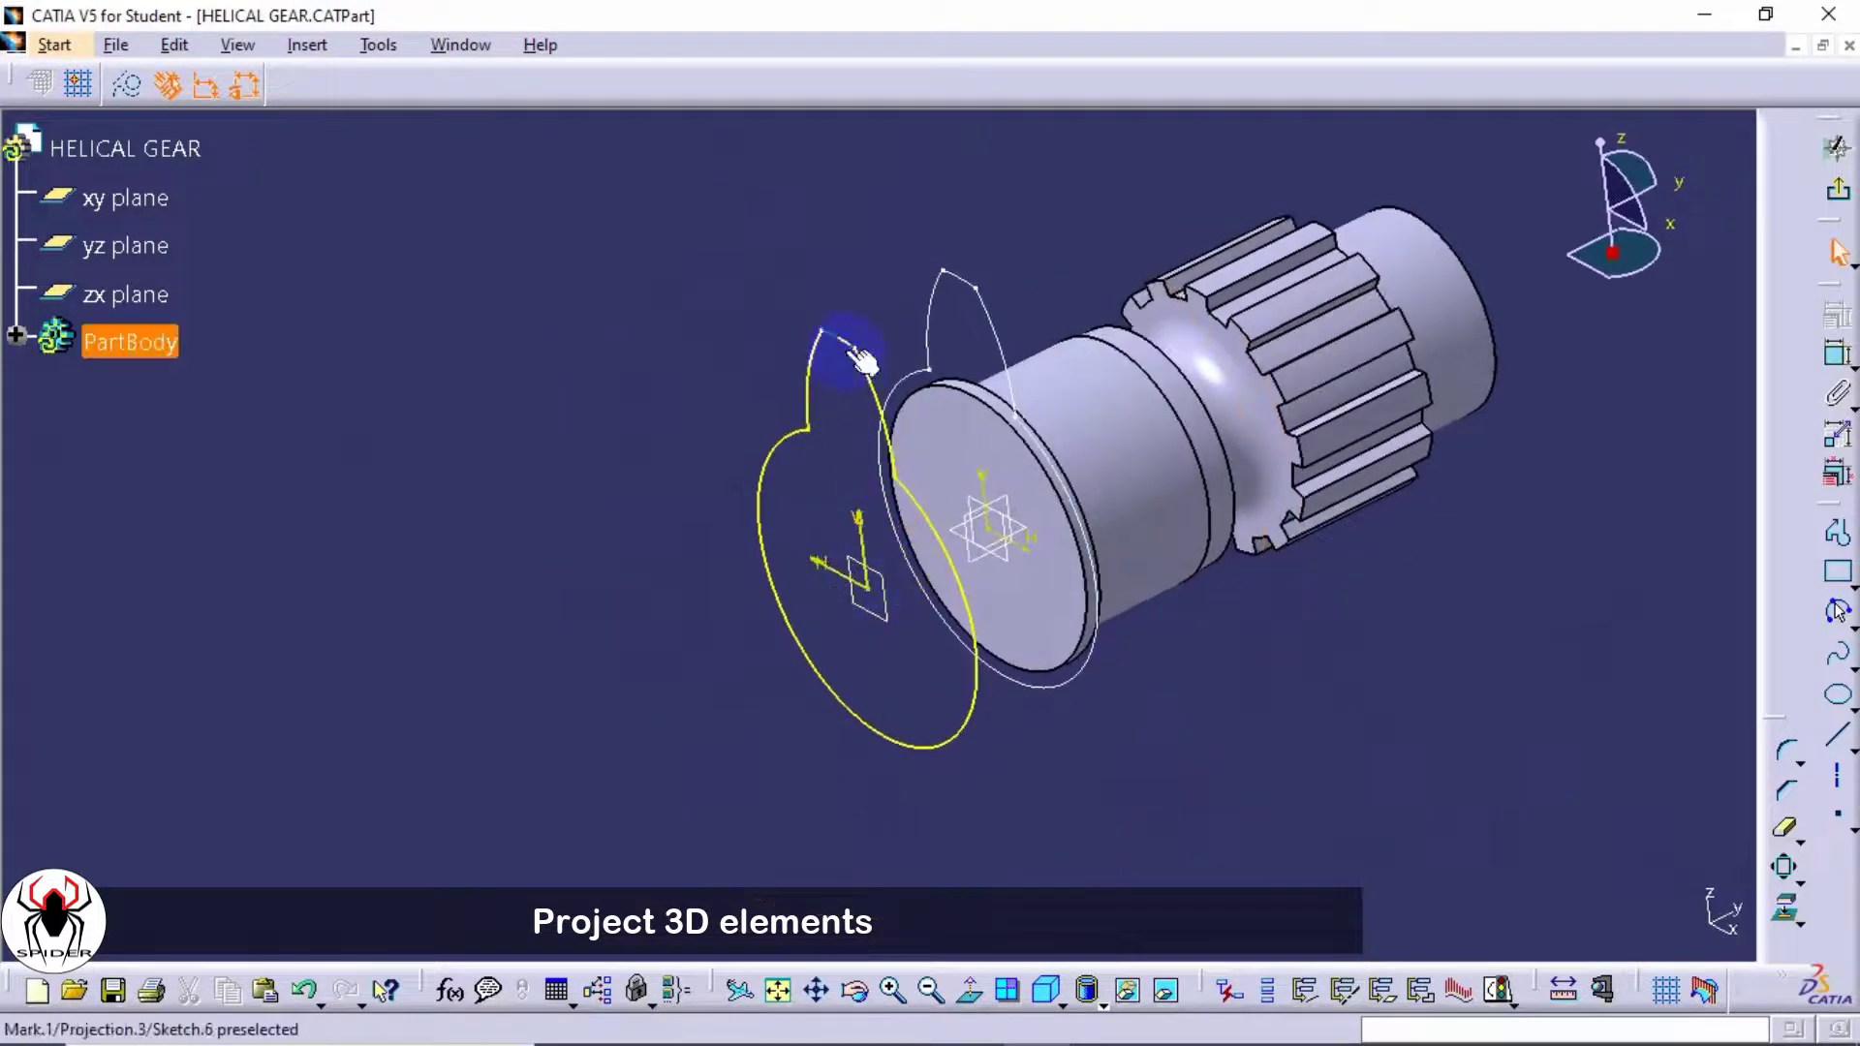
- Create a duplicate of the projected tooth profile scaled by 0.75 about the sketch origin
{"action": "left_click", "coordinate": [969, 1004]}
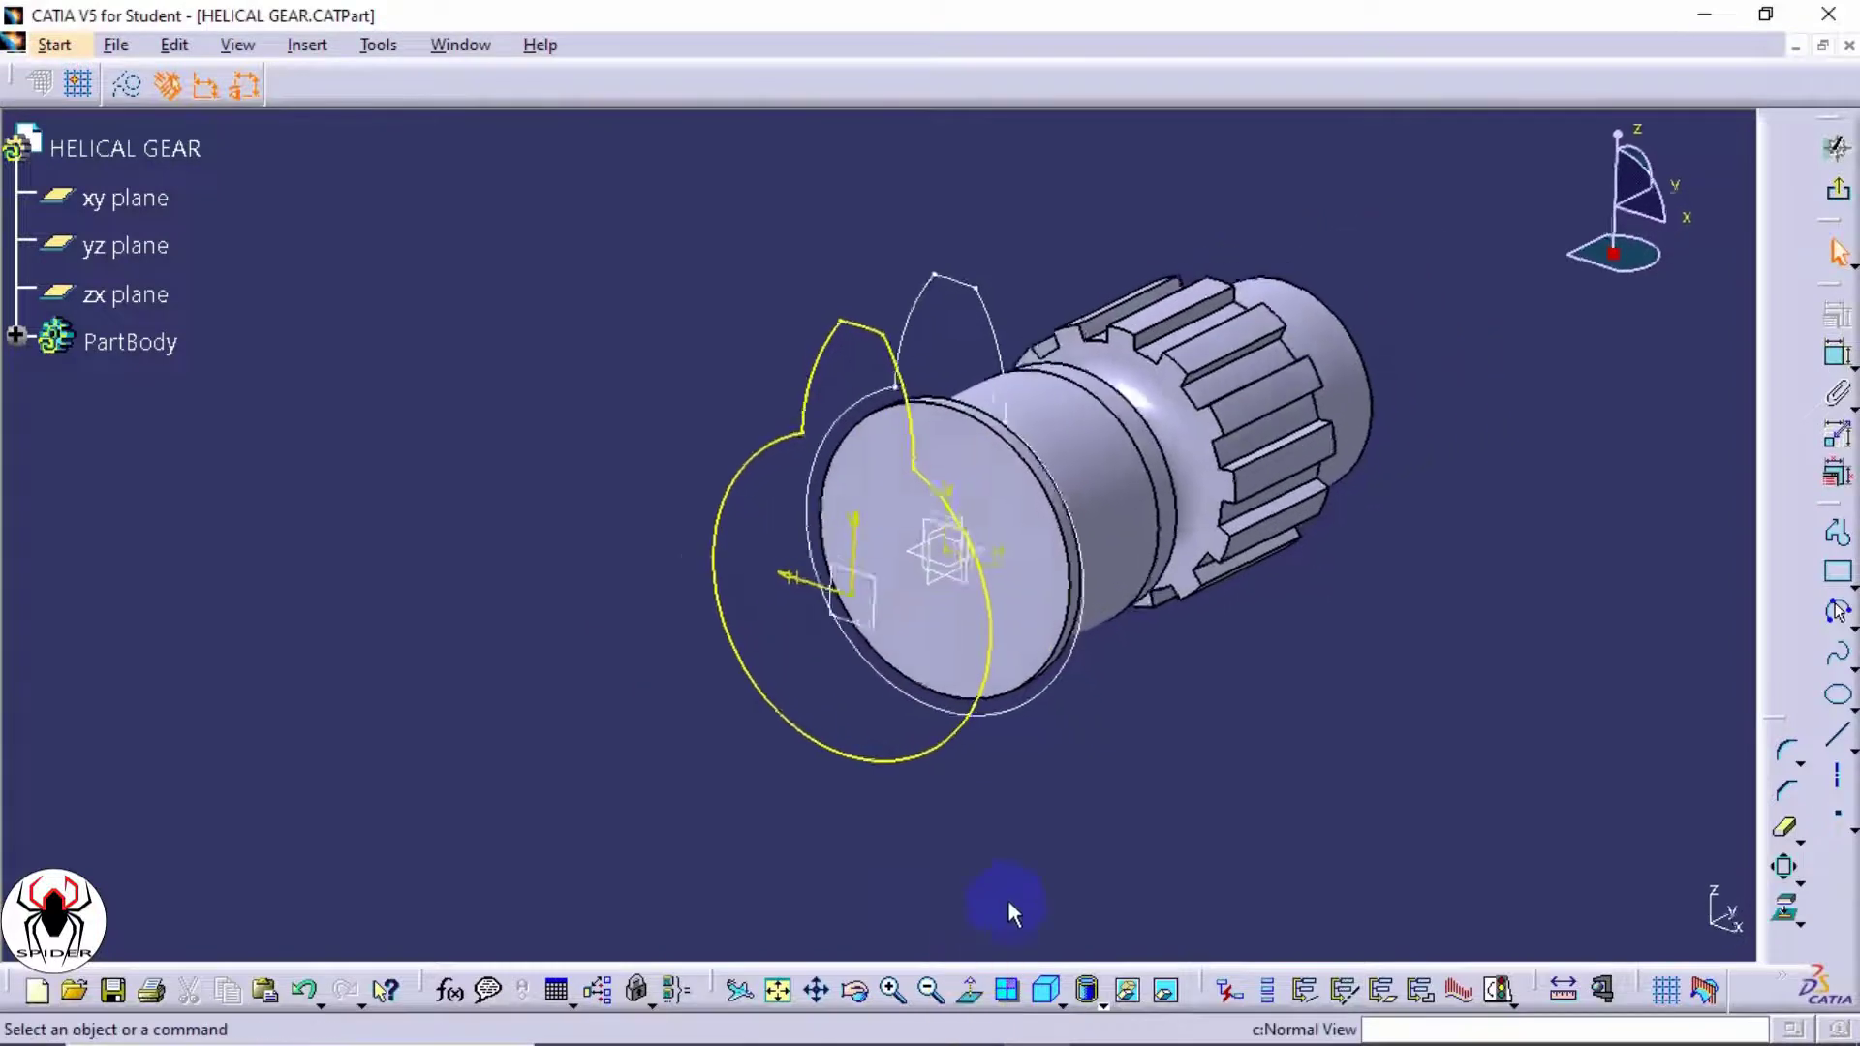
{"action": "middle_click_drag", "start_coordinate": [1160, 754], "coordinate": [1160, 740]}
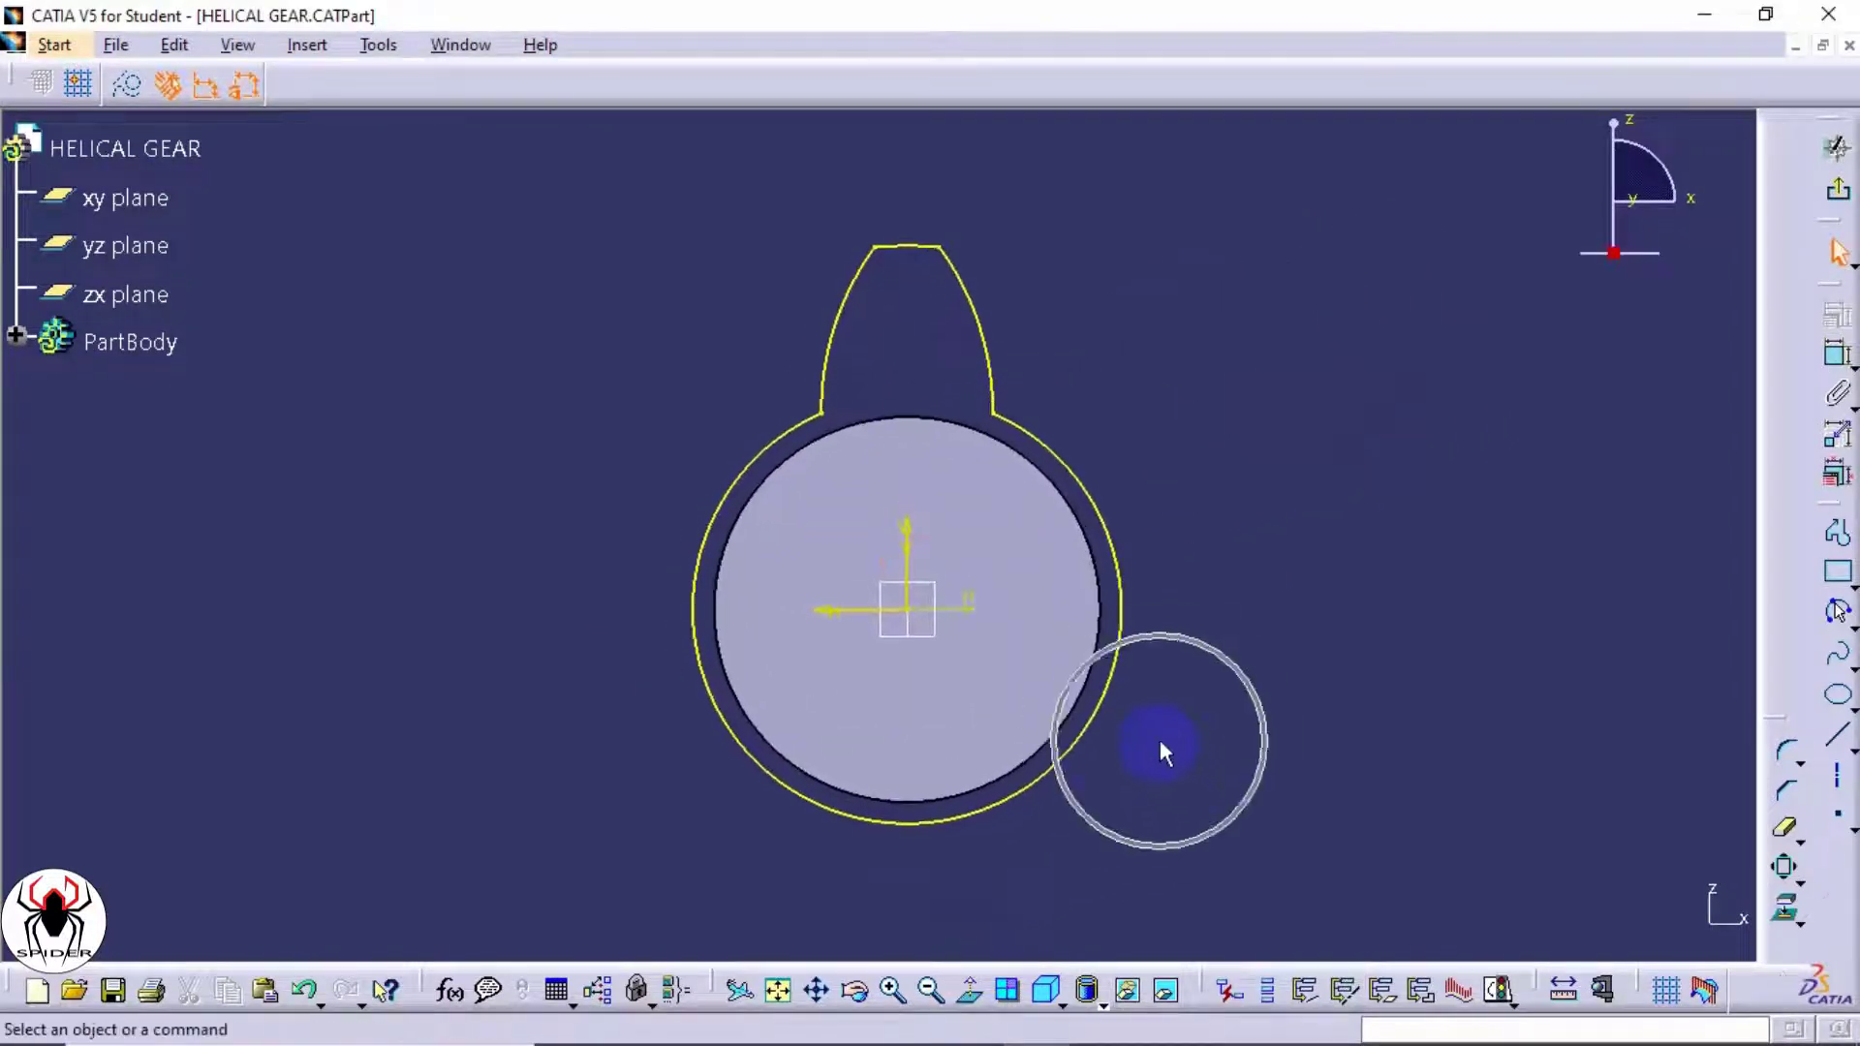
{"action": "left_click", "coordinate": [1116, 578]}
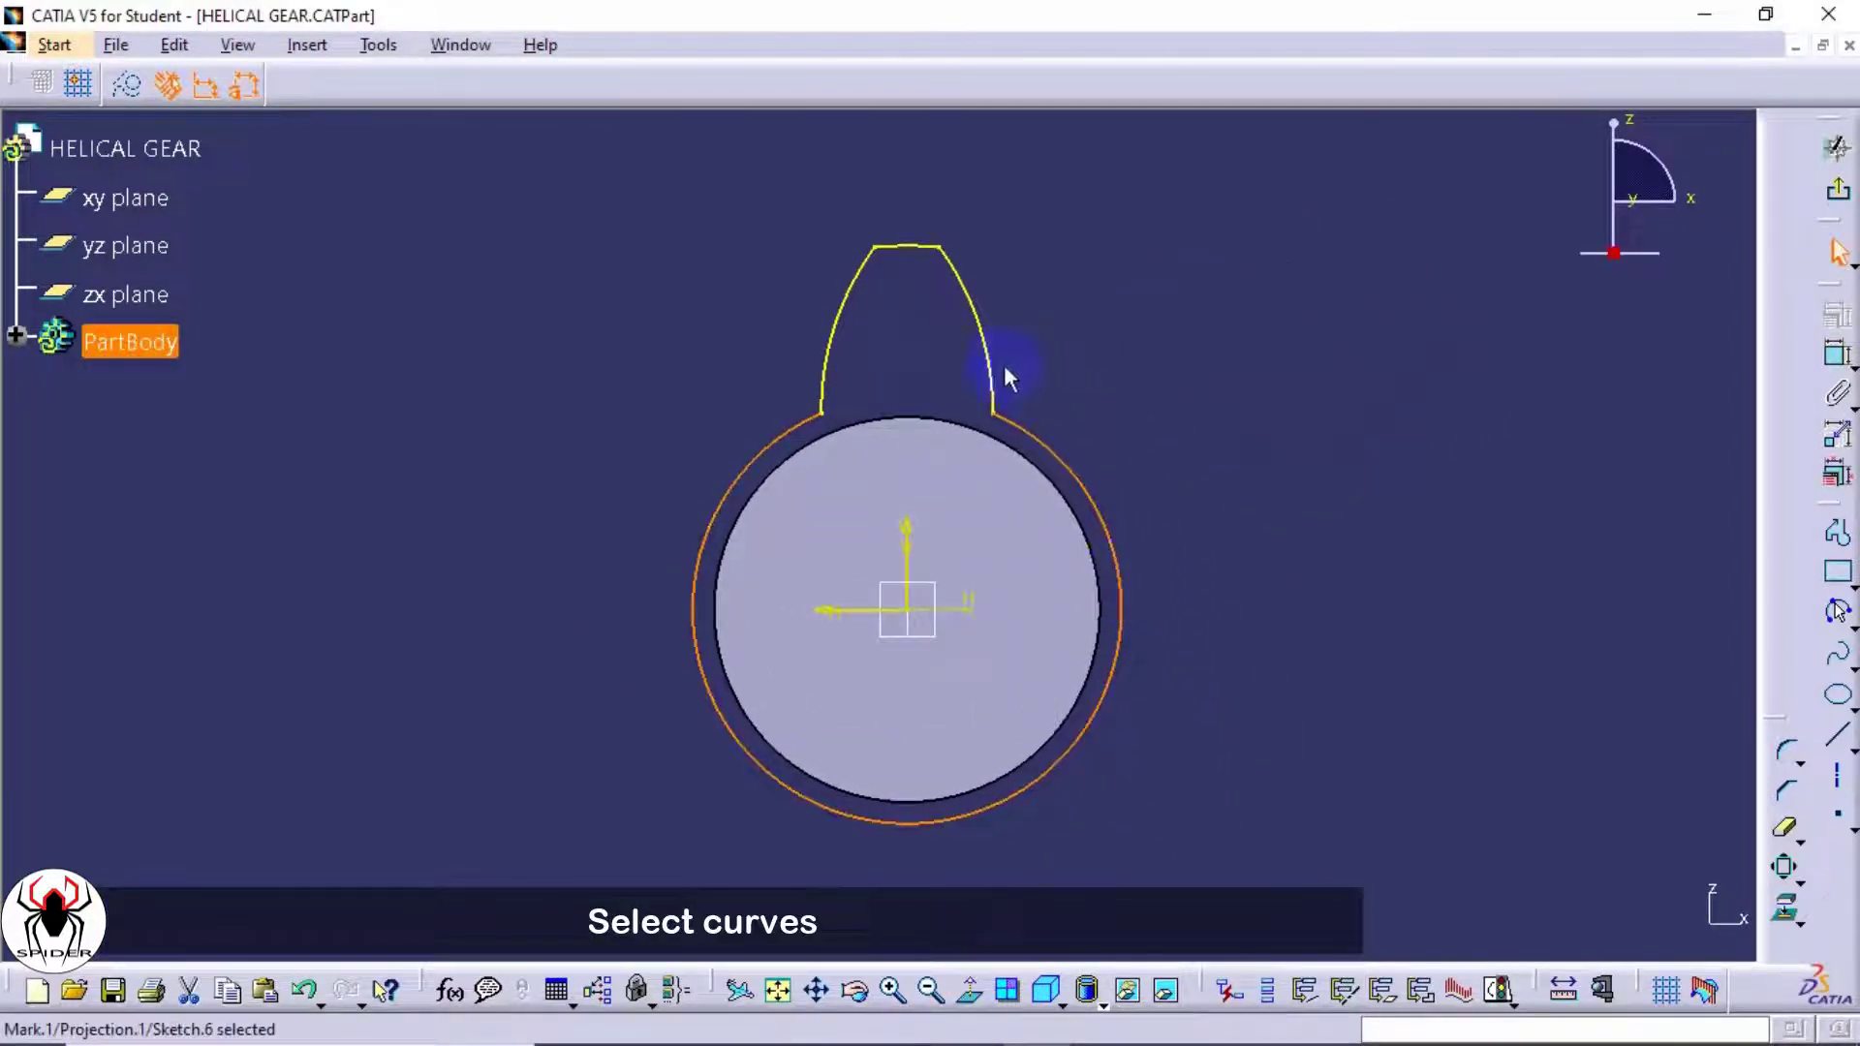
{"action": "left_click", "coordinate": [972, 336], "text": "ctrl"}
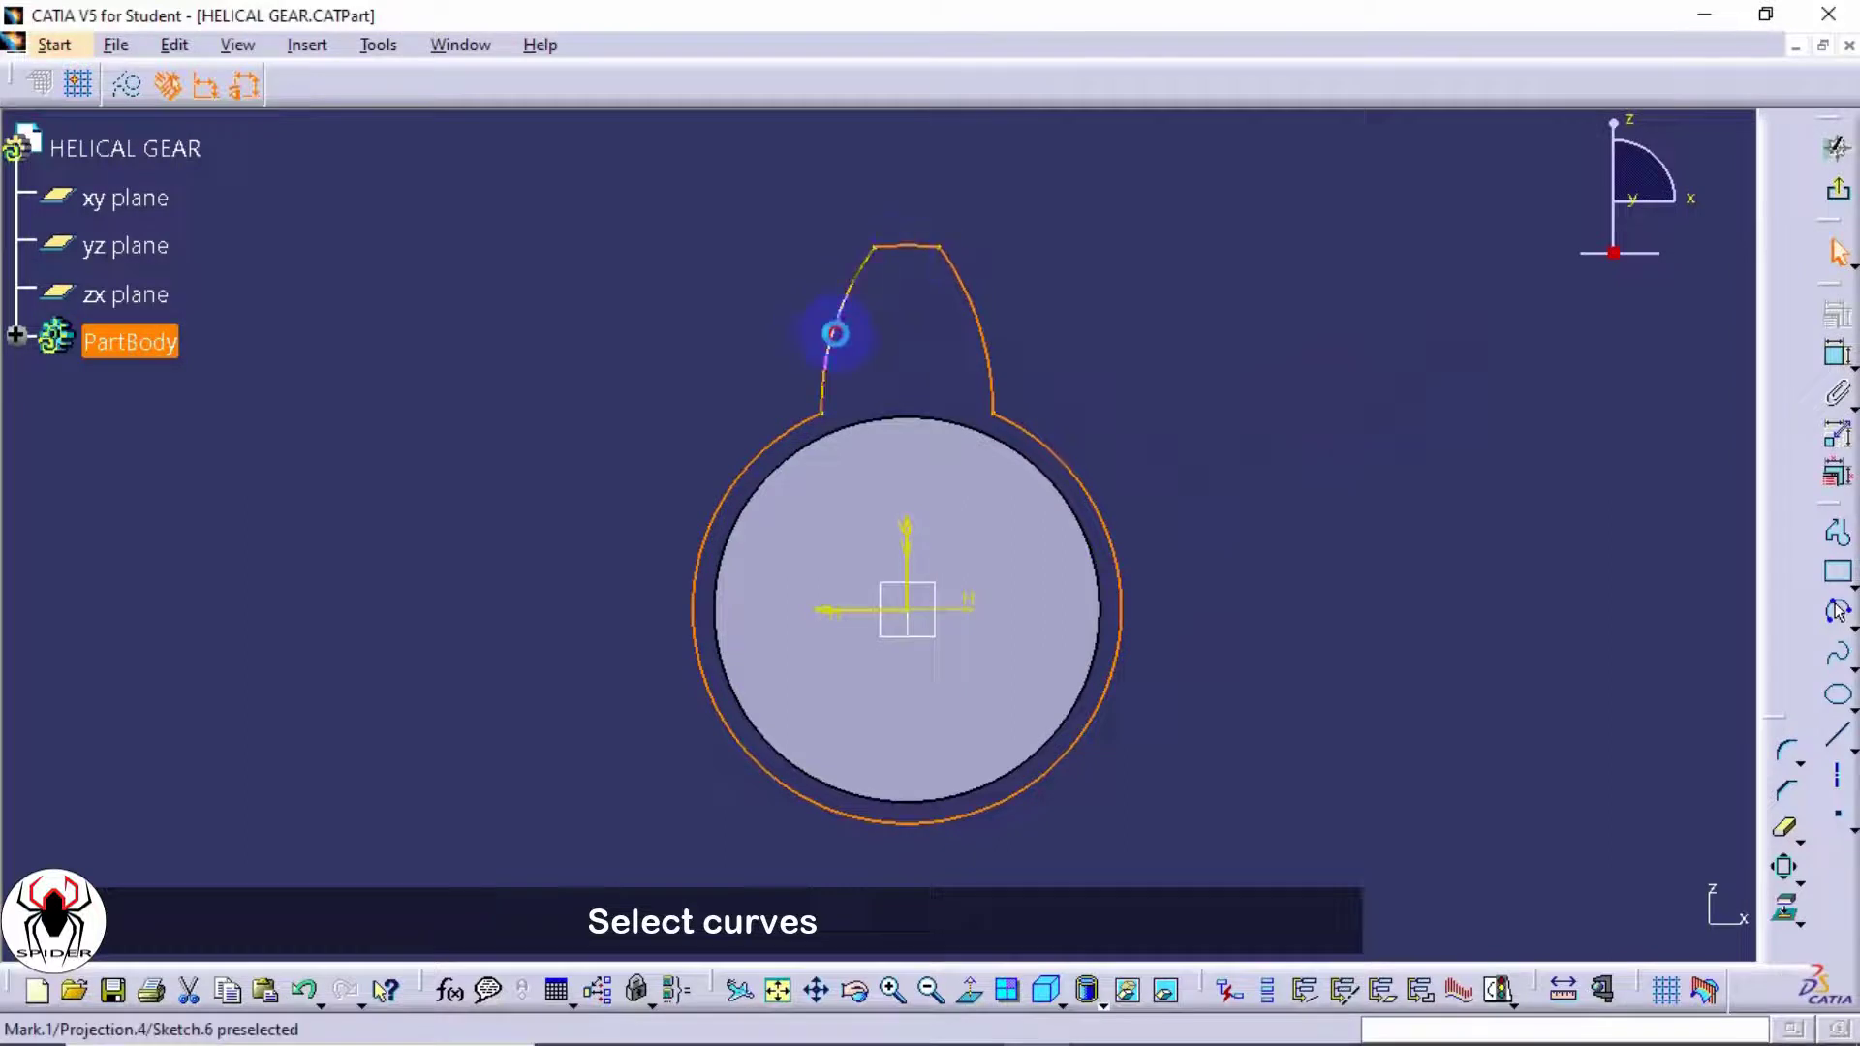
{"action": "left_click", "coordinate": [1798, 879]}
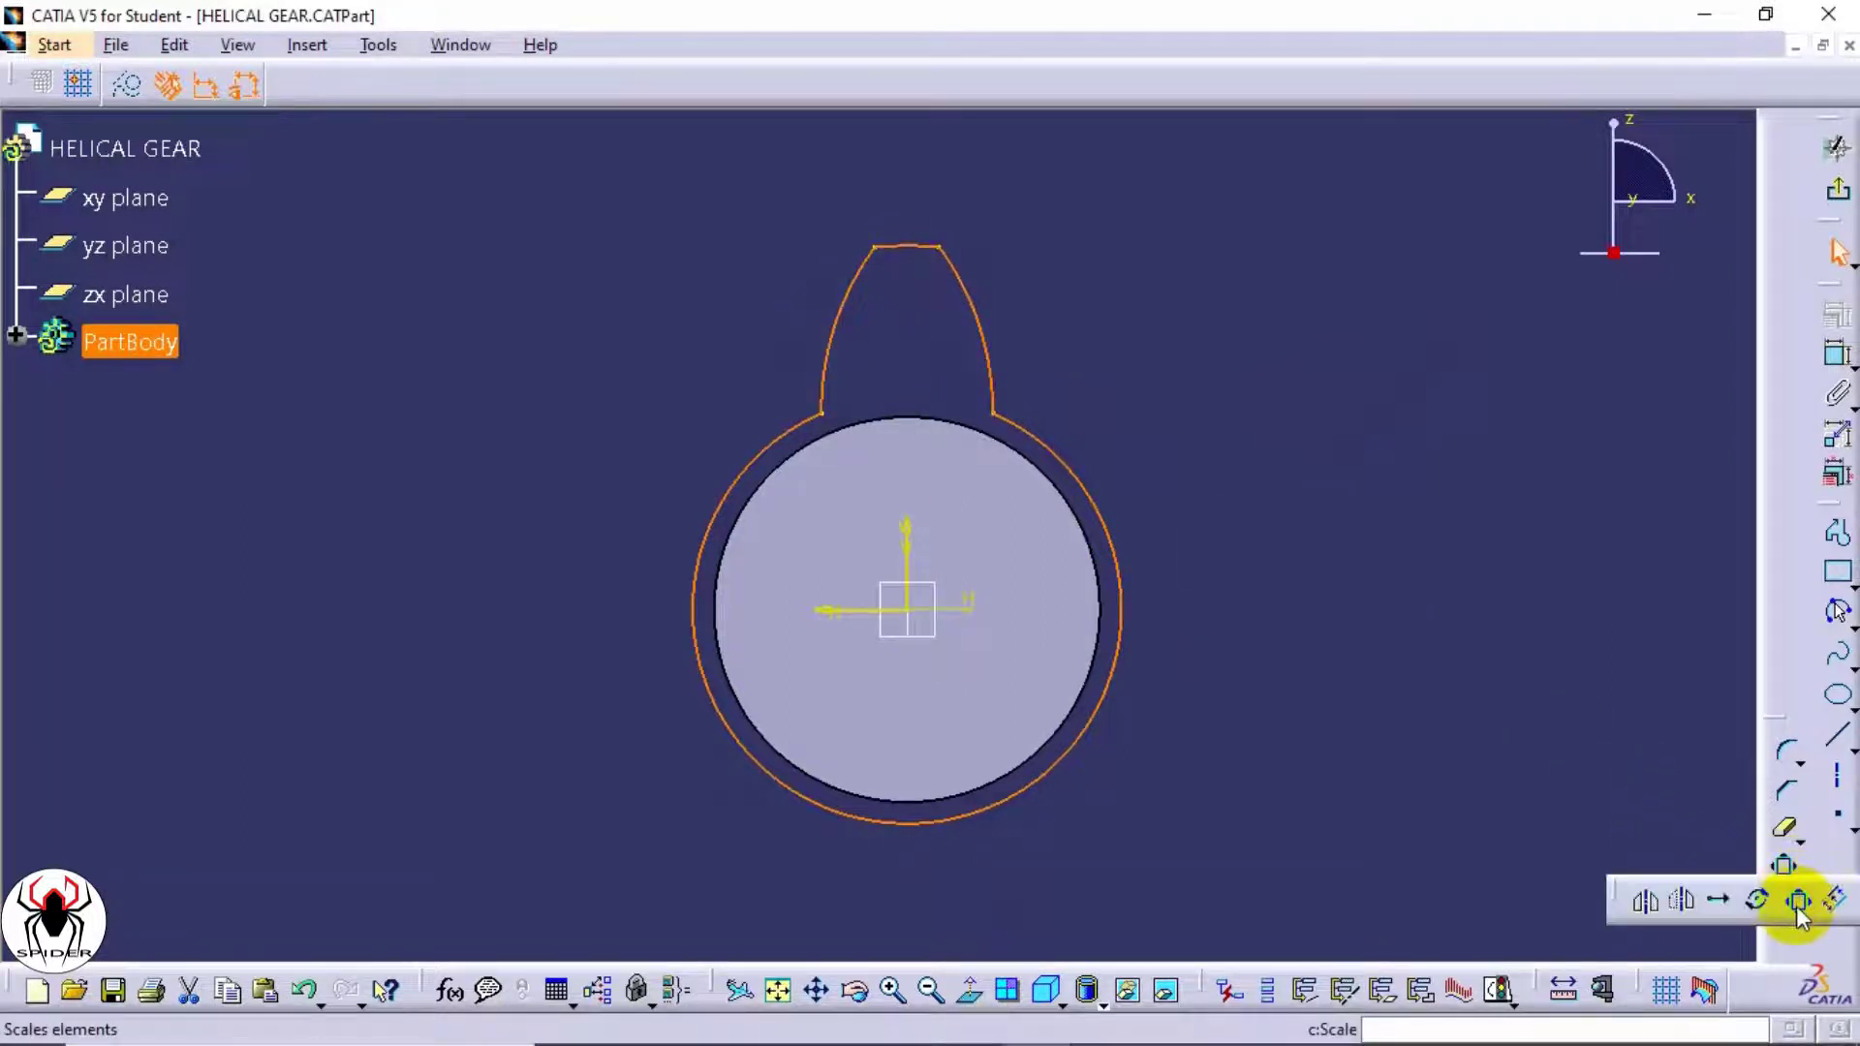
{"action": "left_click", "coordinate": [1798, 903]}
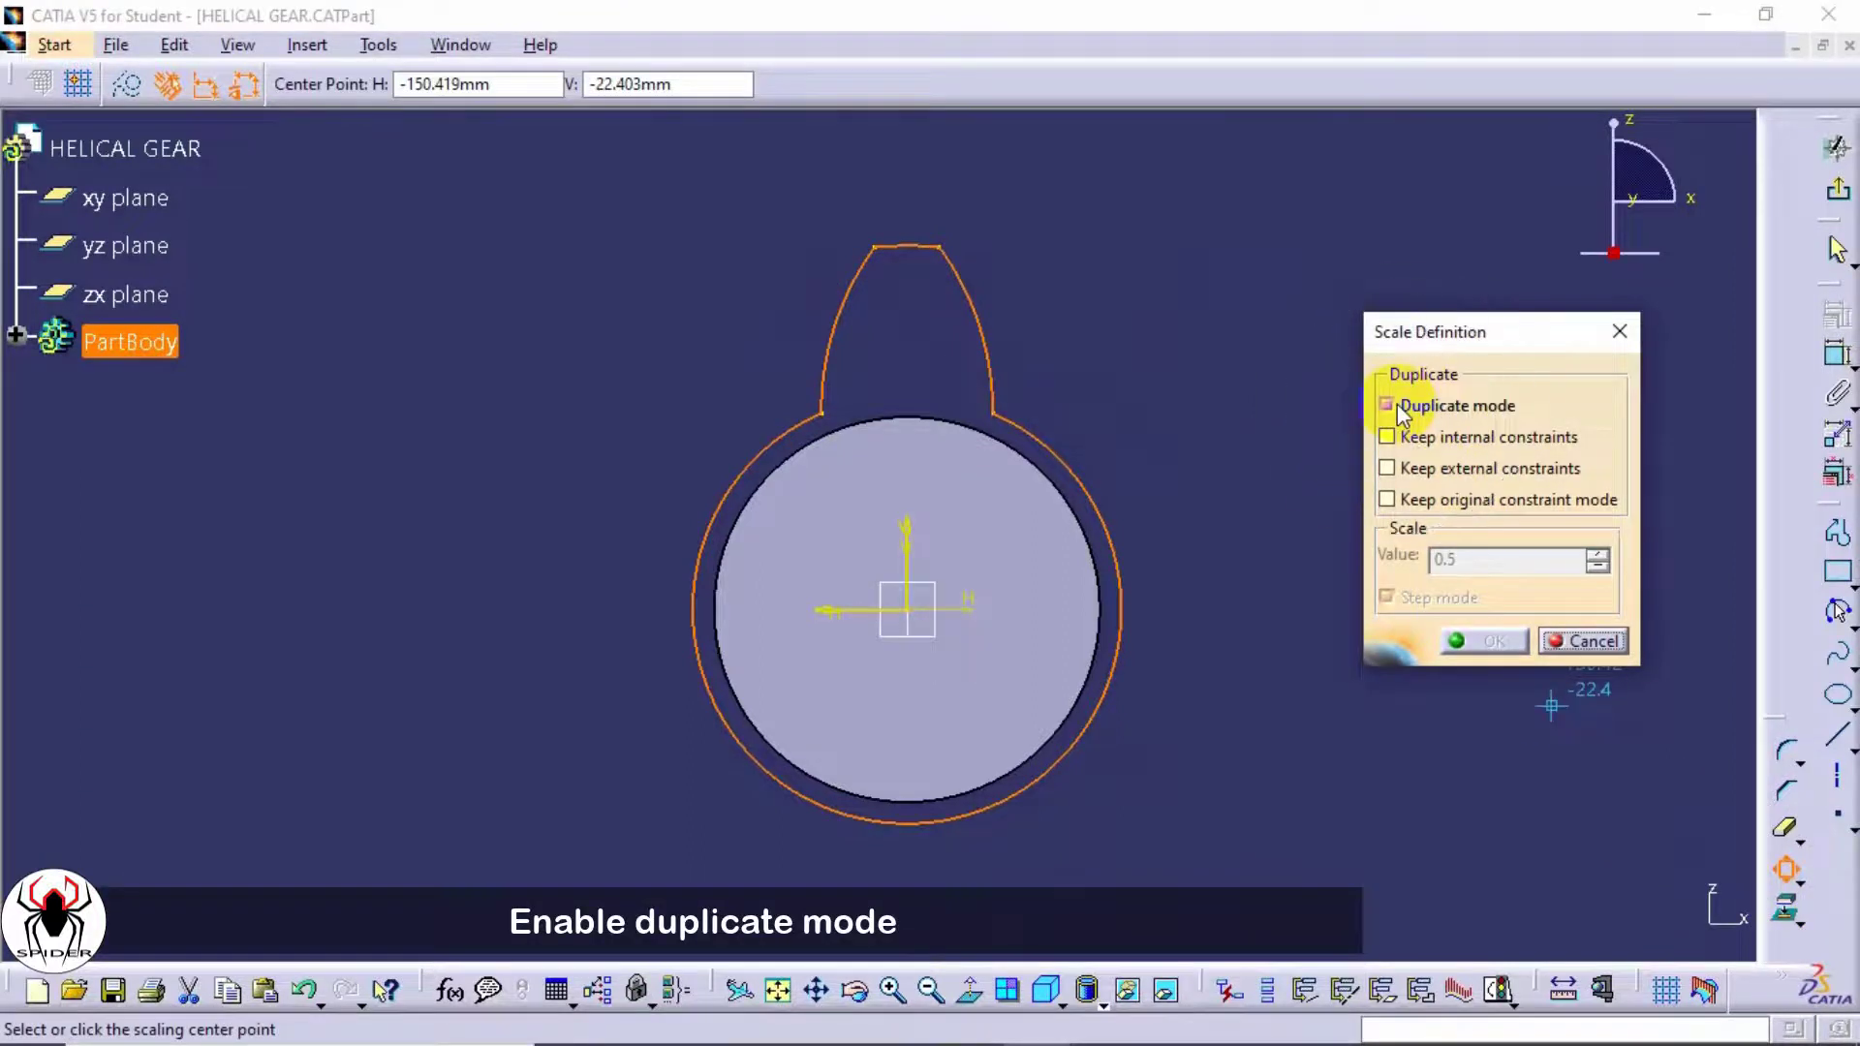
{"action": "left_click", "coordinate": [915, 609]}
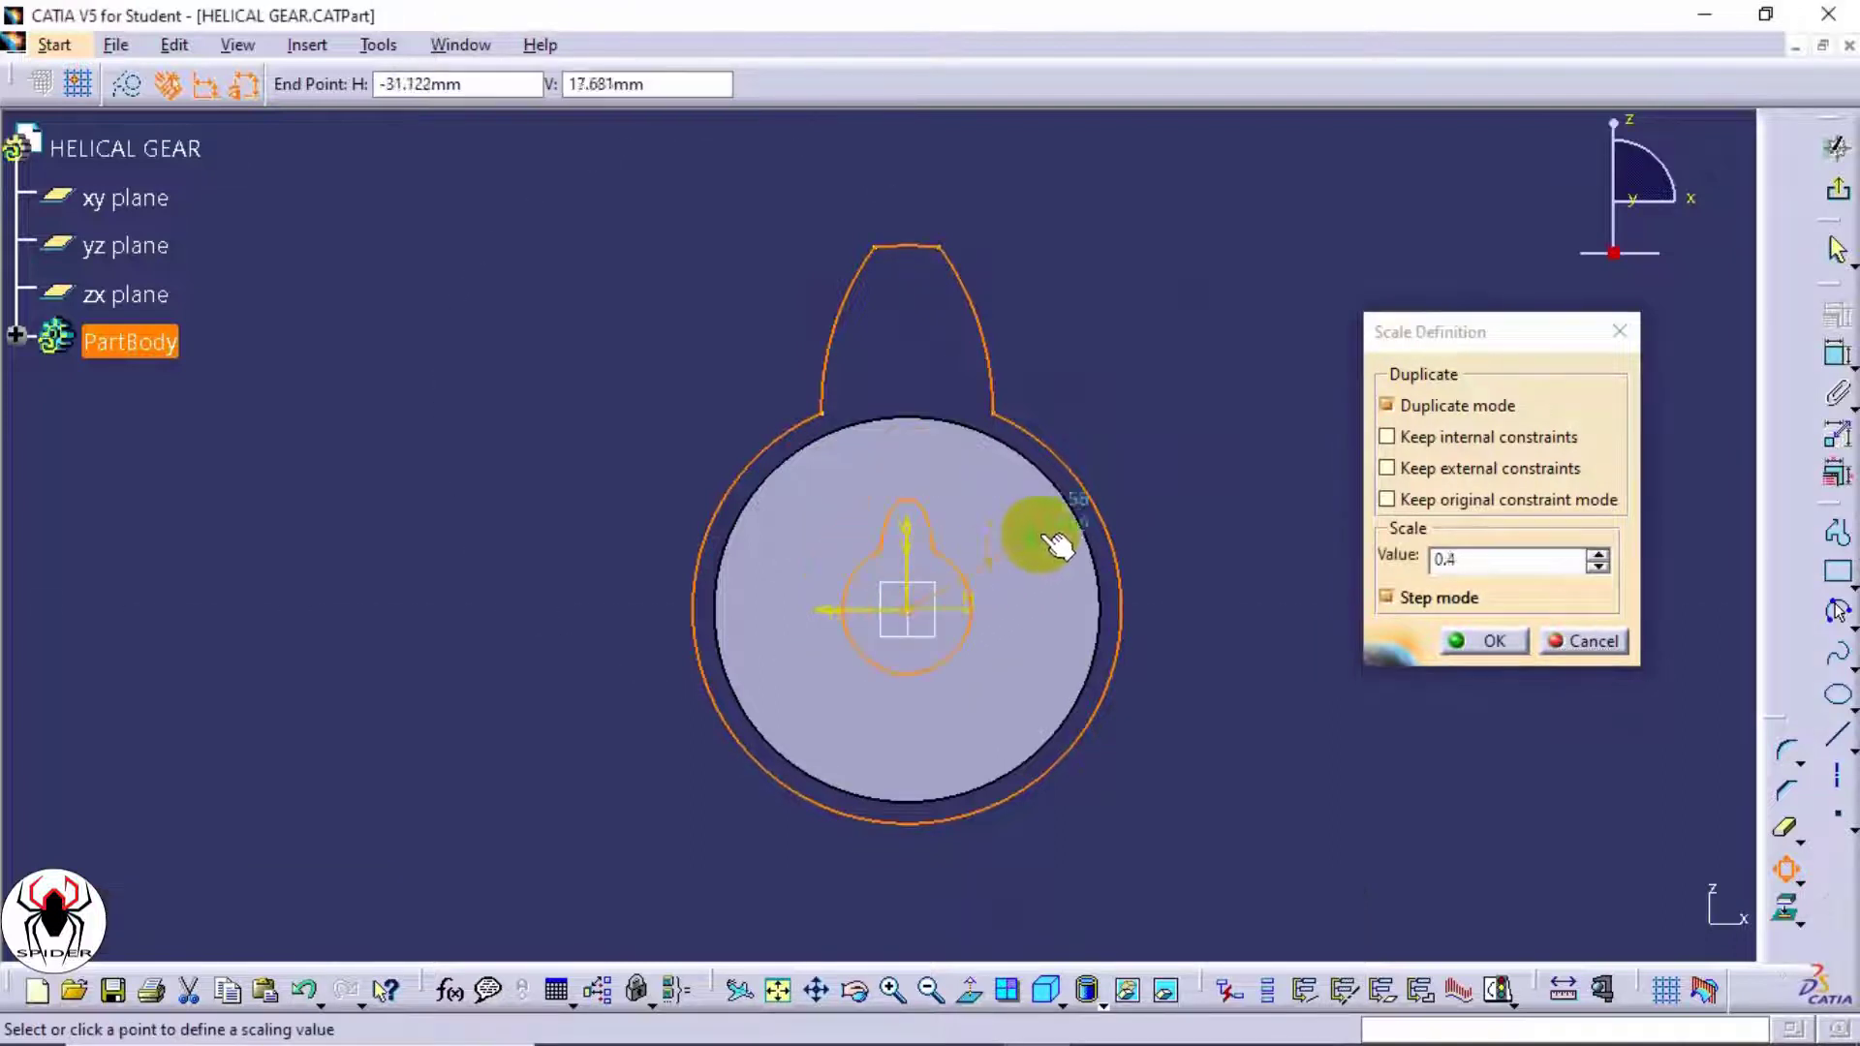
{"action": "left_click", "coordinate": [1438, 560]}
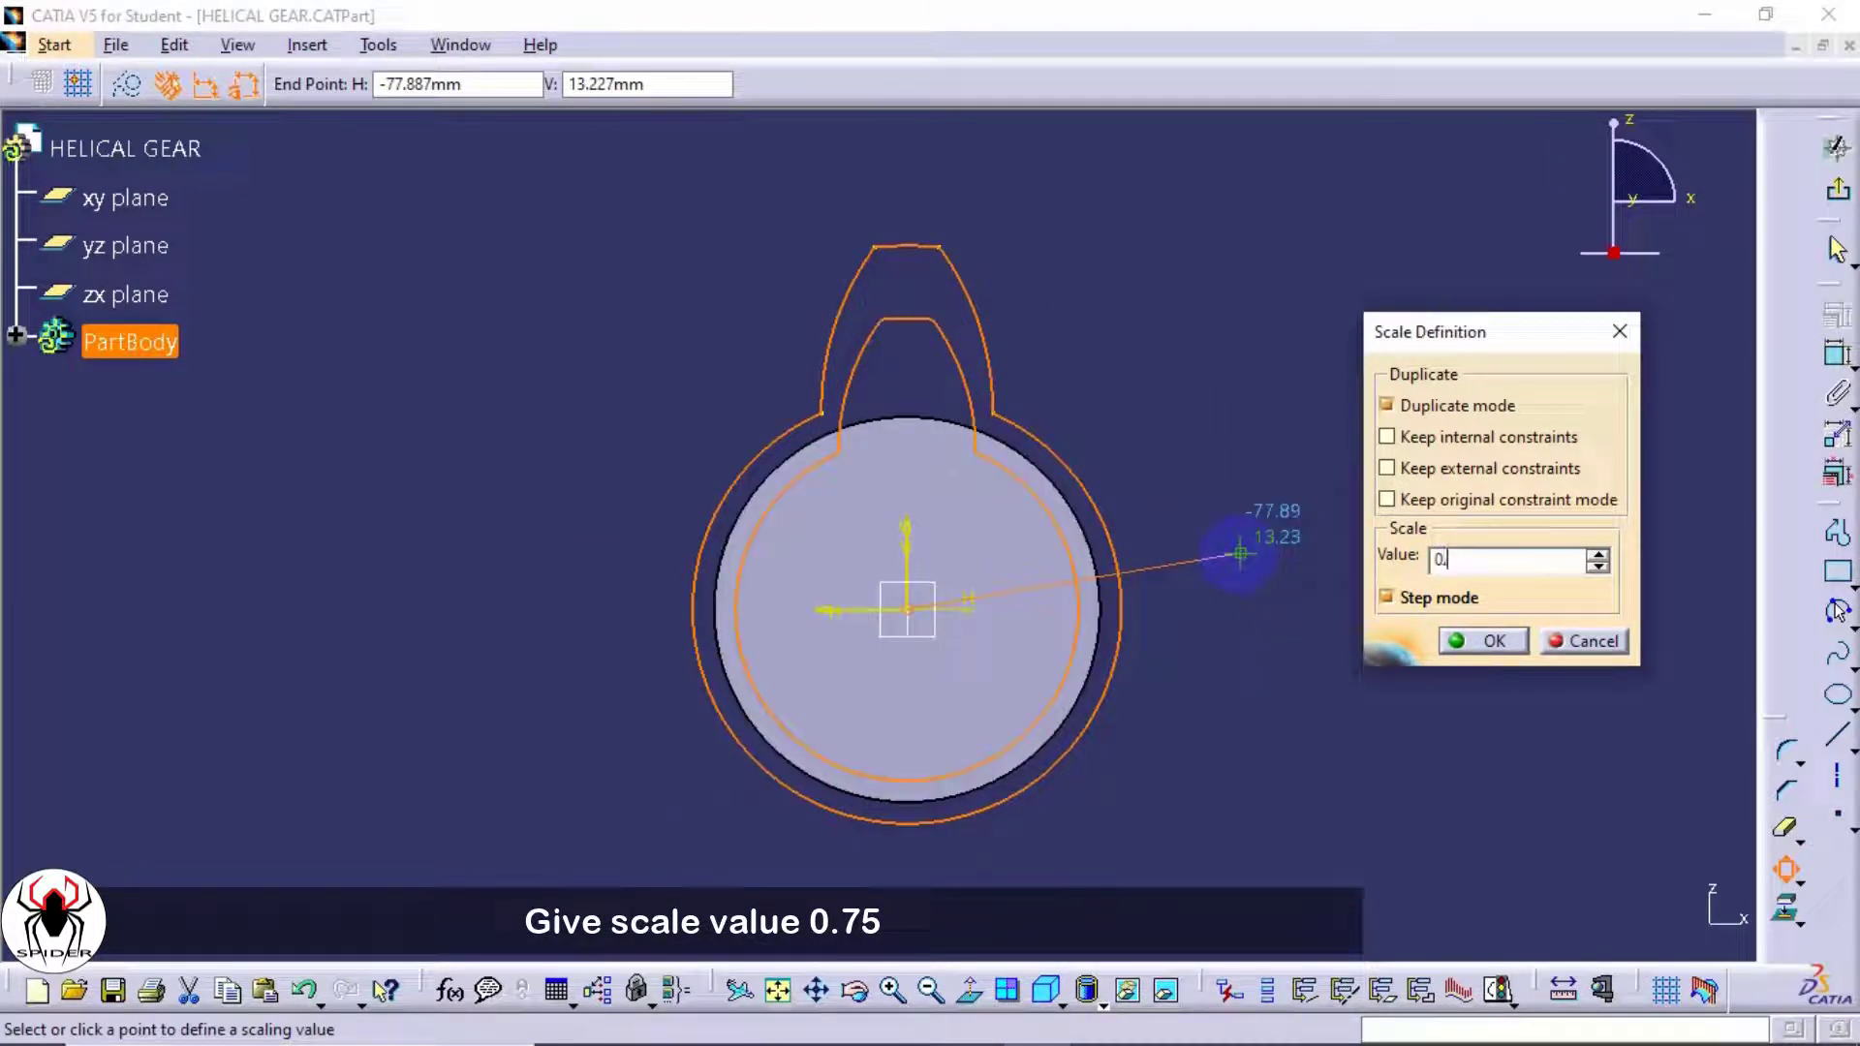
{"action": "key", "text": "Return"}
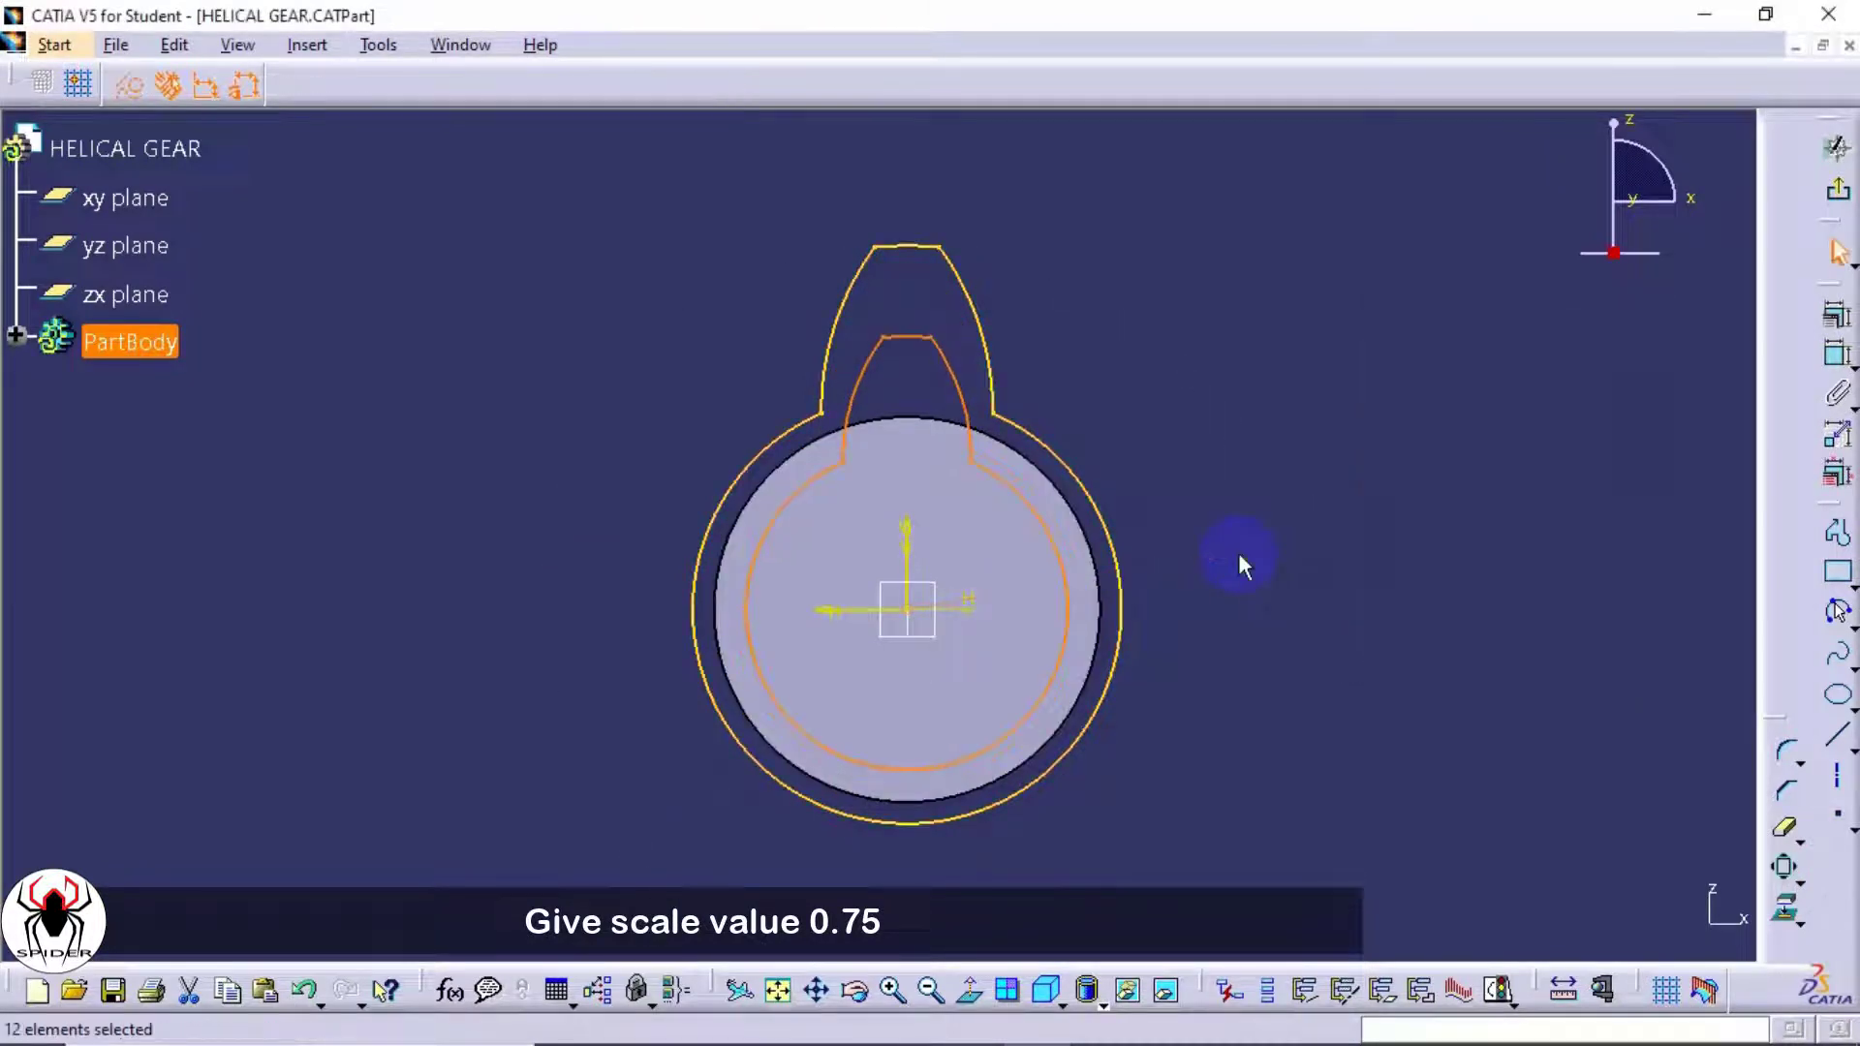
{"action": "left_click", "coordinate": [1239, 559]}
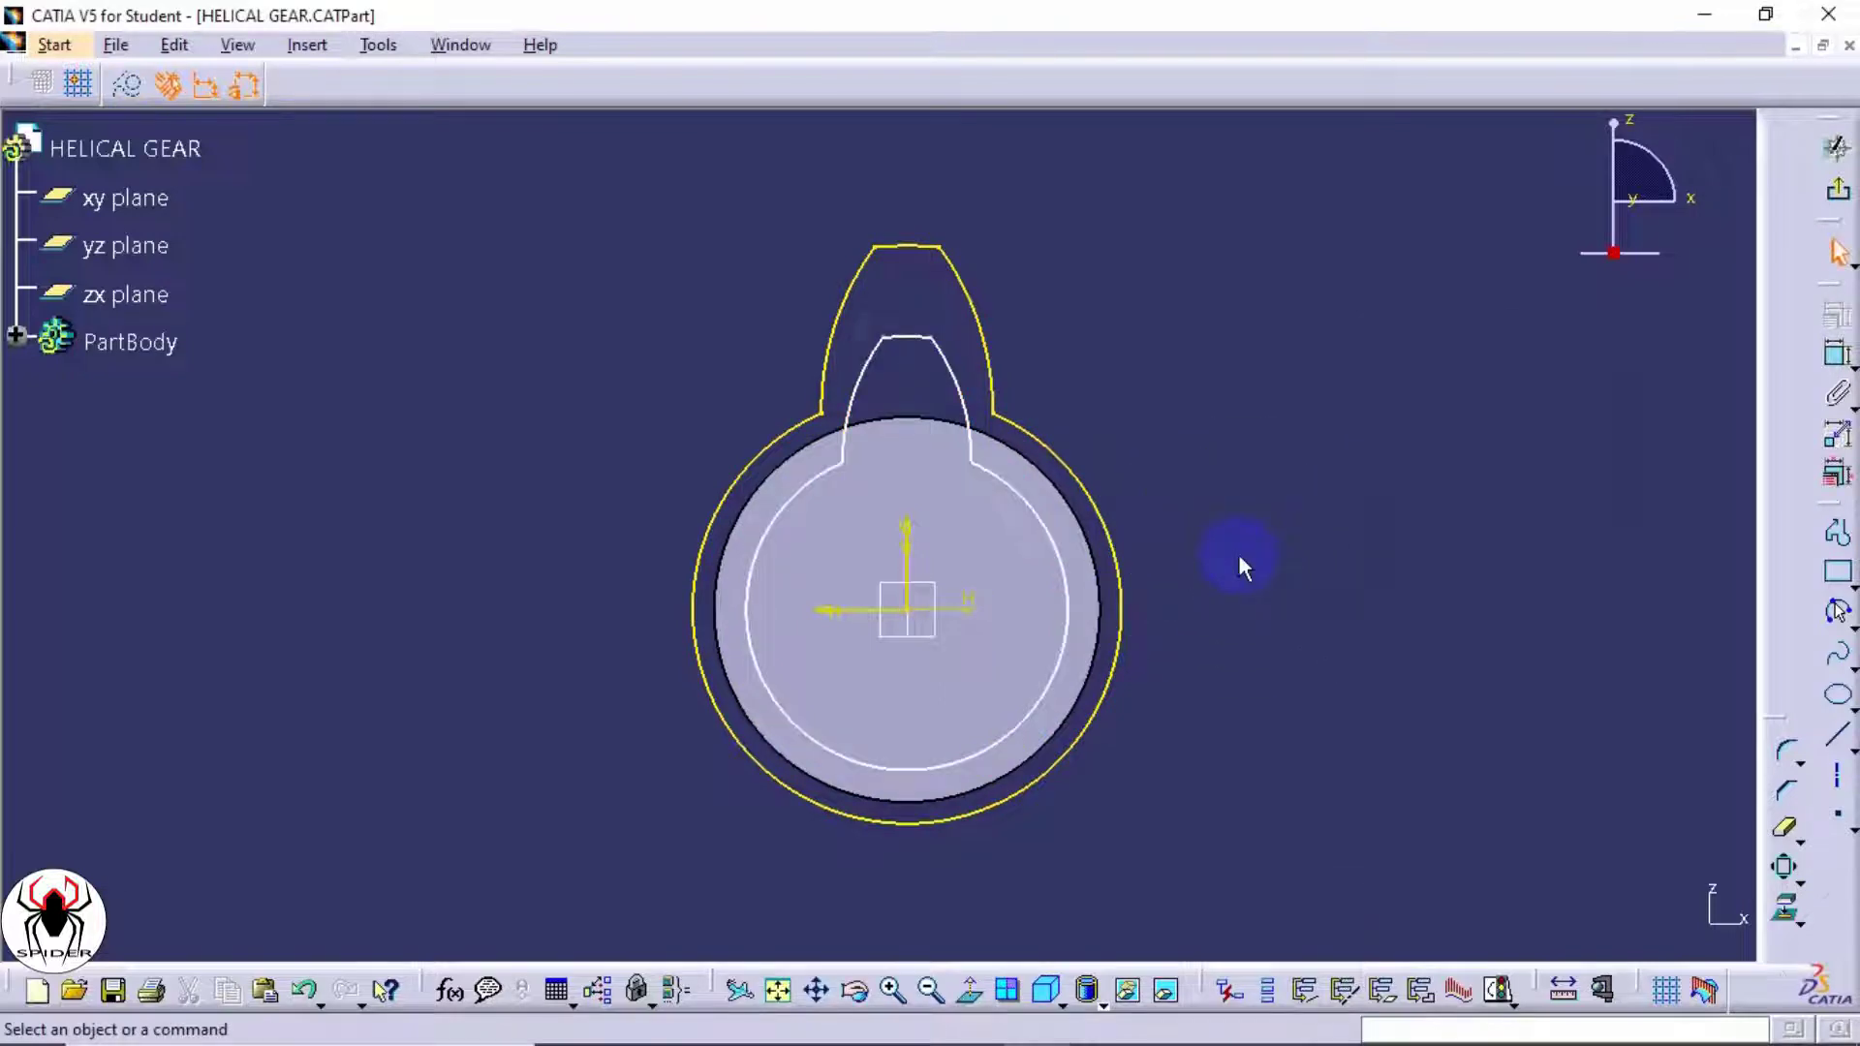
- Delete the full-size projected root arc, flanks and tip arc, keeping only the scaled copy
{"action": "left_click", "coordinate": [1104, 528]}
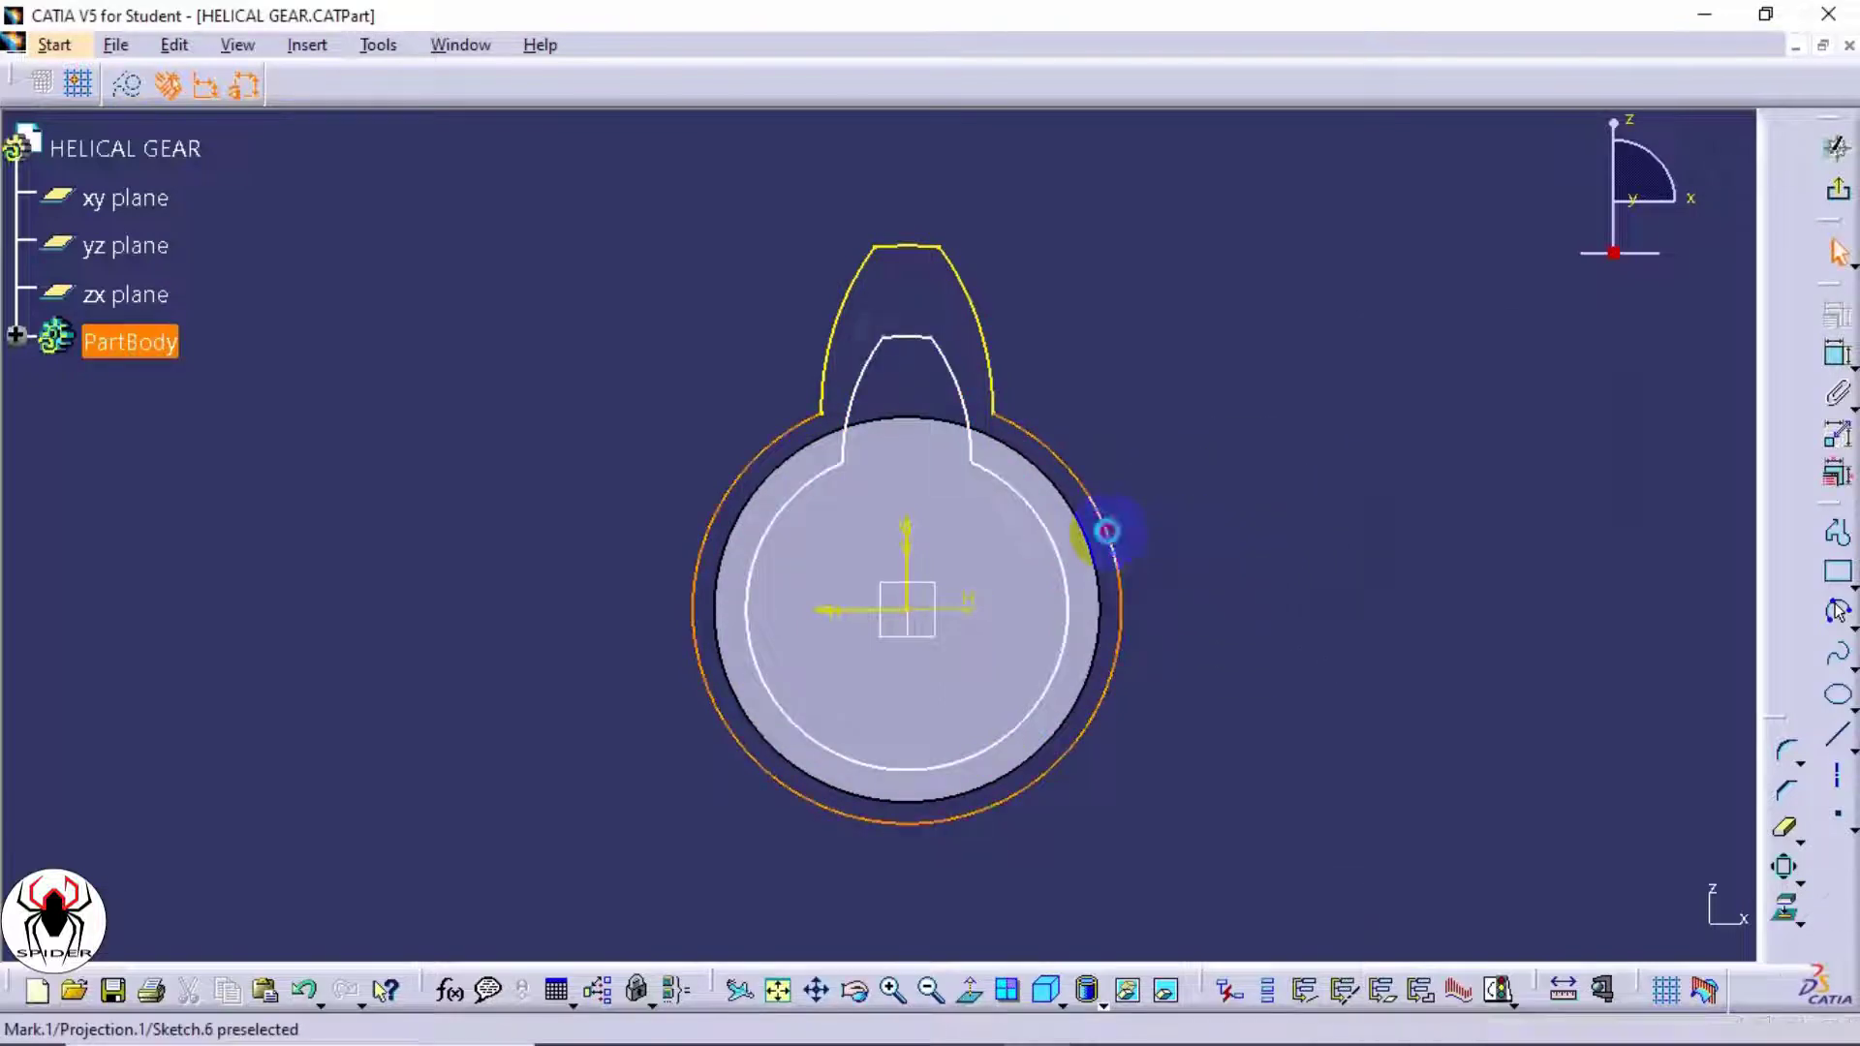
{"action": "left_click", "coordinate": [980, 315], "text": "ctrl"}
{"action": "left_click", "coordinate": [852, 312], "text": "ctrl"}
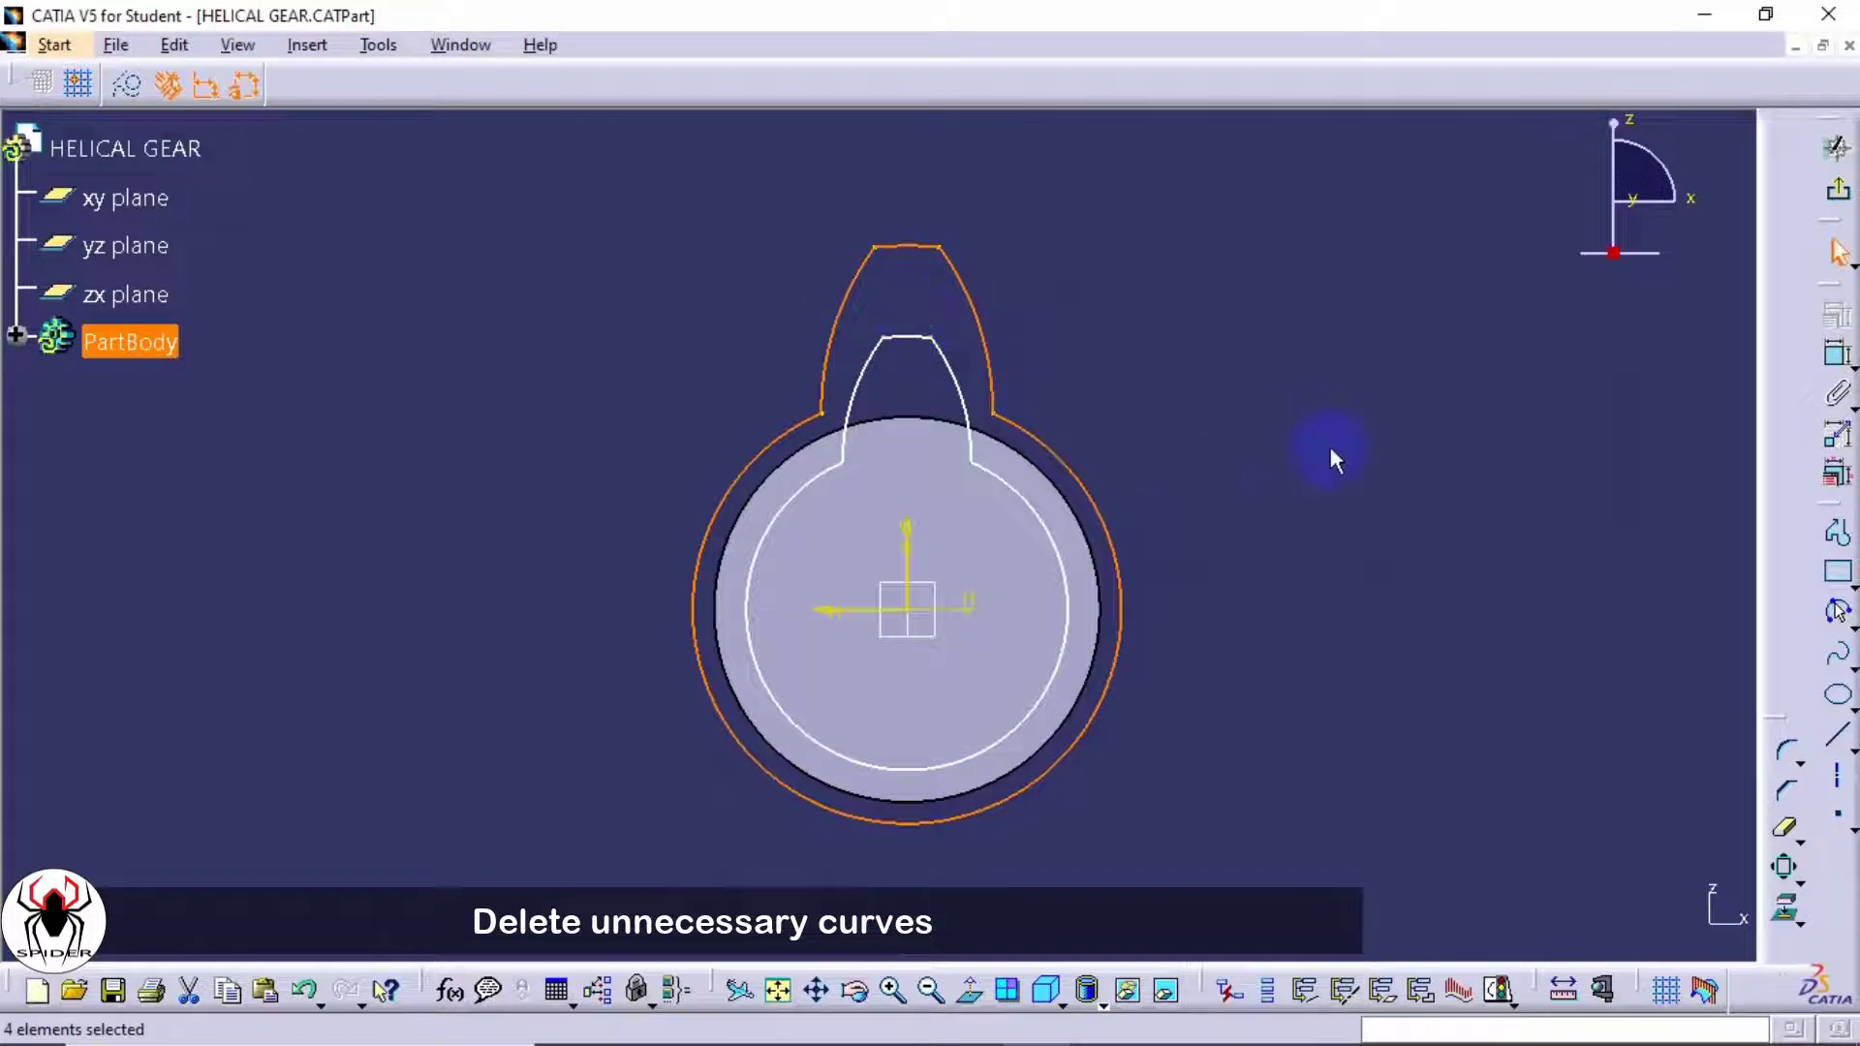
{"action": "key", "text": "Delete"}
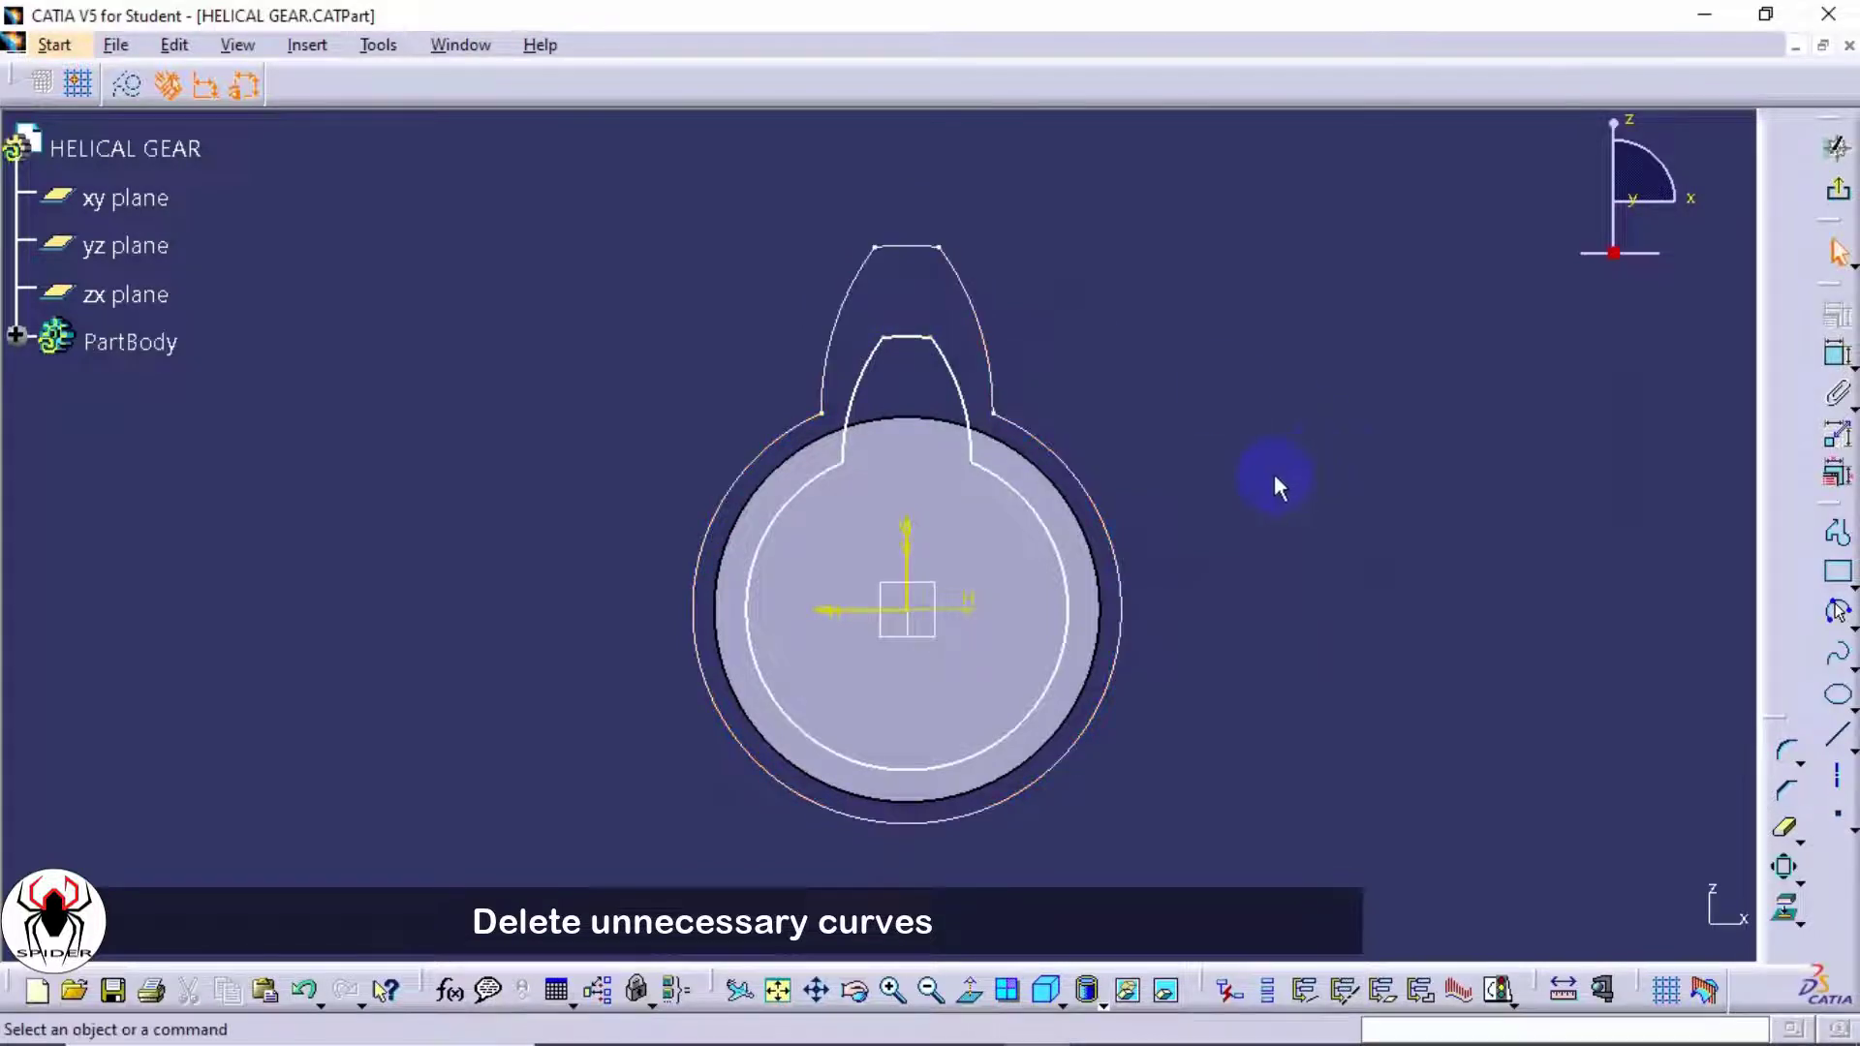
- Rotate the complete scaled tooth profile by -15 degrees about the sketch origin, with duplicate mode disabled
{"action": "middle_click_drag", "start_coordinate": [1274, 474], "coordinate": [1146, 782]}
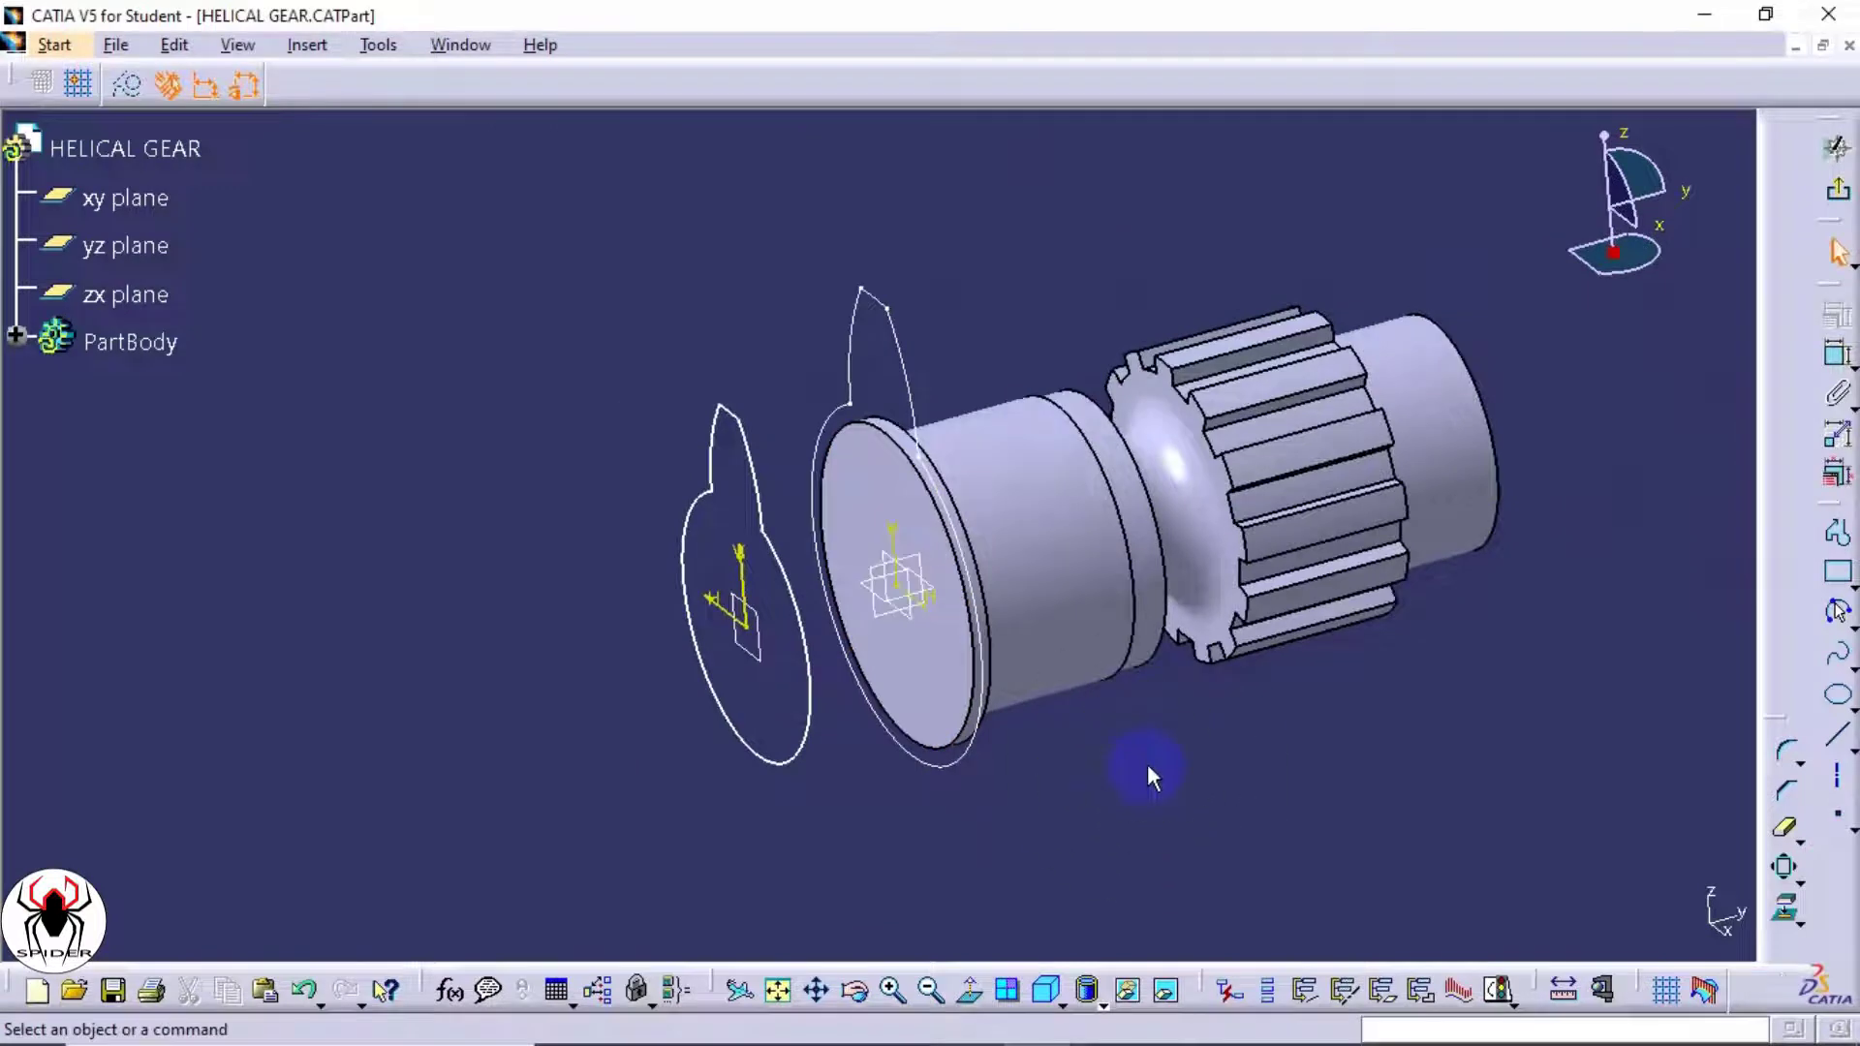
{"action": "left_click", "coordinate": [972, 992]}
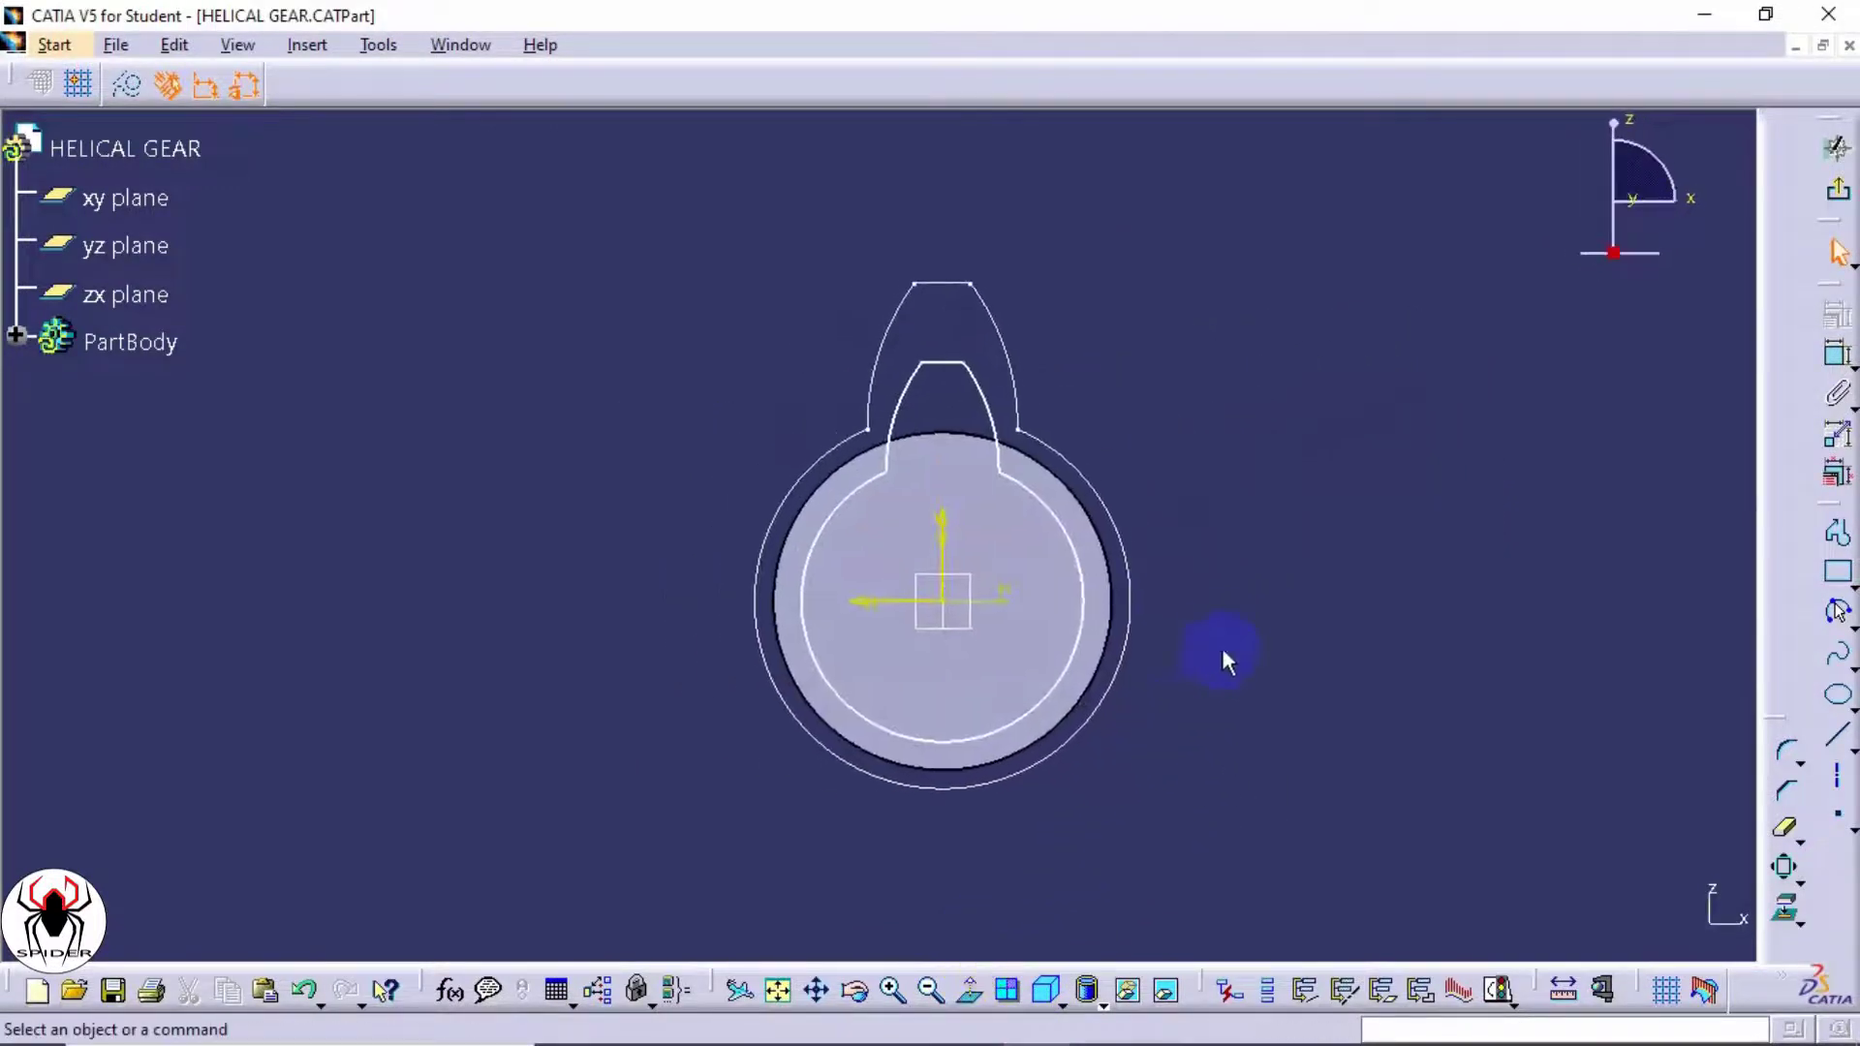
{"action": "left_click", "coordinate": [1114, 552]}
{"action": "left_click", "coordinate": [1022, 395]}
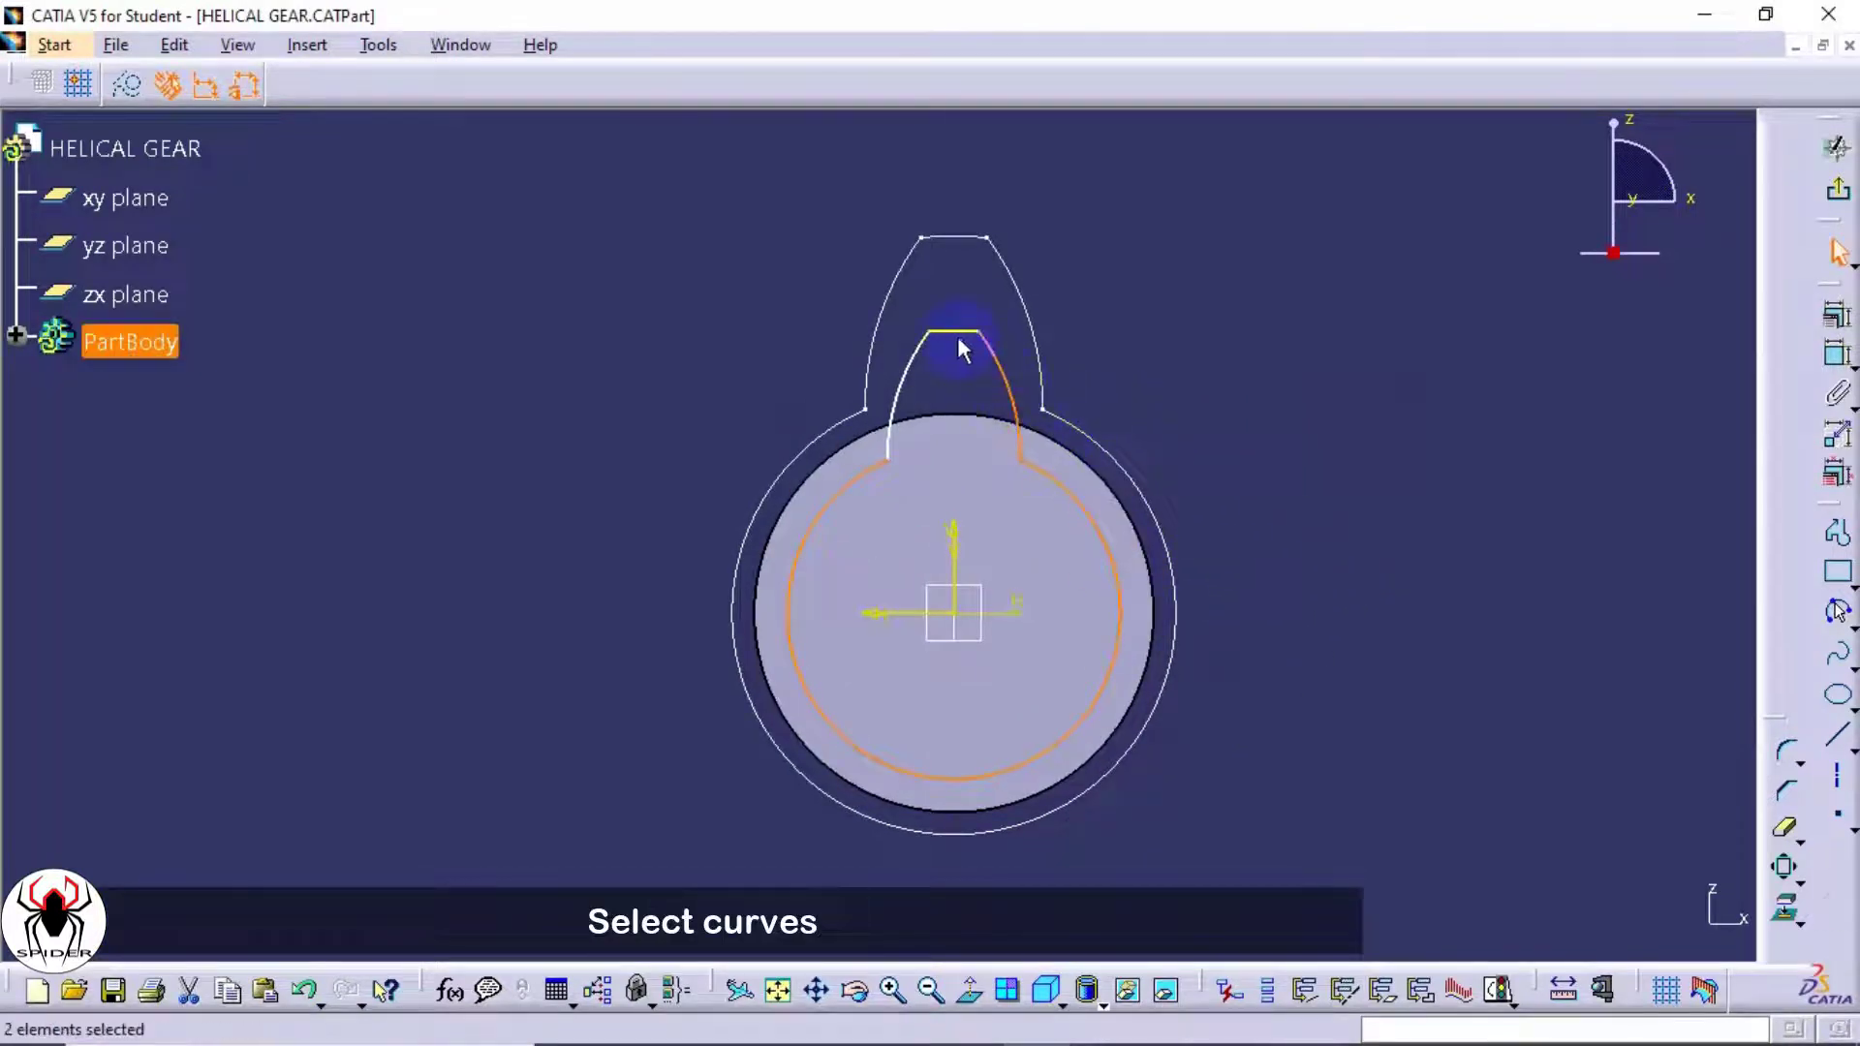
{"action": "middle_click_drag", "start_coordinate": [1341, 543], "coordinate": [1281, 558]}
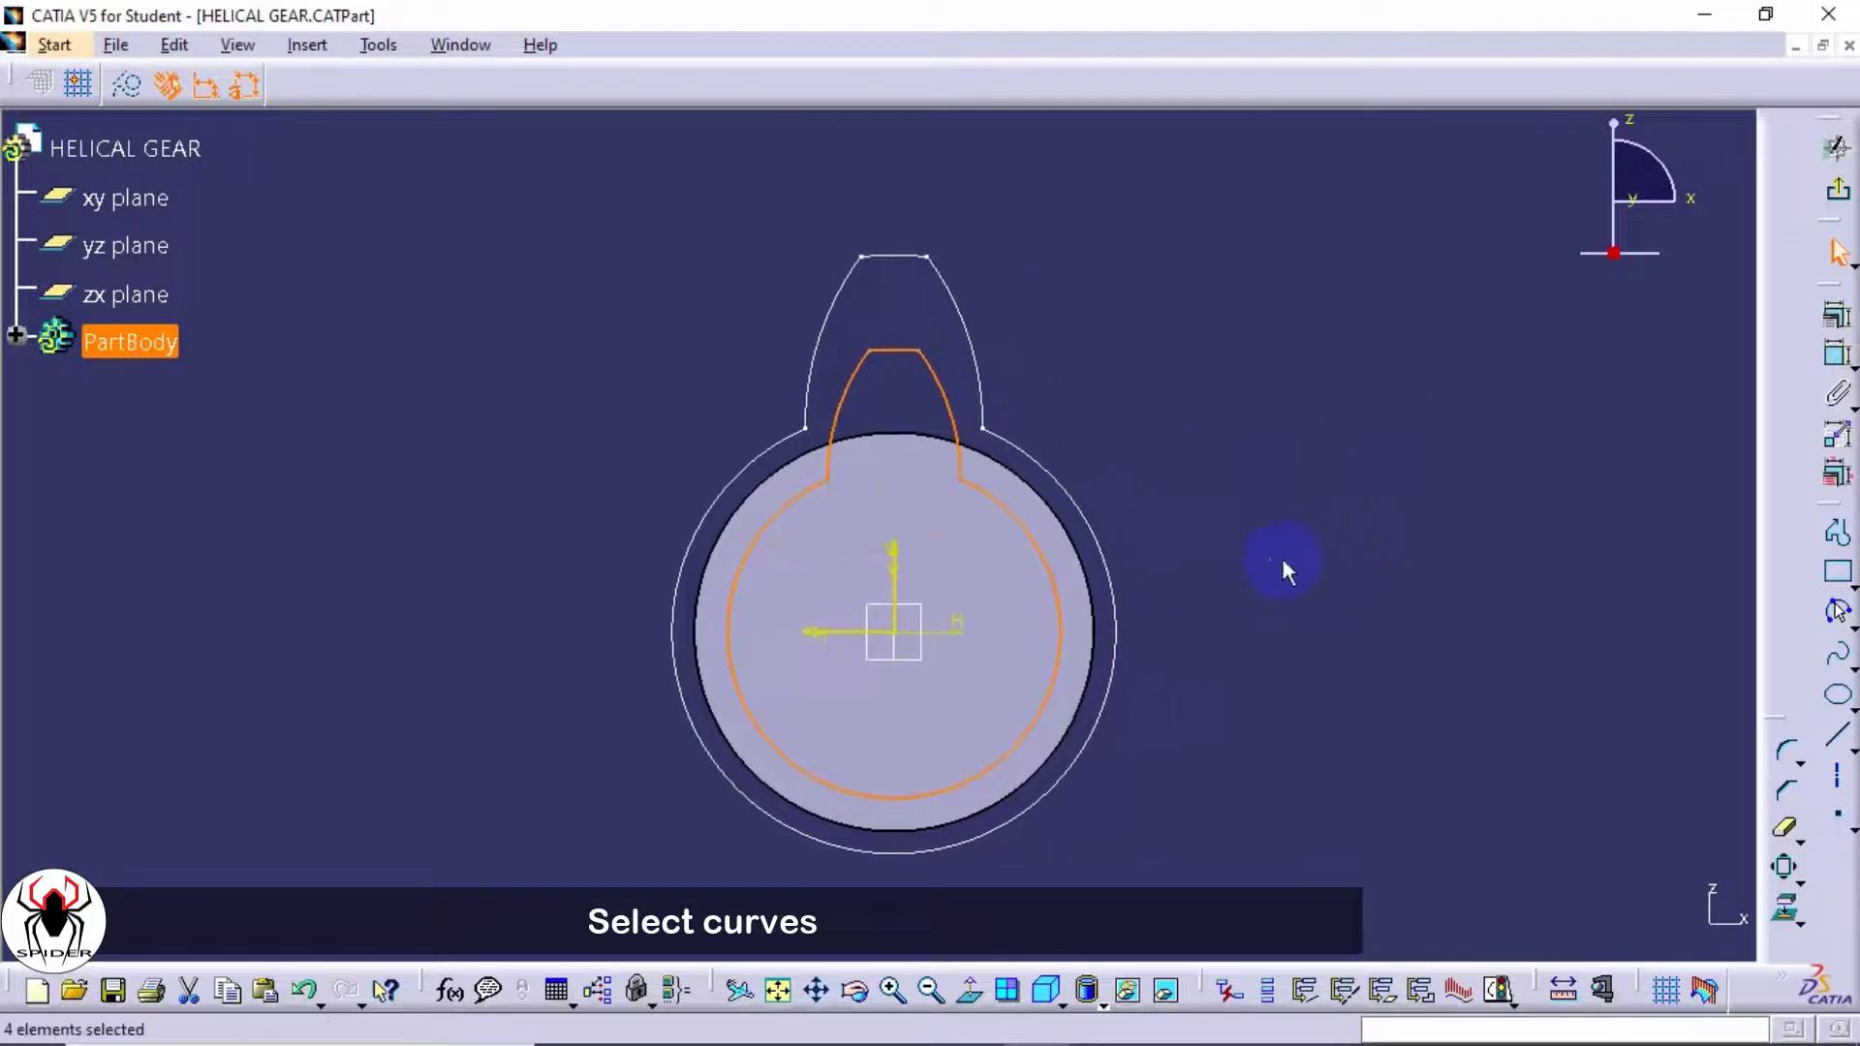
{"action": "left_click", "coordinate": [1788, 869]}
{"action": "left_click", "coordinate": [1799, 880]}
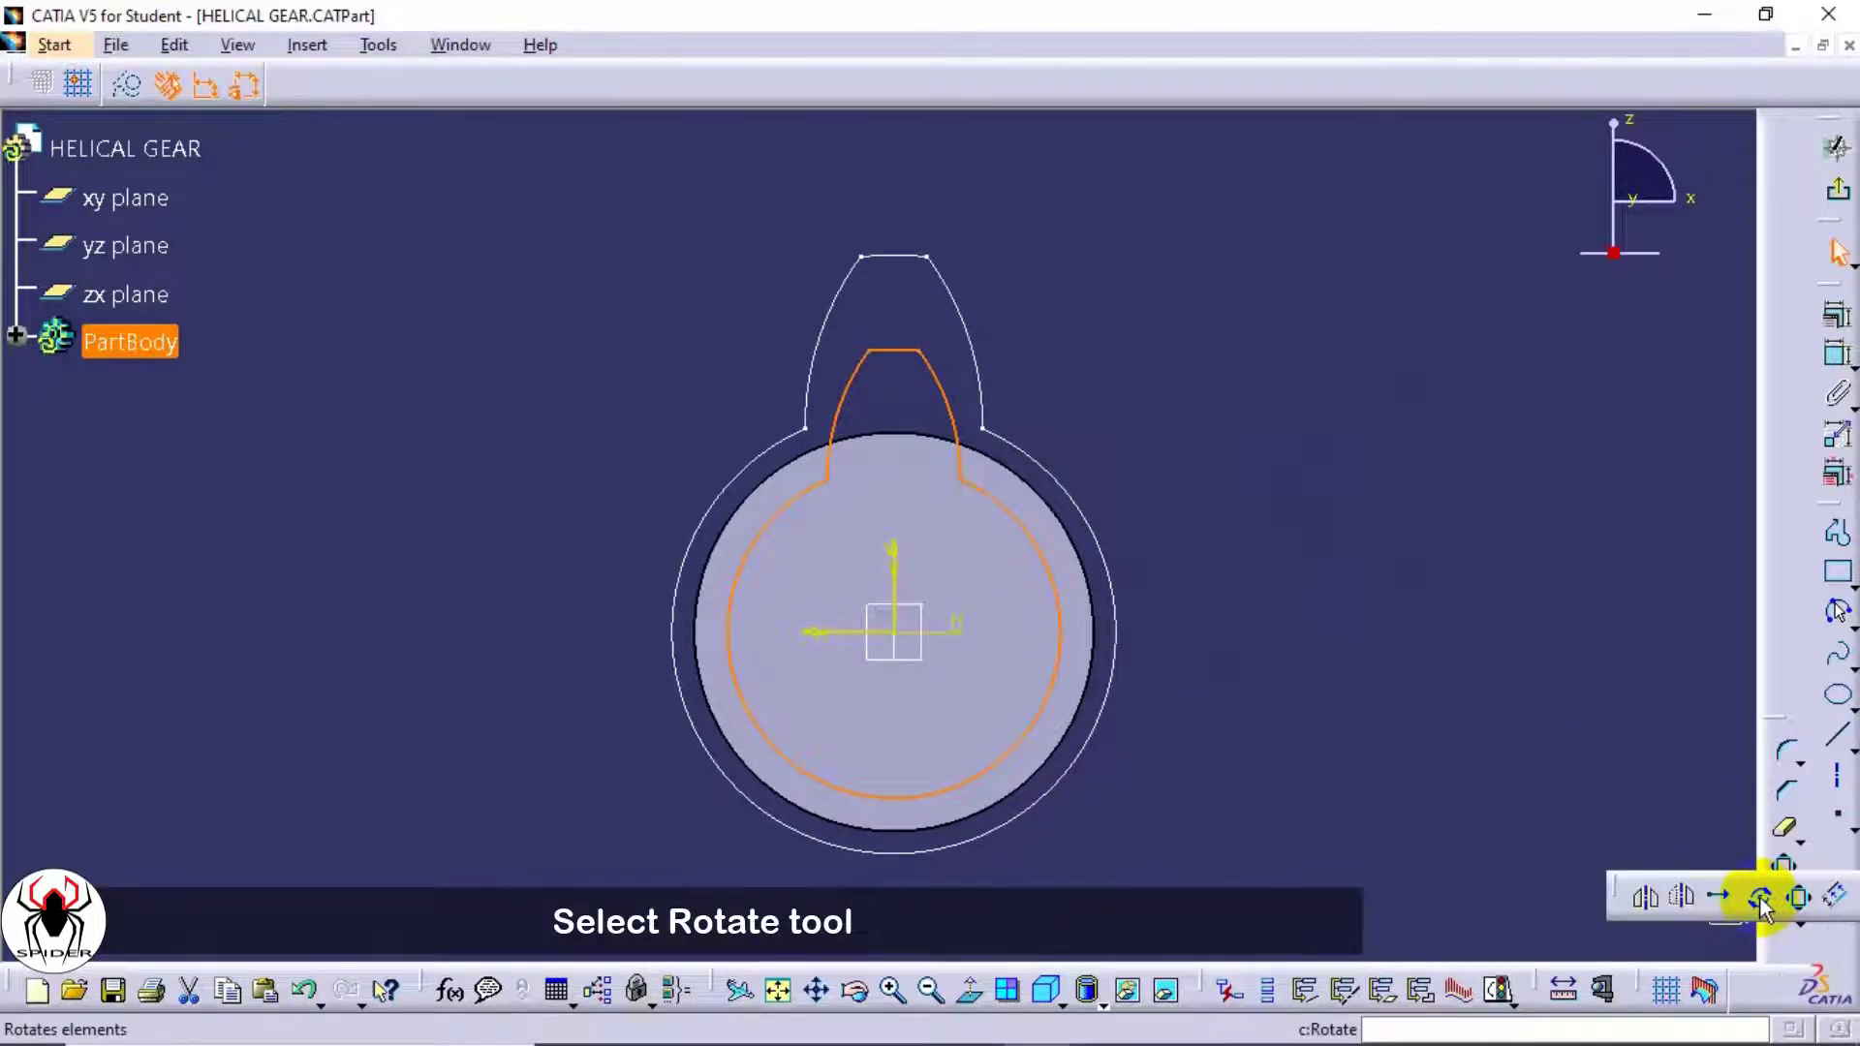
{"action": "left_click", "coordinate": [1760, 897]}
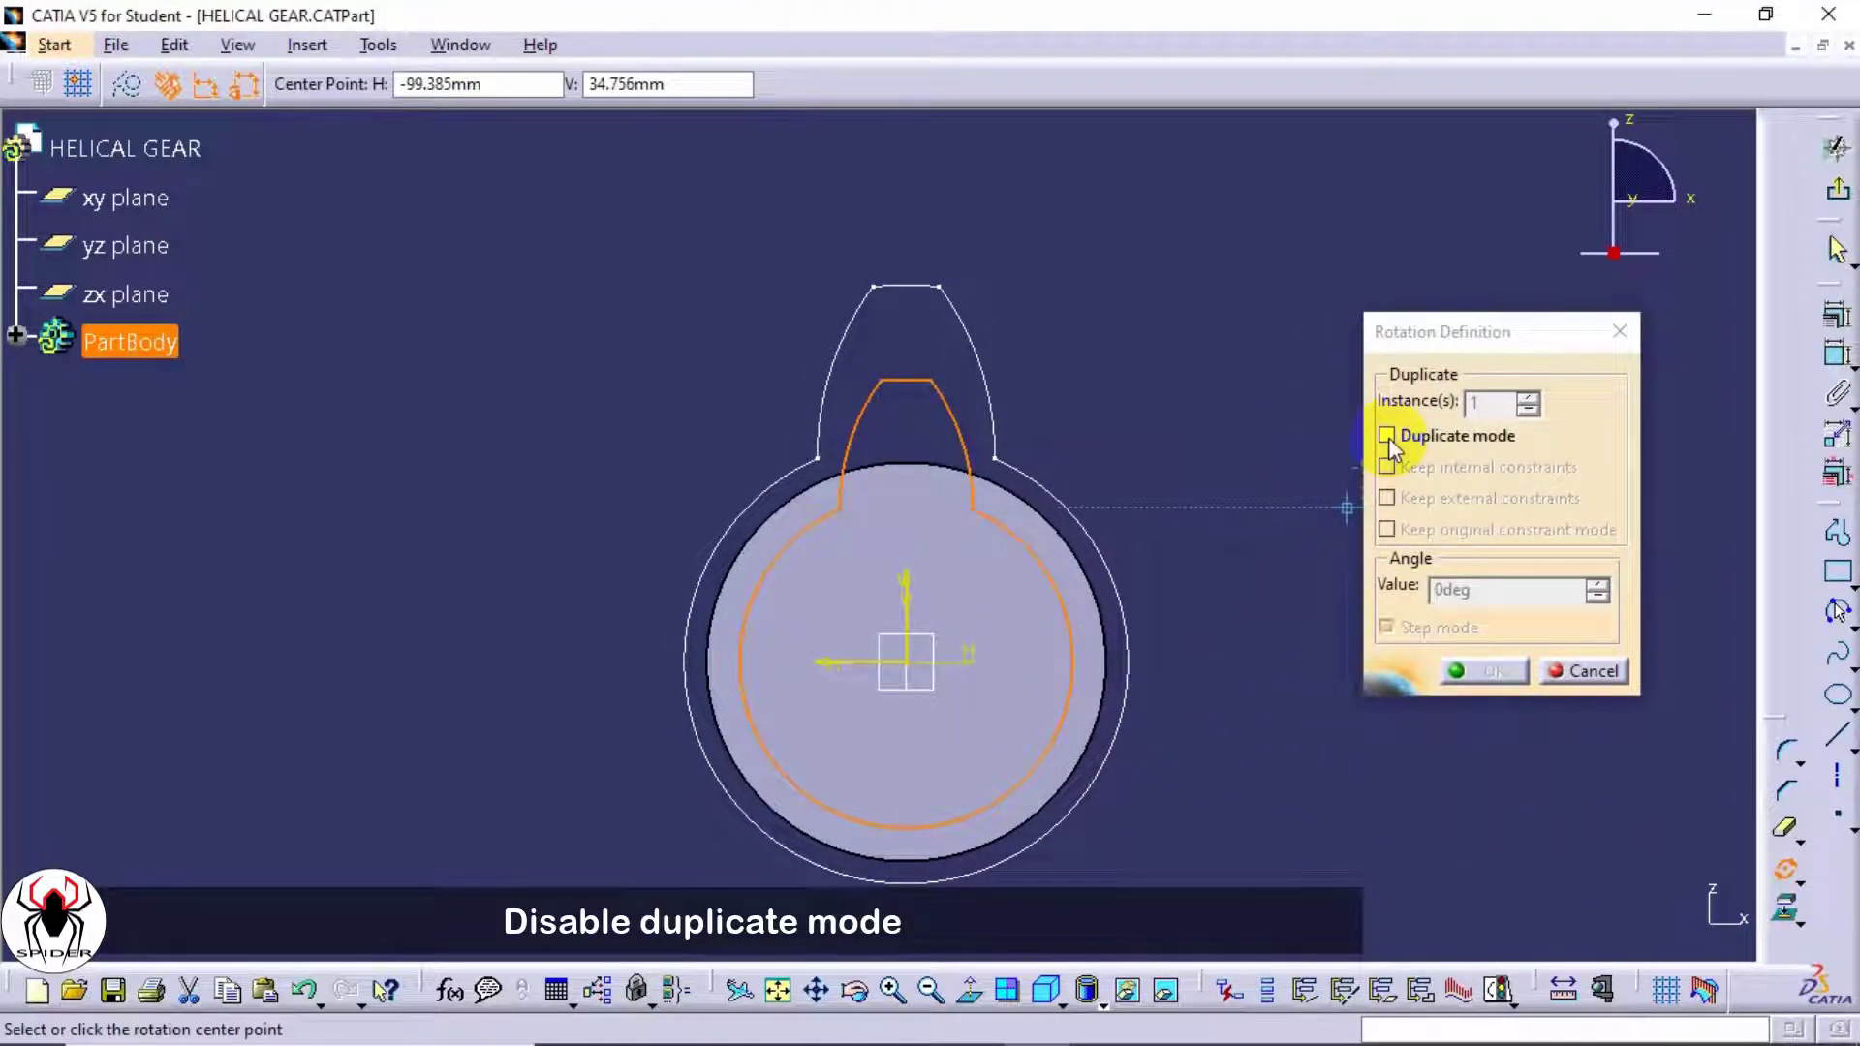
{"action": "left_click", "coordinate": [913, 659]}
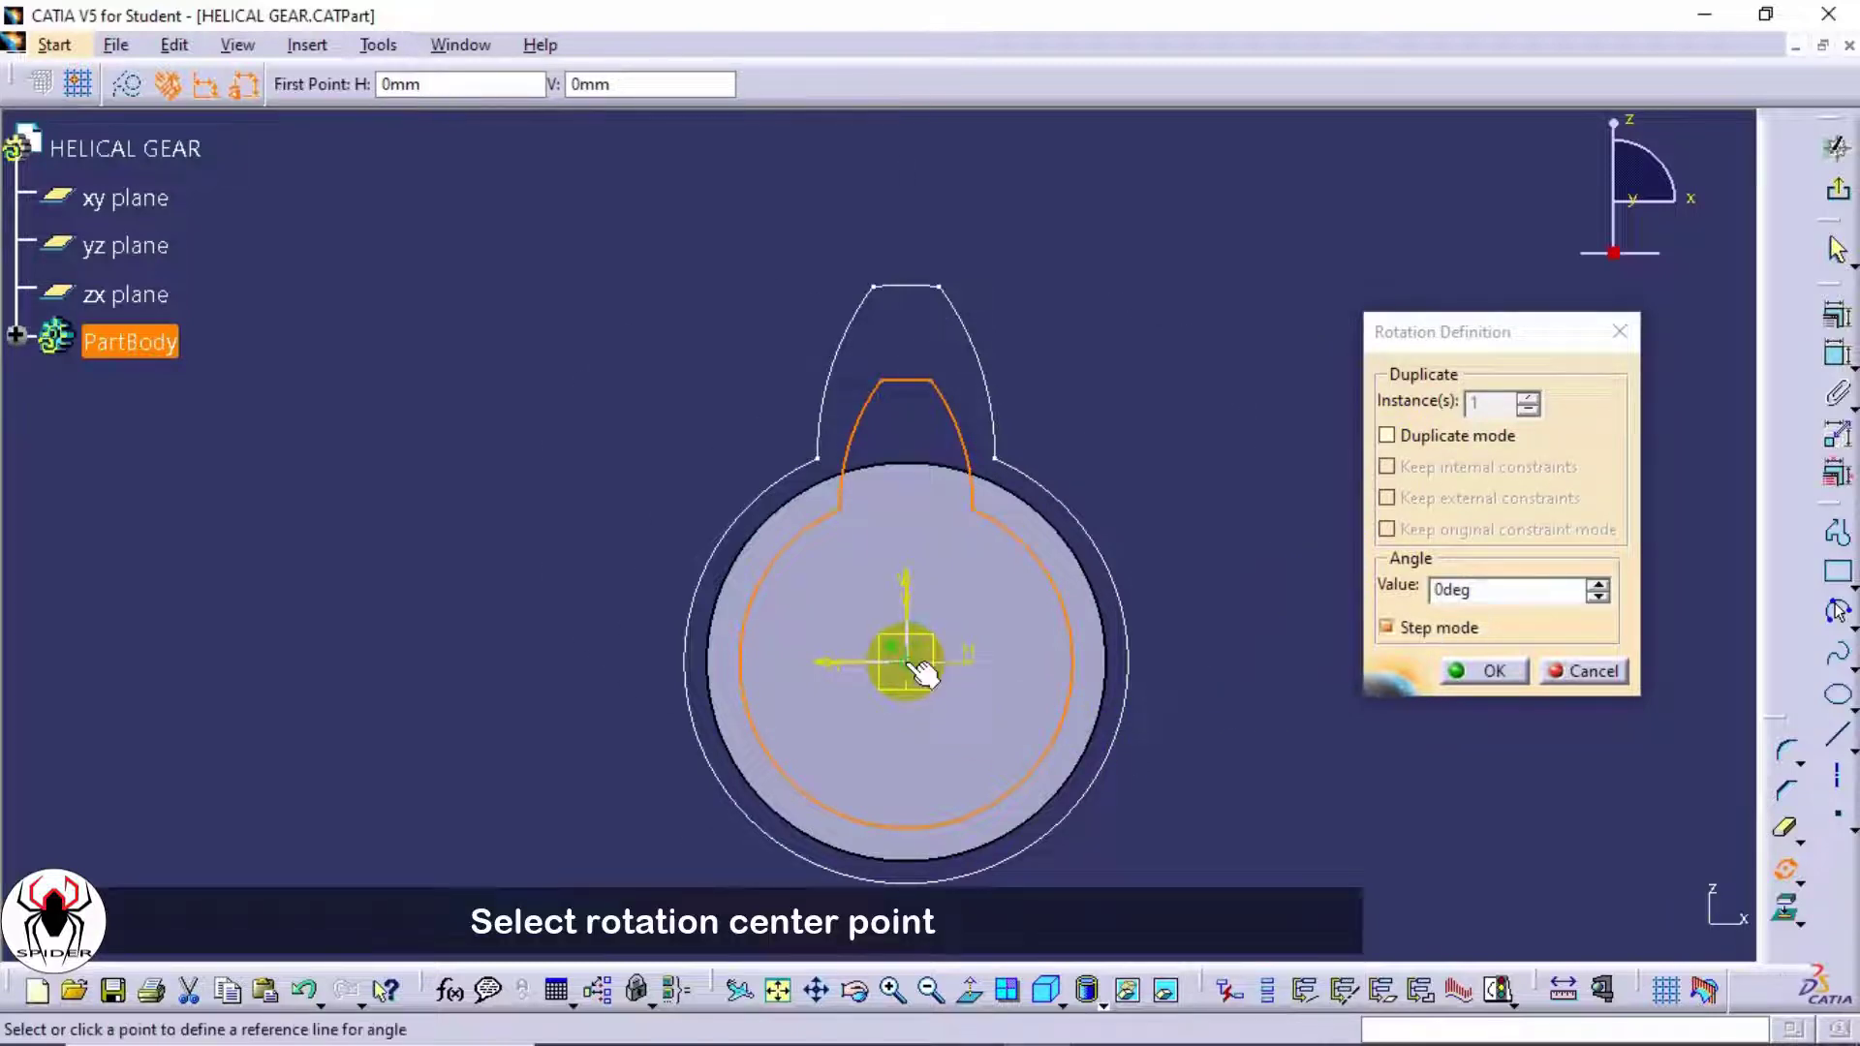
{"action": "left_click", "coordinate": [903, 224]}
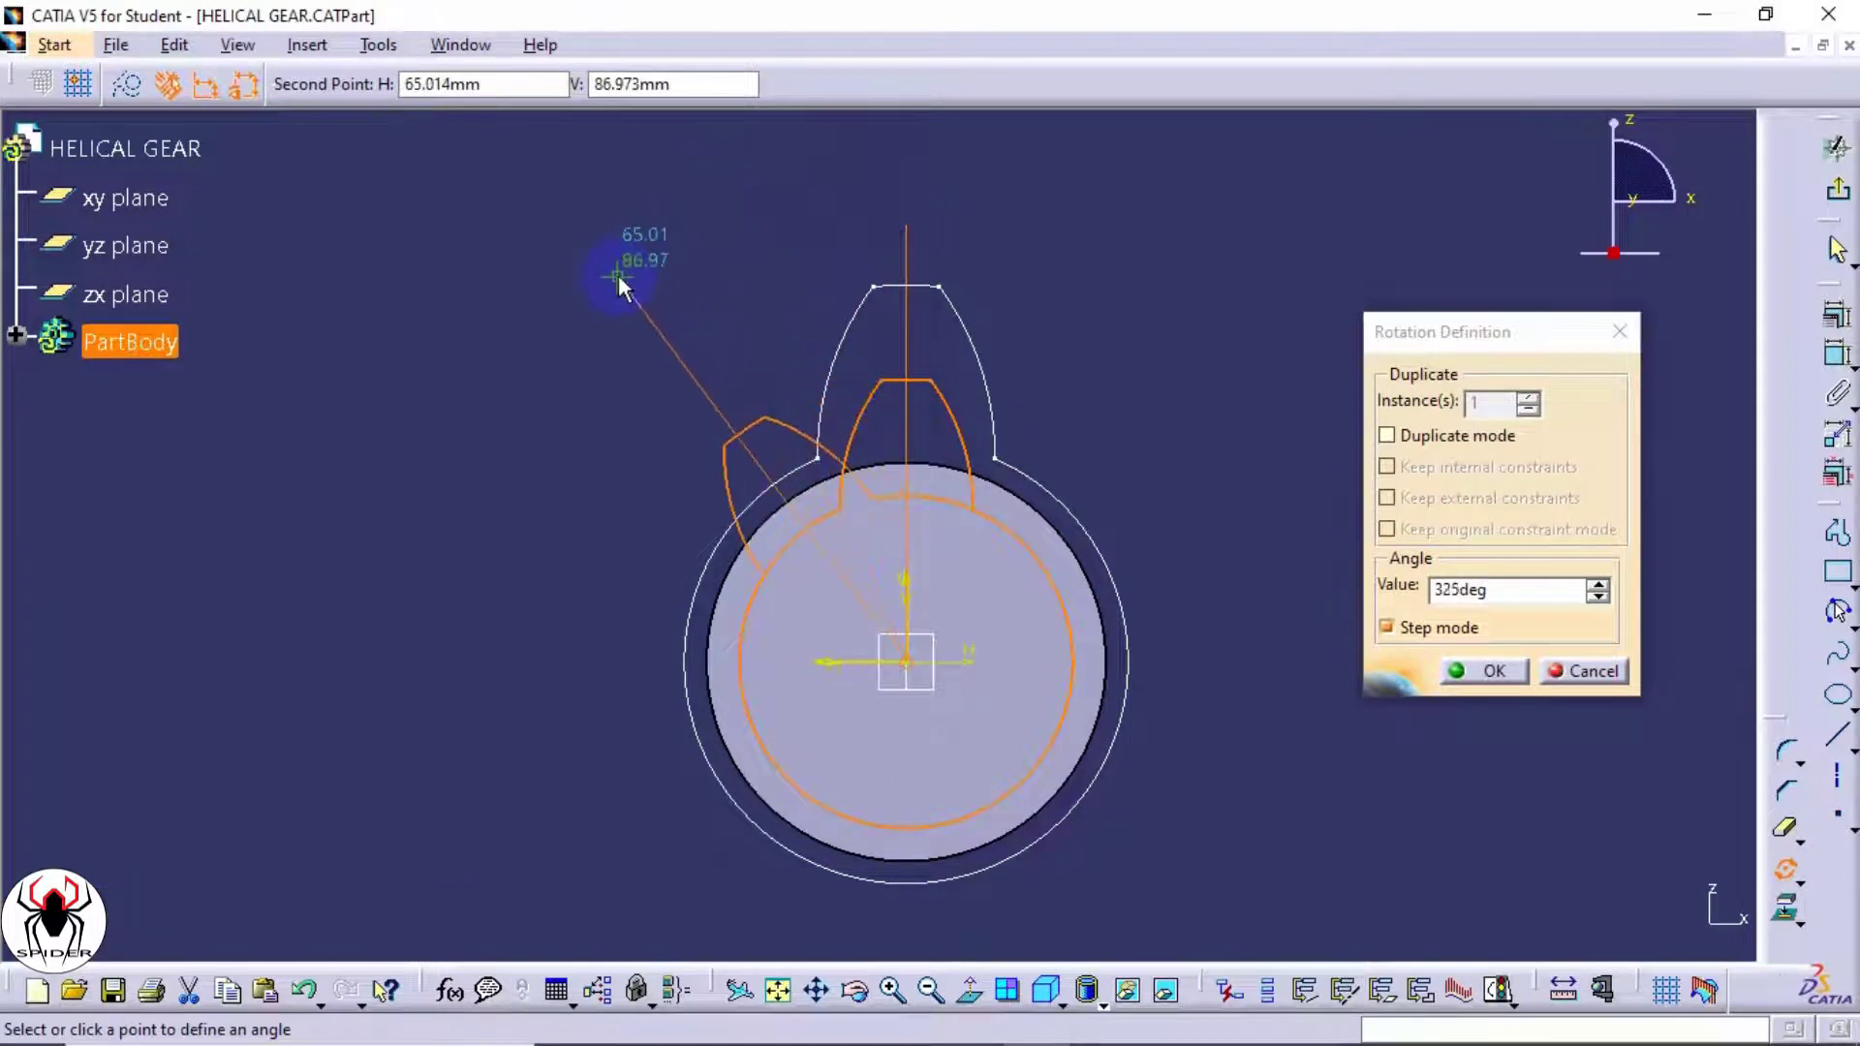
{"action": "double_click", "coordinate": [1456, 589]}
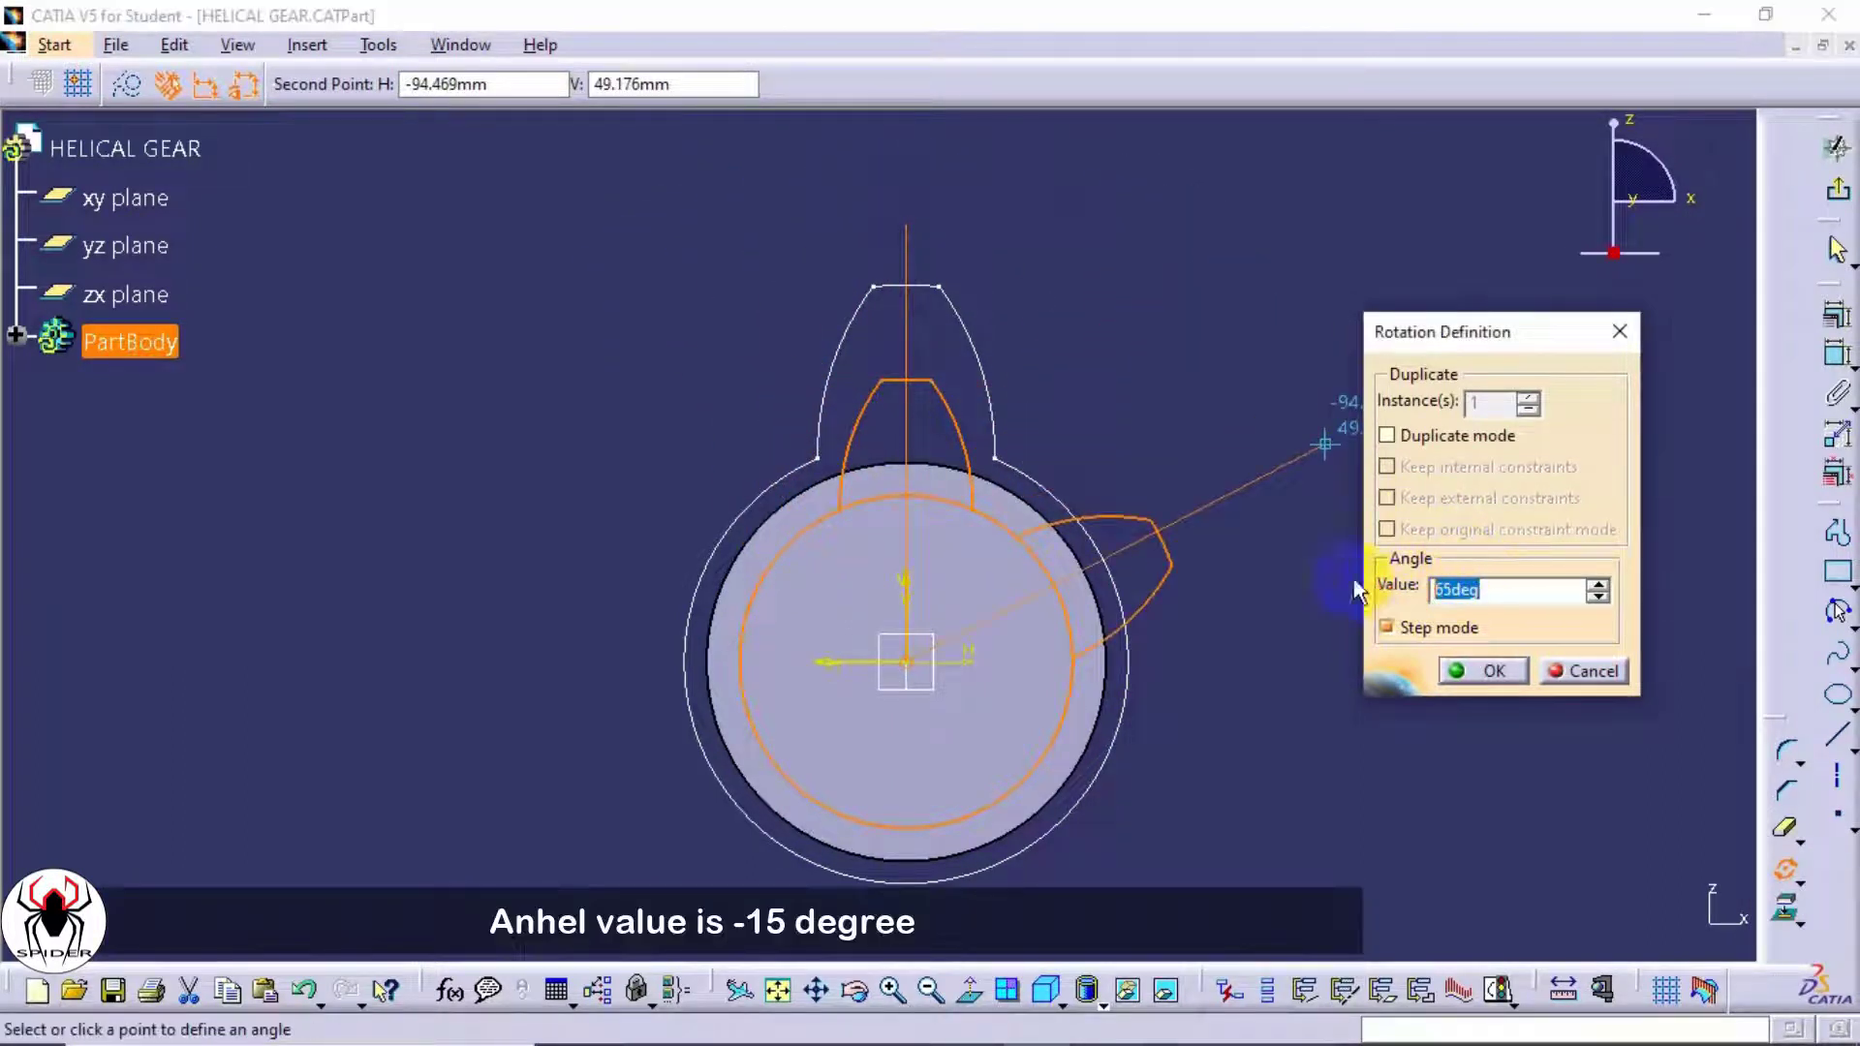
{"action": "left_click", "coordinate": [1066, 300]}
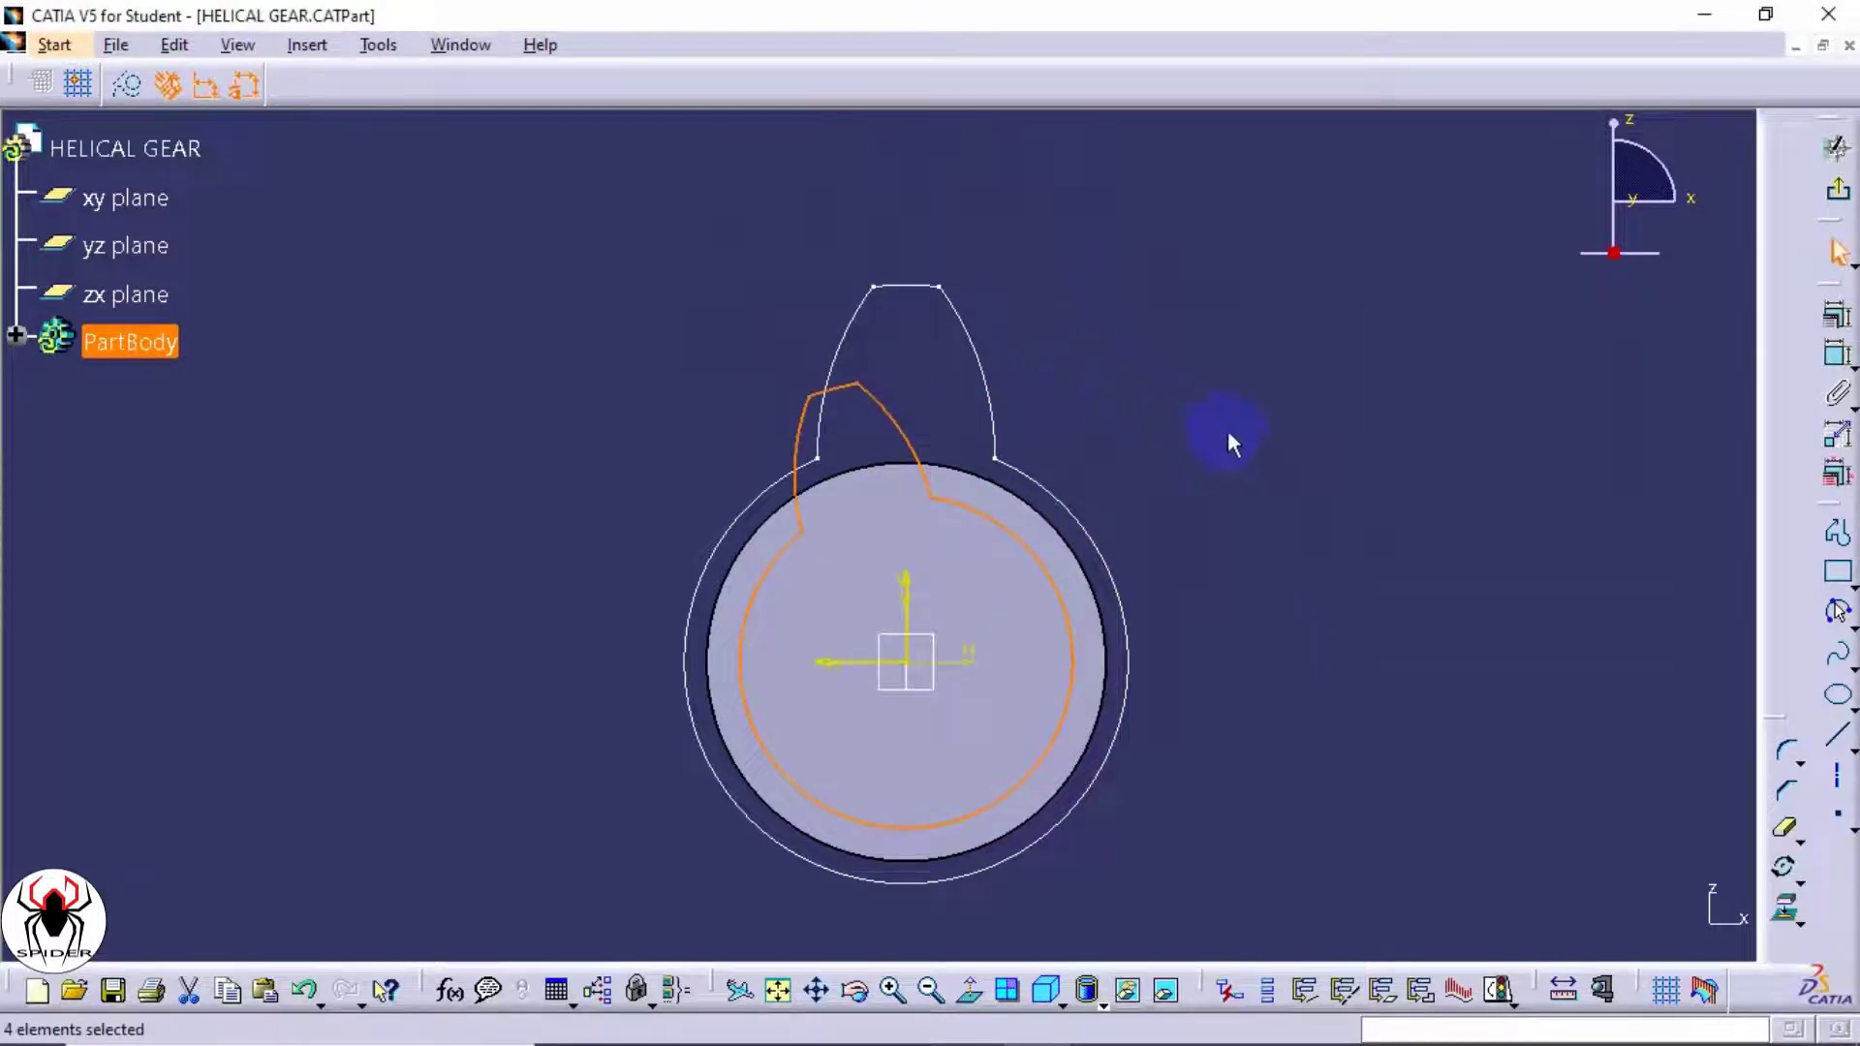
- Exit the sketch of the scaled, rotated tooth profile and return to part modelling
{"action": "middle_click_drag", "start_coordinate": [1228, 432], "coordinate": [1008, 581]}
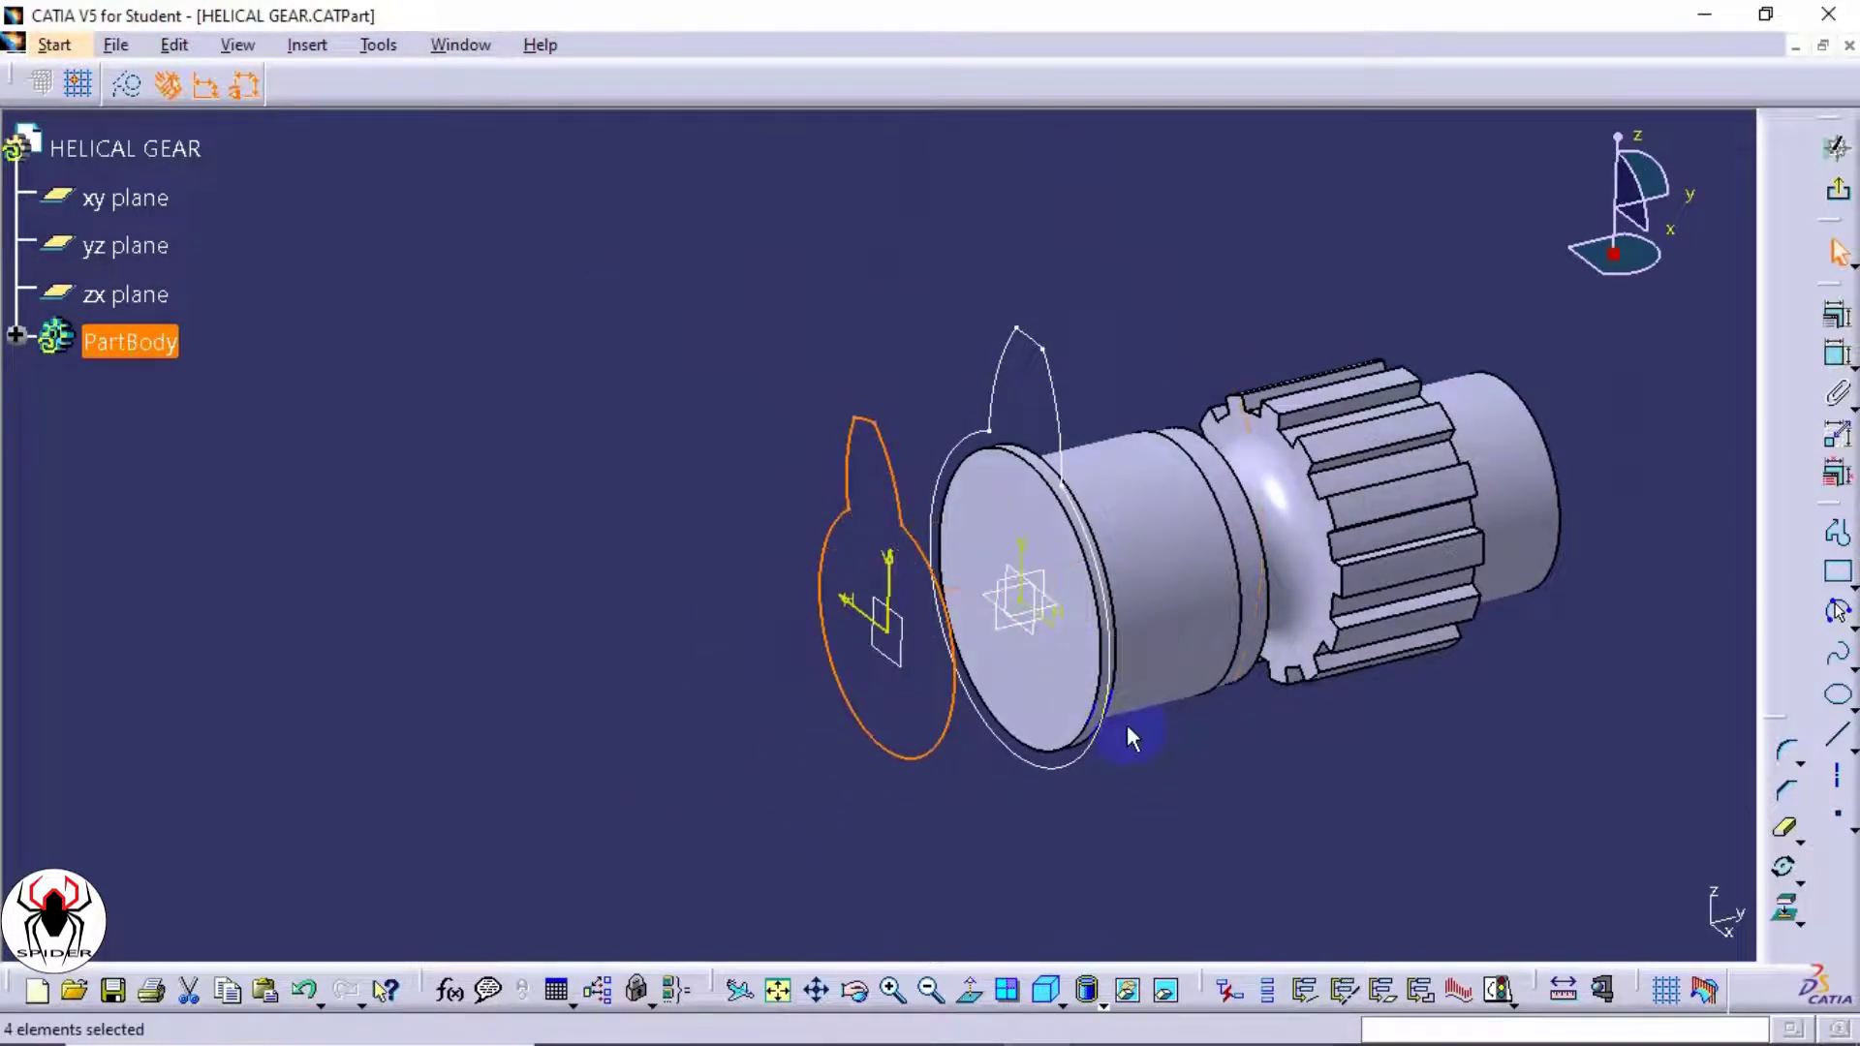
{"action": "left_click", "coordinate": [1147, 822]}
{"action": "middle_click_drag", "start_coordinate": [1424, 770], "coordinate": [1432, 642]}
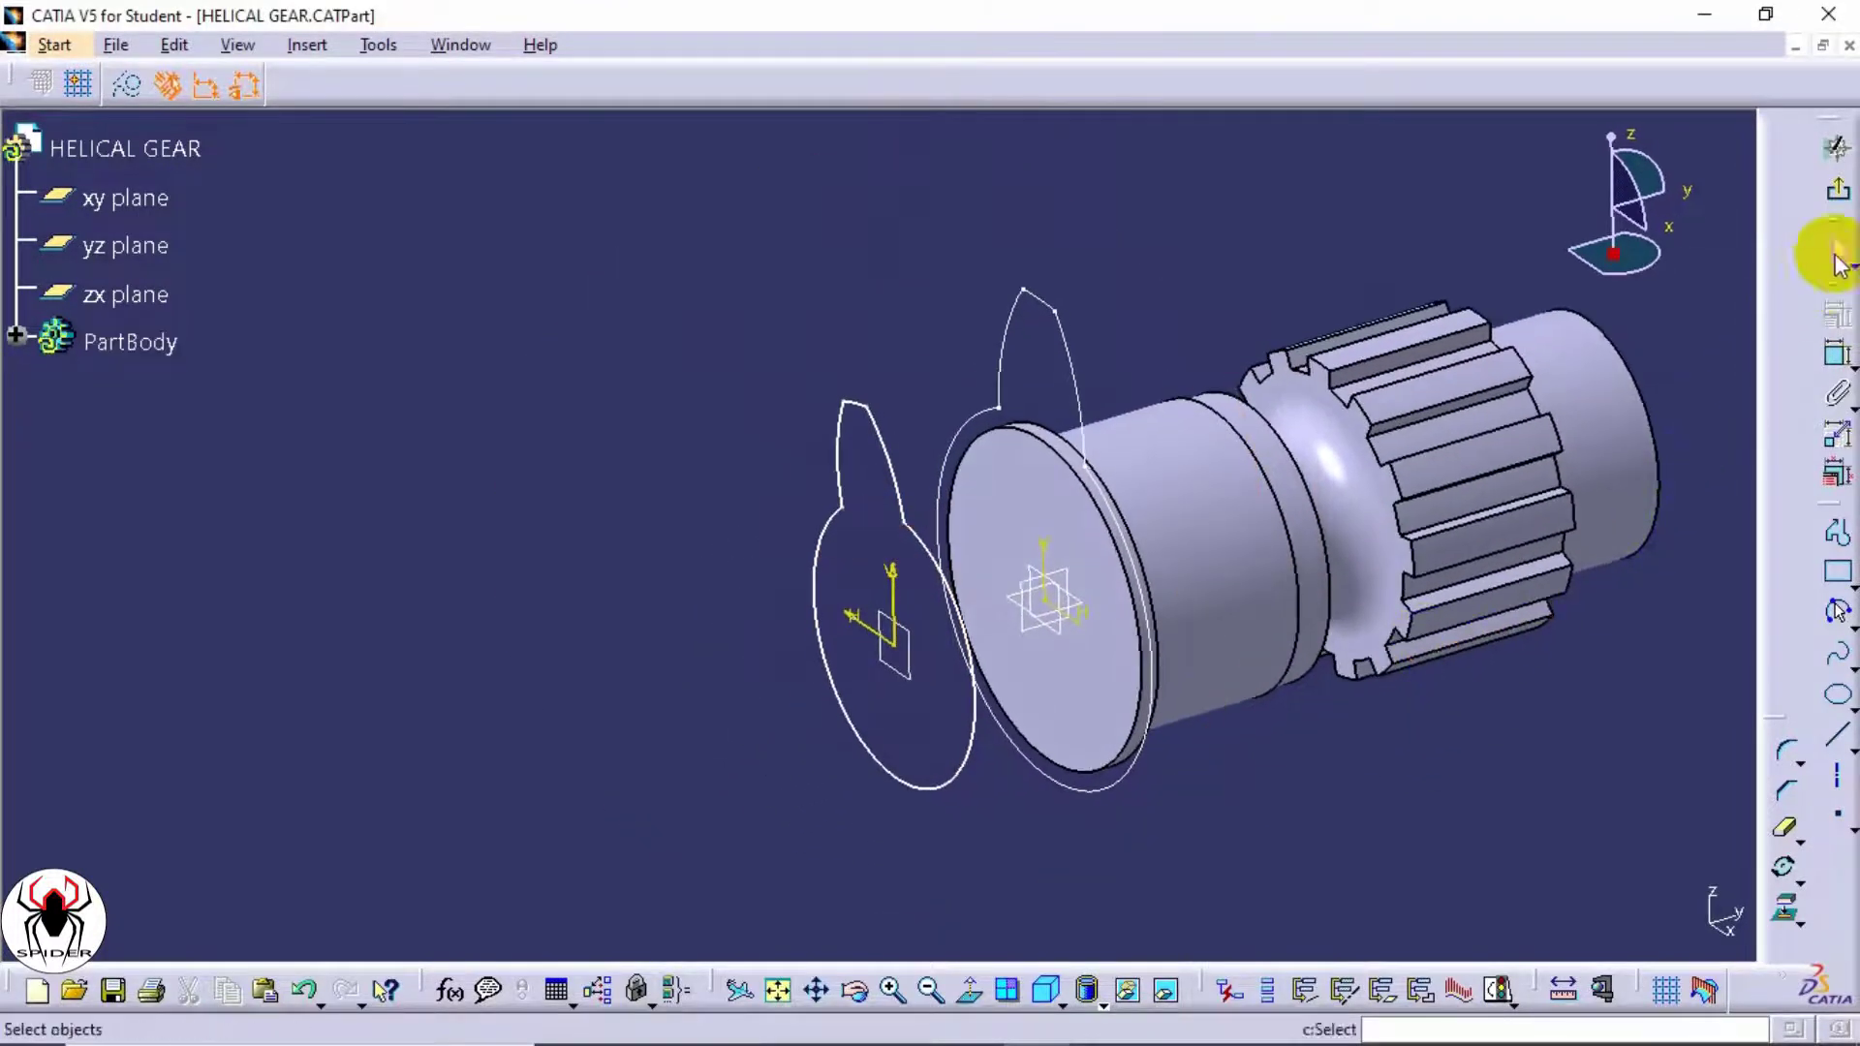
{"action": "left_click", "coordinate": [1841, 197]}
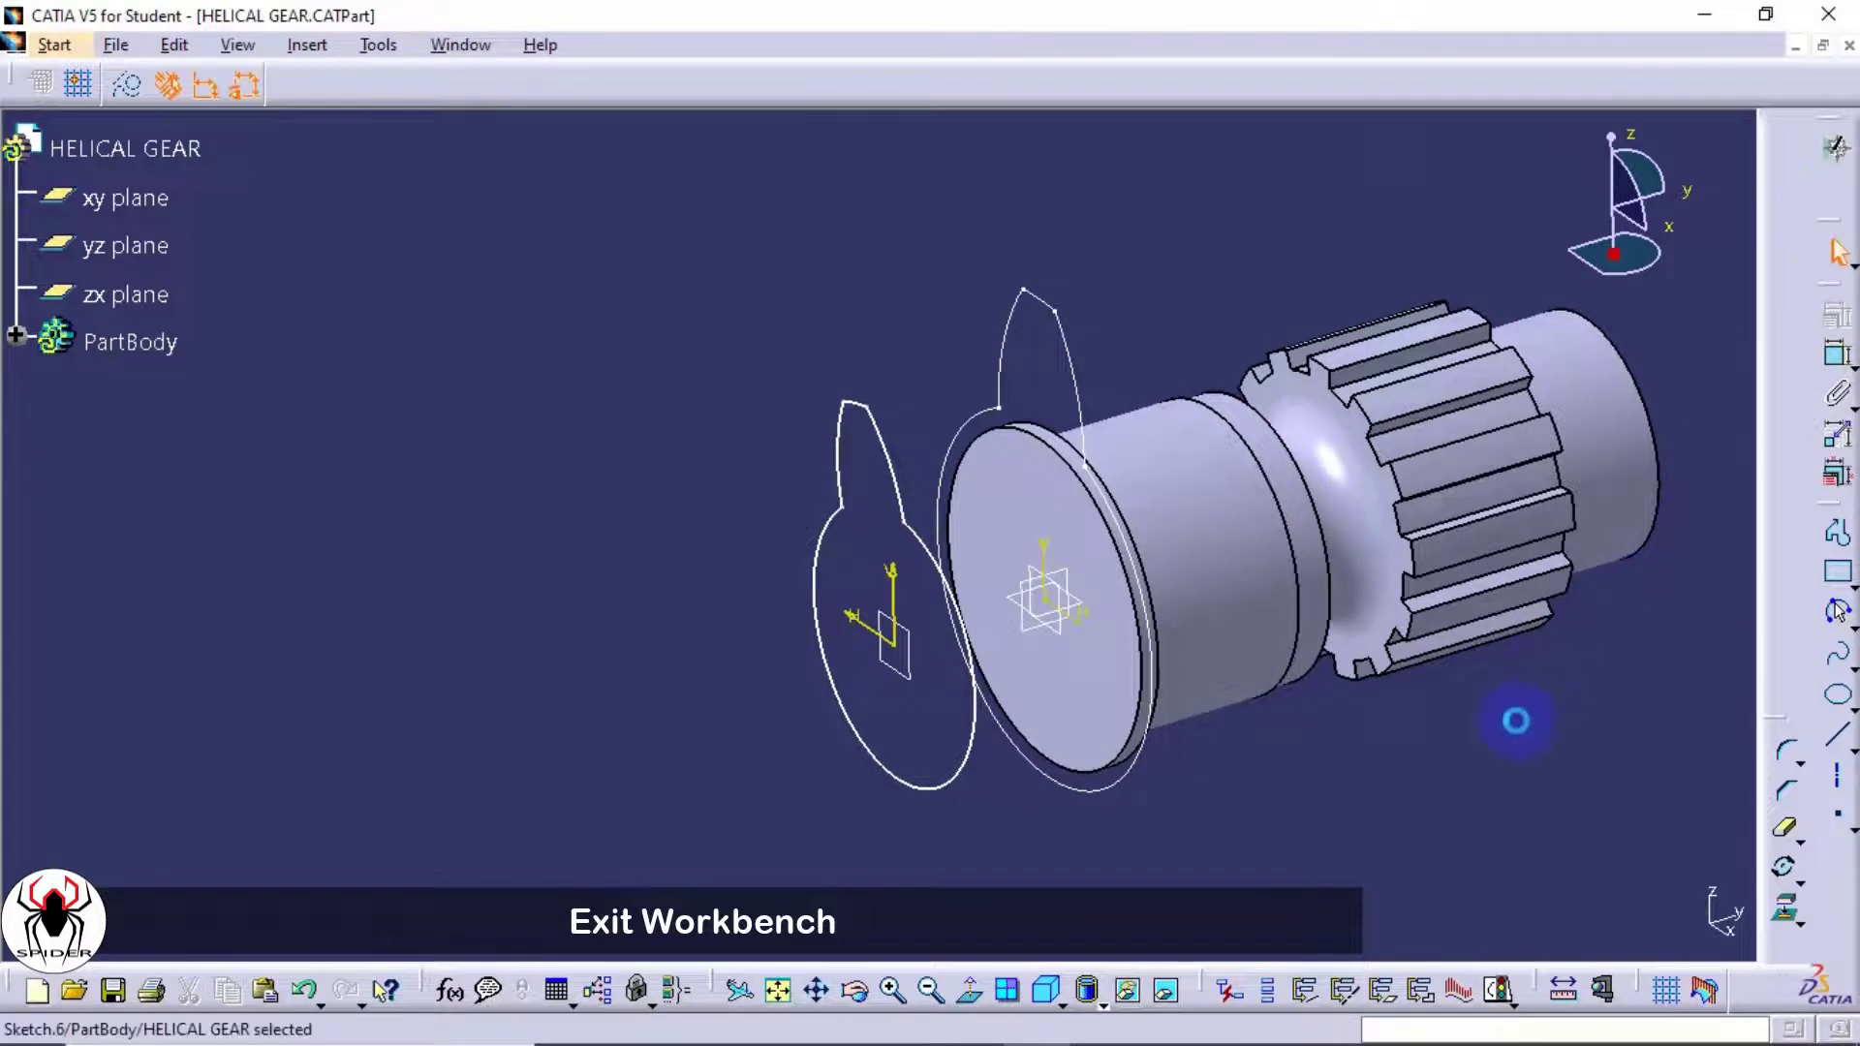
- Examine the spacing and relative rotation of the two tooth profiles in side and flange-end views
{"action": "middle_click_drag", "start_coordinate": [1513, 722], "coordinate": [1259, 738]}
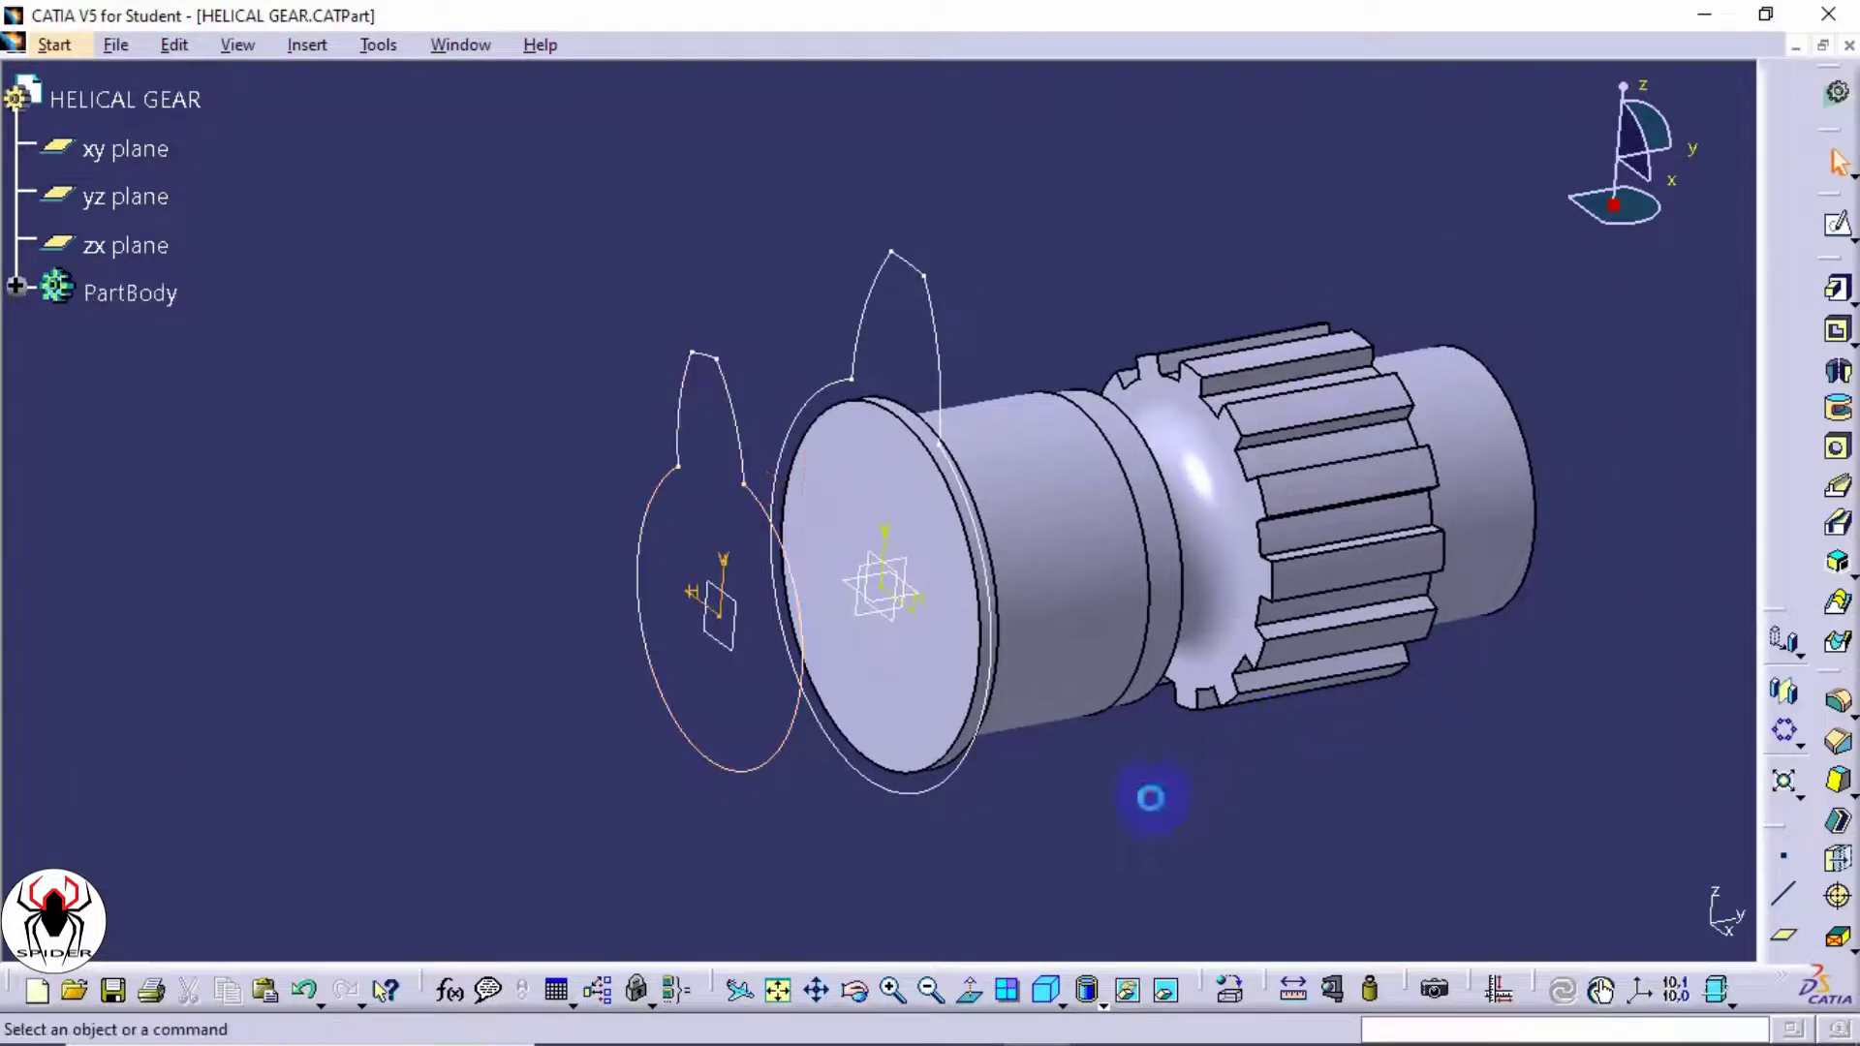
{"action": "left_click", "coordinate": [1061, 1002]}
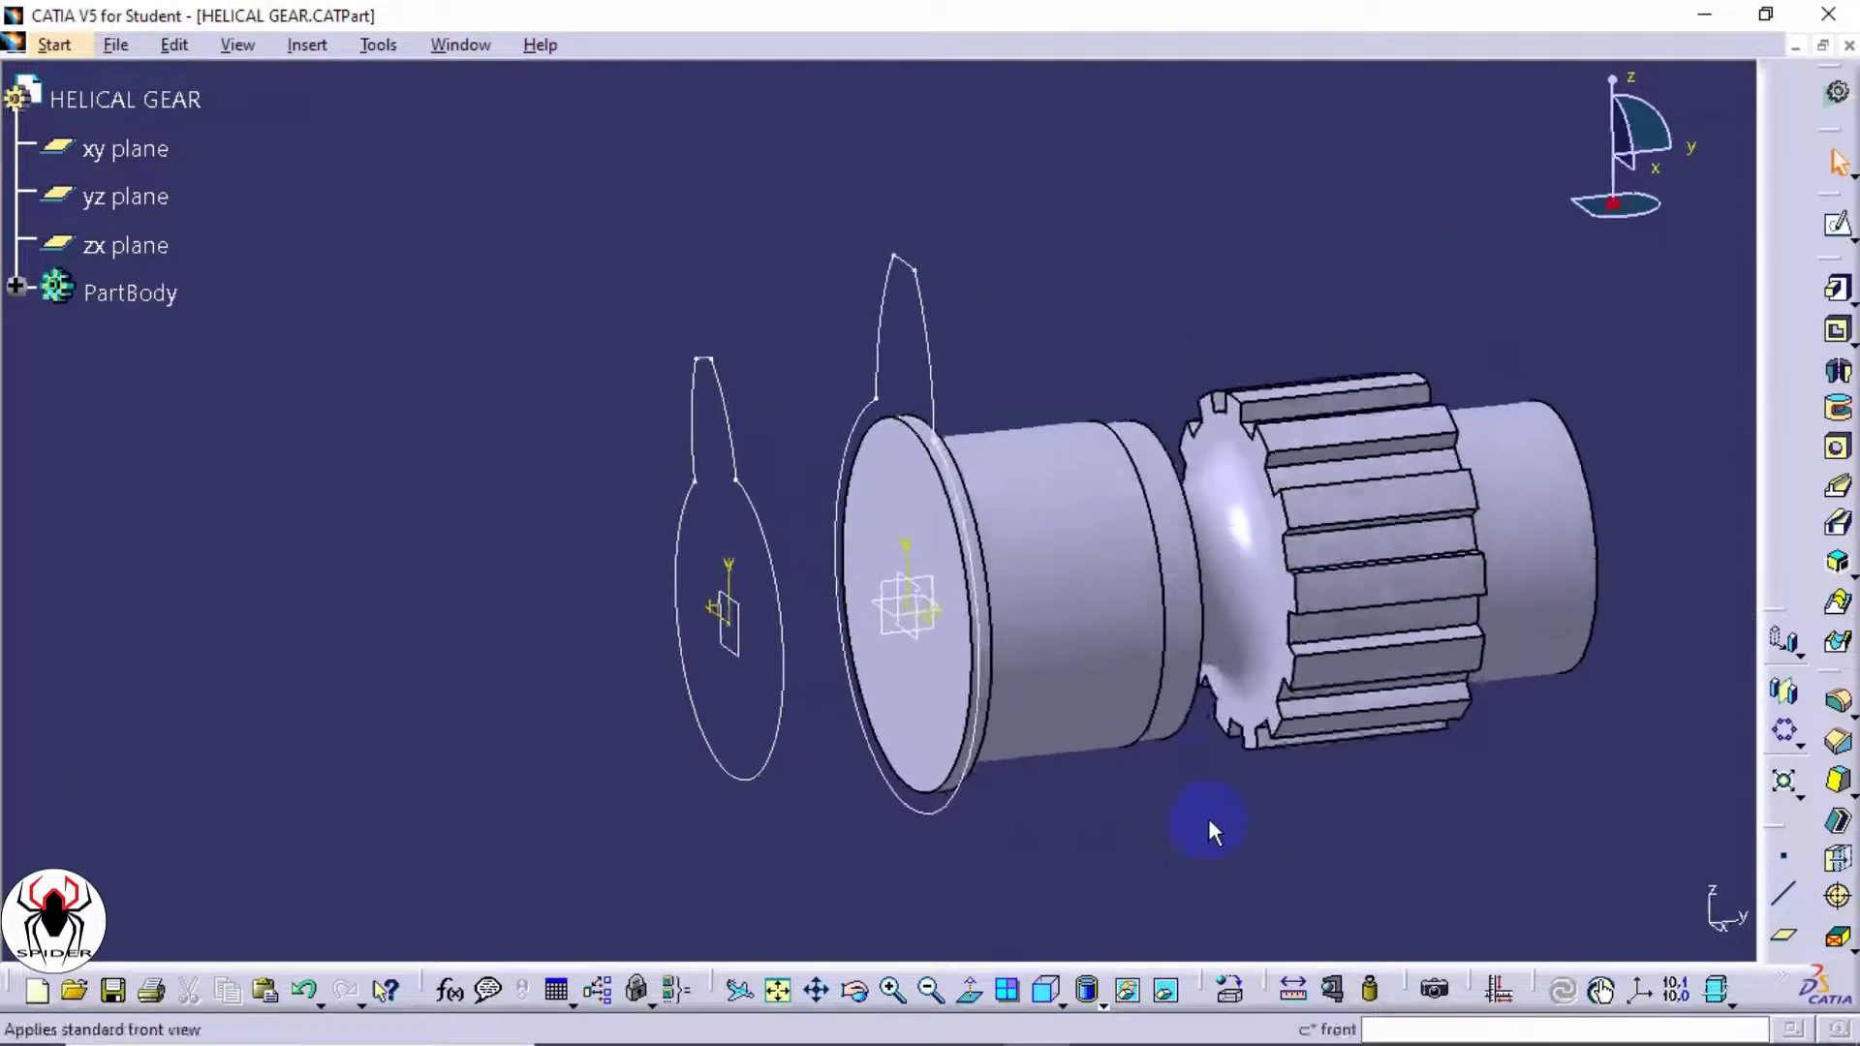
{"action": "middle_click_drag", "start_coordinate": [1182, 804], "coordinate": [1040, 704]}
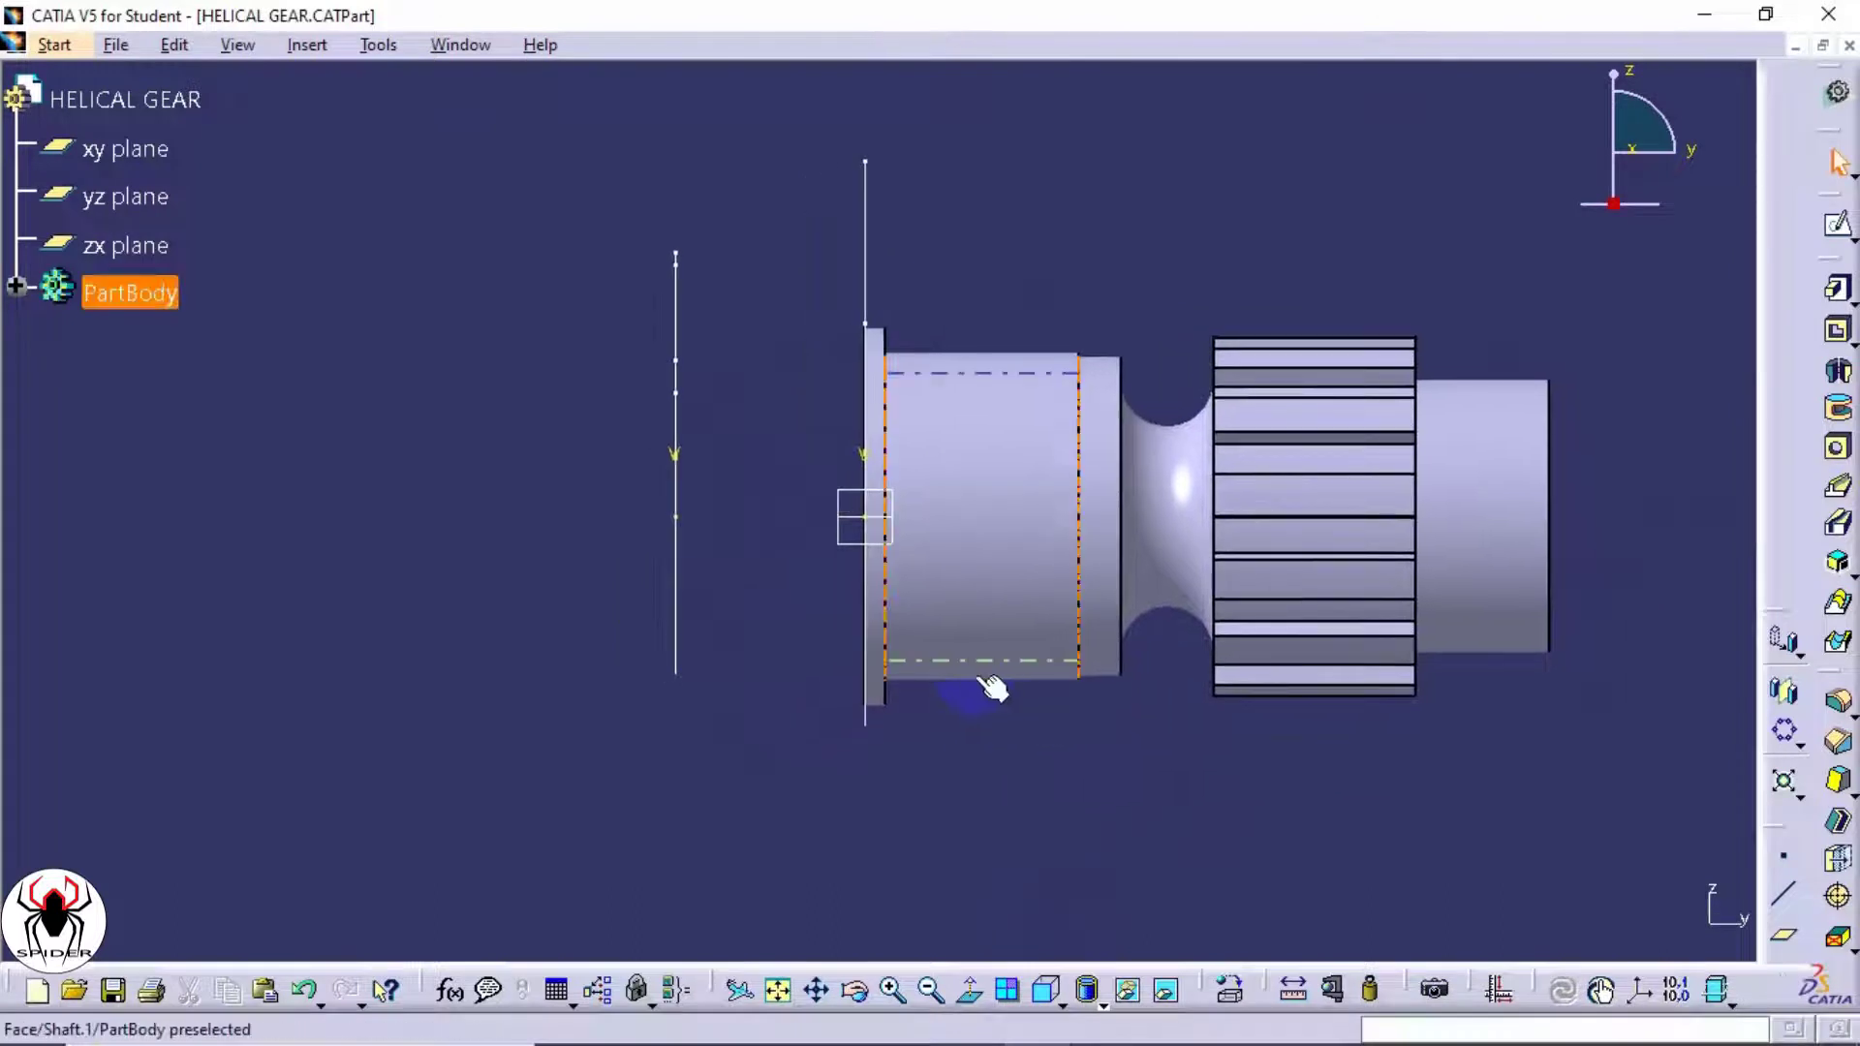
{"action": "left_click", "coordinate": [1058, 1000]}
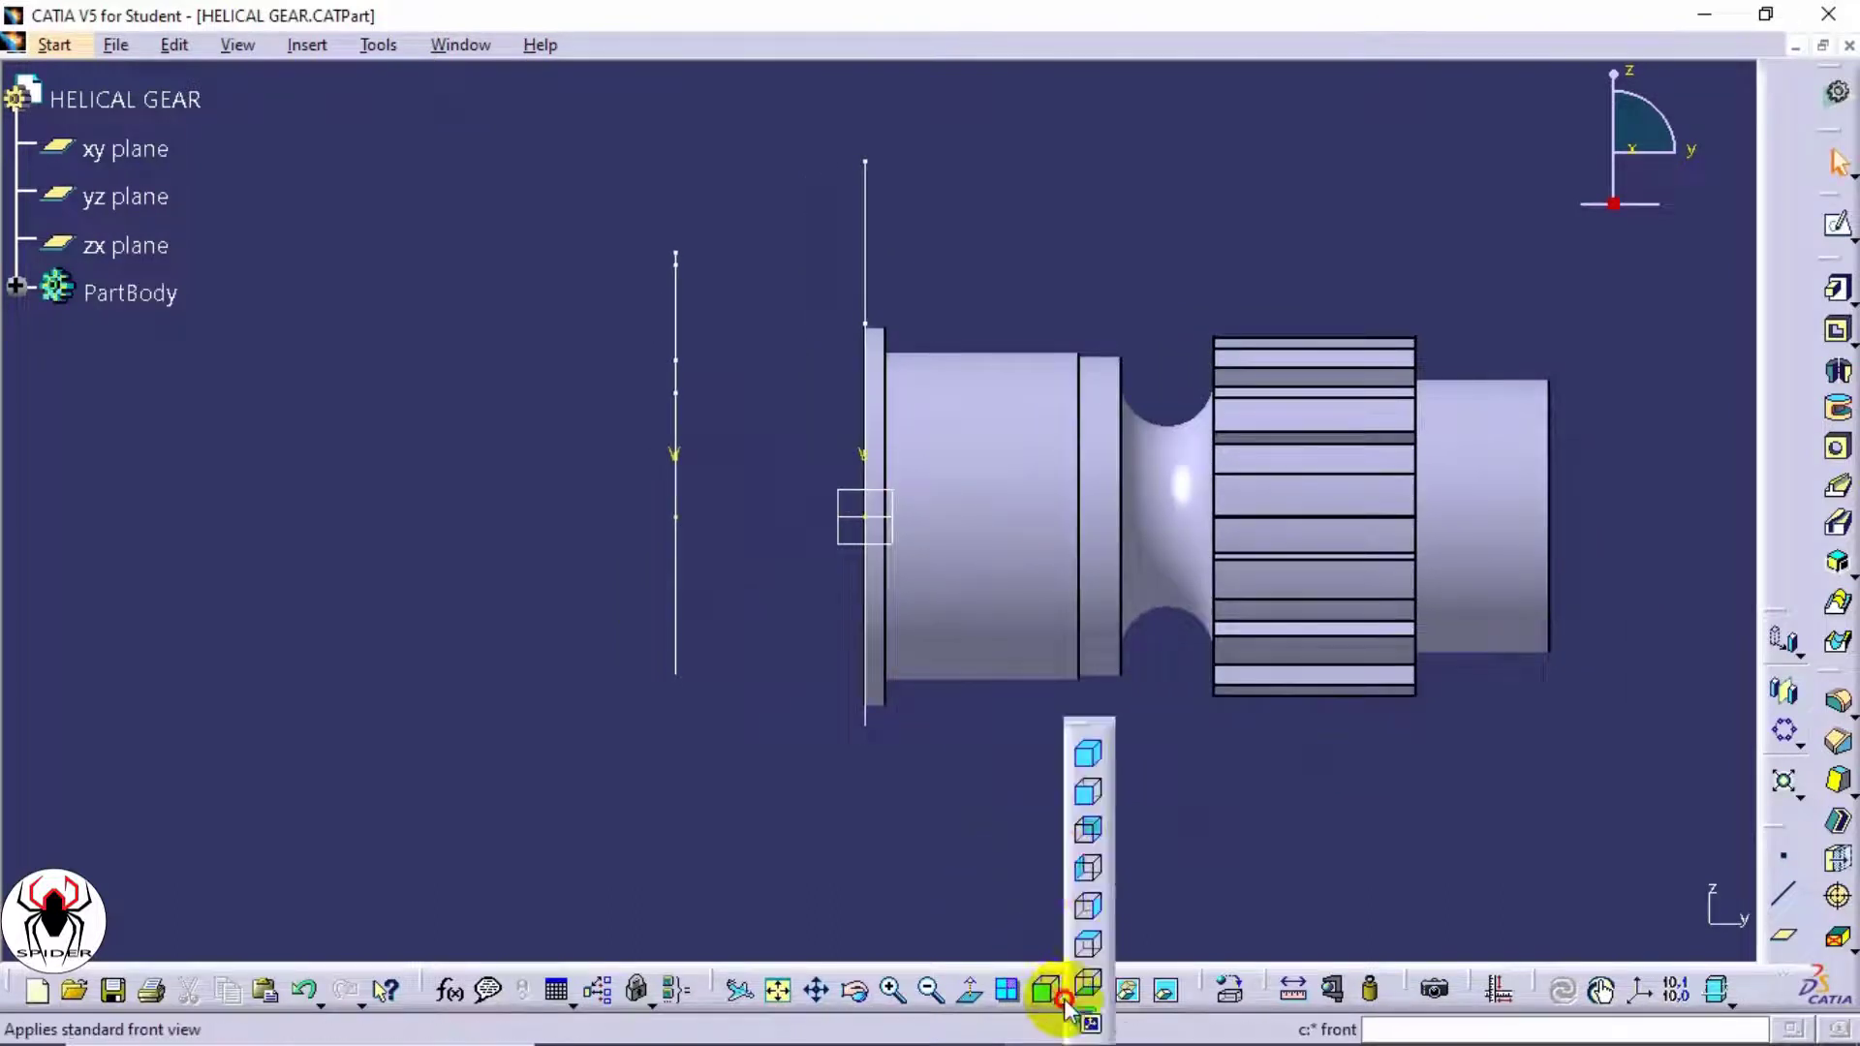
{"action": "left_click", "coordinate": [1086, 877]}
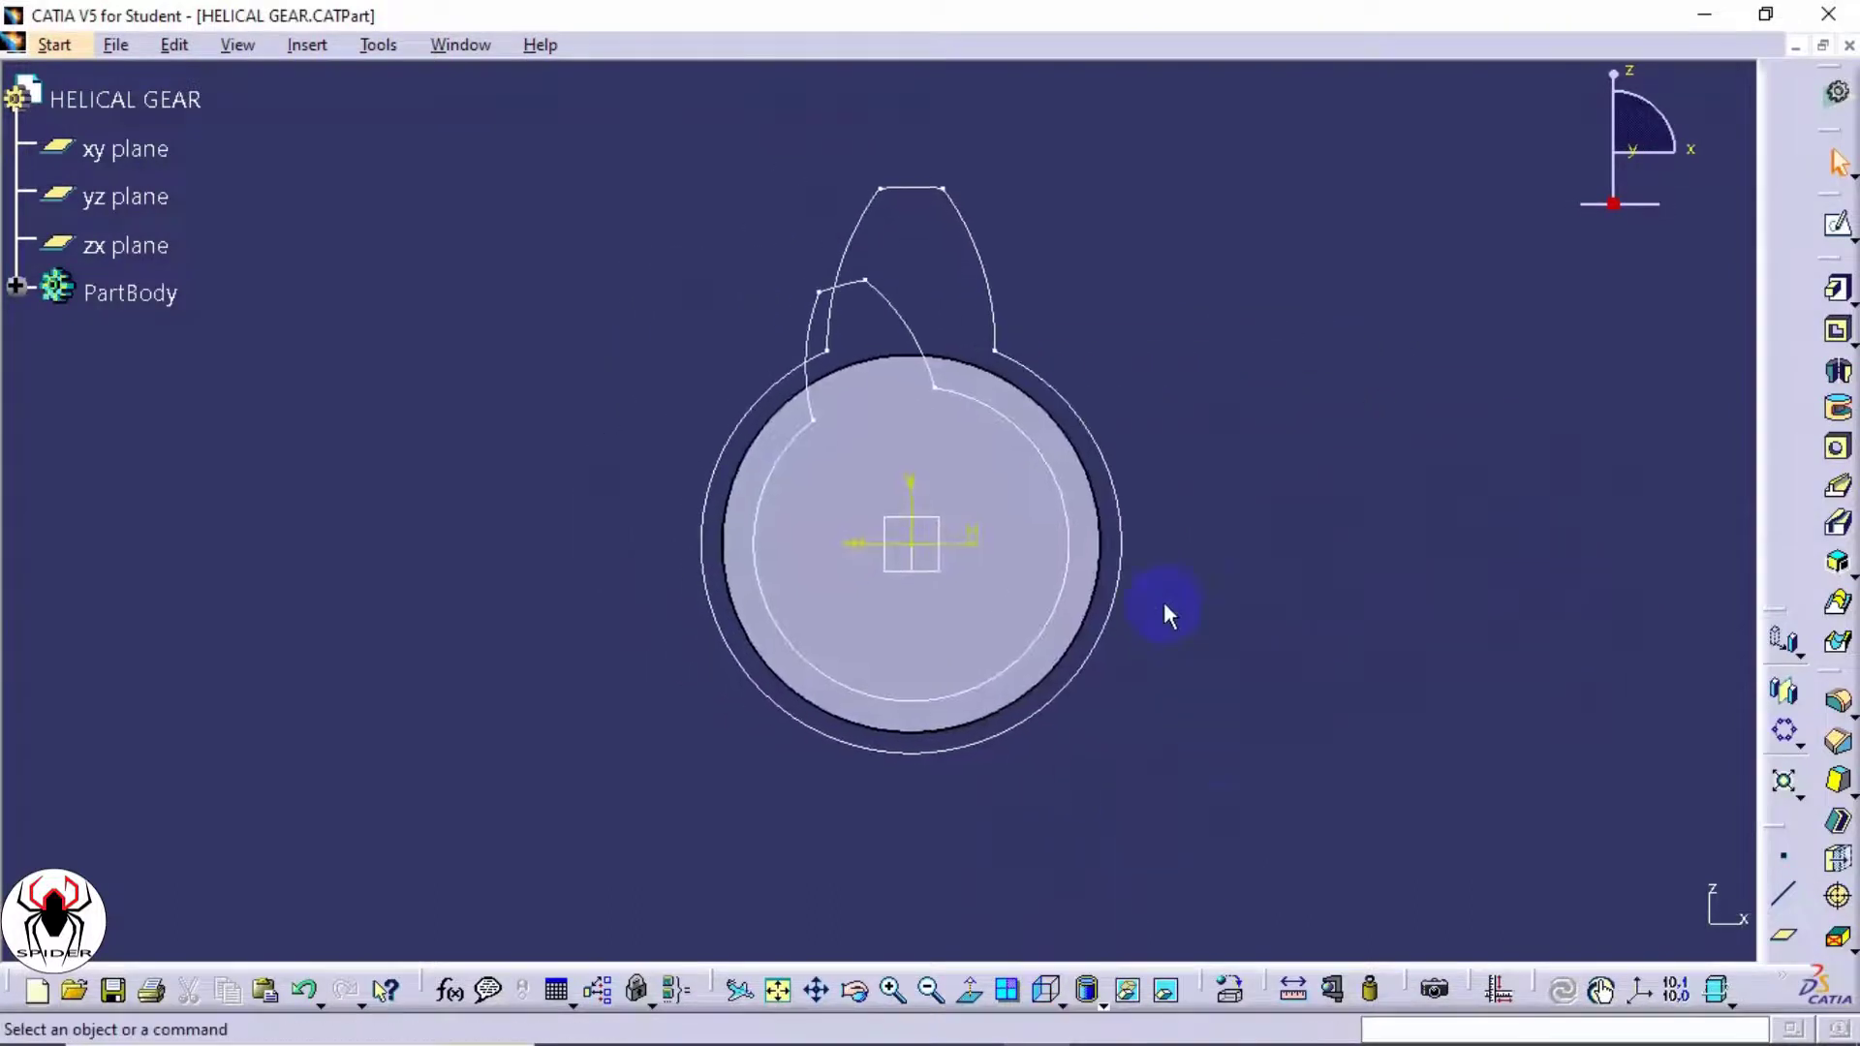
{"action": "middle_click_drag", "start_coordinate": [1221, 432], "coordinate": [803, 682]}
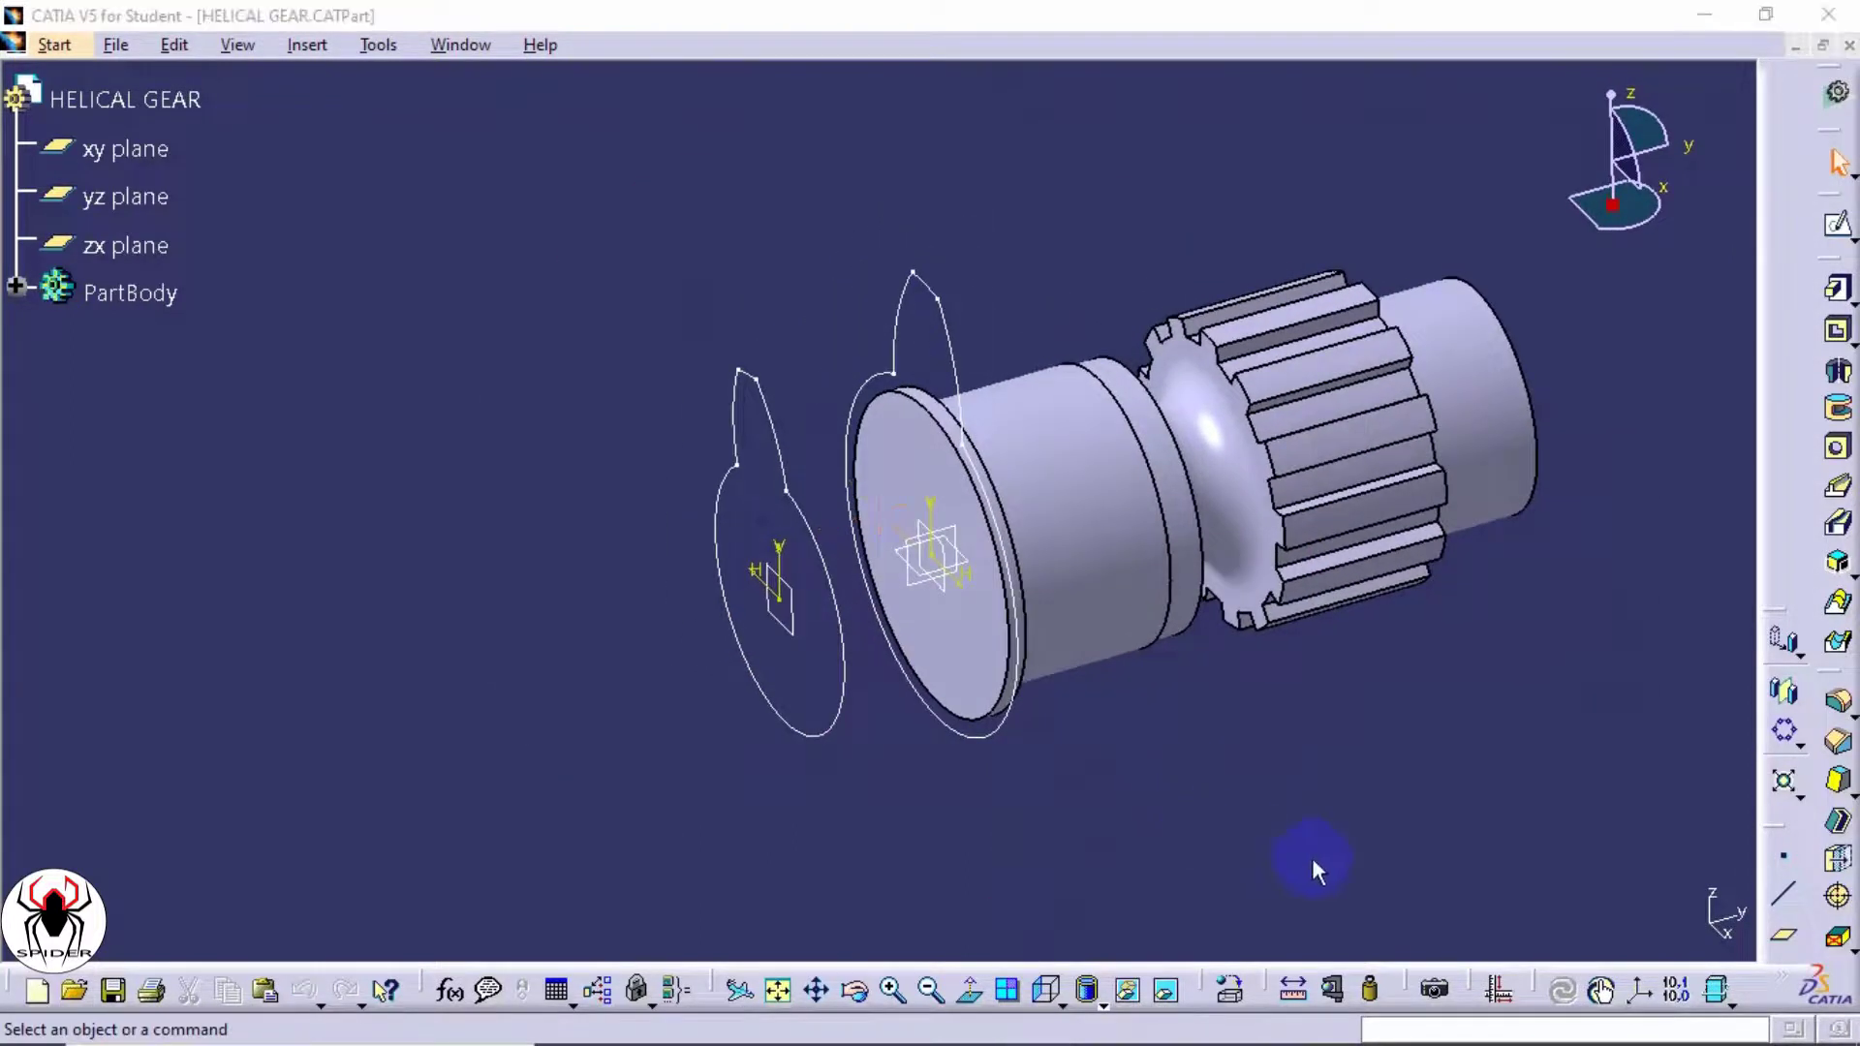
- Create a reference plane offset 95 mm outward from the shaft's flange end face
{"action": "left_click", "coordinate": [1785, 934]}
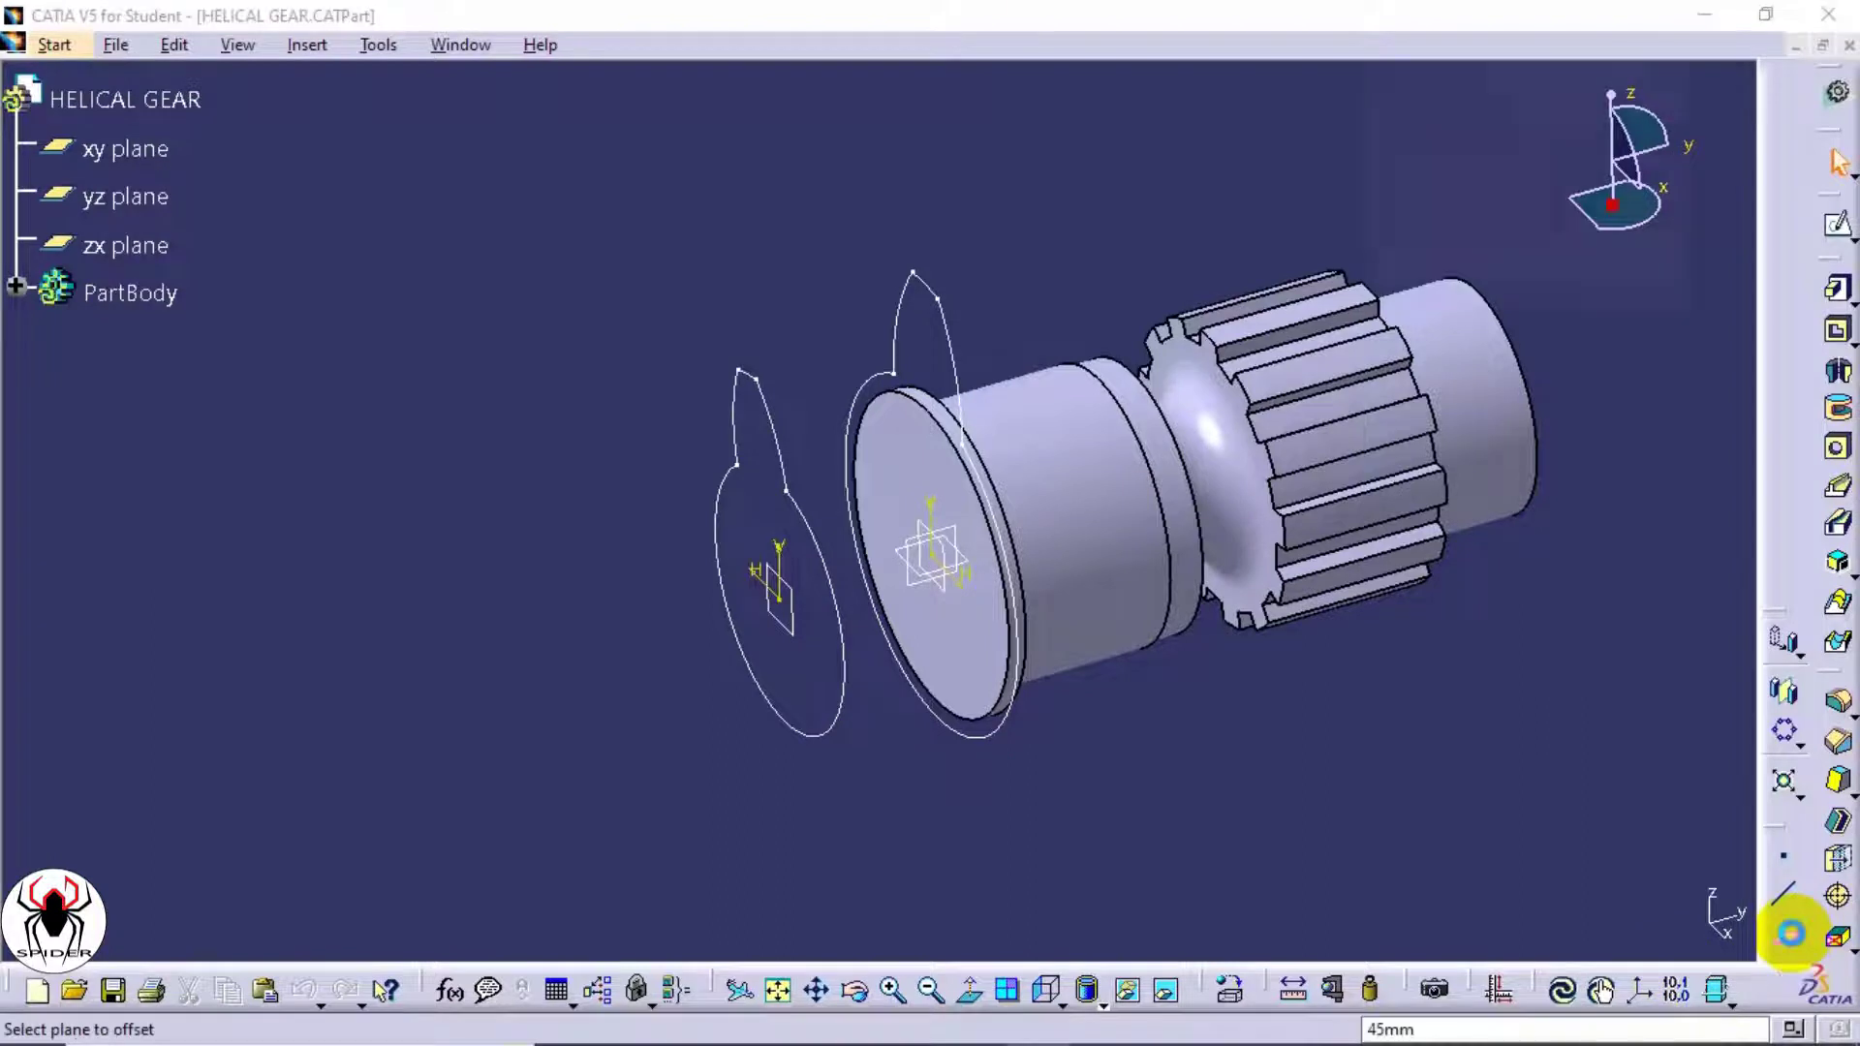
{"action": "left_click", "coordinate": [1545, 195]}
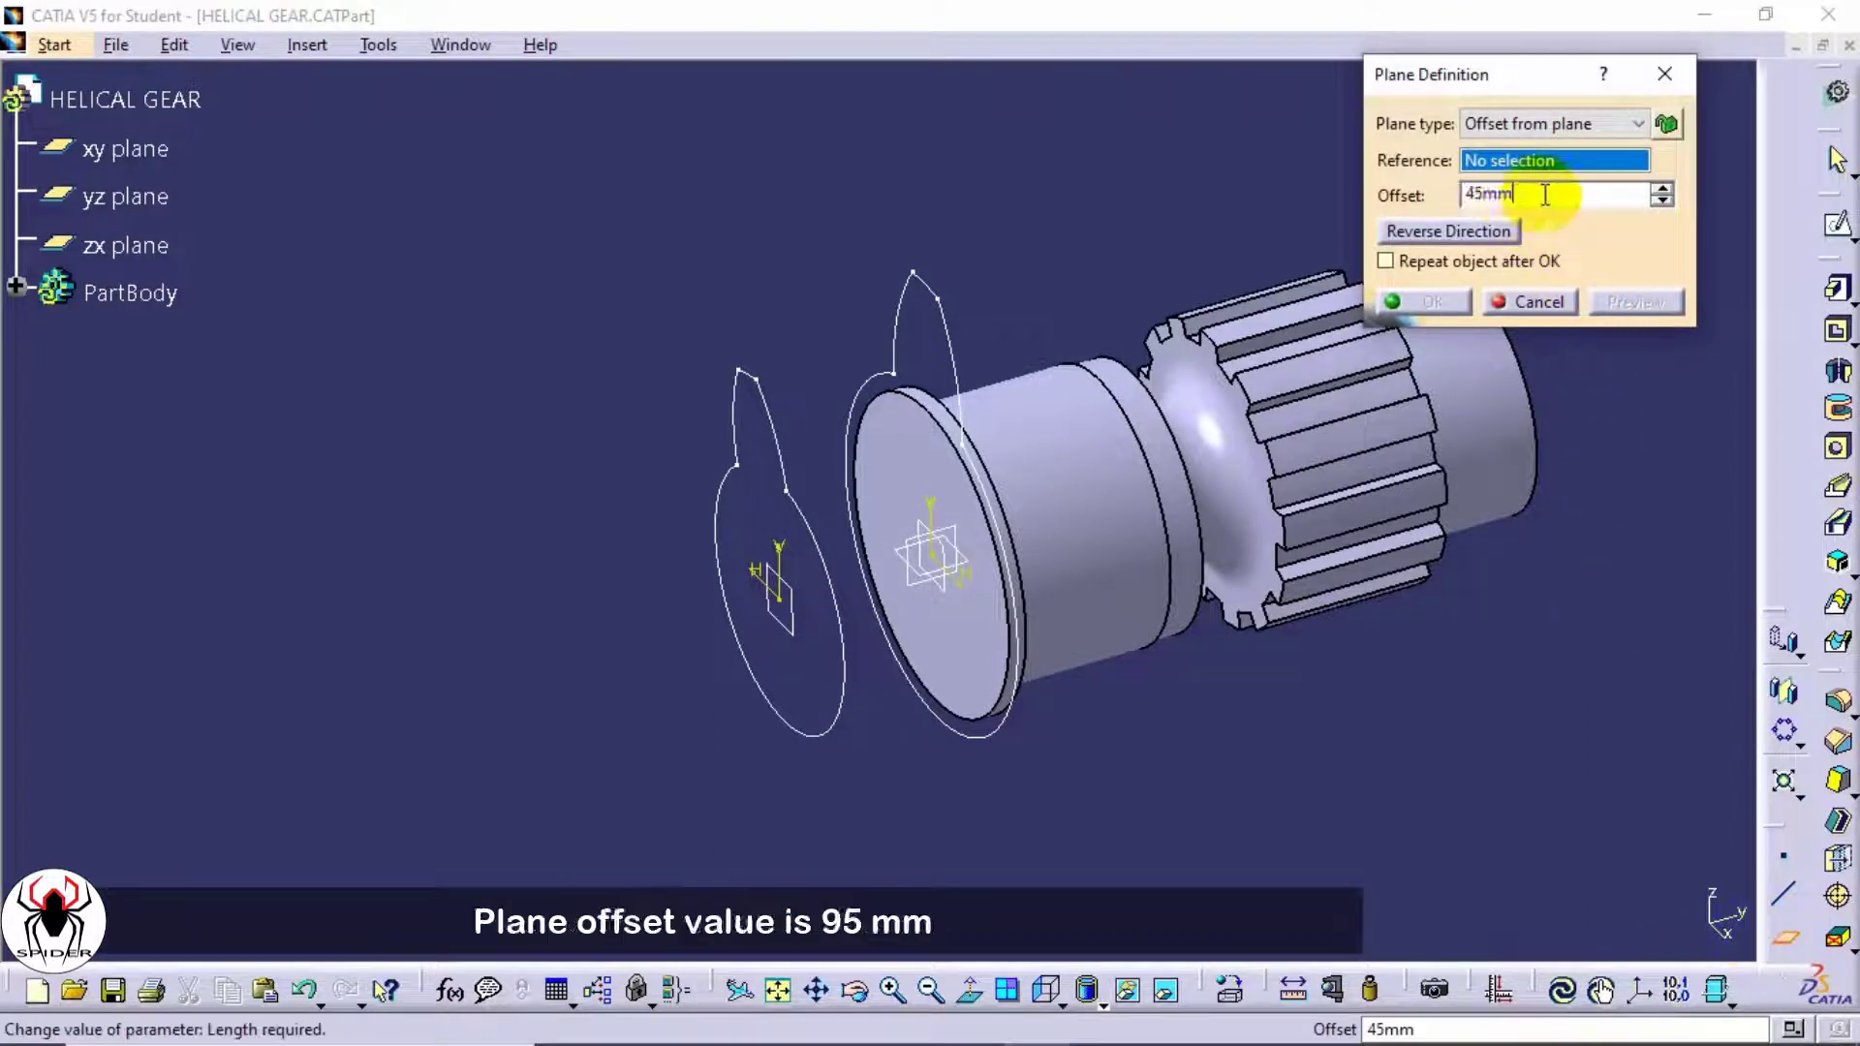
{"action": "left_click_drag", "start_coordinate": [1545, 194], "coordinate": [1420, 201]}
{"action": "type", "text": "95"}
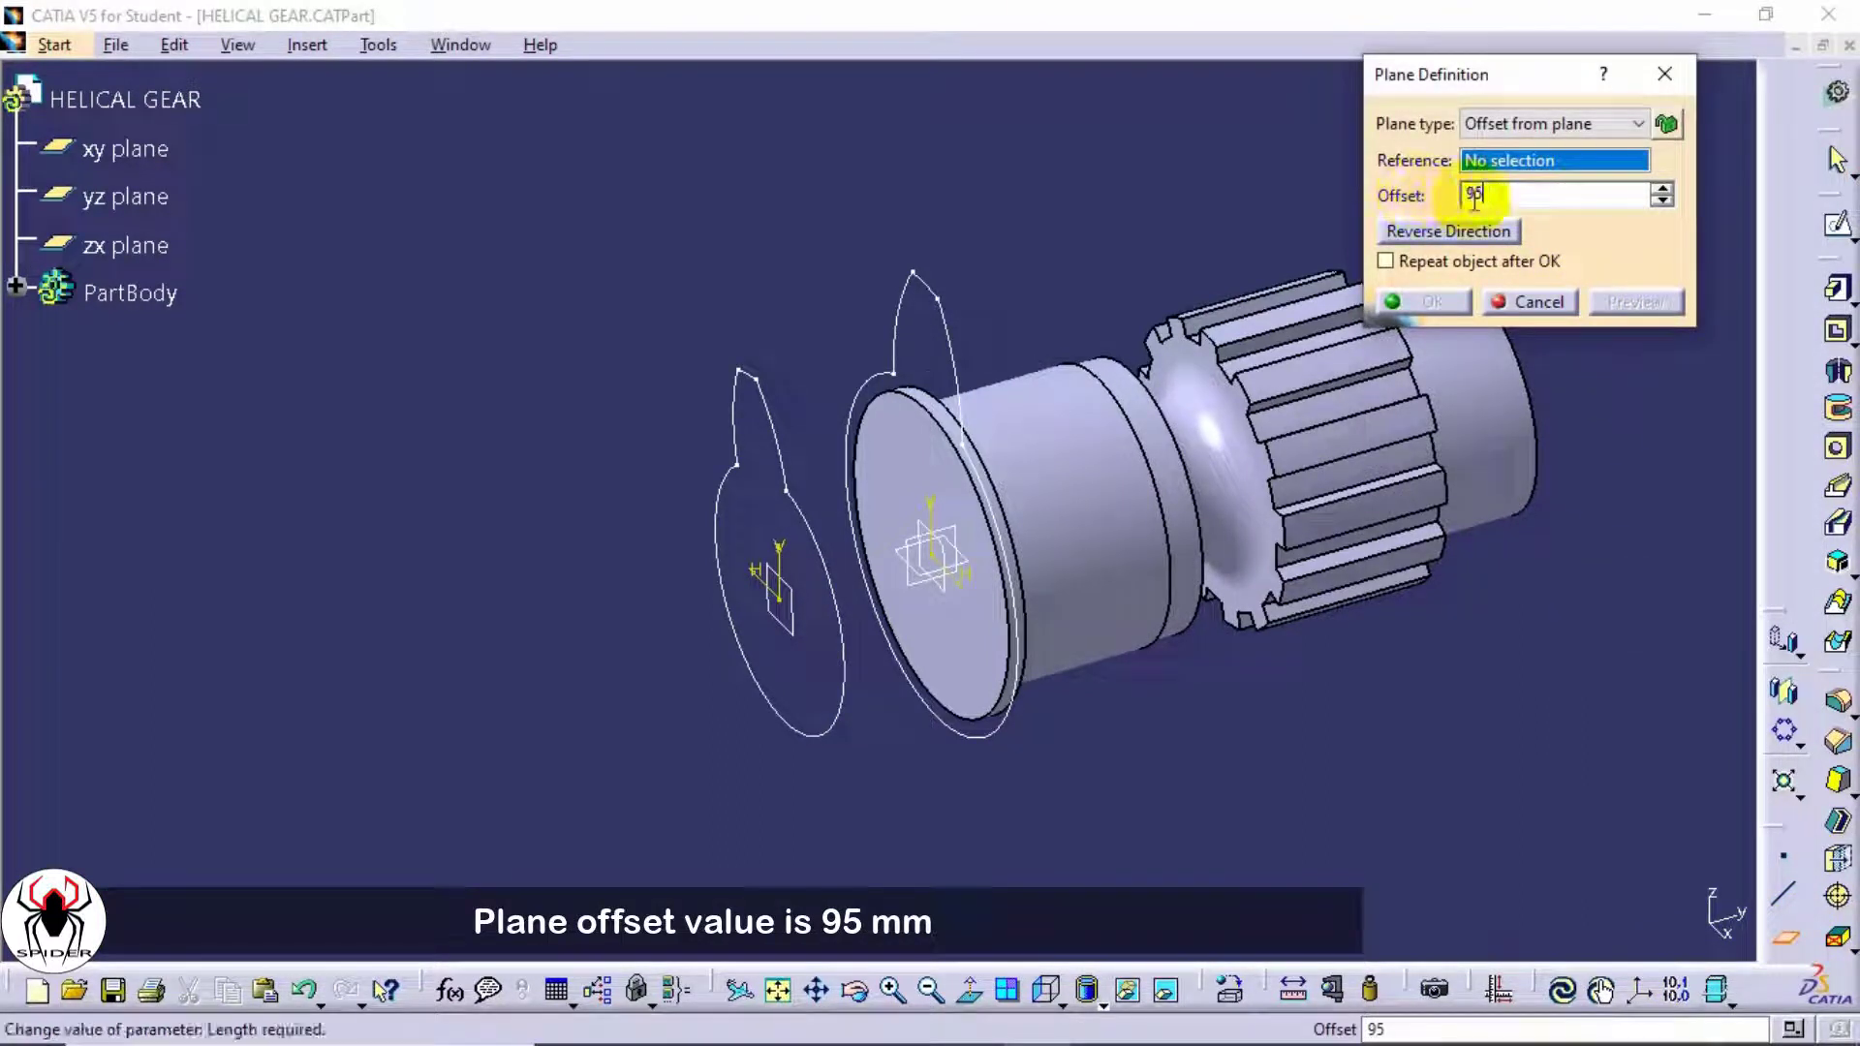
{"action": "left_click", "coordinate": [1485, 199]}
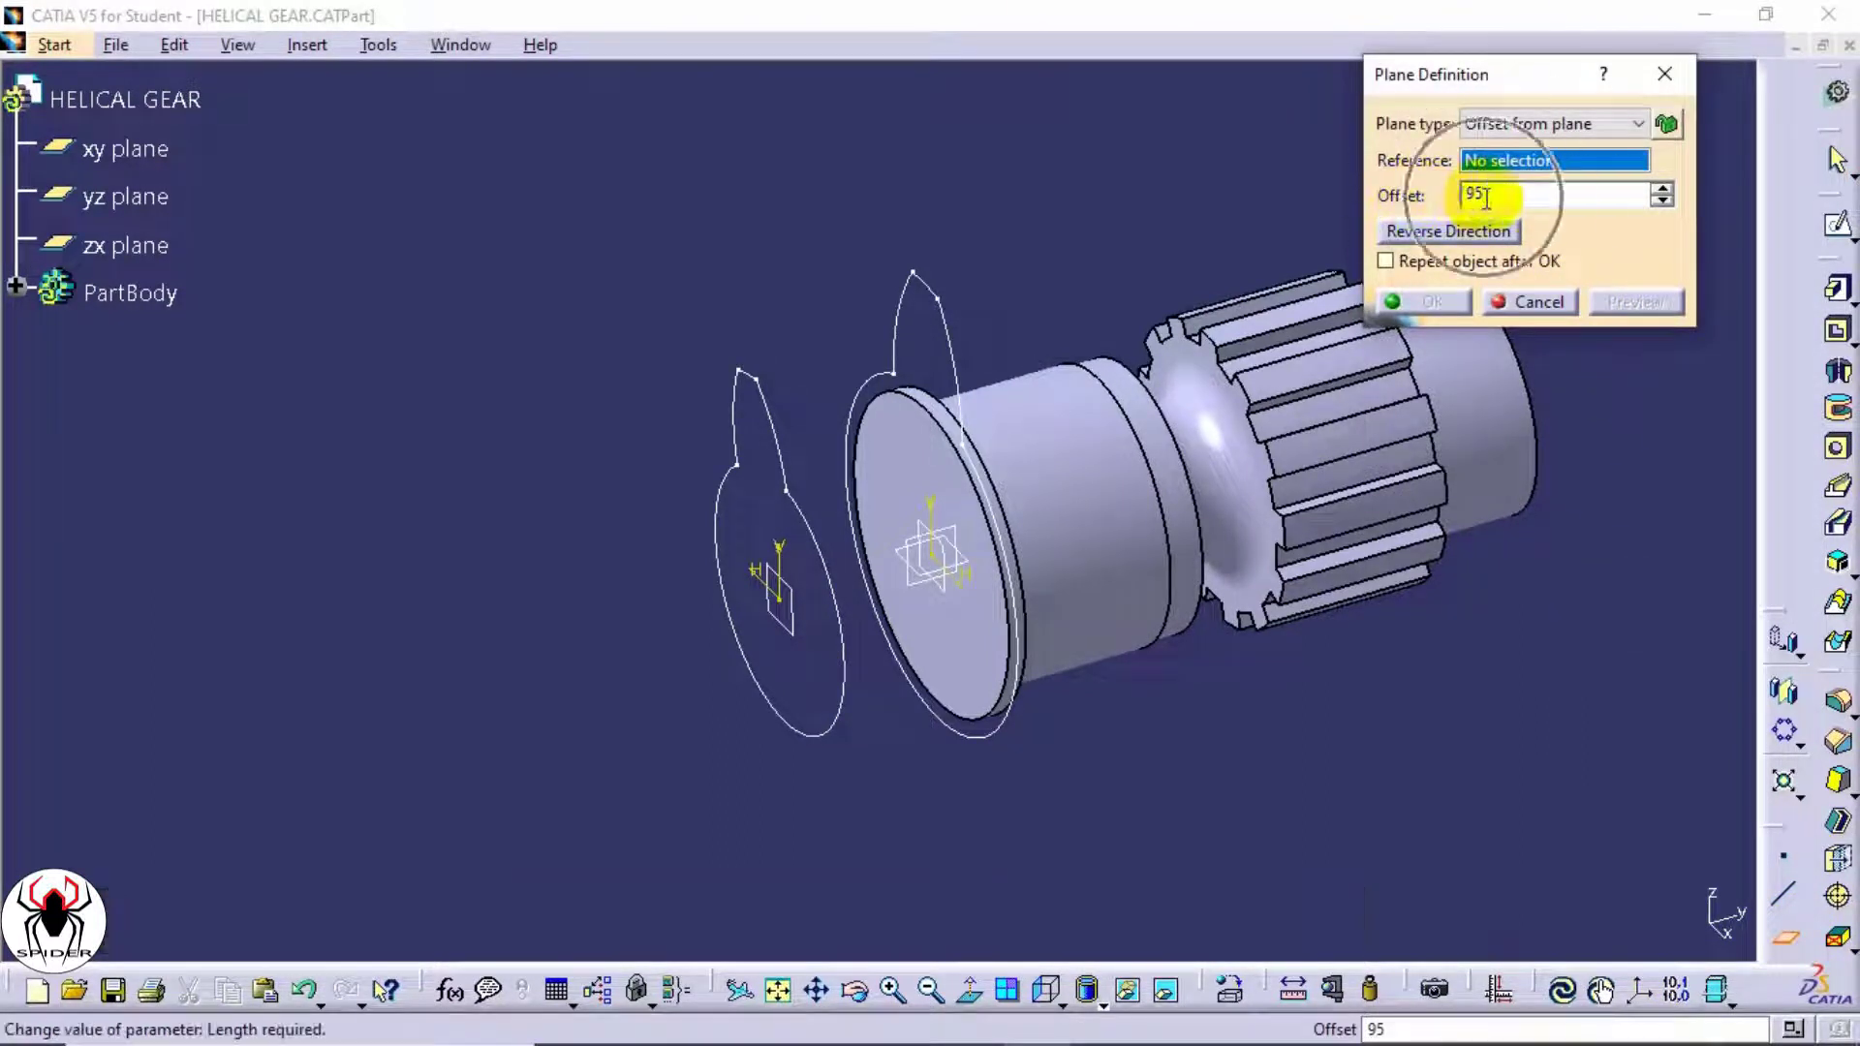
{"action": "left_click", "coordinate": [888, 455]}
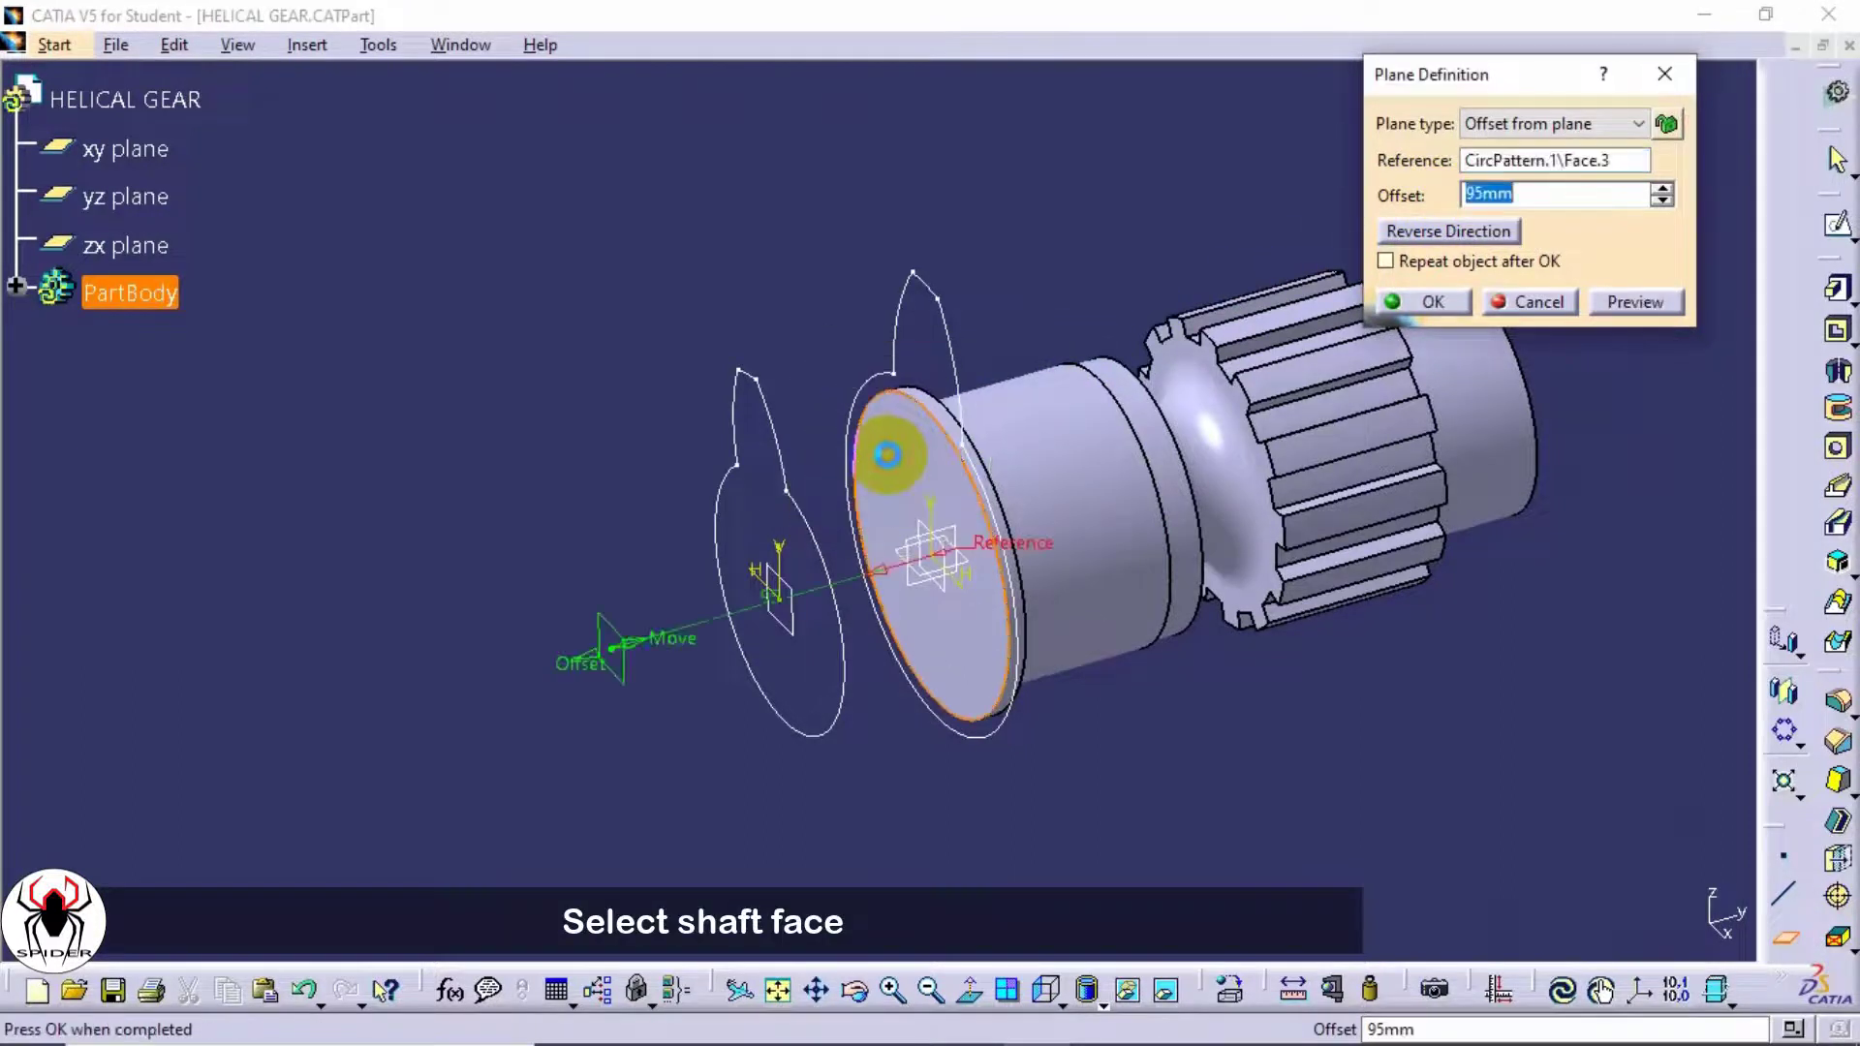
{"action": "left_click", "coordinate": [1443, 303]}
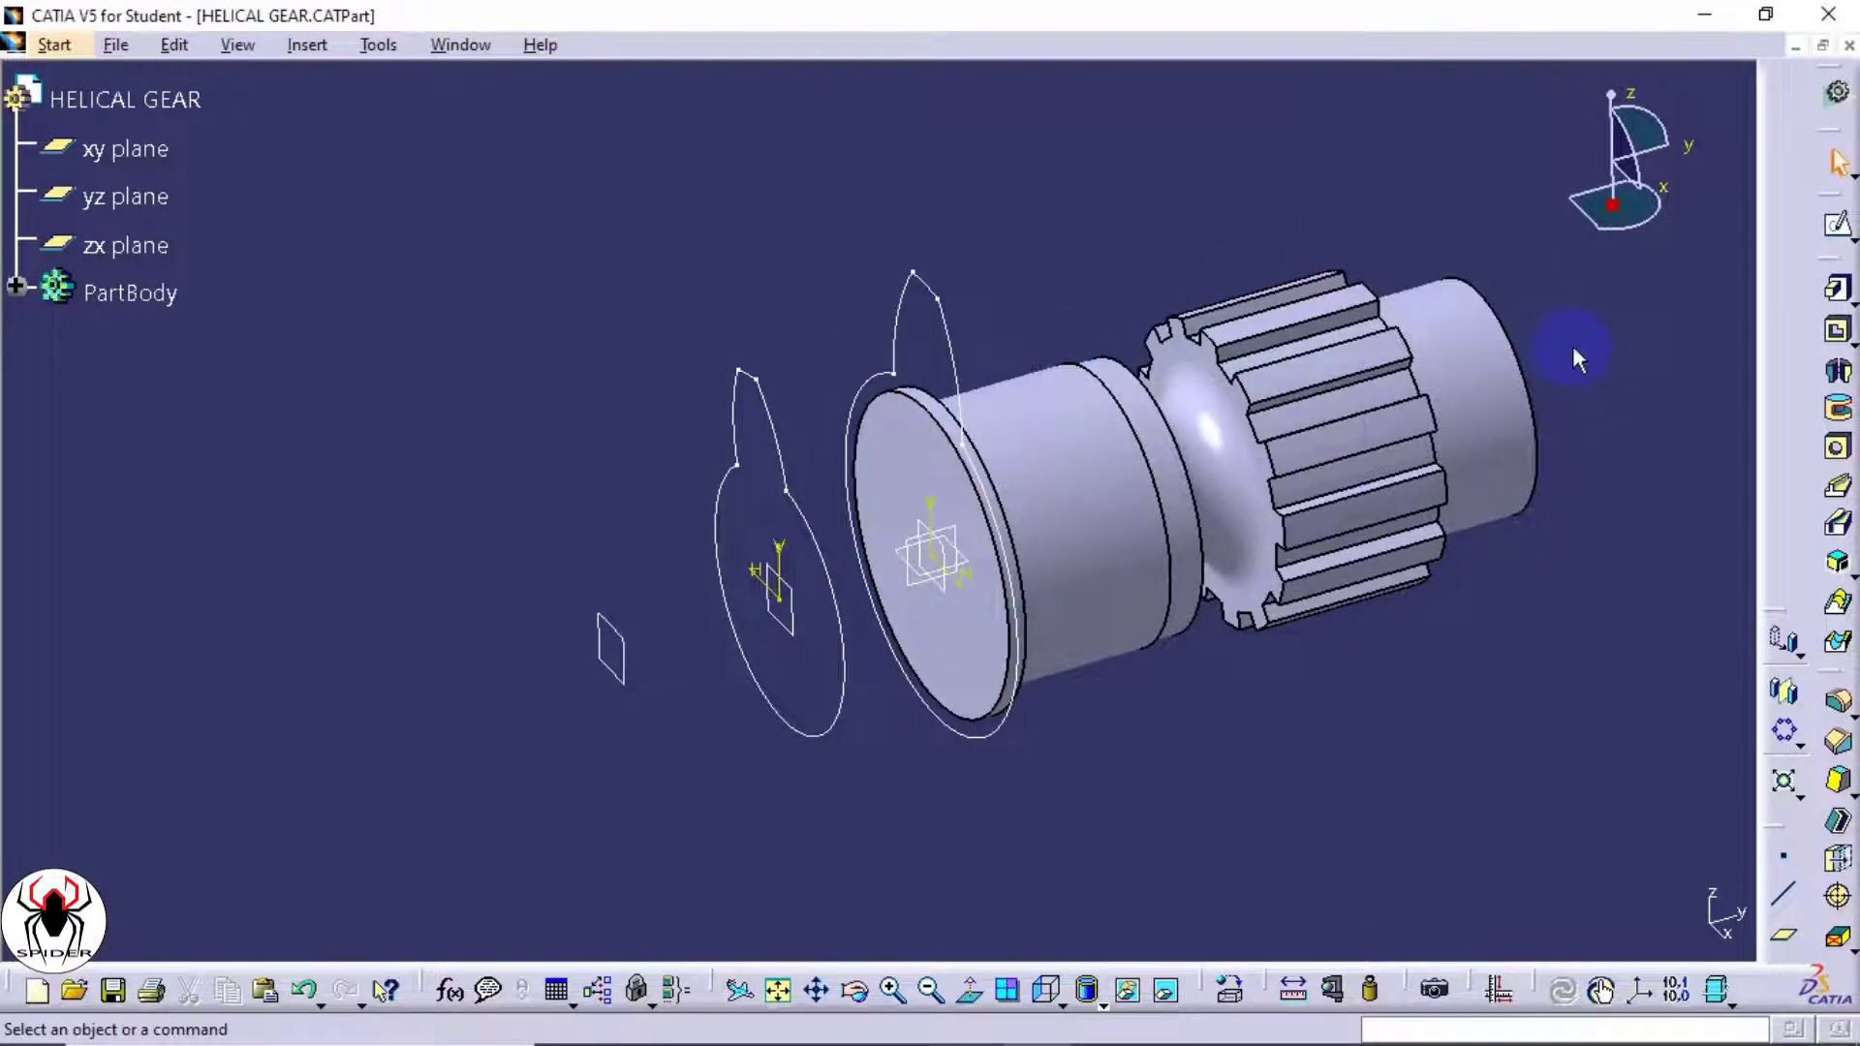
- Open a sketch on the 95 mm offset plane and view it square-on from the flange end
{"action": "left_click", "coordinate": [1837, 228]}
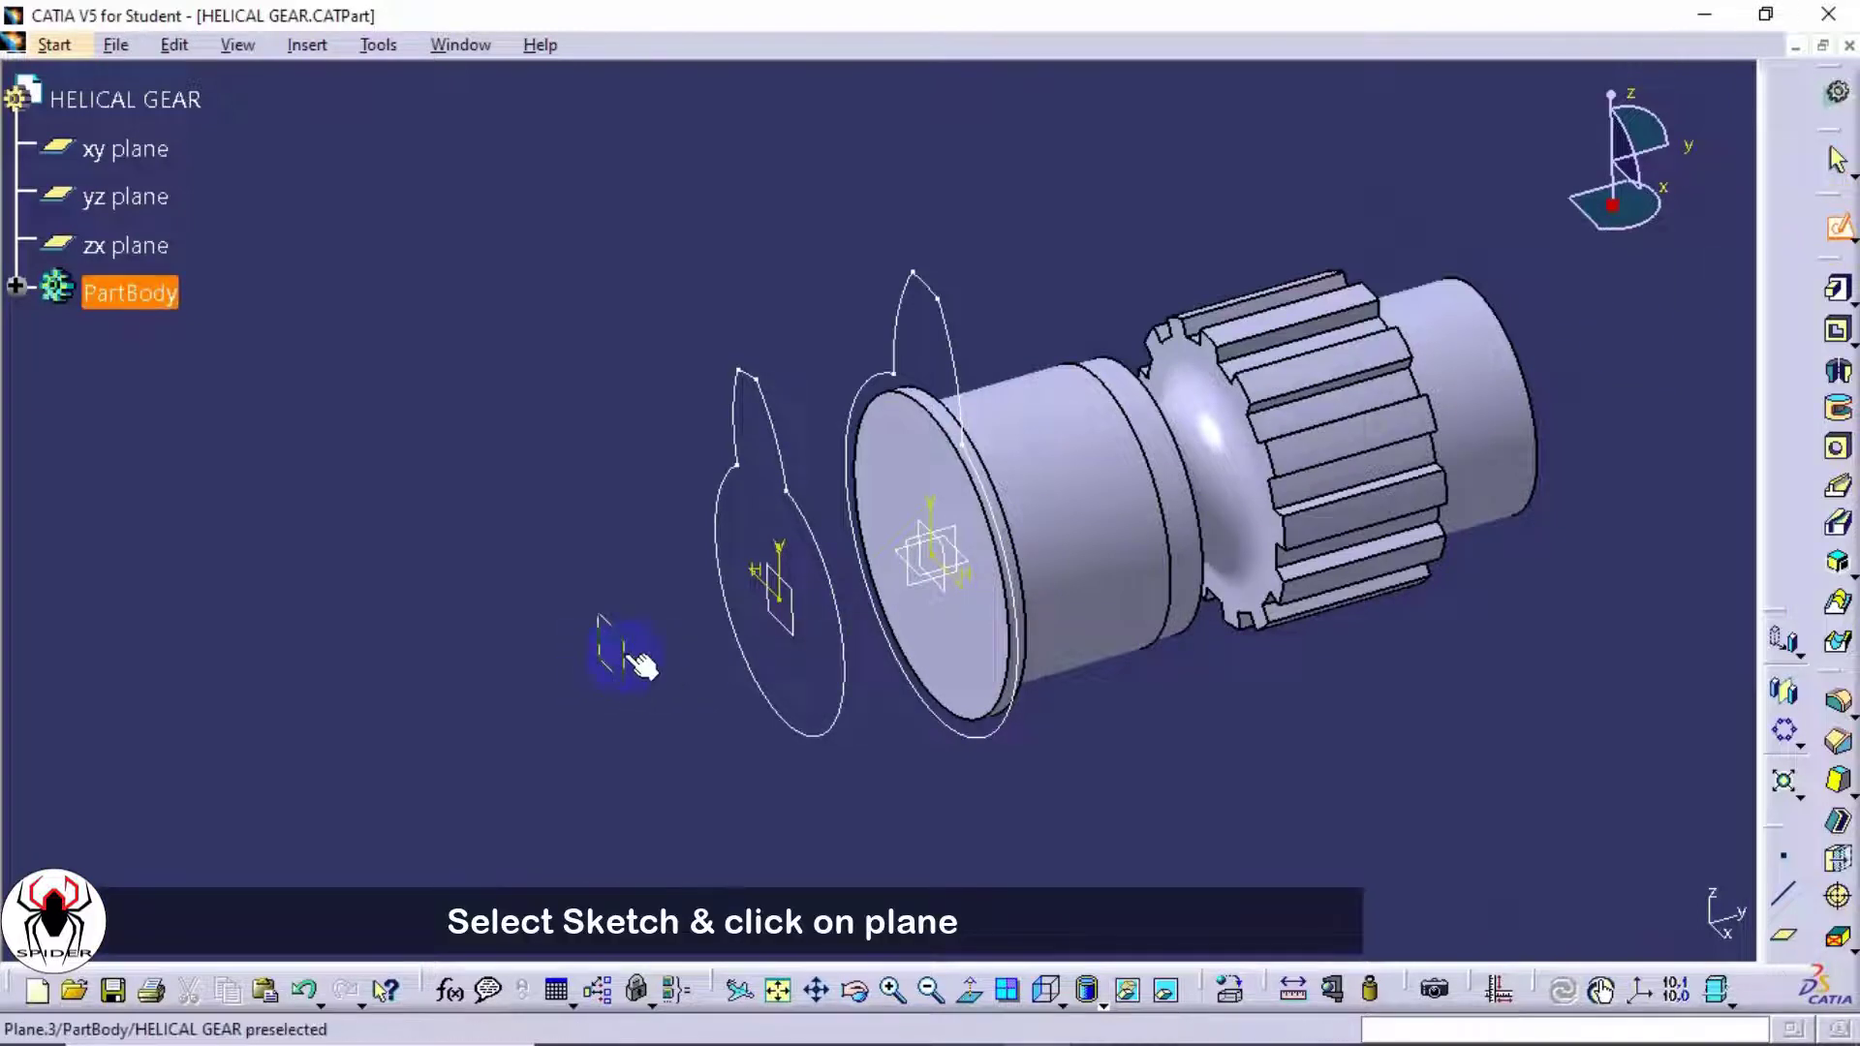
{"action": "left_click", "coordinate": [827, 789]}
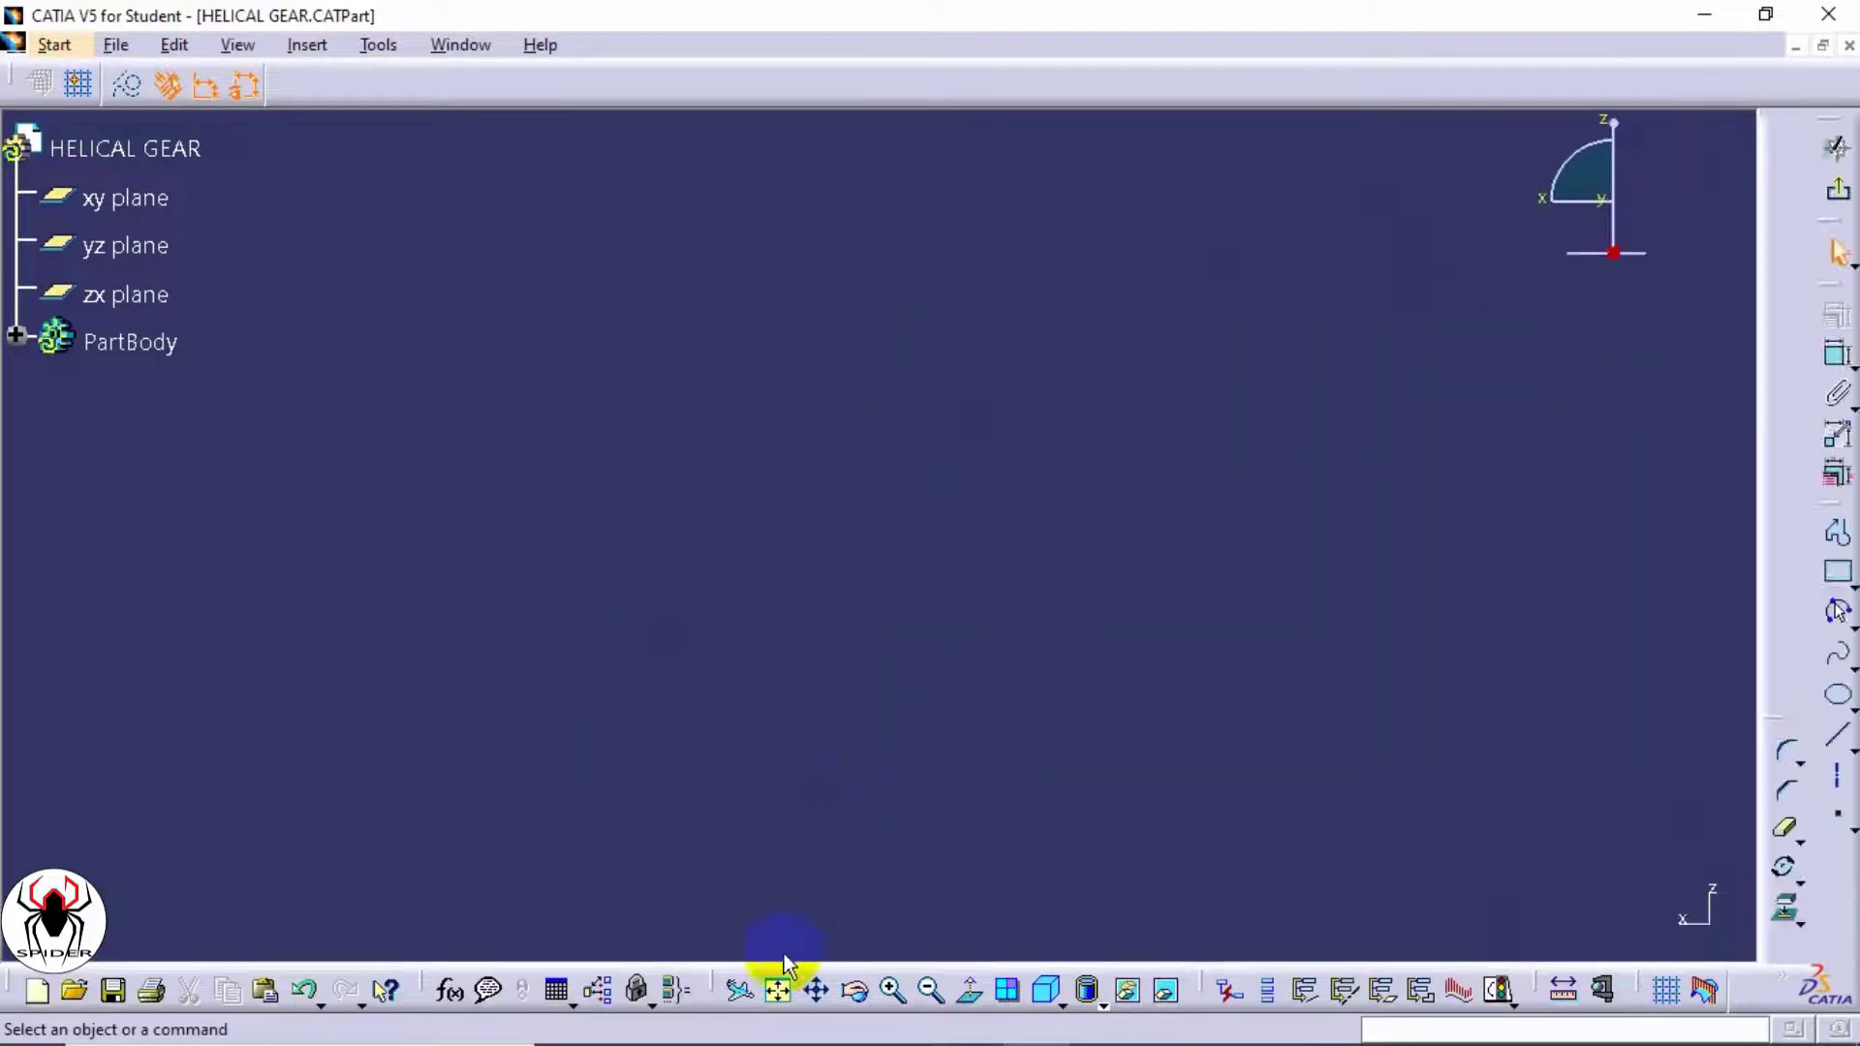
{"action": "left_click", "coordinate": [779, 986]}
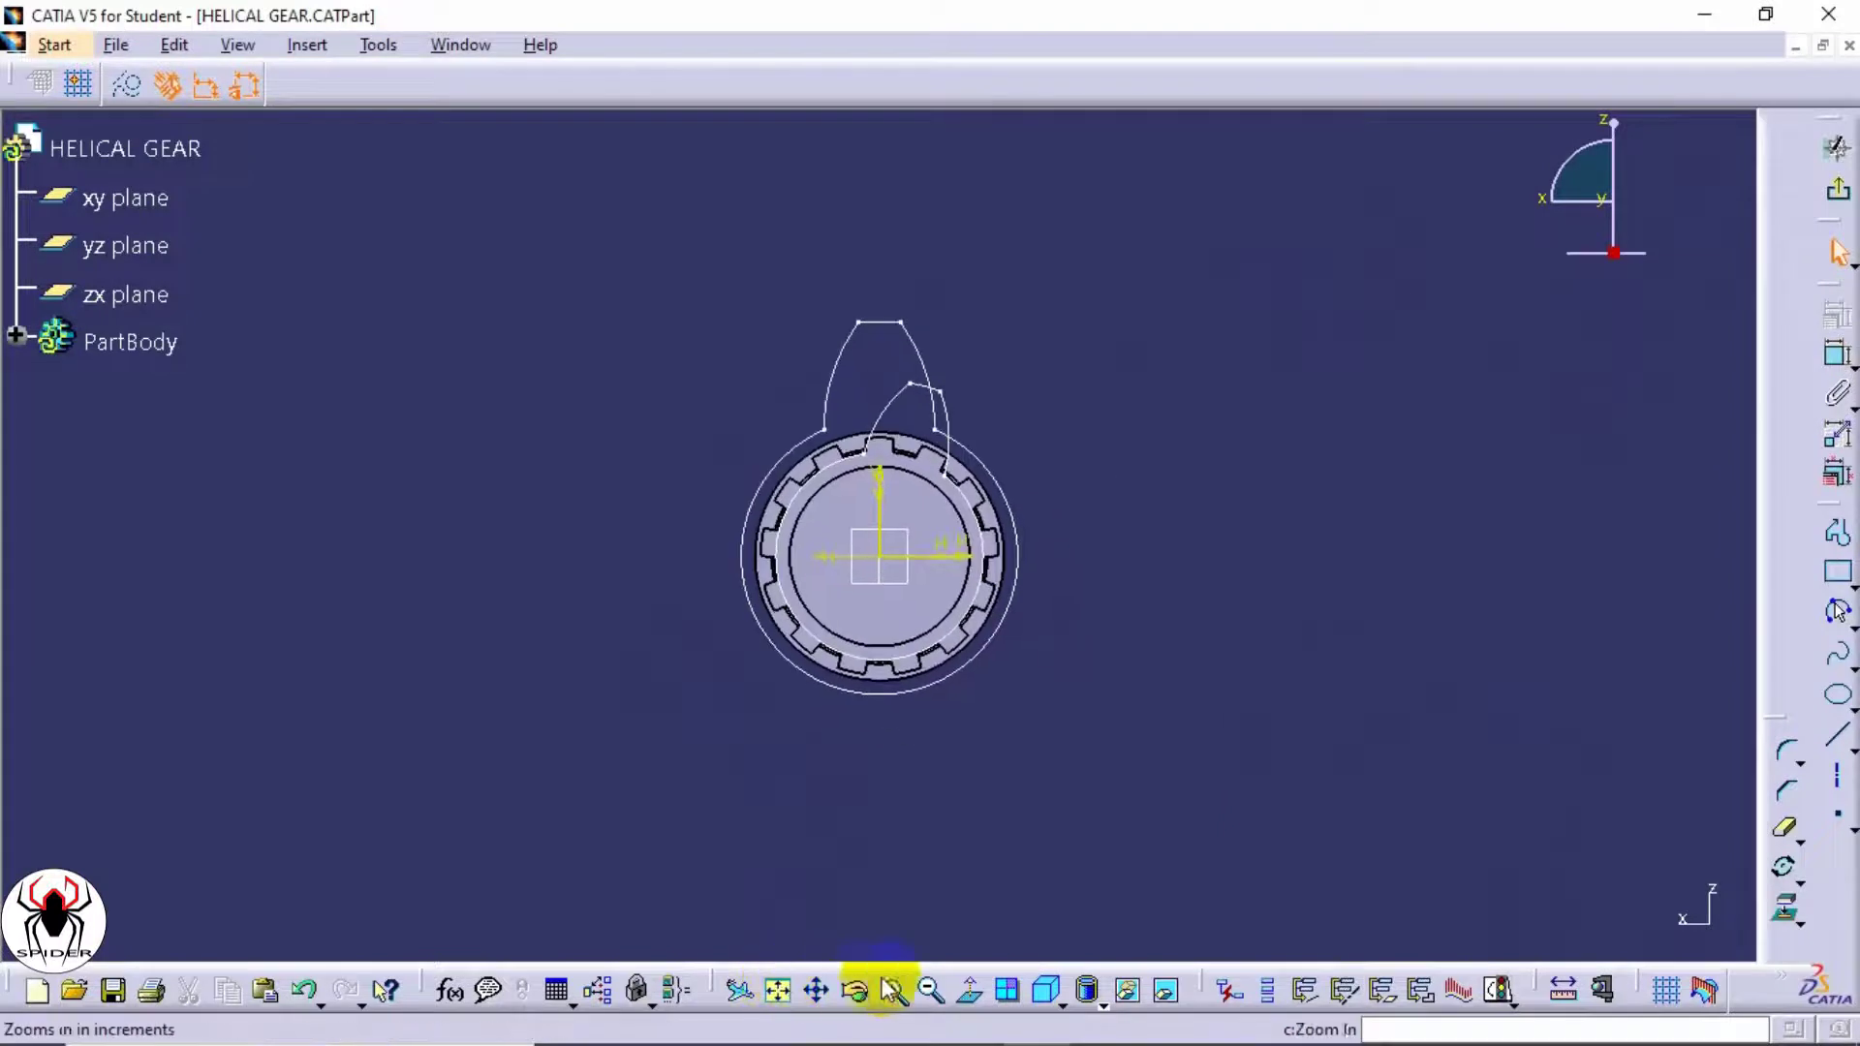
{"action": "left_click", "coordinate": [969, 989]}
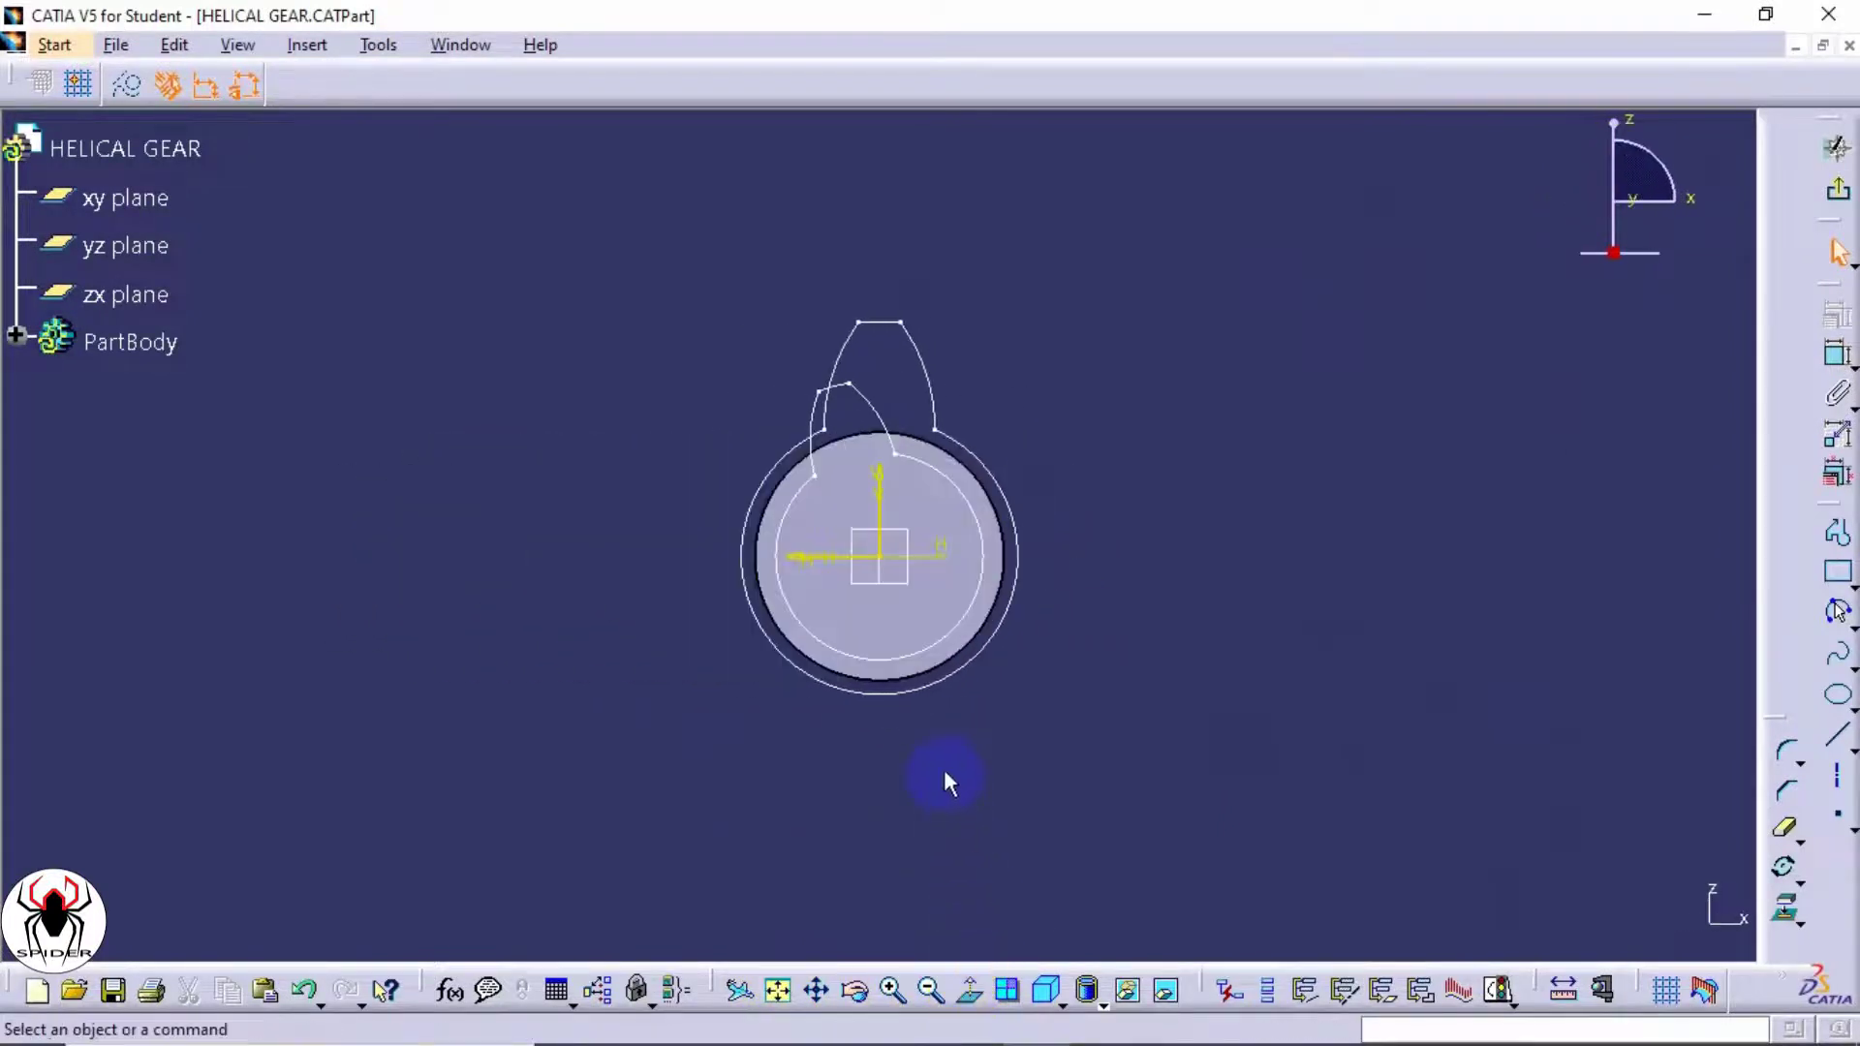
{"action": "mouse_move", "coordinate": [983, 728]}
{"action": "middle_mouse_down"}
{"action": "mouse_move", "coordinate": [1021, 741]}
{"action": "mouse_move", "coordinate": [1041, 463]}
{"action": "middle_mouse_up"}
{"action": "middle_click_drag", "start_coordinate": [1137, 505], "coordinate": [1032, 563]}
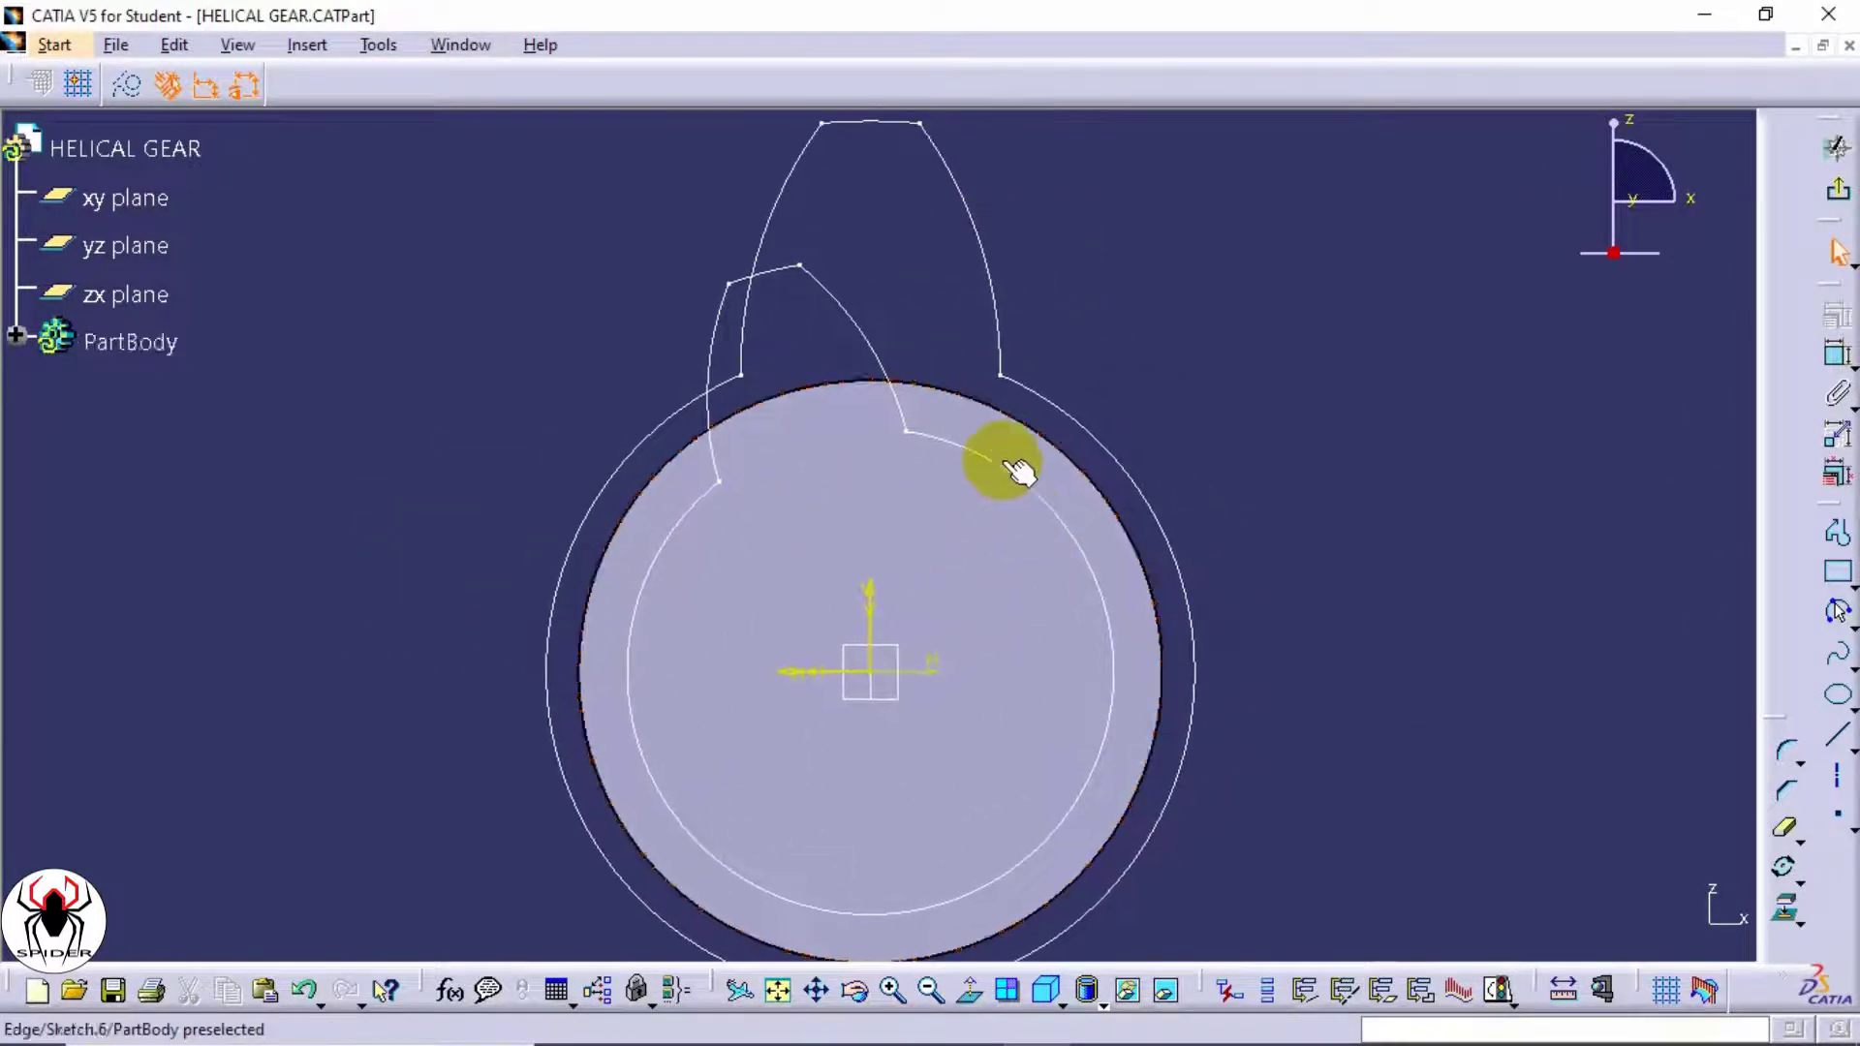
{"action": "middle_click_drag", "start_coordinate": [1019, 472], "coordinate": [988, 481], "text": "ctrl"}
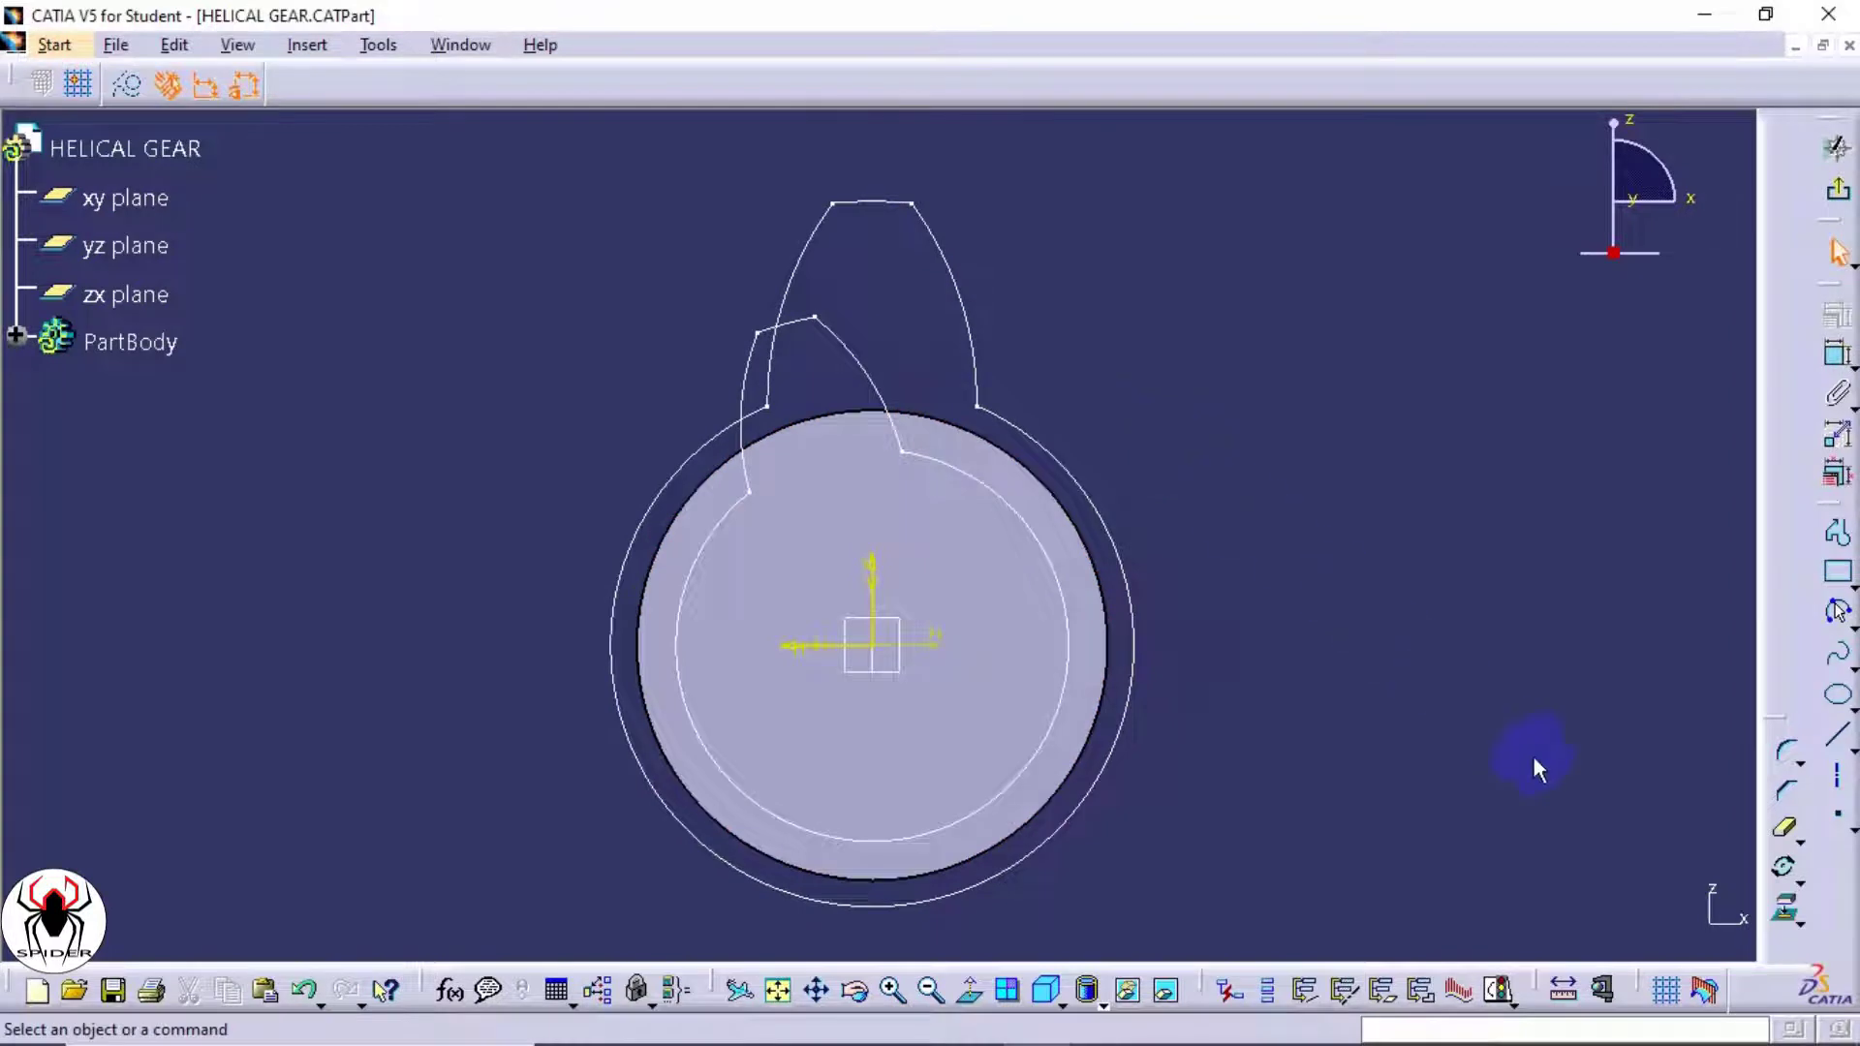
- Project the full-size tooth profile's root arc, both flanks and tip arc onto the sketch plane
{"action": "left_click", "coordinate": [1785, 911]}
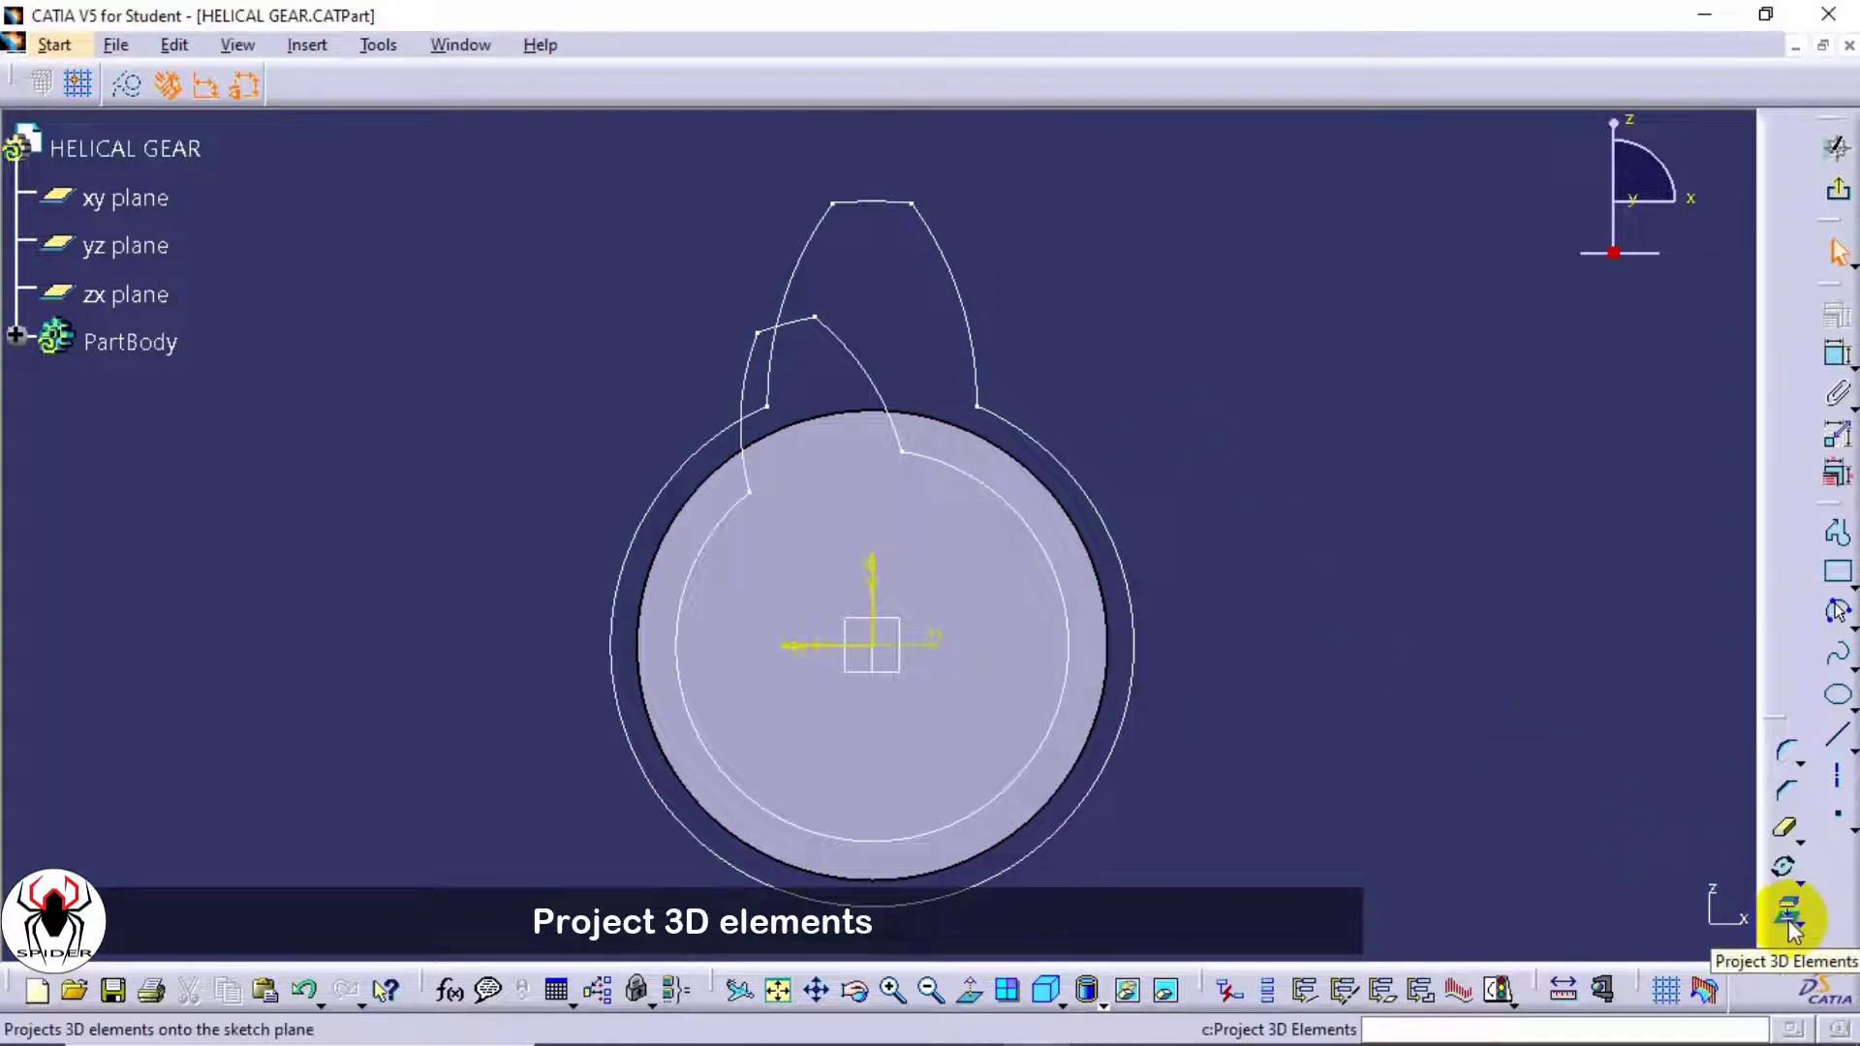
{"action": "left_click", "coordinate": [1788, 921]}
{"action": "left_click", "coordinate": [1133, 580]}
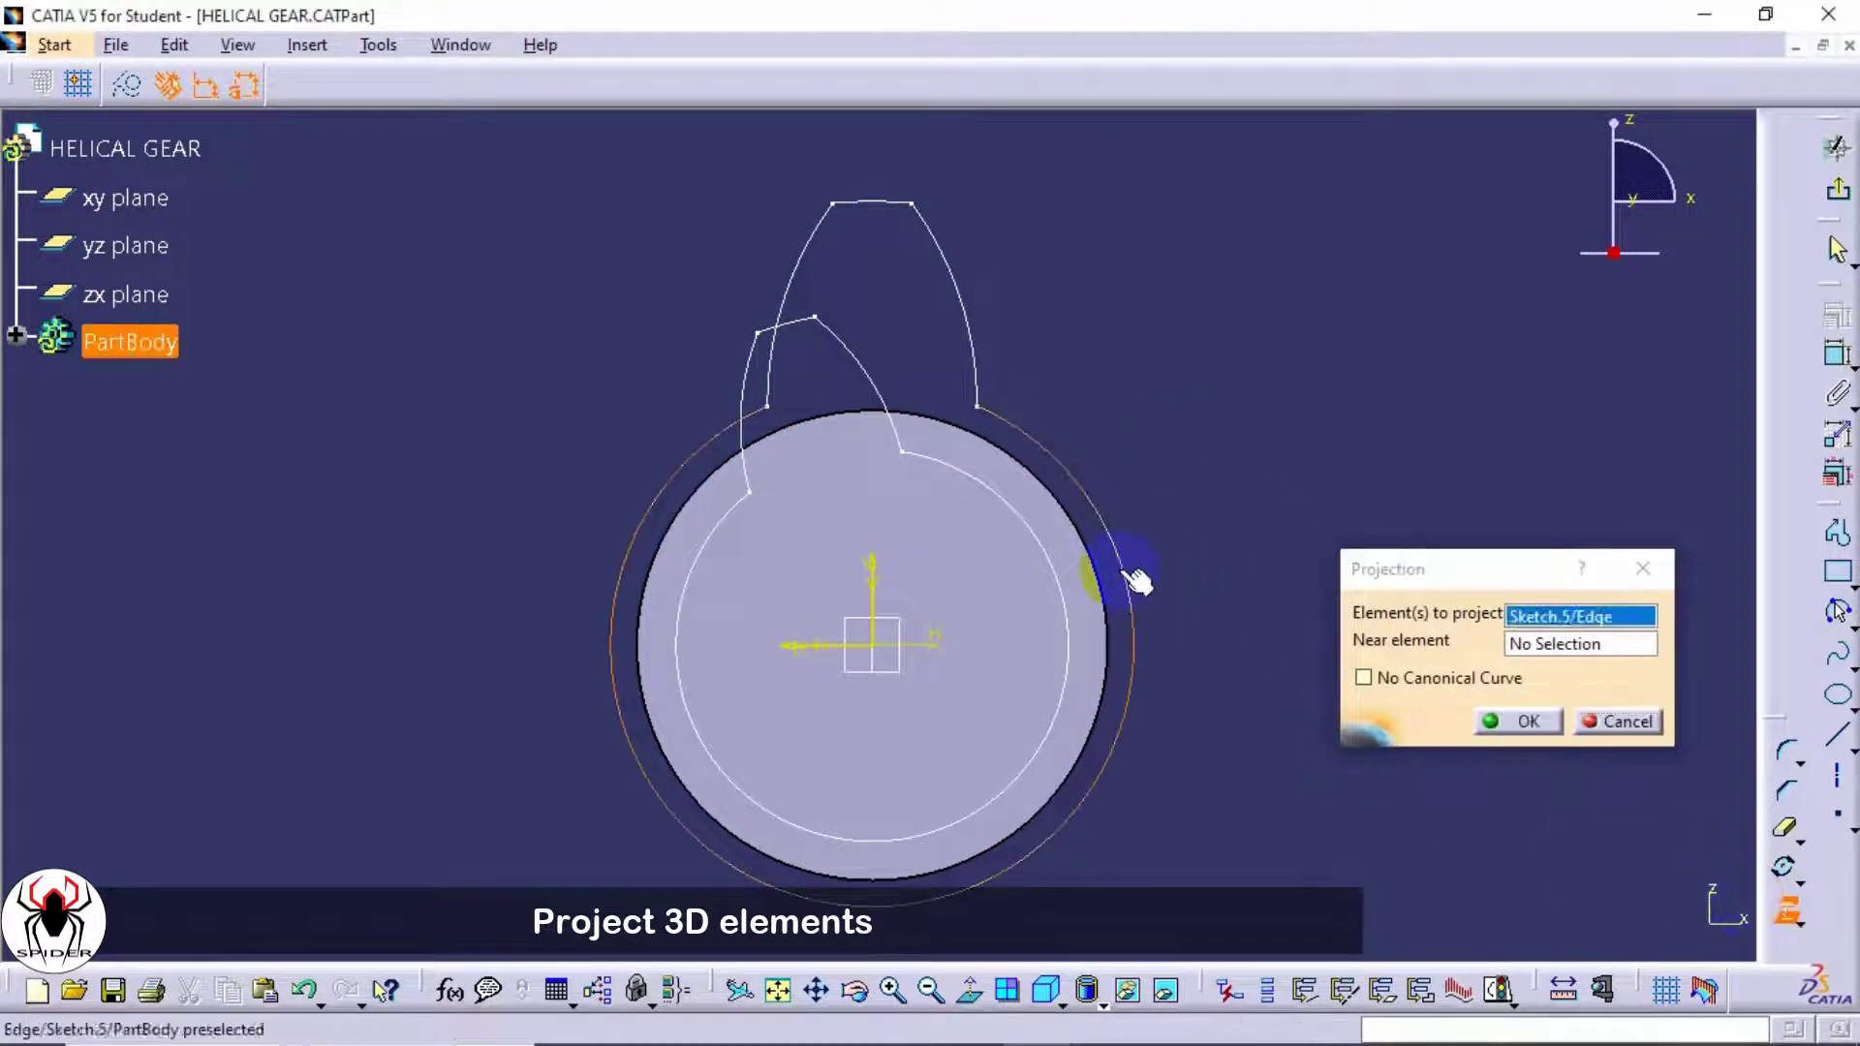
{"action": "left_click", "coordinate": [960, 343]}
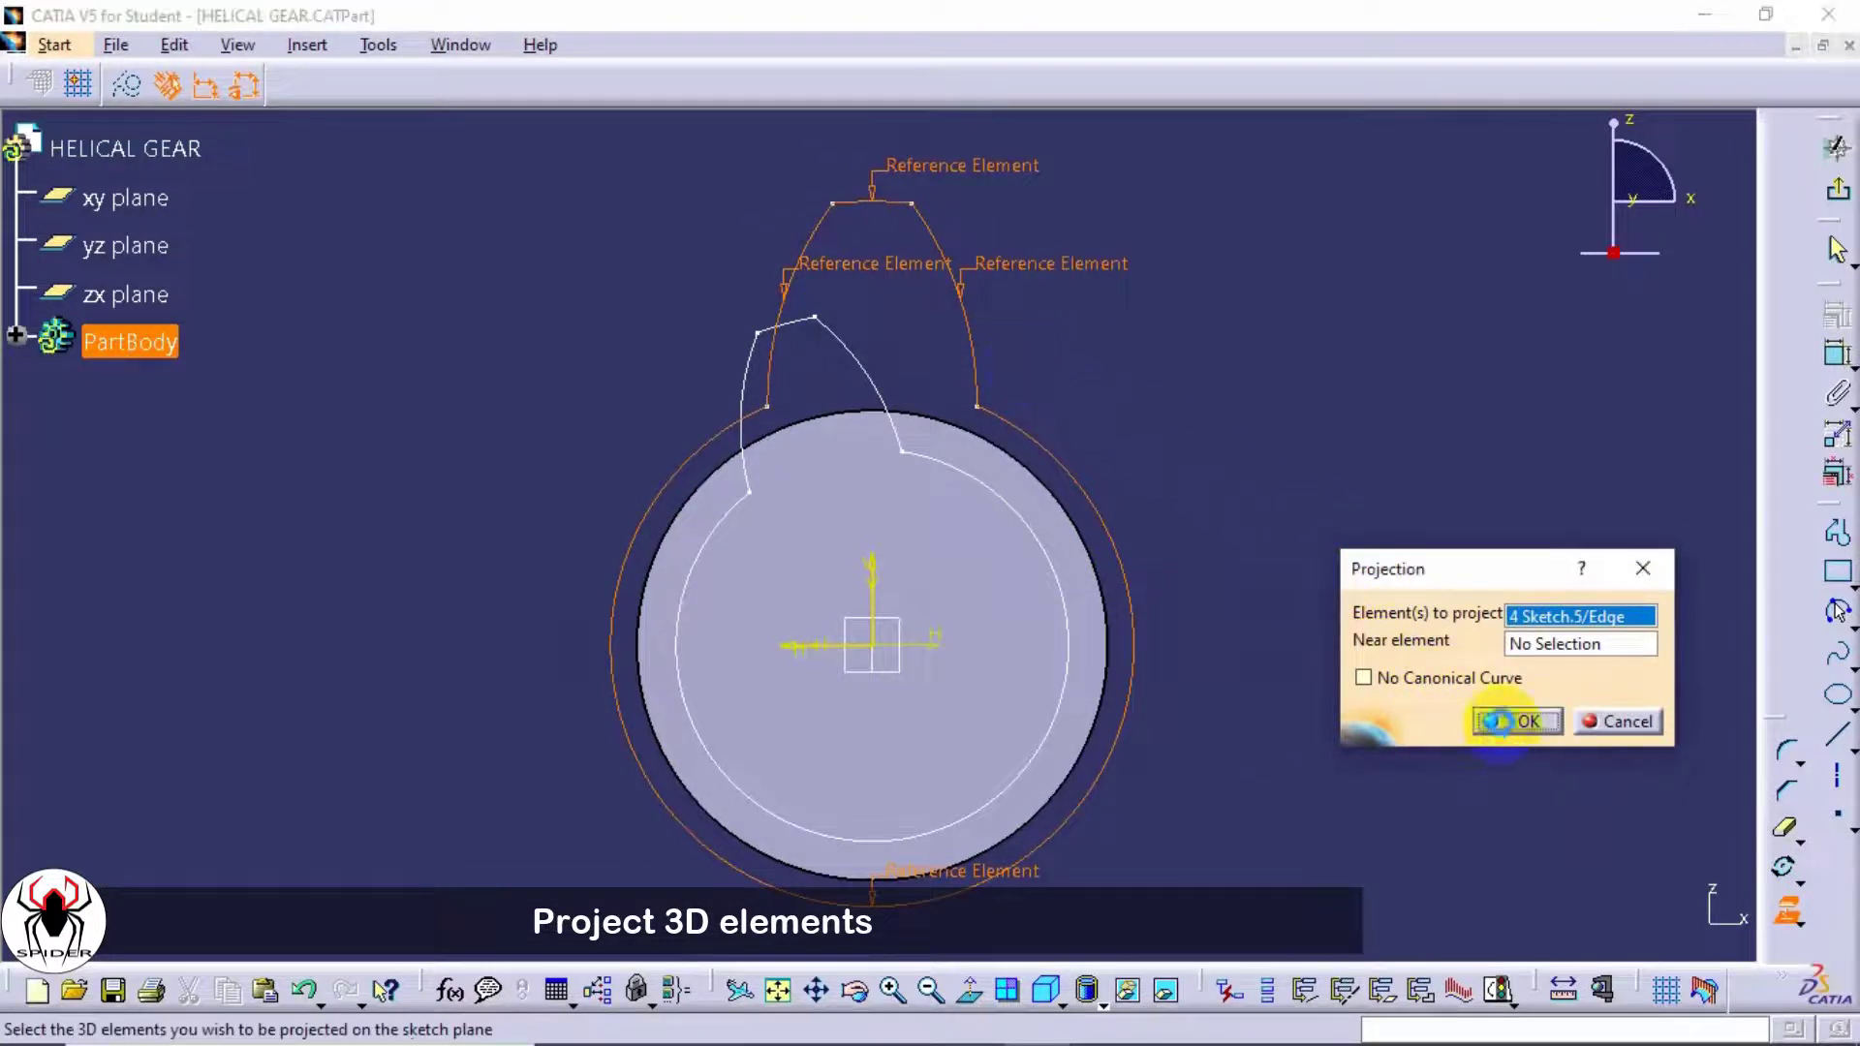
{"action": "left_click", "coordinate": [1518, 721]}
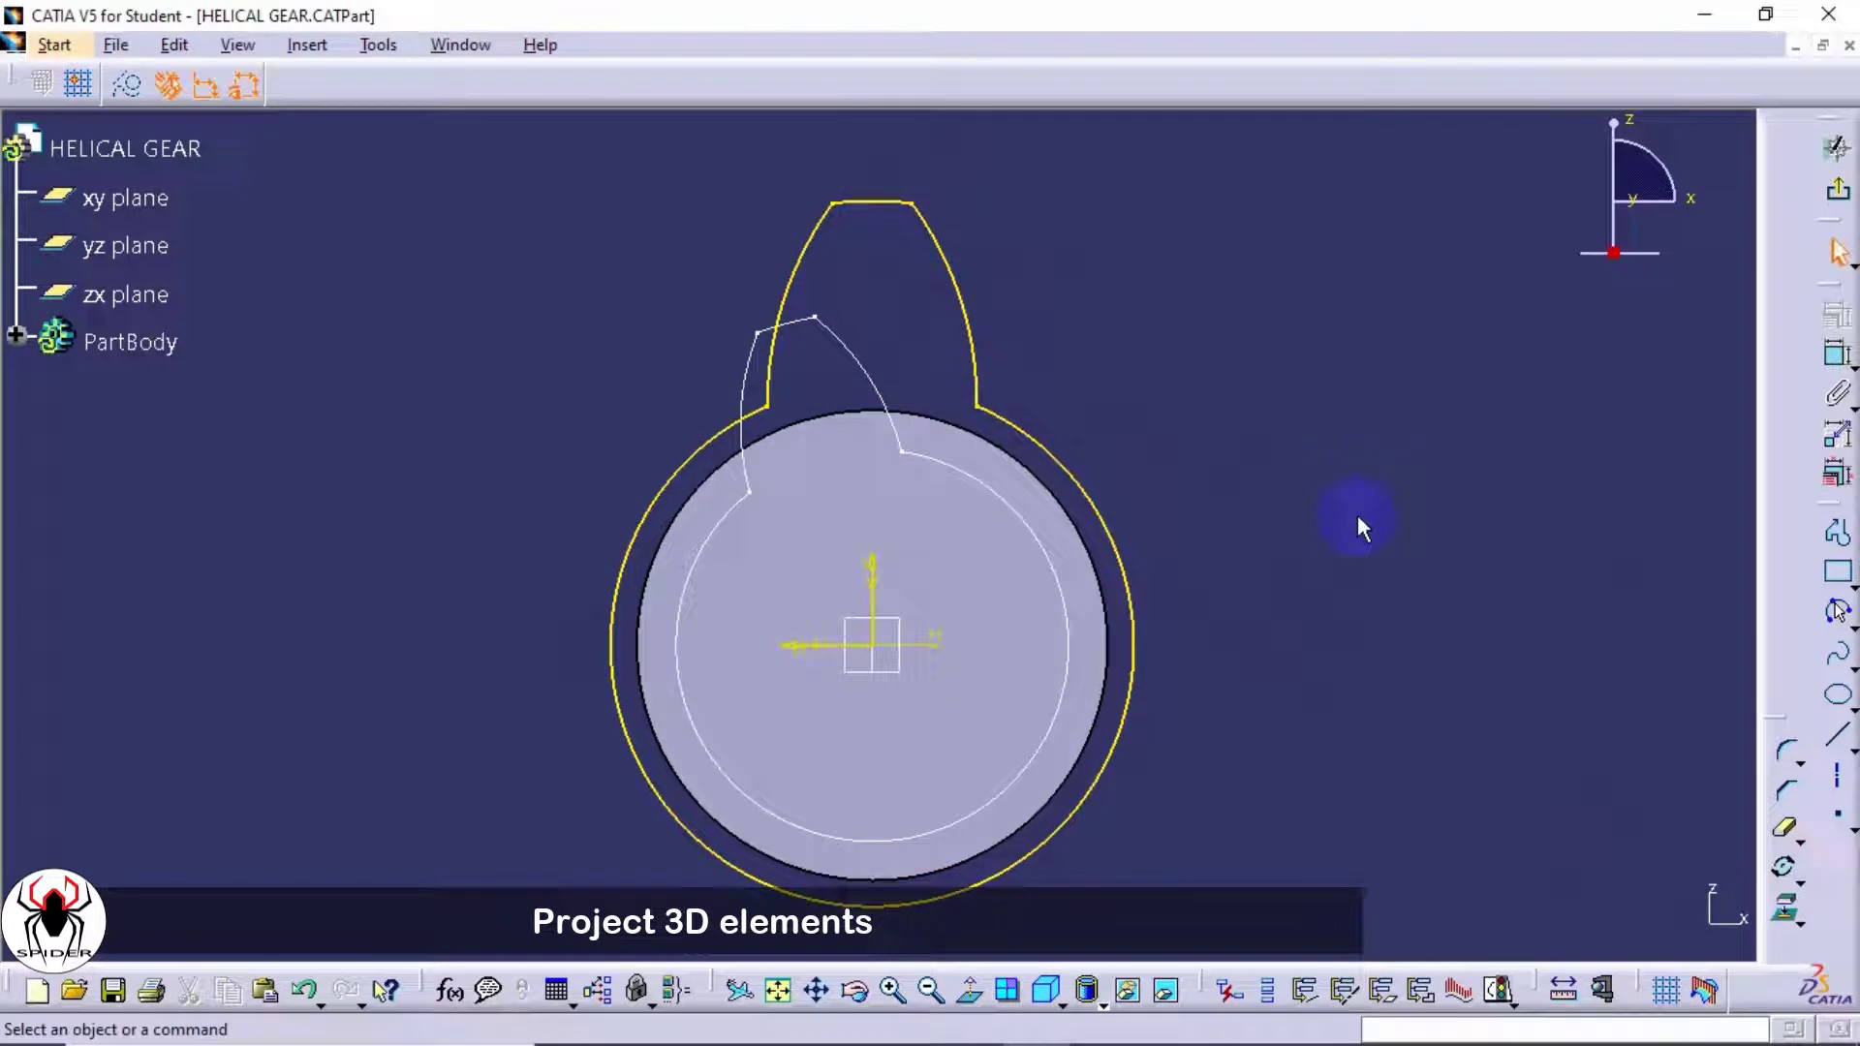
- Scale the projected tooth profile by 0.5 about the sketch origin, with duplicate mode enabled
{"action": "left_click", "coordinate": [1112, 523]}
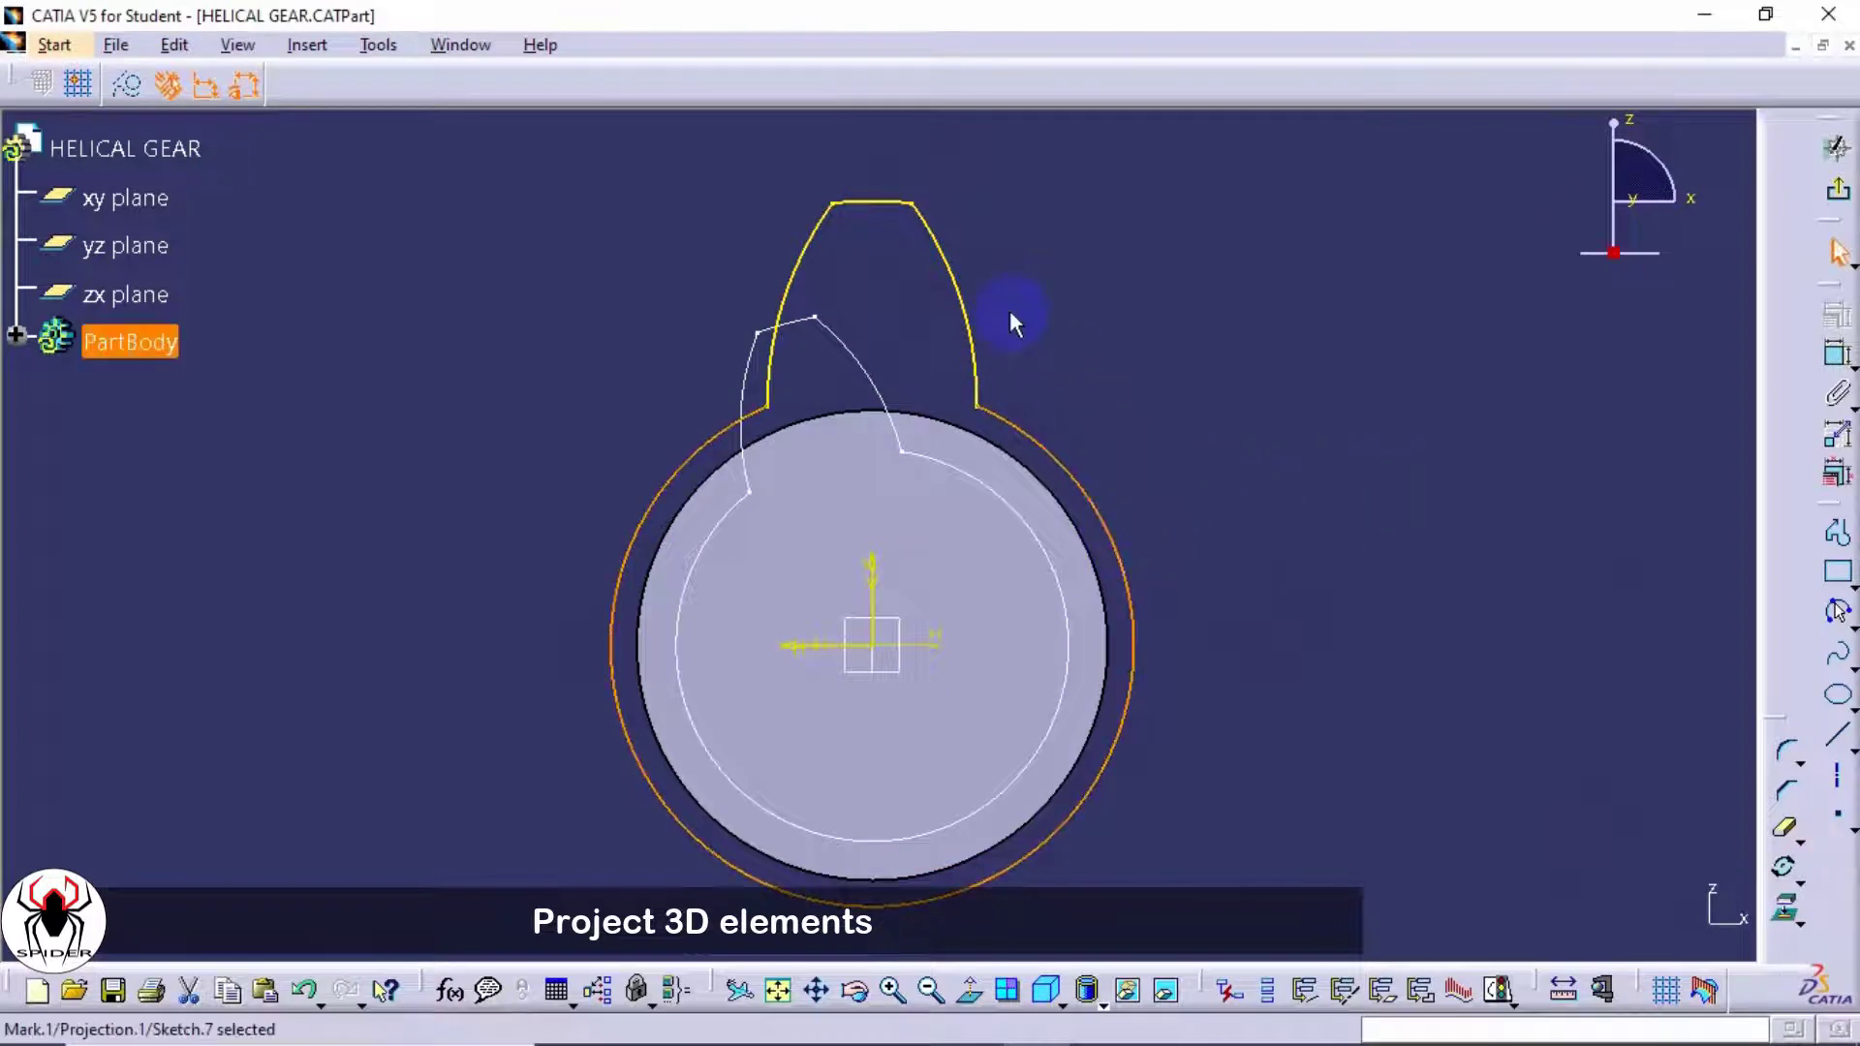
{"action": "left_click", "coordinate": [963, 304], "text": "ctrl"}
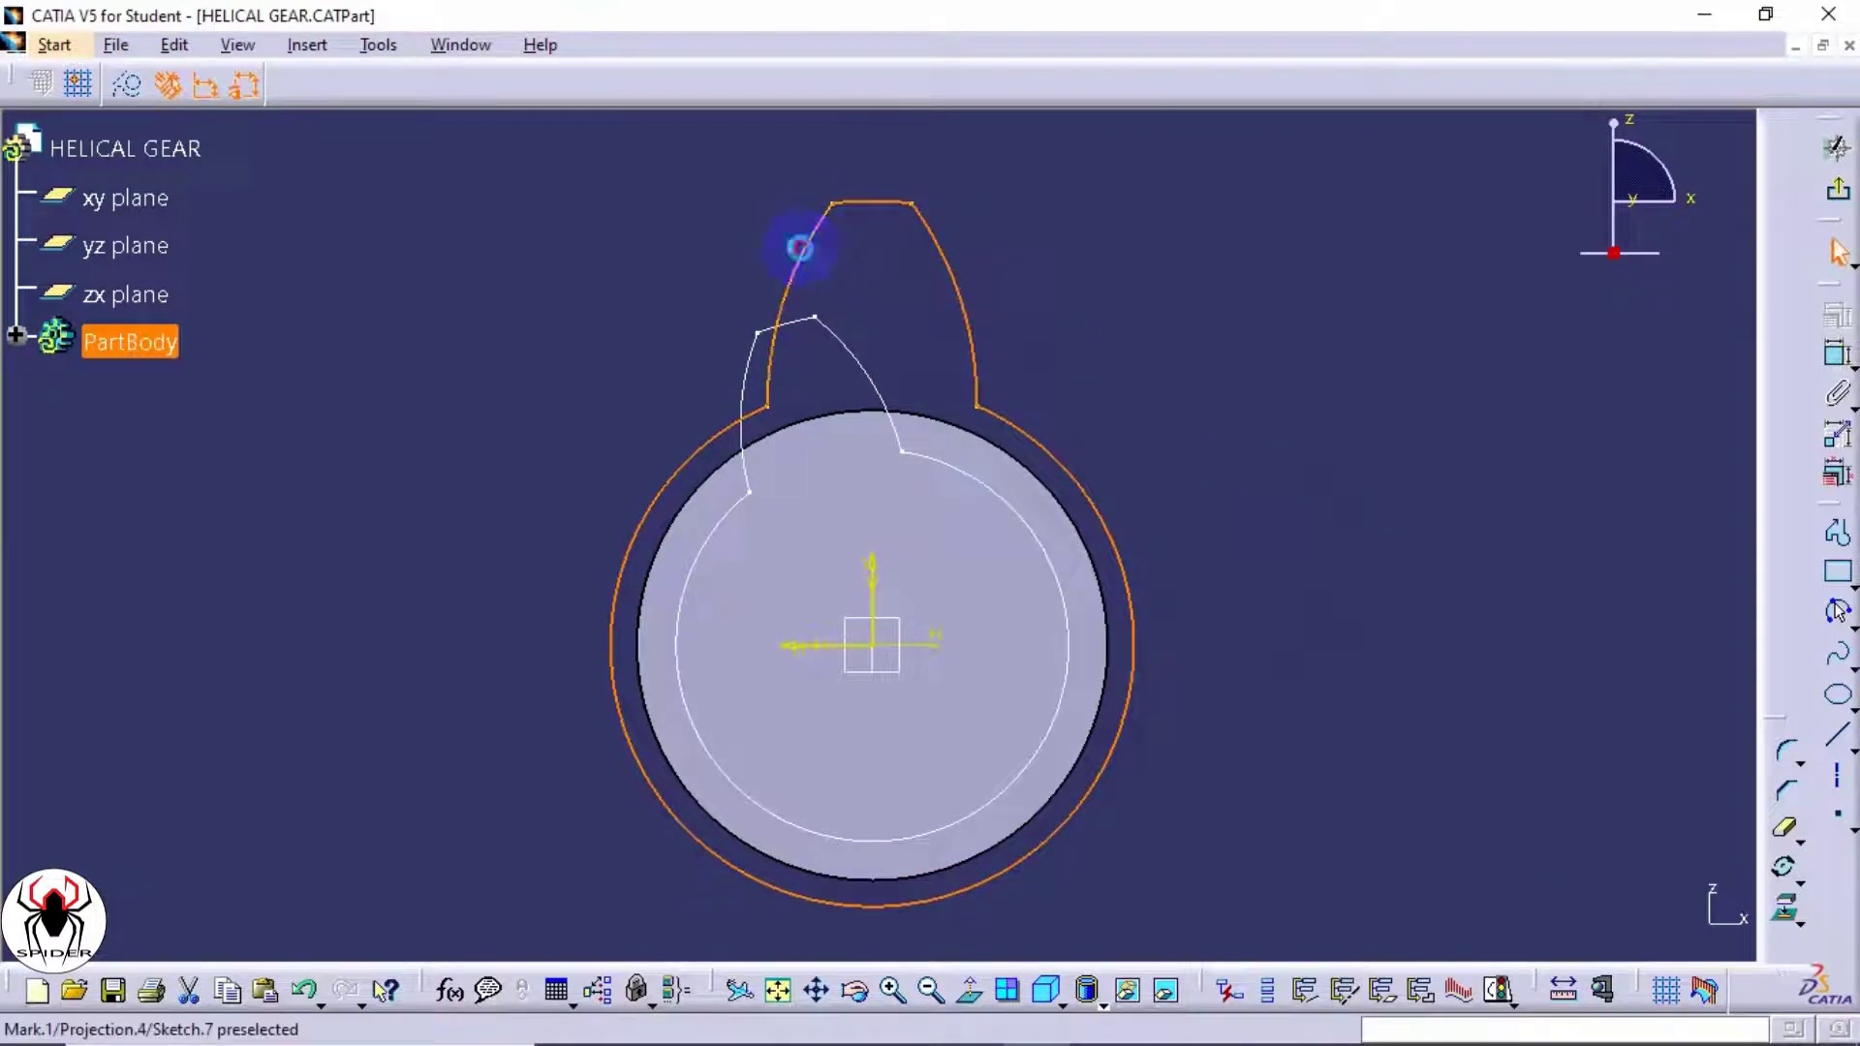
{"action": "left_click", "coordinate": [1792, 874]}
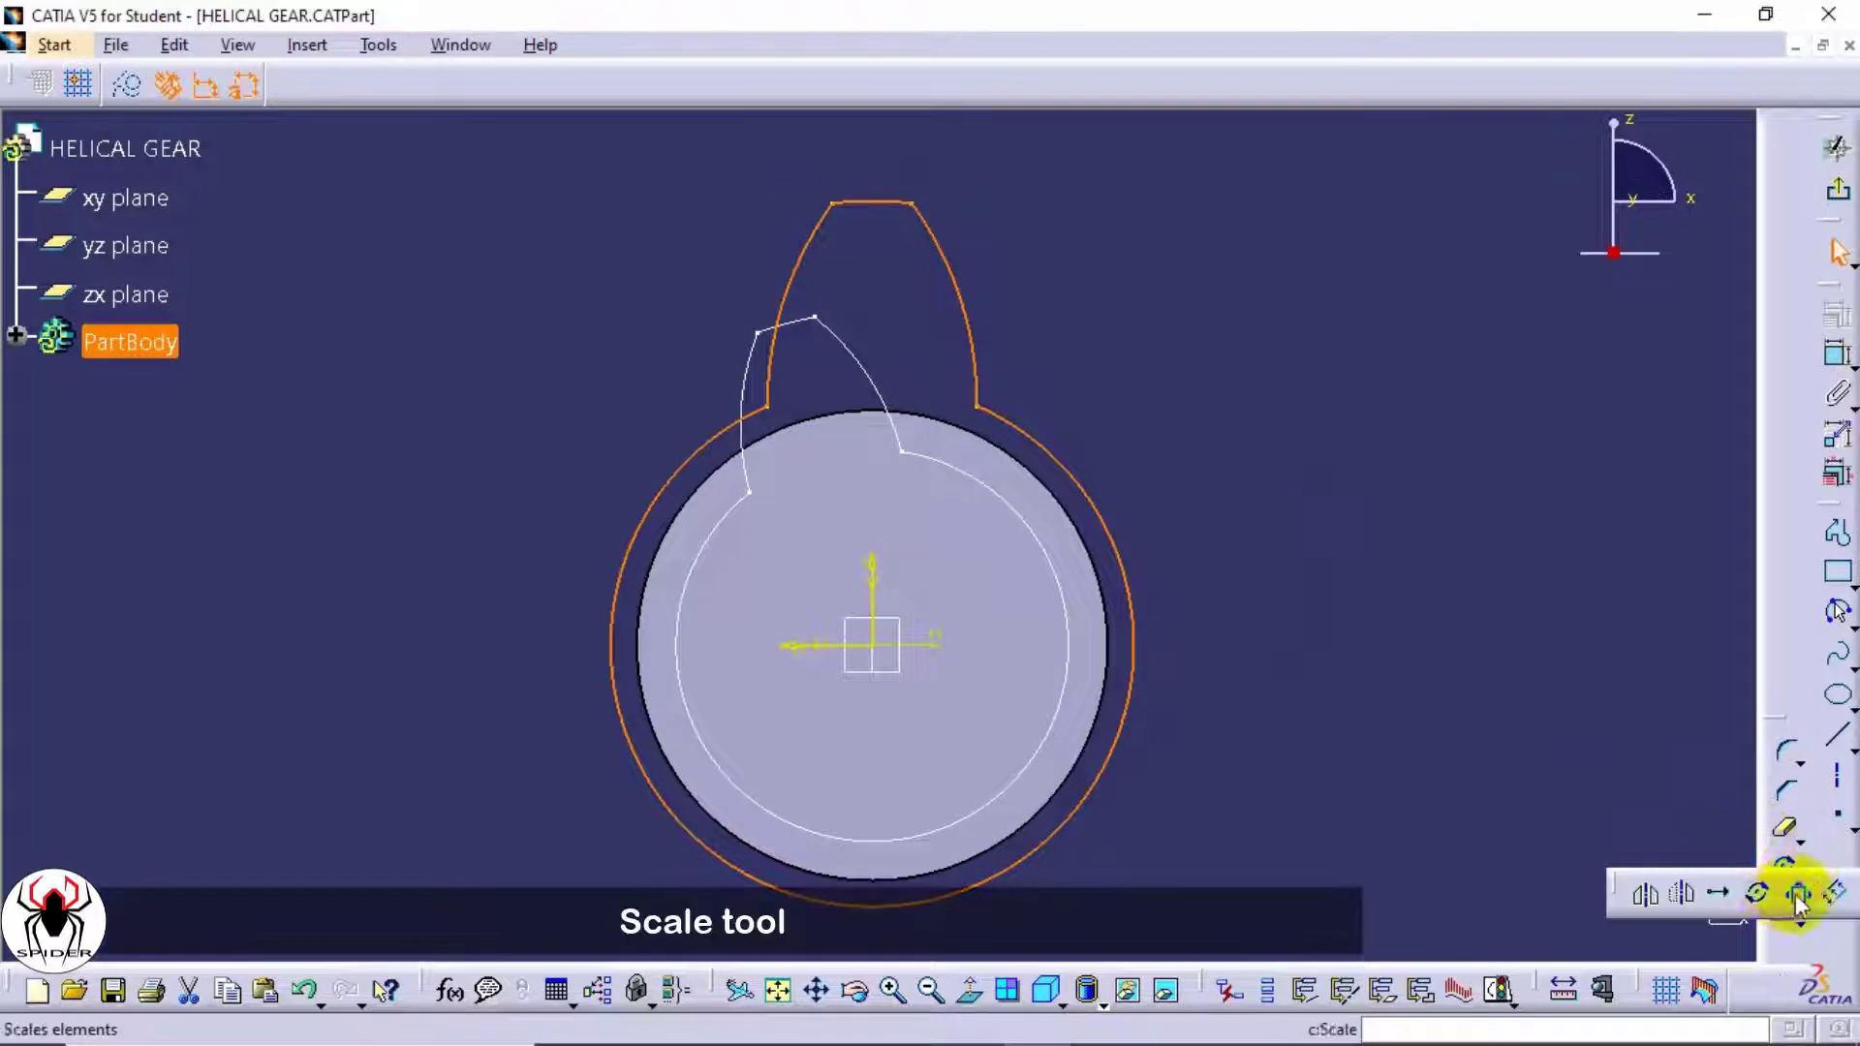
{"action": "left_click", "coordinate": [1798, 896]}
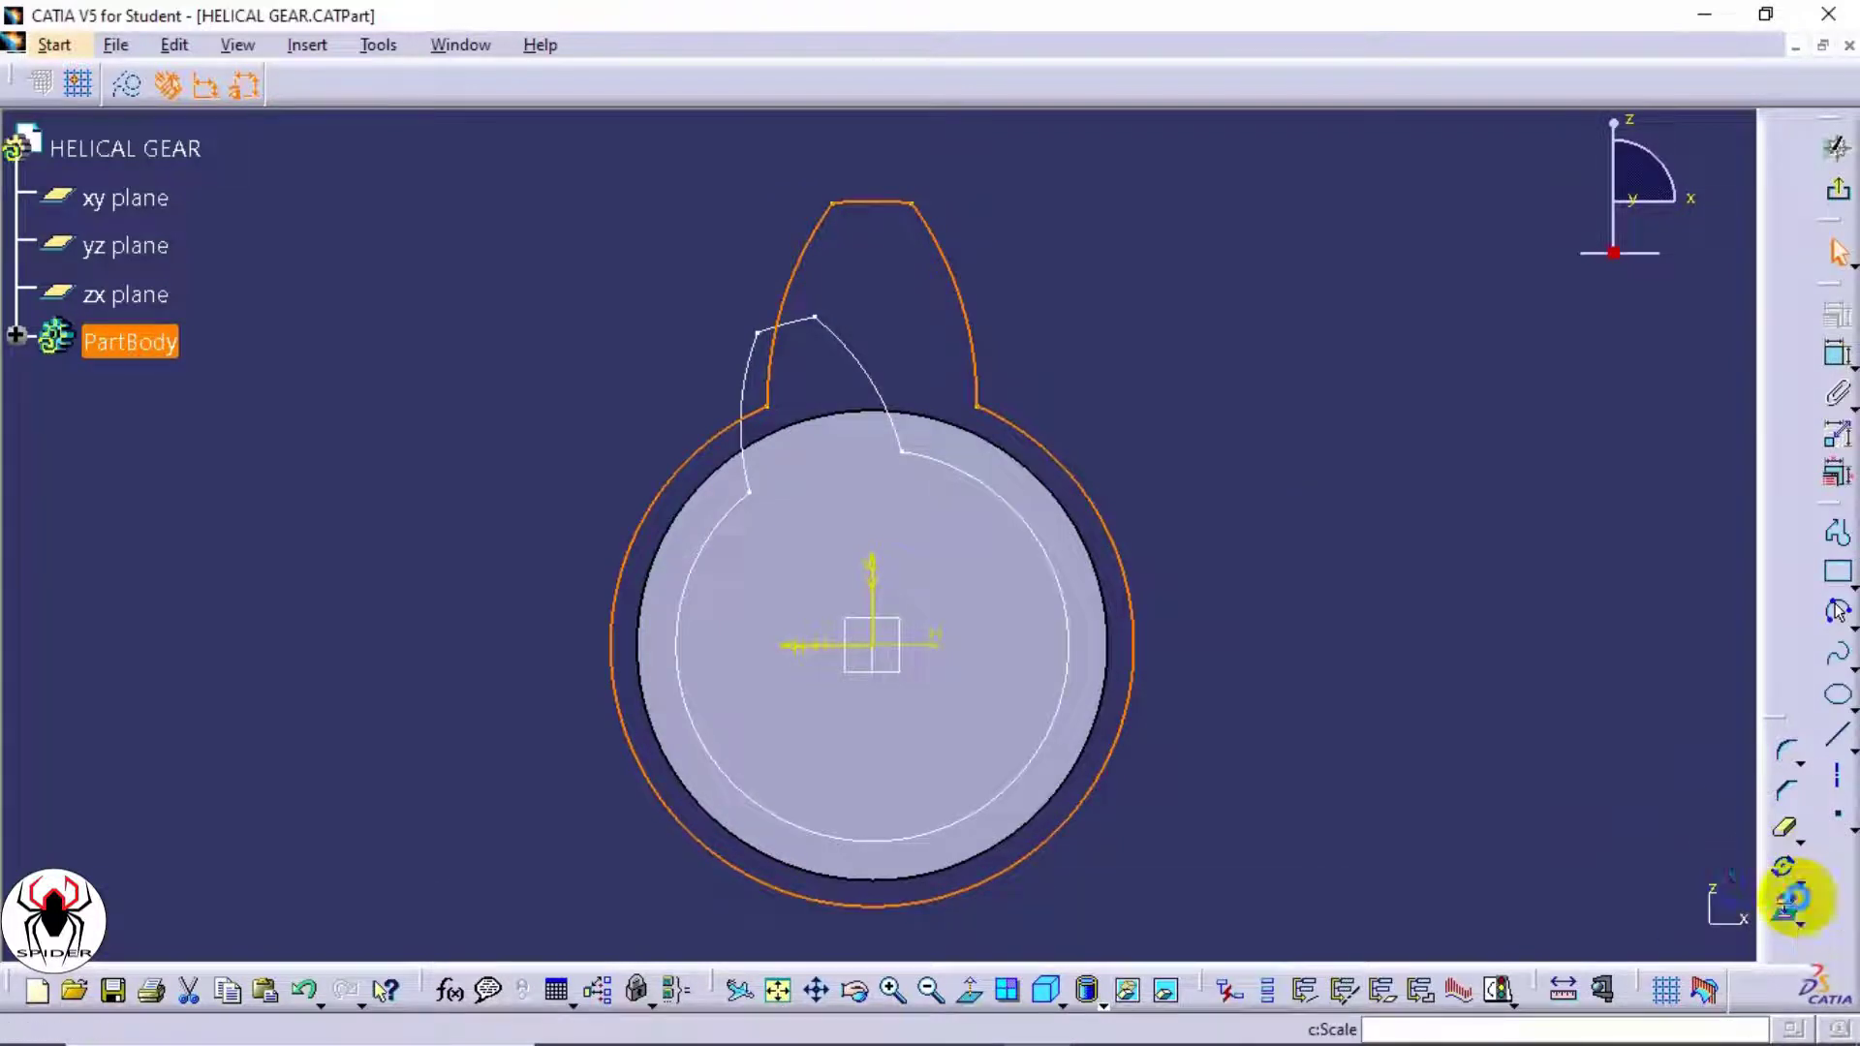
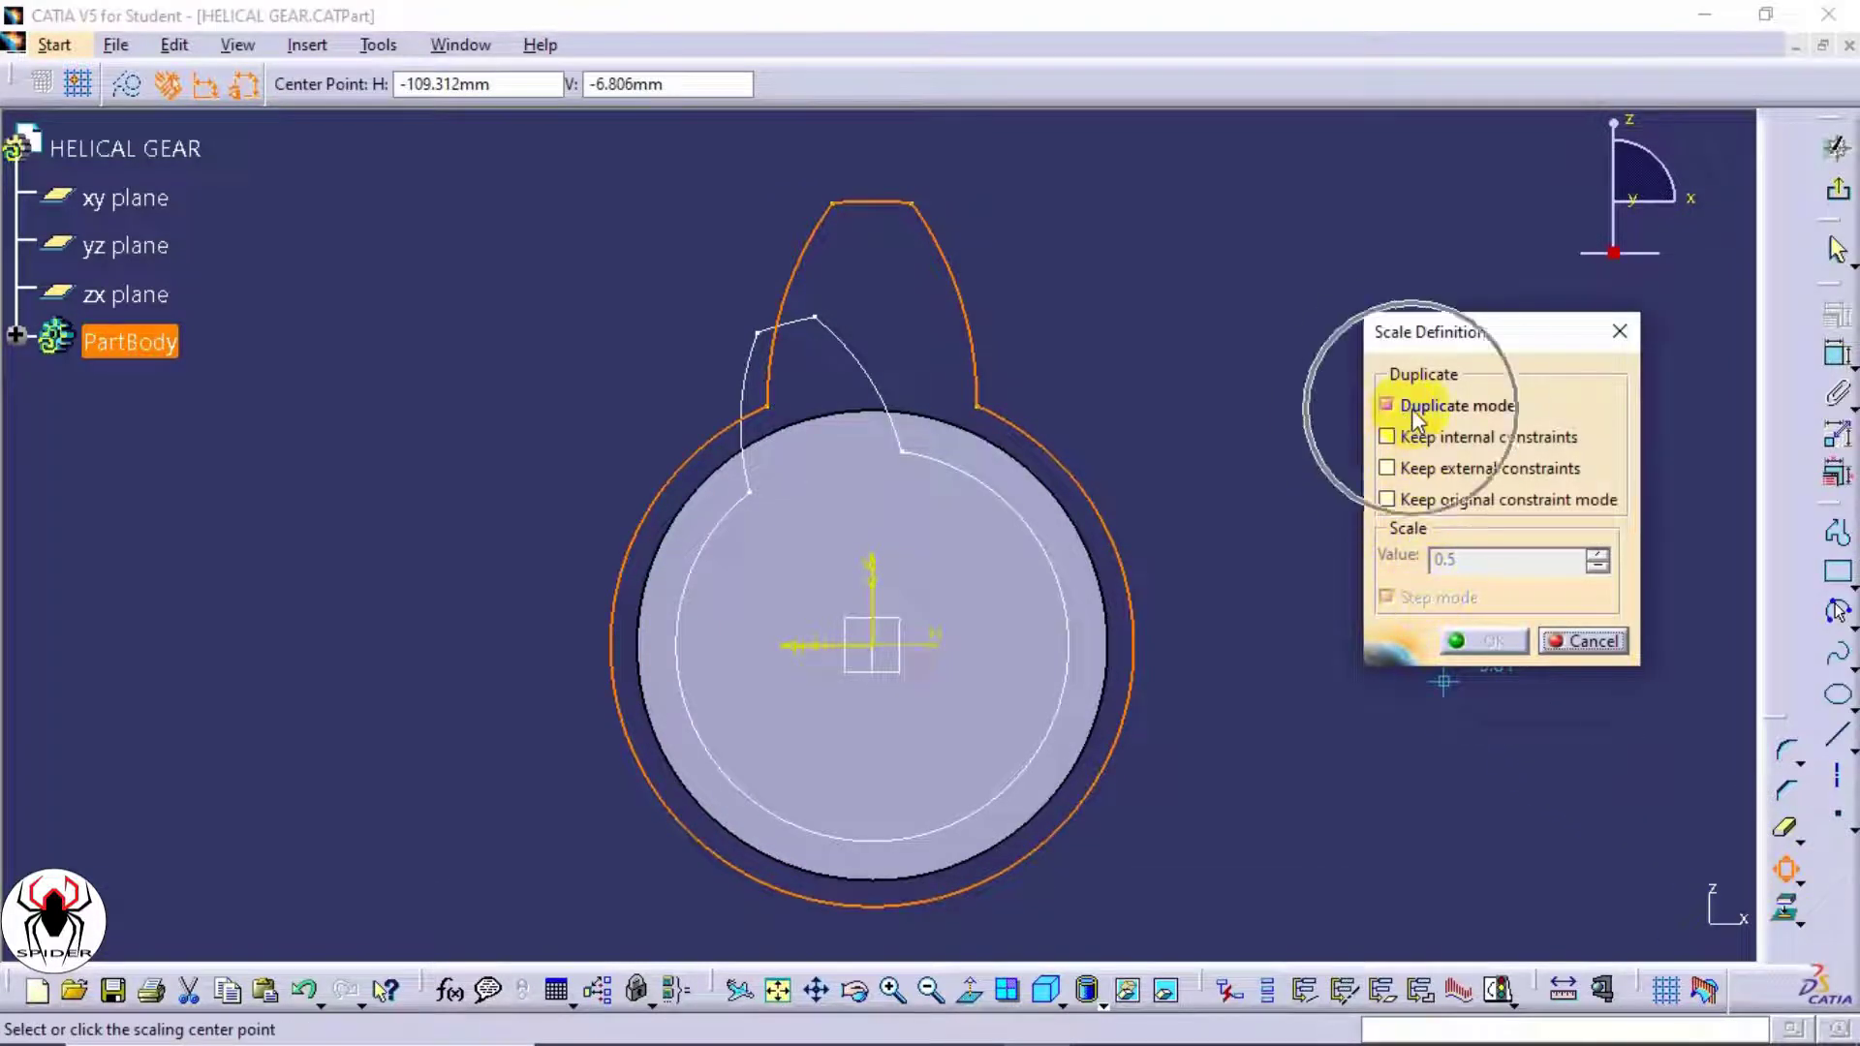
{"action": "left_click", "coordinate": [877, 647]}
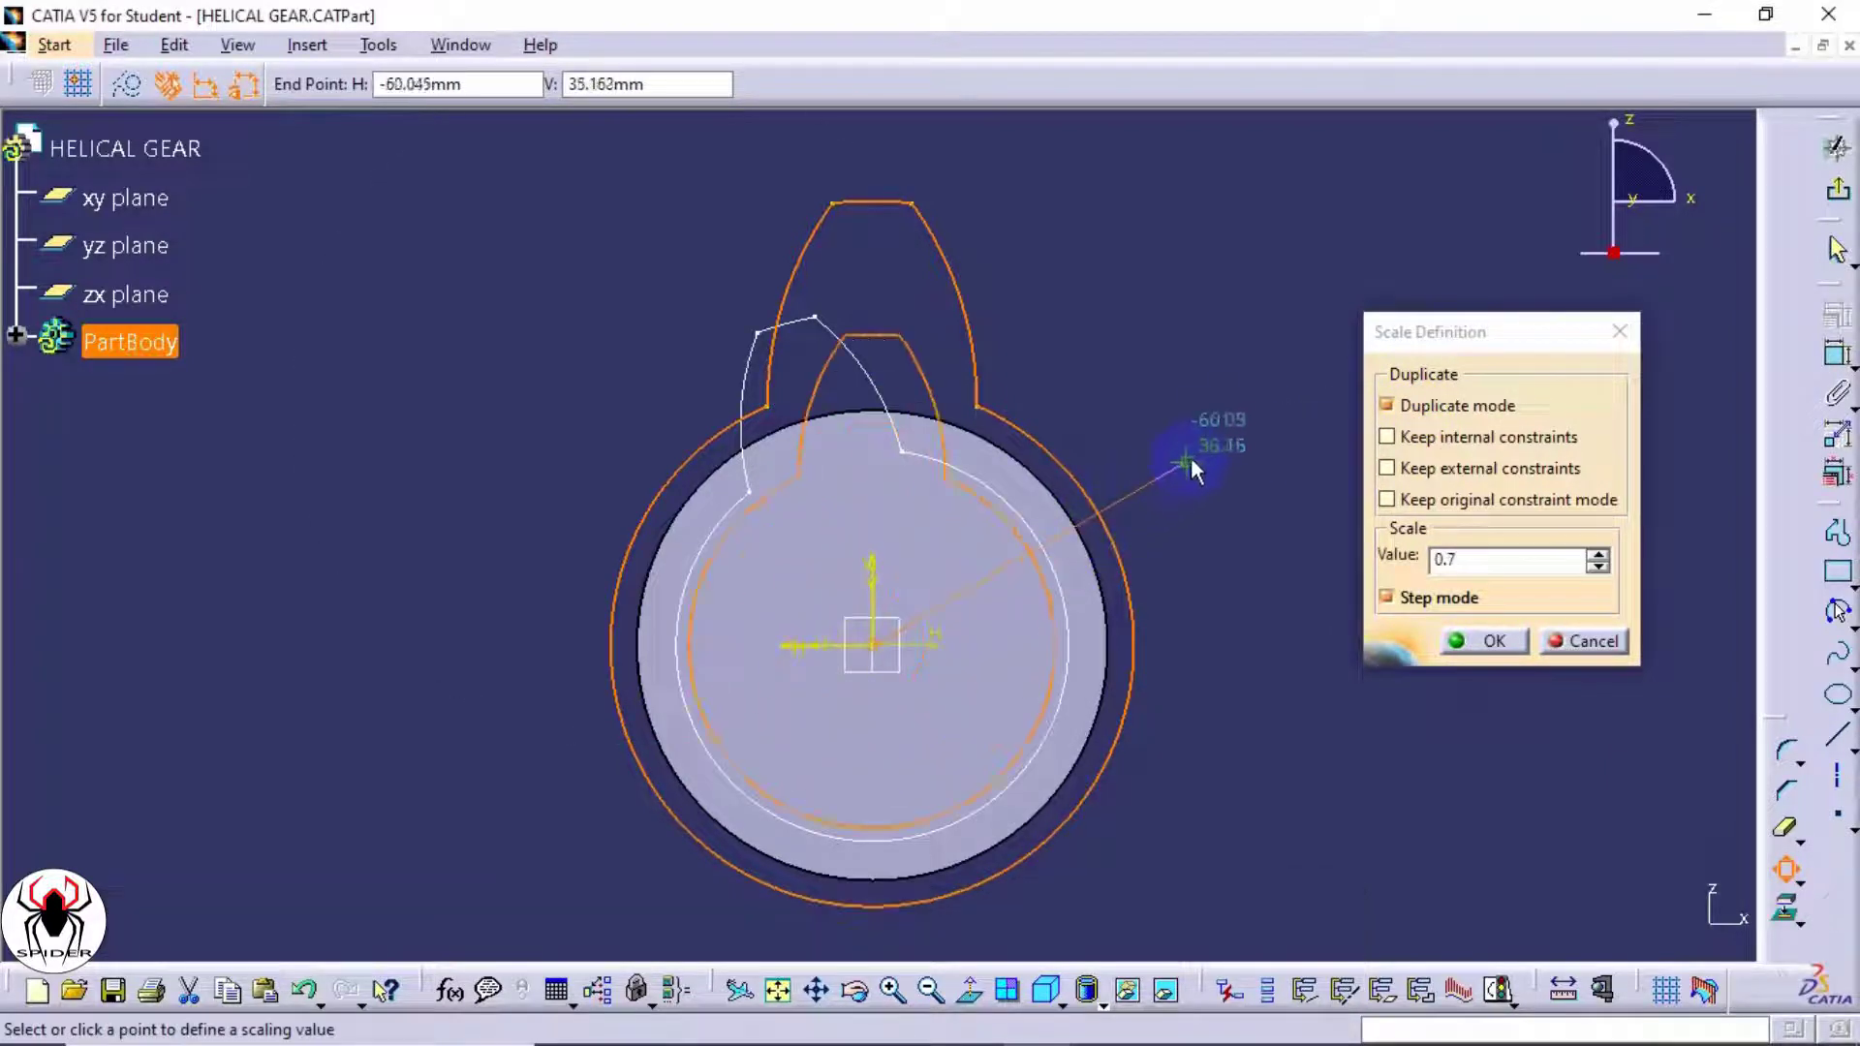
{"action": "left_click", "coordinate": [1385, 559]}
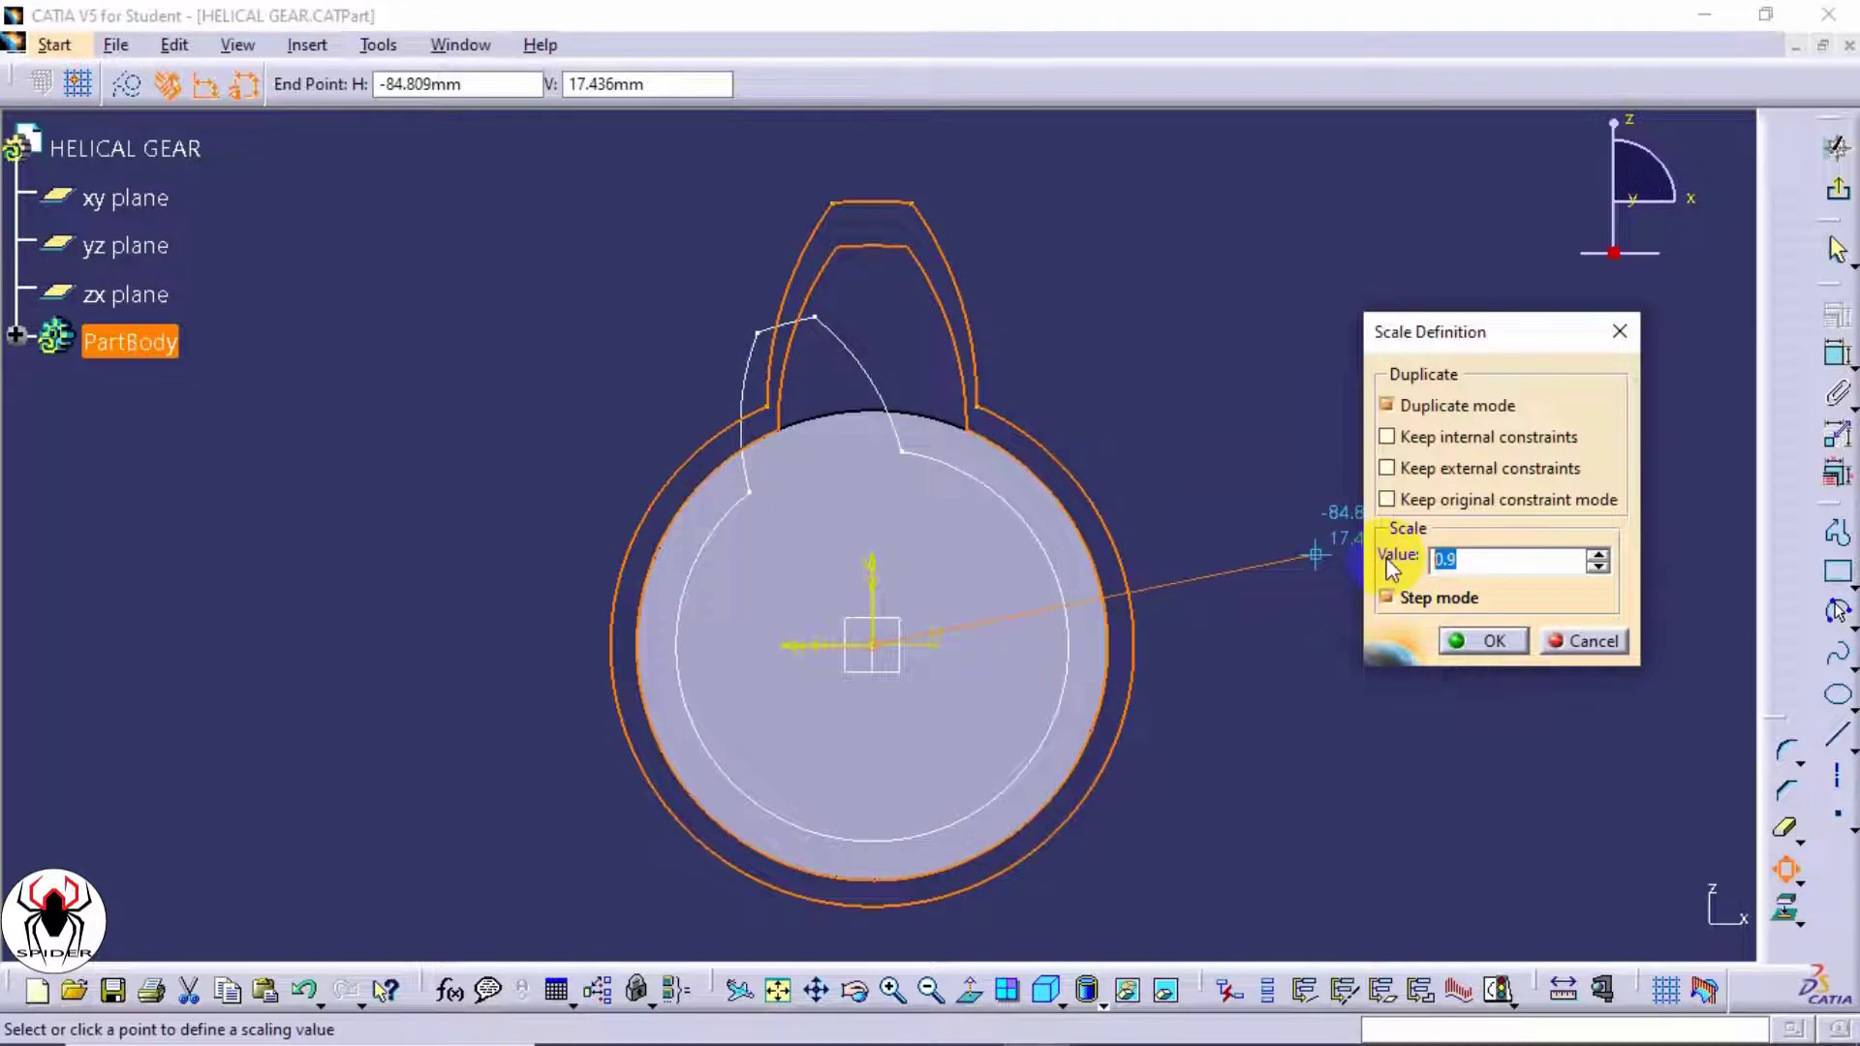
{"action": "type", "text": "0"}
{"action": "key", "text": "Return"}
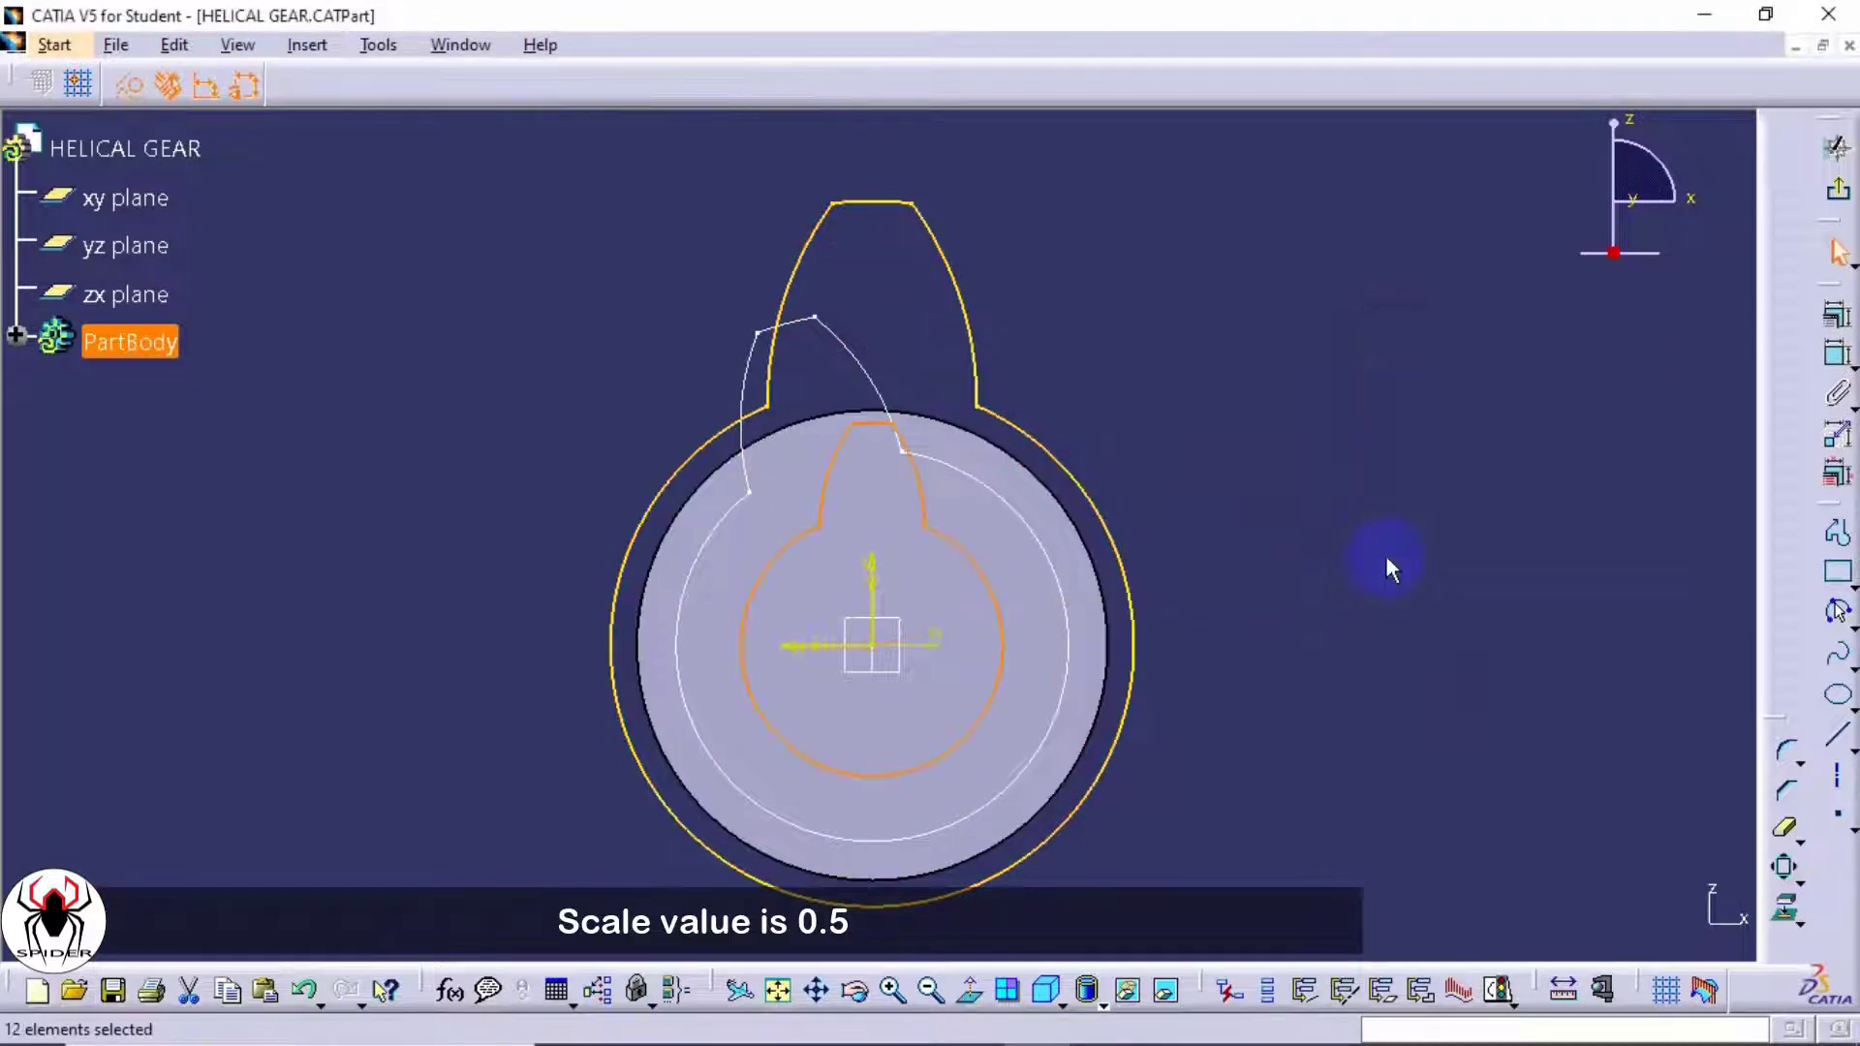
{"action": "left_click", "coordinate": [1401, 531]}
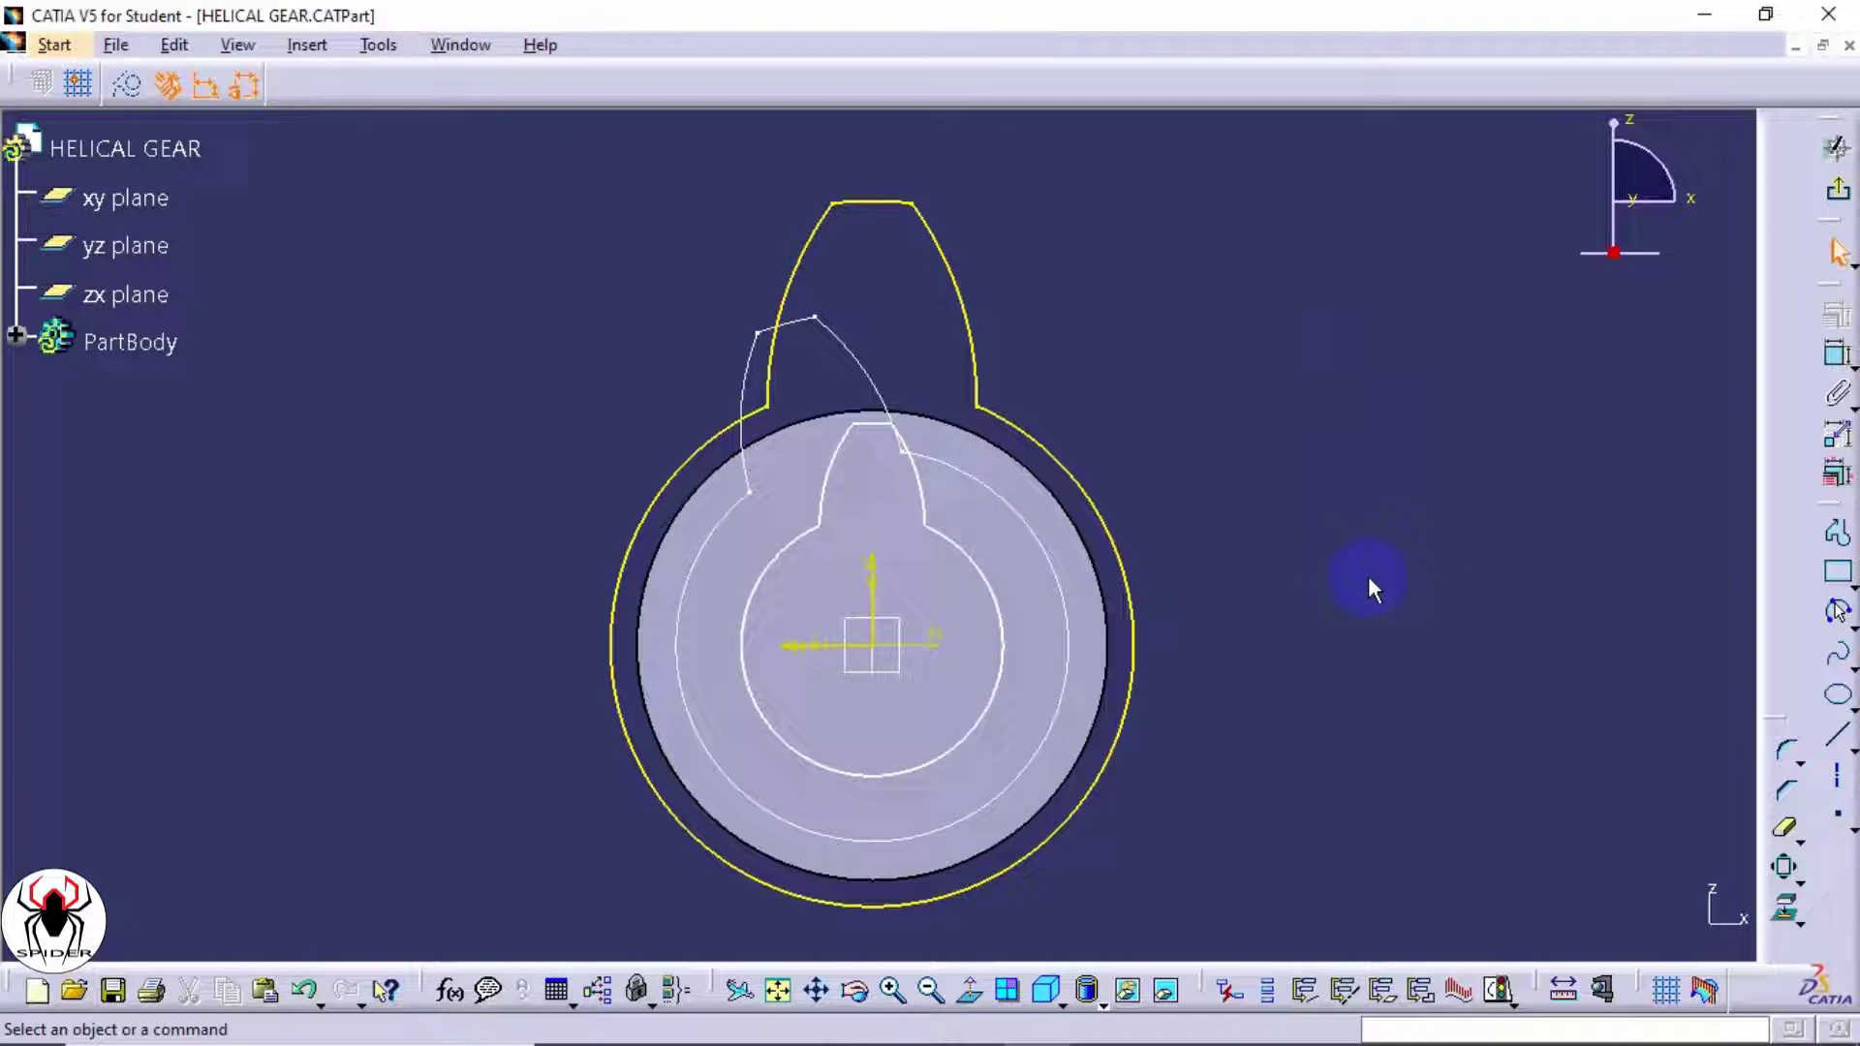
- Delete the projected full-size root arc, flanks and tip arc, keeping only the half-size copy
{"action": "left_click", "coordinate": [1114, 530]}
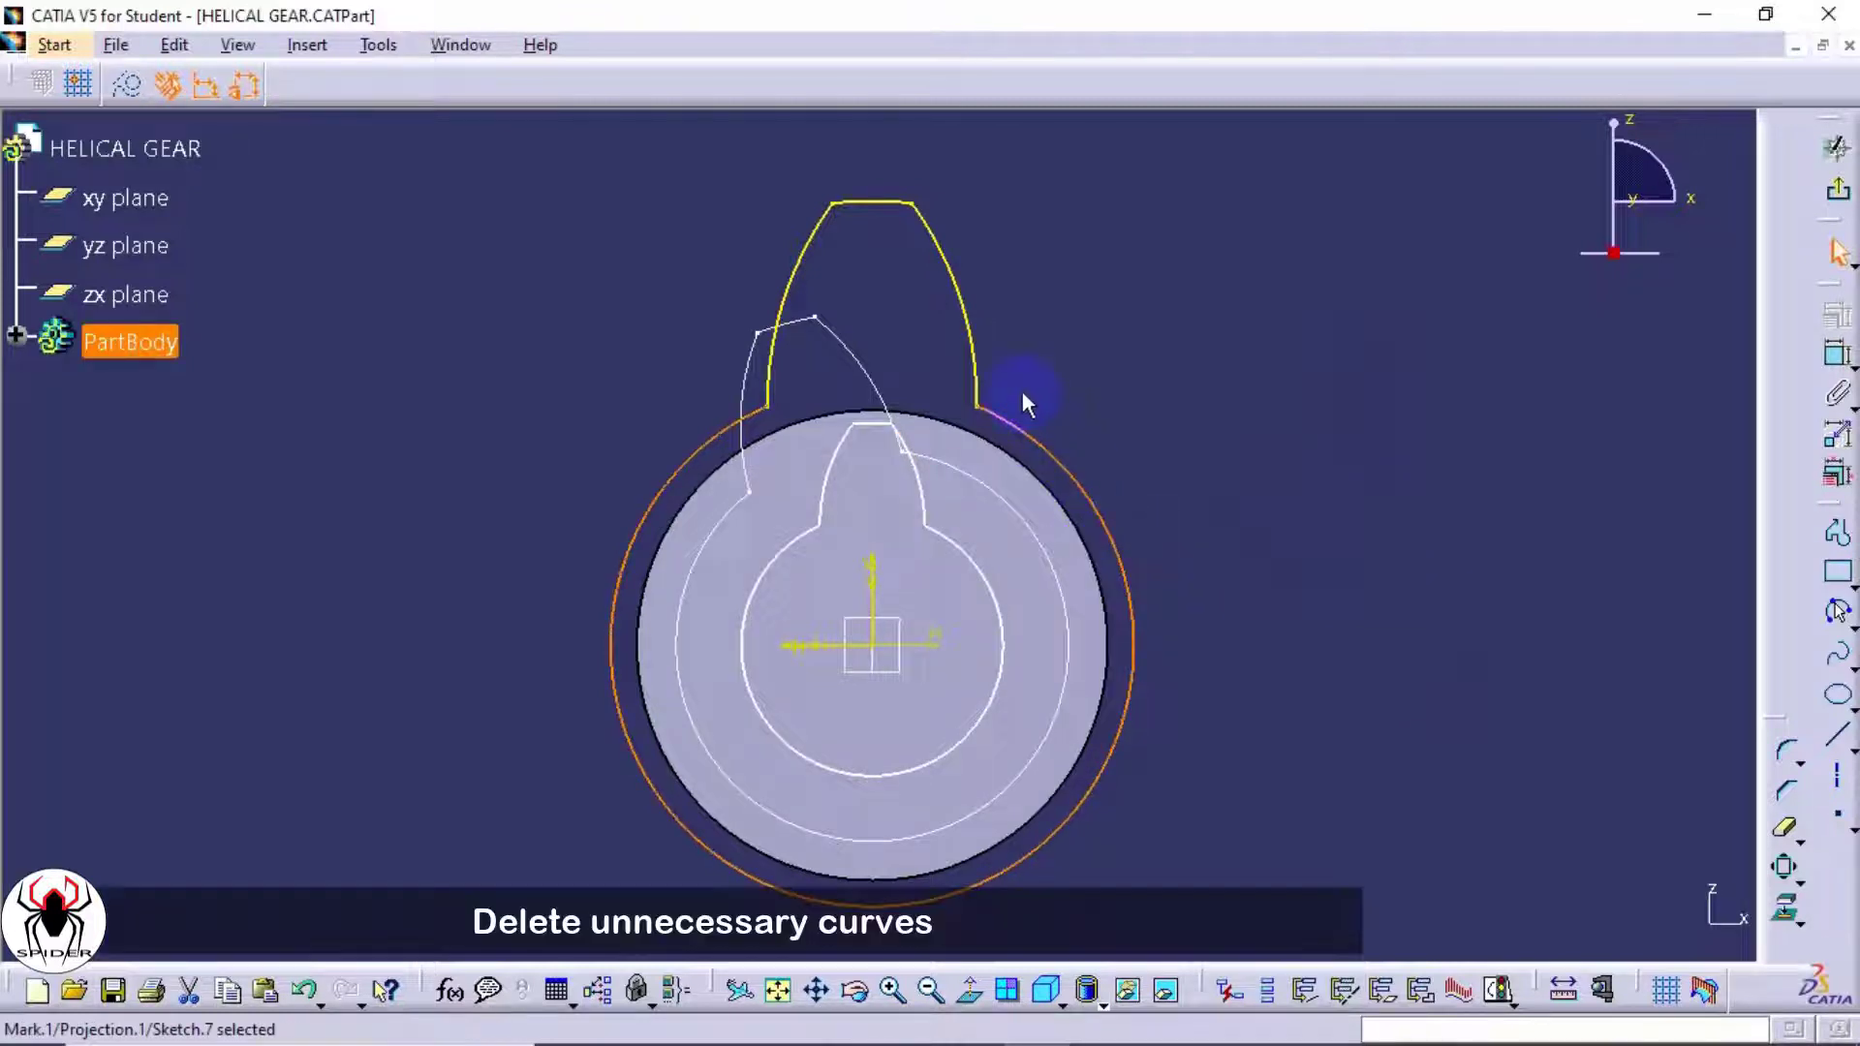
{"action": "key", "text": "Delete"}
{"action": "left_click", "coordinate": [969, 350]}
{"action": "key", "text": "Delete"}
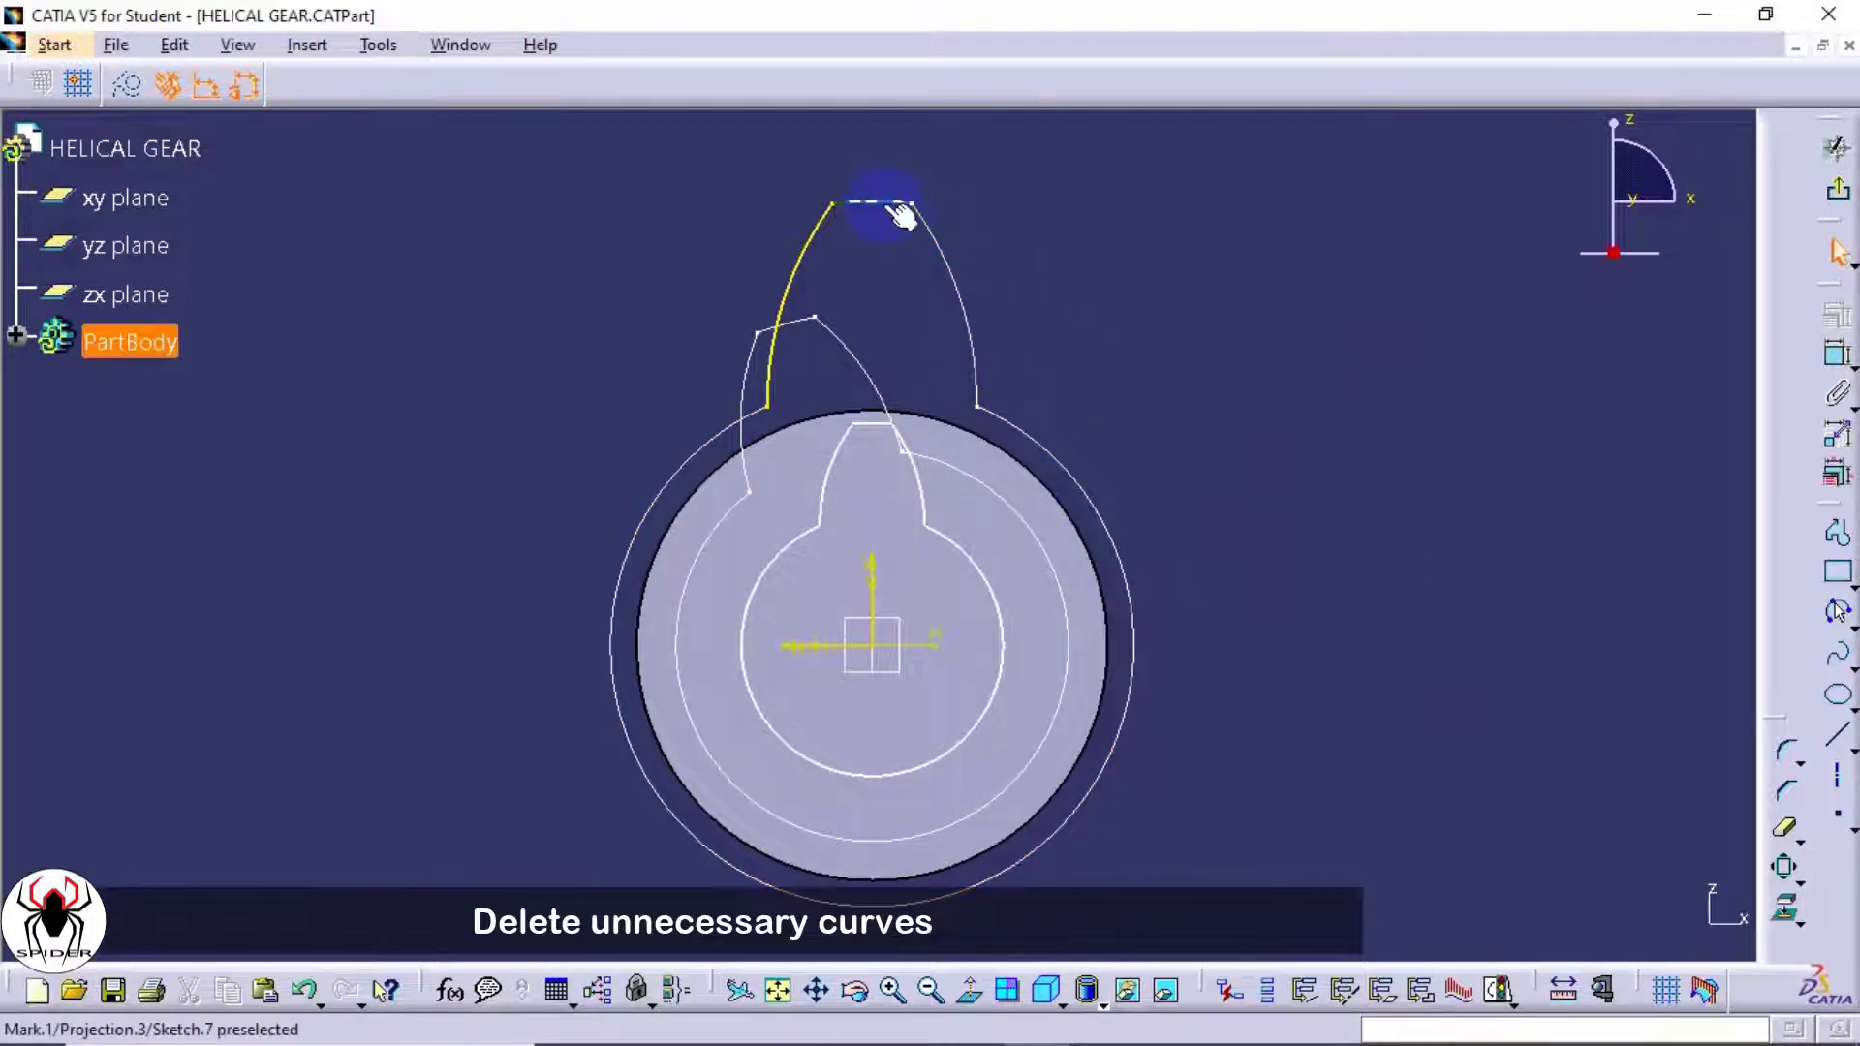
{"action": "left_click", "coordinate": [885, 202]}
{"action": "key", "text": "Delete"}
{"action": "left_click", "coordinate": [819, 262]}
{"action": "key", "text": "Delete"}
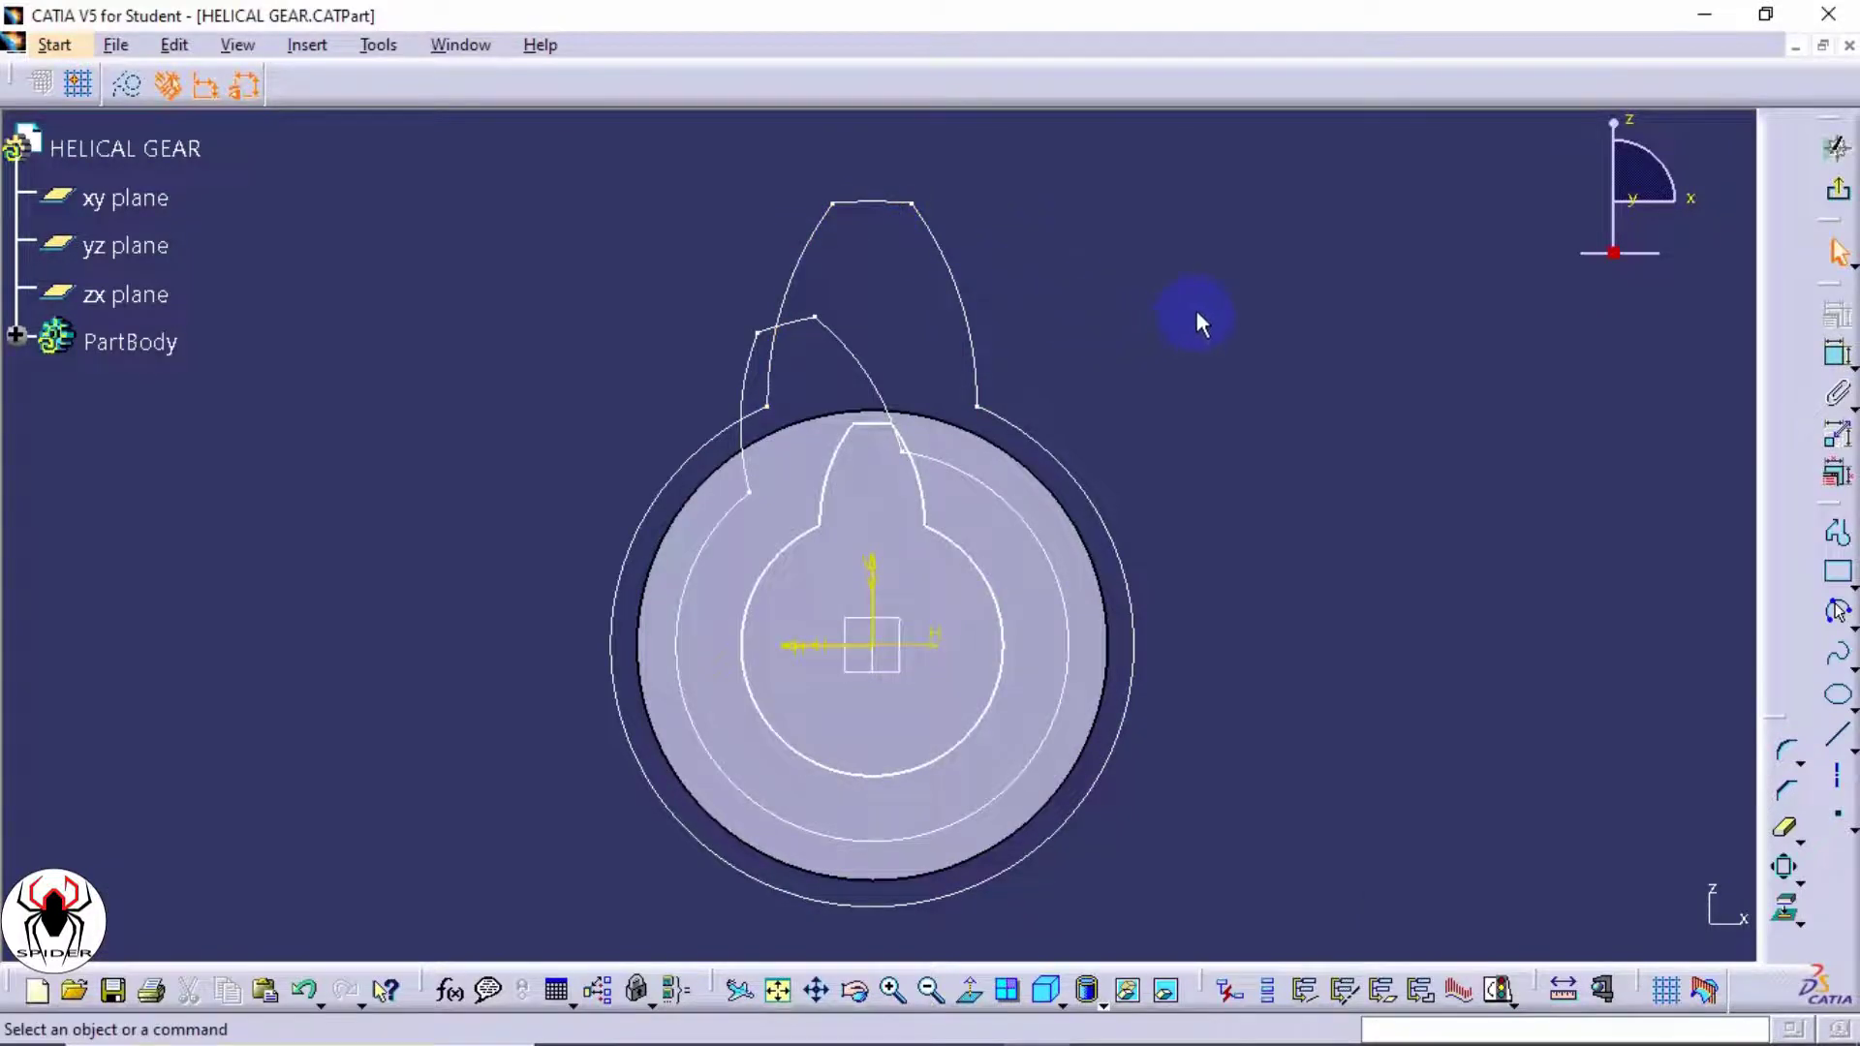
- Rotate the half-size tooth profile by -30 degrees about the sketch origin, with duplicate mode off
{"action": "mouse_move", "coordinate": [1195, 310]}
{"action": "middle_mouse_down"}
{"action": "mouse_move", "coordinate": [1200, 349]}
{"action": "mouse_move", "coordinate": [1079, 432]}
{"action": "mouse_move", "coordinate": [1299, 510]}
{"action": "mouse_move", "coordinate": [1102, 622]}
{"action": "middle_mouse_up"}
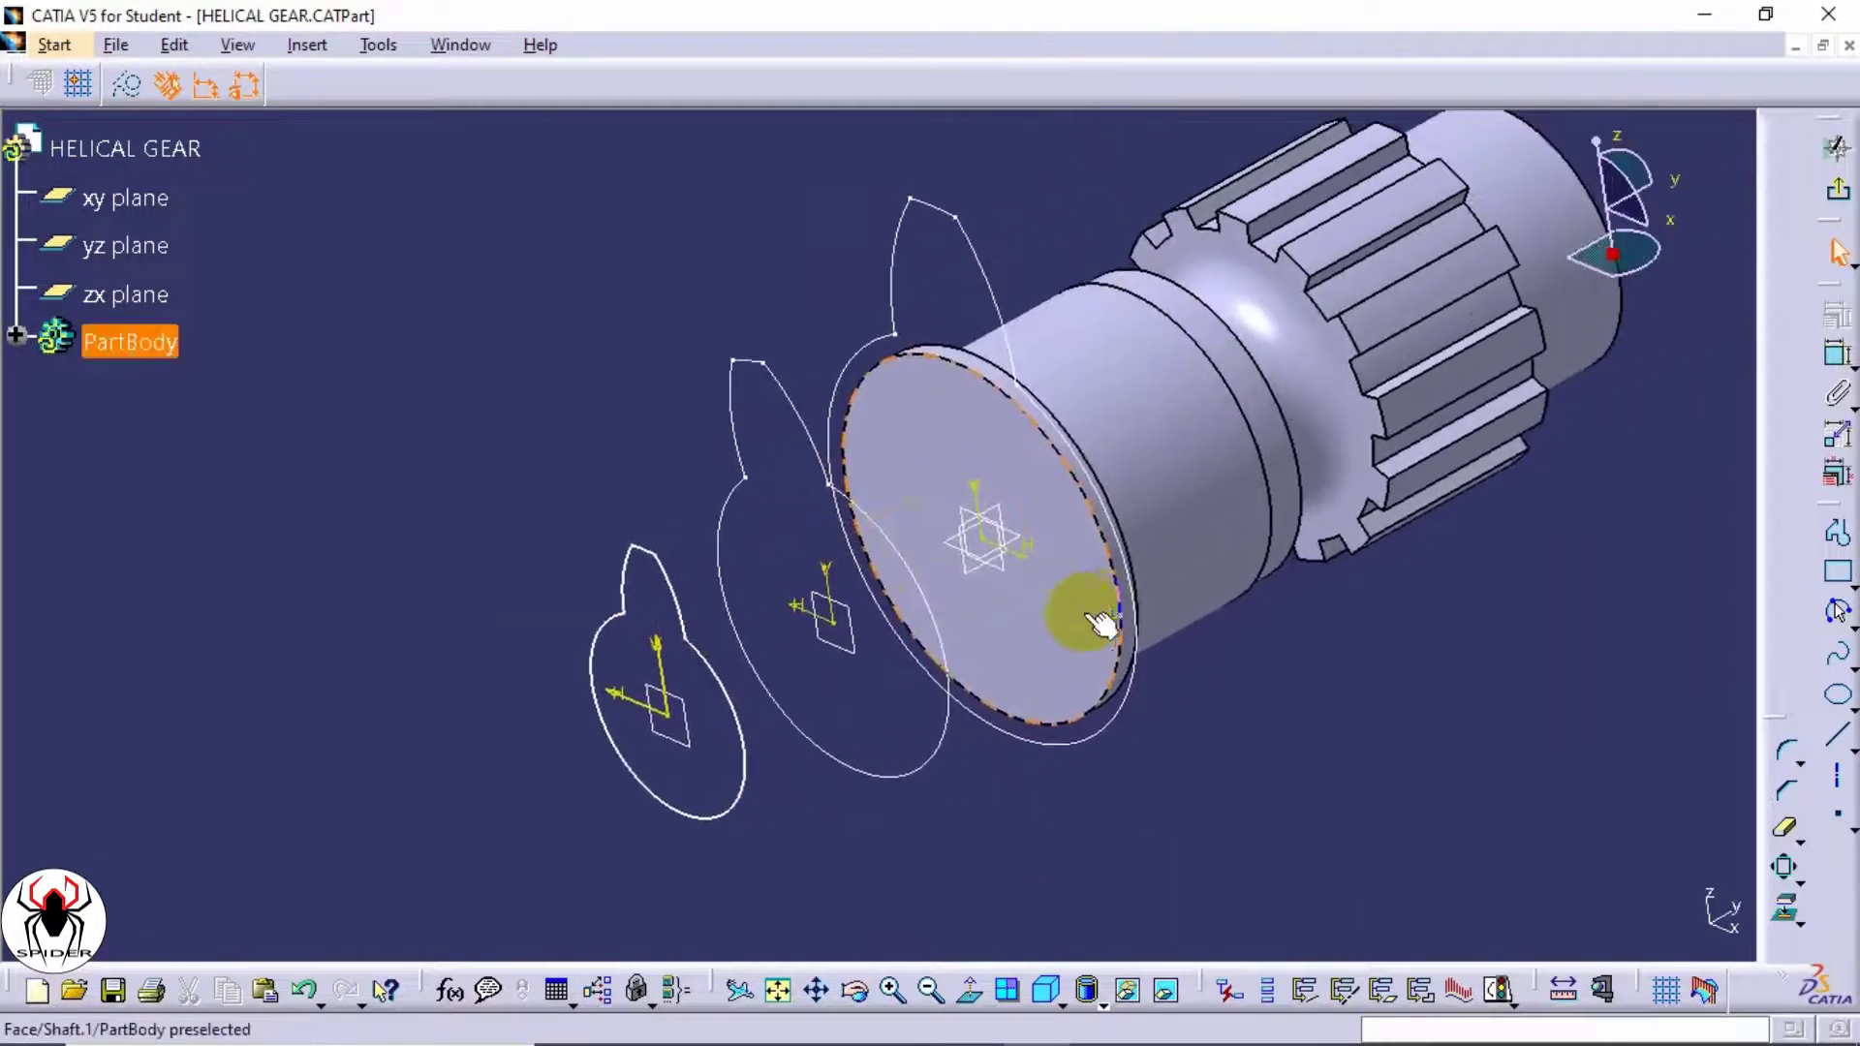
{"action": "left_click", "coordinate": [964, 833]}
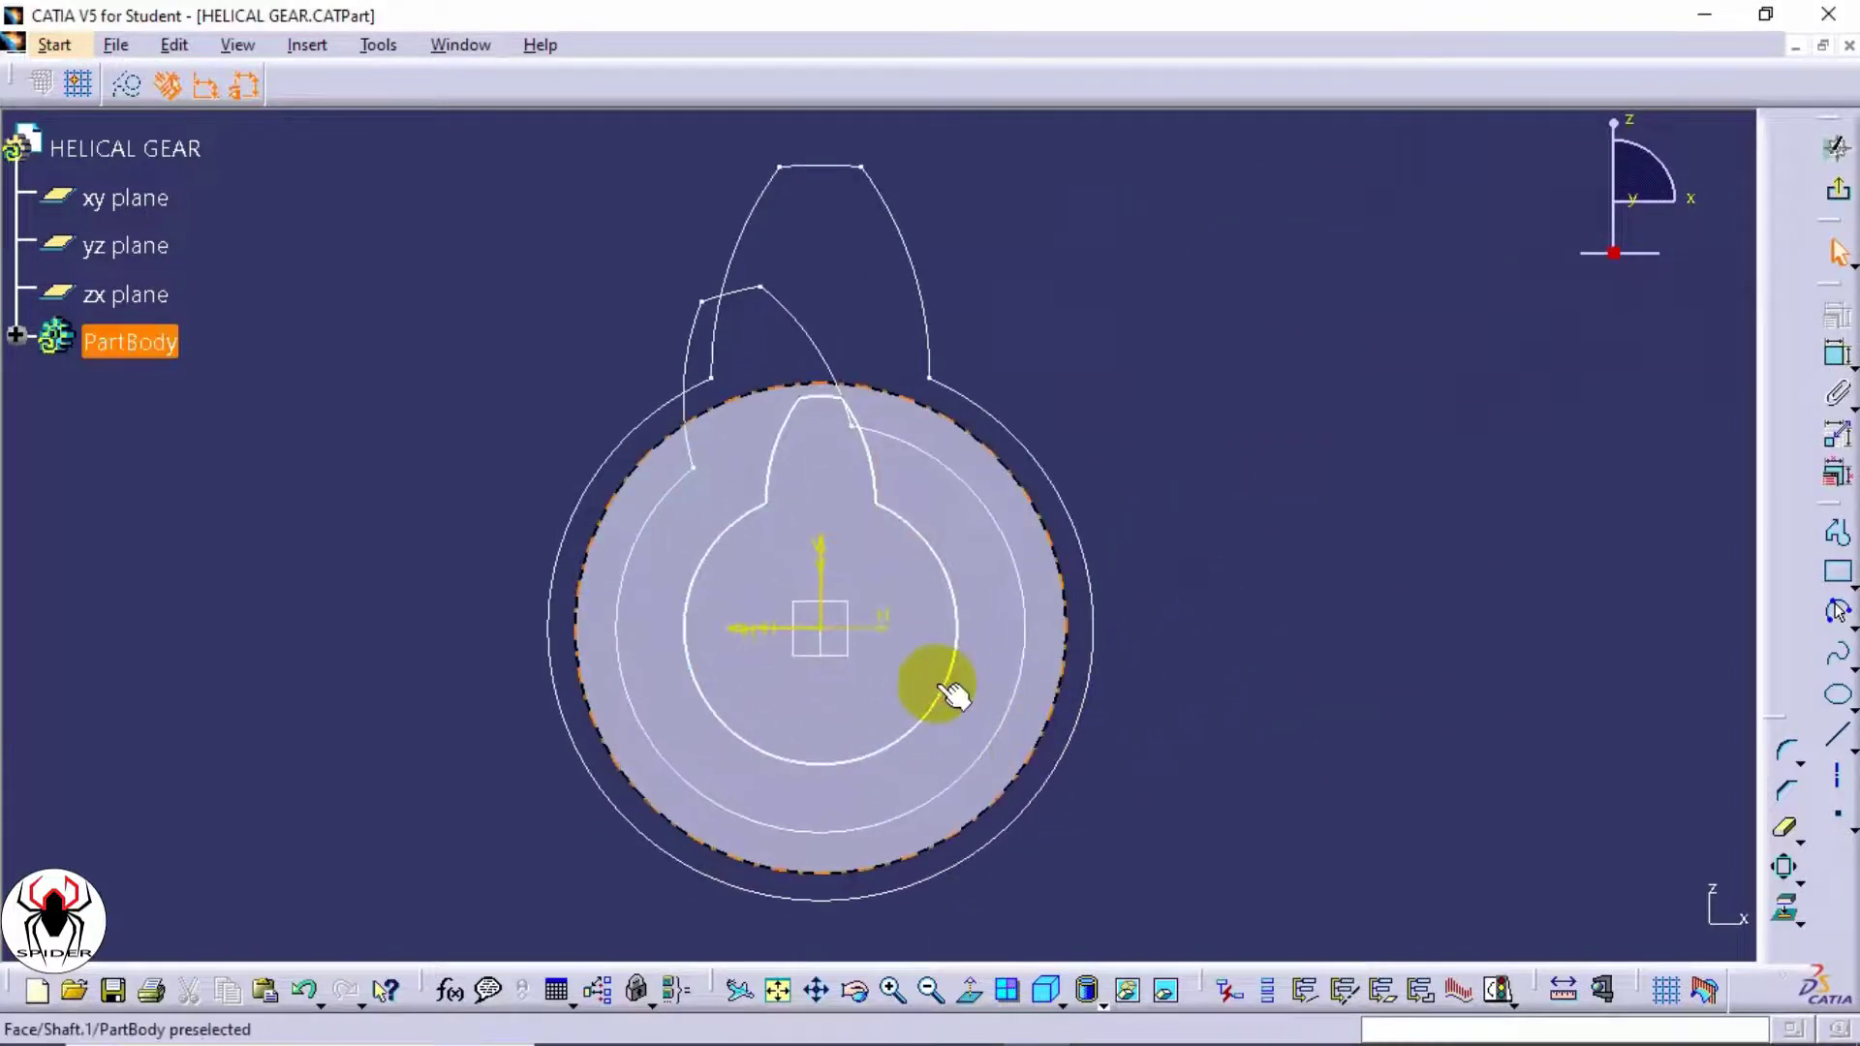
{"action": "left_click", "coordinate": [872, 478]}
{"action": "left_click", "coordinate": [823, 397], "text": "ctrl"}
{"action": "left_click", "coordinate": [784, 436], "text": "ctrl"}
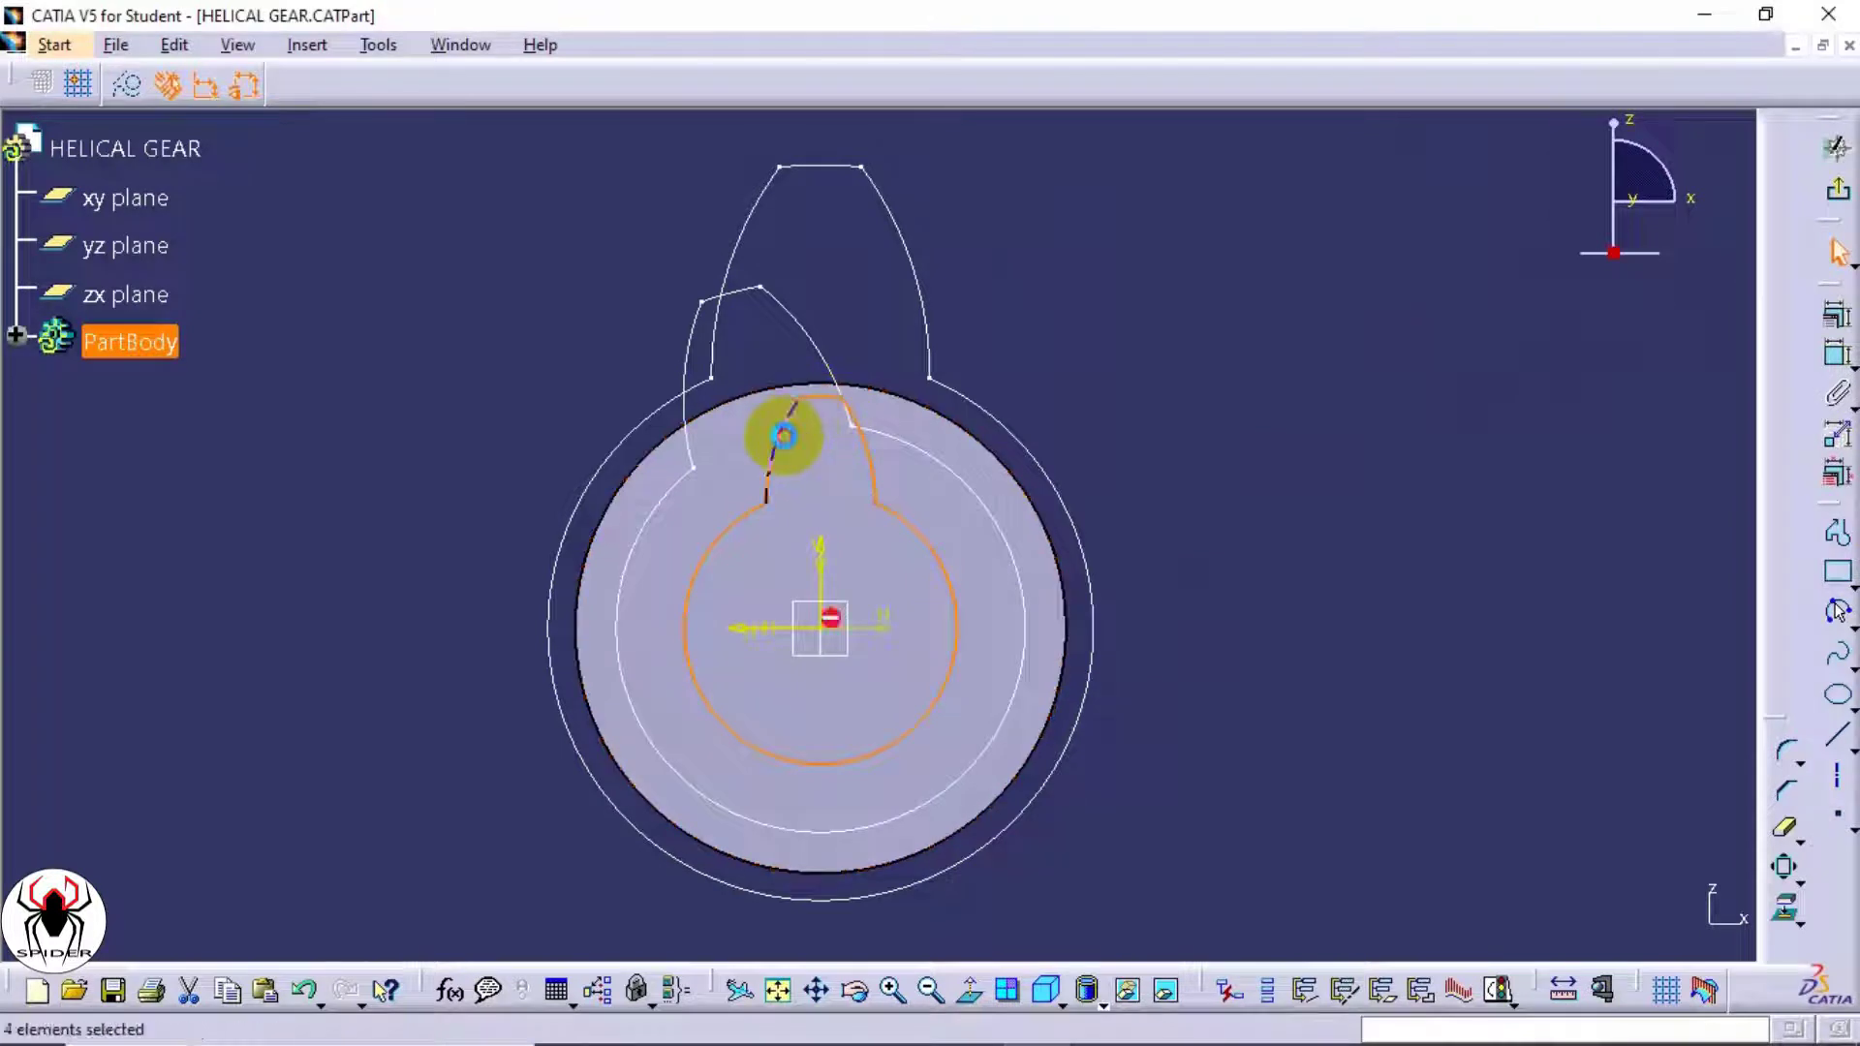
{"action": "mouse_move", "coordinate": [1061, 528]}
{"action": "middle_mouse_down", "text": "ctrl"}
{"action": "mouse_move", "coordinate": [1061, 491]}
{"action": "mouse_move", "coordinate": [1272, 435]}
{"action": "middle_mouse_up", "text": "ctrl"}
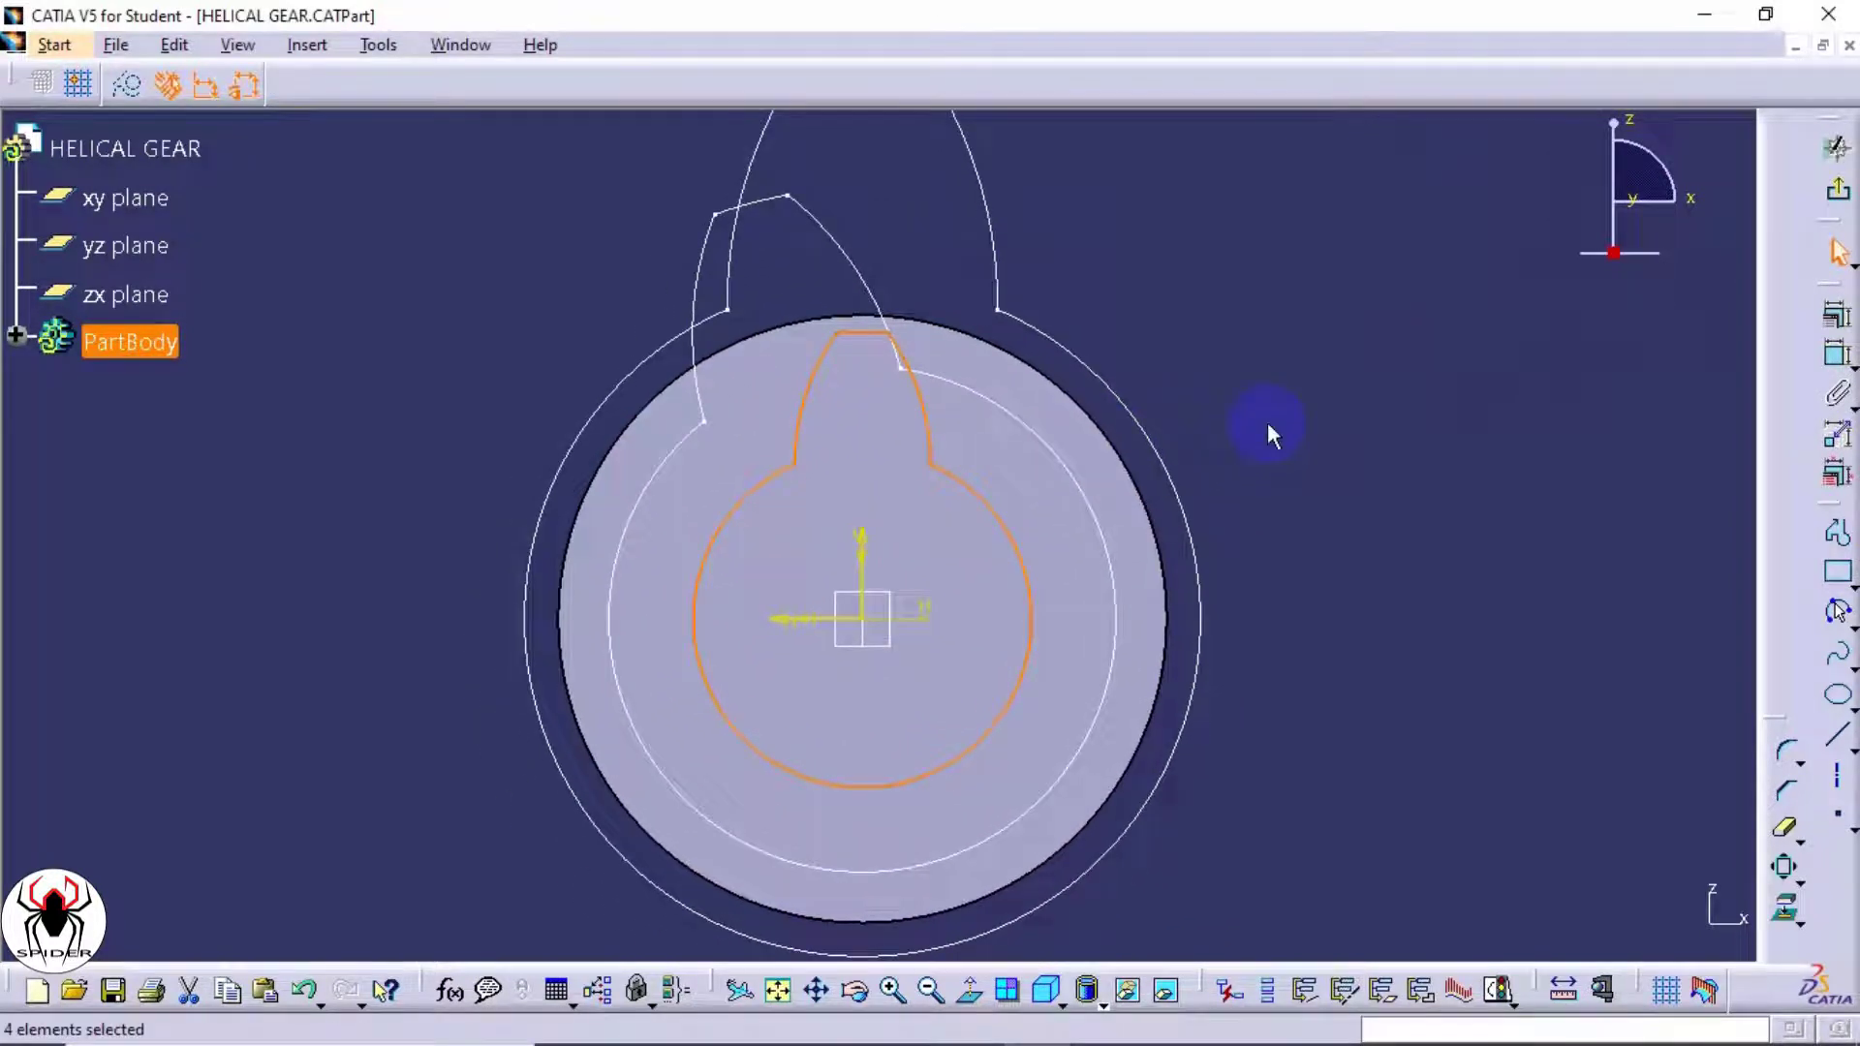
{"action": "left_click", "coordinate": [1800, 876]}
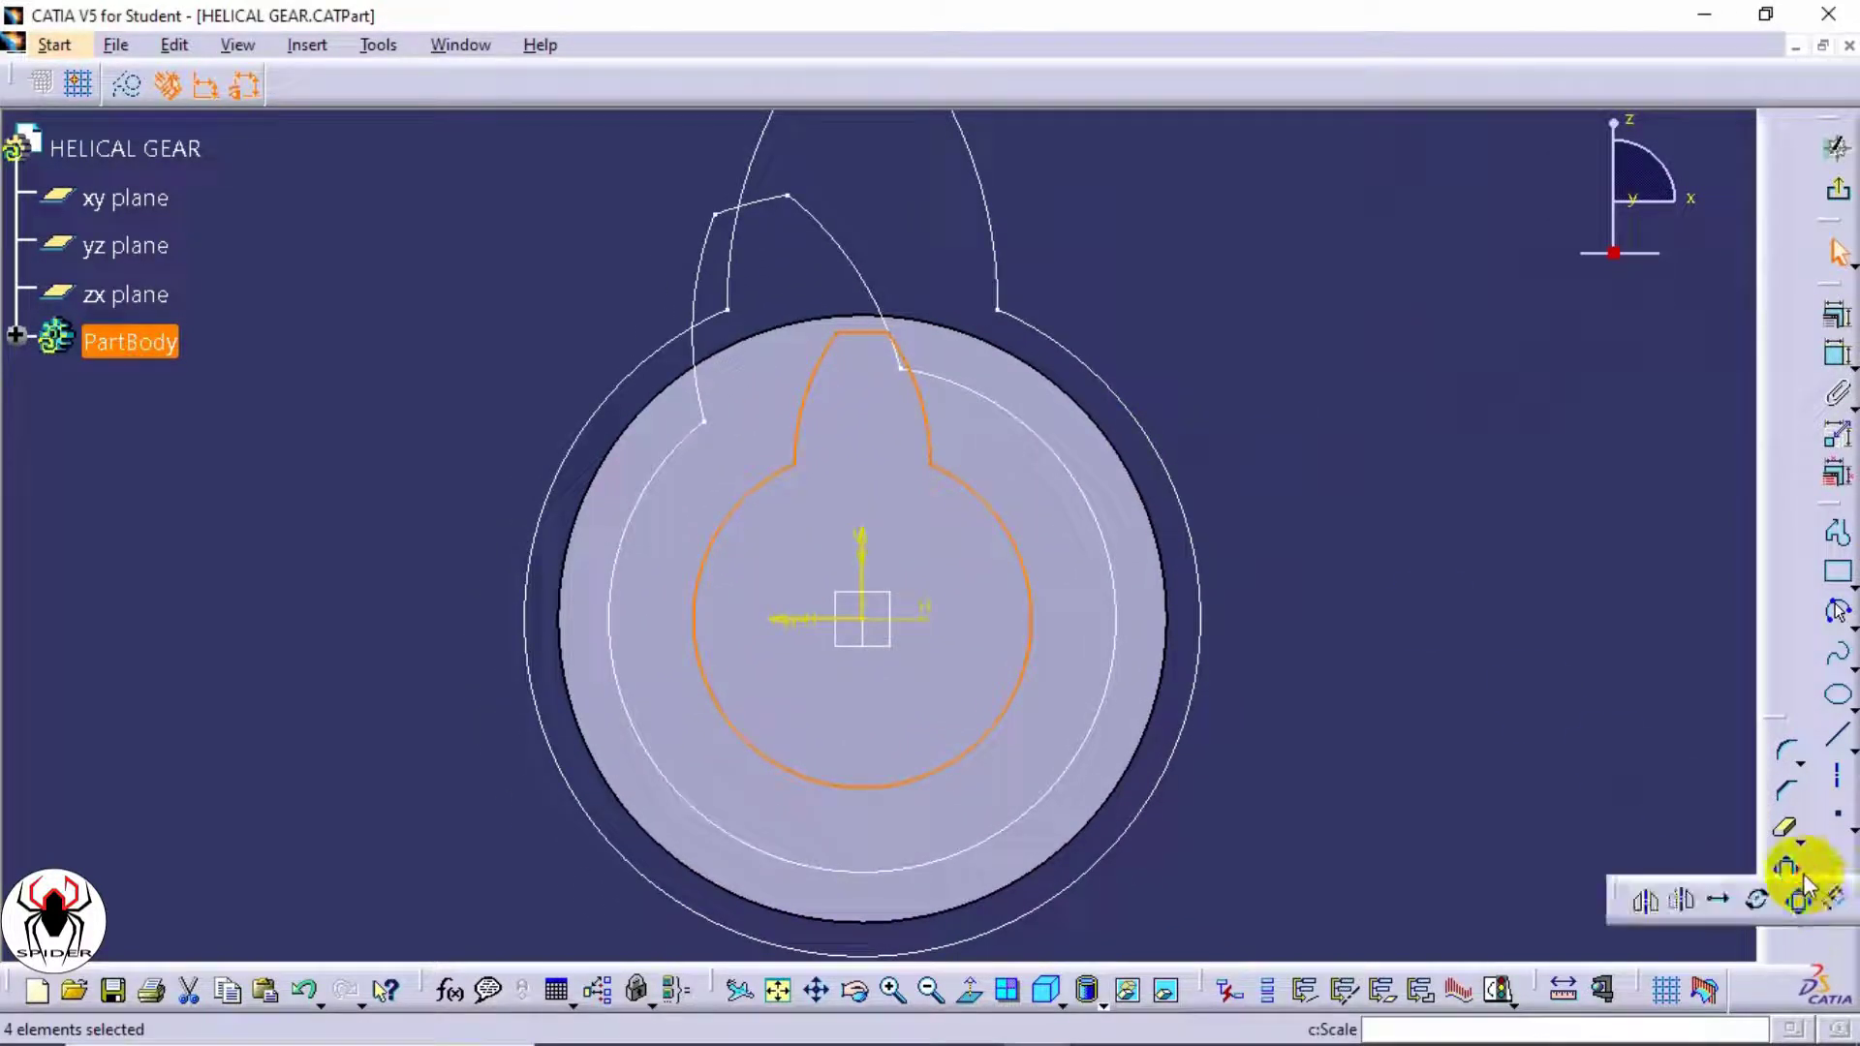
{"action": "left_click", "coordinate": [1761, 909]}
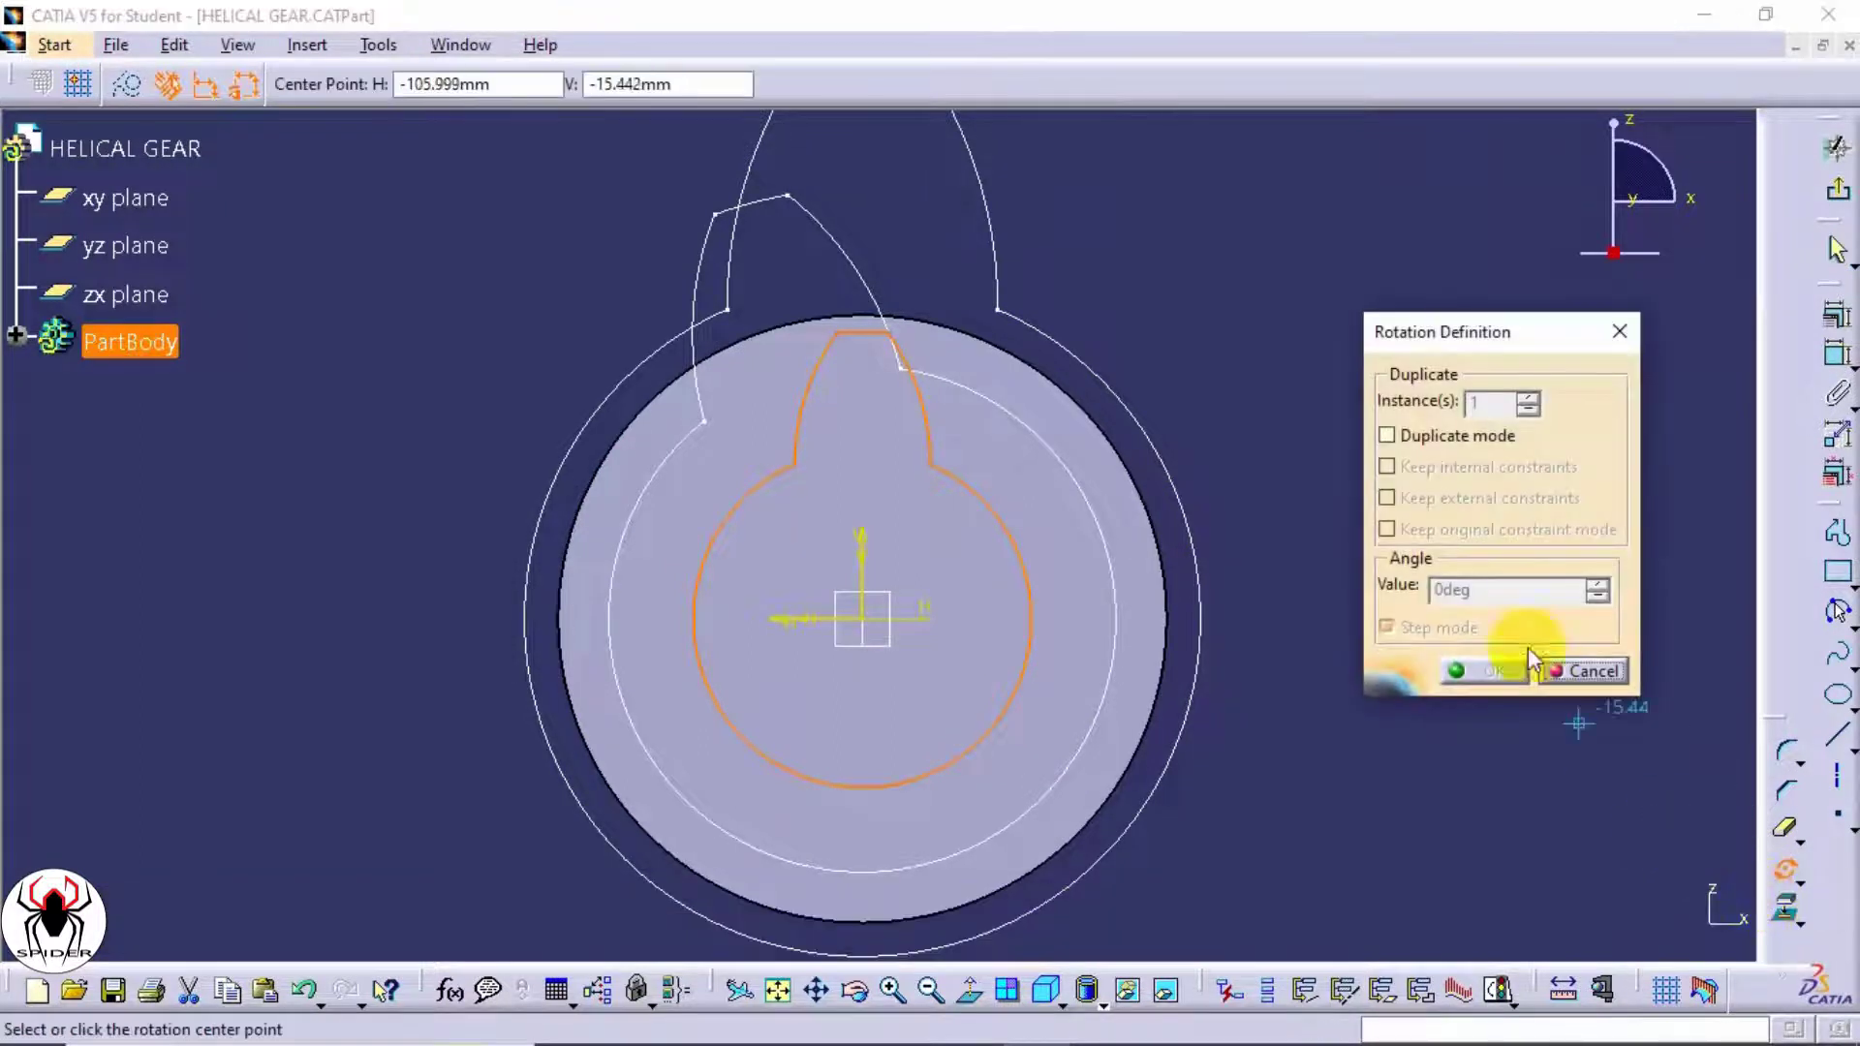
{"action": "left_click", "coordinate": [877, 625]}
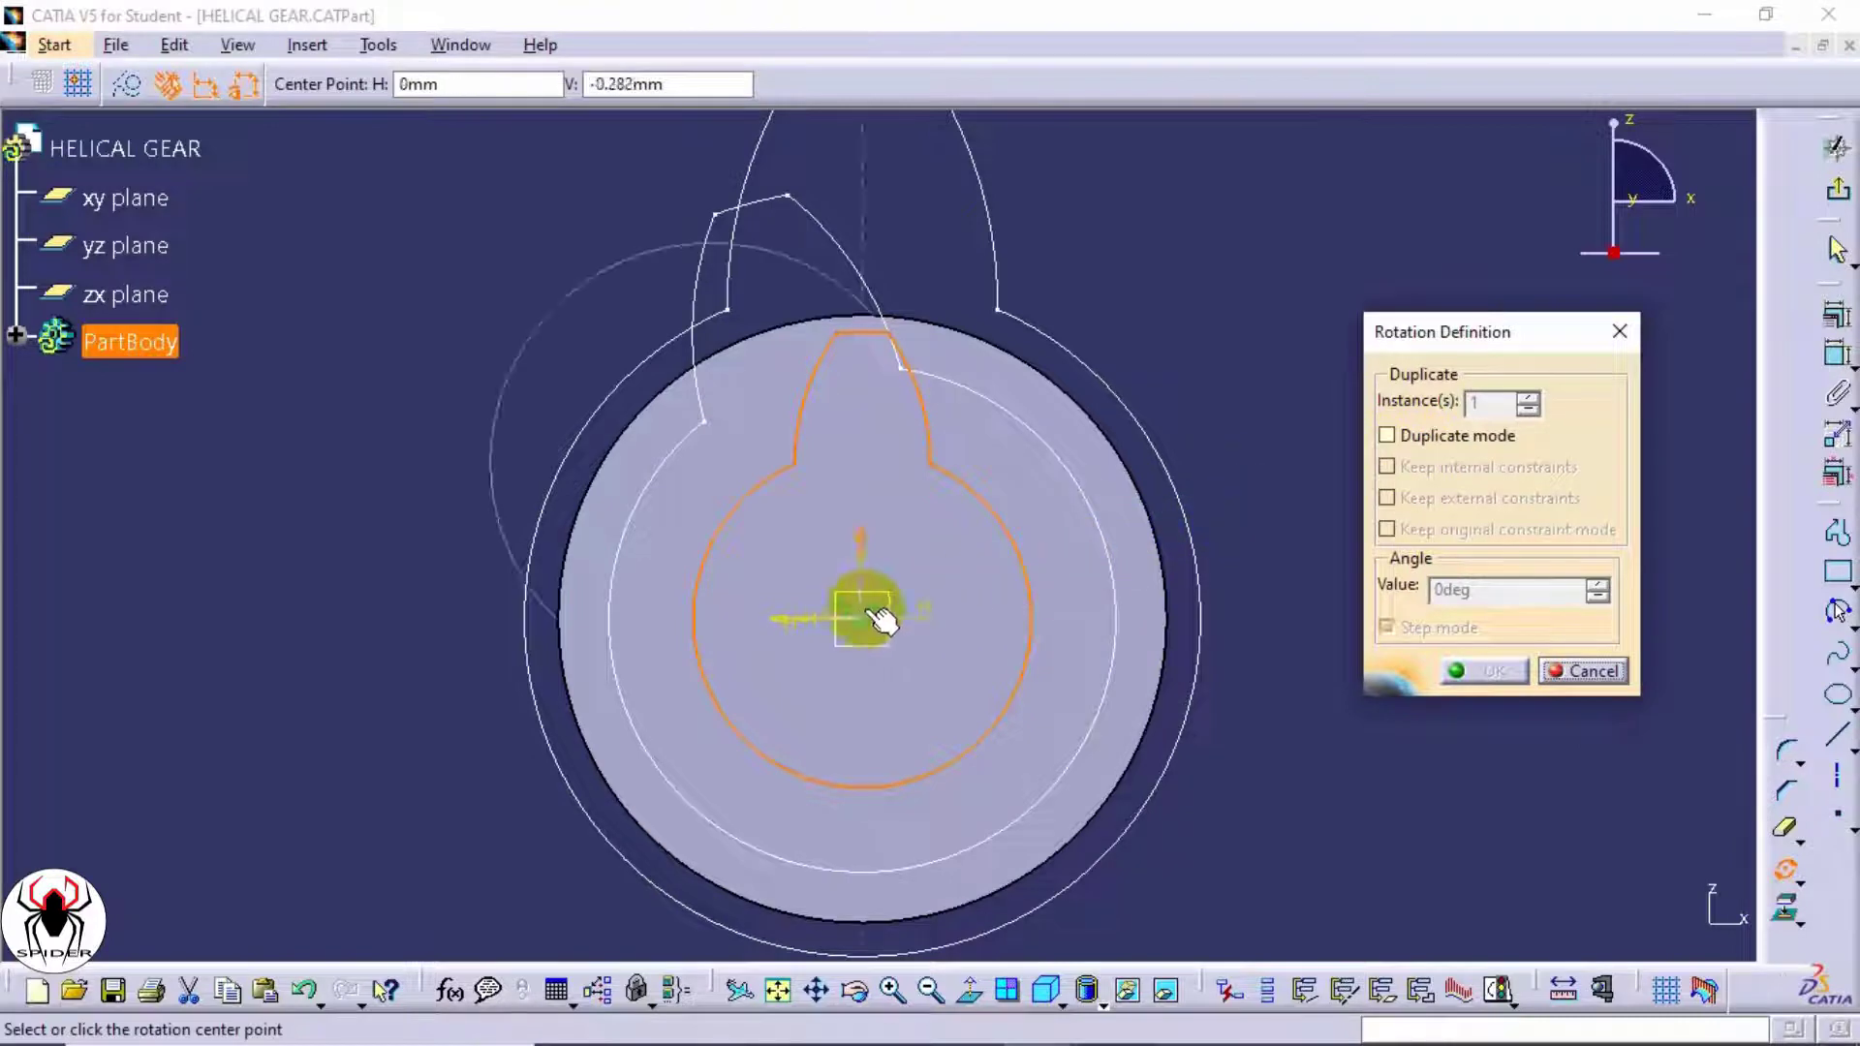
{"action": "scroll", "coordinate": [906, 610], "scroll_direction": "down", "scroll_amount": 2}
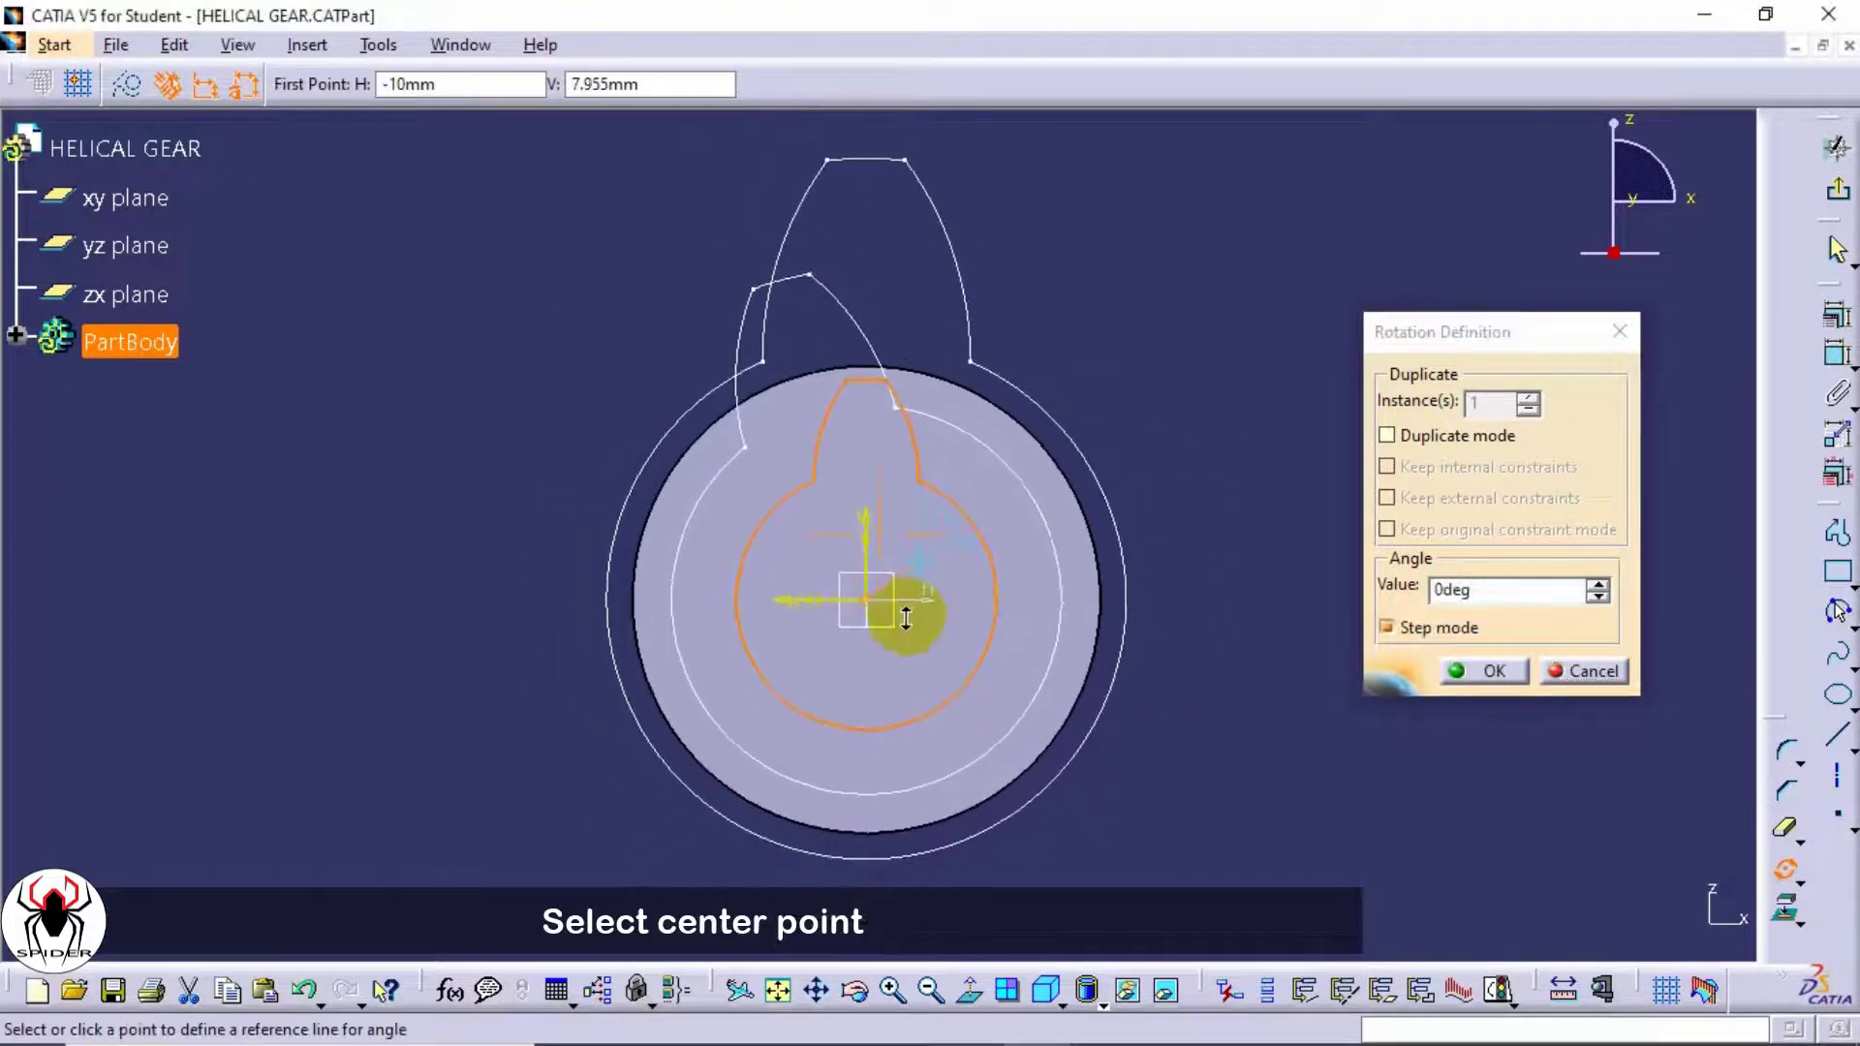
{"action": "left_click", "coordinate": [867, 254]}
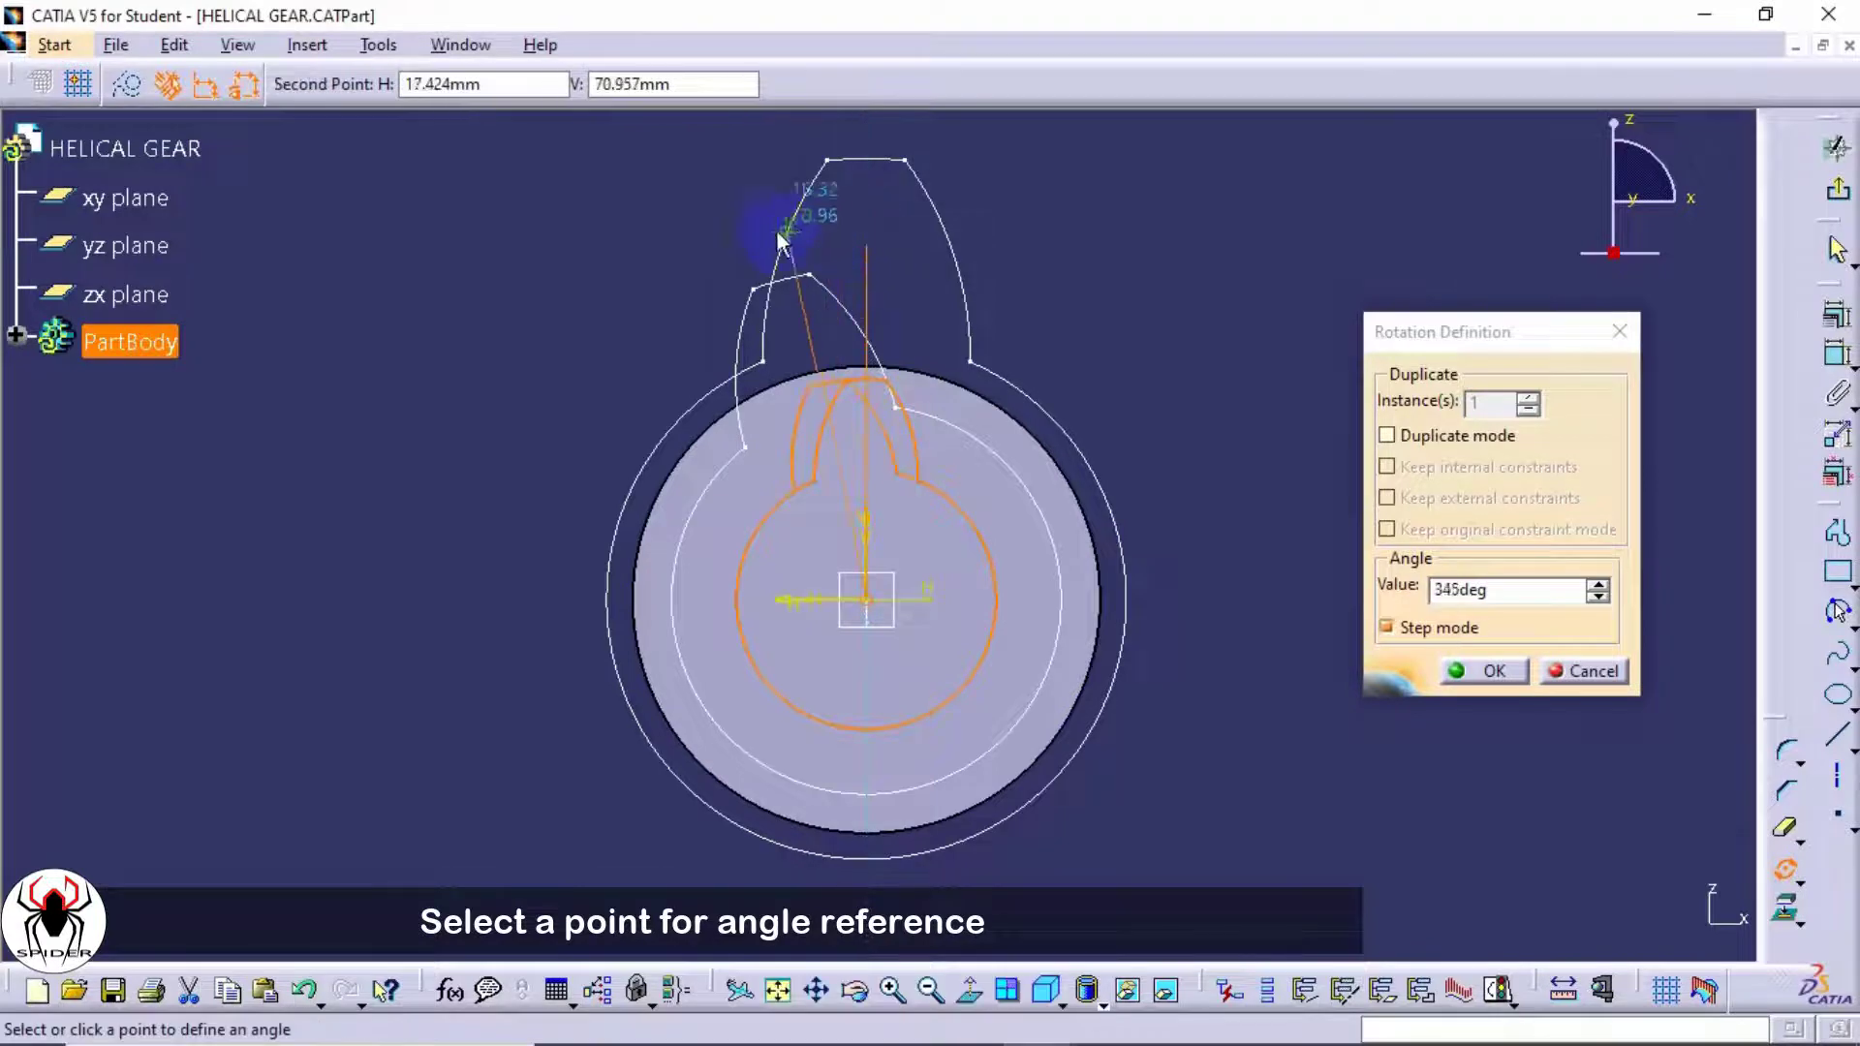
{"action": "left_click", "coordinate": [1463, 593]}
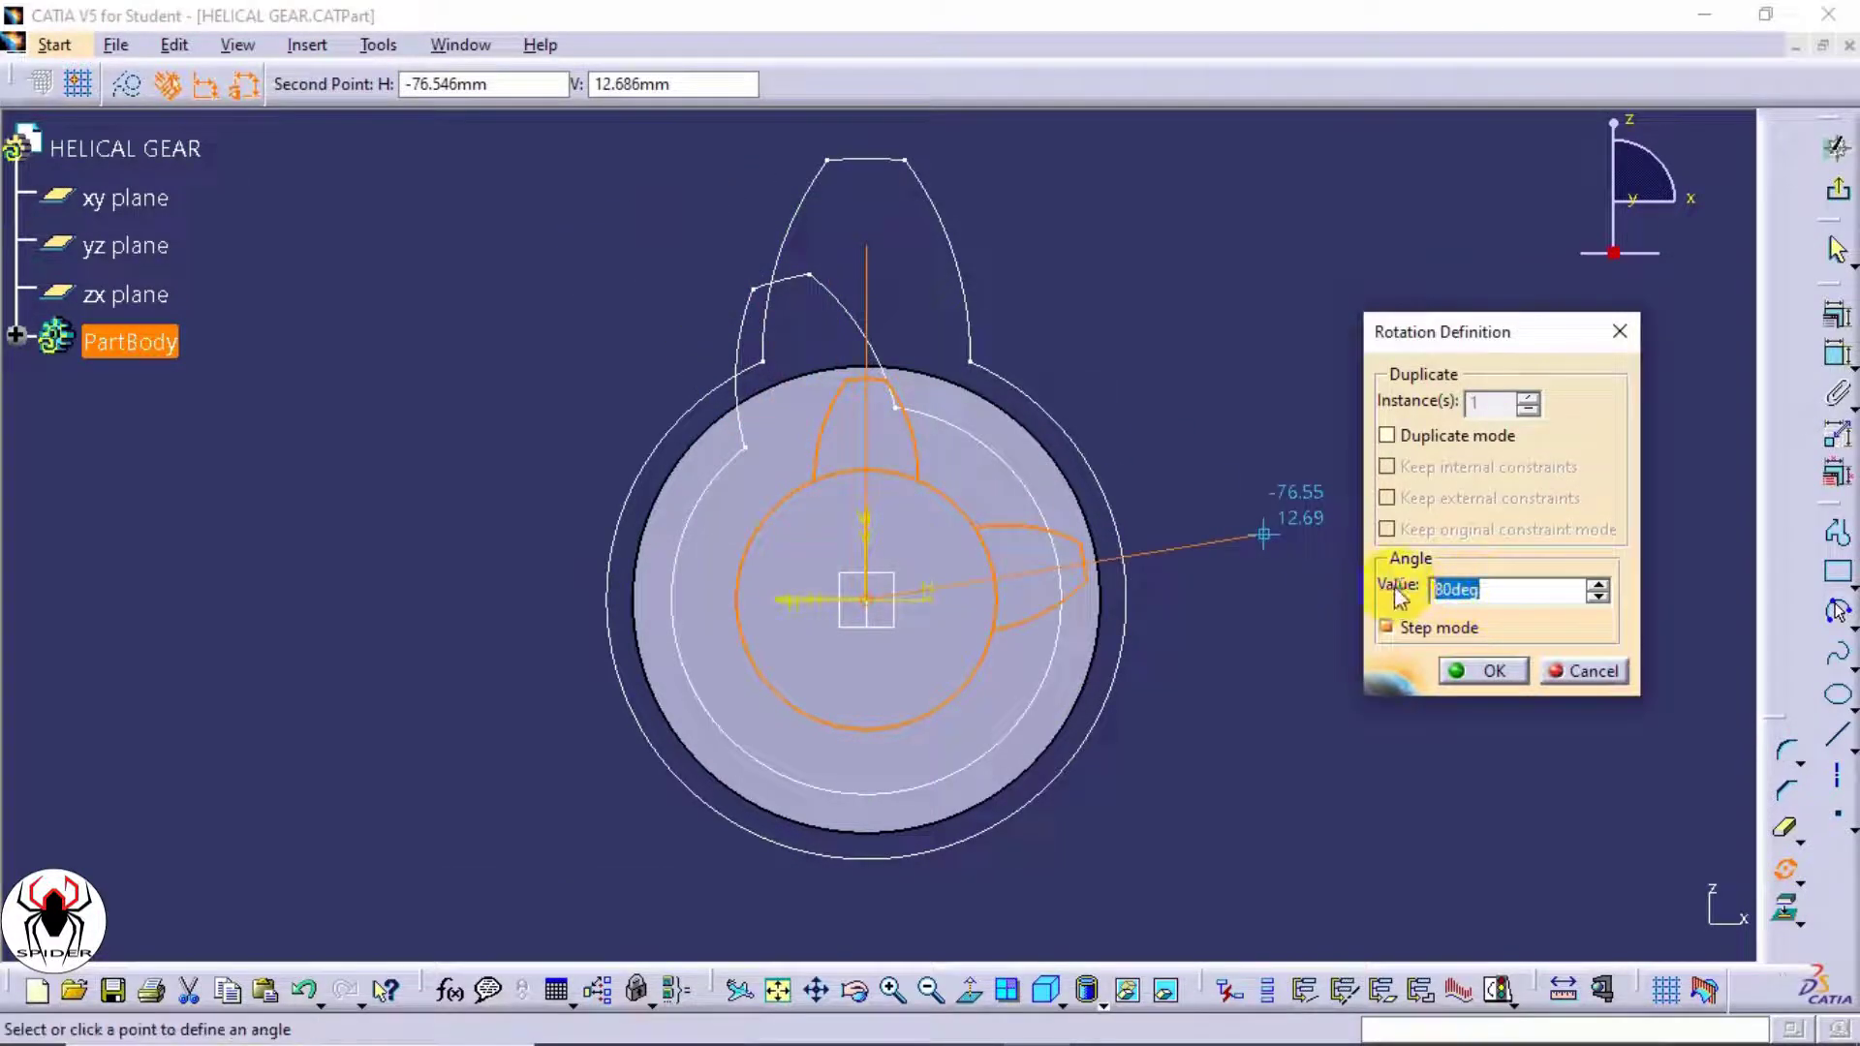
{"action": "type", "text": "-30"}
{"action": "left_click", "coordinate": [619, 238]}
{"action": "left_click", "coordinate": [1114, 375]}
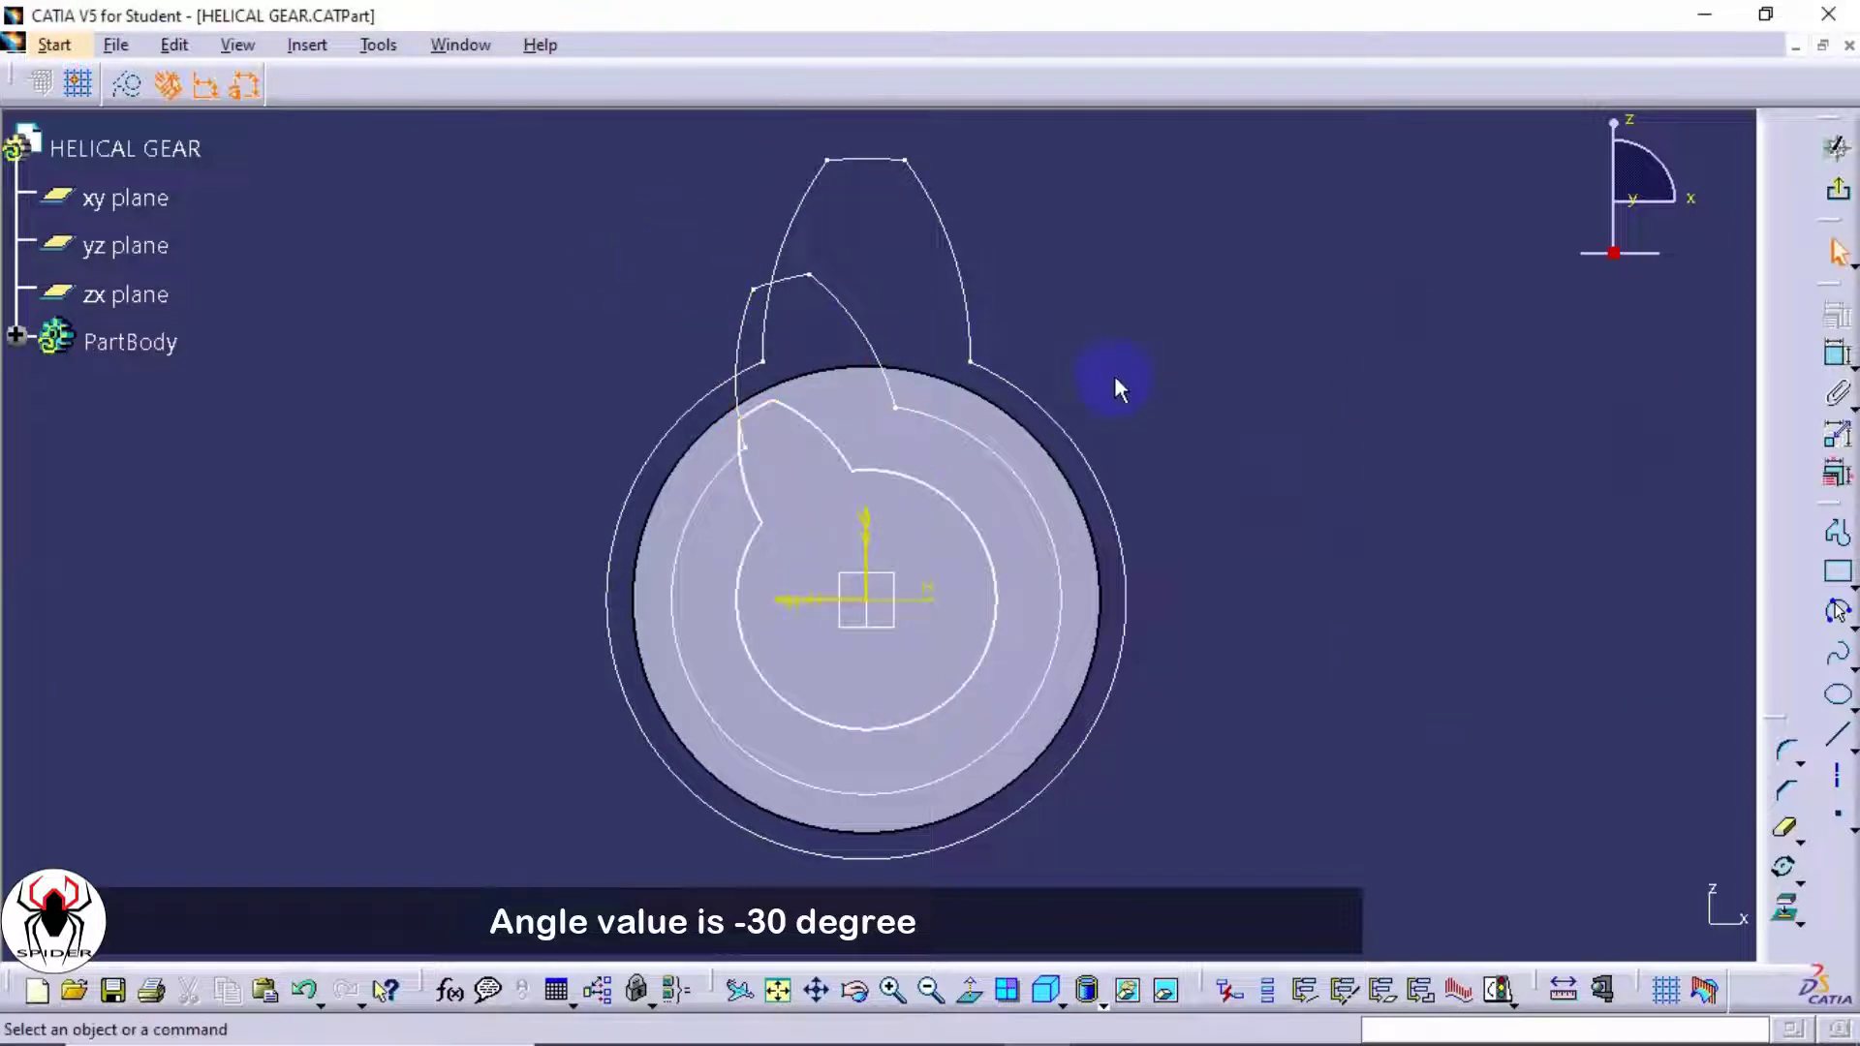
- Check the rotated profile against the other two sections and exit the sketch on the 95 mm offset plane
{"action": "middle_click_drag", "start_coordinate": [1151, 426], "coordinate": [1154, 473]}
{"action": "middle_click_drag", "start_coordinate": [1081, 555], "coordinate": [923, 500]}
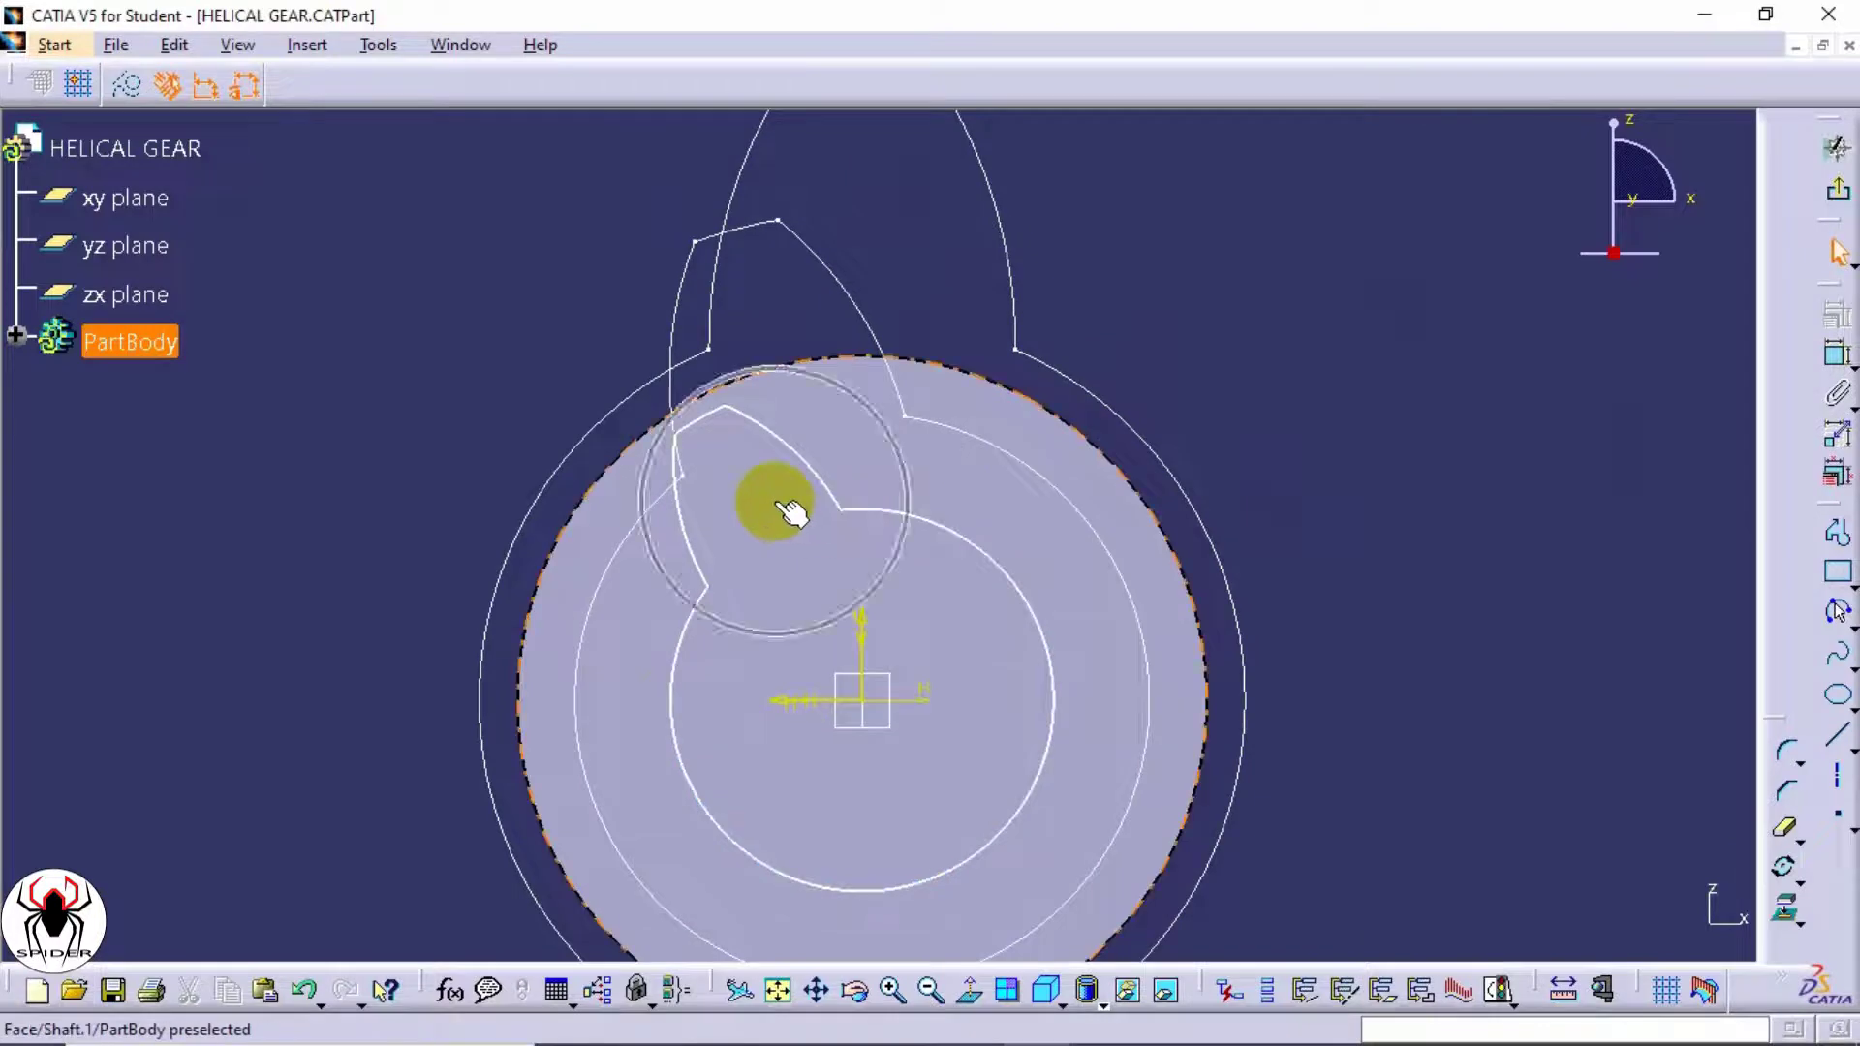
{"action": "mouse_move", "coordinate": [1038, 374]}
{"action": "middle_mouse_down"}
{"action": "mouse_move", "coordinate": [967, 506]}
{"action": "mouse_move", "coordinate": [840, 588]}
{"action": "mouse_move", "coordinate": [765, 586]}
{"action": "middle_mouse_up"}
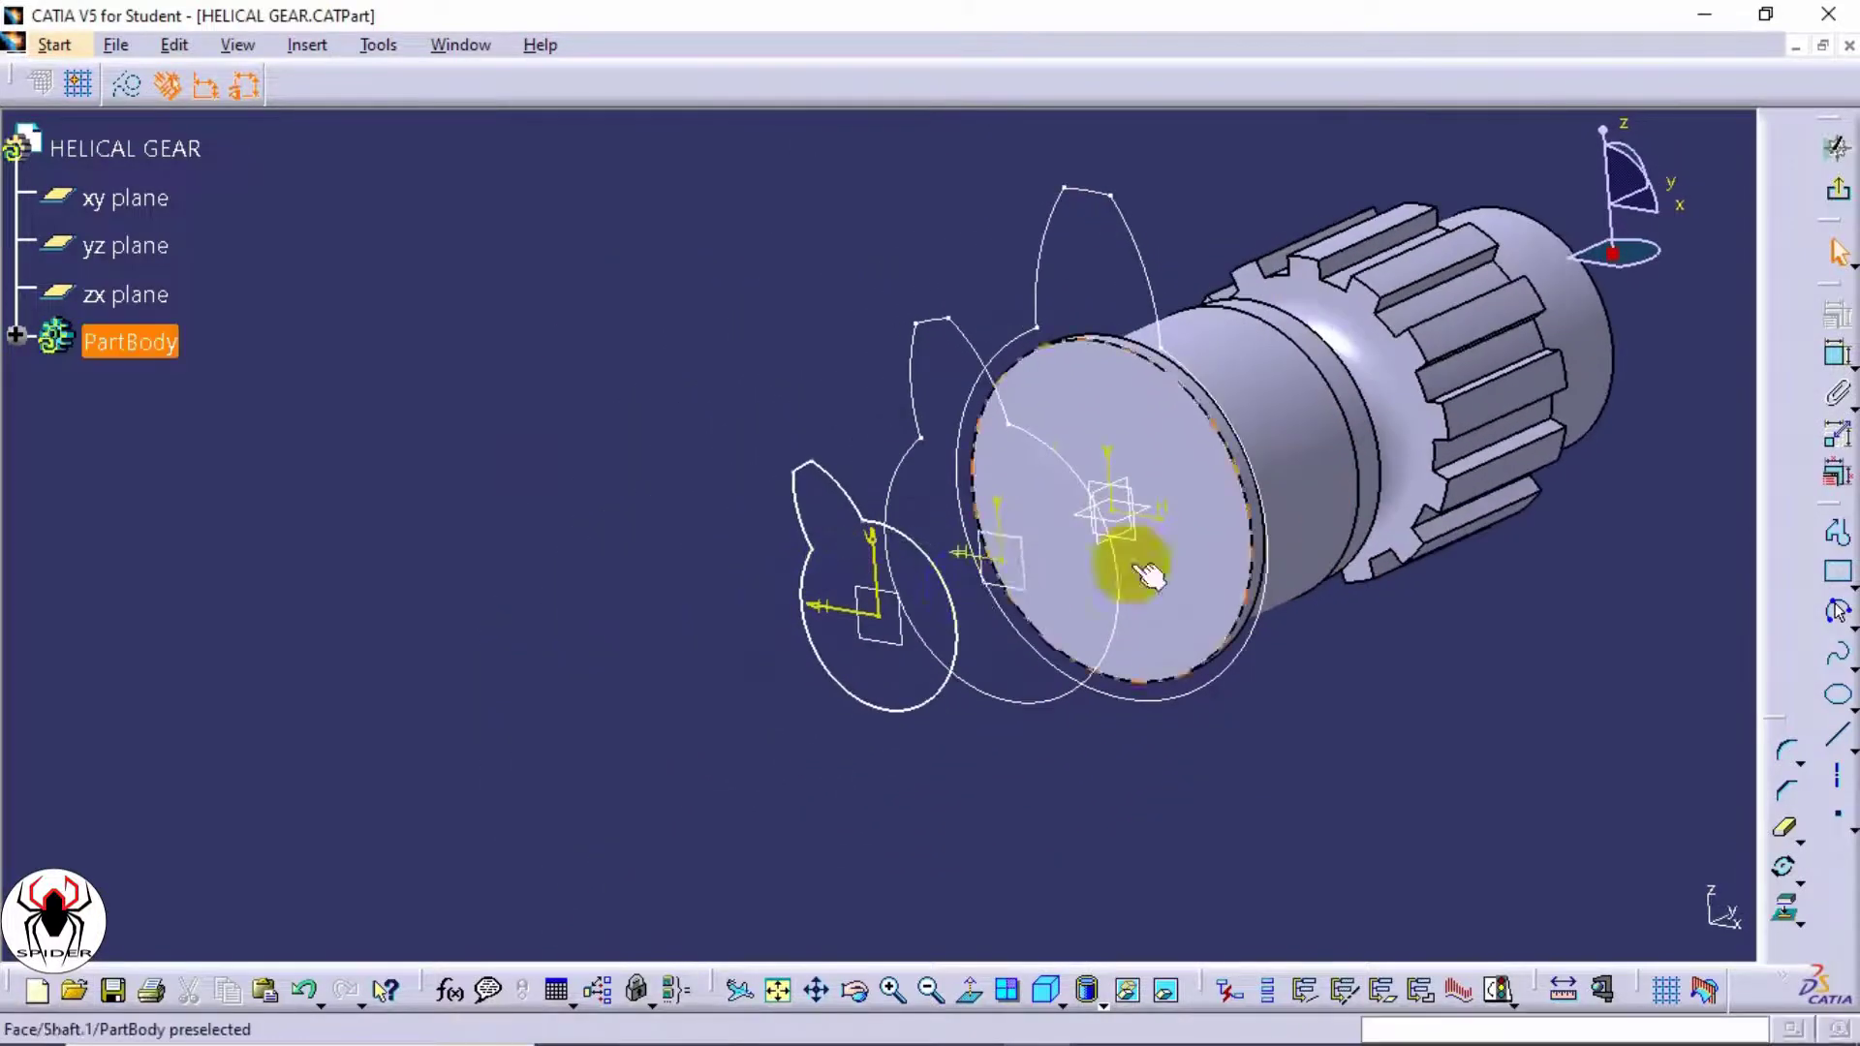
{"action": "middle_click_drag", "start_coordinate": [1313, 492], "coordinate": [1159, 549]}
{"action": "middle_click_drag", "start_coordinate": [1046, 552], "coordinate": [955, 565]}
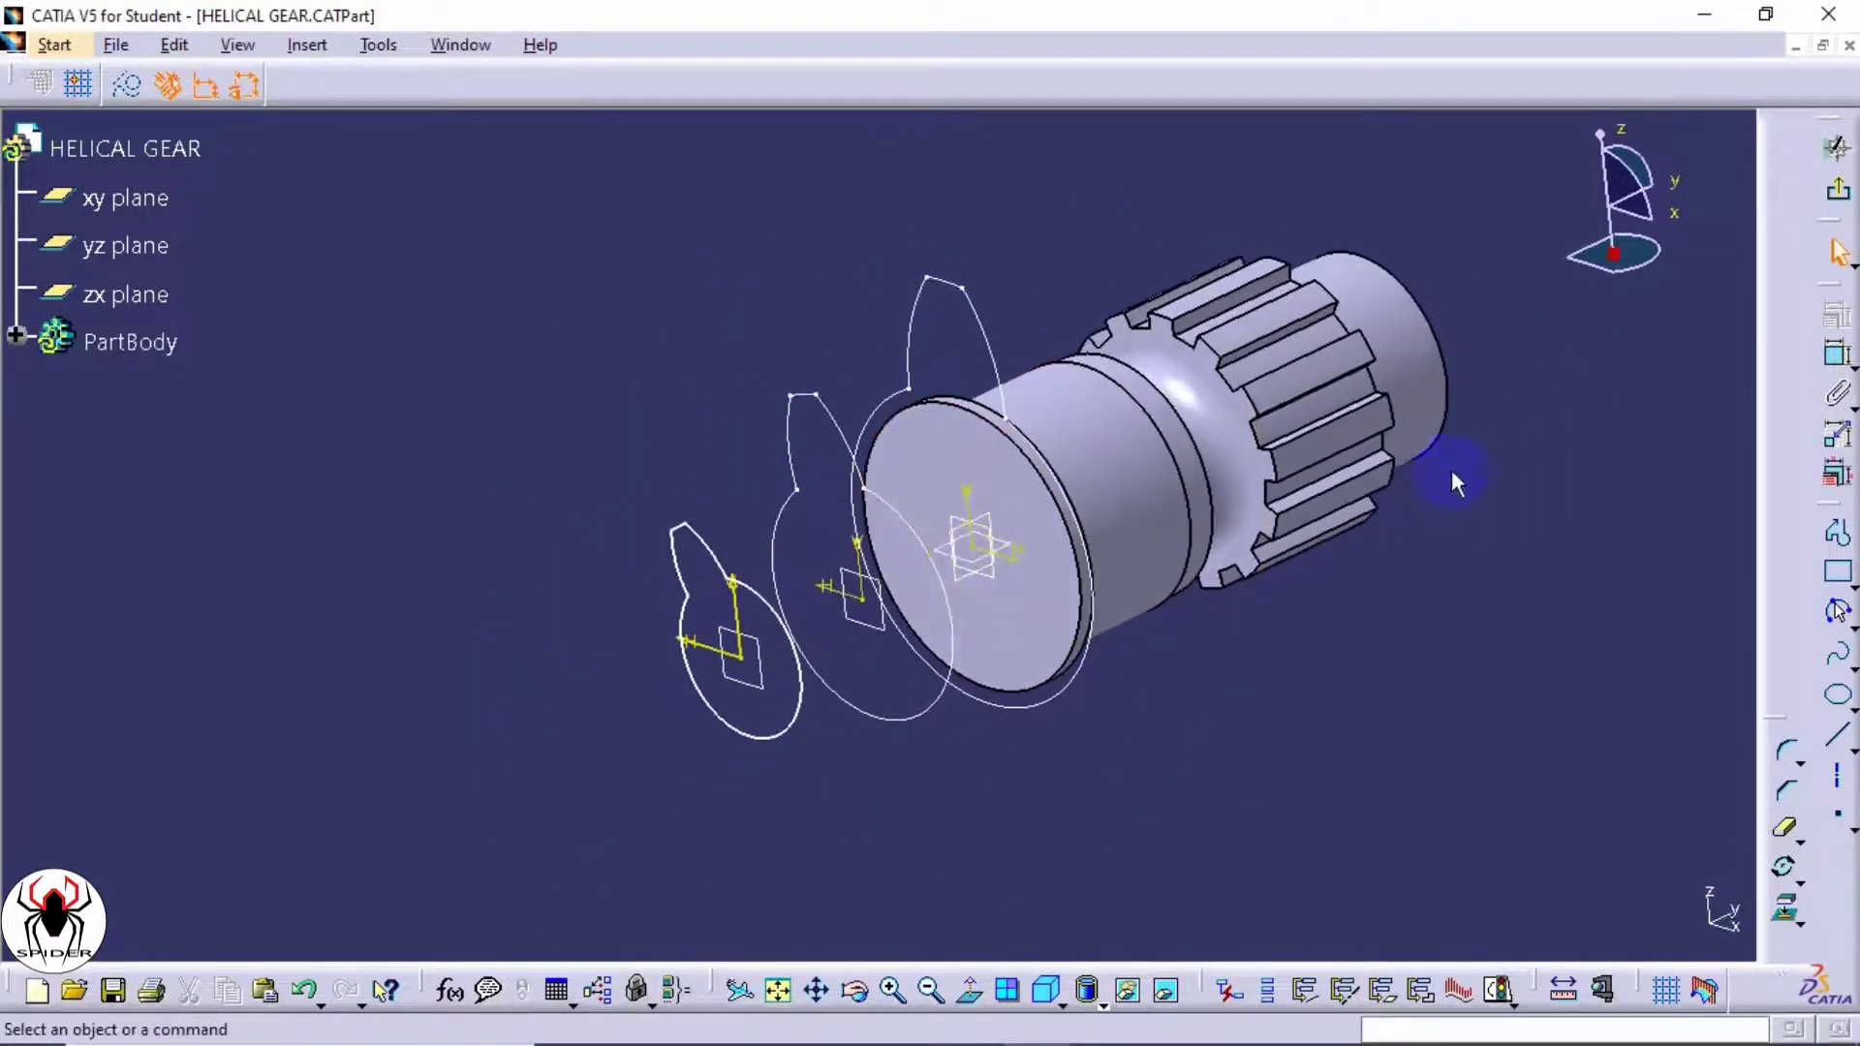
{"action": "left_click", "coordinate": [1837, 189]}
{"action": "middle_click_drag", "start_coordinate": [1213, 690], "coordinate": [955, 796]}
{"action": "left_click", "coordinate": [1060, 776]}
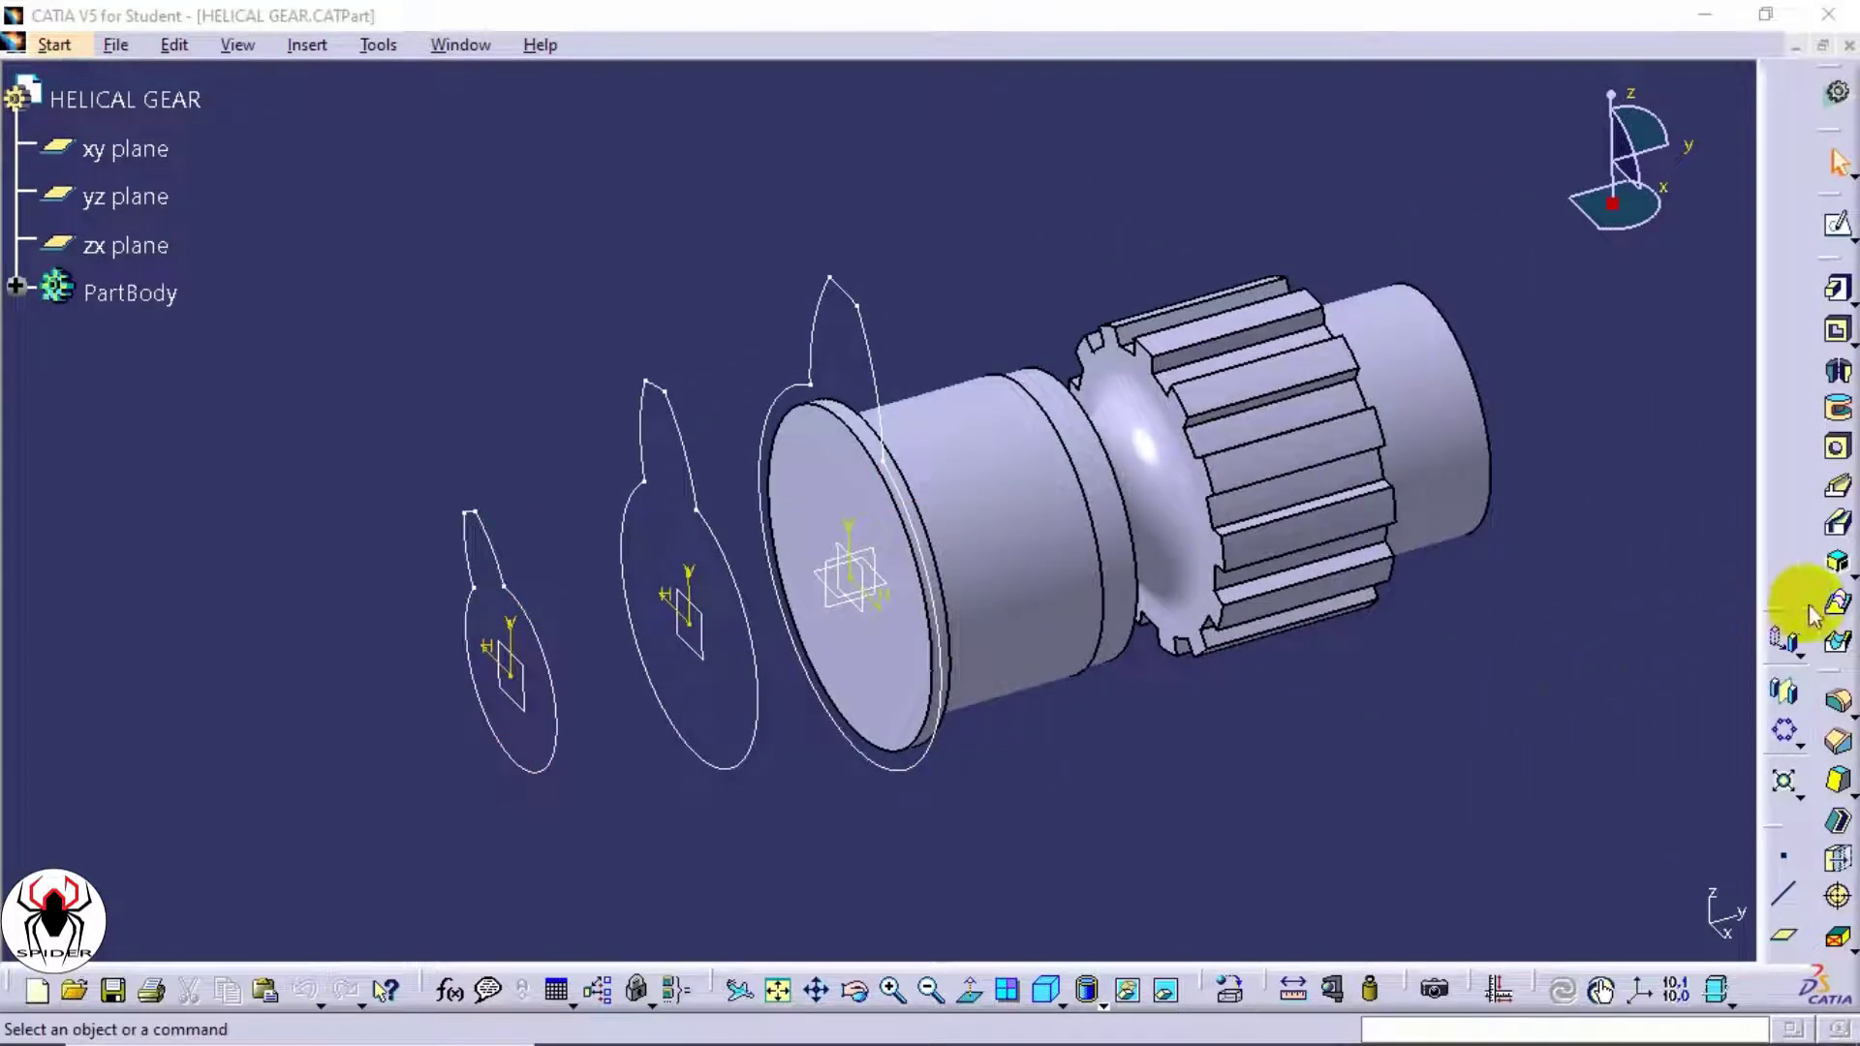
- Start a Multi-Sections Solid with the full-size, 45 mm plane and 95 mm plane tooth profiles as sections, in that order
{"action": "left_click", "coordinate": [1837, 608]}
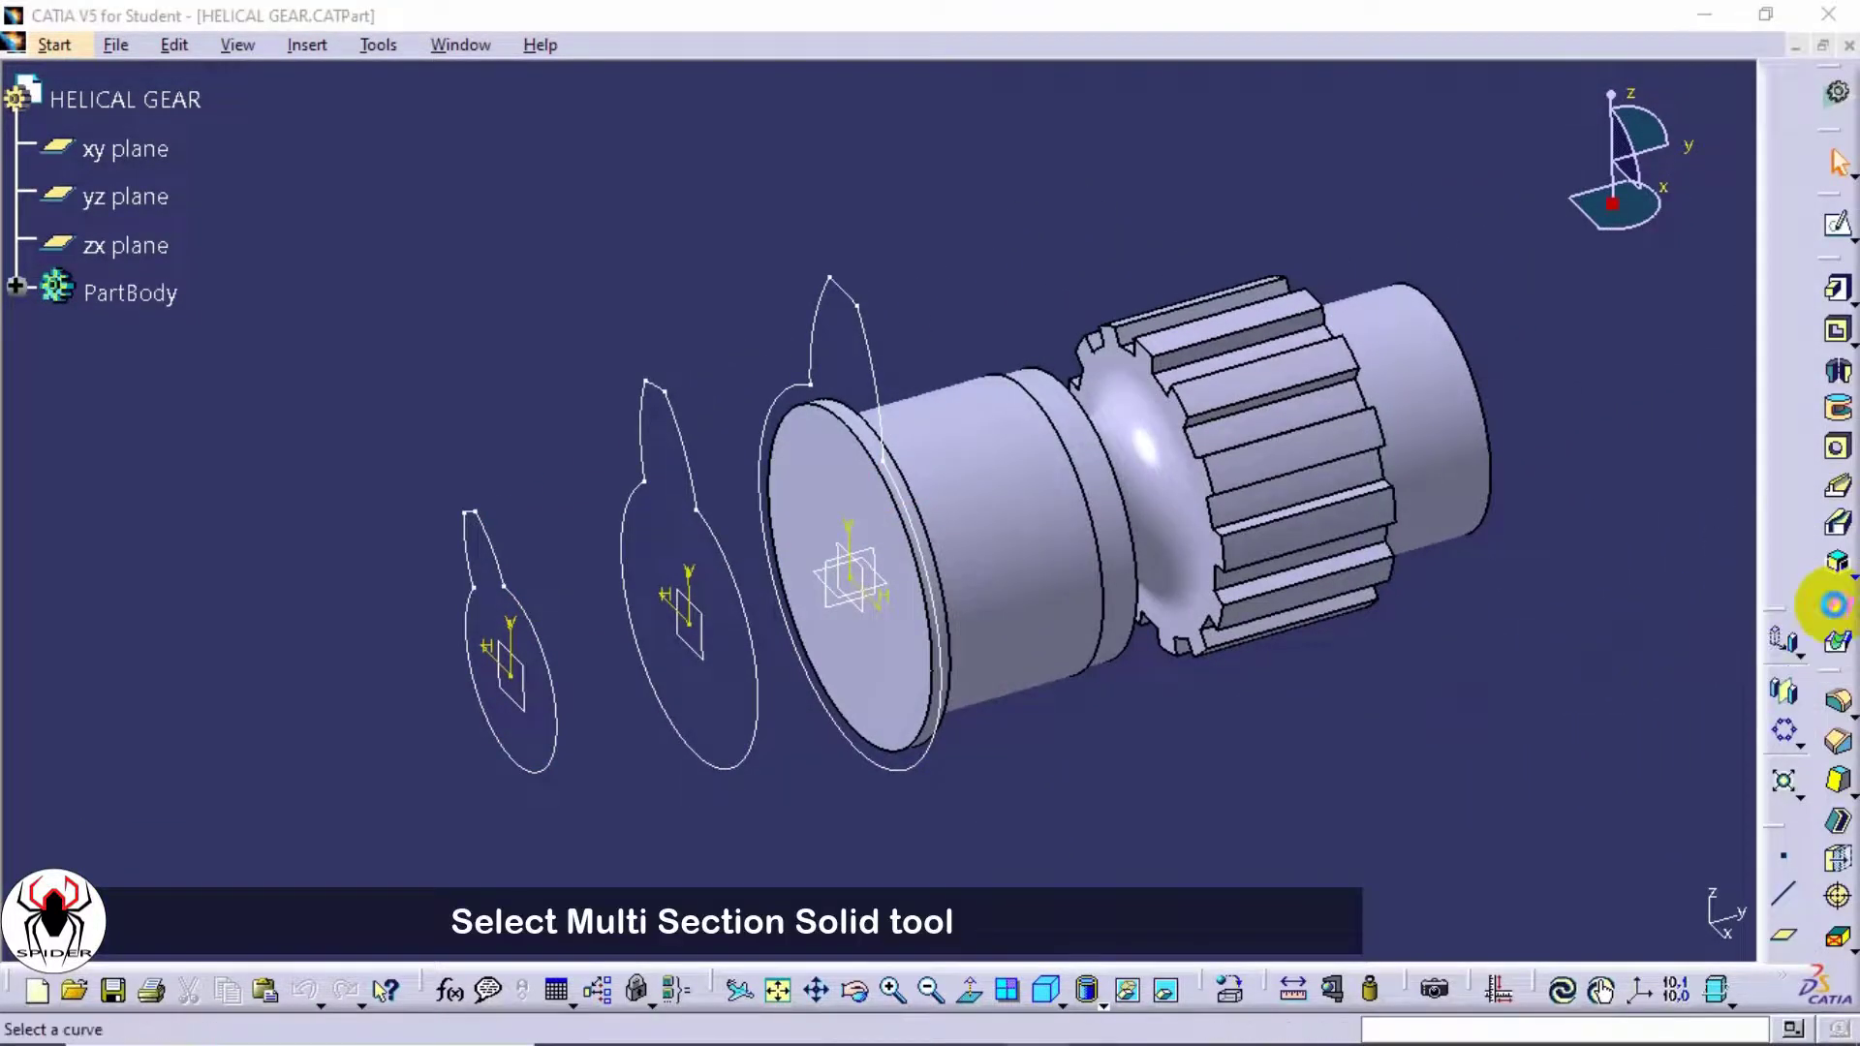
{"action": "left_click", "coordinate": [1411, 237]}
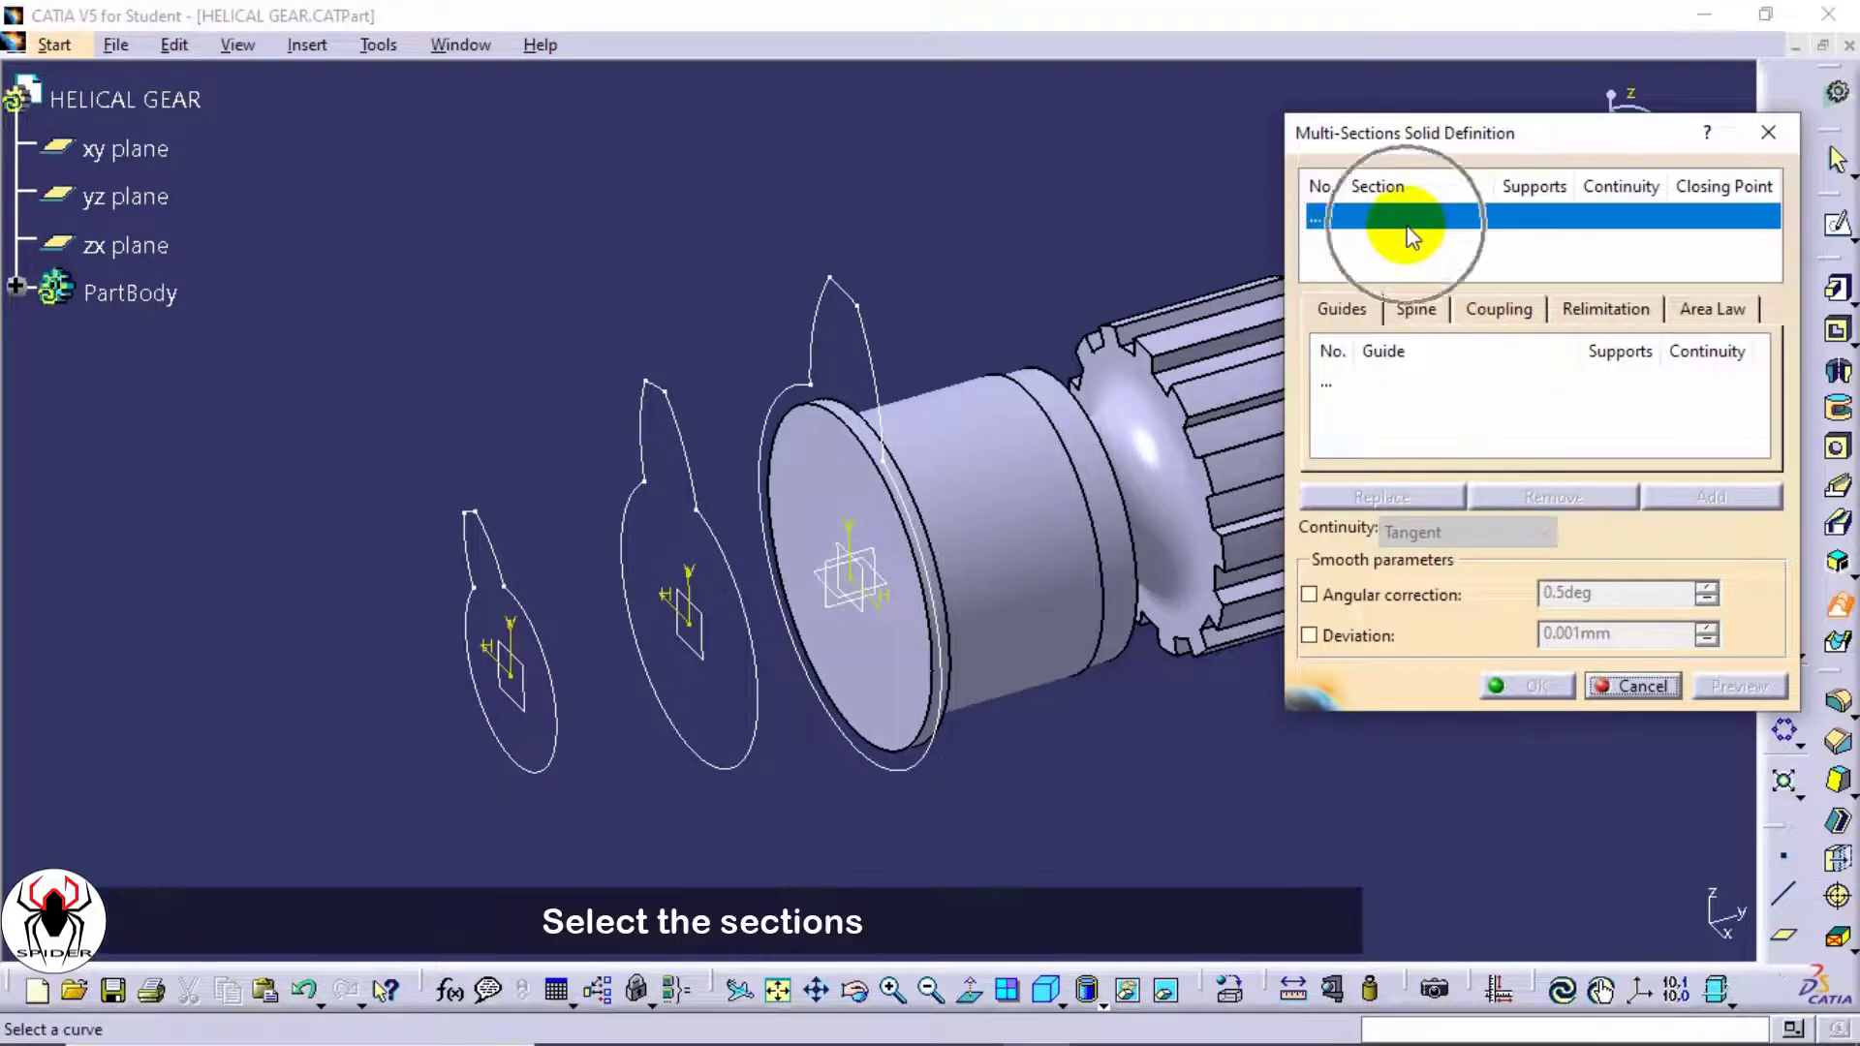
{"action": "left_click", "coordinate": [879, 345]}
{"action": "middle_click_drag", "start_coordinate": [986, 399], "coordinate": [824, 347], "text": "ctrl"}
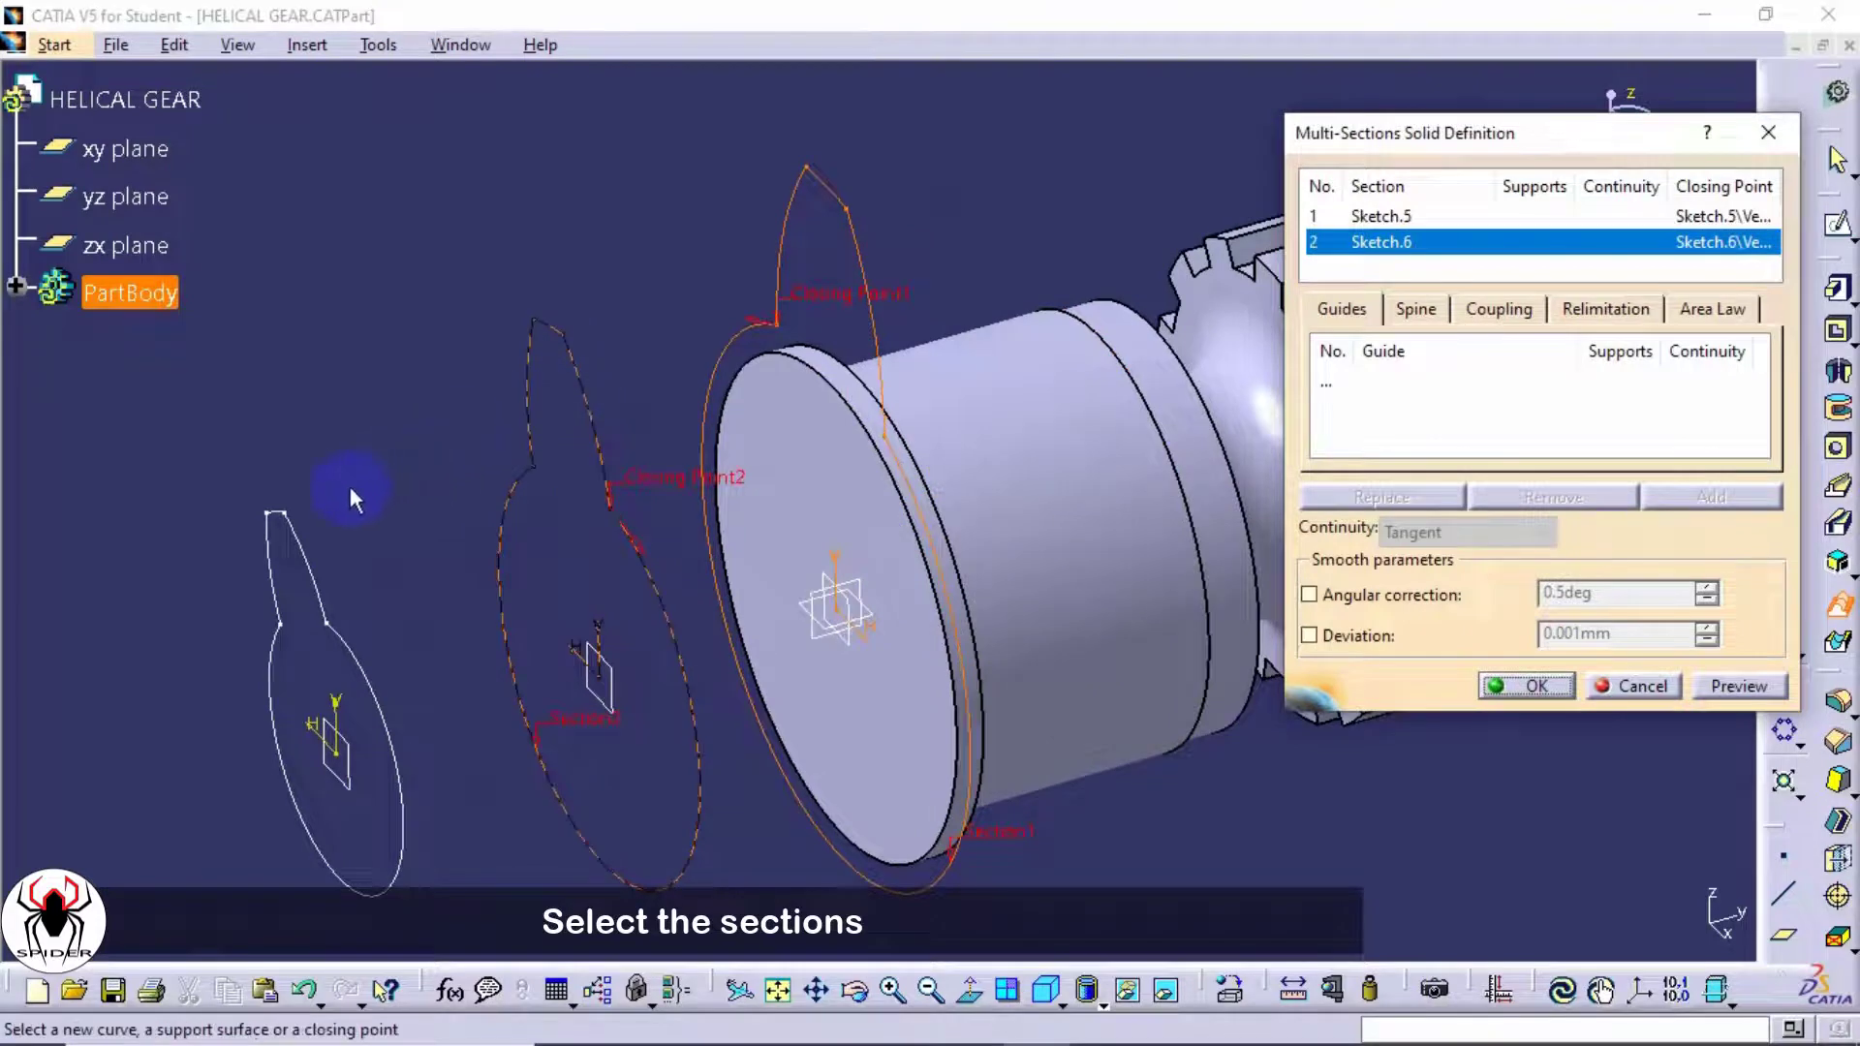
{"action": "left_click", "coordinate": [298, 550]}
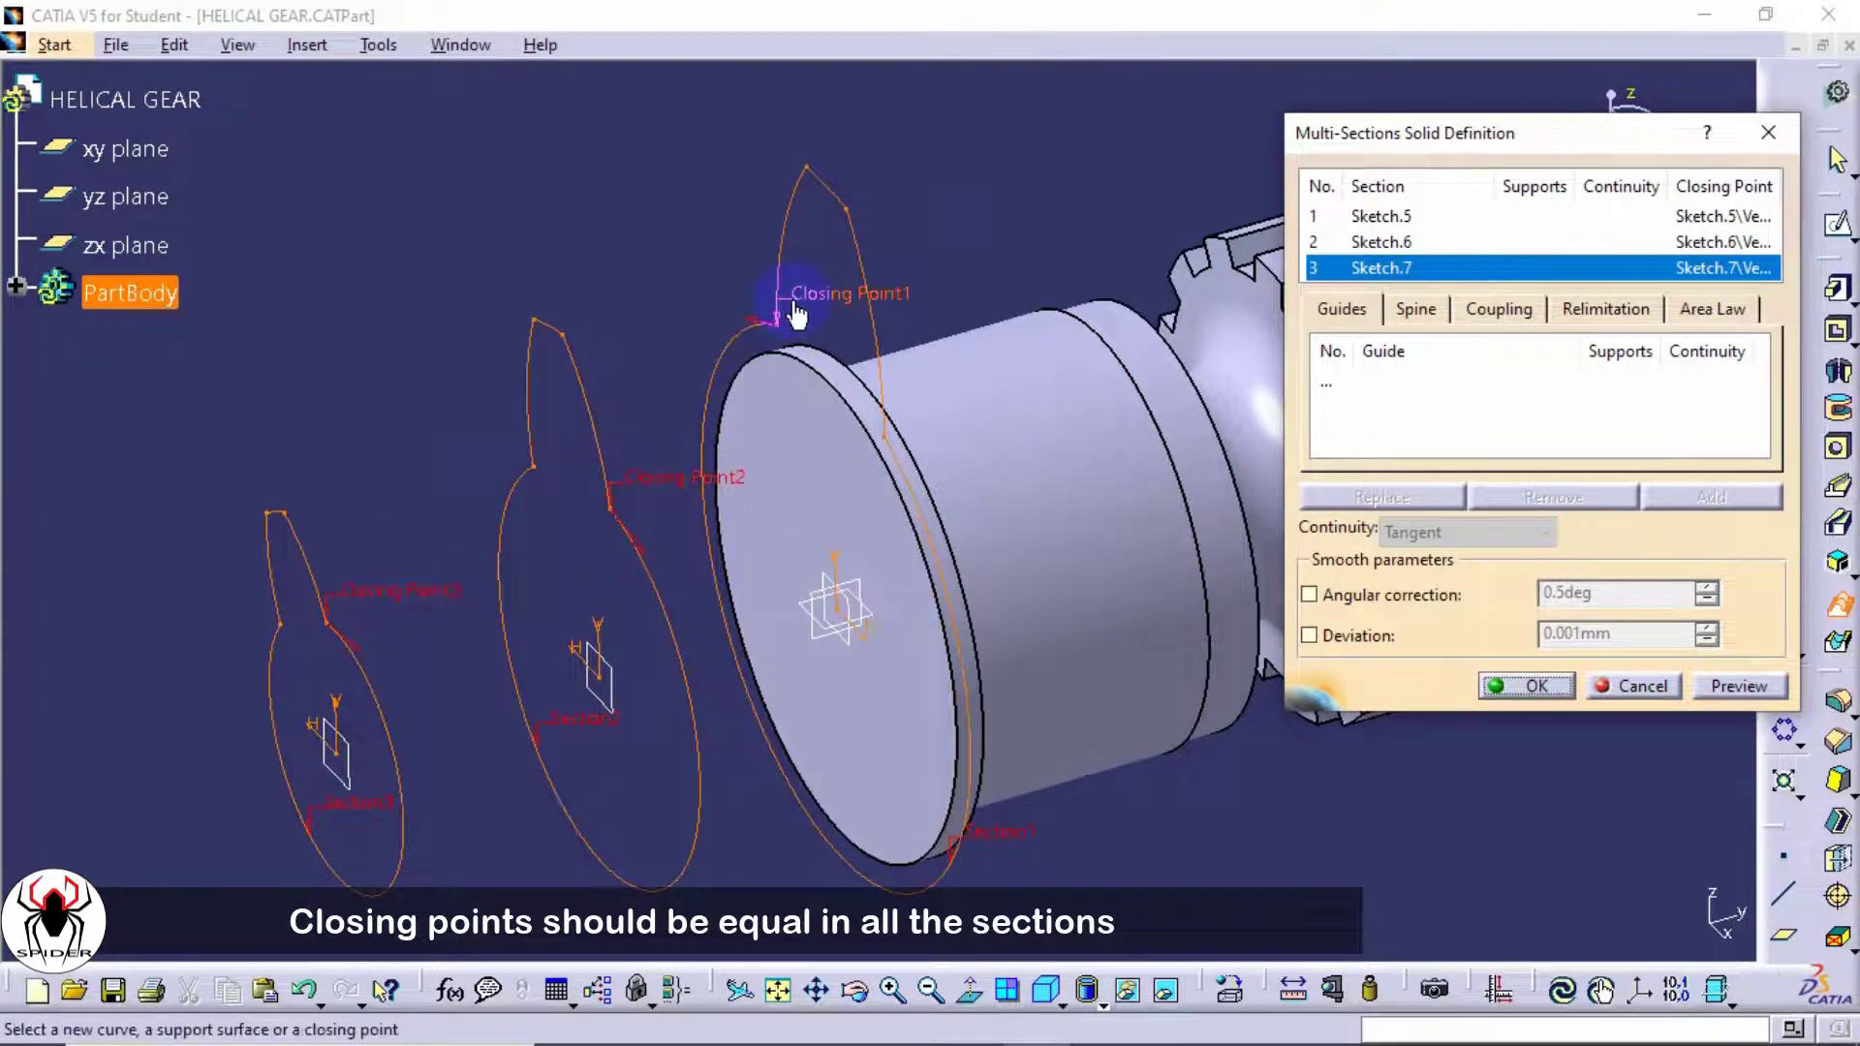
- Replace the full-size section's closing point with its opposite flank-root vertex and align its direction with the other two sections
{"action": "middle_click_drag", "start_coordinate": [814, 388], "coordinate": [1033, 390]}
{"action": "right_click", "coordinate": [831, 386]}
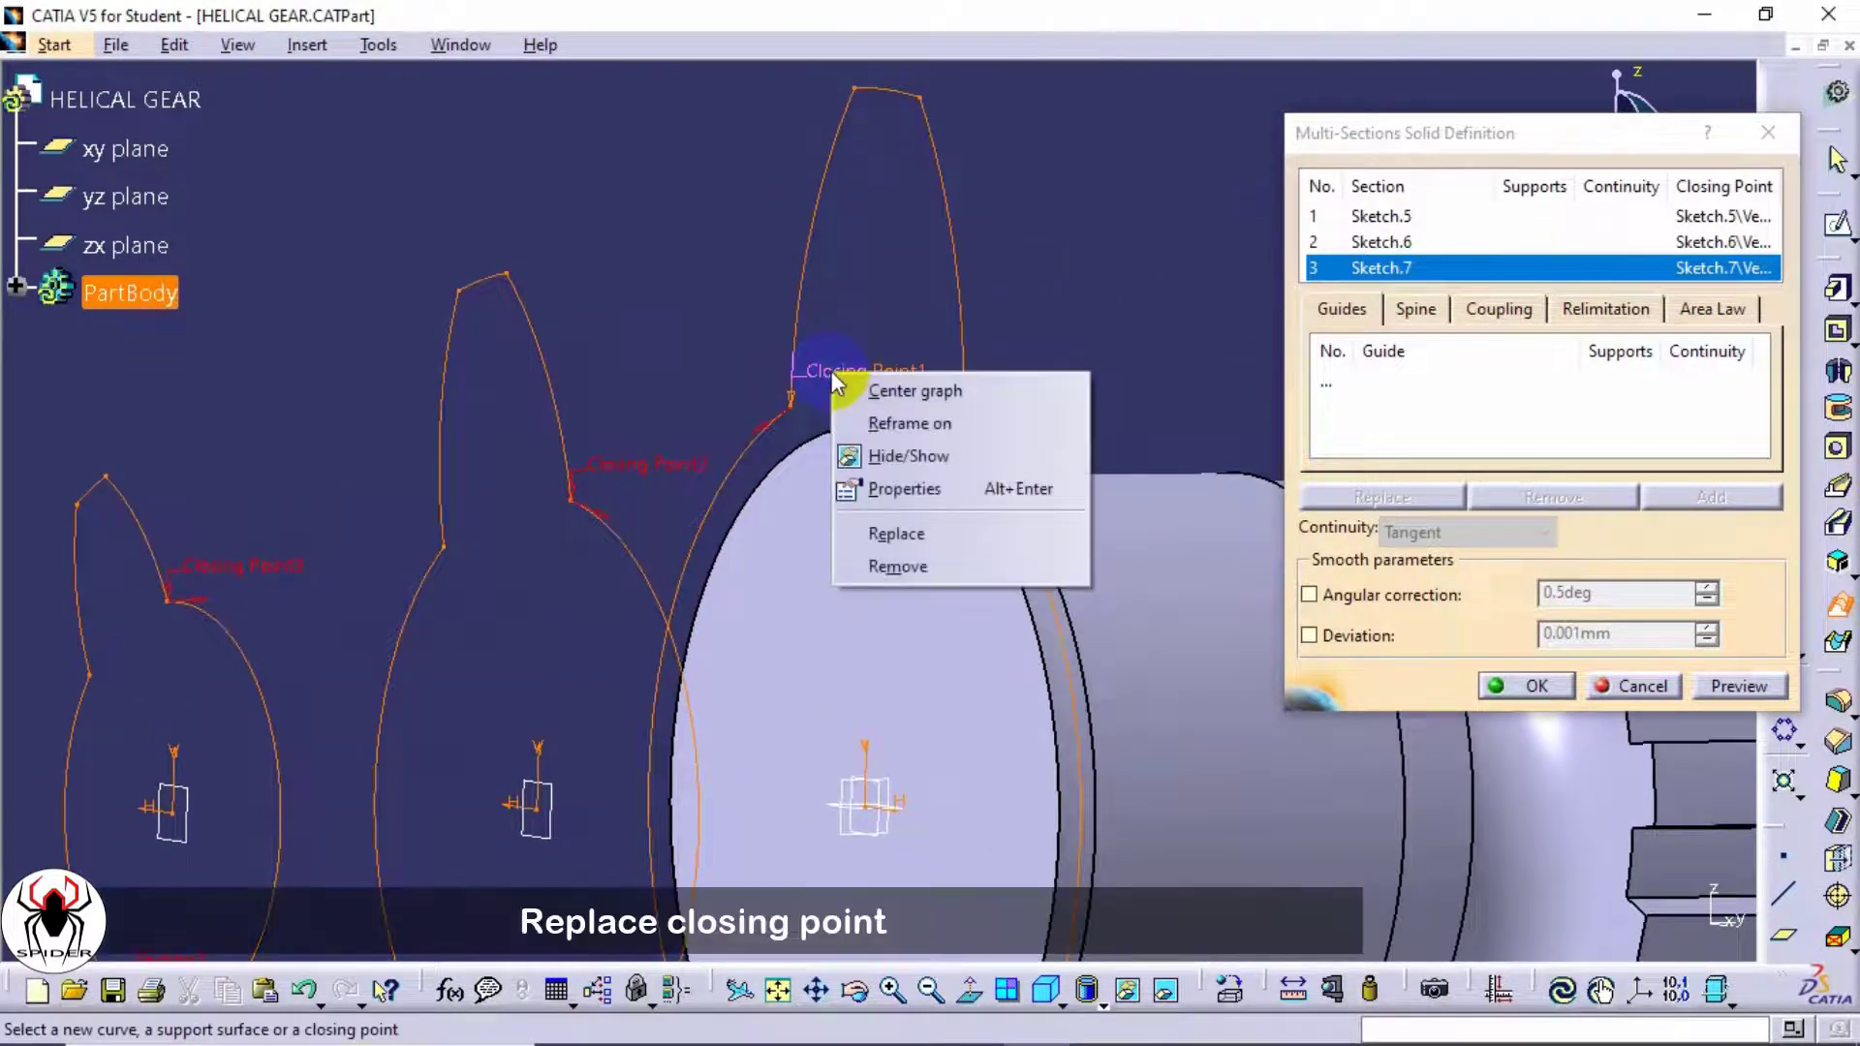
{"action": "left_click", "coordinate": [888, 526]}
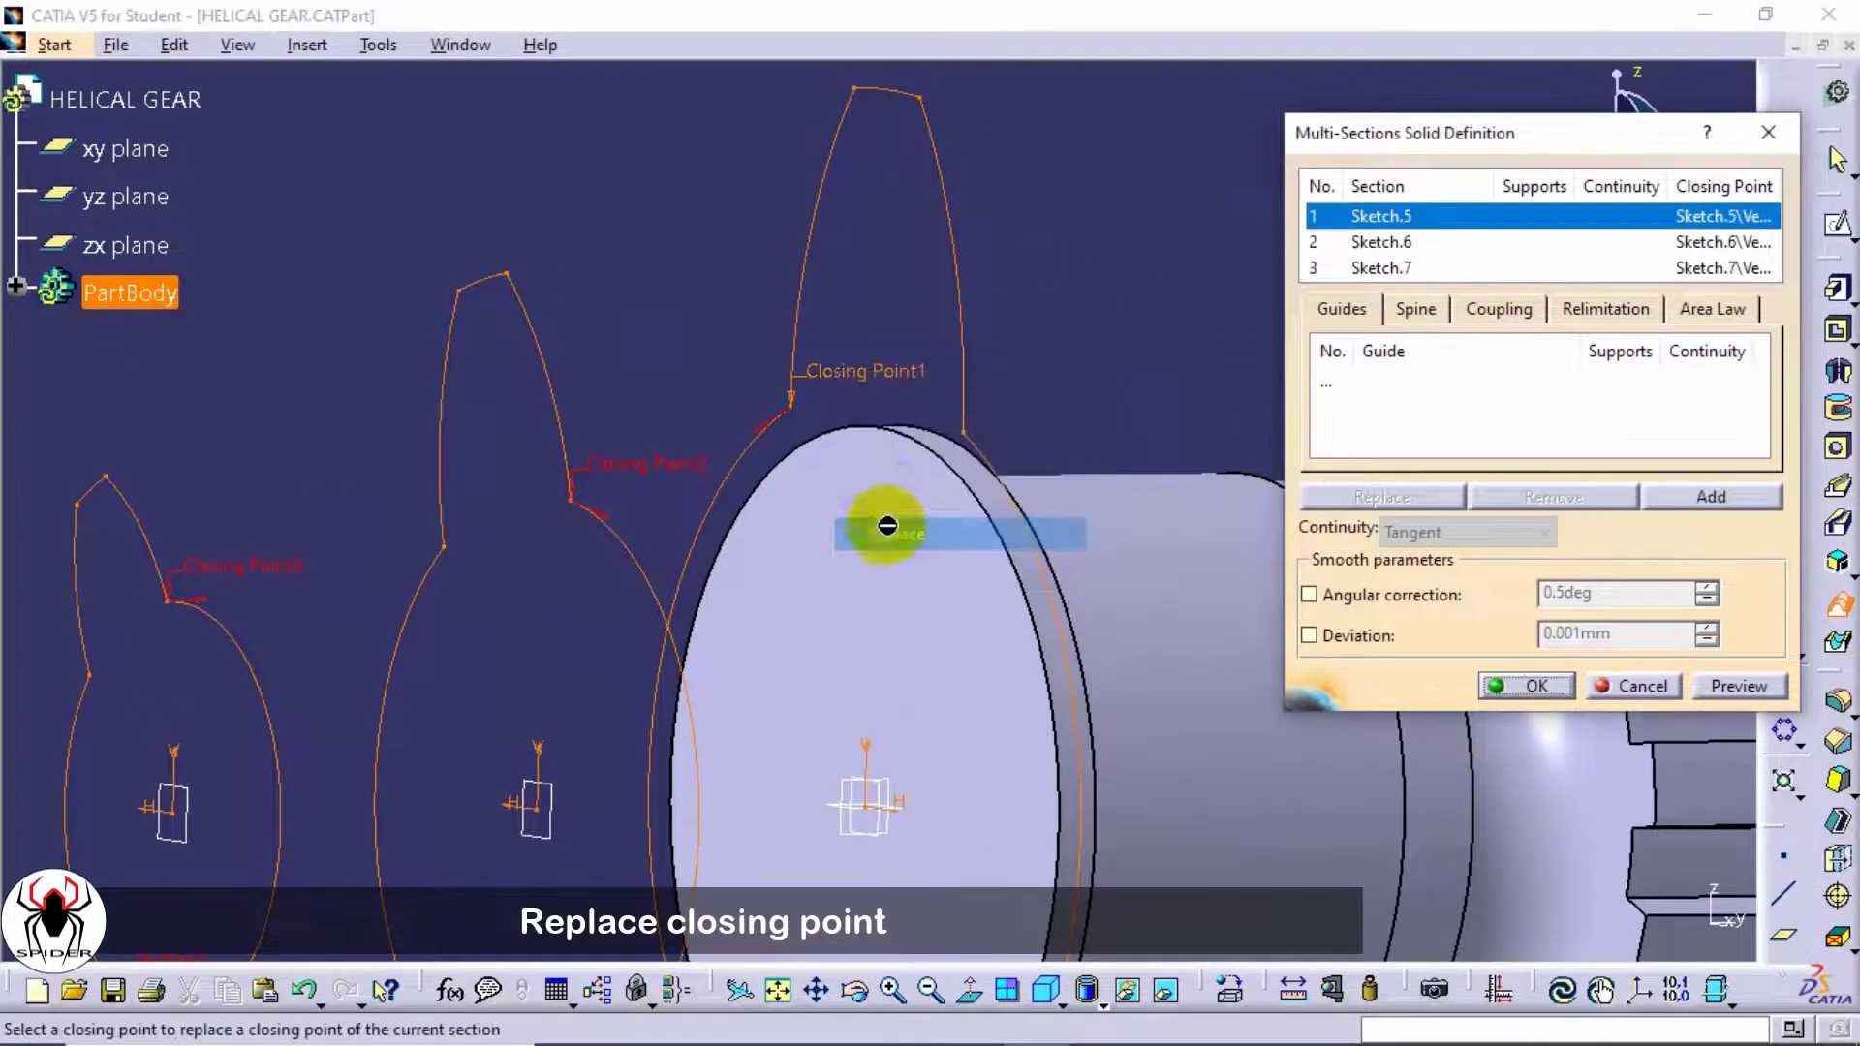
{"action": "left_click", "coordinate": [966, 431]}
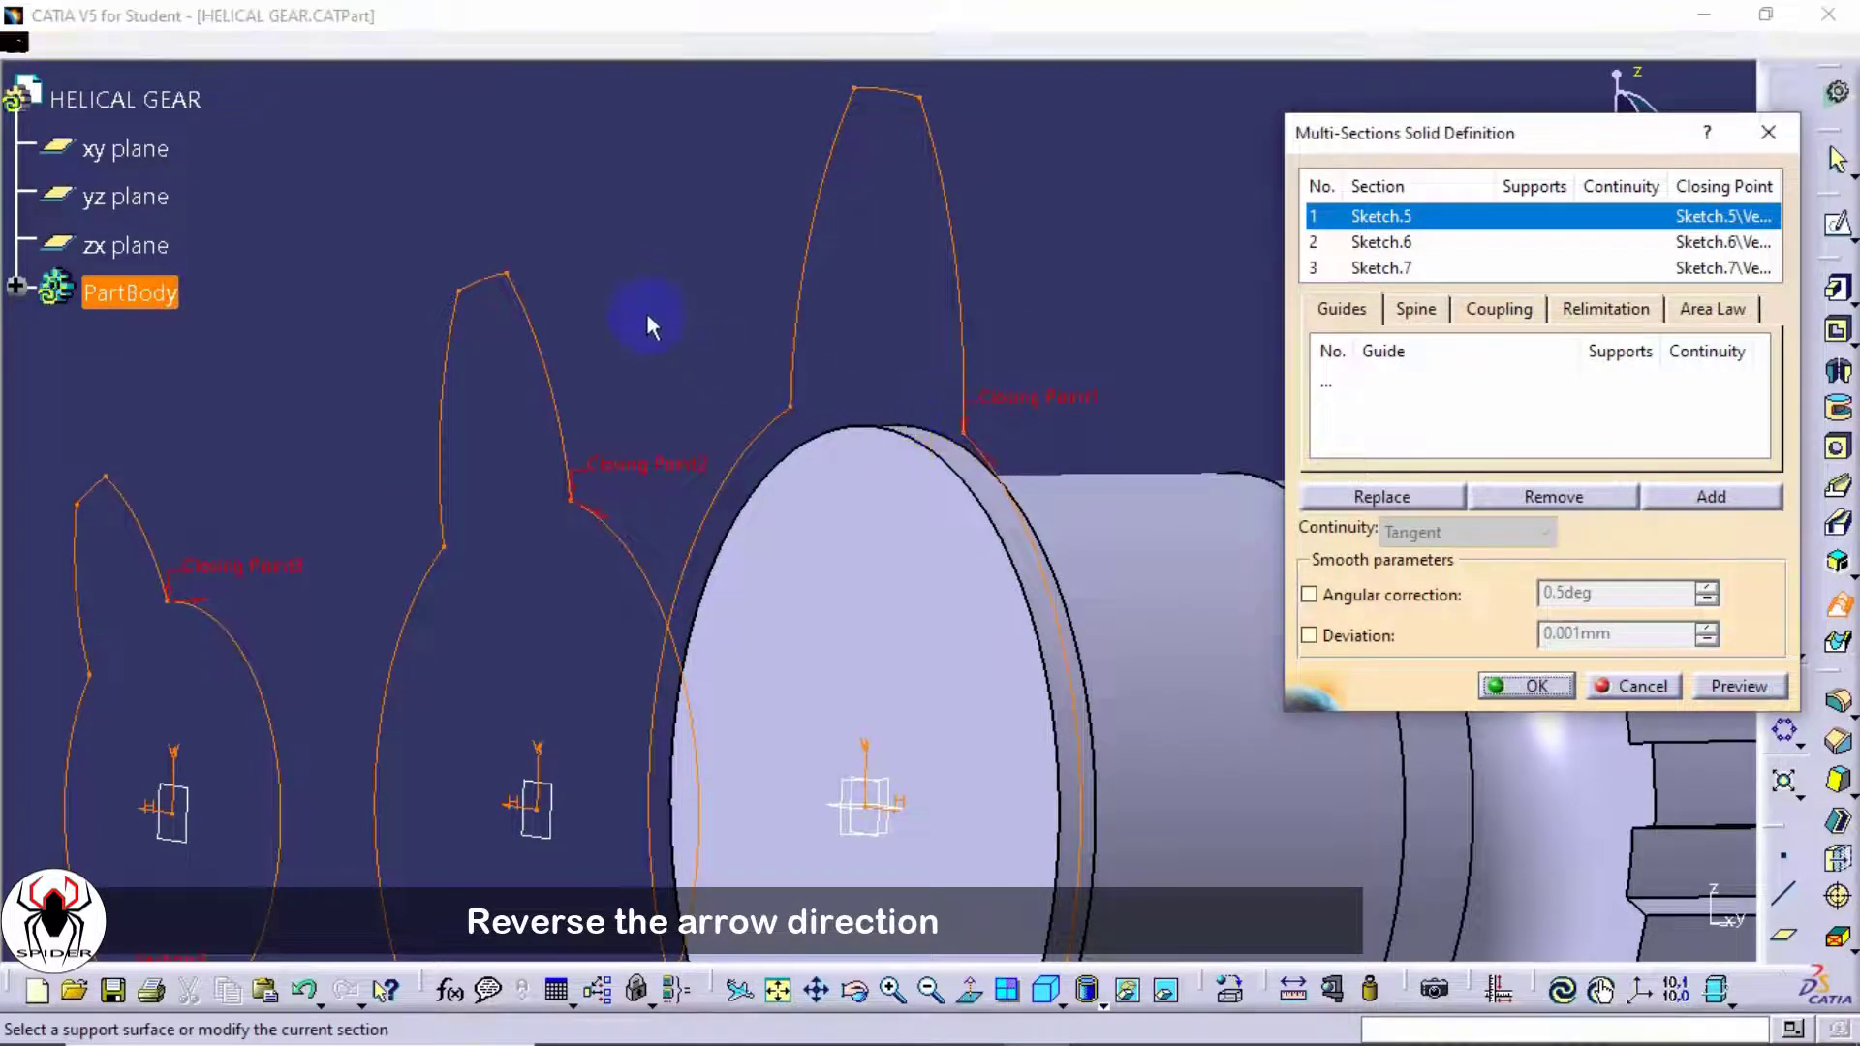
{"action": "middle_click_drag", "start_coordinate": [652, 320], "coordinate": [794, 446]}
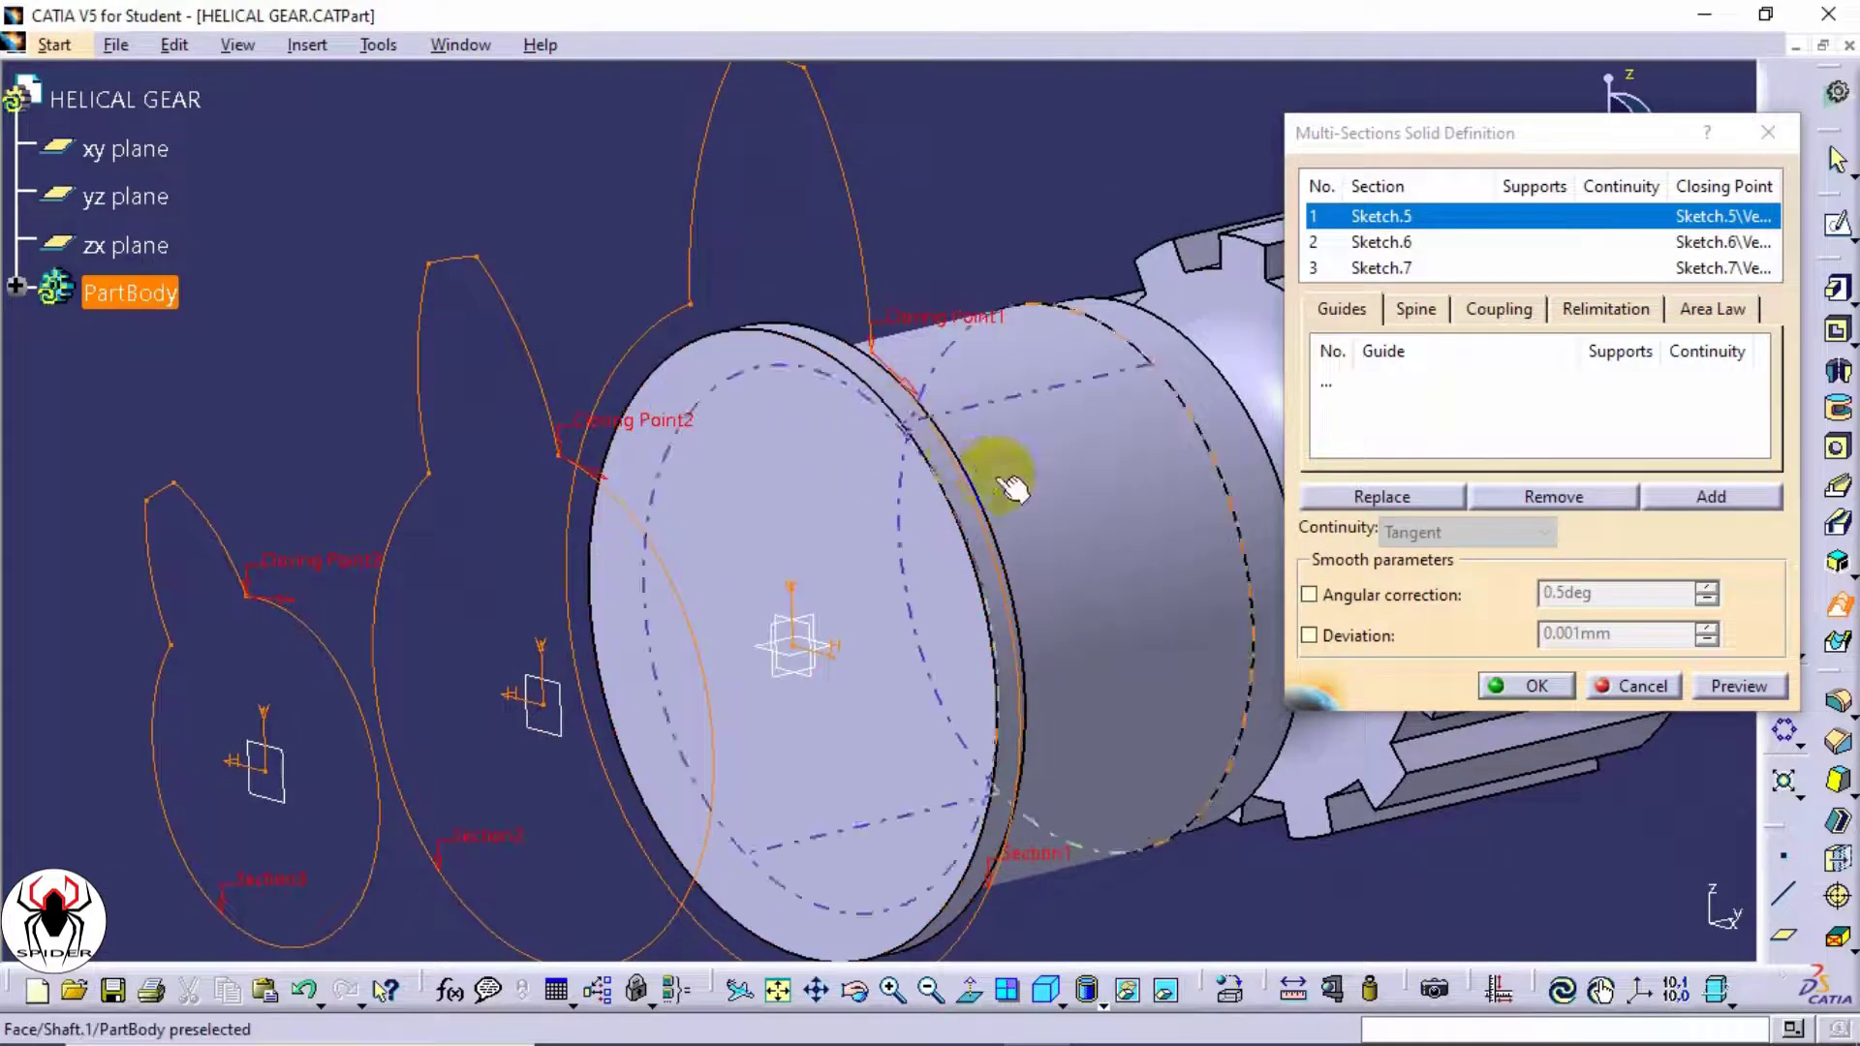
- Preview the multi-sections solid through the three tooth profiles and create it
{"action": "left_click", "coordinate": [1739, 686]}
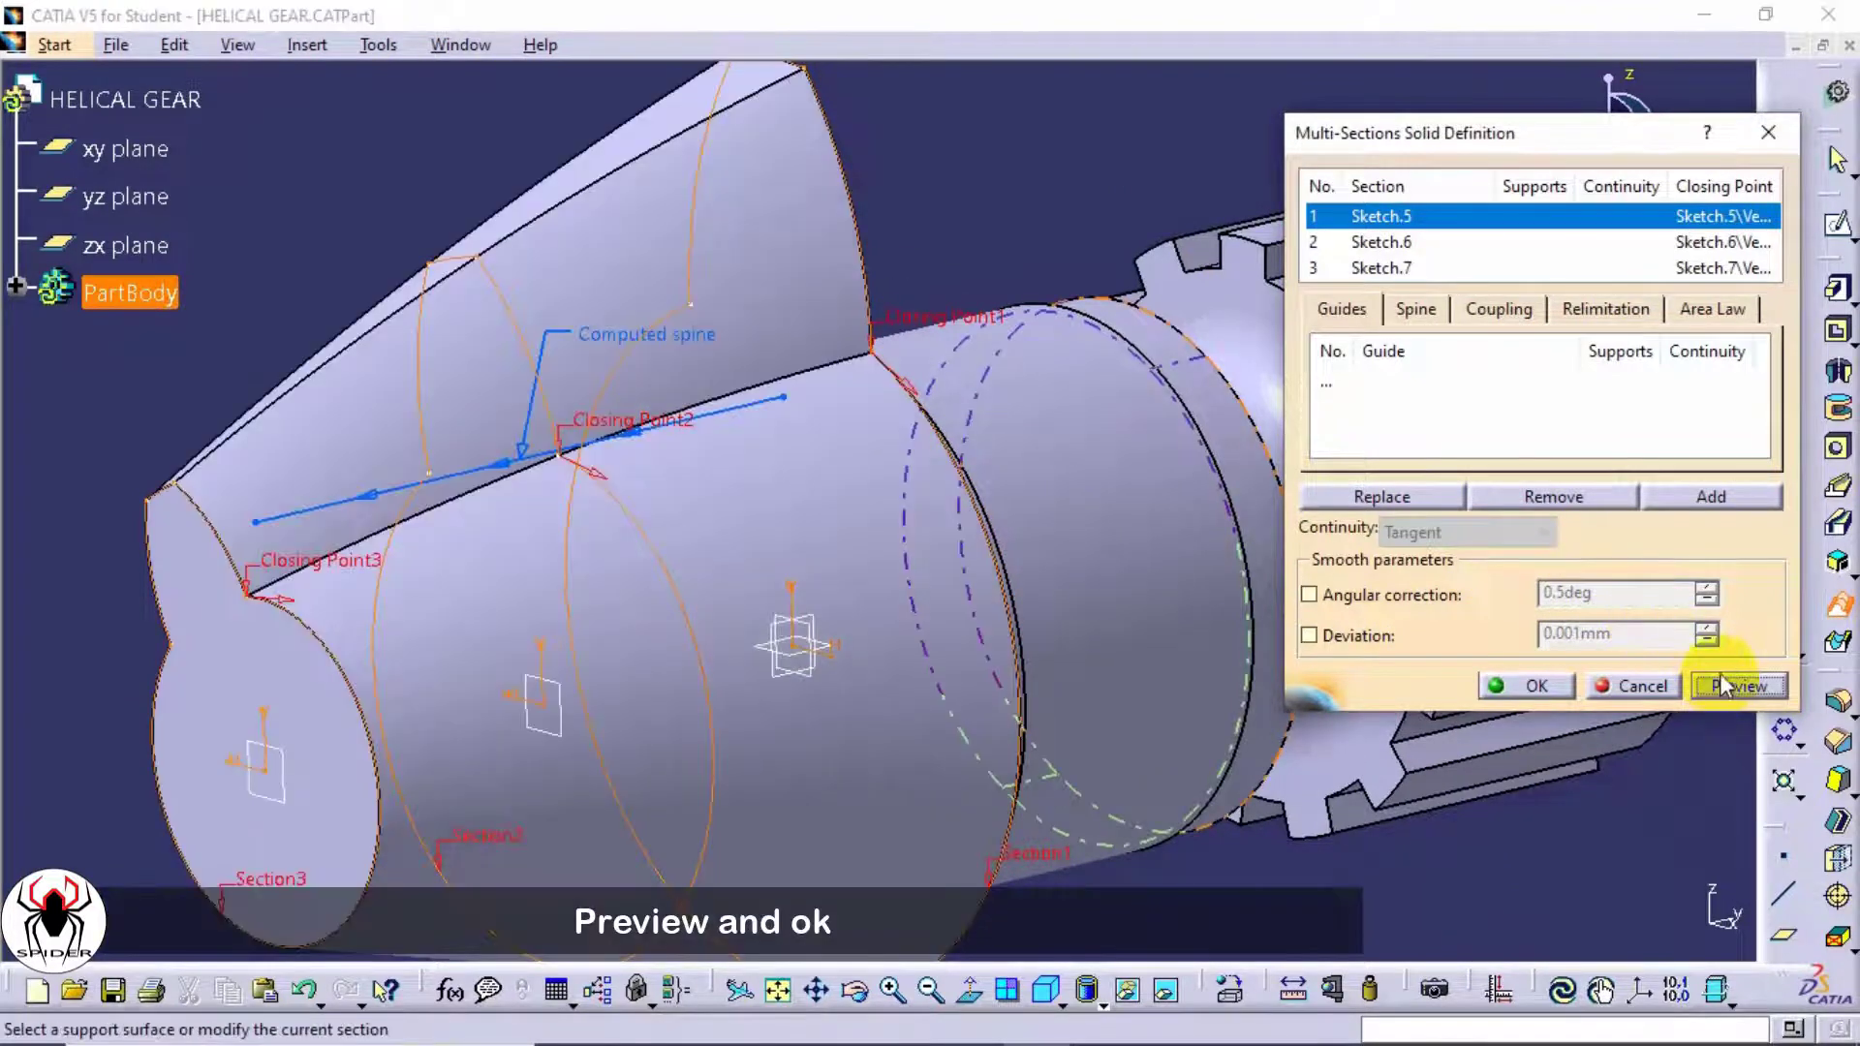
{"action": "middle_click_drag", "start_coordinate": [1046, 215], "coordinate": [910, 275]}
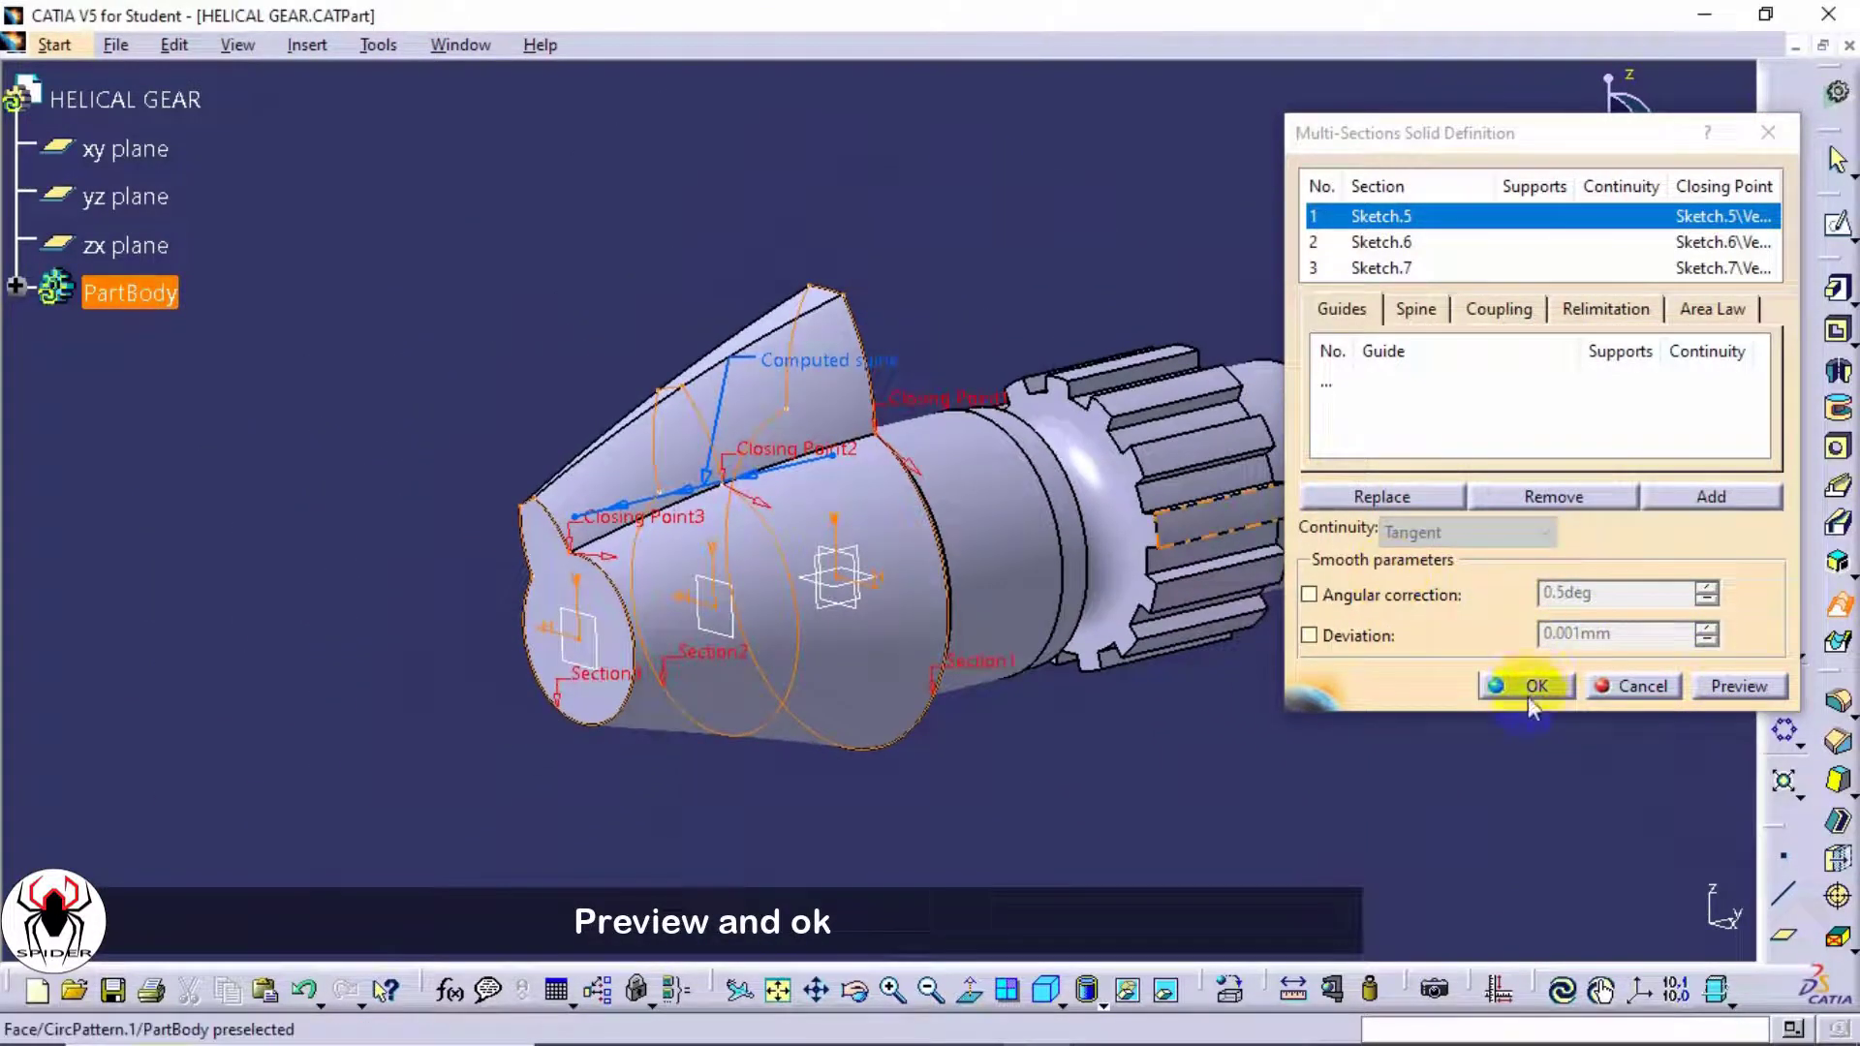
{"action": "left_click", "coordinate": [1528, 686]}
- Start a Circular Pattern of the lofted tooth solid with the shaft's cylindrical face behind the tooth as the axis reference
{"action": "left_click", "coordinate": [1063, 1007]}
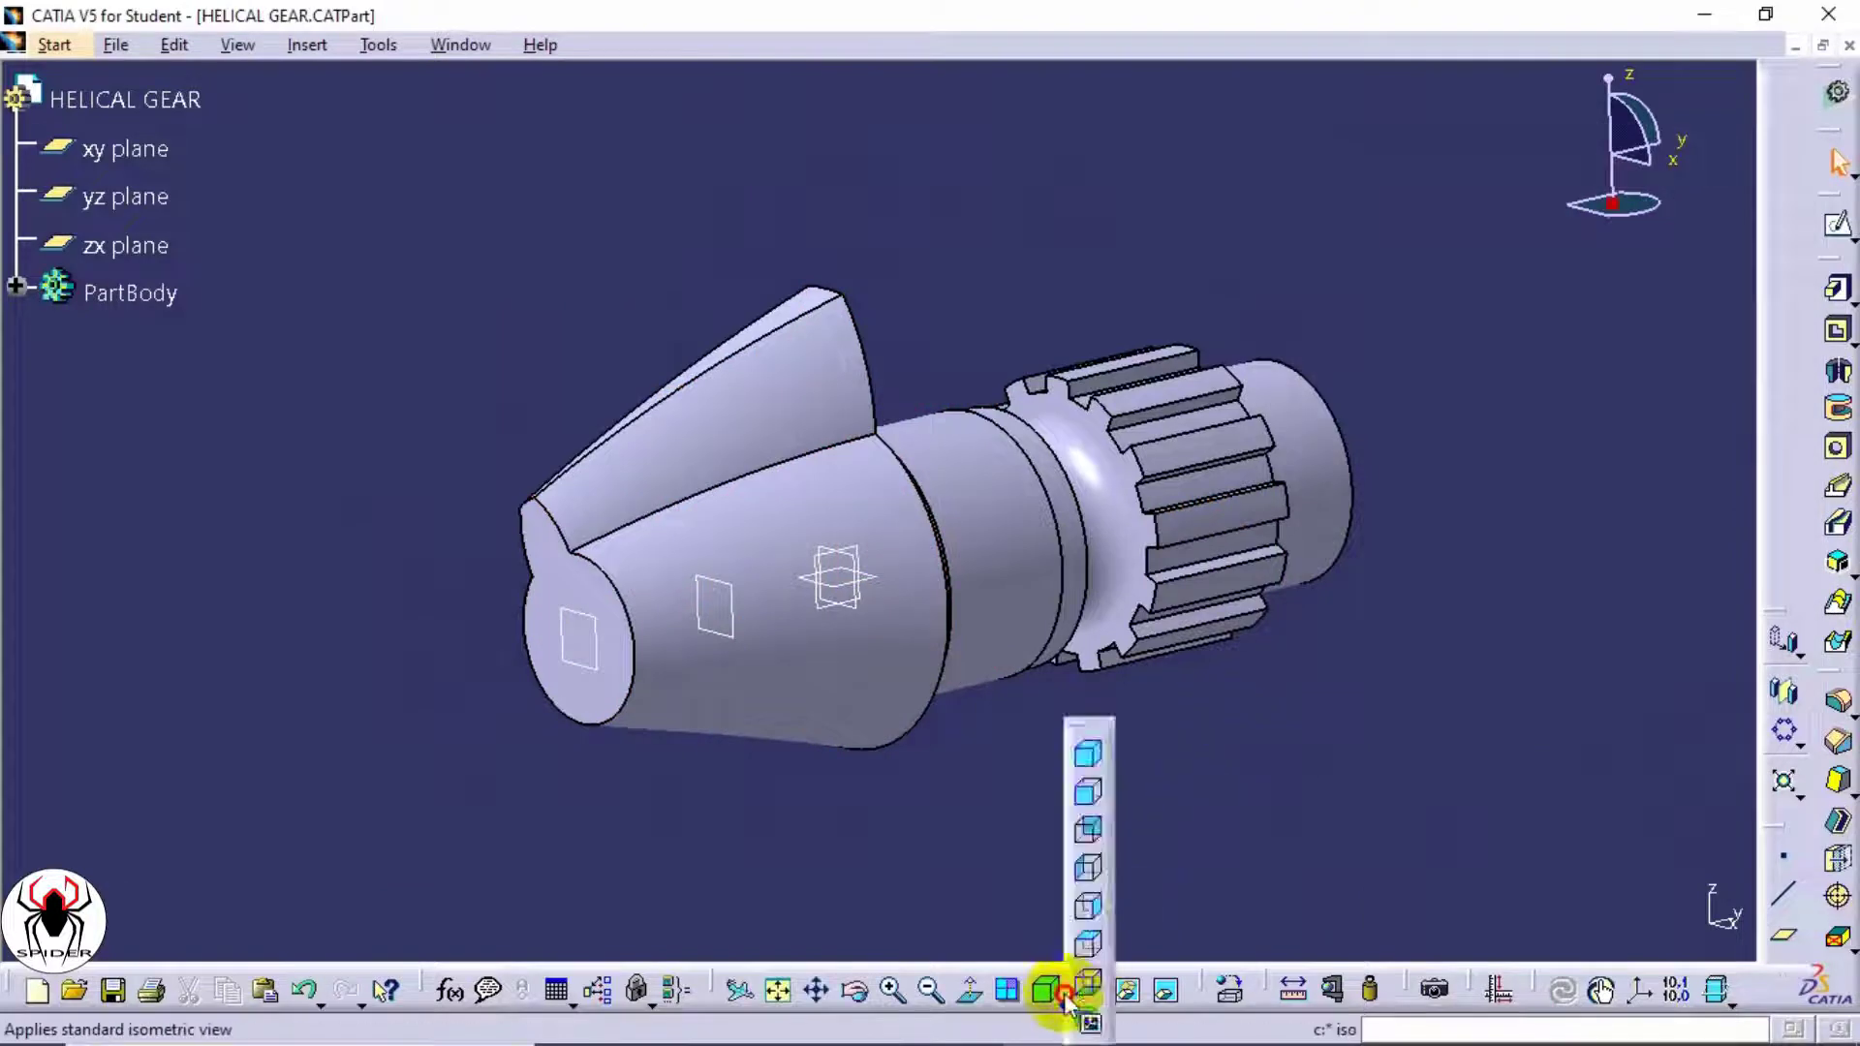
{"action": "left_click", "coordinate": [1064, 1008]}
{"action": "left_click", "coordinate": [1064, 1008]}
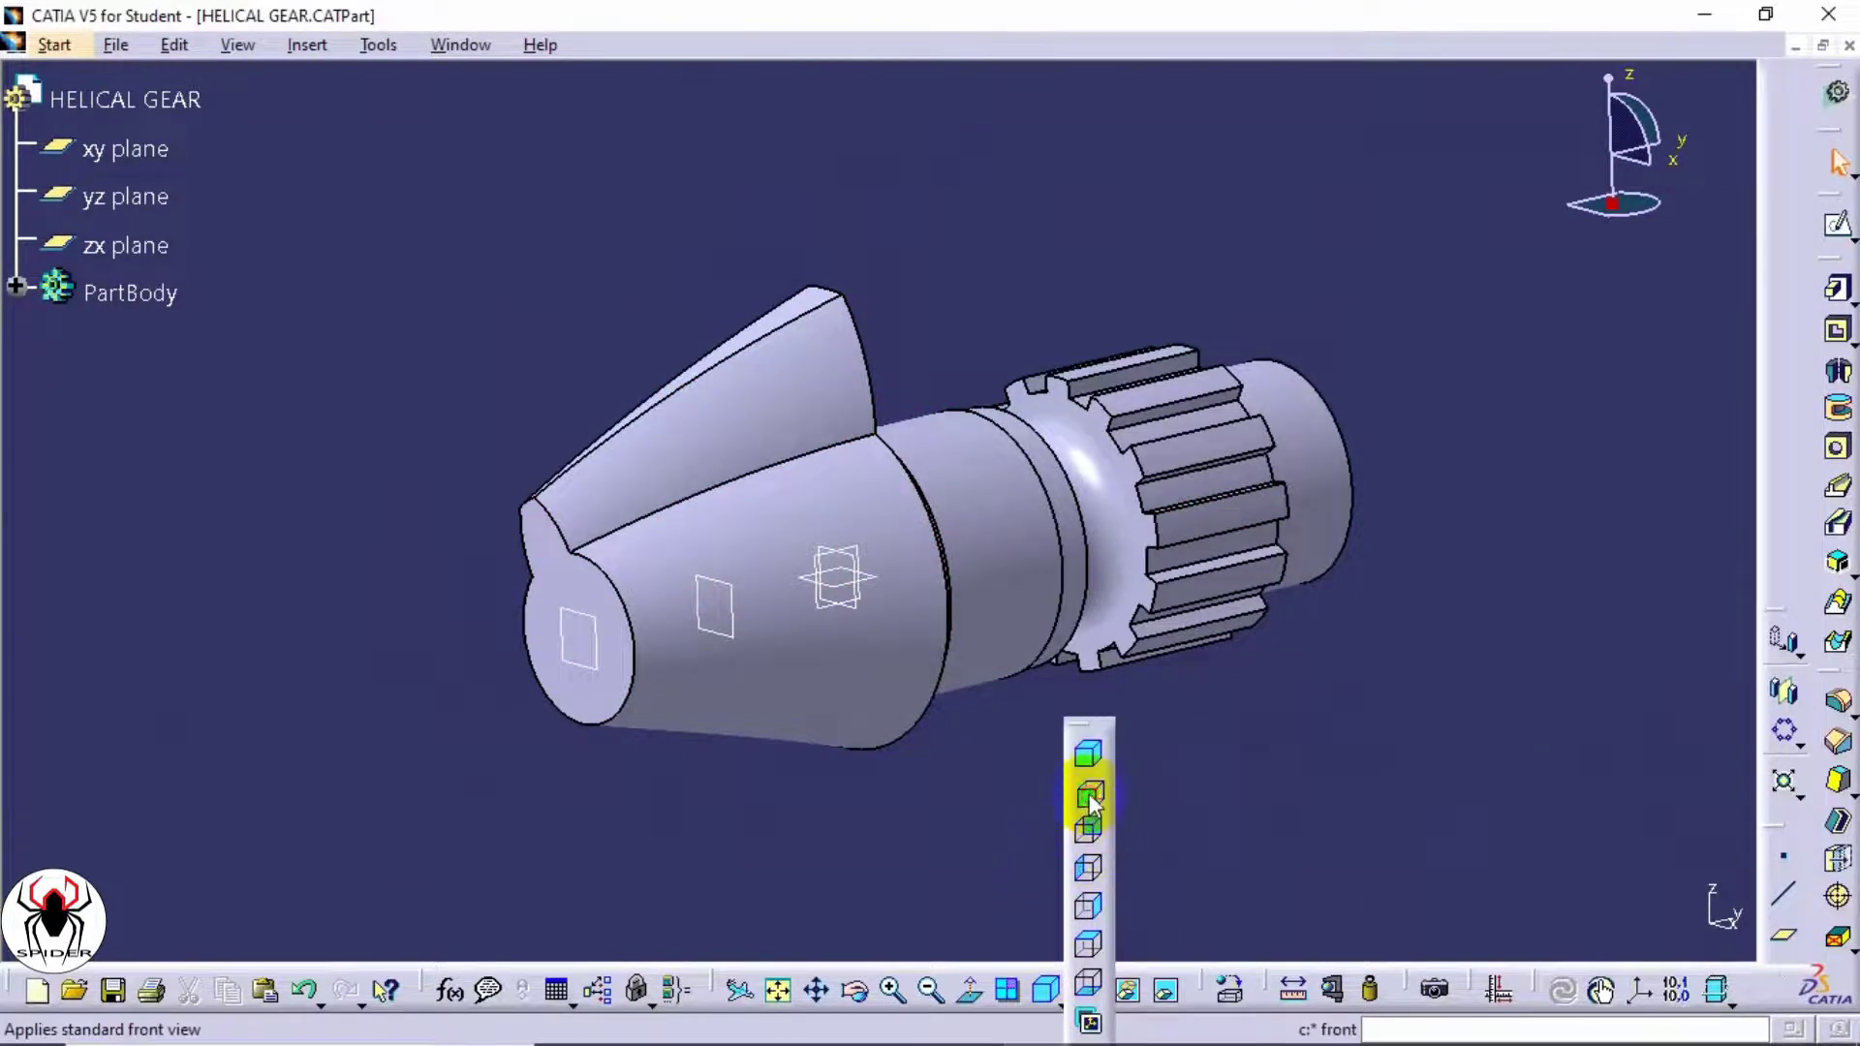
{"action": "left_click", "coordinate": [1087, 753]}
{"action": "middle_click_drag", "start_coordinate": [1097, 617], "coordinate": [1164, 717]}
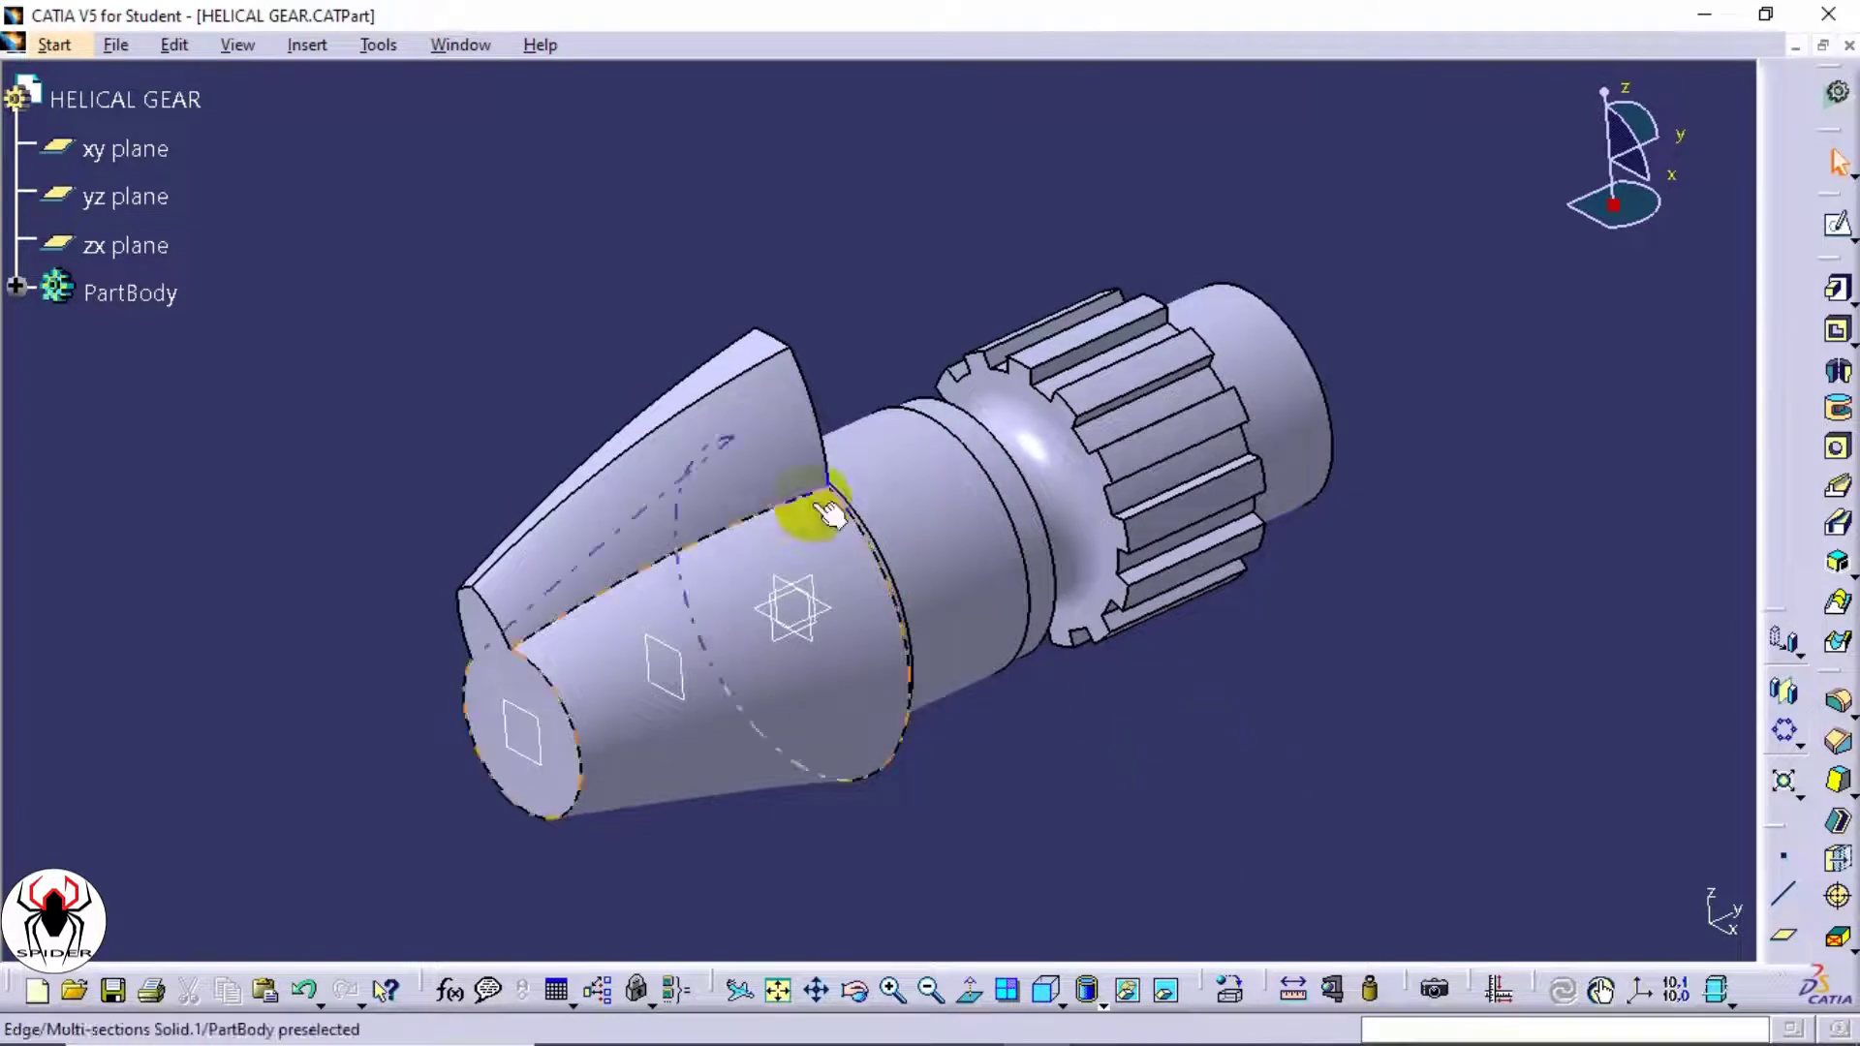
{"action": "left_click", "coordinate": [306, 45]}
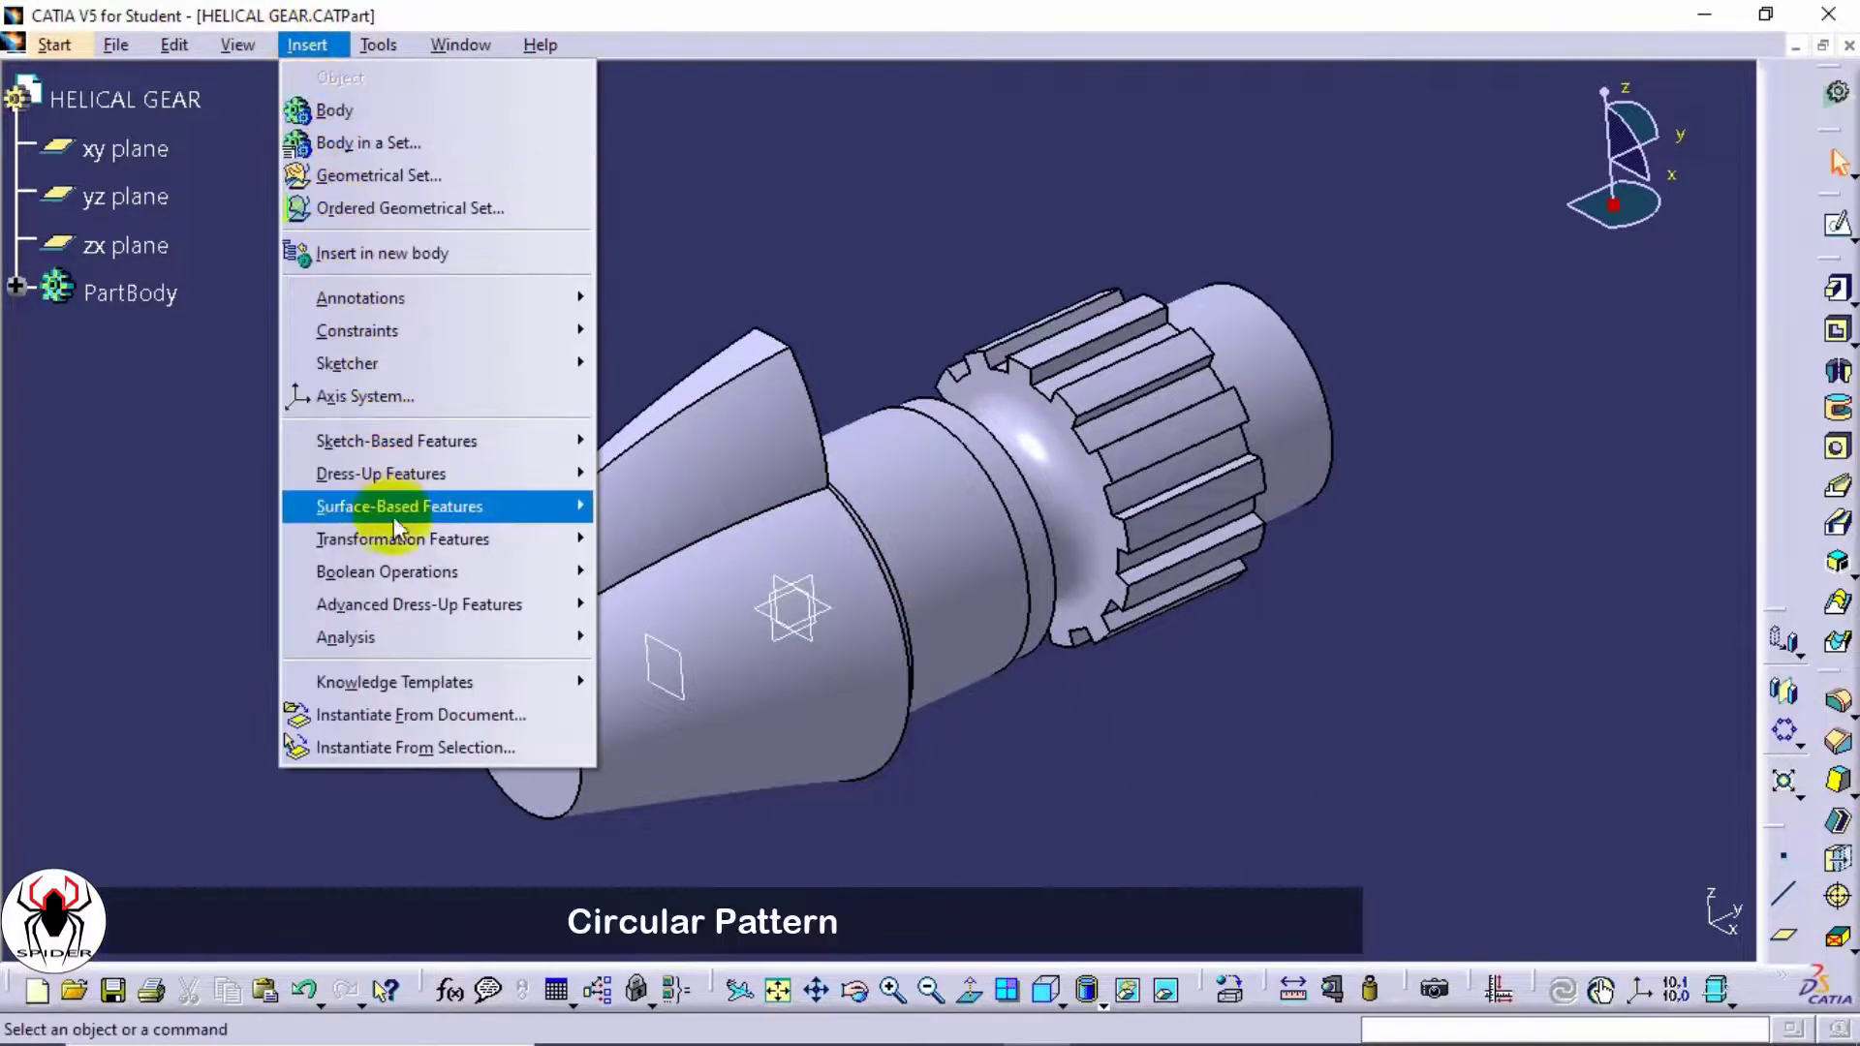
{"action": "mouse_move", "coordinate": [397, 539]}
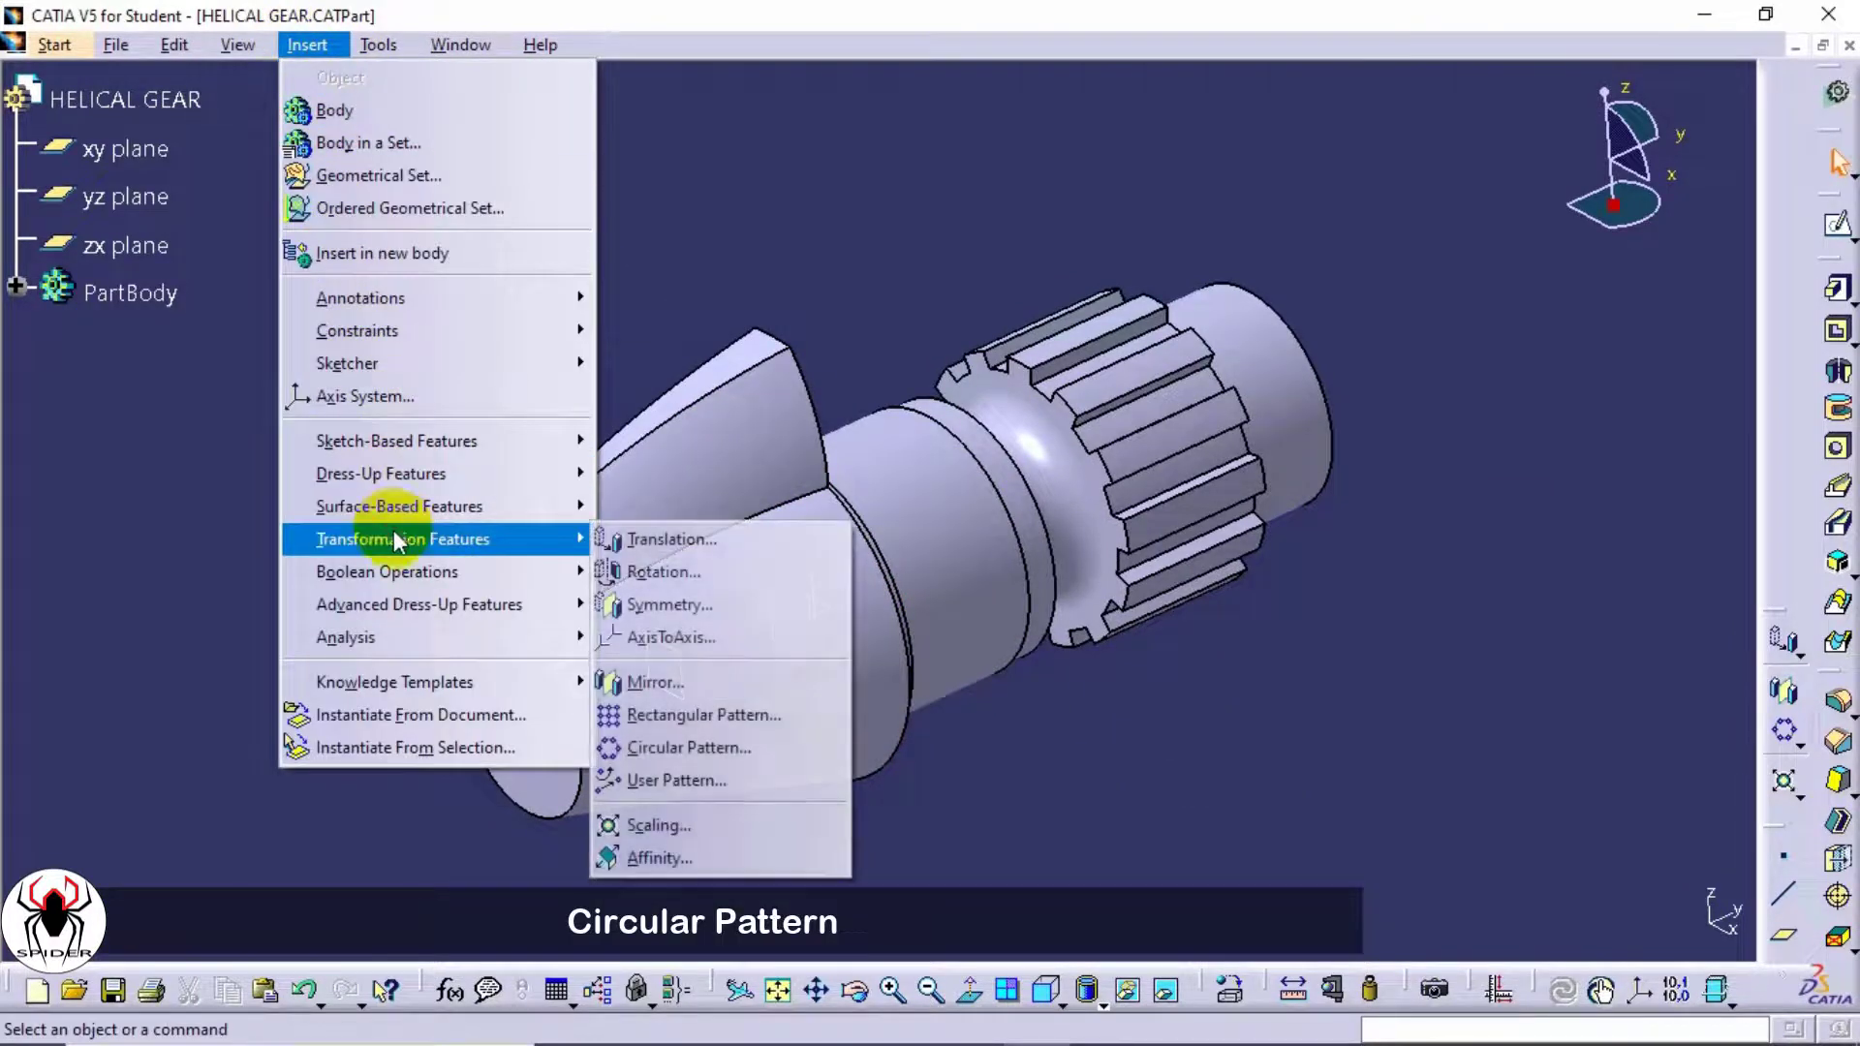
{"action": "left_click", "coordinate": [784, 751]}
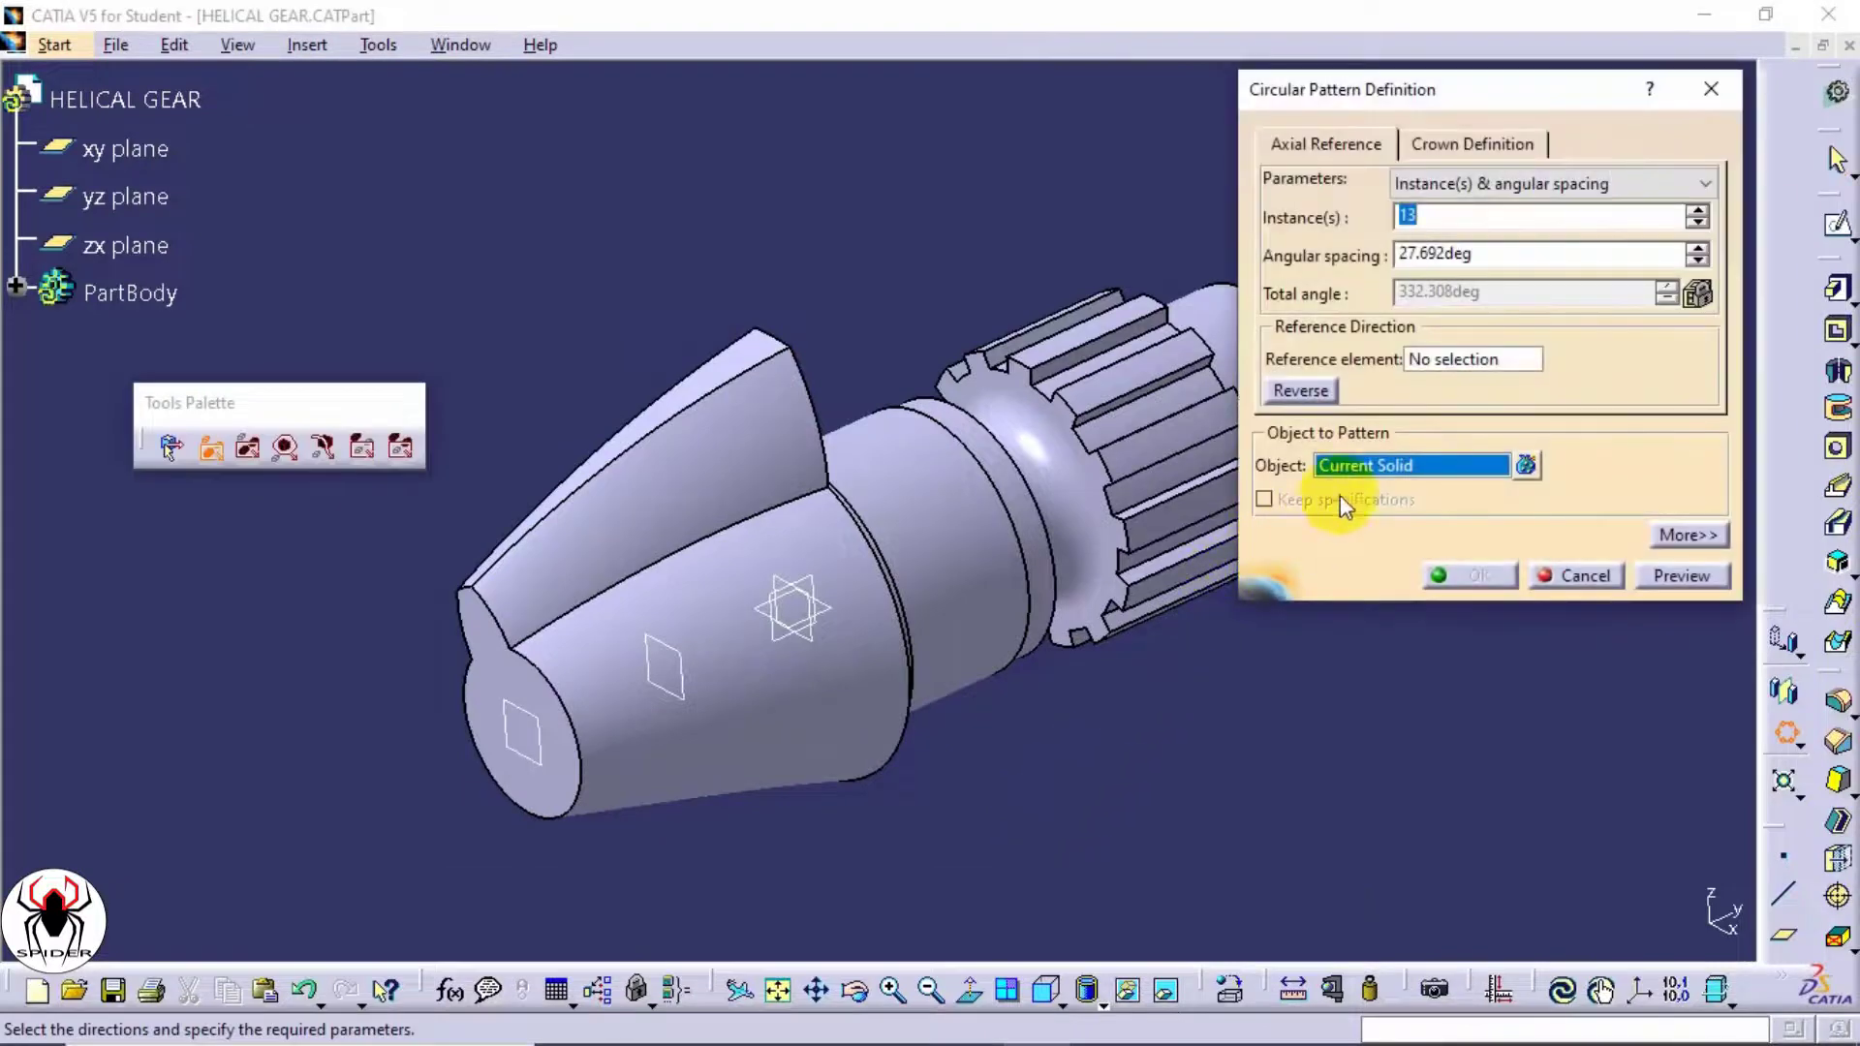
{"action": "left_click", "coordinate": [1380, 475]}
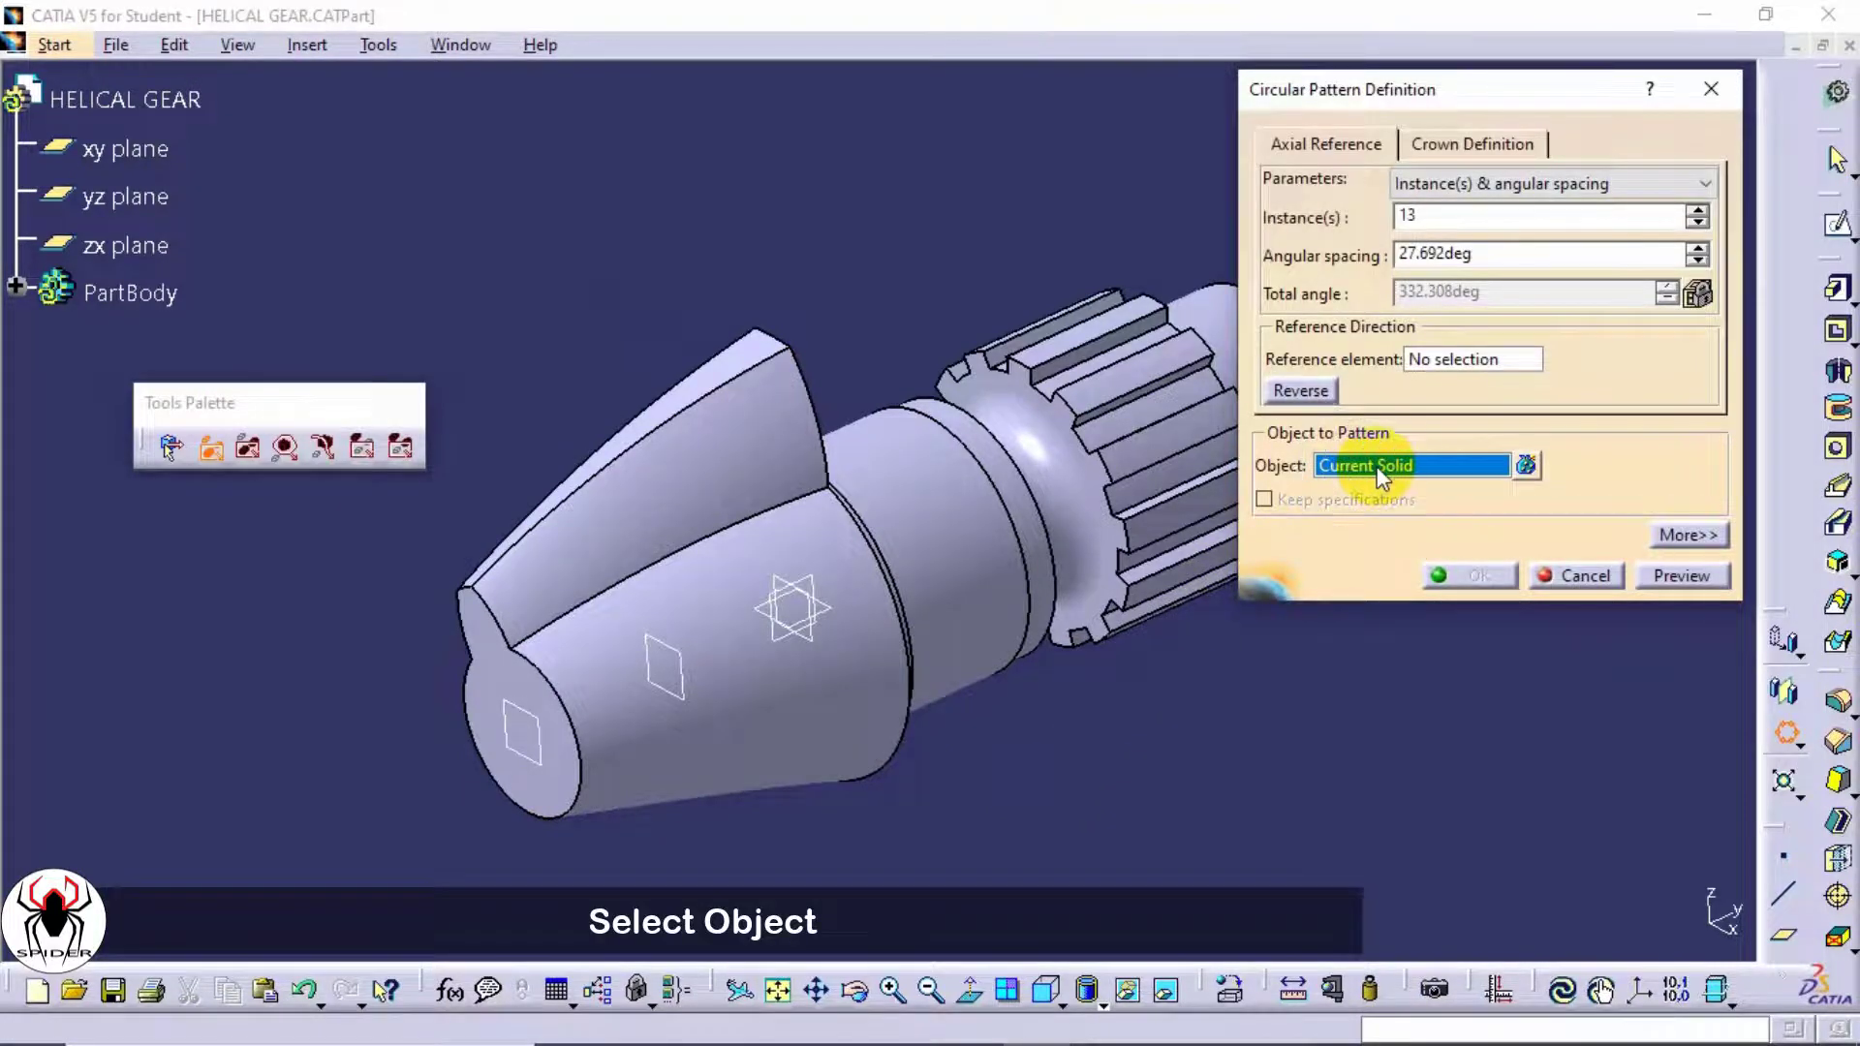
{"action": "left_click", "coordinate": [726, 471]}
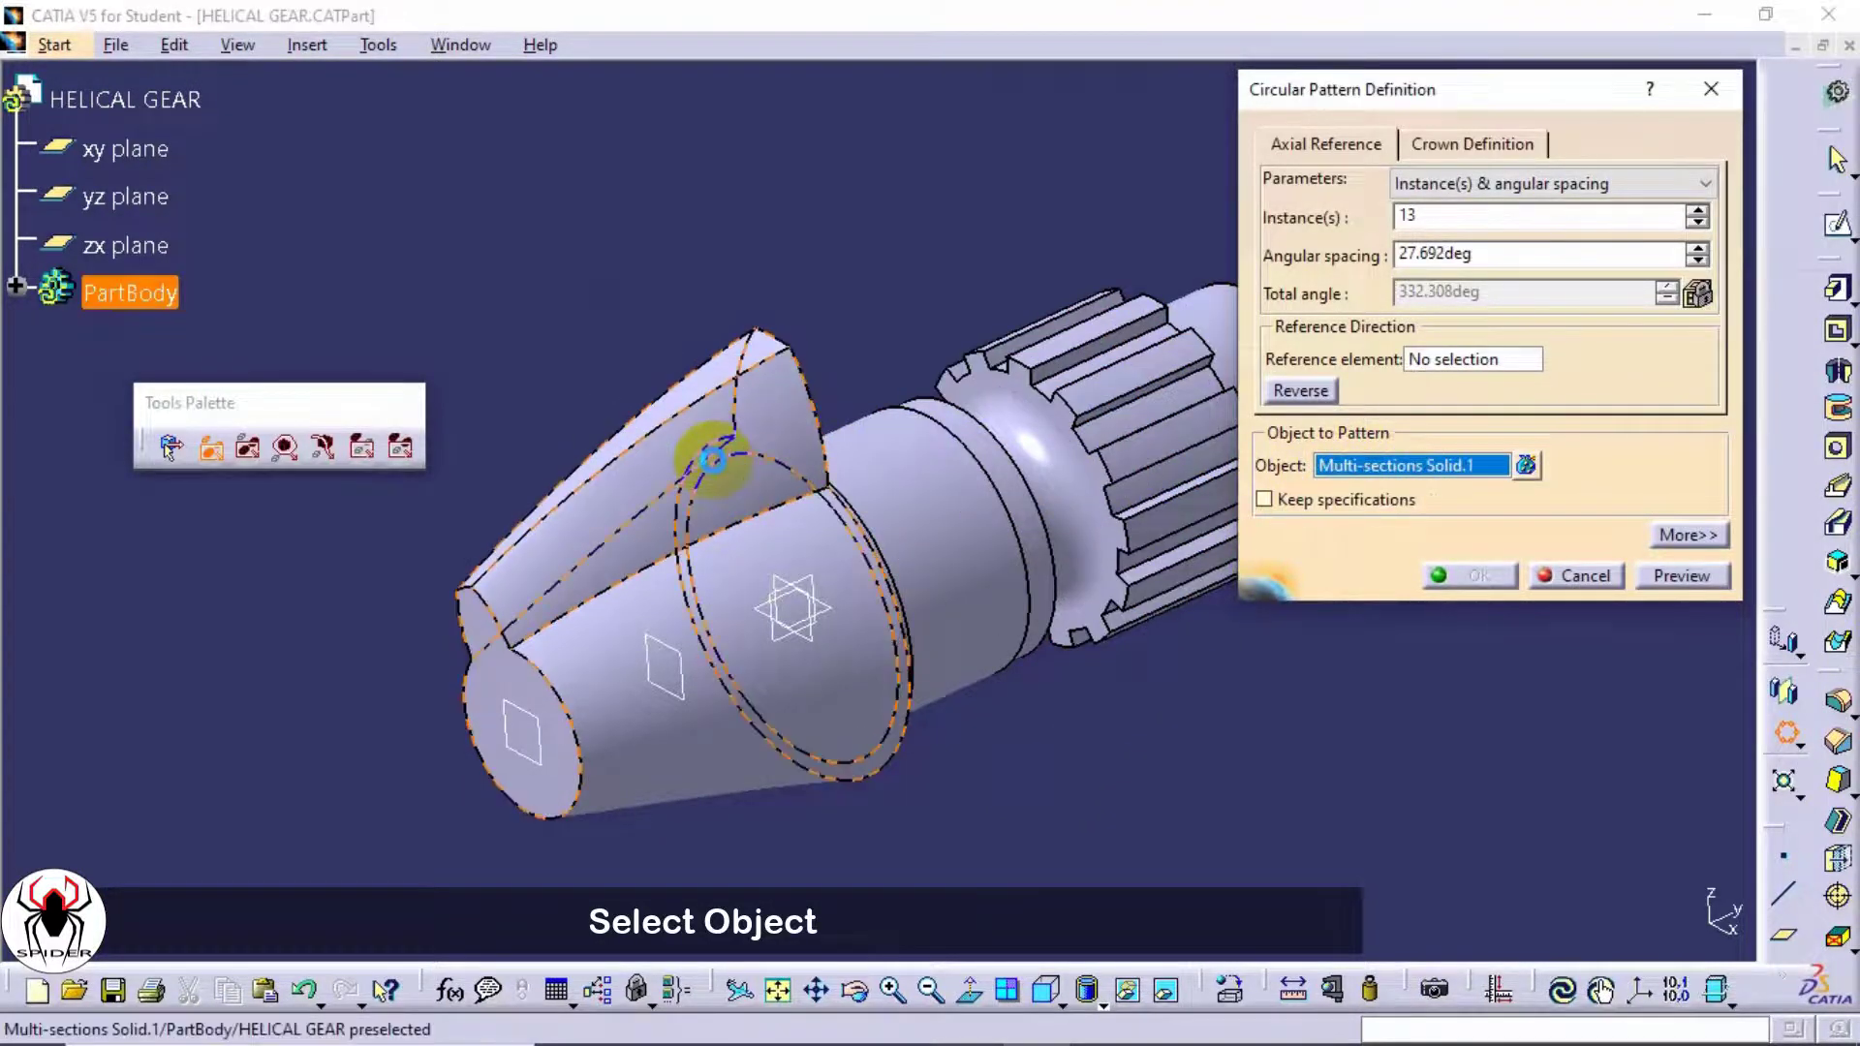
{"action": "left_click", "coordinate": [1449, 363]}
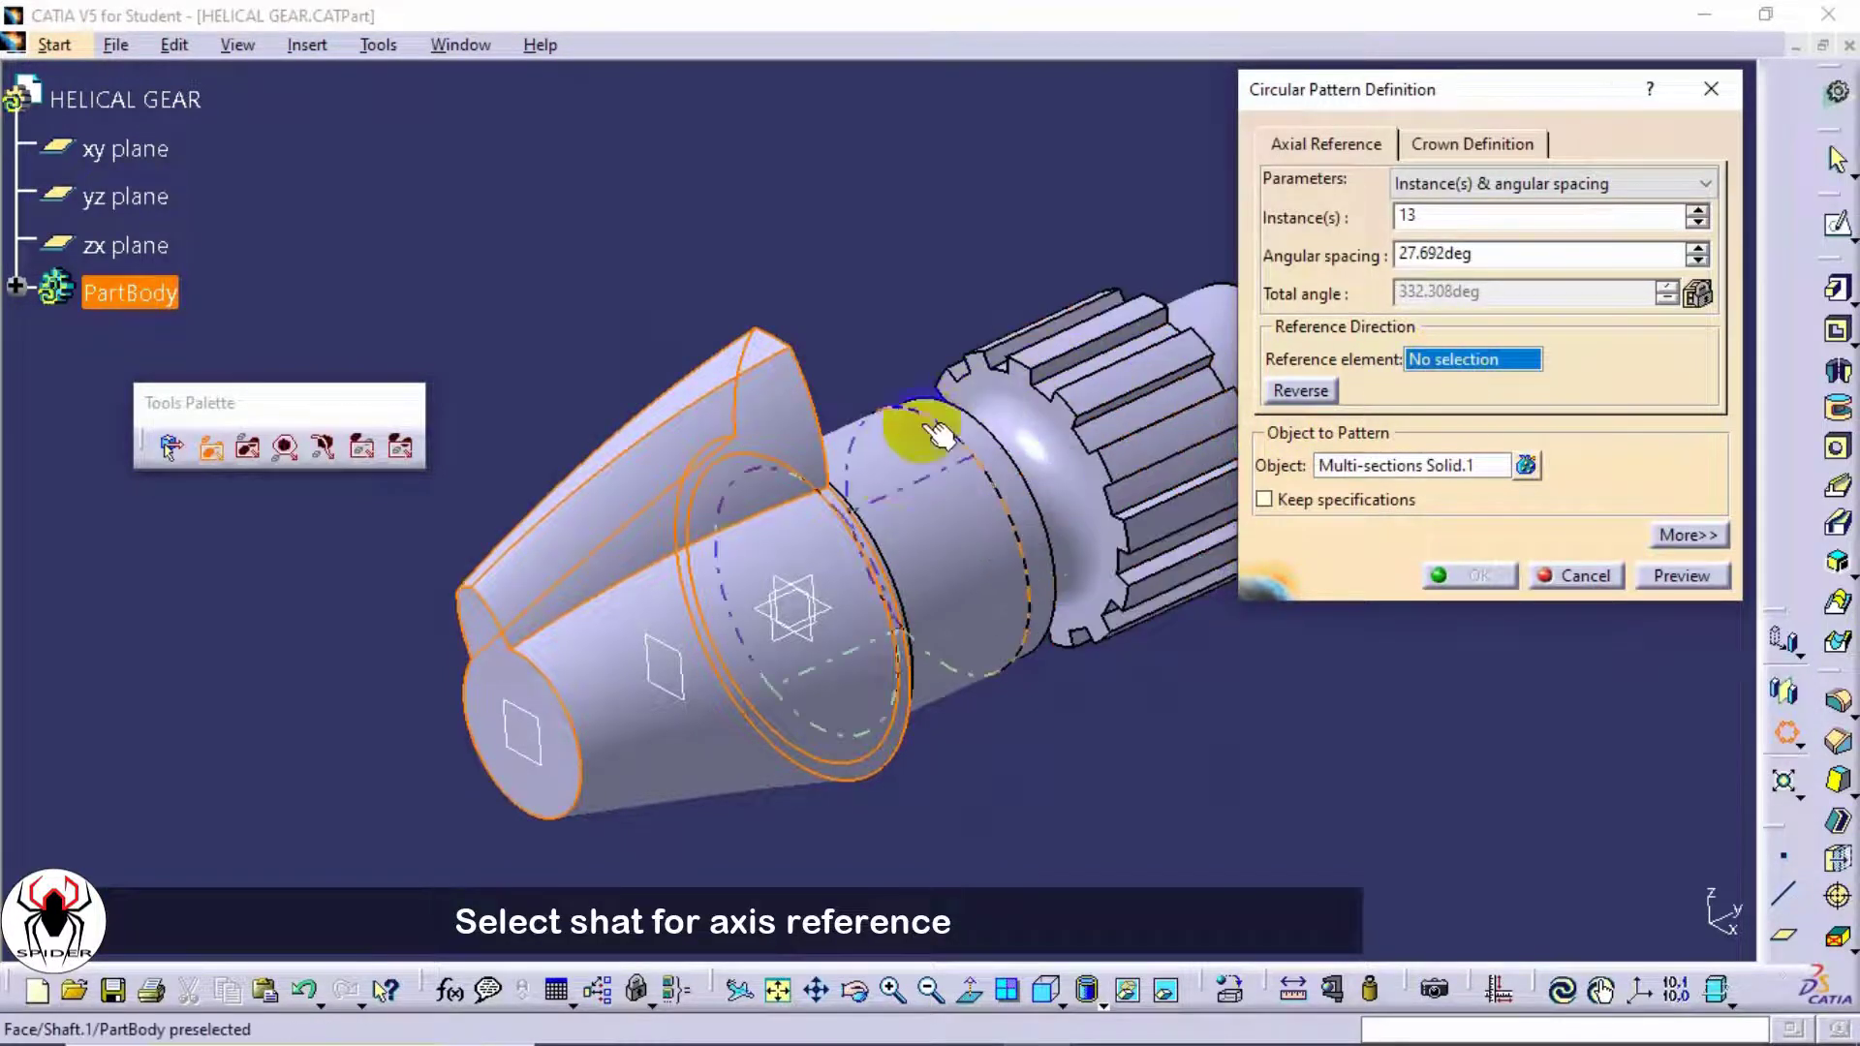
{"action": "left_click", "coordinate": [891, 471]}
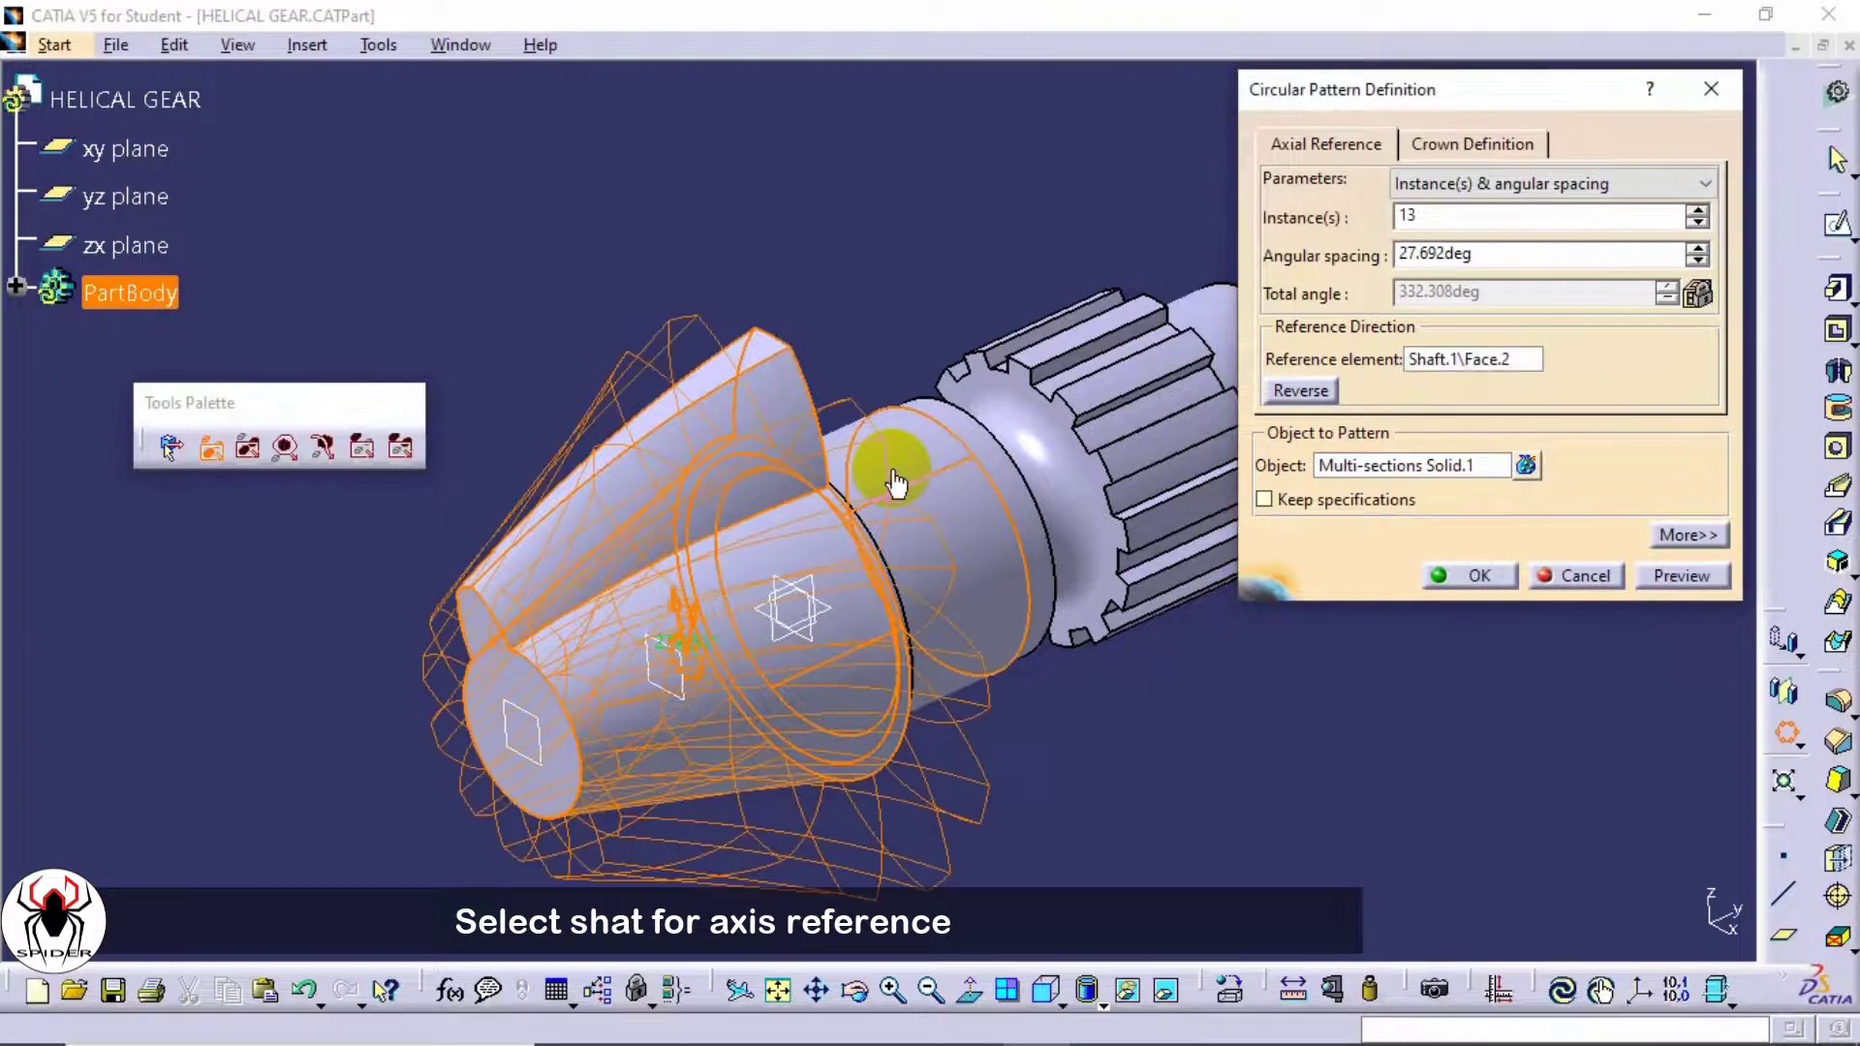
- Set the tooth pattern to a complete crown with 6 instances, preview it and create it
{"action": "left_click", "coordinate": [1440, 188]}
{"action": "left_click", "coordinate": [1429, 274]}
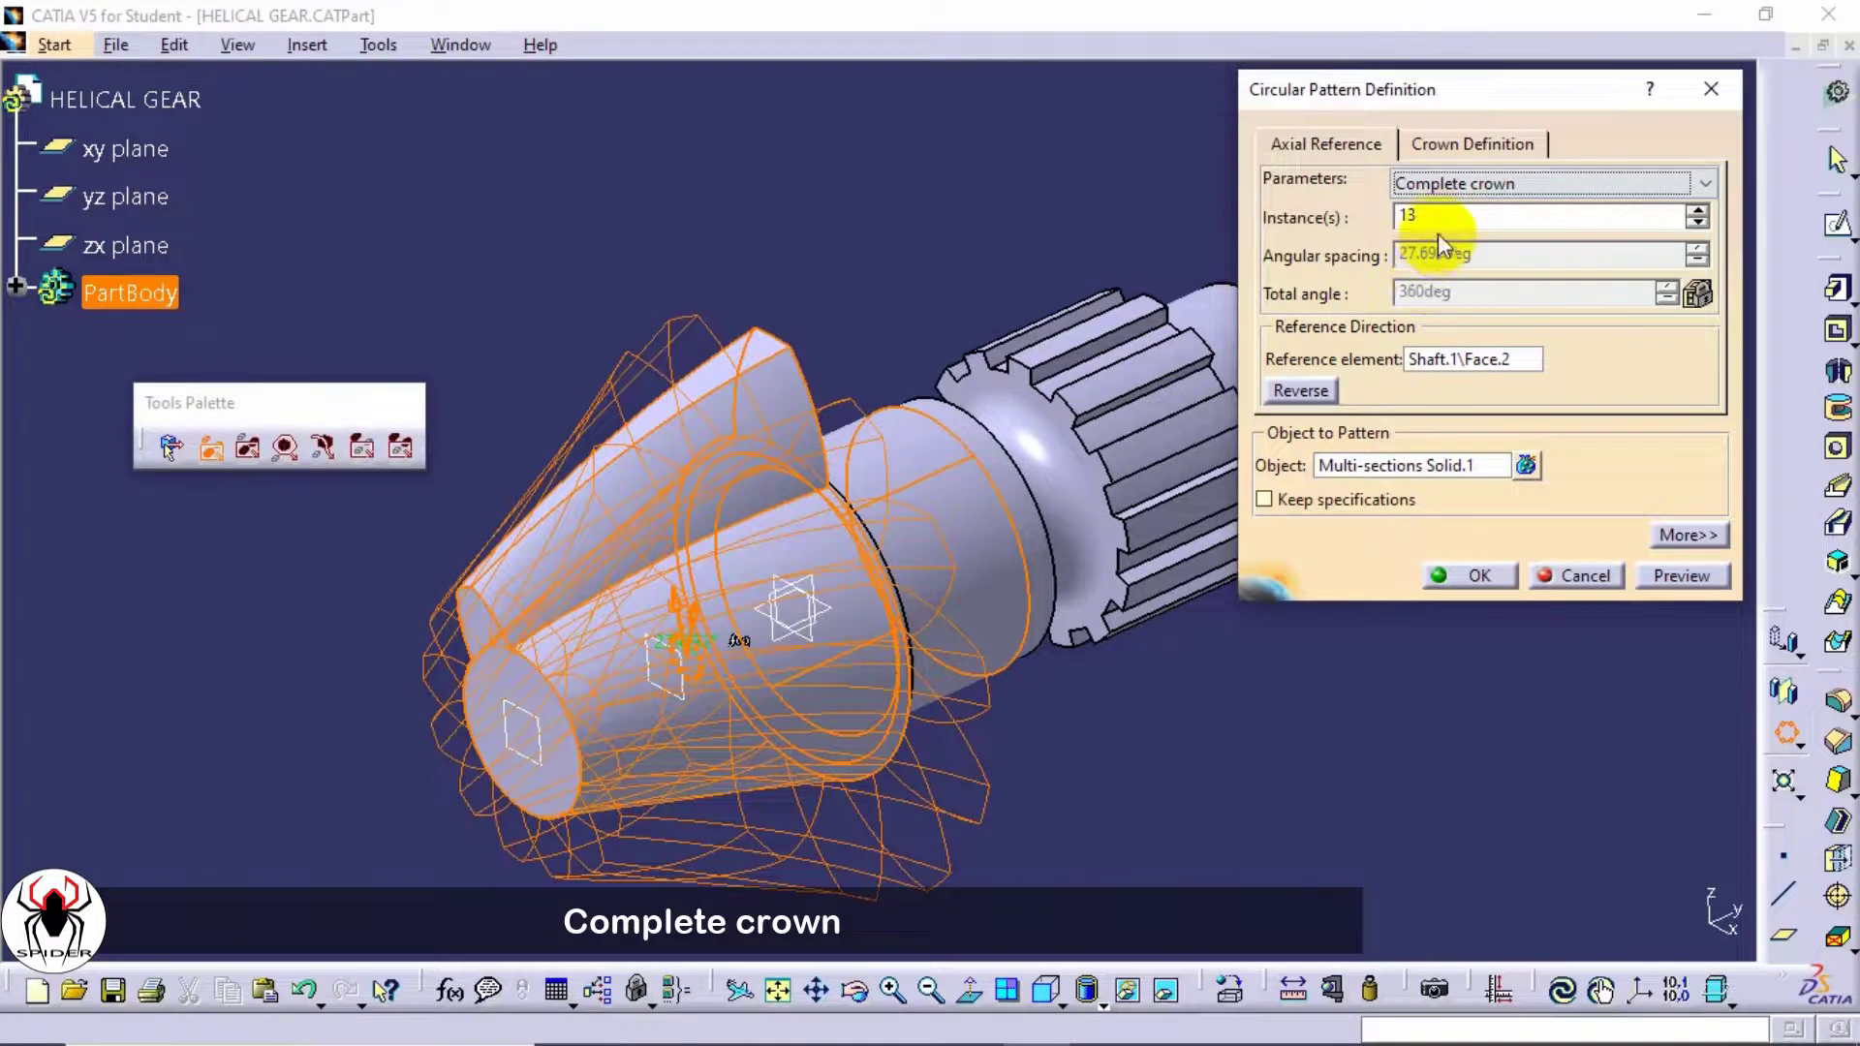
{"action": "left_click_drag", "start_coordinate": [1443, 221], "coordinate": [1380, 219]}
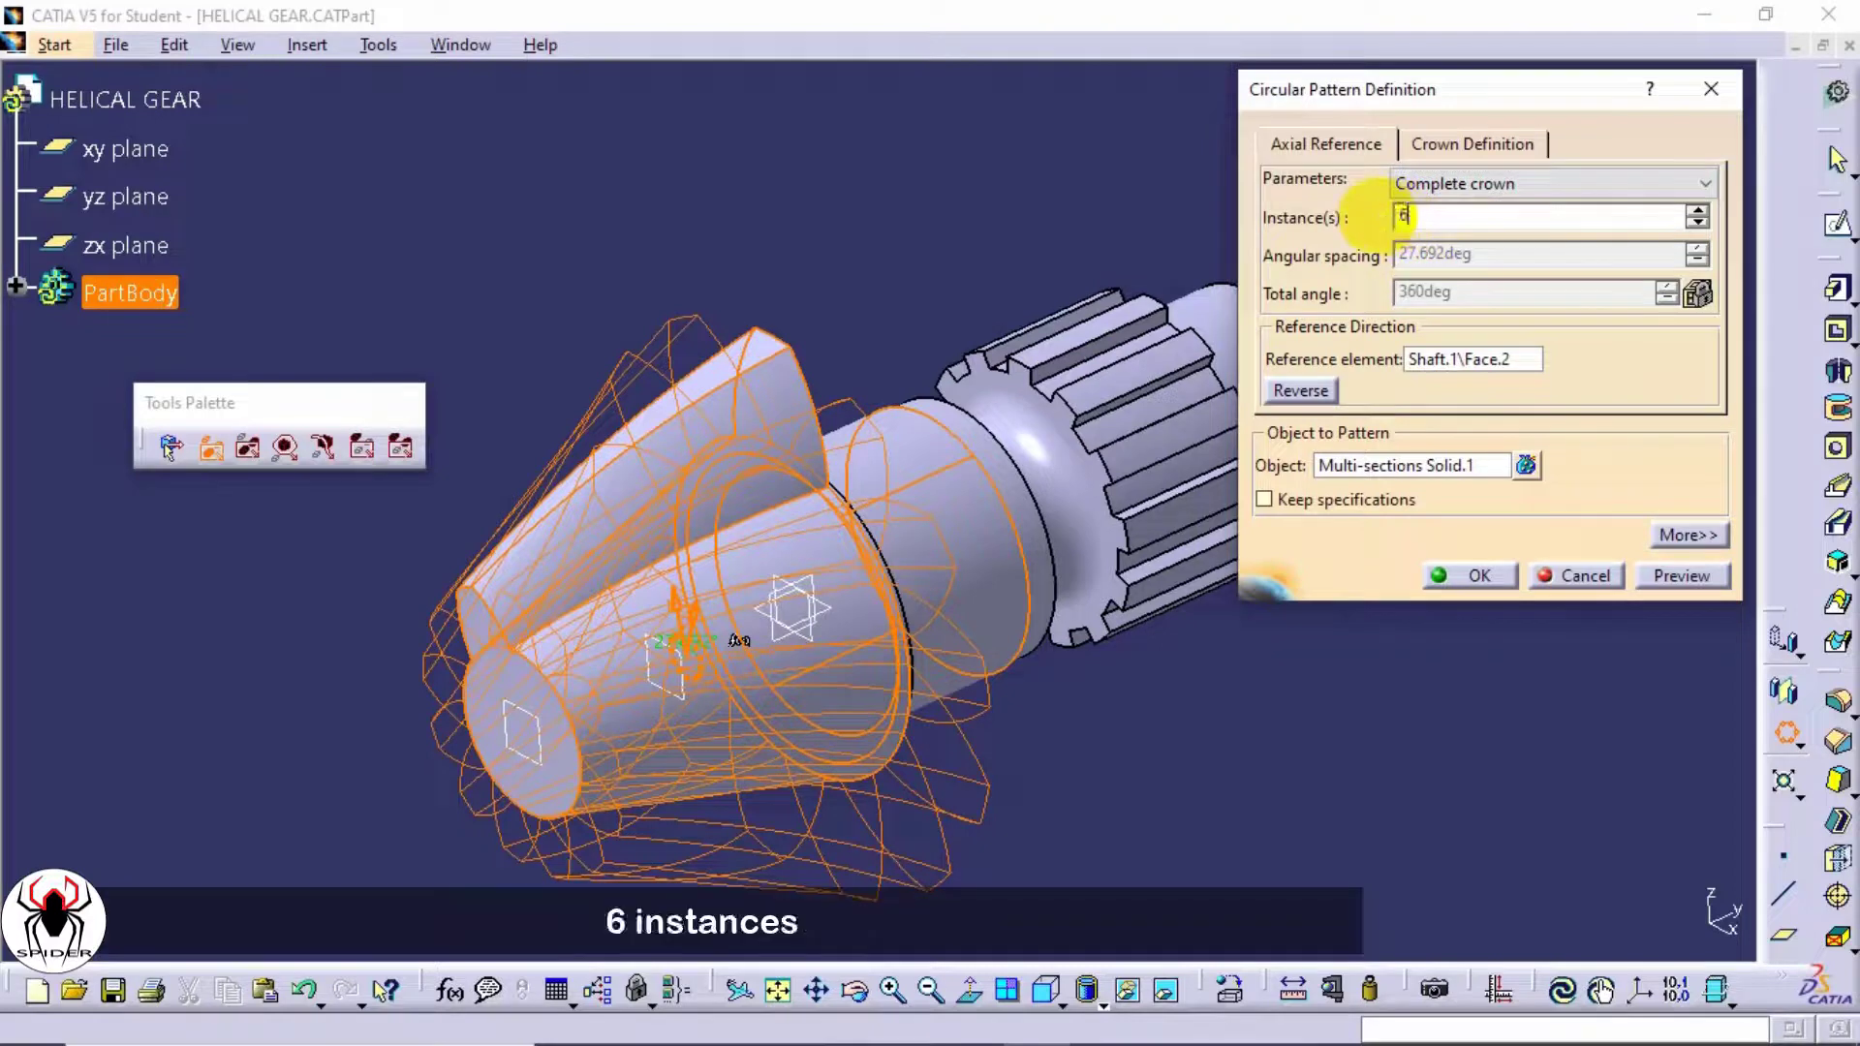
{"action": "left_click", "coordinate": [1686, 576]}
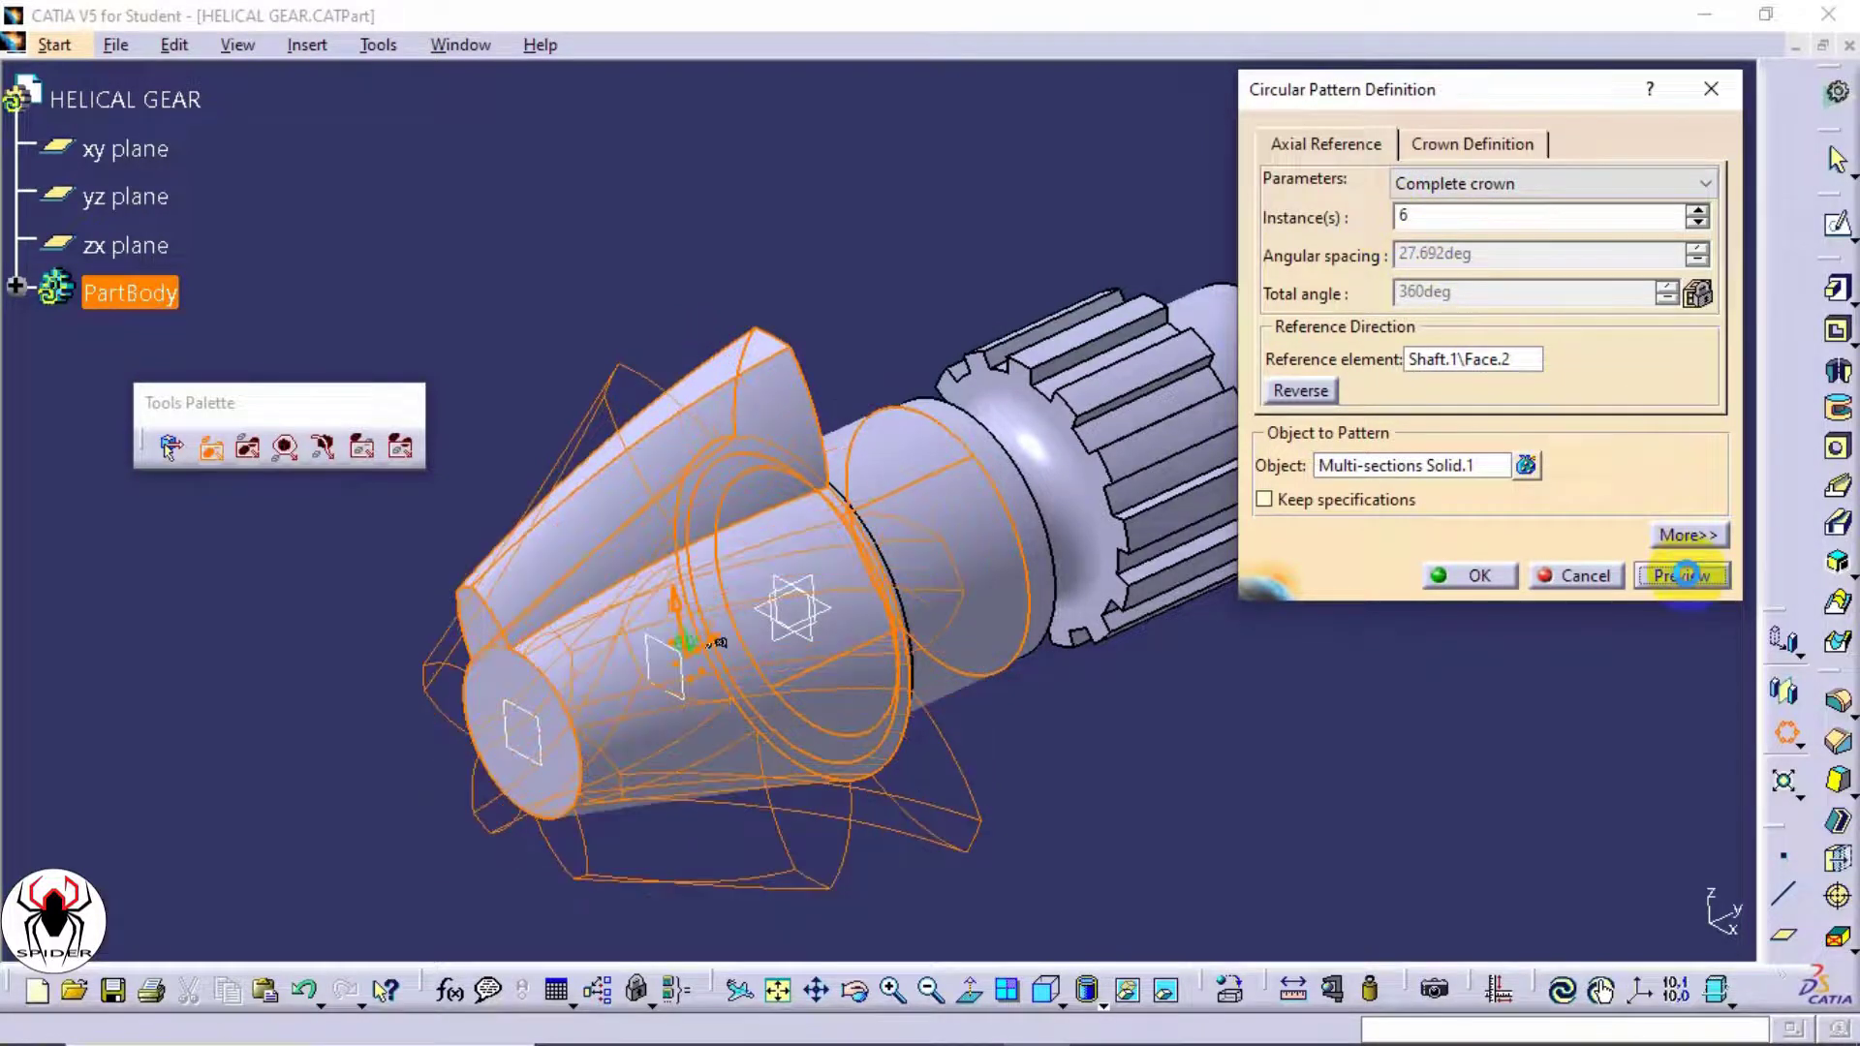
{"action": "left_click", "coordinate": [1462, 575]}
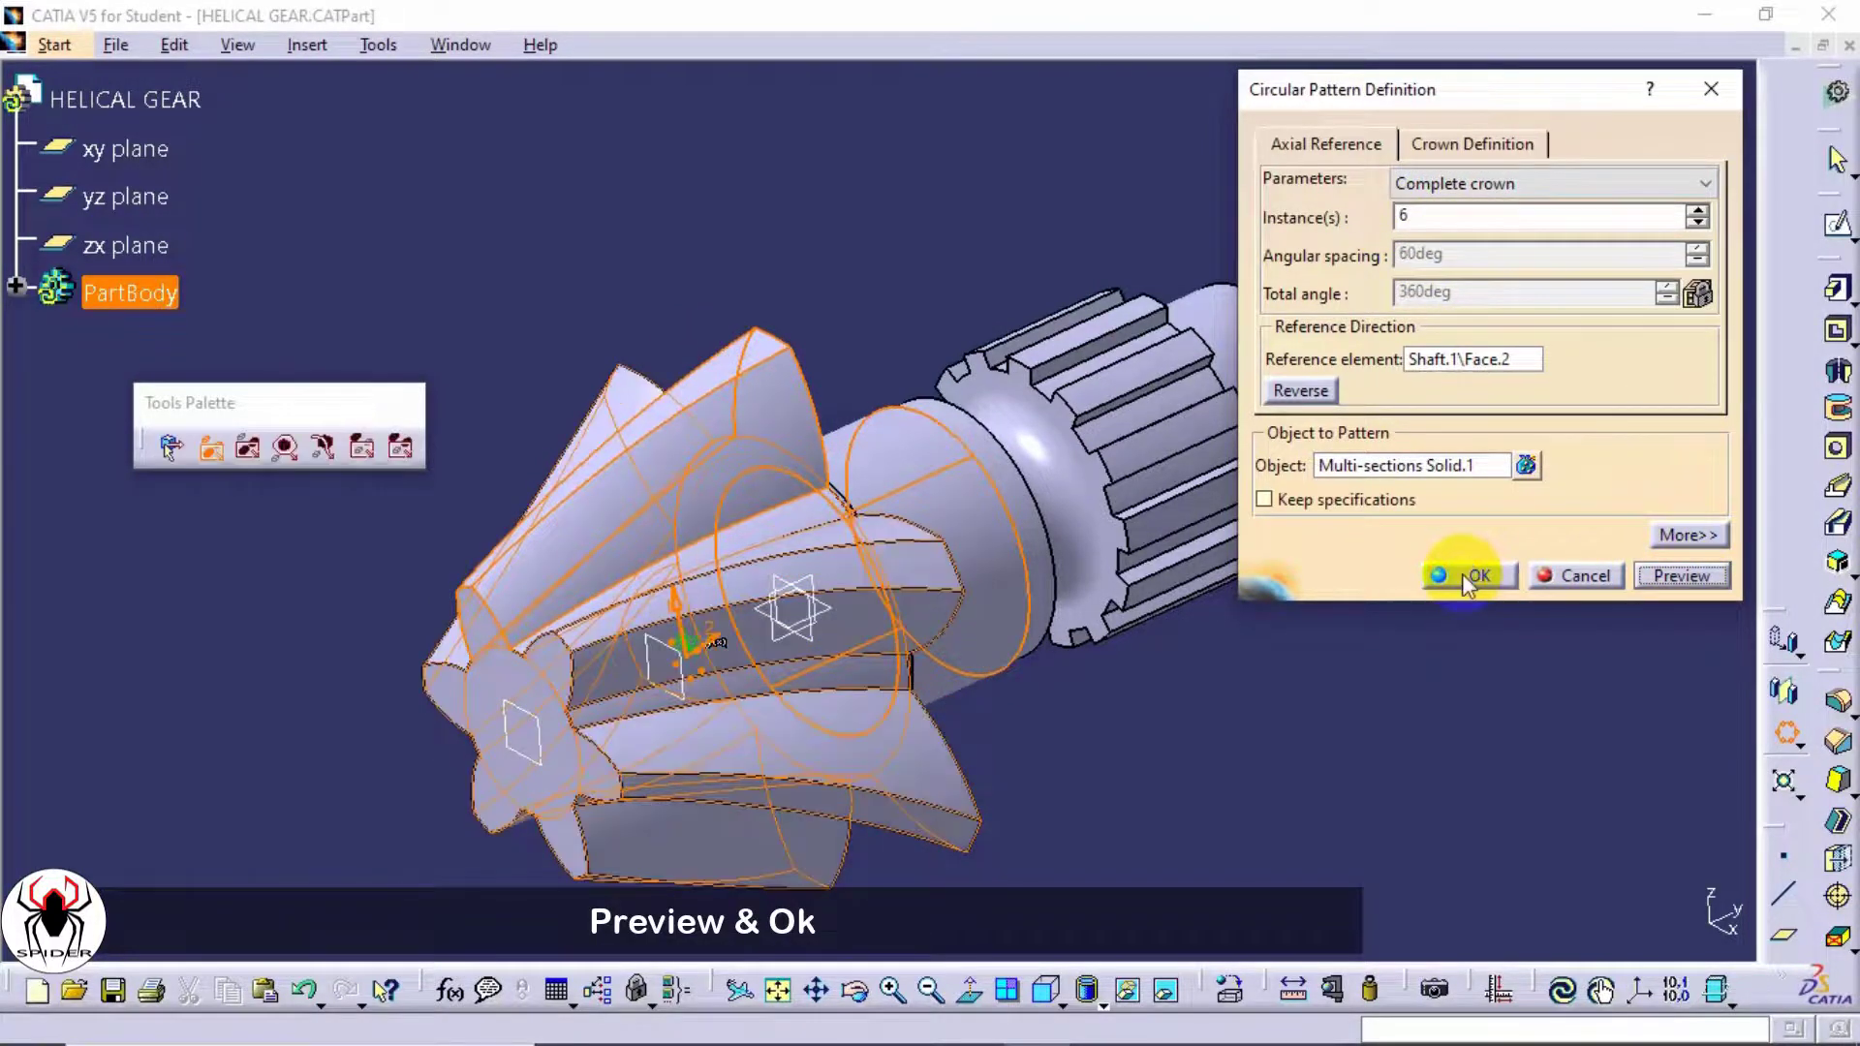
- Select the three origin planes together with the offset planes and hide them all
{"action": "middle_click_drag", "start_coordinate": [1195, 746], "coordinate": [1257, 668]}
{"action": "left_click_drag", "start_coordinate": [1030, 166], "coordinate": [361, 805]}
{"action": "right_click", "coordinate": [761, 596]}
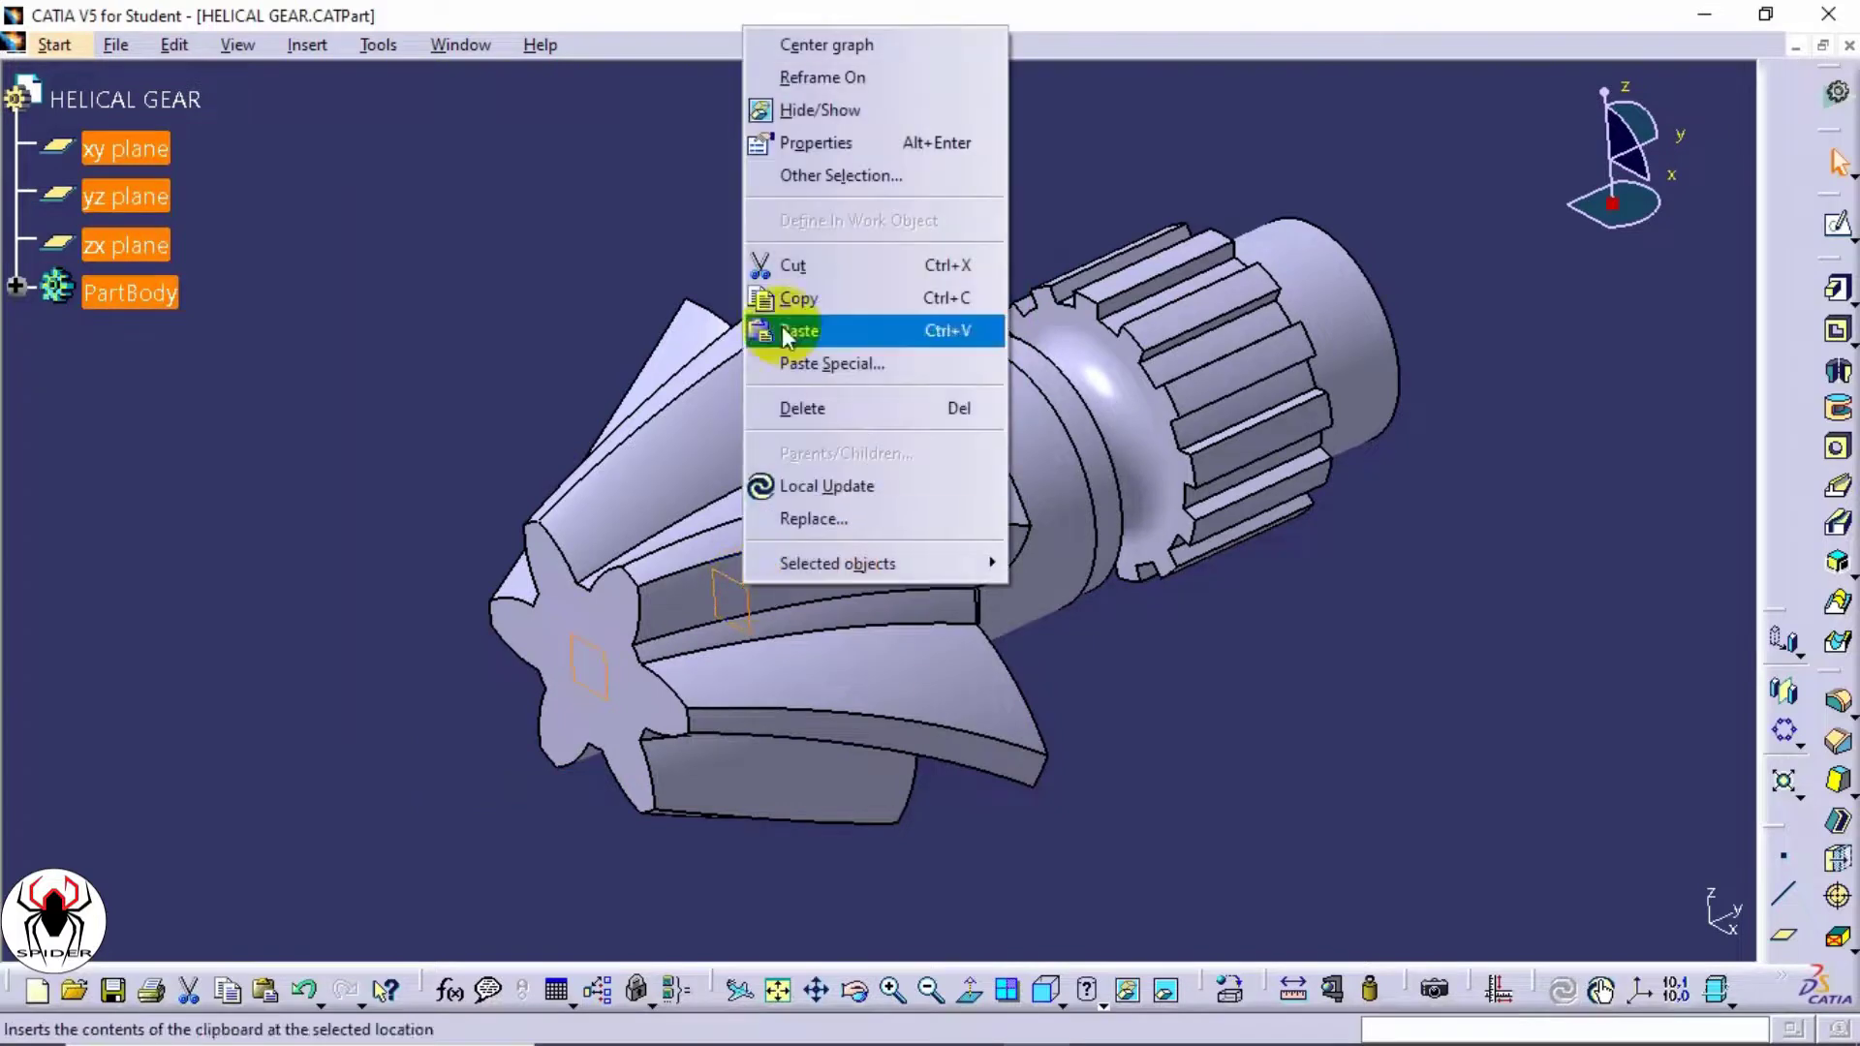
{"action": "left_click", "coordinate": [809, 112]}
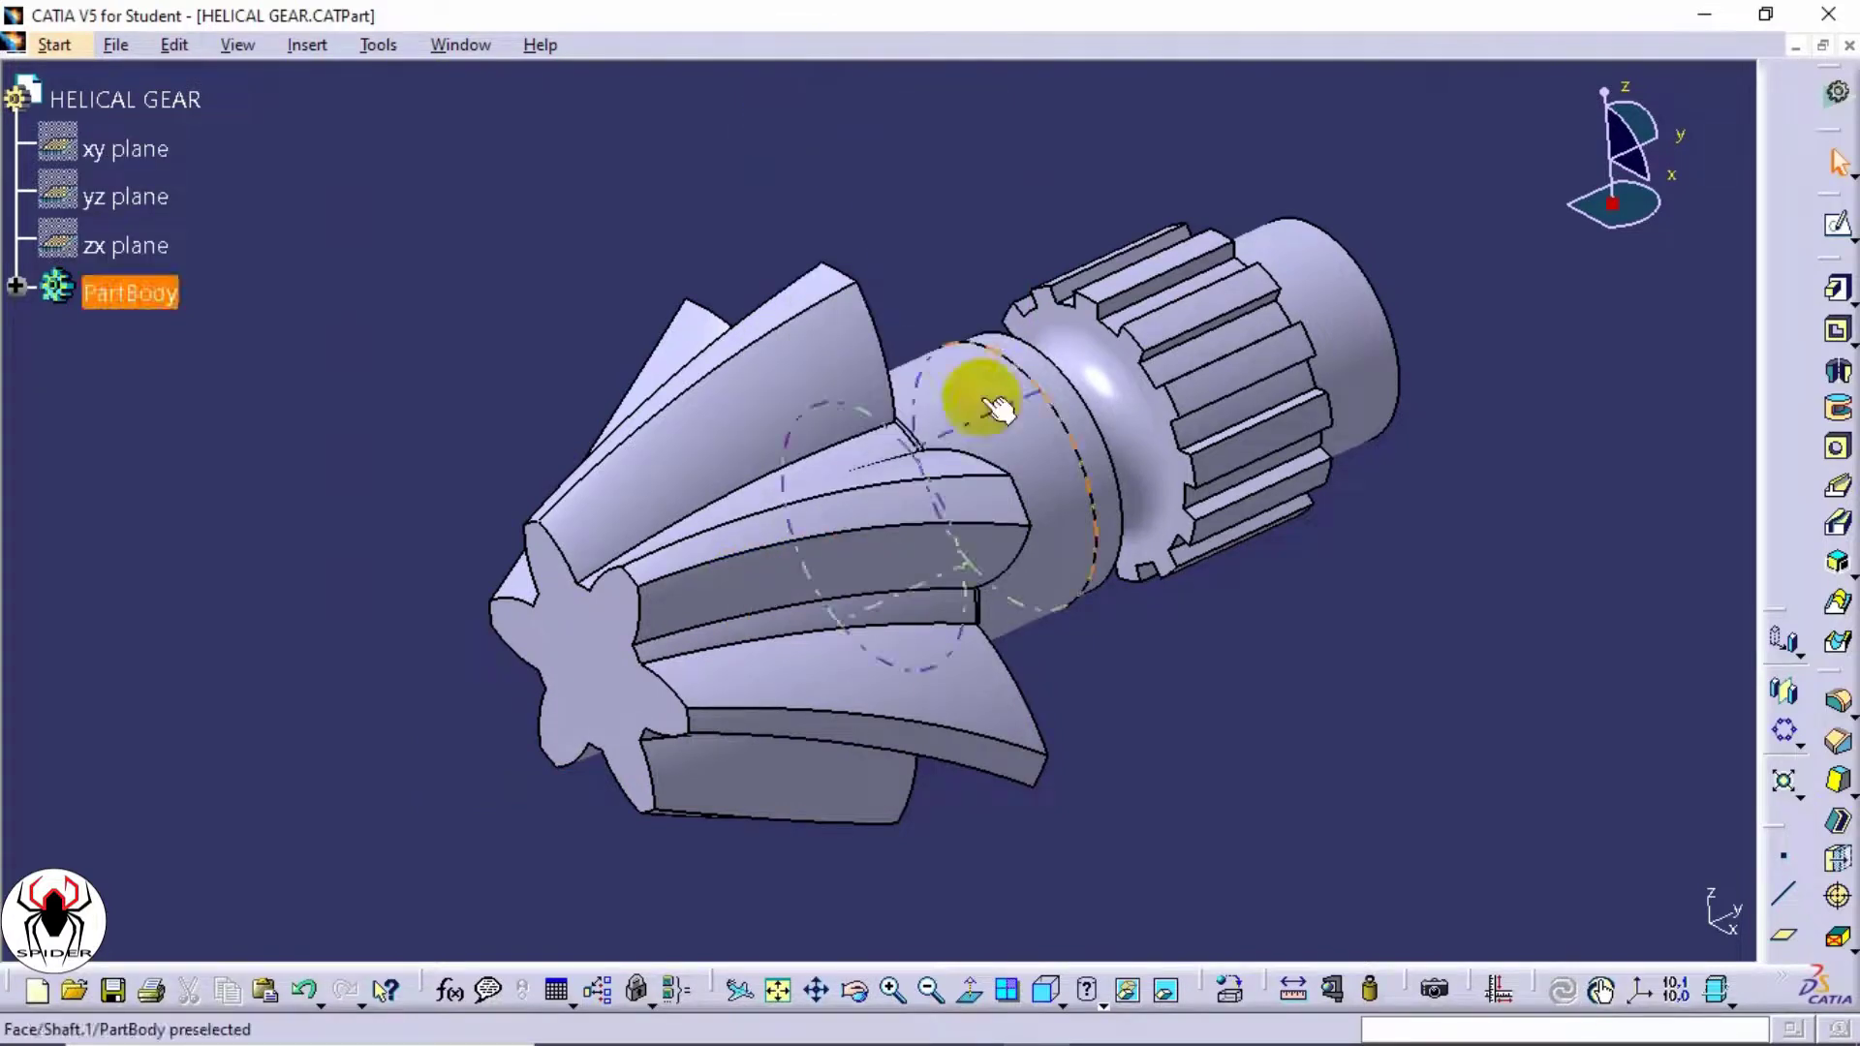
- Apply the Iron metal material to the whole gear part and display it with Easy Render
{"action": "left_click", "coordinate": [1228, 988]}
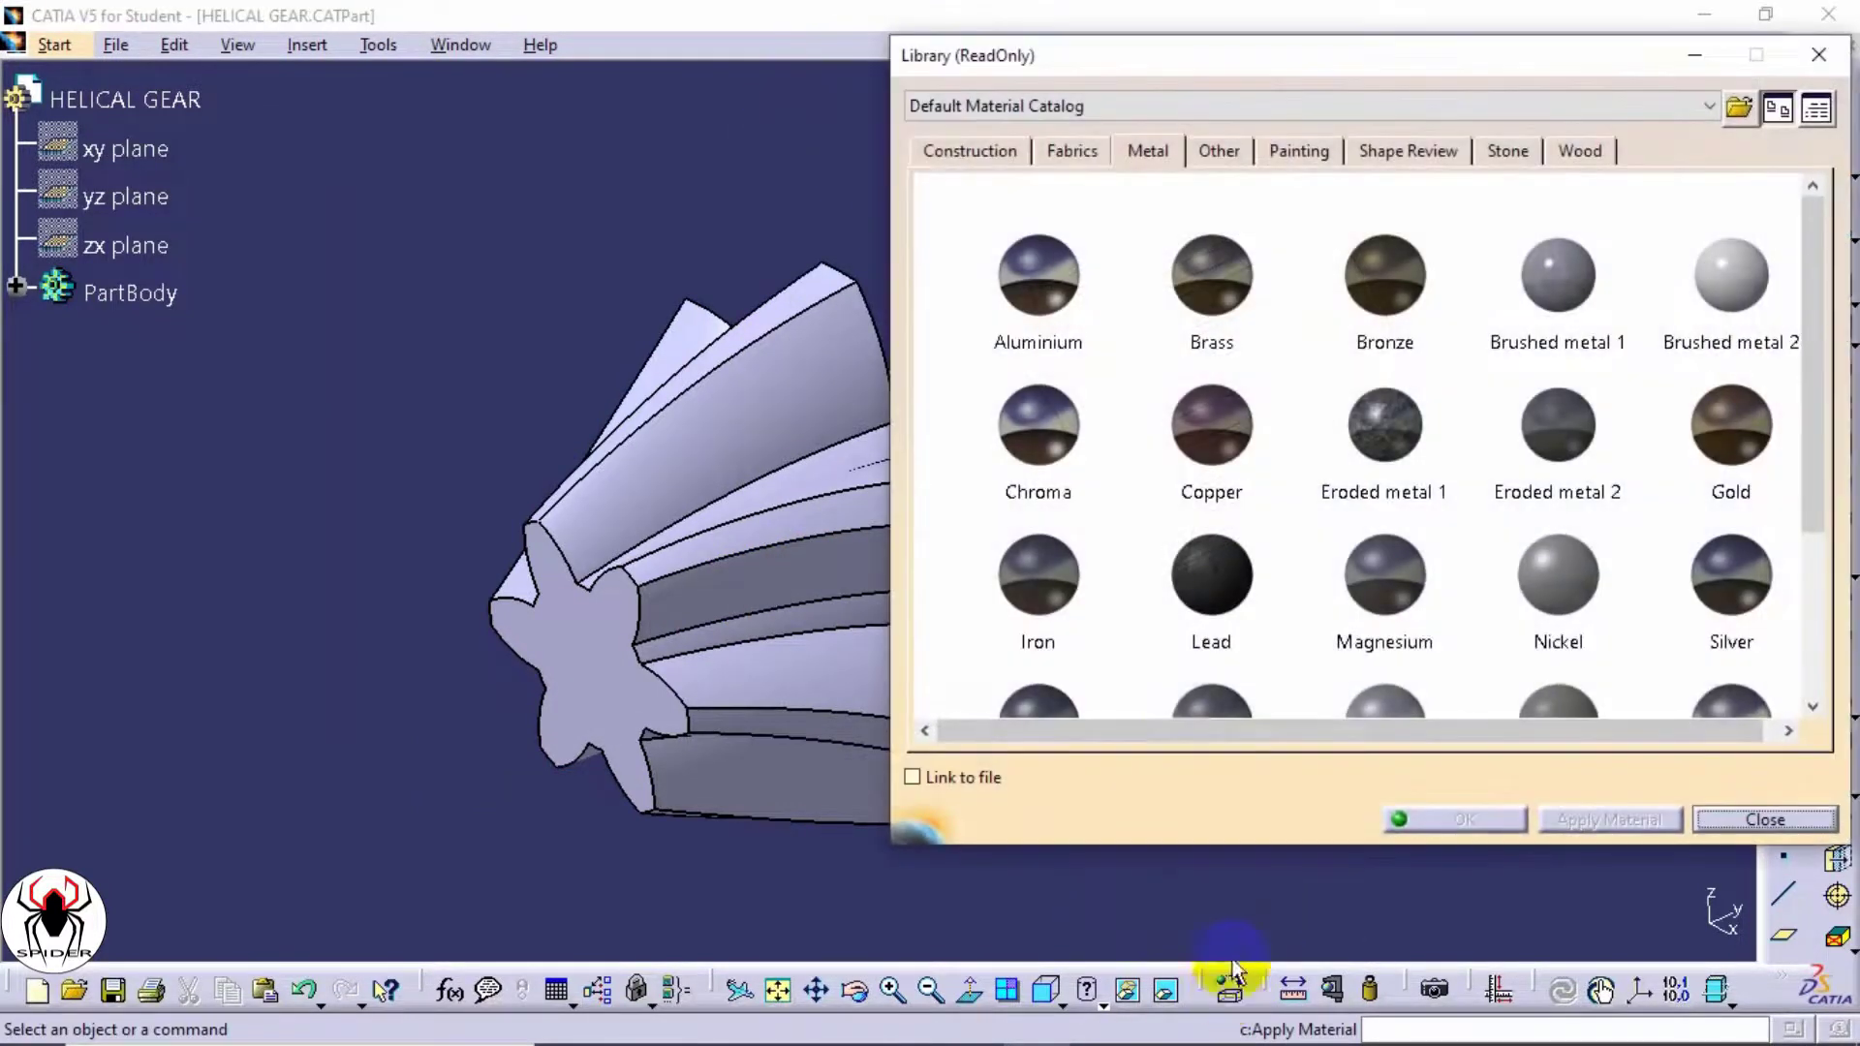
{"action": "left_click", "coordinate": [1034, 577]}
{"action": "left_click_drag", "start_coordinate": [1035, 576], "coordinate": [843, 523]}
{"action": "left_click", "coordinate": [1453, 820]}
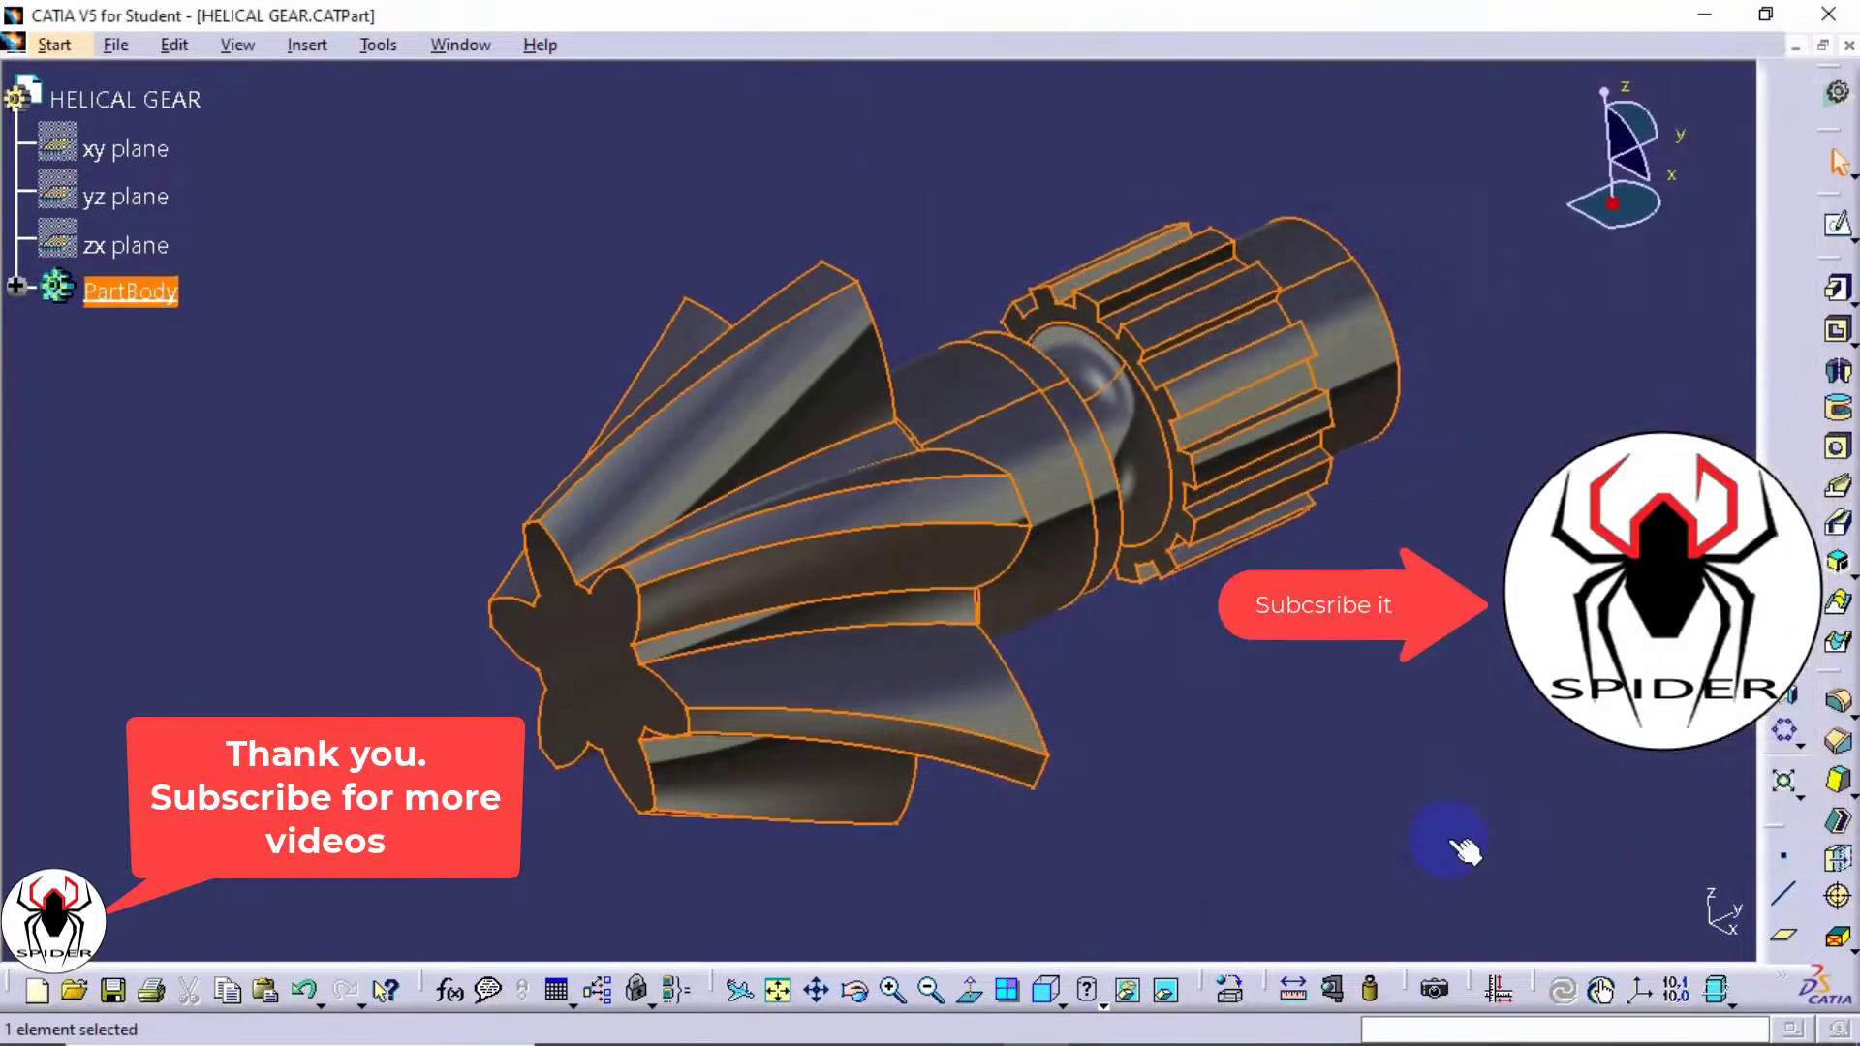
{"action": "left_click", "coordinate": [1442, 849]}
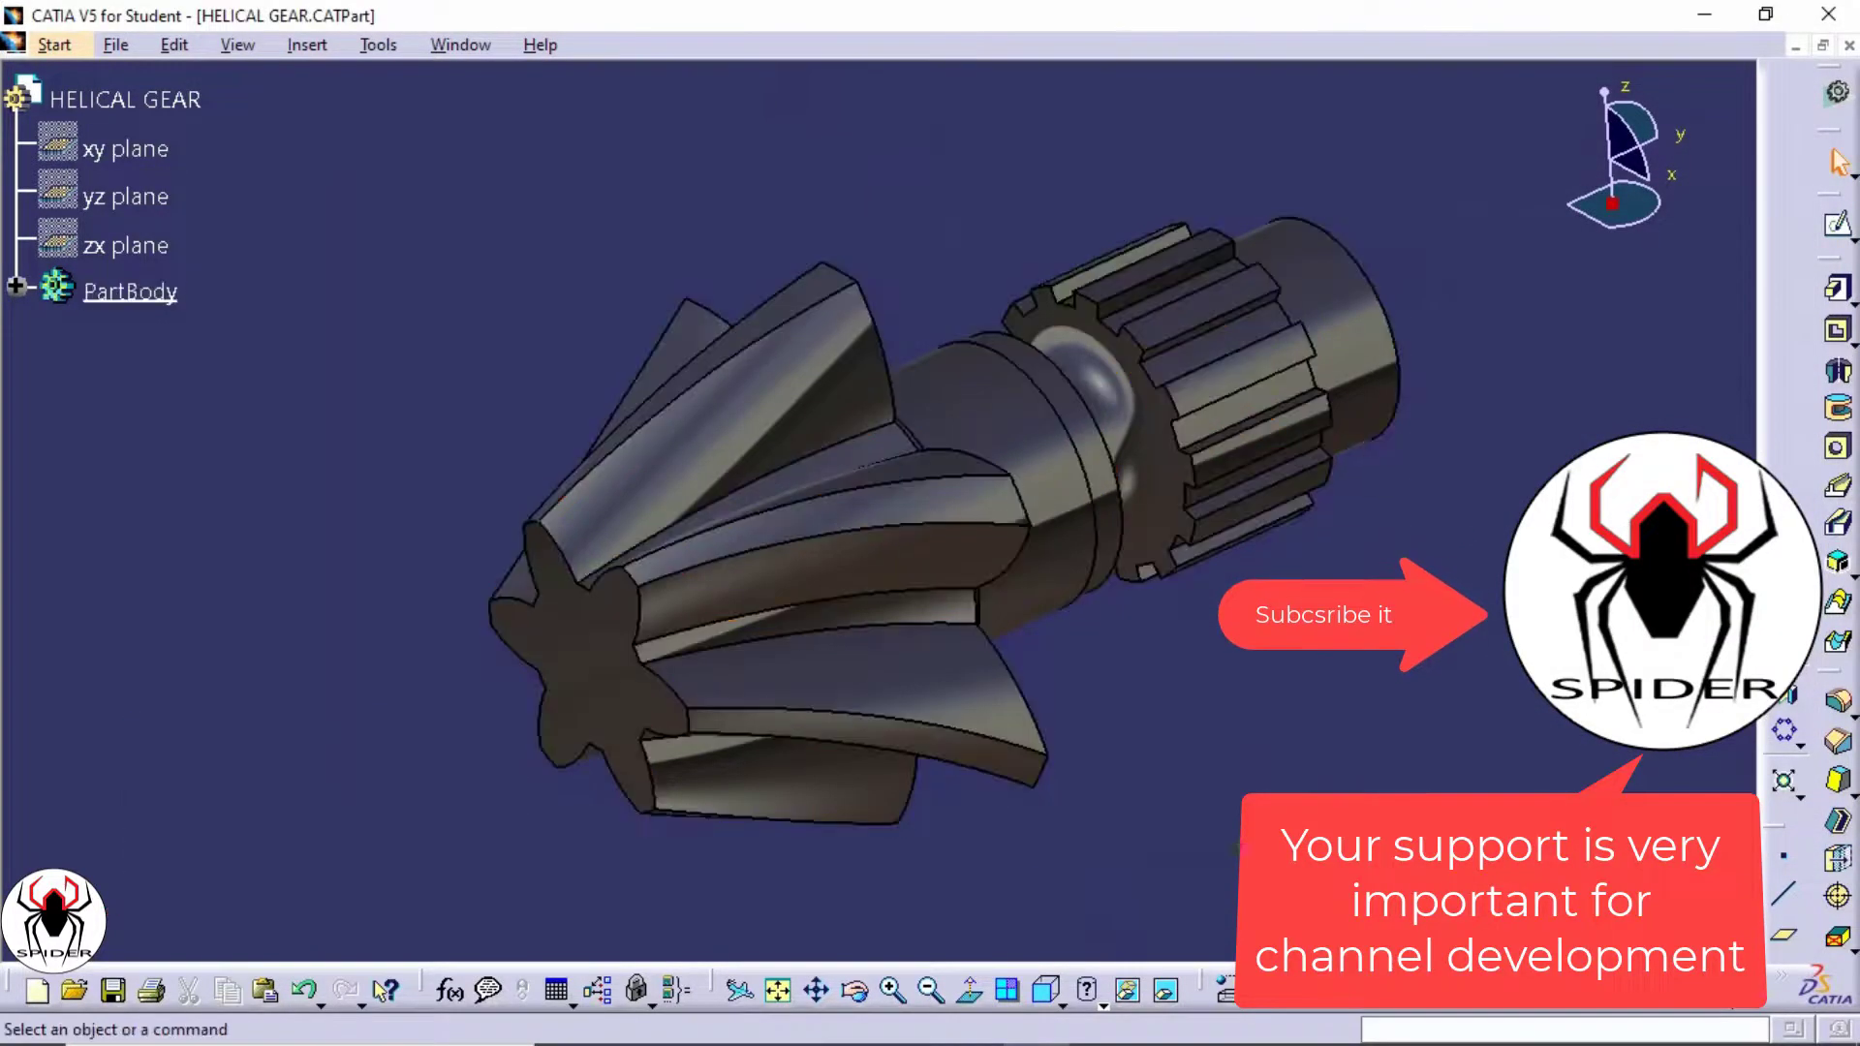
{"action": "left_click", "coordinate": [1443, 1010]}
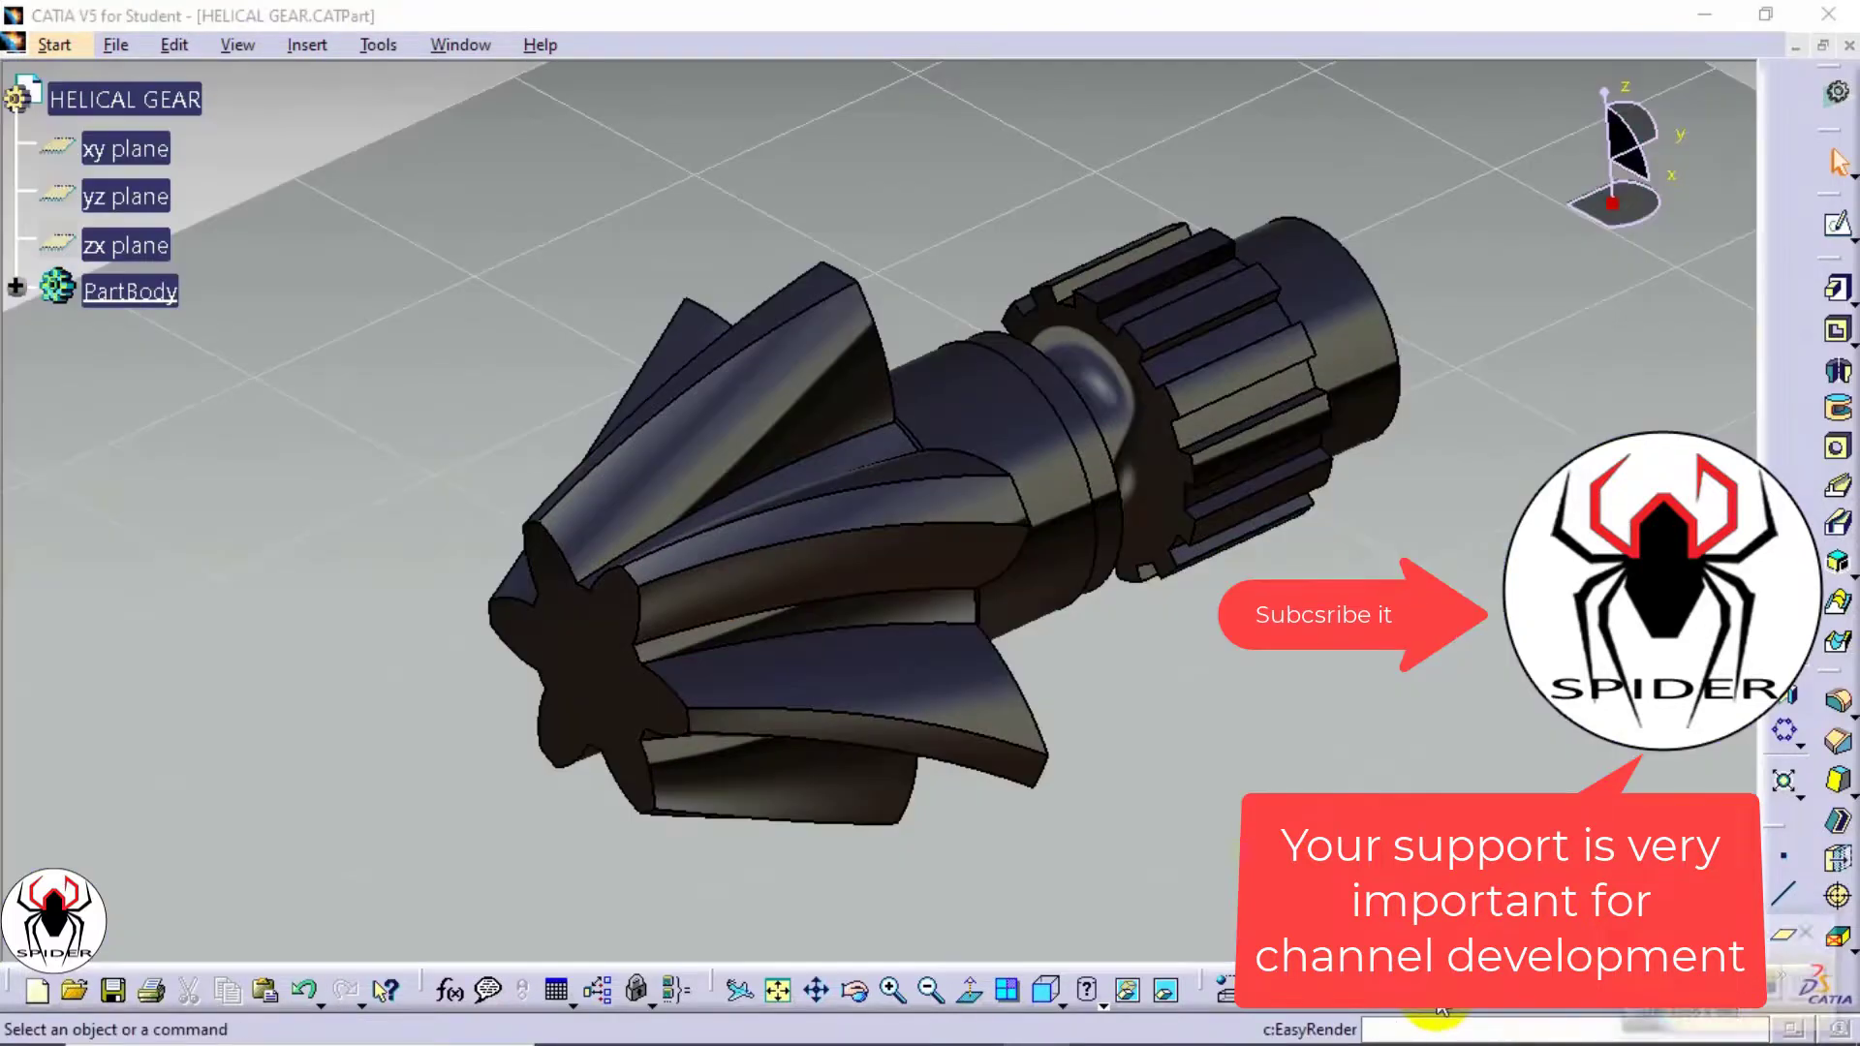